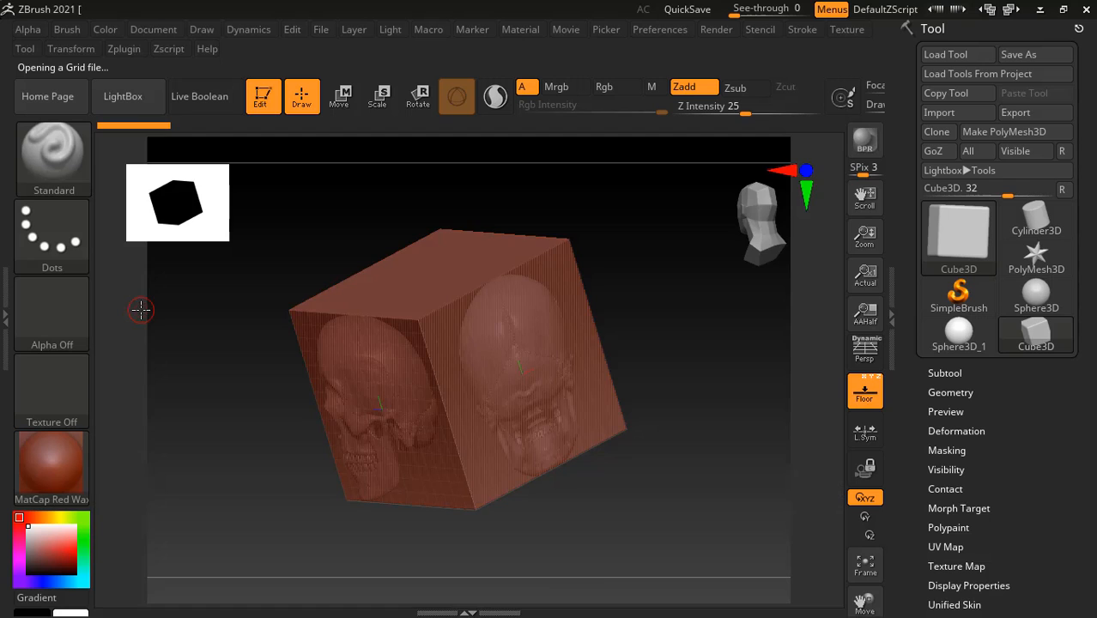
Step: Try to delete the Cube3D subtool and switch to the existing Sphere3D_1 tool
left_click_drag(660, 356, 679, 460)
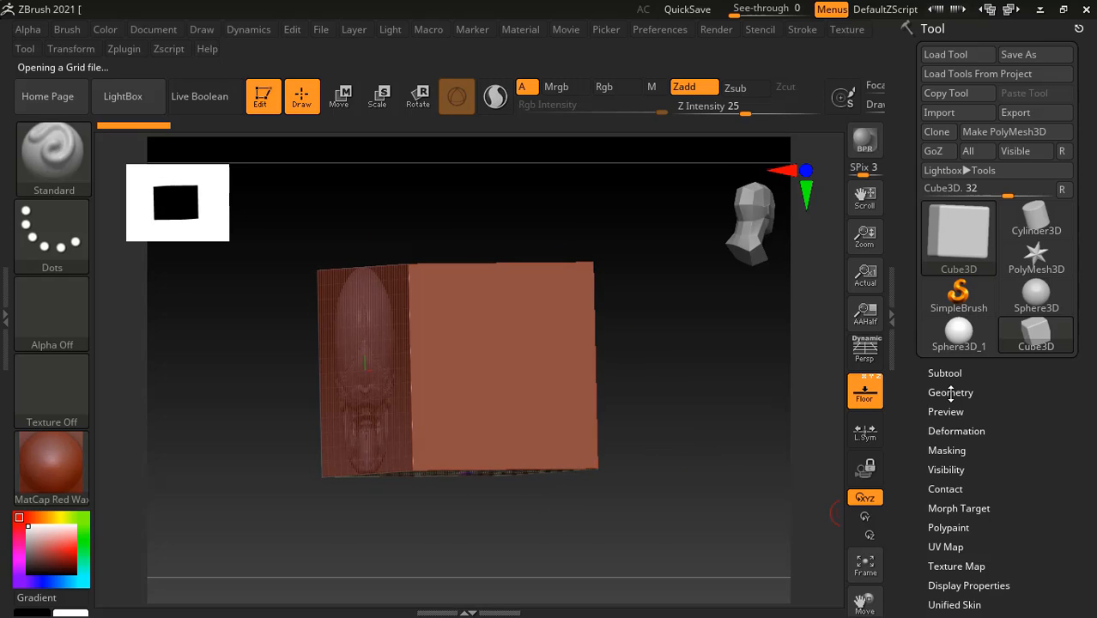
left_click(951, 392)
left_click(948, 373)
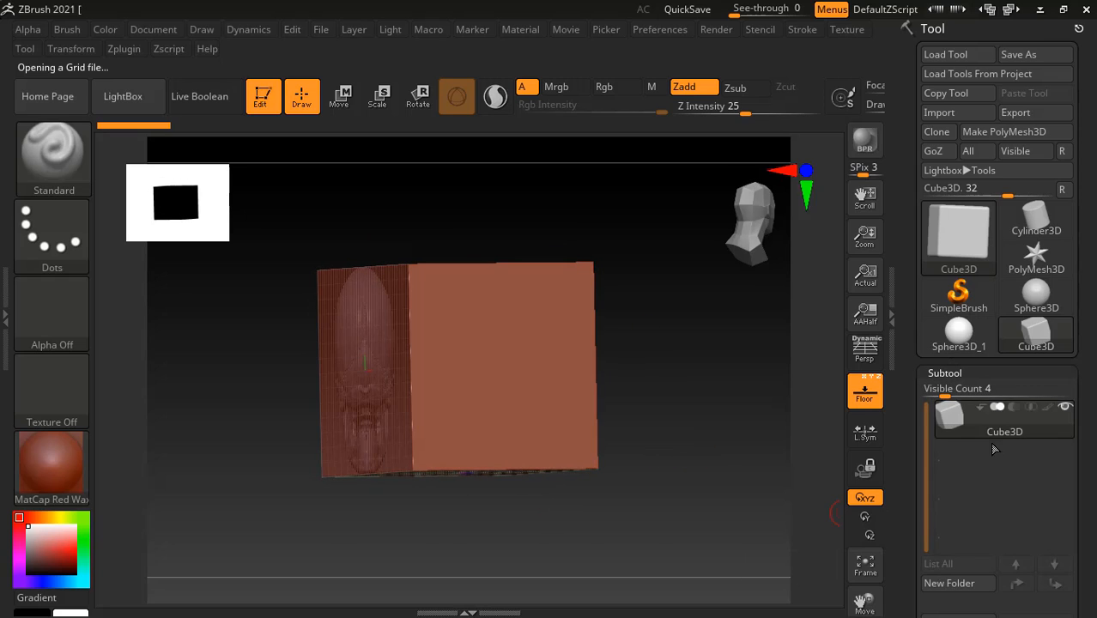
scroll(996, 464, "down", 3)
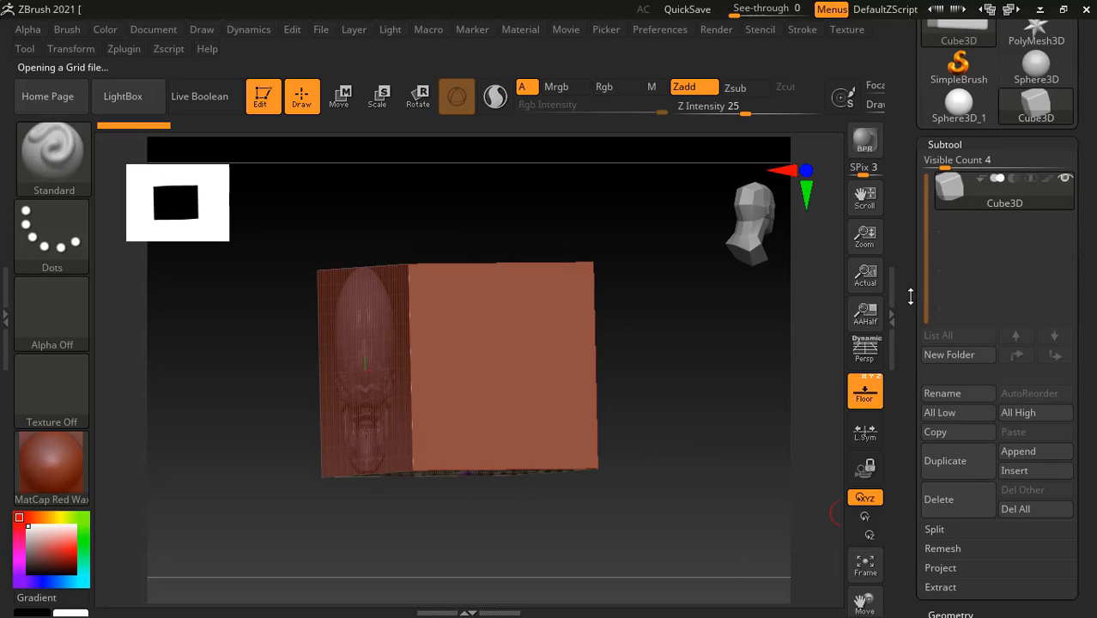
left_click(977, 505)
left_click(820, 534)
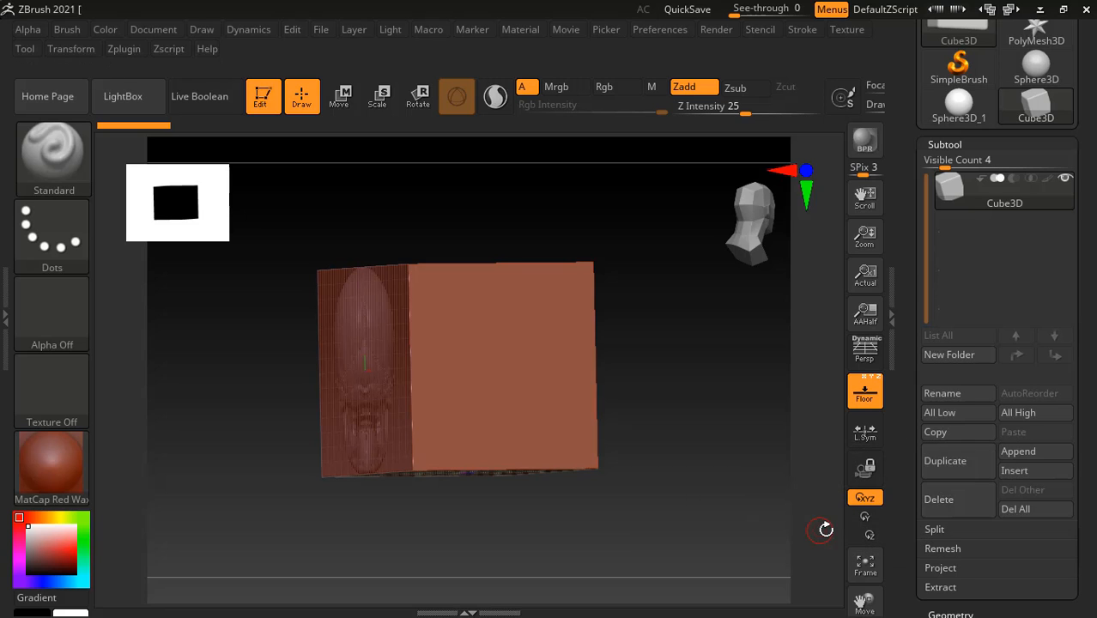
left_click(959, 107)
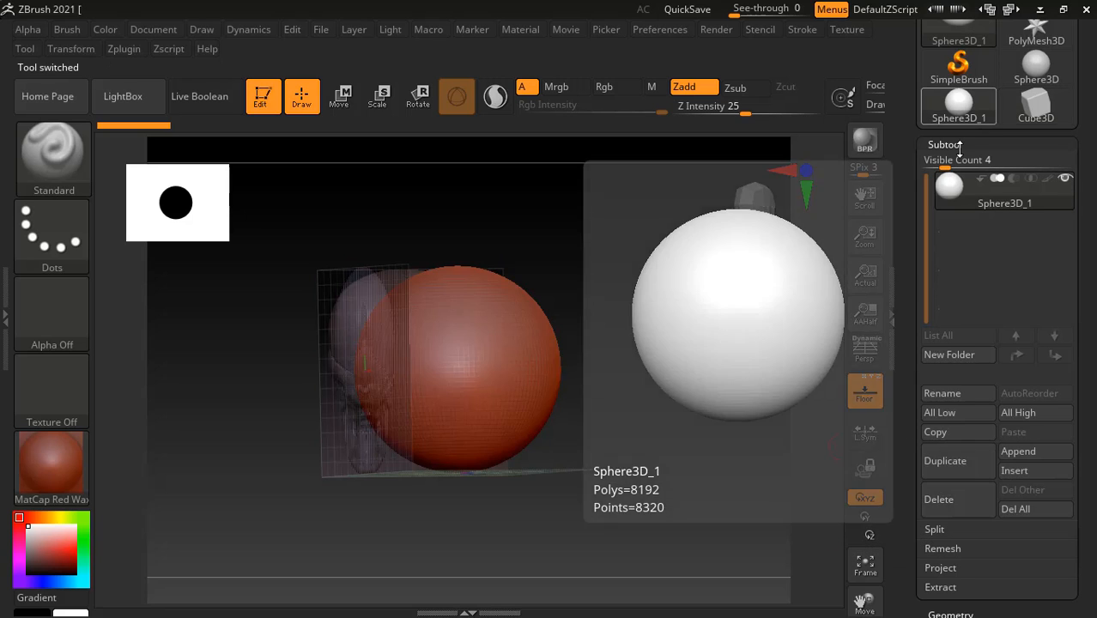
left_click_drag(641, 370, 554, 408)
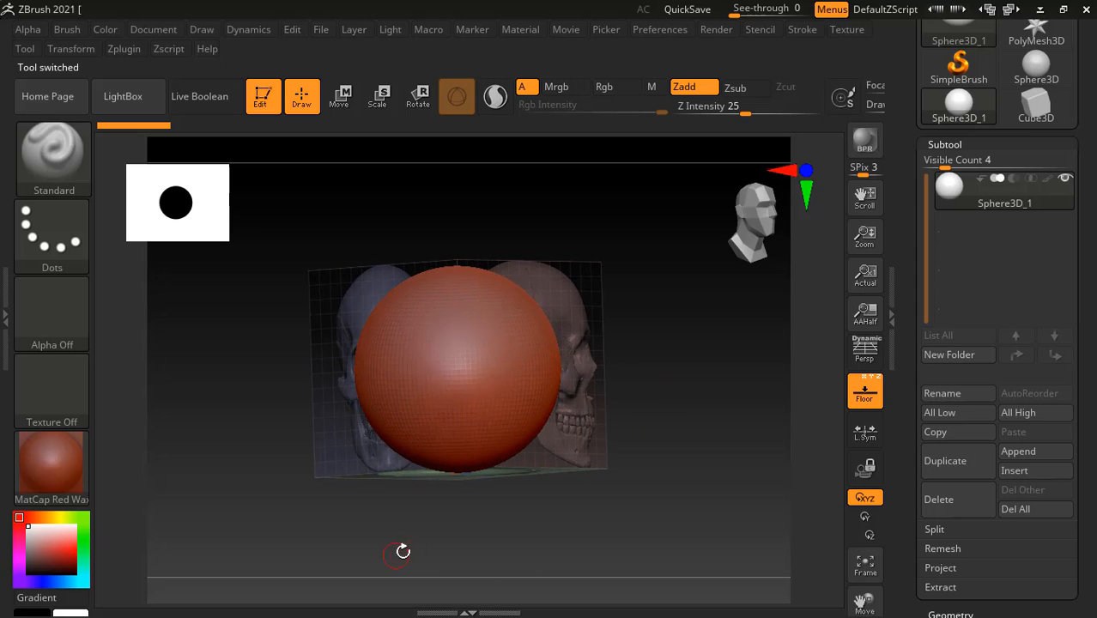
Step: Initialize ZBrush completely, clearing all custom tools, materials, lights and document data
left_click(661, 28)
left_click(708, 62)
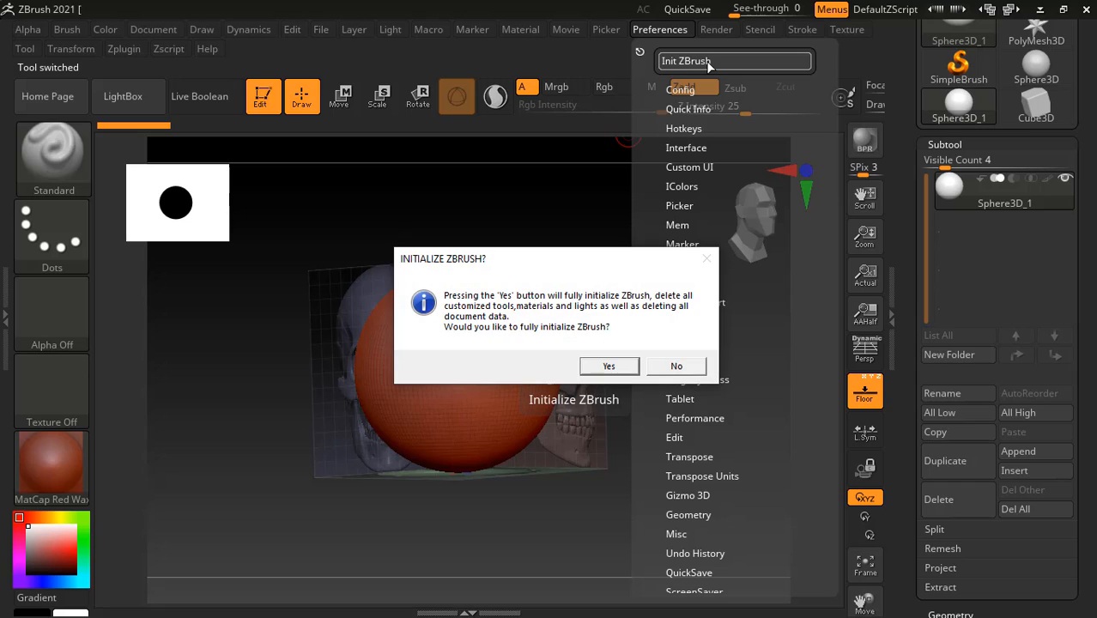
left_click(605, 366)
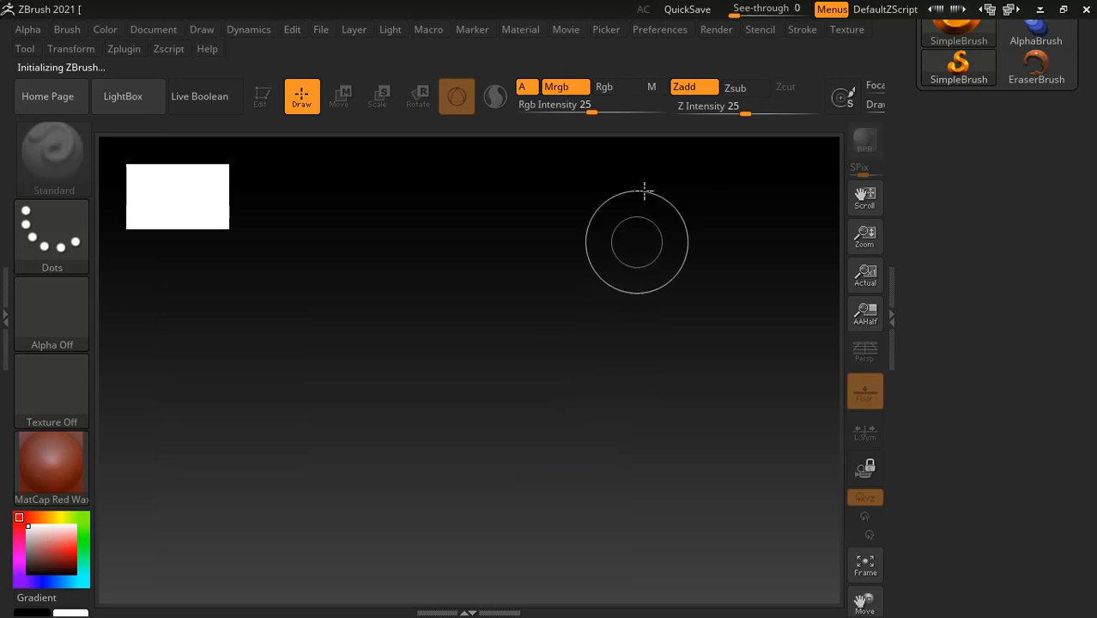
Step: Load the skull reference grid from the Grids section of LightBox
left_click(124, 99)
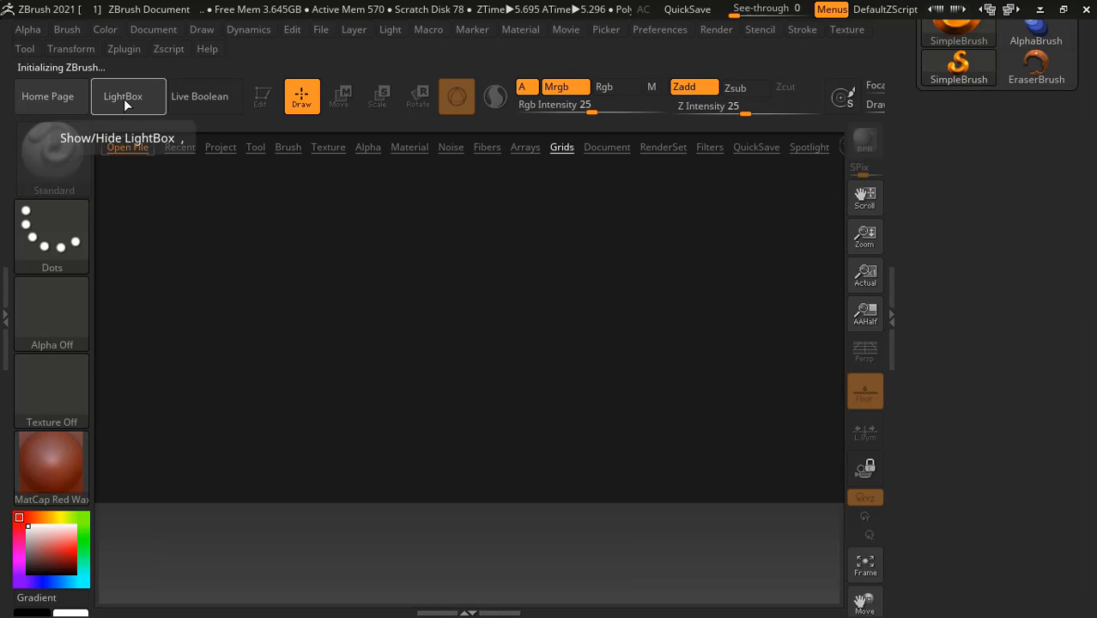
left_click(562, 147)
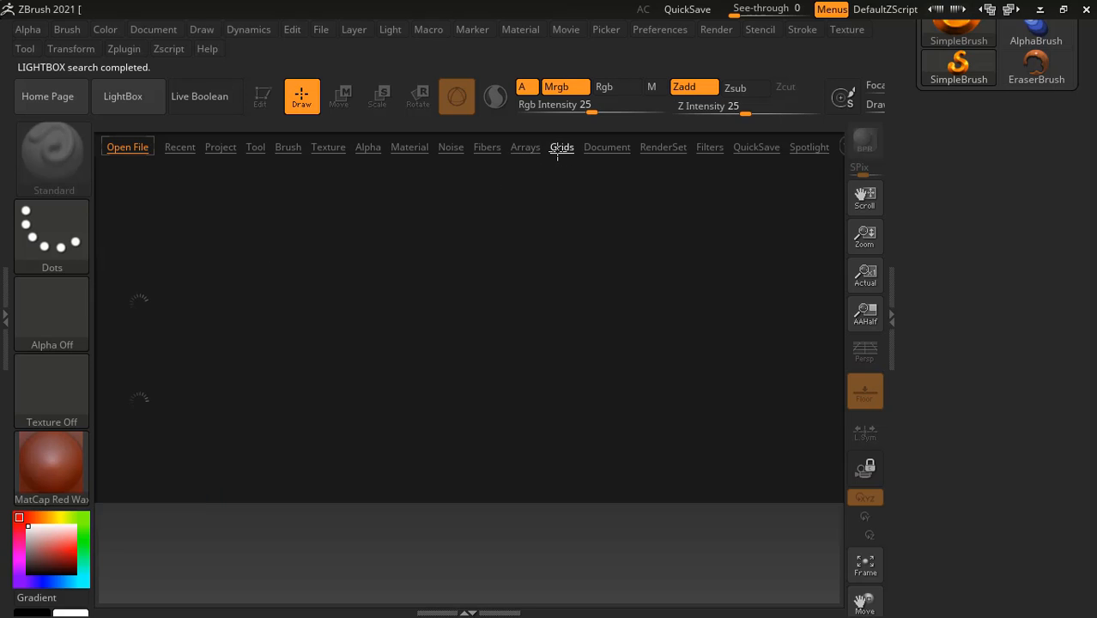
double_click(140, 306)
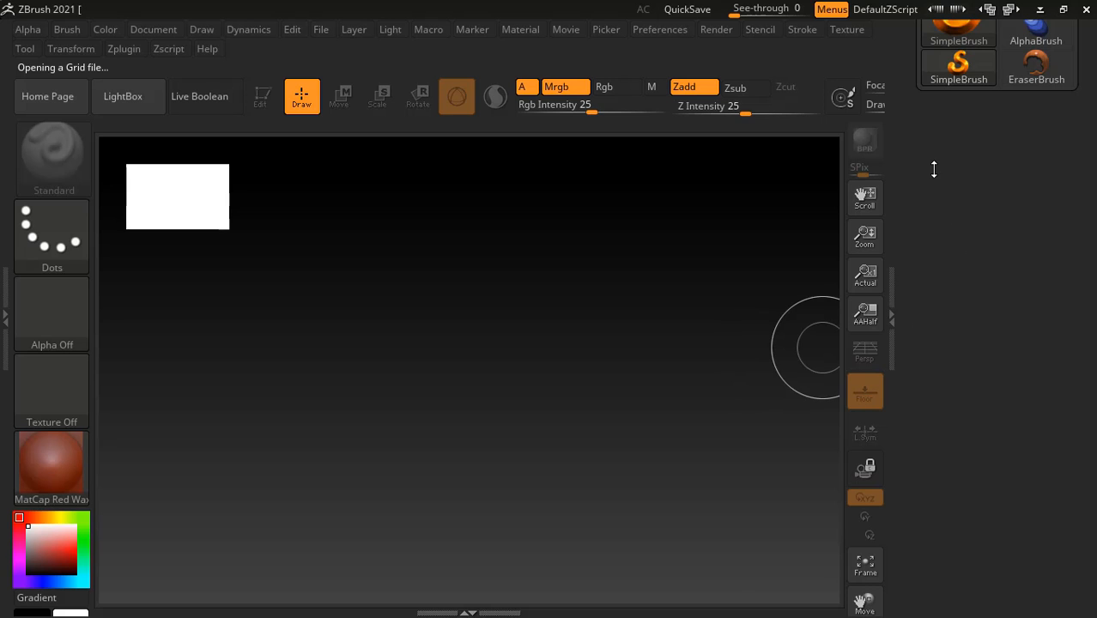
Step: Draw a Sphere3D mesh on the canvas and enable Edit mode for it
left_click_drag(935, 169, 948, 288)
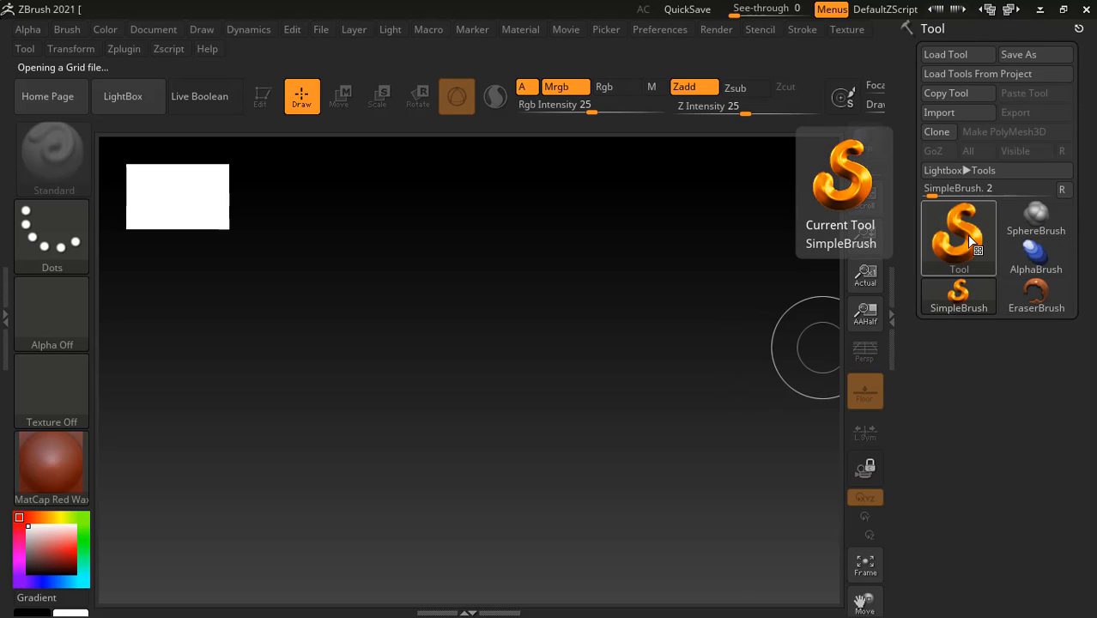
left_click(971, 242)
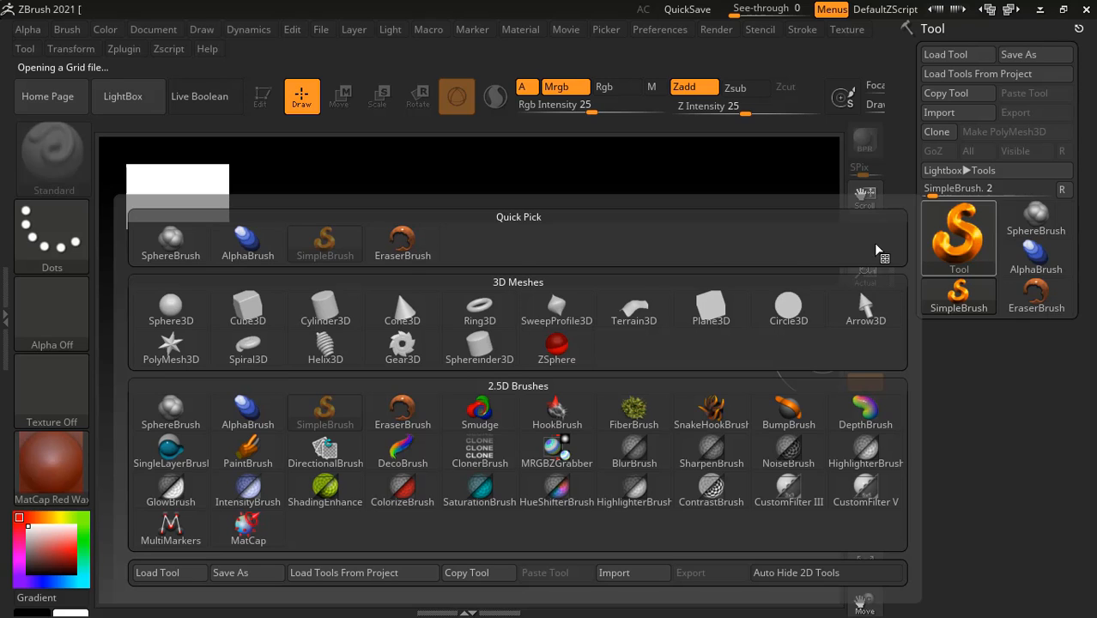
left_click(180, 321)
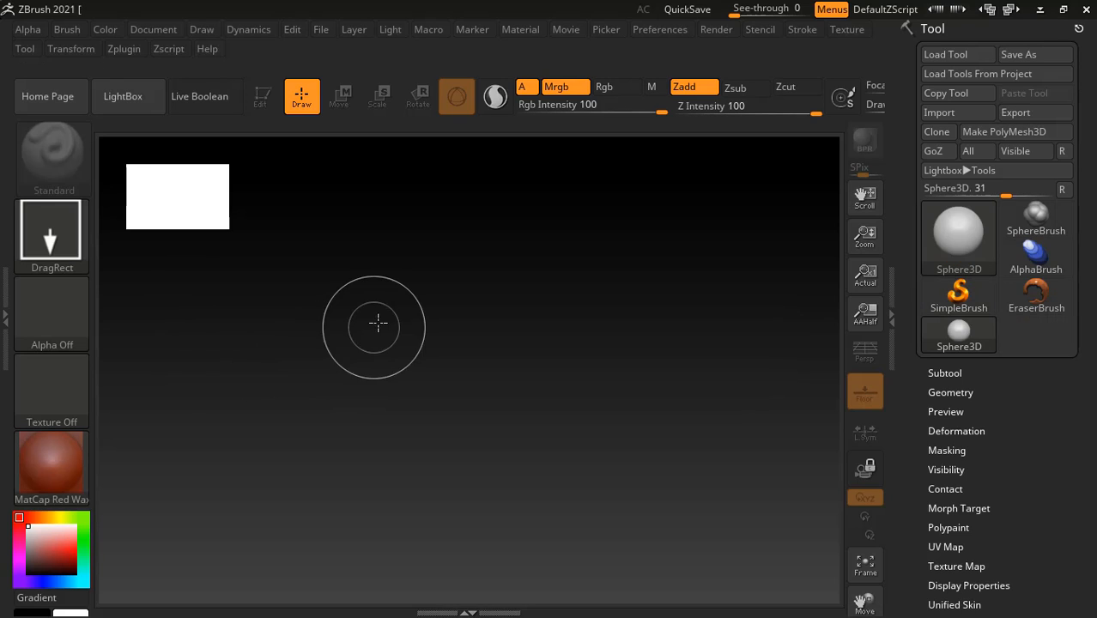
left_click_drag(403, 331, 428, 520)
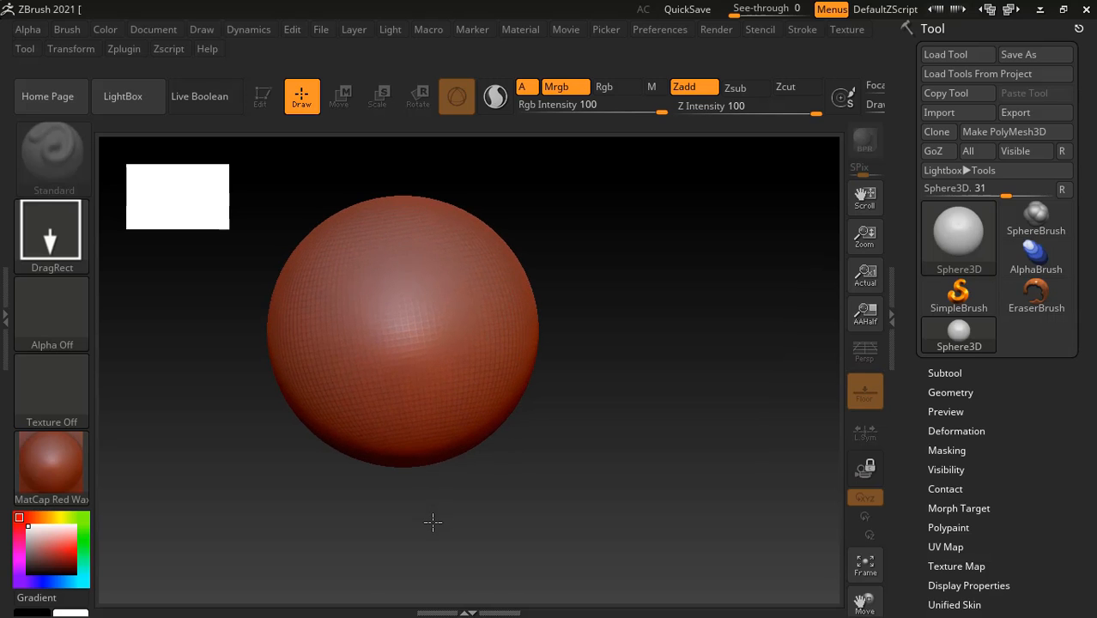
left_click(264, 96)
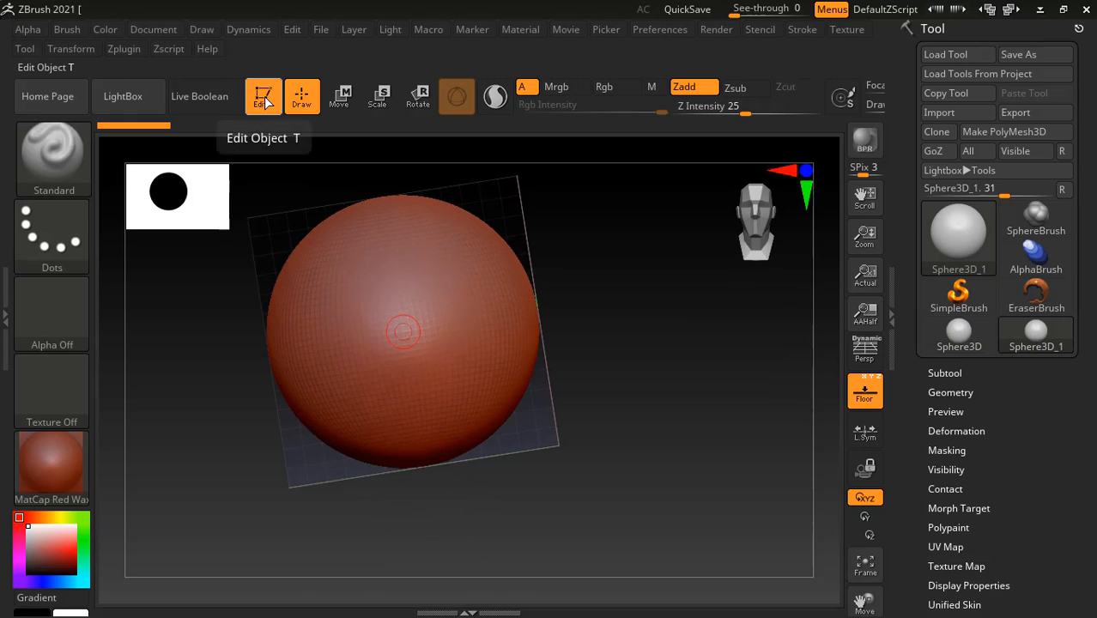
Step: Snap the sphere to the side view and change its material to BasicMaterial
mouse_move(651, 373)
left_mouse_down()
mouse_move(695, 210)
mouse_move(718, 408)
mouse_move(706, 426)
mouse_move(710, 409)
mouse_move(671, 404)
mouse_move(753, 360)
mouse_move(431, 319)
mouse_move(693, 321)
left_mouse_up()
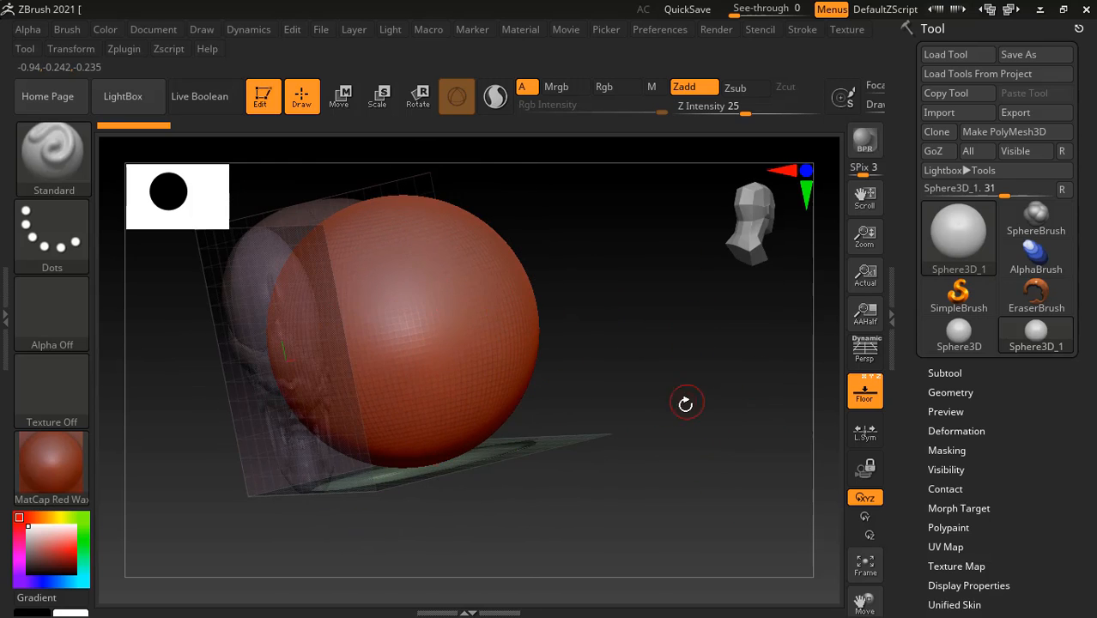
left_click_drag(685, 404, 549, 391)
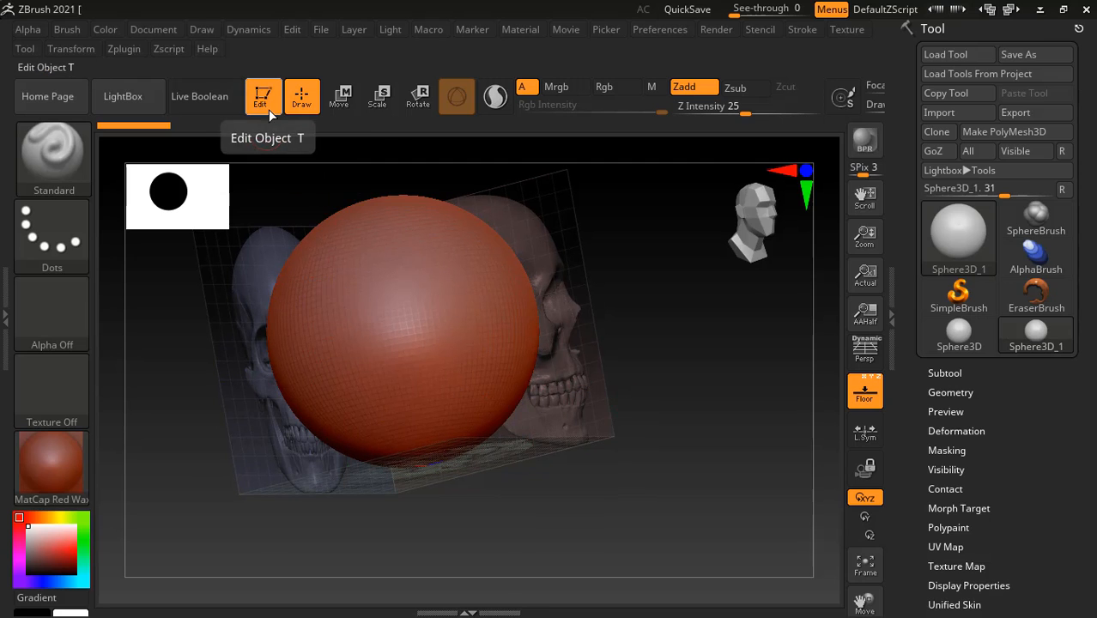
left_click_drag(721, 372, 717, 398, "shift")
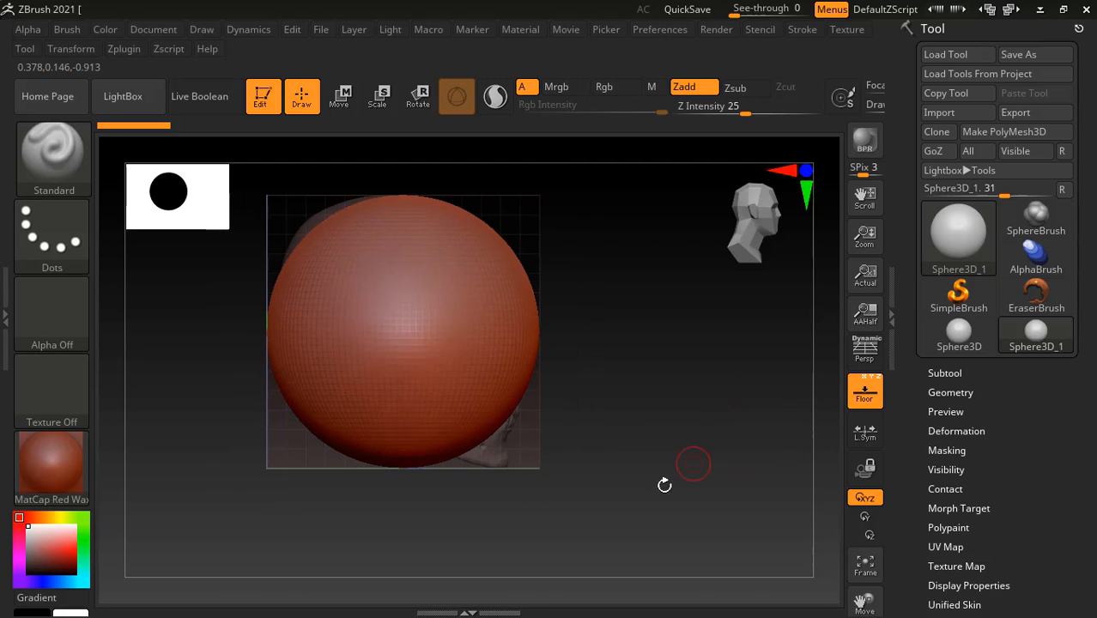
left_click(47, 464)
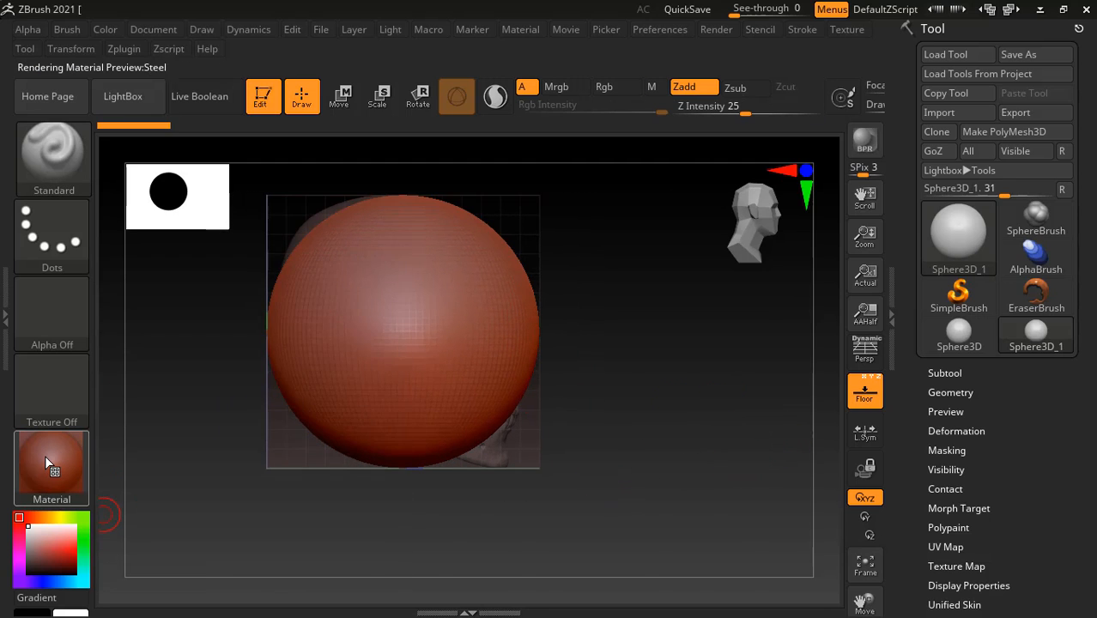
left_click(225, 385)
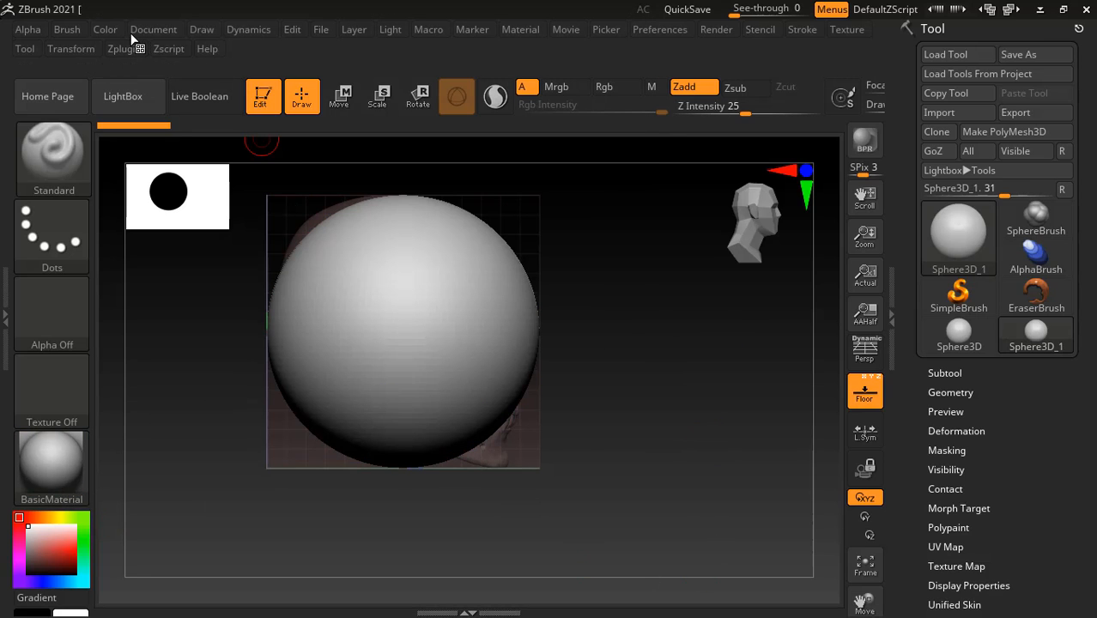
Step: Dock the Draw palette in the tray and set the floor grid's Fill Mode to 3 and E Enhance Opacity to 1
left_click(203, 31)
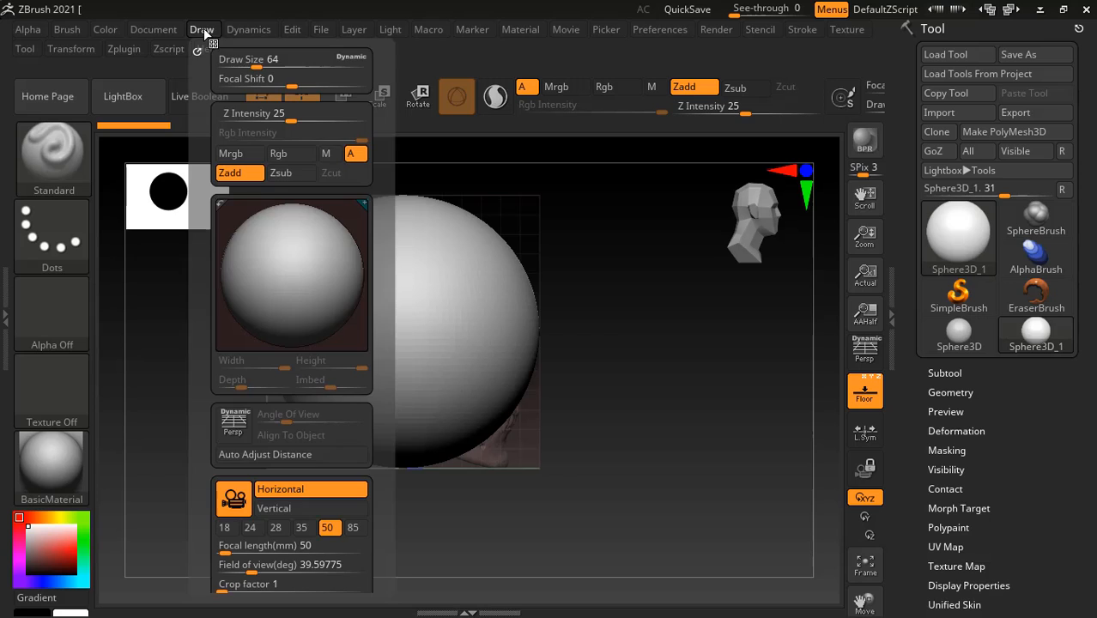
left_click_drag(197, 49, 901, 270)
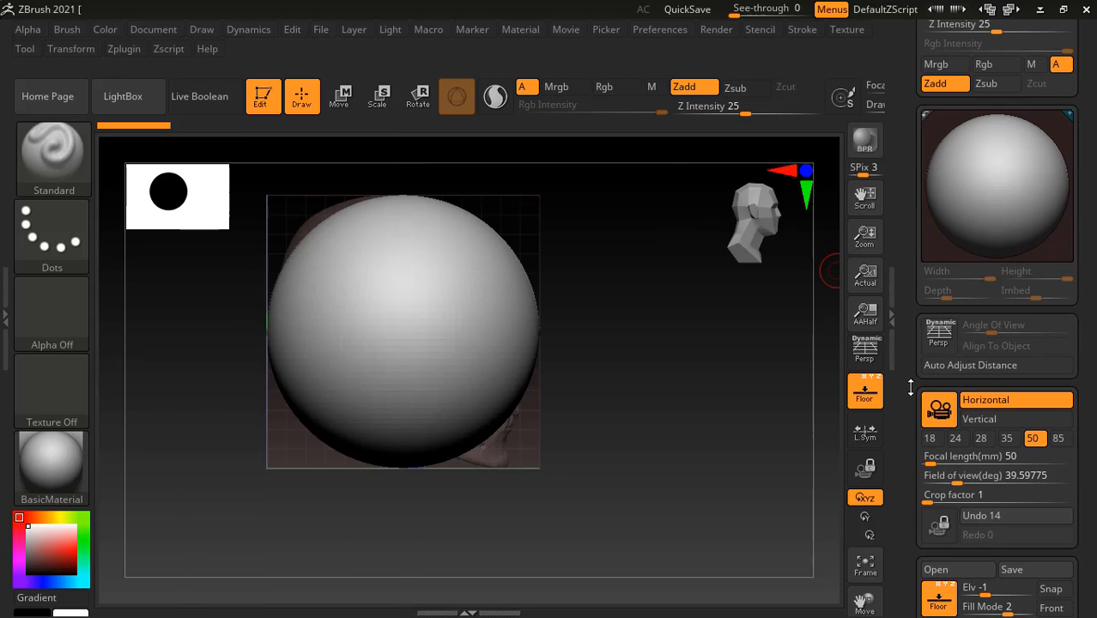
scroll(910, 249, "down", 5)
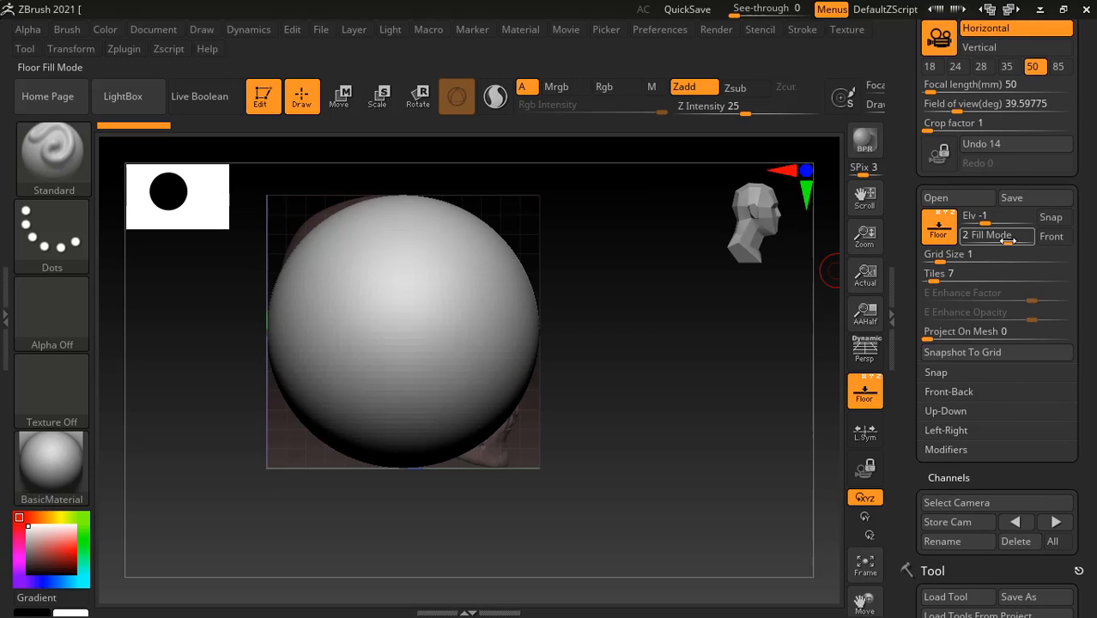
left_click_drag(1019, 237, 1030, 238)
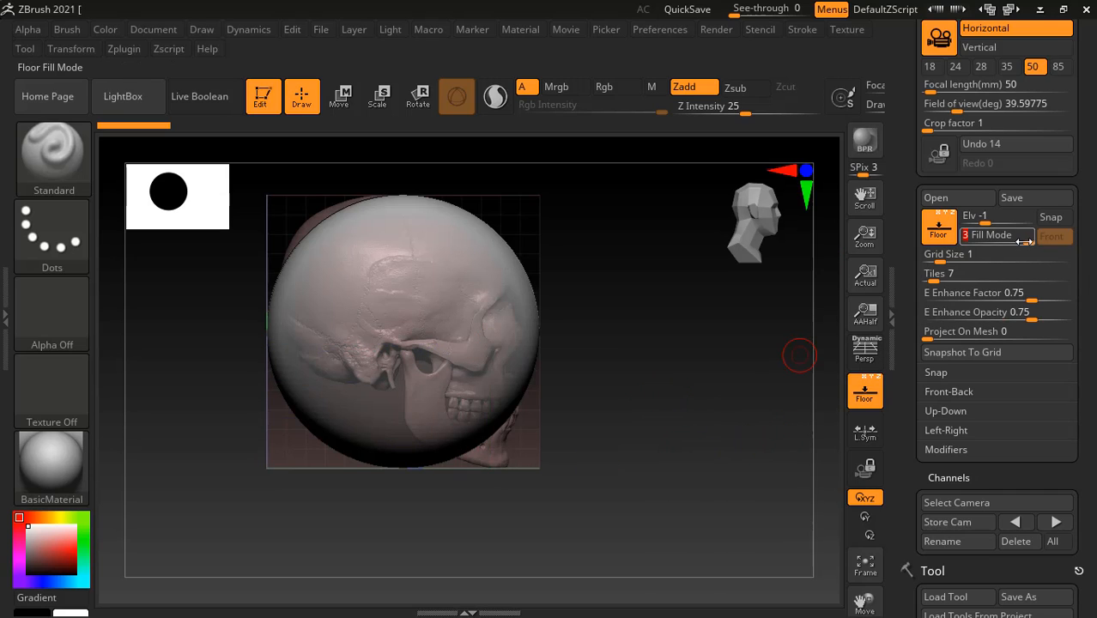
left_click_drag(996, 242, 1036, 245)
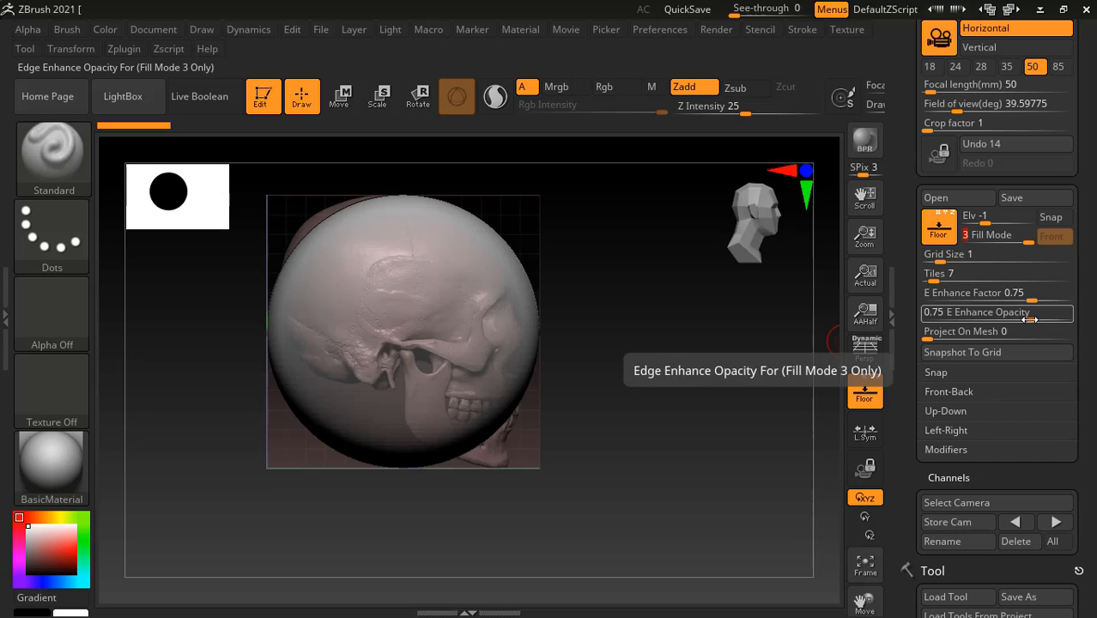
left_click_drag(1033, 314, 1092, 323)
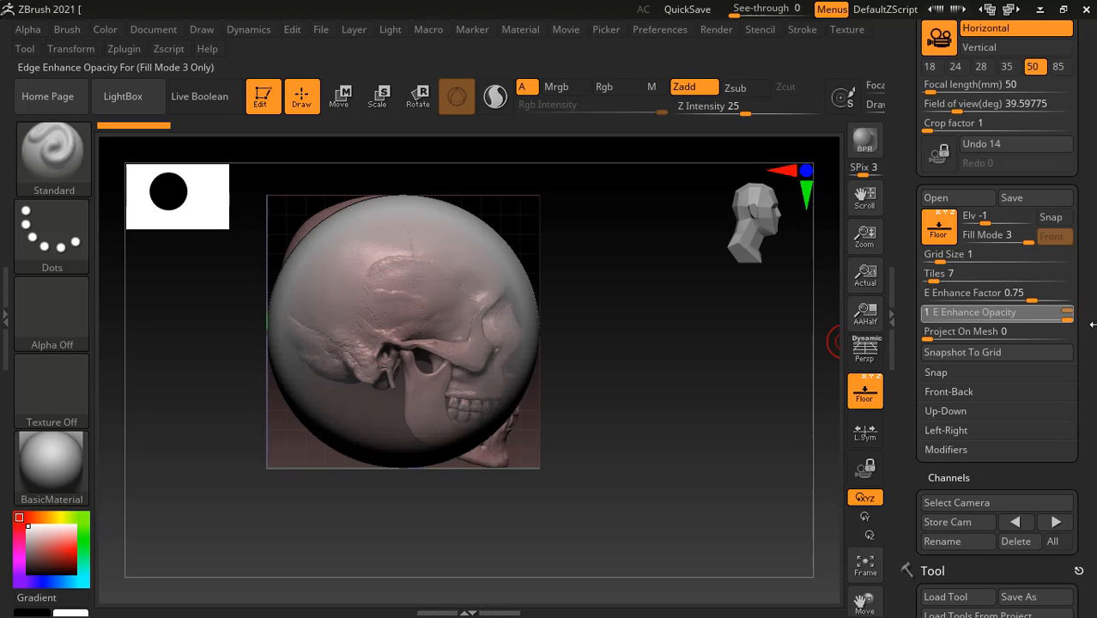
Step: Scale the sphere down uniformly and raise it along Y over the cranium in the side-view skull reference
left_click(340, 94)
right_click_drag(618, 289, 630, 319, "ctrl")
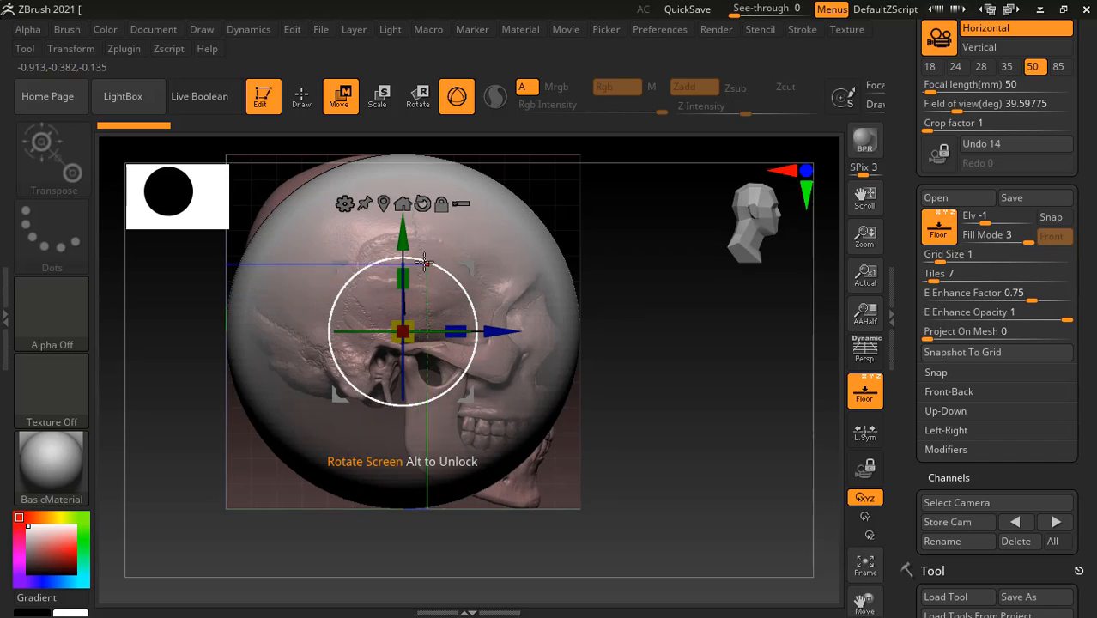
left_click_drag(403, 243, 406, 216)
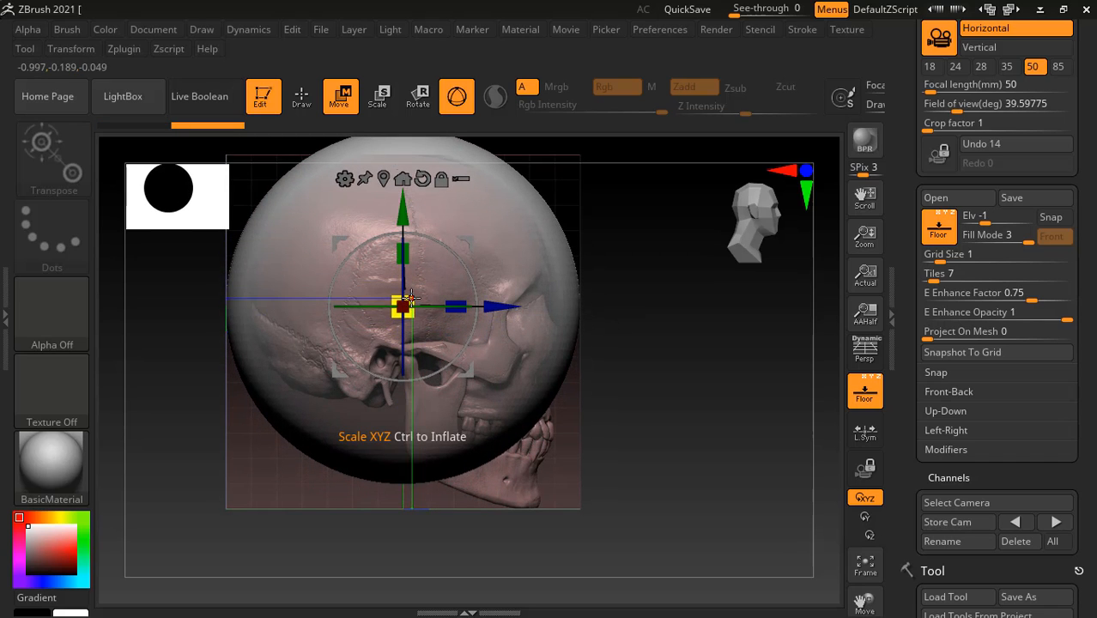
key("e")
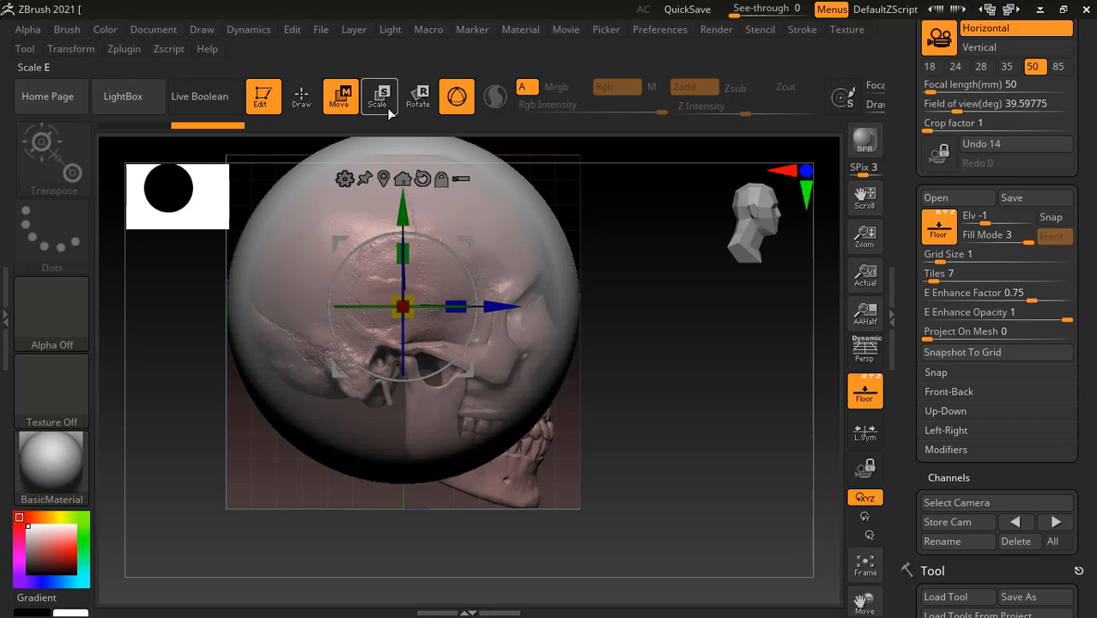
left_click_drag(412, 298, 384, 314)
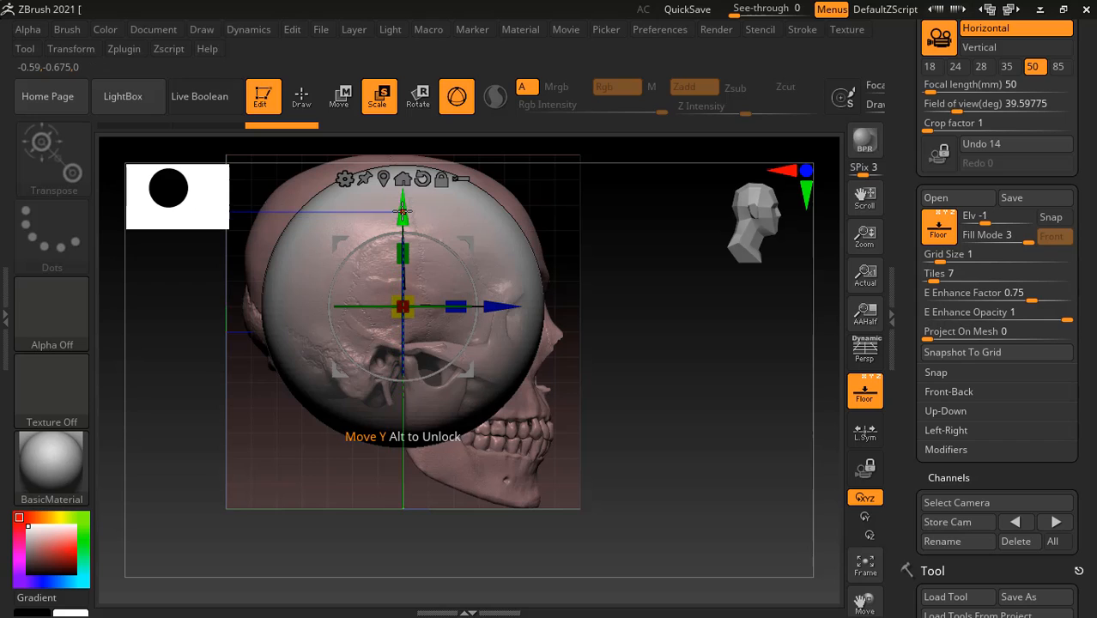
left_click_drag(401, 216, 401, 193)
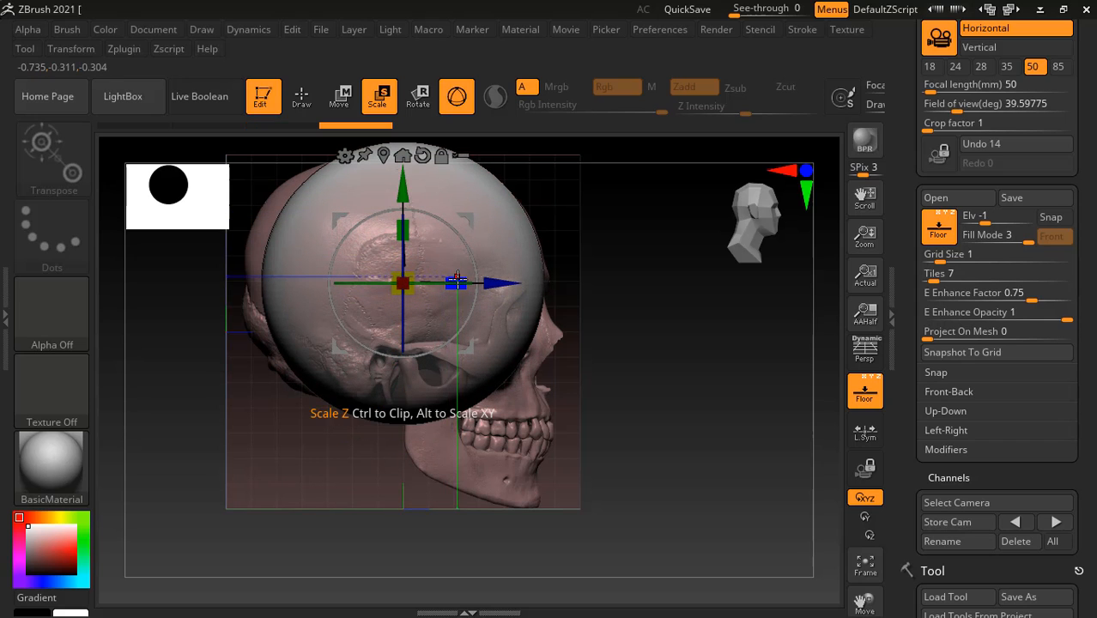
Step: Stretch the sphere along Z towards the length of the cranium, then return to Draw mode in the front view
left_click_drag(455, 283, 496, 283)
left_click_drag(691, 359, 588, 368)
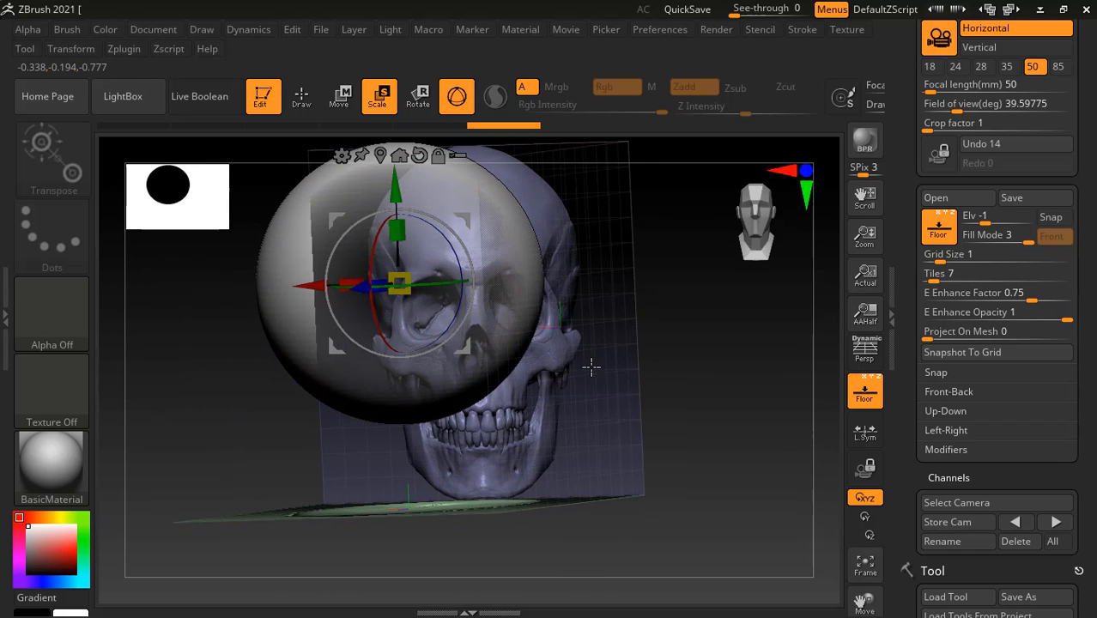
left_click(302, 96)
left_click_drag(697, 328, 730, 325, "shift")
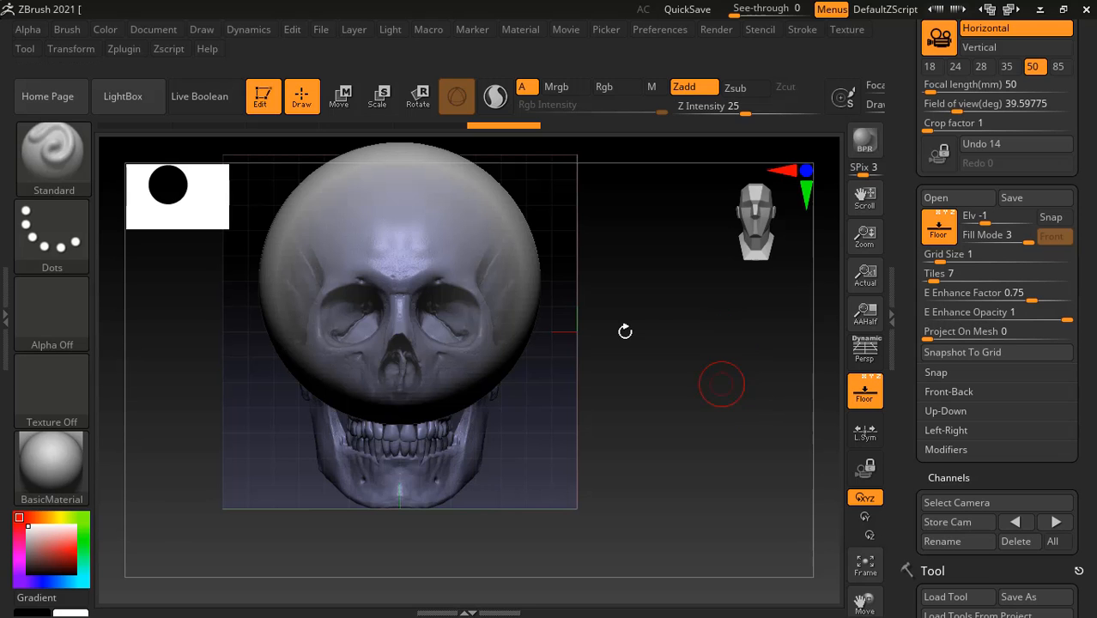
Step: Switch to ACDSee Quick View to examine the male and female skull comparison image
key("alt+Tab")
left_click(598, 262)
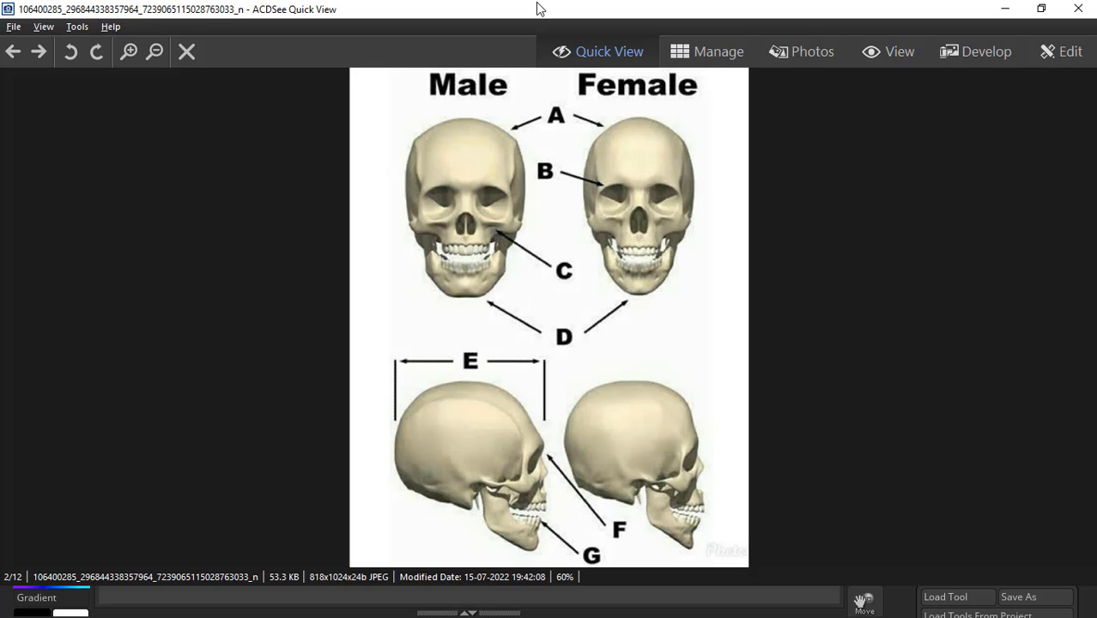
Step: Shrink the male and female skull image window and place it beside the skull model so both are in view
left_click_drag(539, 8, 883, 123)
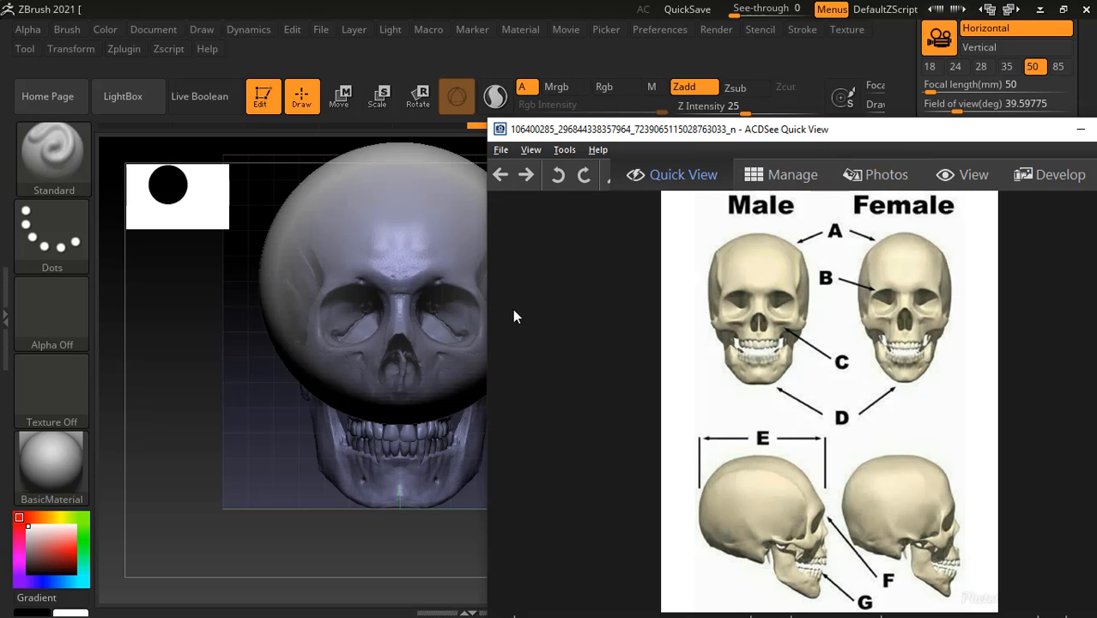
left_click_drag(486, 317, 742, 287)
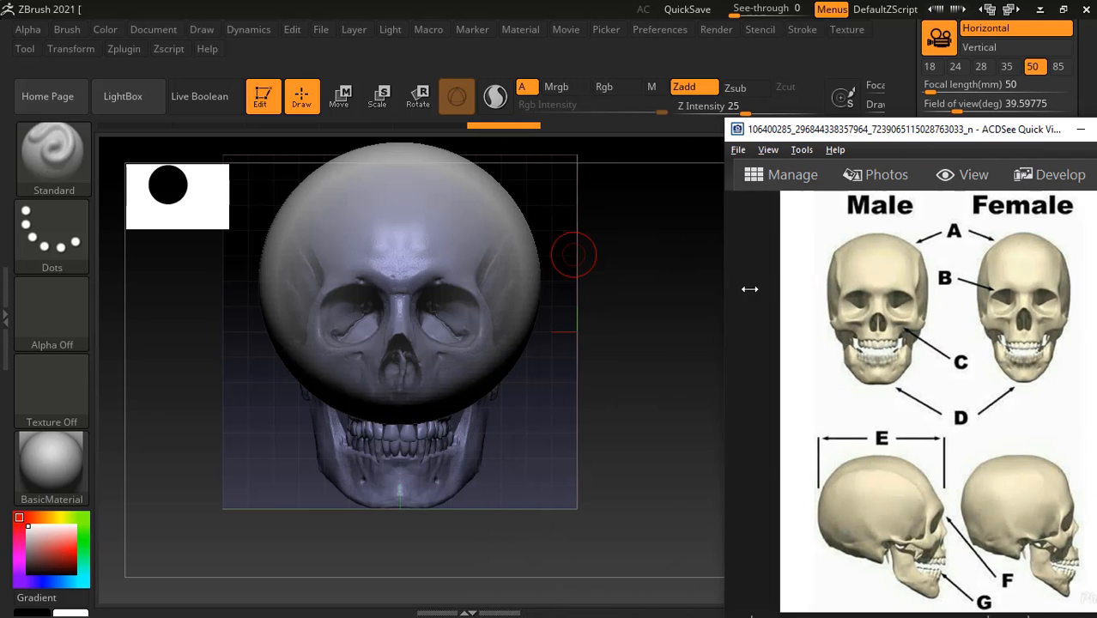
left_click_drag(869, 133, 100, 87)
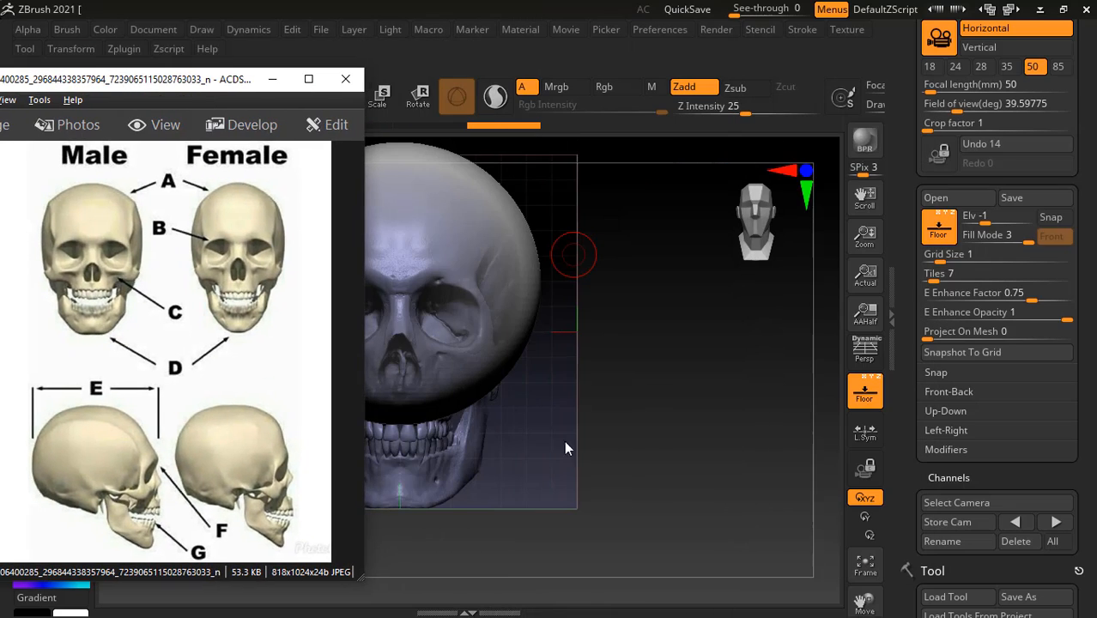
Step: Examine the sphere against the side-view skull reference, hiding and reshowing the floor grid and shifting the comparison image aside
left_click_drag(669, 411, 787, 399)
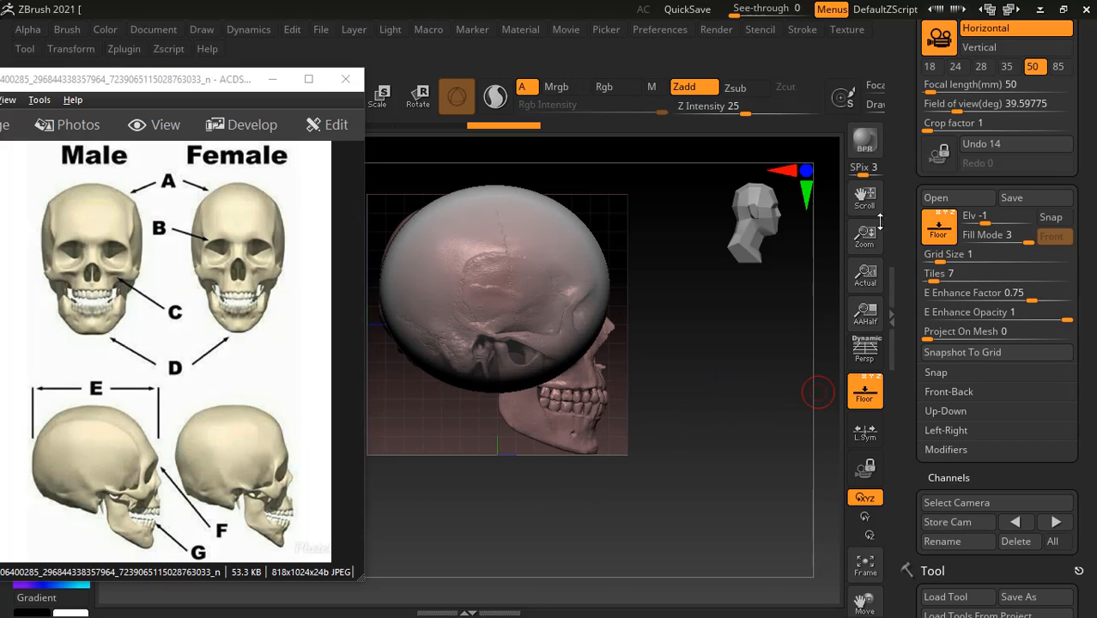
left_click(864, 393)
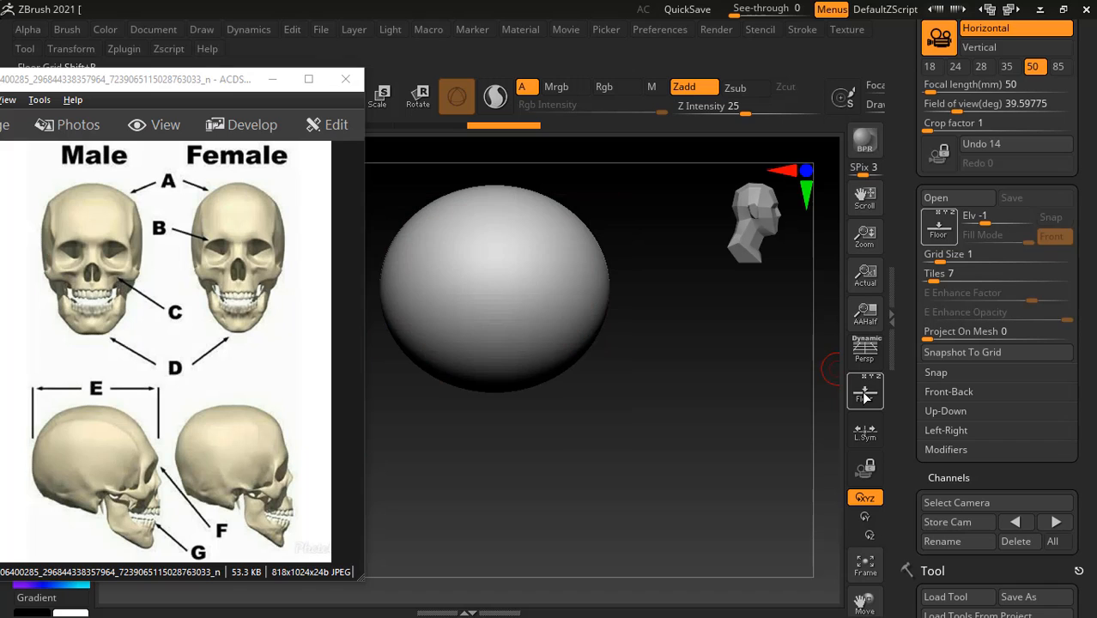
left_click(865, 393)
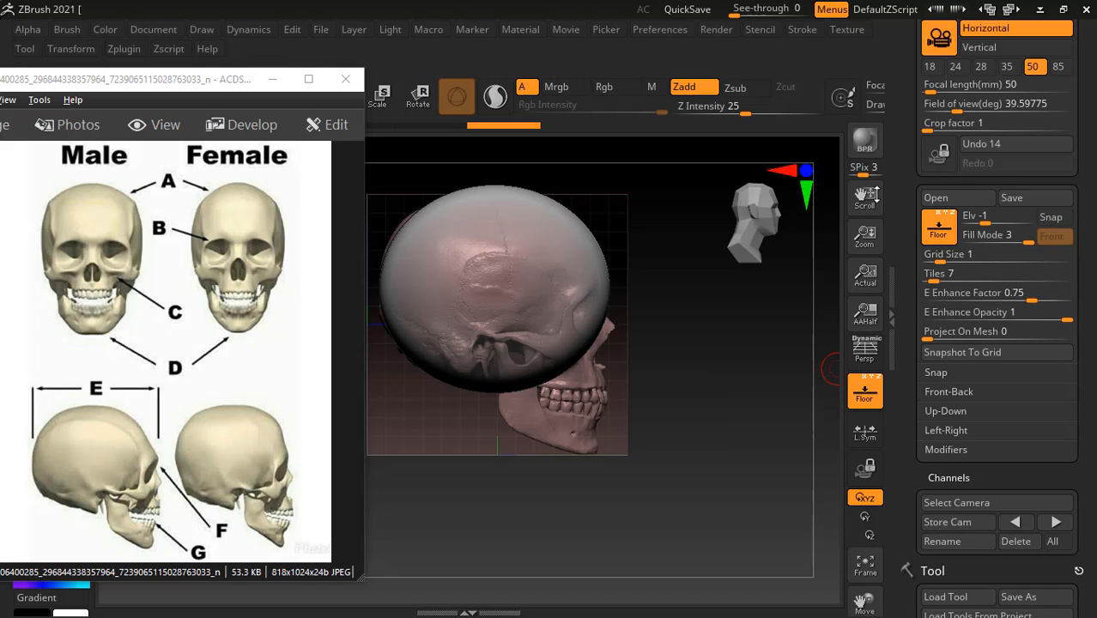
left_click_drag(762, 345, 801, 384)
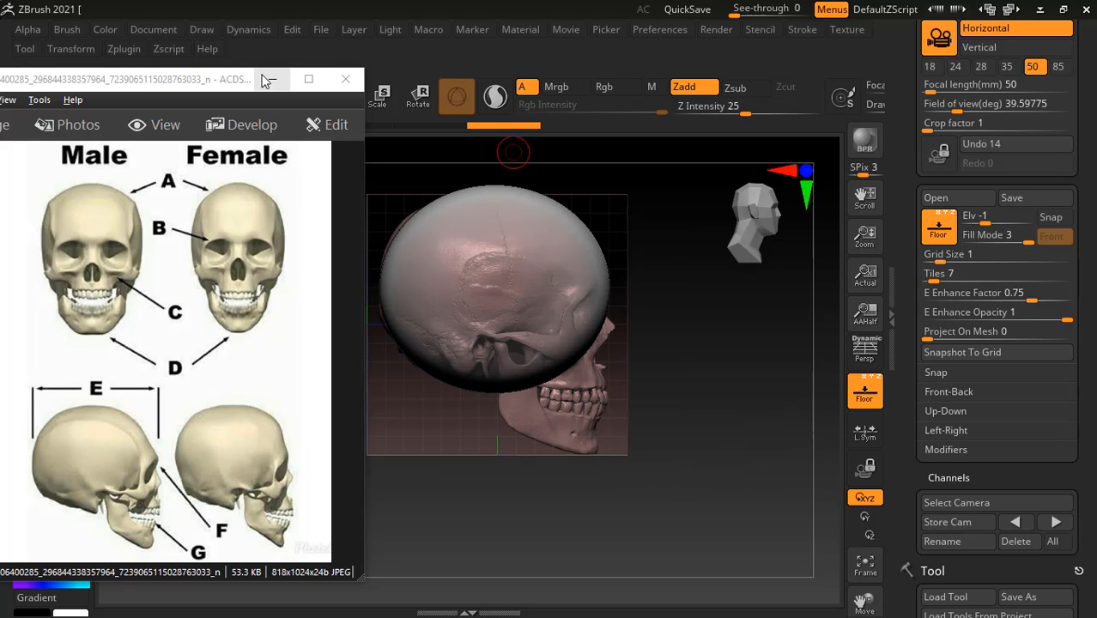
left_click_drag(213, 80, 209, 261)
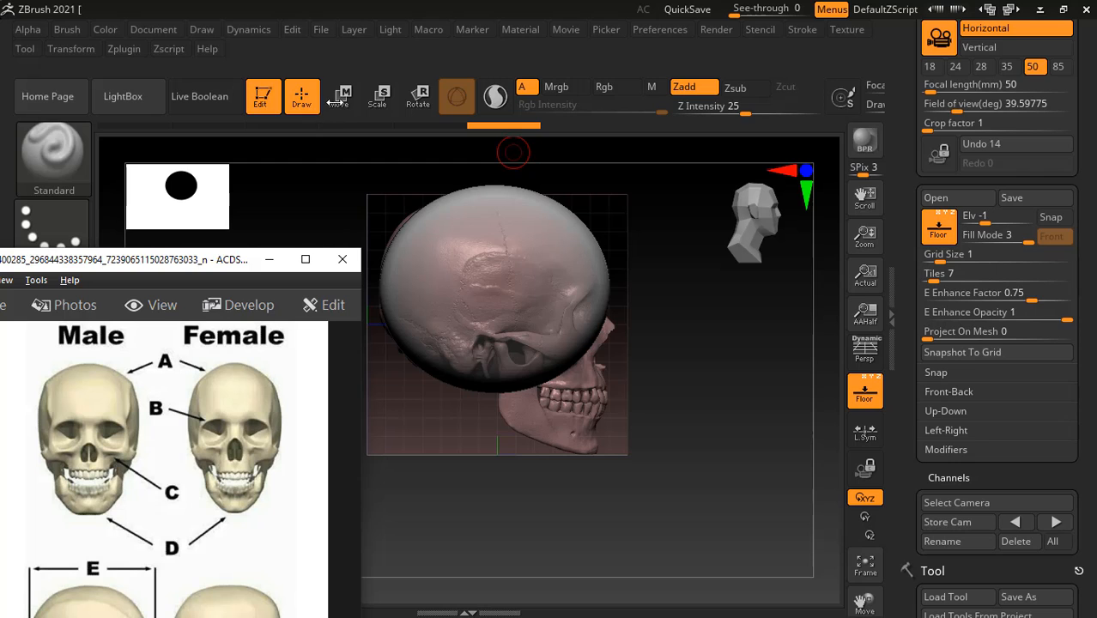
Step: Raise the sphere clear of the skull to compare the front and side references with the male and female image, then minimize the image
left_click(337, 96)
left_click_drag(491, 419, 493, 30)
left_click_drag(221, 258, 259, 73)
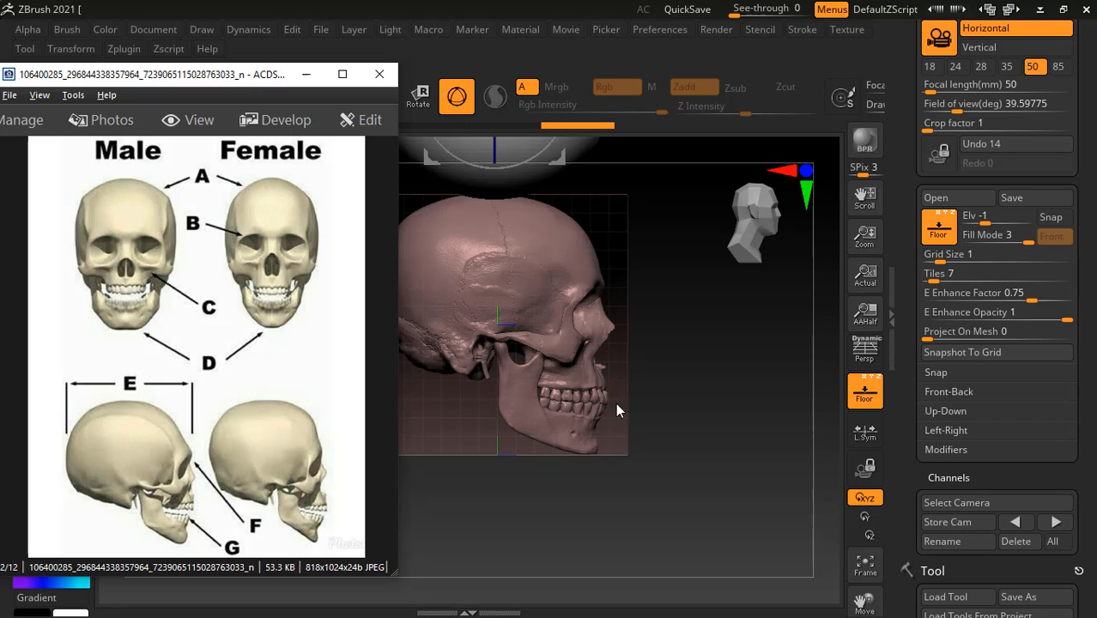
left_click(831, 412)
mouse_move(761, 414)
left_mouse_down()
mouse_move(730, 434)
mouse_move(752, 417)
mouse_move(754, 432)
mouse_move(779, 420)
left_mouse_up()
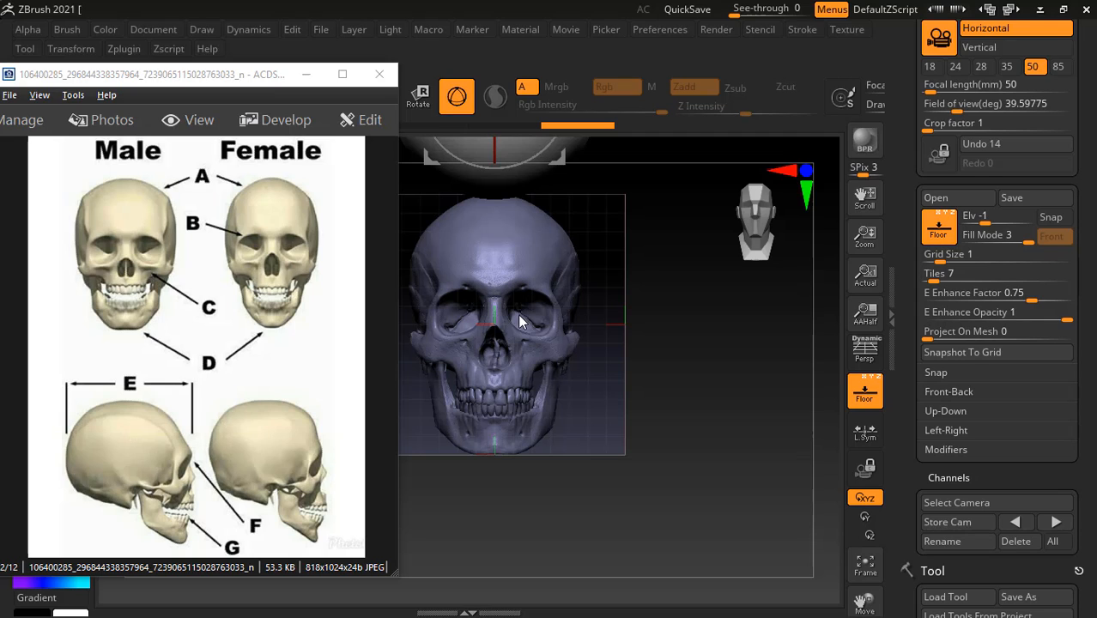
left_click_drag(586, 351, 682, 359)
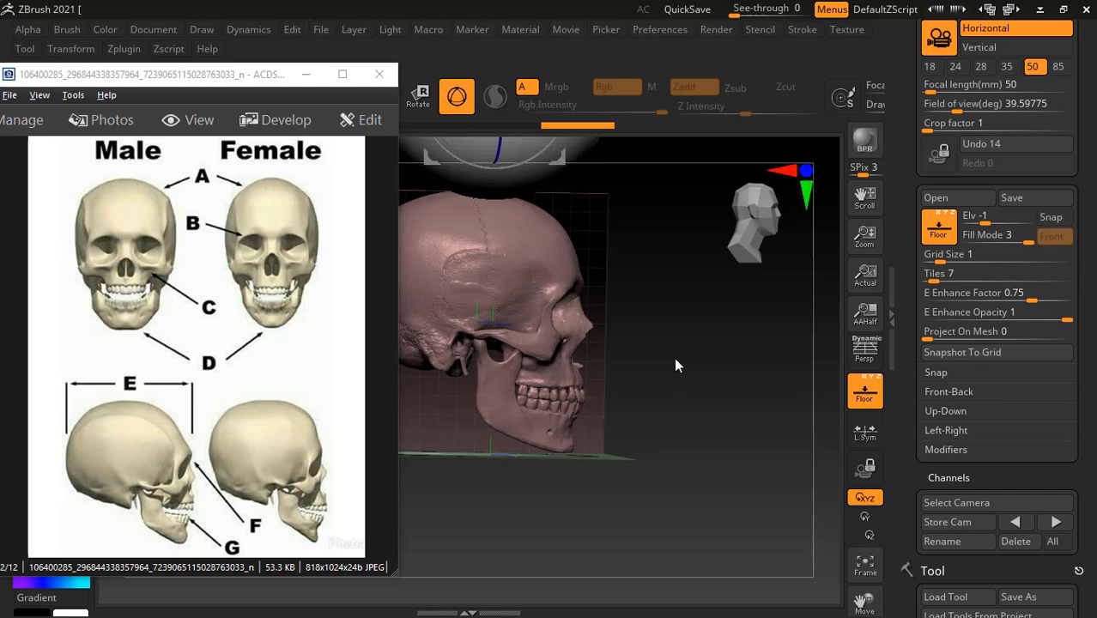
left_click_drag(689, 367, 700, 369)
left_click(305, 74)
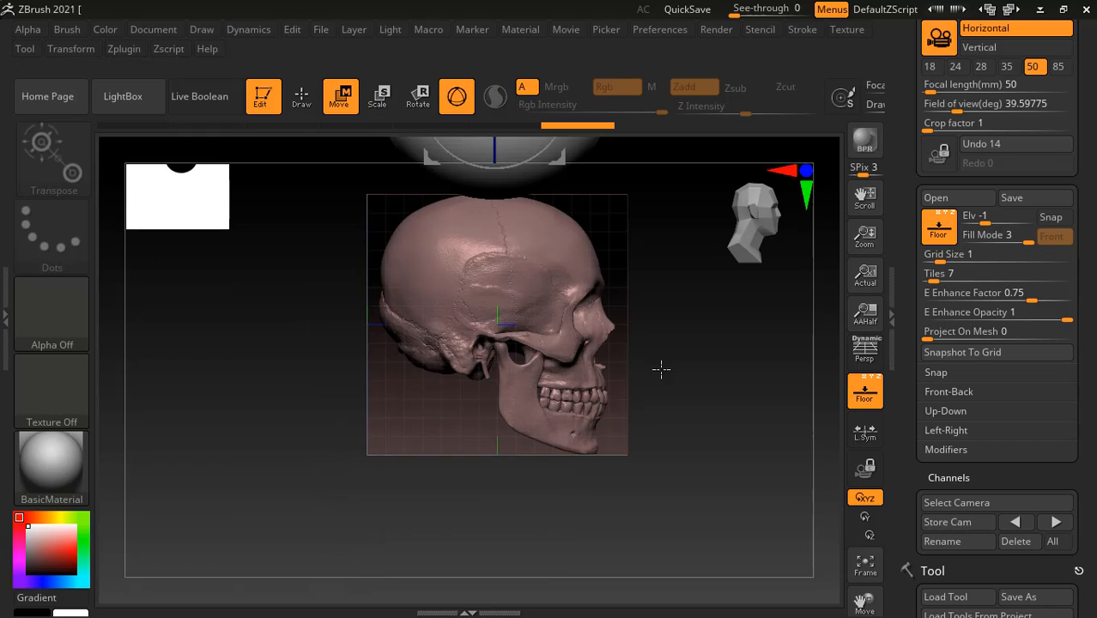
Step: Bring the sphere back down over the cranium in the side view and return to Draw mode
left_click_drag(496, 211, 461, 370)
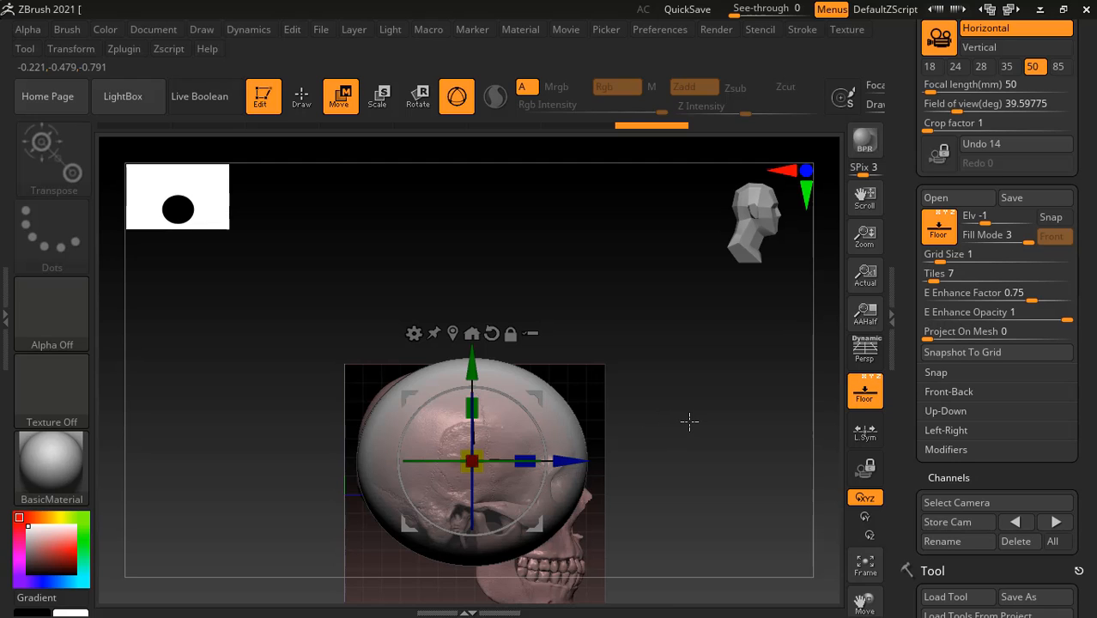
left_click(305, 100)
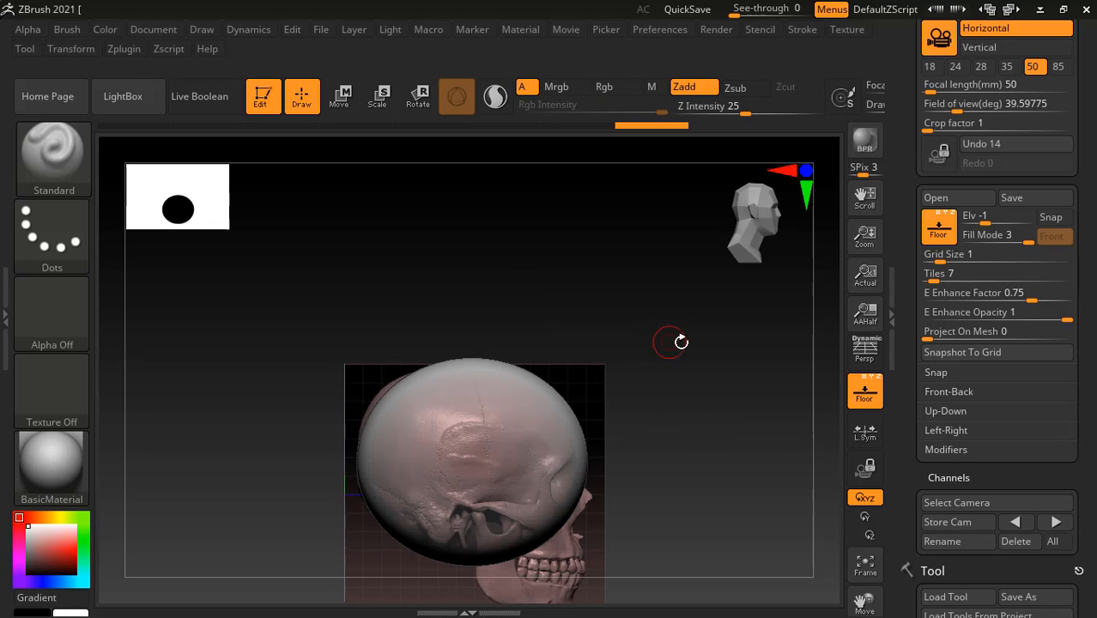
mouse_move(684, 341)
left_mouse_down()
mouse_move(676, 373)
mouse_move(760, 367)
left_mouse_up()
left_click_drag(673, 371, 742, 384)
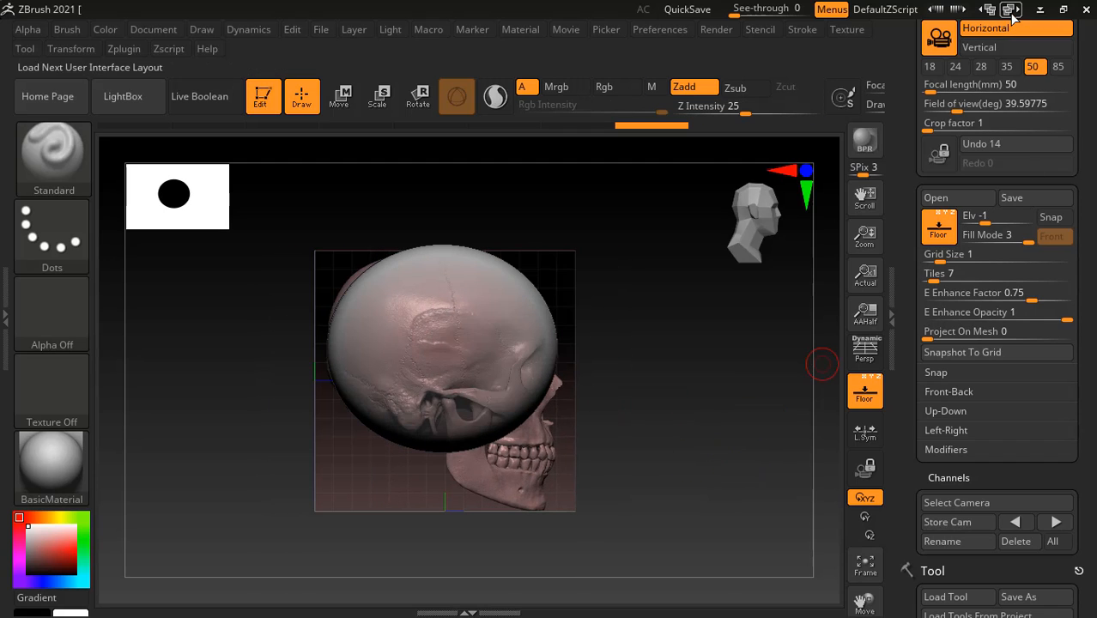
Step: Load the compact_UI_brush_materials interface layout and select the Move brush
left_click(66, 174)
key("m")
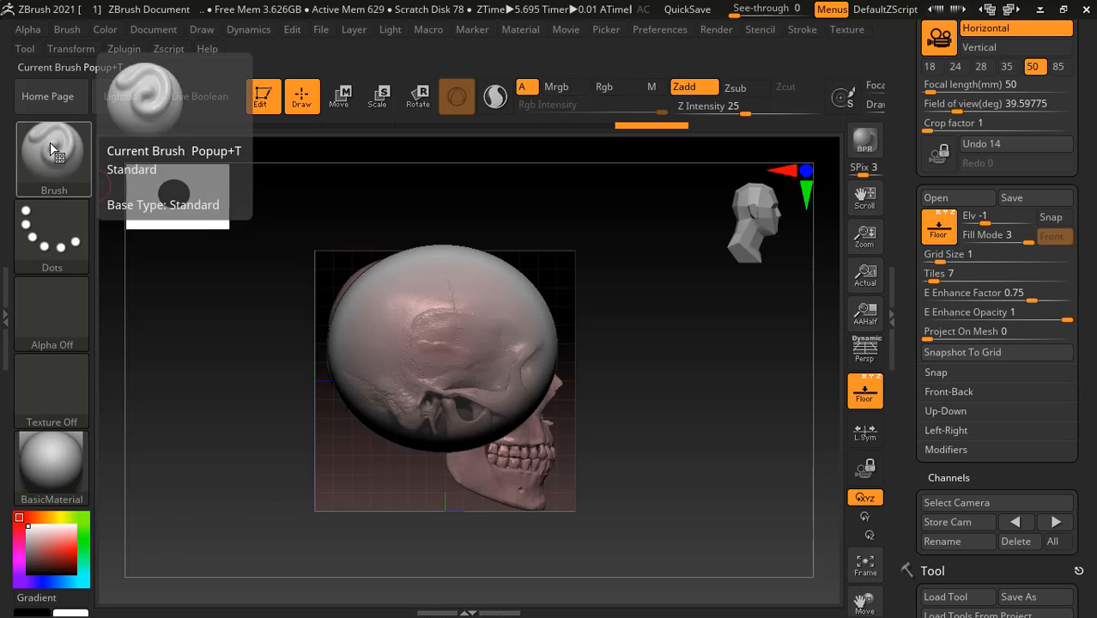
left_click(53, 154)
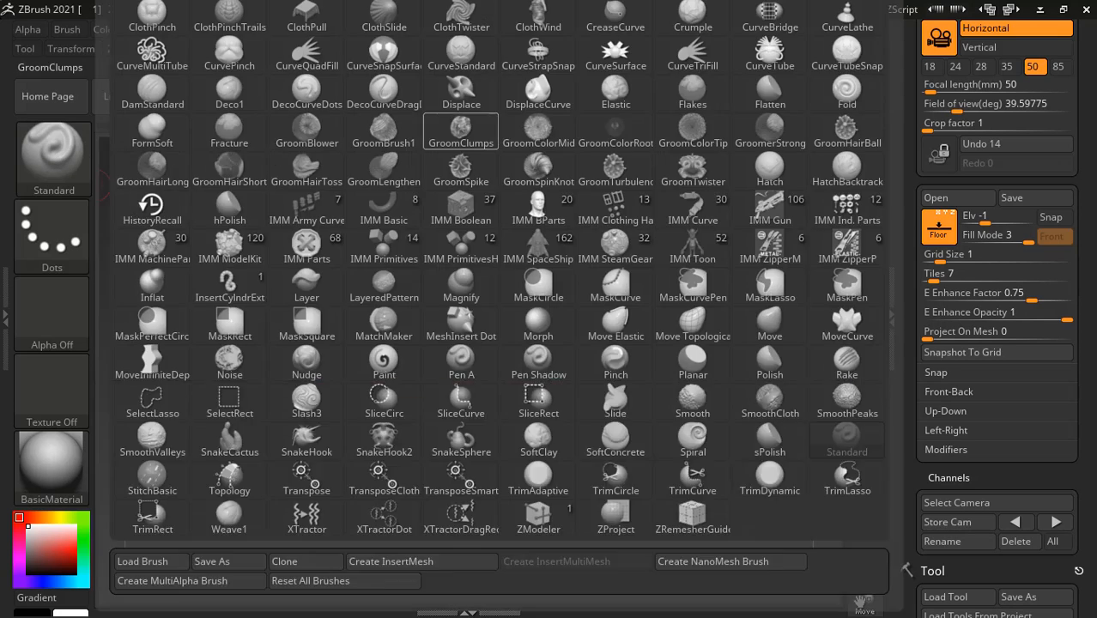
left_click(1013, 8)
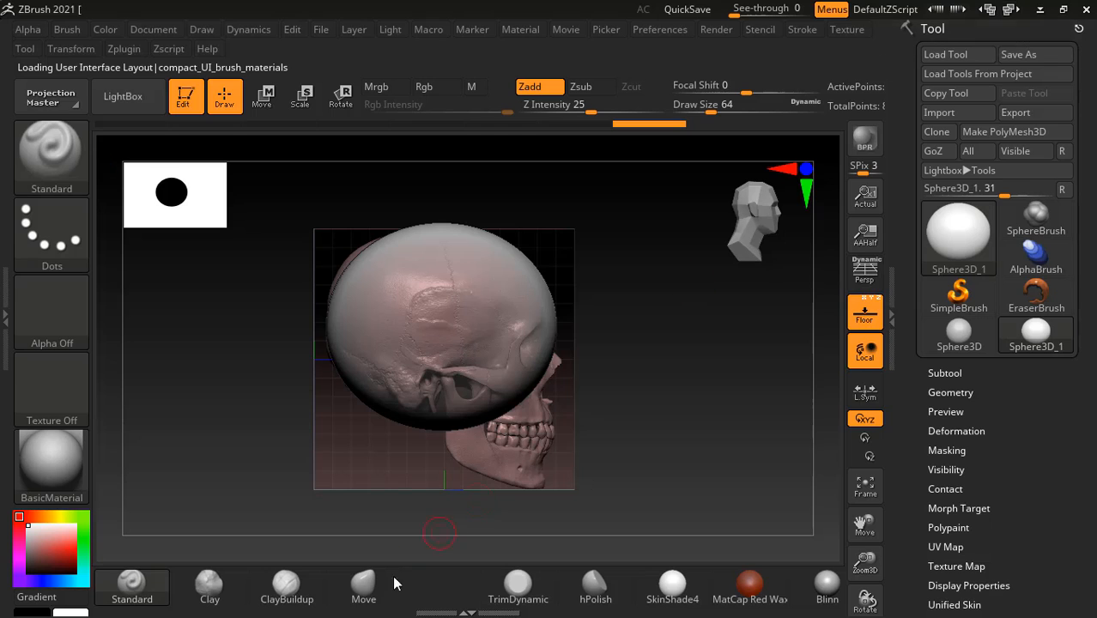
left_click(368, 597)
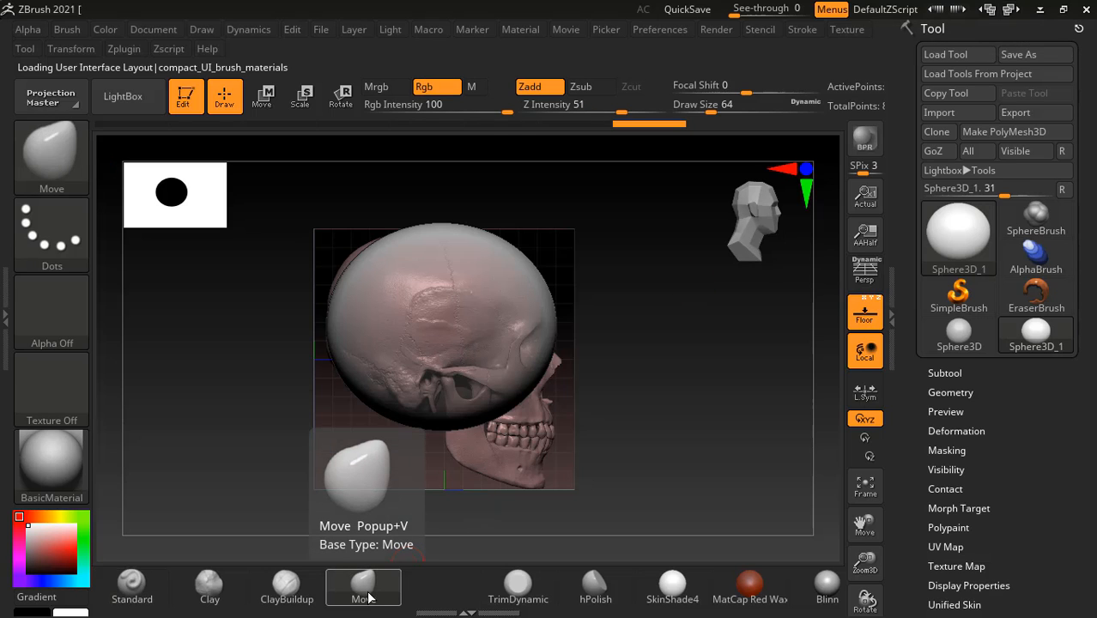
Step: Set the Draw Size to 177 and convert the sphere to a PolyMesh3D so it can be sculpted
left_click_drag(667, 371, 683, 383)
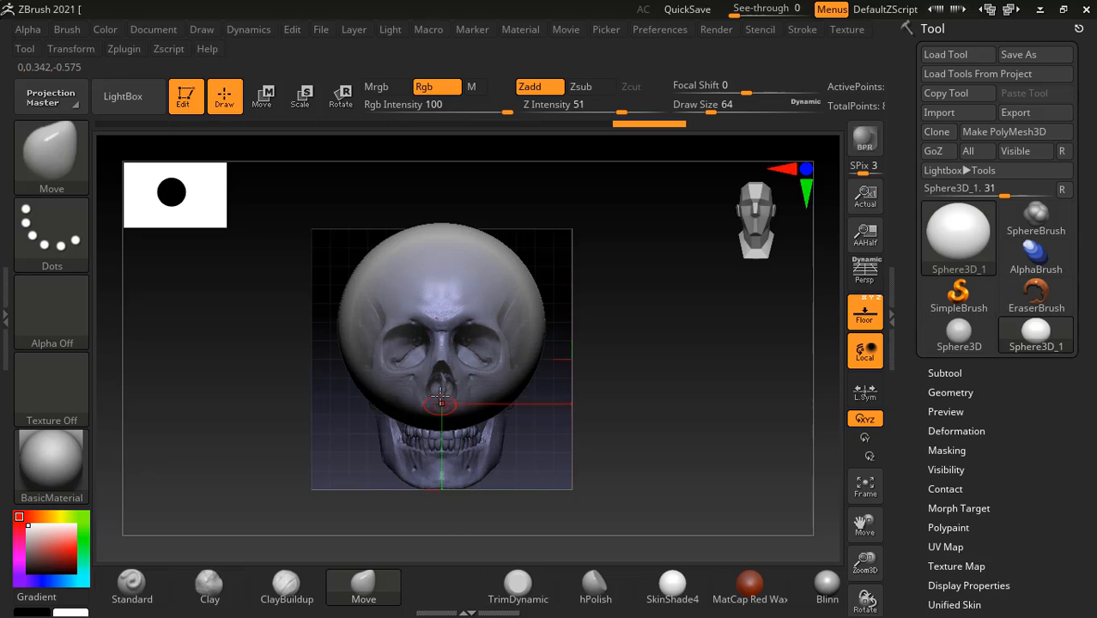
mouse_move(695, 419)
left_mouse_down()
mouse_move(759, 431)
mouse_move(760, 412)
left_mouse_up()
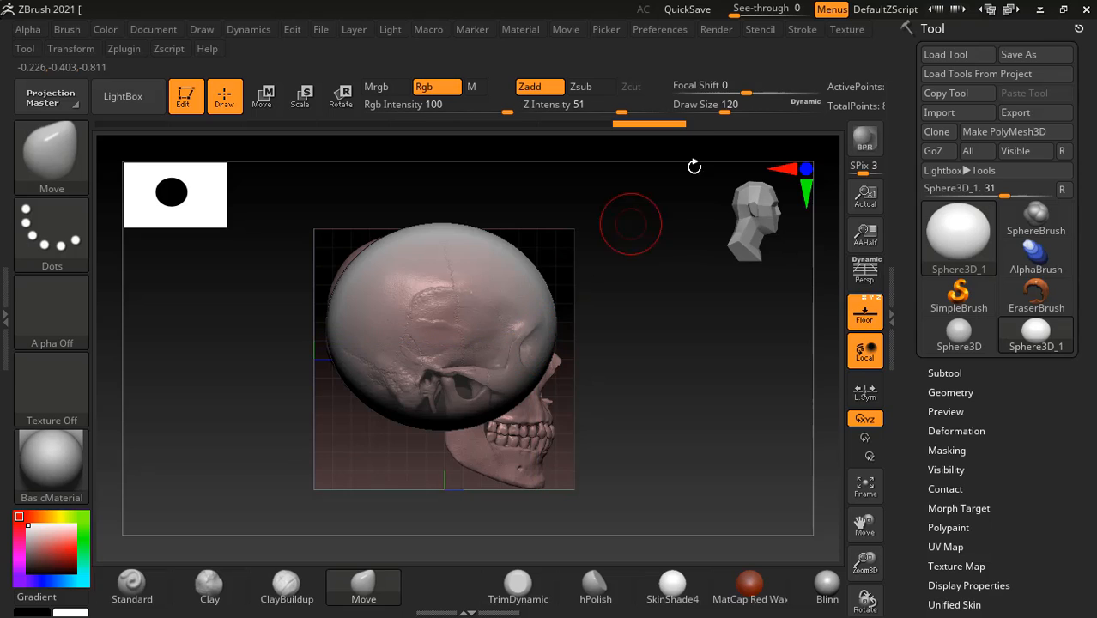
left_click_drag(724, 107, 740, 106)
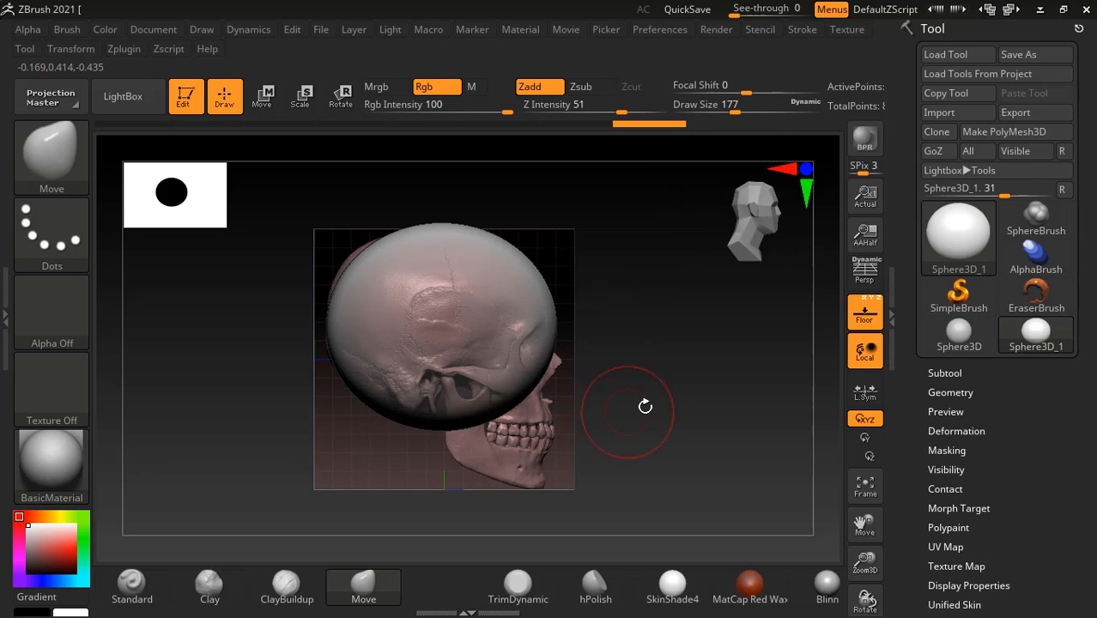
key("shift")
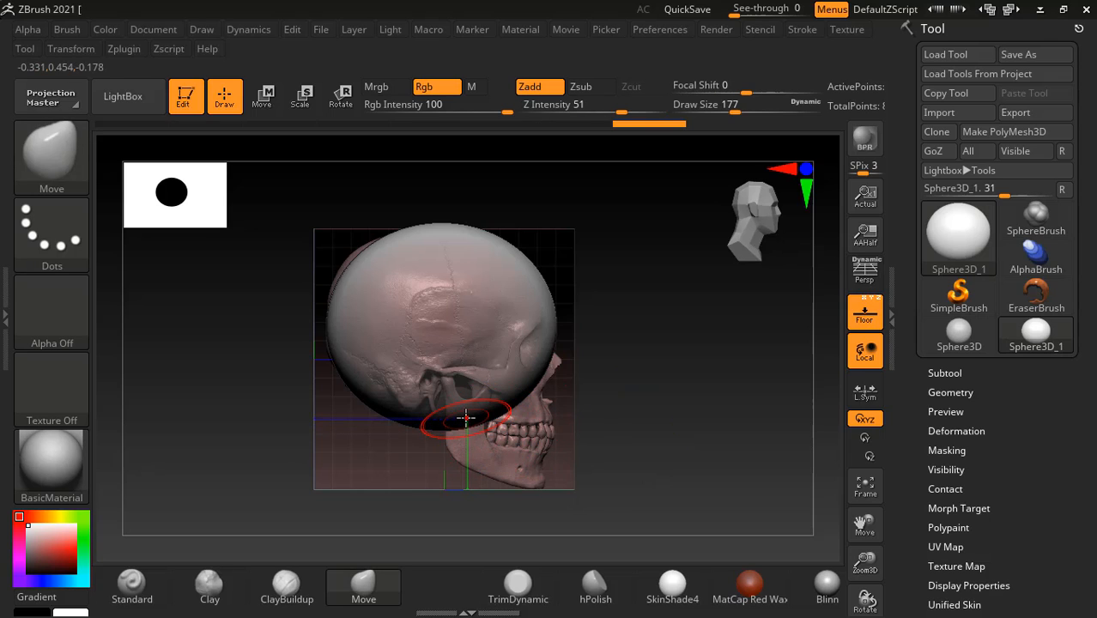
left_click(466, 417)
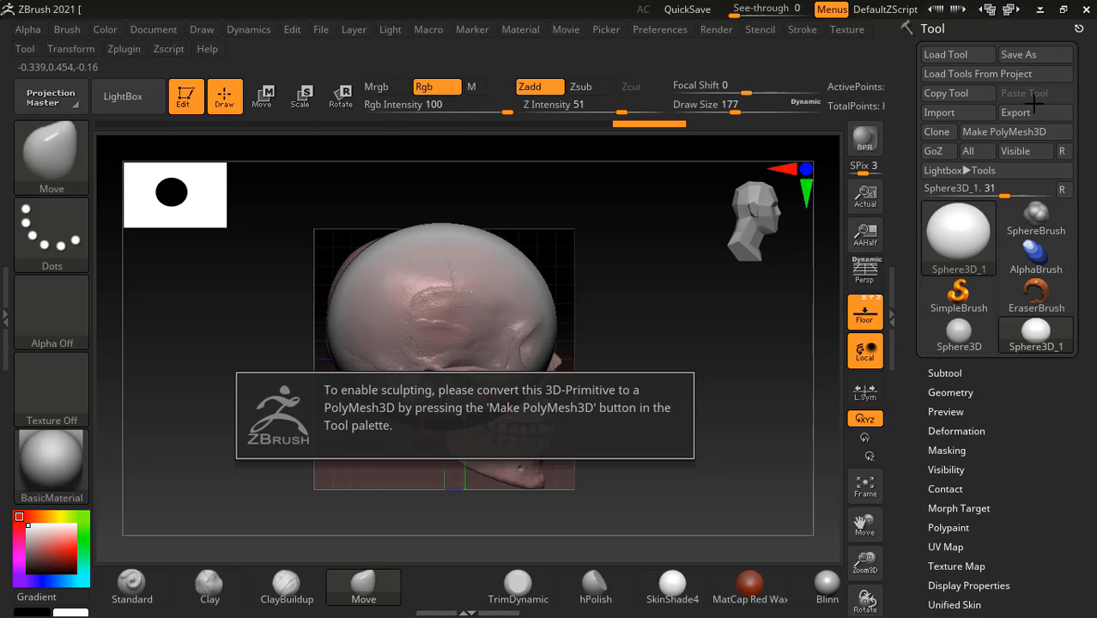
left_click(1013, 131)
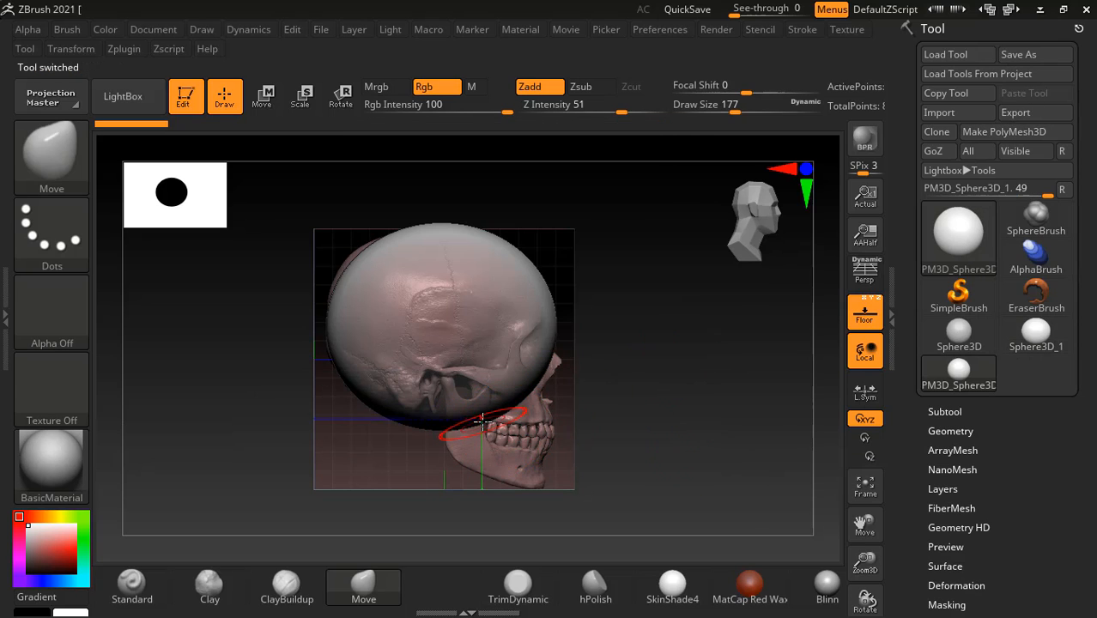
Step: Pull the sphere's lower front down towards the jaw and chin in side view, raising the Draw Size to 228
left_click_drag(482, 419, 466, 450)
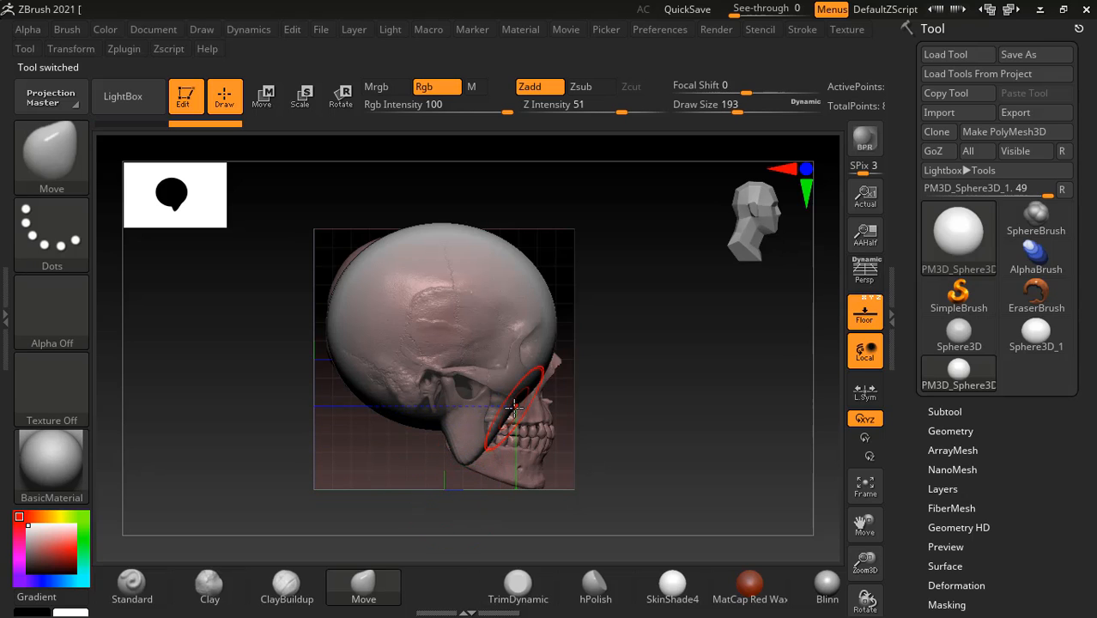
left_click_drag(738, 111, 742, 110)
mouse_move(514, 408)
left_mouse_down()
mouse_move(531, 485)
mouse_move(495, 483)
left_mouse_up()
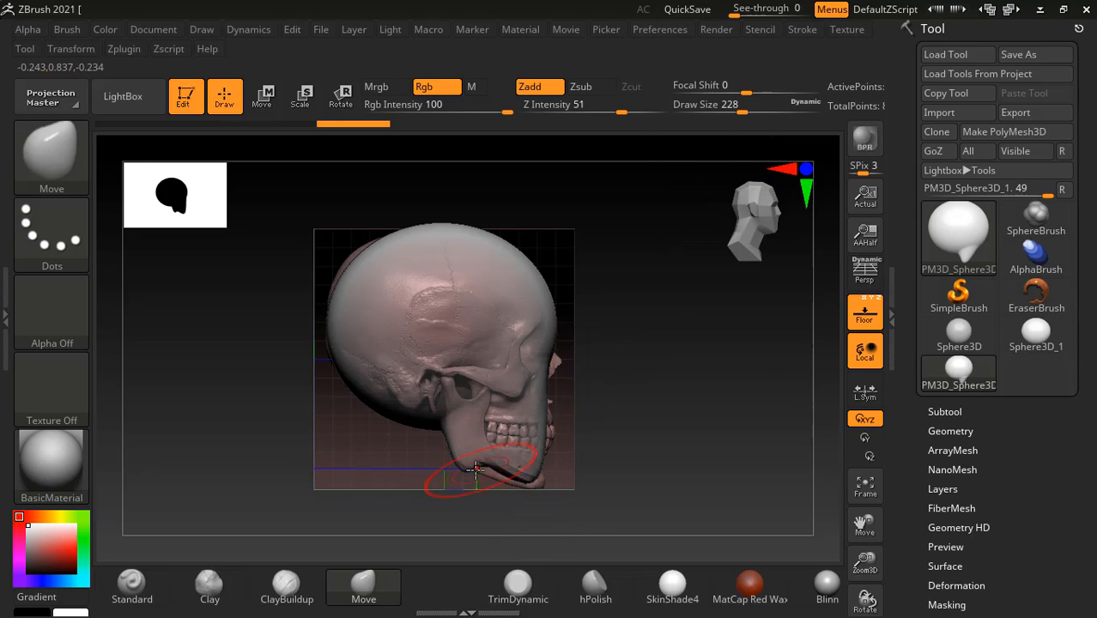
Step: Reduce the Draw Size to 94 and shape the mesh's lower edge to follow the jawline between jaw angle and chin
left_click_drag(579, 455, 711, 426)
mouse_move(656, 449)
left_mouse_down("alt")
mouse_move(683, 394)
mouse_move(700, 428)
mouse_move(664, 388)
mouse_move(693, 321)
mouse_move(691, 347)
left_mouse_up("alt")
left_click_drag(737, 414, 755, 440)
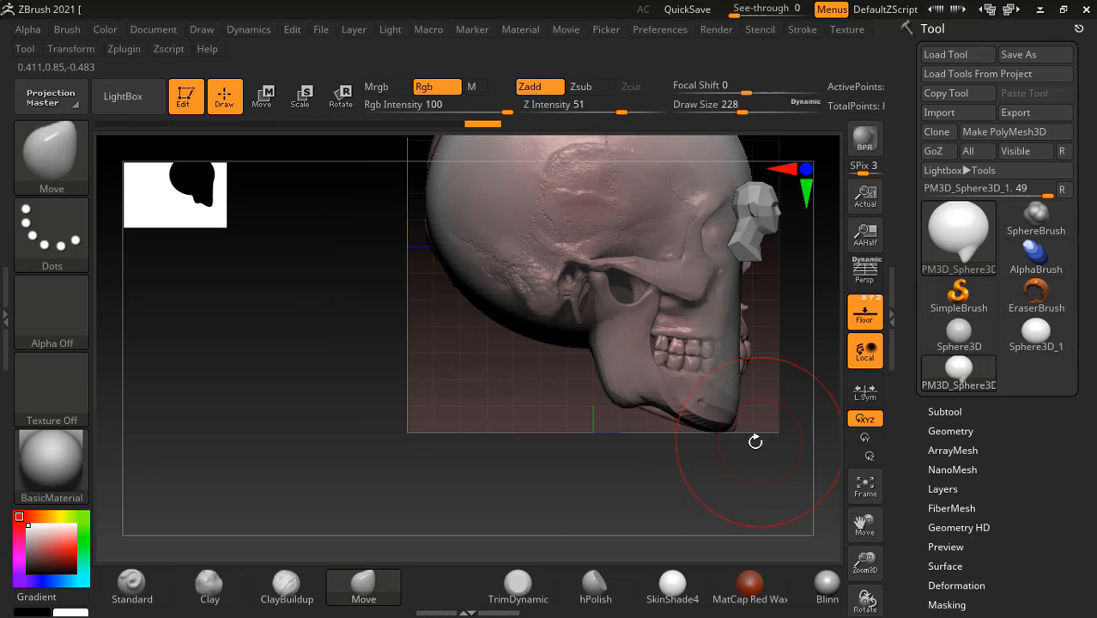
mouse_move(670, 427)
left_mouse_down("alt")
mouse_move(693, 445)
mouse_move(686, 477)
mouse_move(588, 390)
left_mouse_up("alt")
key("ctrl")
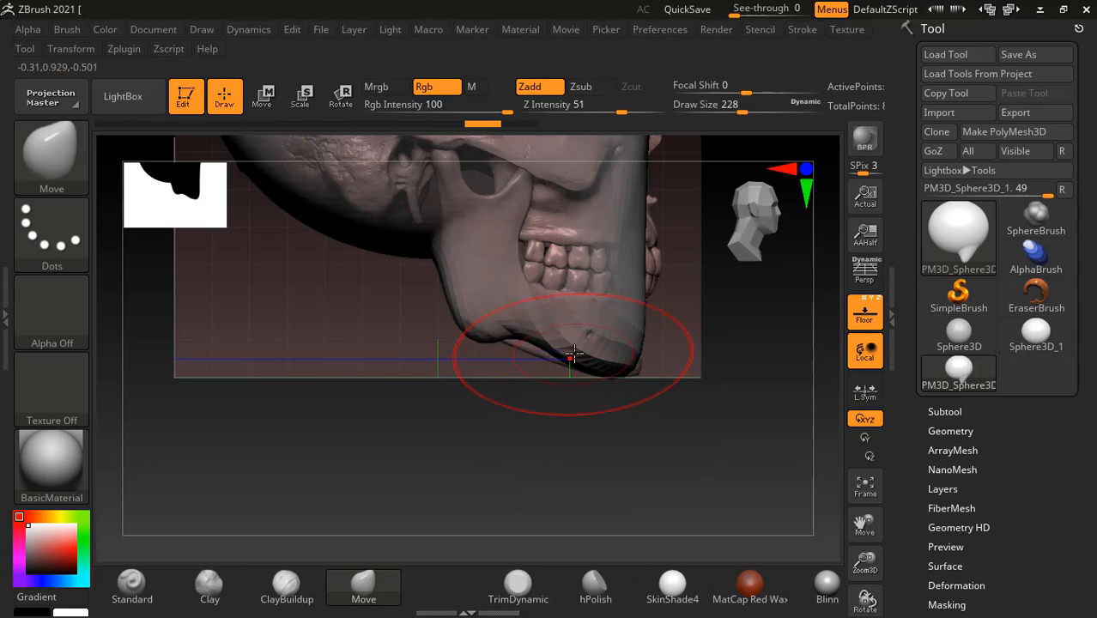
left_click_drag(689, 444, 662, 431)
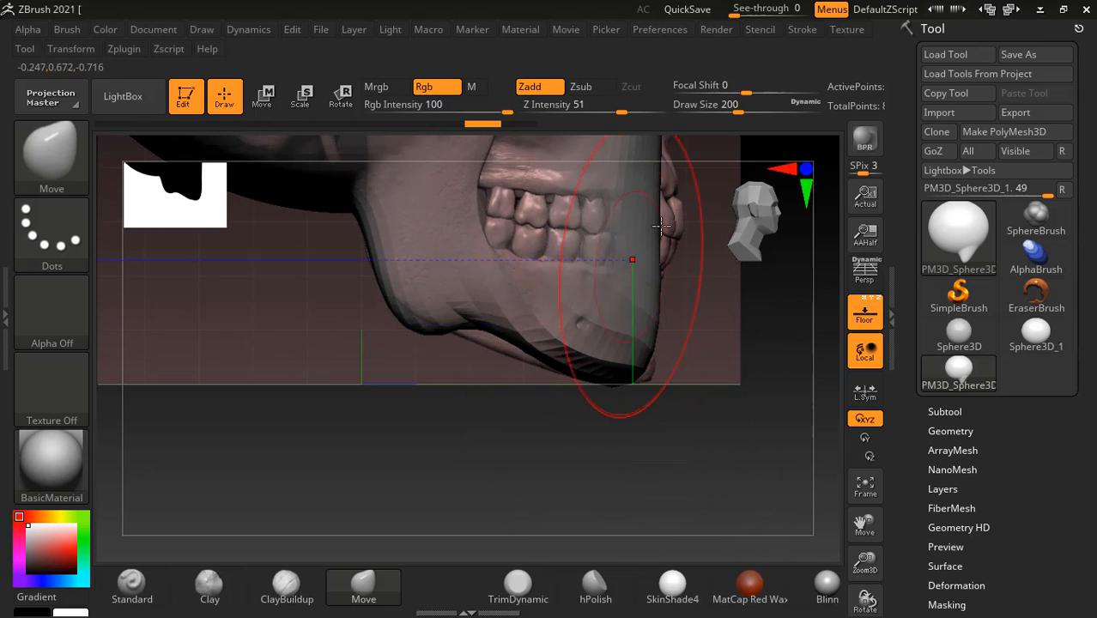
left_click_drag(754, 108, 729, 108)
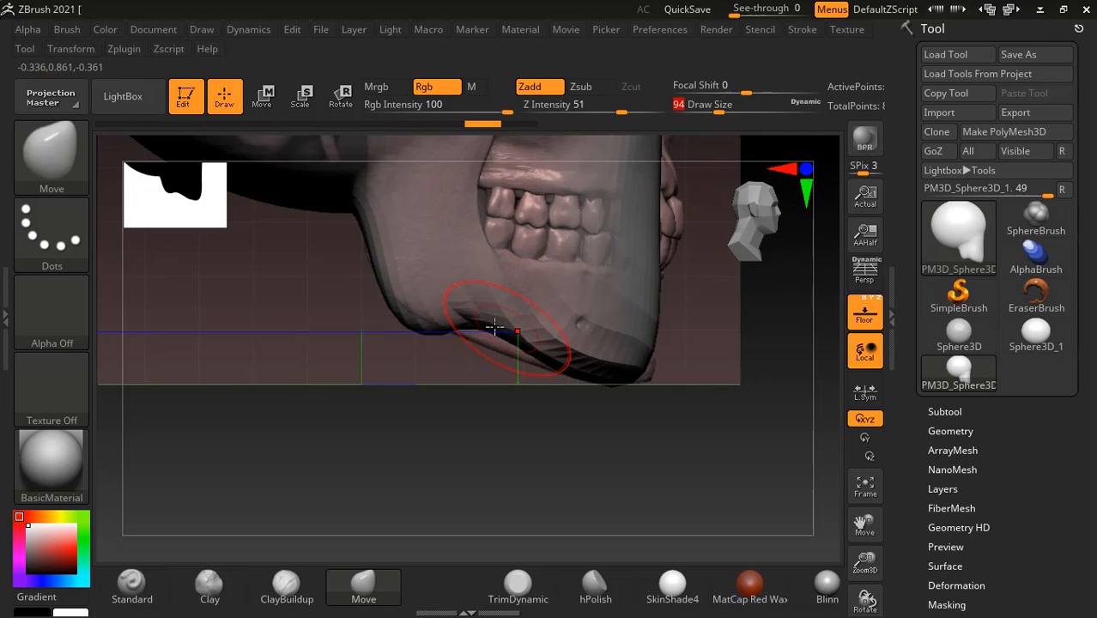
mouse_move(499, 335)
left_mouse_down()
mouse_move(478, 336)
mouse_move(527, 360)
mouse_move(468, 331)
left_mouse_up()
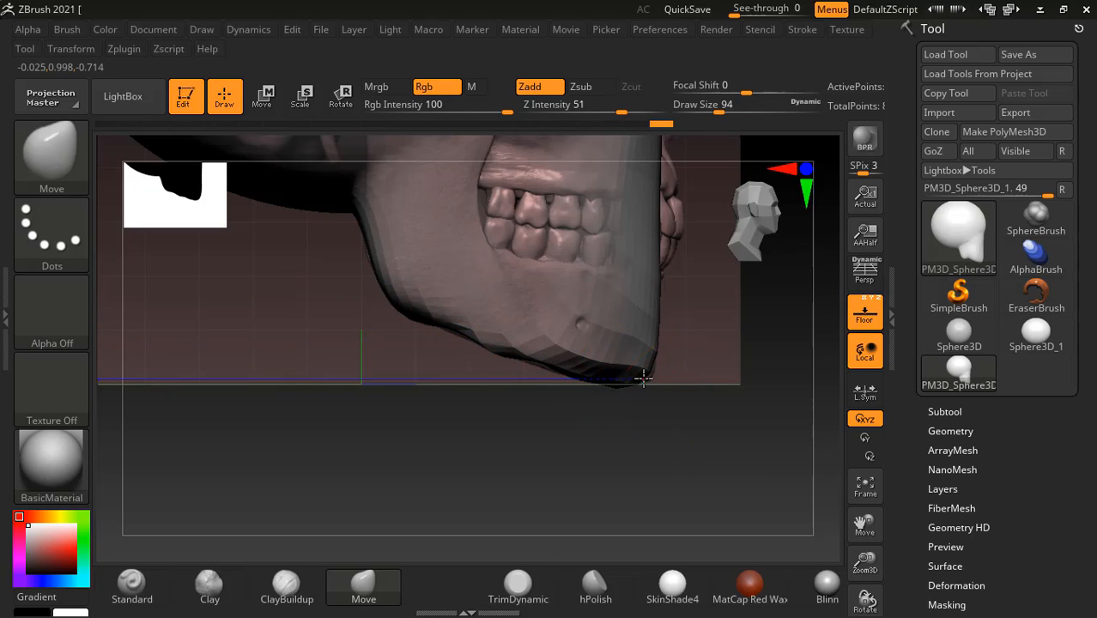
Step: Pull the mesh profile forward over the teeth at Draw Size 138, extend it at the nasal bone, and turn to the front view
left_click_drag(748, 423, 704, 365)
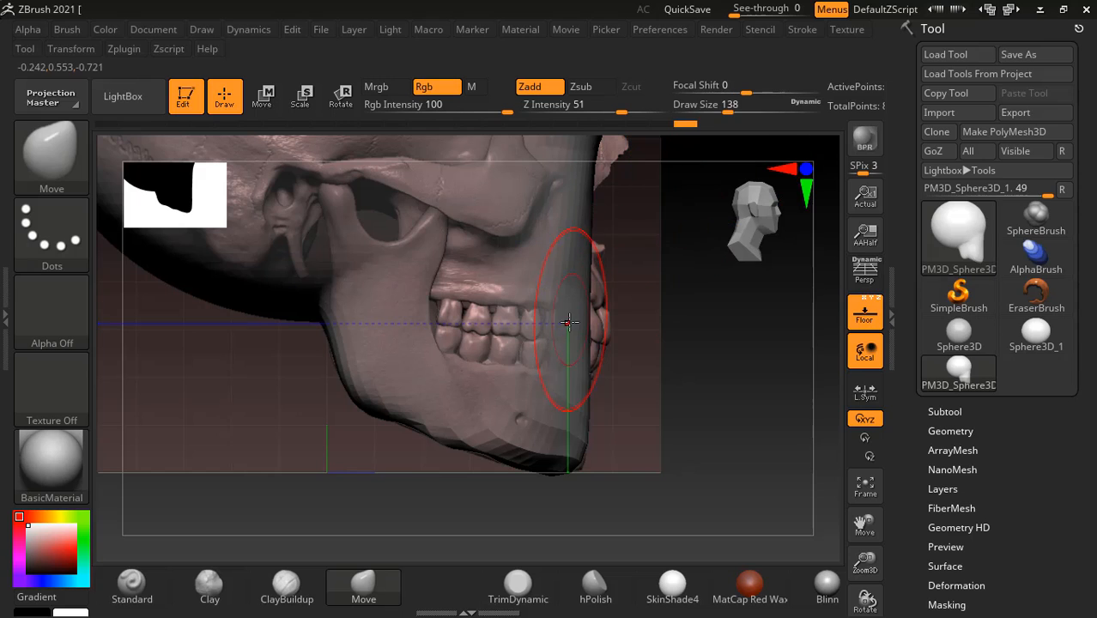
left_click_drag(569, 322, 616, 340)
left_click_drag(726, 328, 632, 345)
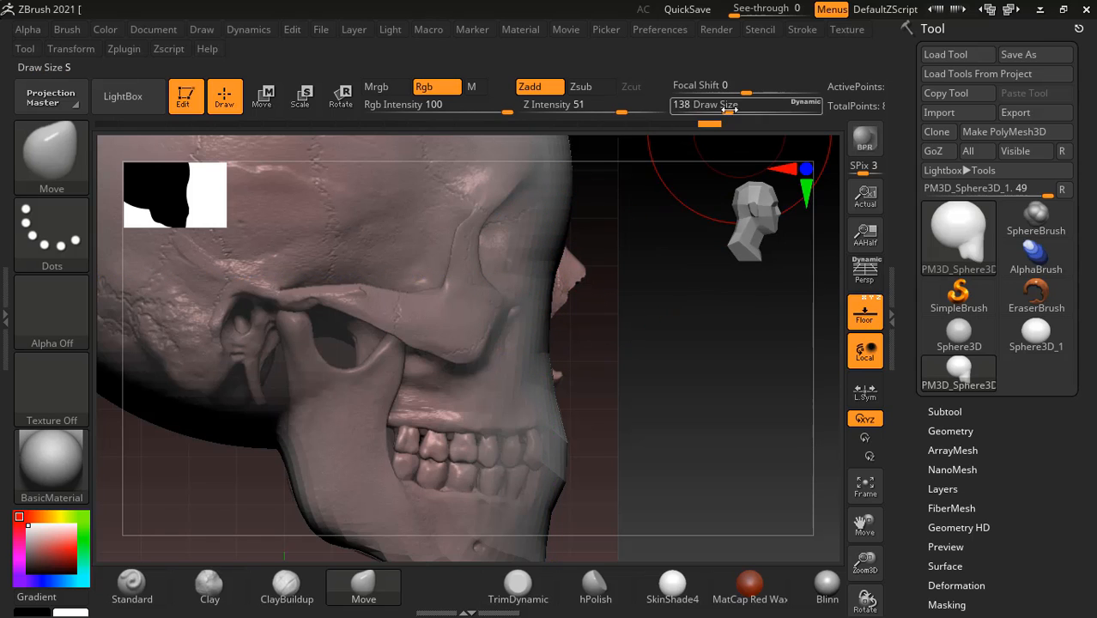
left_click_drag(729, 109, 717, 110)
left_click_drag(552, 286, 628, 280)
mouse_move(698, 330)
left_mouse_down()
mouse_move(468, 397)
mouse_move(322, 377)
left_mouse_up()
mouse_move(609, 292)
left_mouse_down()
mouse_move(598, 283)
mouse_move(515, 331)
mouse_move(597, 318)
left_mouse_up()
key("ctrl")
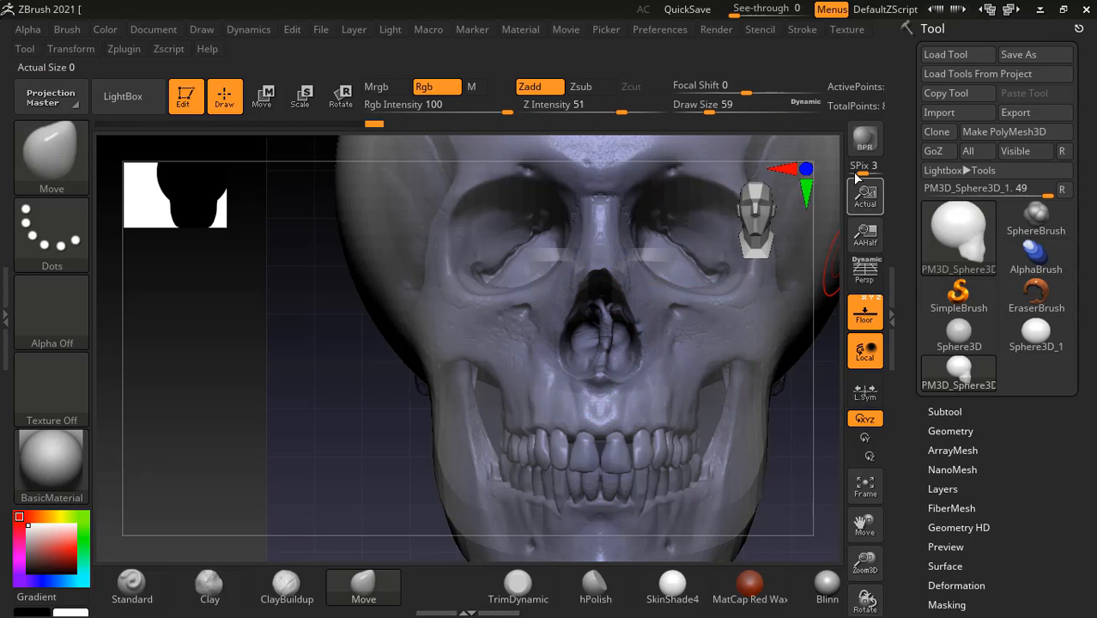
Step: Hide the floor reference, try masking the areas around the eyes and cheeks on the mesh, and clear that mask
left_click(870, 319)
key("shift+d")
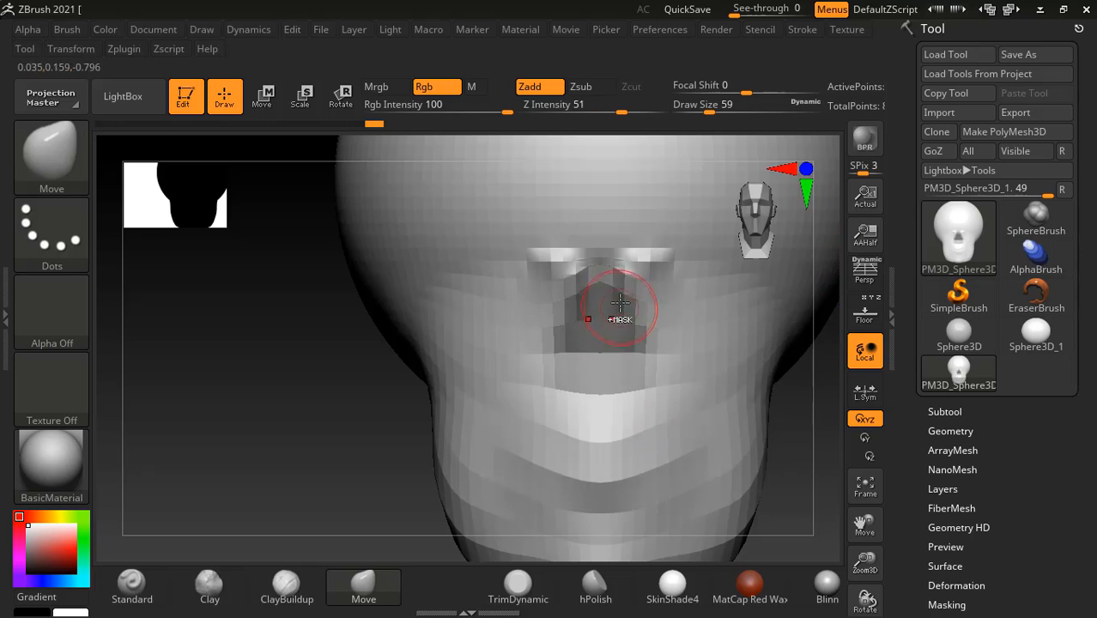
key("ctrl")
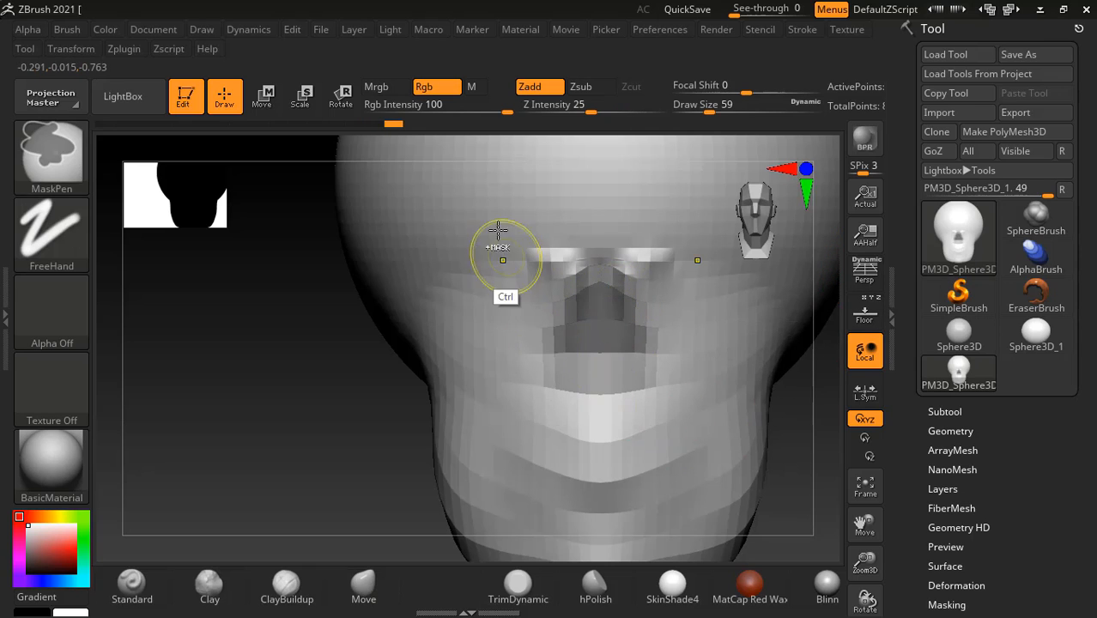
mouse_move(498, 245)
left_mouse_down("ctrl")
mouse_move(501, 201)
mouse_move(497, 213)
left_mouse_up("ctrl")
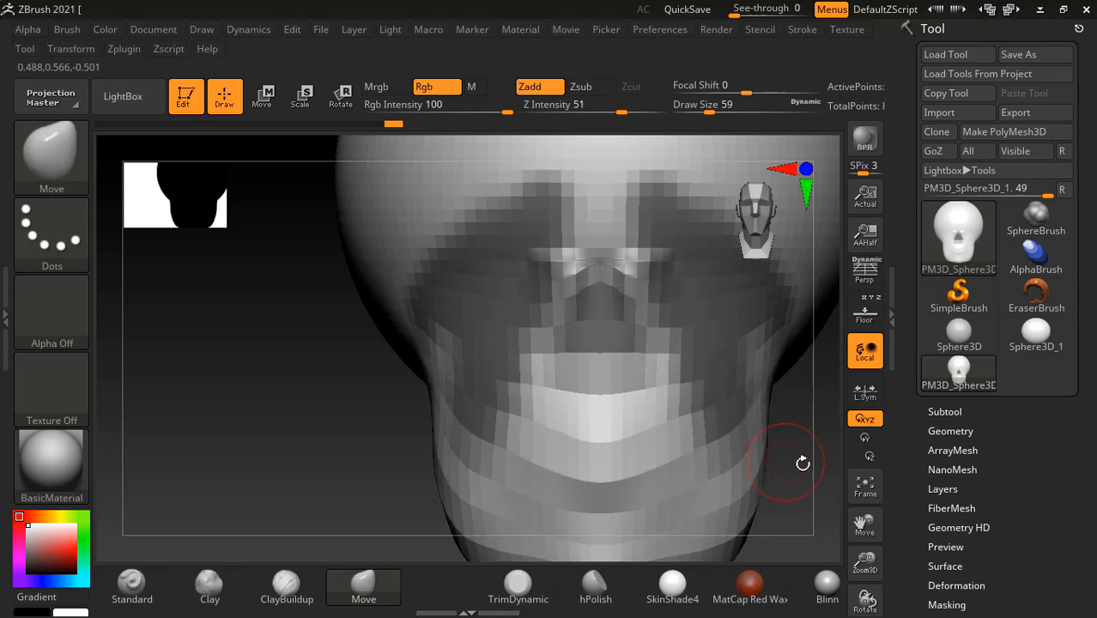
left_click_drag(801, 448, 677, 378, "ctrl")
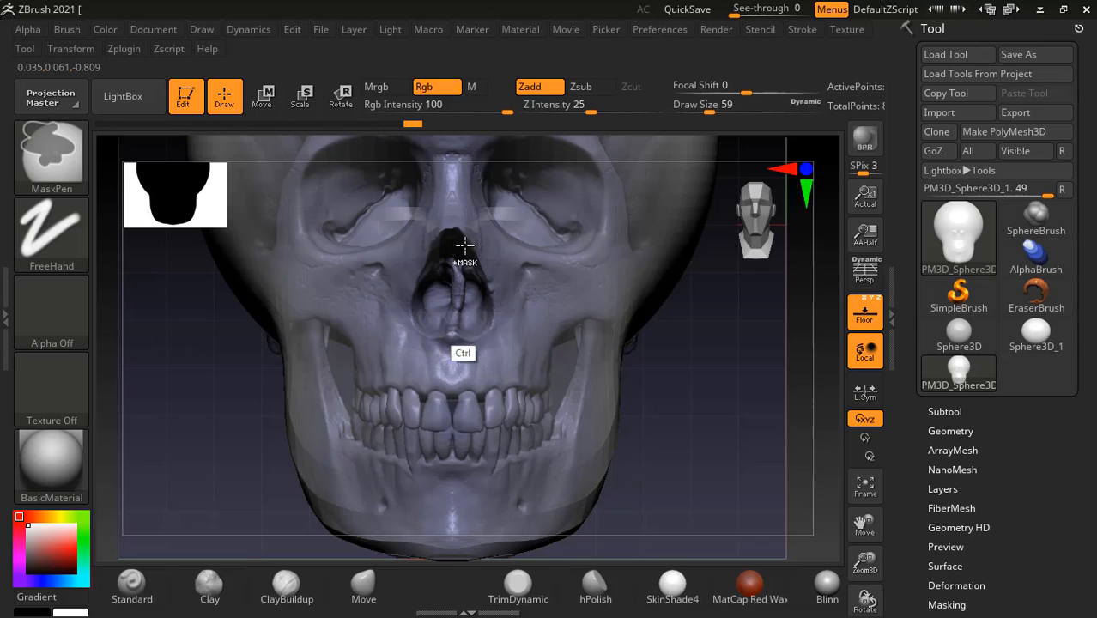
Step: Mask the nasal opening against the front reference and invert the mask so only the nose area stays editable
left_click(865, 318)
left_click(731, 390, "ctrl")
left_click(730, 388, "ctrl")
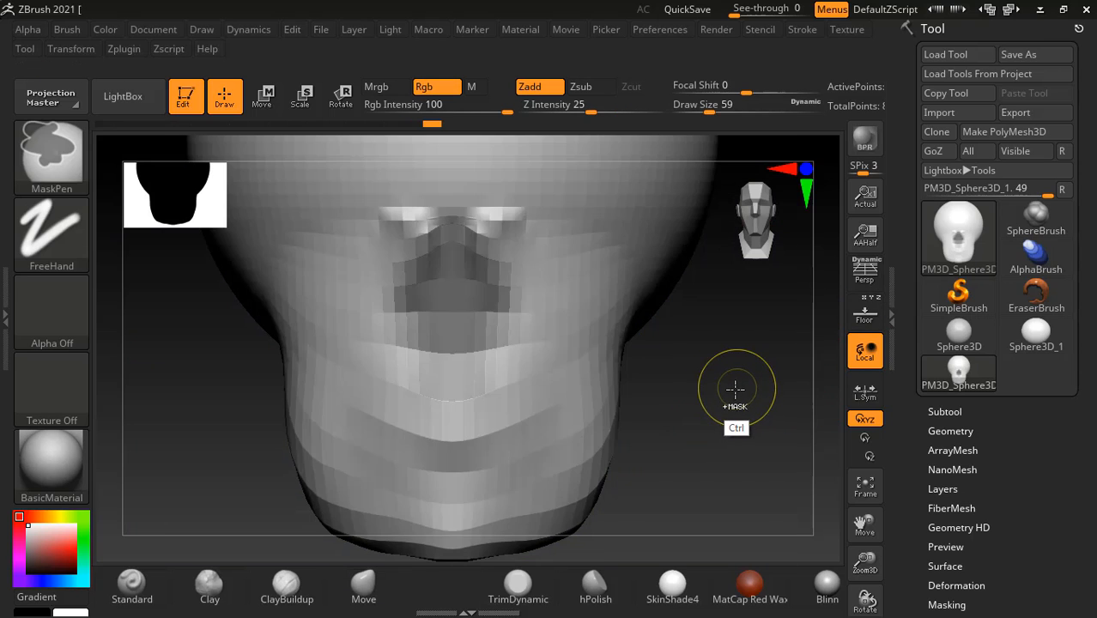
left_click(730, 388, "ctrl")
left_click(730, 388, "ctrl")
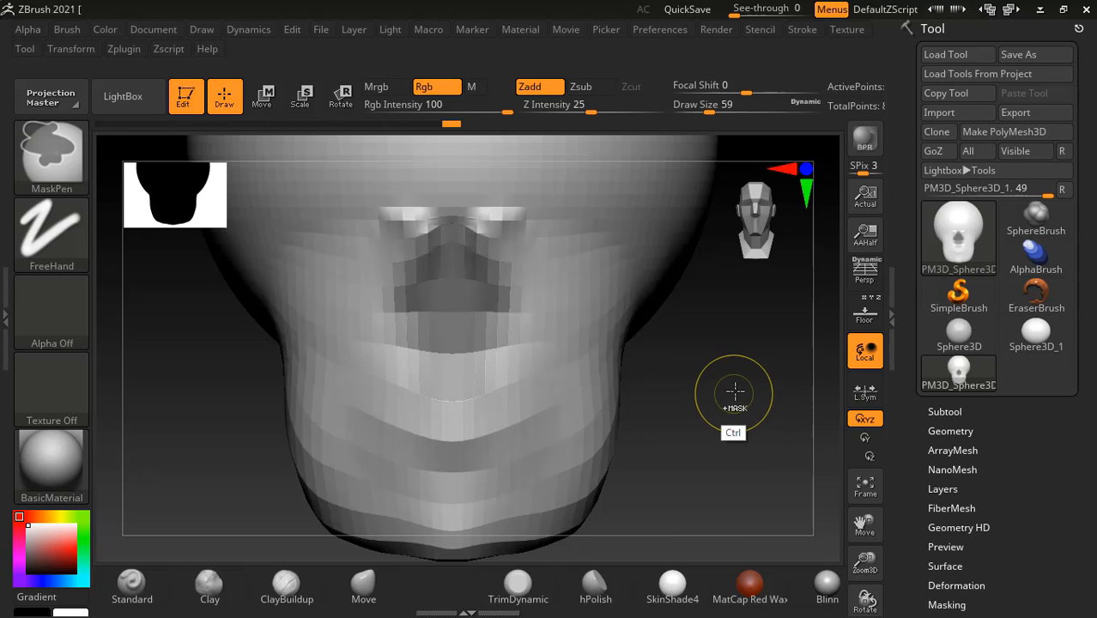
left_click(737, 395, "ctrl")
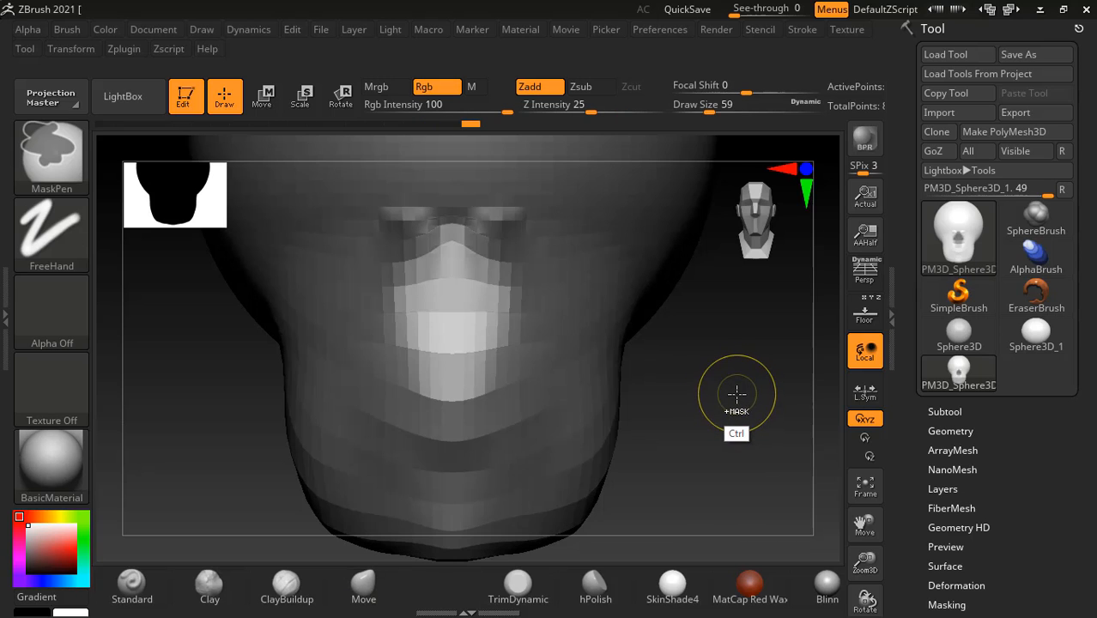
Step: Pull the unmasked nose area forward to form the nasal bone against the side reference at Draw Size 107
left_click_drag(710, 421, 754, 402, "shift")
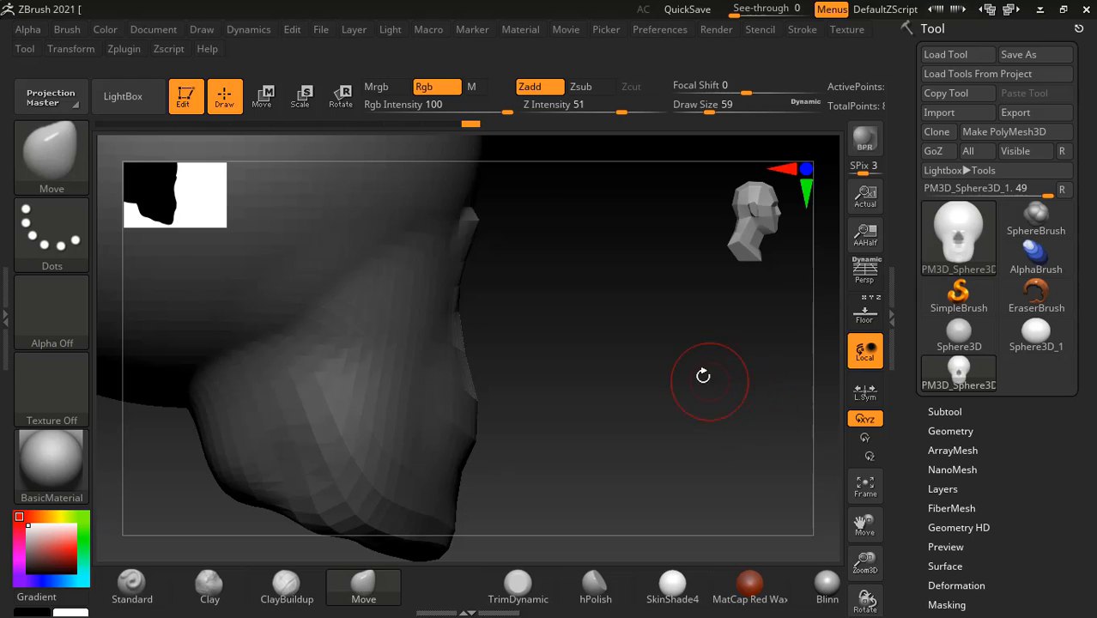
left_click(855, 314)
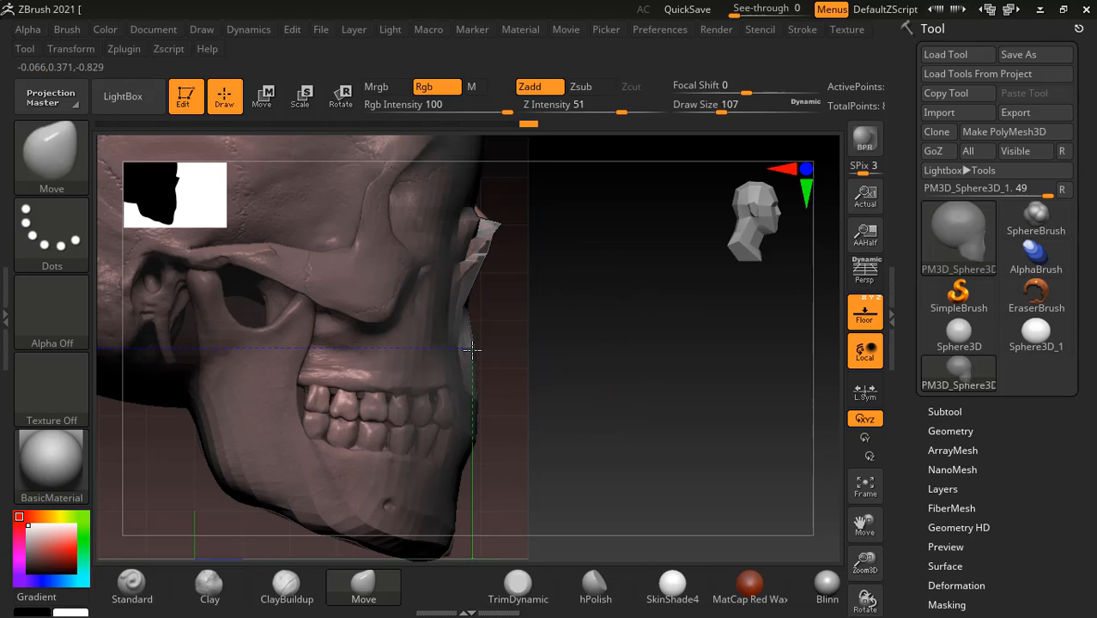
left_click_drag(667, 340, 634, 365)
Step: Refine the sides of the raised nasal bone with Draw Sizes 79 and 55, and clear the mask
left_click(876, 313)
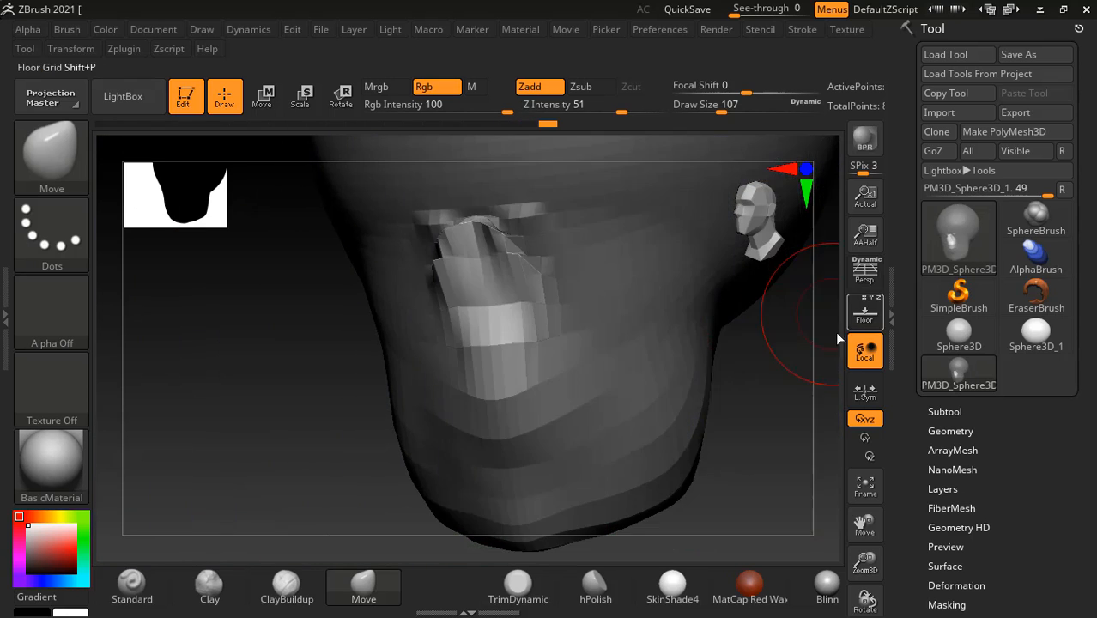
left_click_drag(364, 370, 348, 343, "shift")
left_click_drag(711, 359, 613, 345)
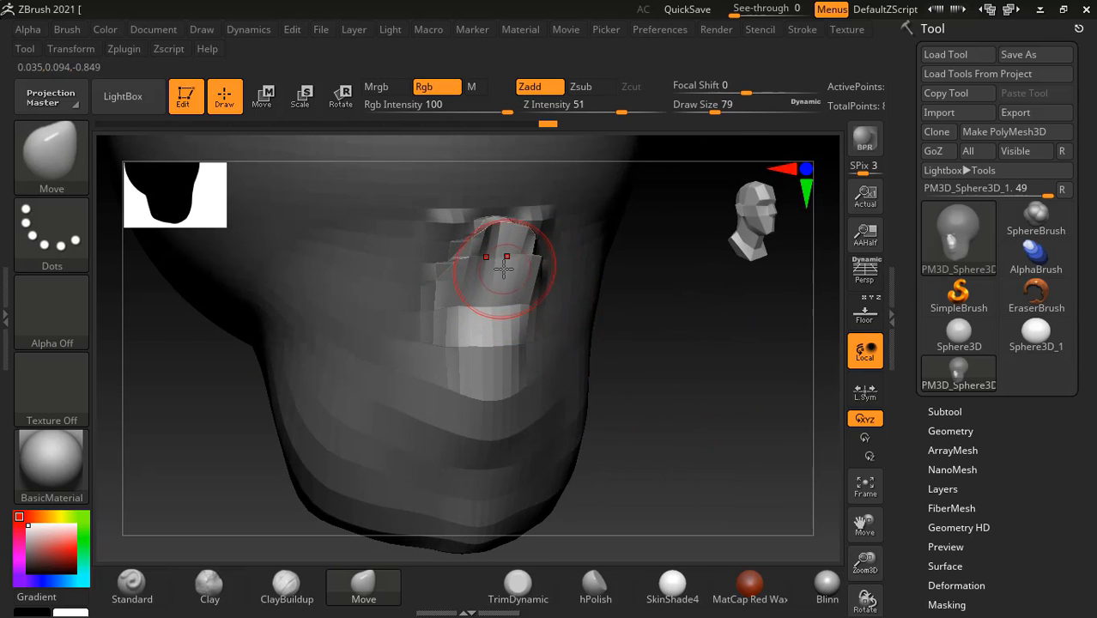
mouse_move(468, 248)
left_mouse_down("shift")
mouse_move(460, 235)
mouse_move(445, 268)
left_mouse_up("shift")
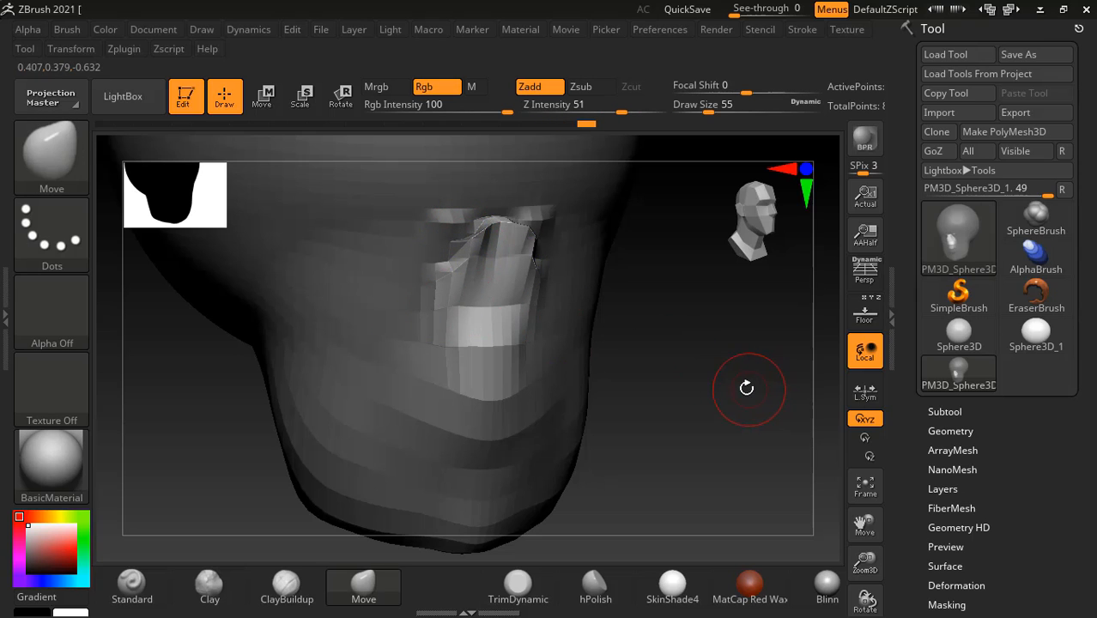
left_click_drag(689, 333, 804, 514, "ctrl")
Step: Reshape the underside of the jaw behind the chin from below using the Move brush at Draw Size 103
mouse_move(703, 238)
left_mouse_down()
mouse_move(706, 375)
mouse_move(716, 363)
left_mouse_up()
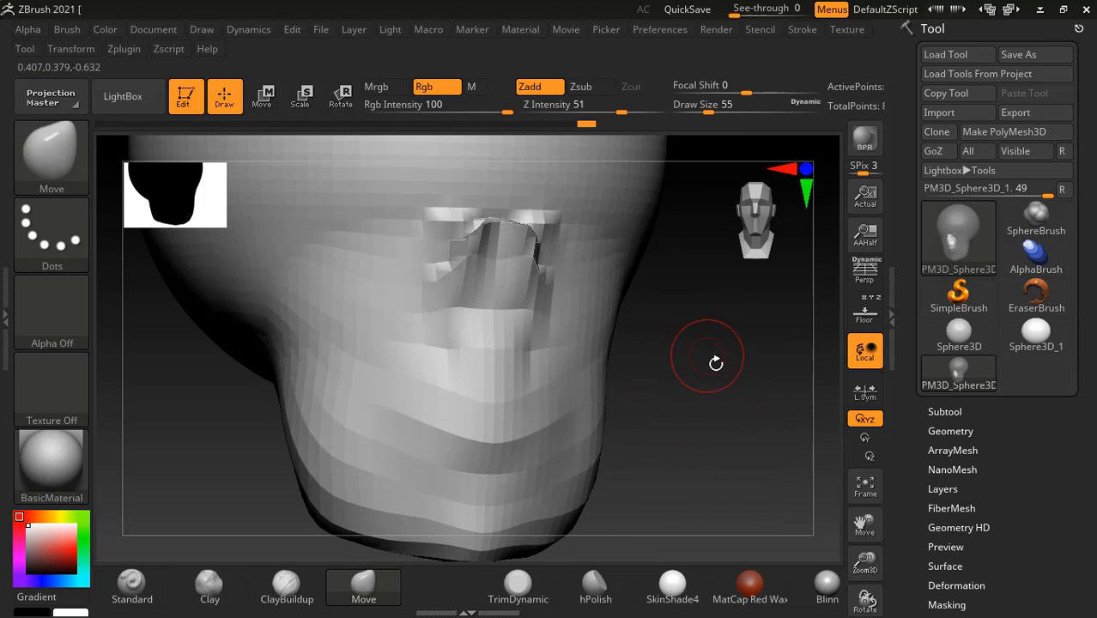
left_click_drag(753, 409, 691, 402, "shift")
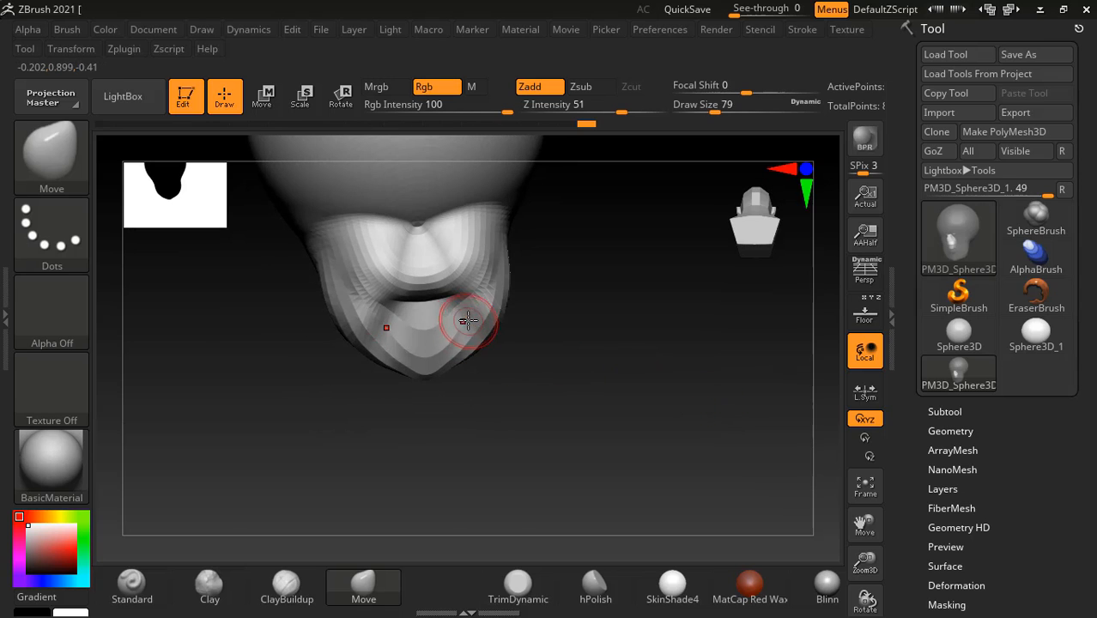
key("bracketright")
key("bracketright")
mouse_move(444, 331)
left_mouse_down("shift")
mouse_move(380, 293)
mouse_move(426, 321)
mouse_move(341, 249)
left_mouse_up("shift")
key("b")
key("m")
key("v")
mouse_move(629, 359)
left_mouse_down()
mouse_move(674, 384)
mouse_move(612, 341)
mouse_move(716, 429)
left_mouse_up()
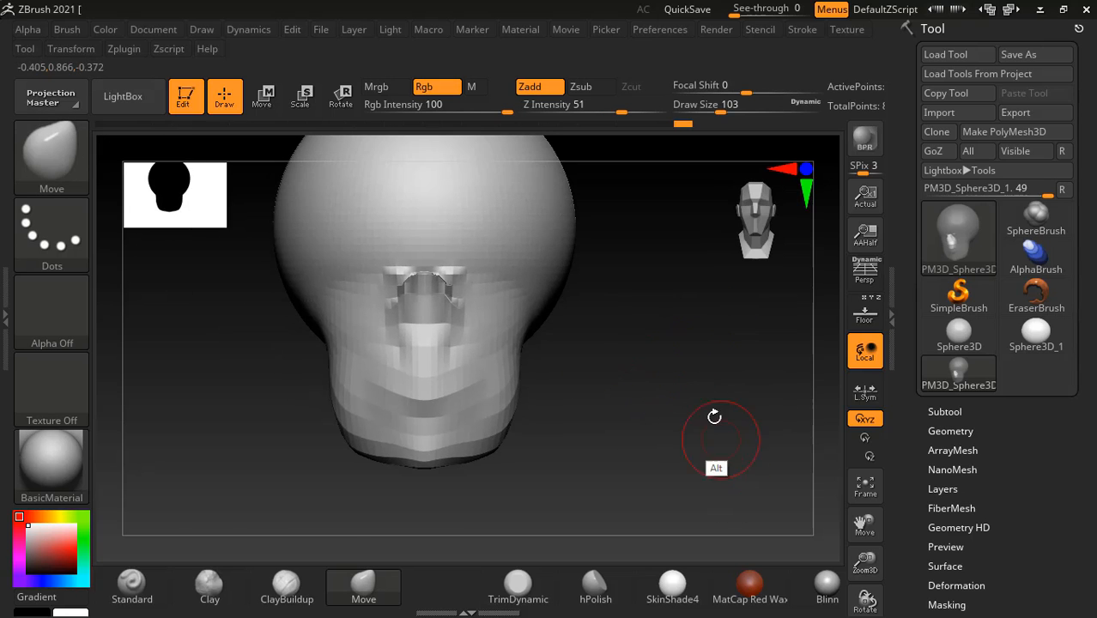
Step: Set the Draw Size to 83 and mask both eye sockets following the front reference
left_click(871, 312)
left_click_drag(737, 361, 786, 436, "alt")
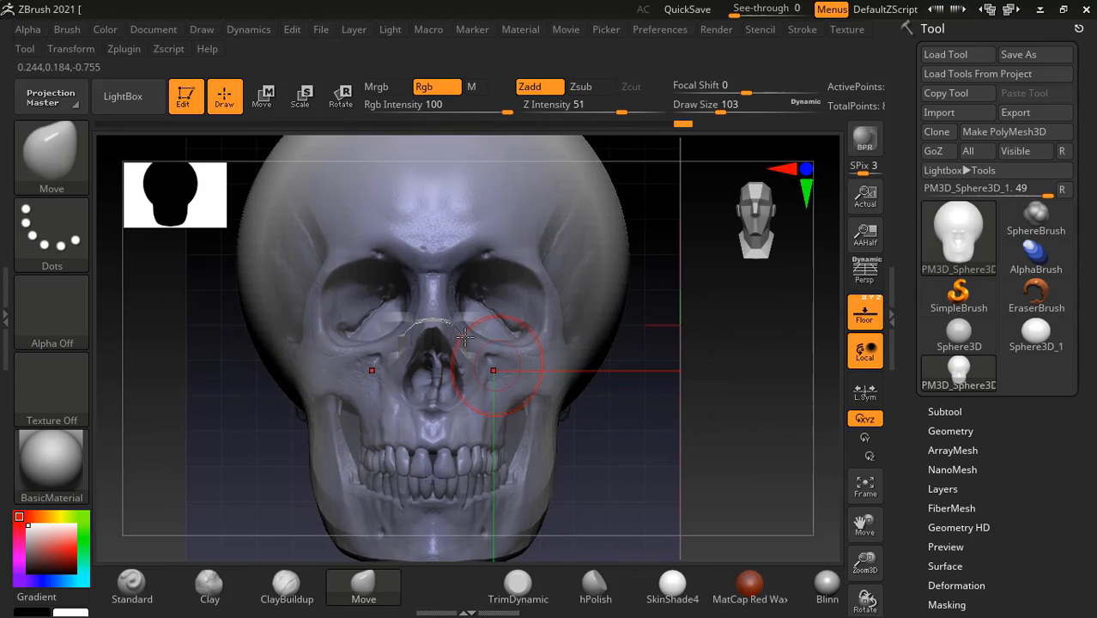
key("[")
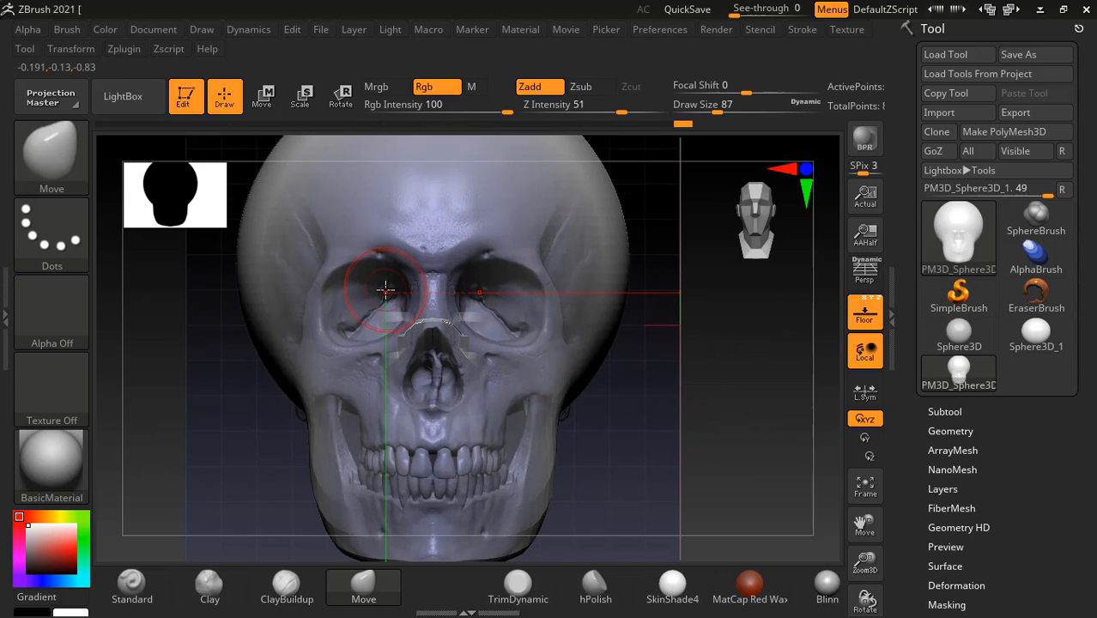
key("ctrl")
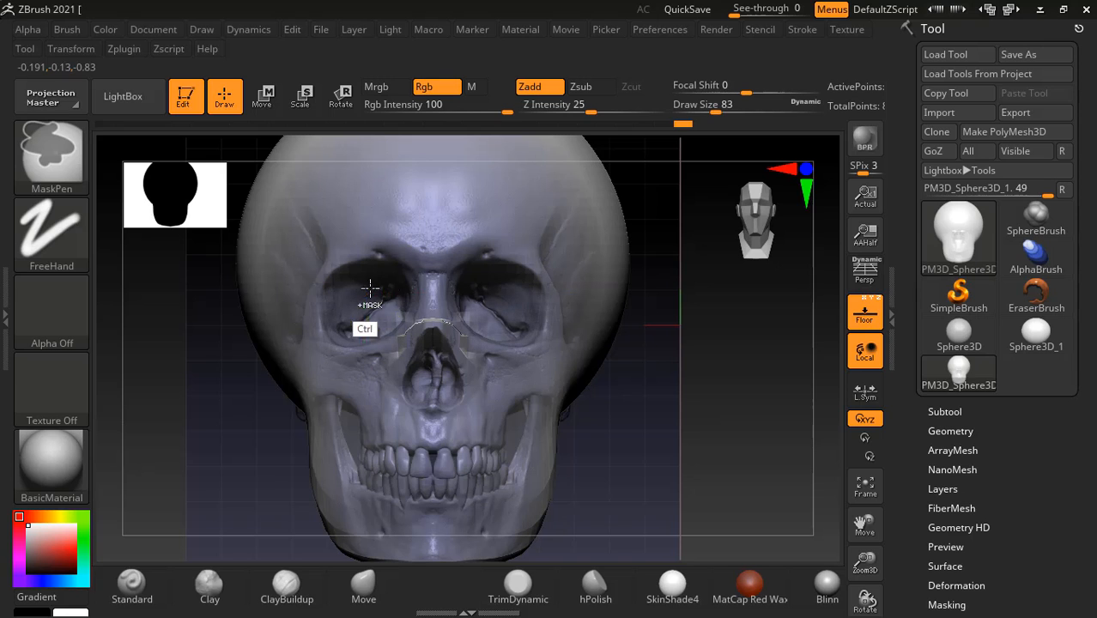
Step: Switch to ACDSee and browse the skull references to examine the eye sockets in the lateral and frontal bone diagram, and return to ZBrush
key("alt+Tab")
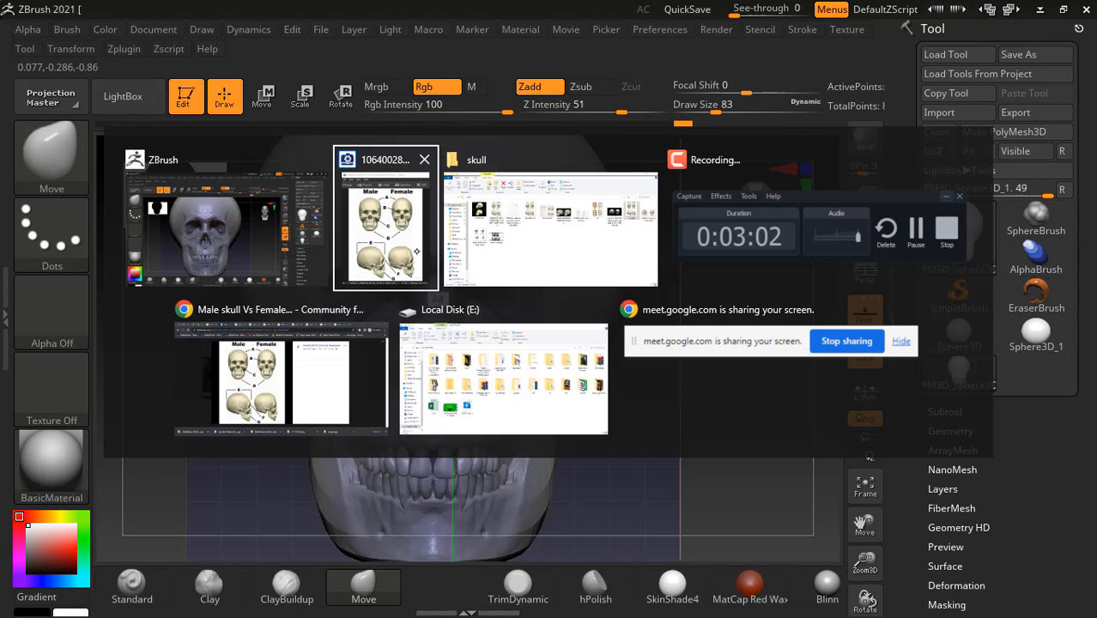
left_click(386, 227)
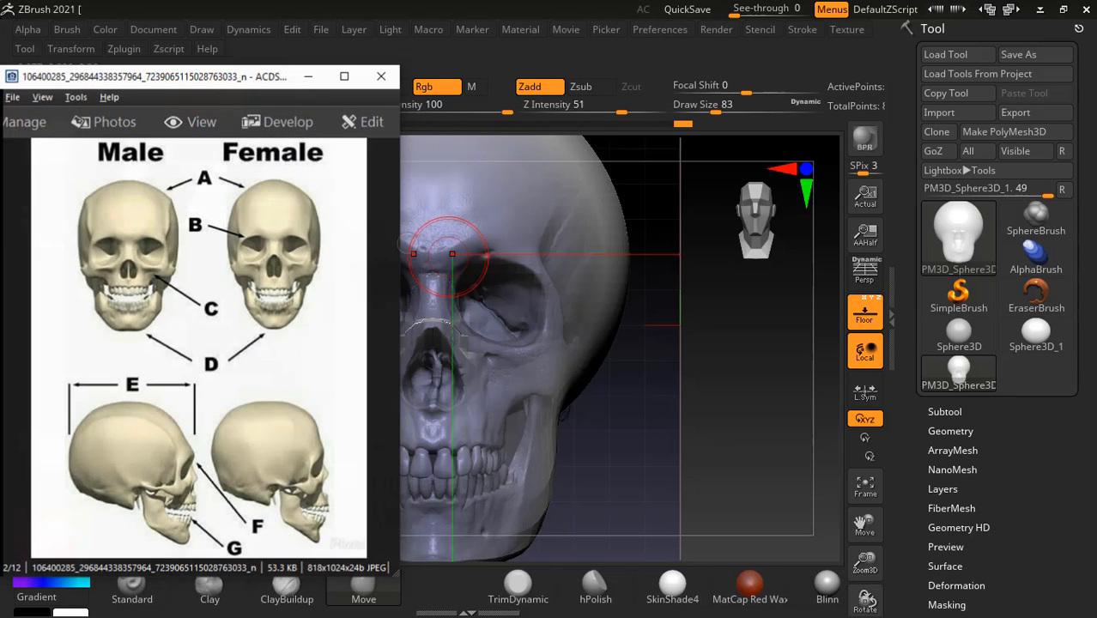
left_click(343, 74)
scroll(685, 312, "down", 3)
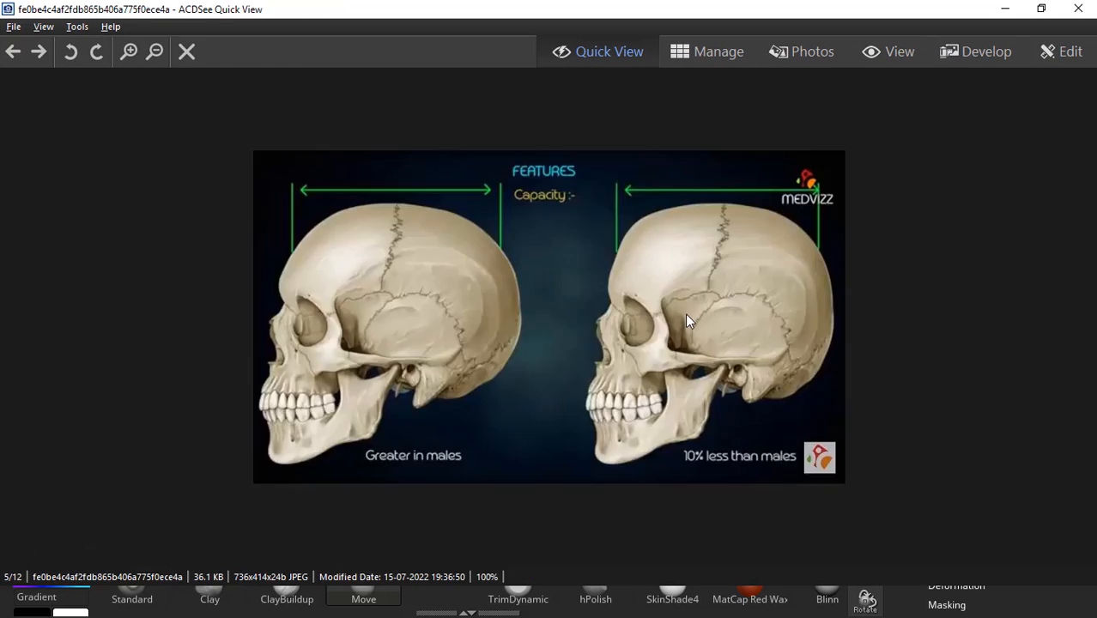
scroll(687, 320, "down", 1)
scroll(687, 320, "up", 1)
scroll(687, 321, "down", 2)
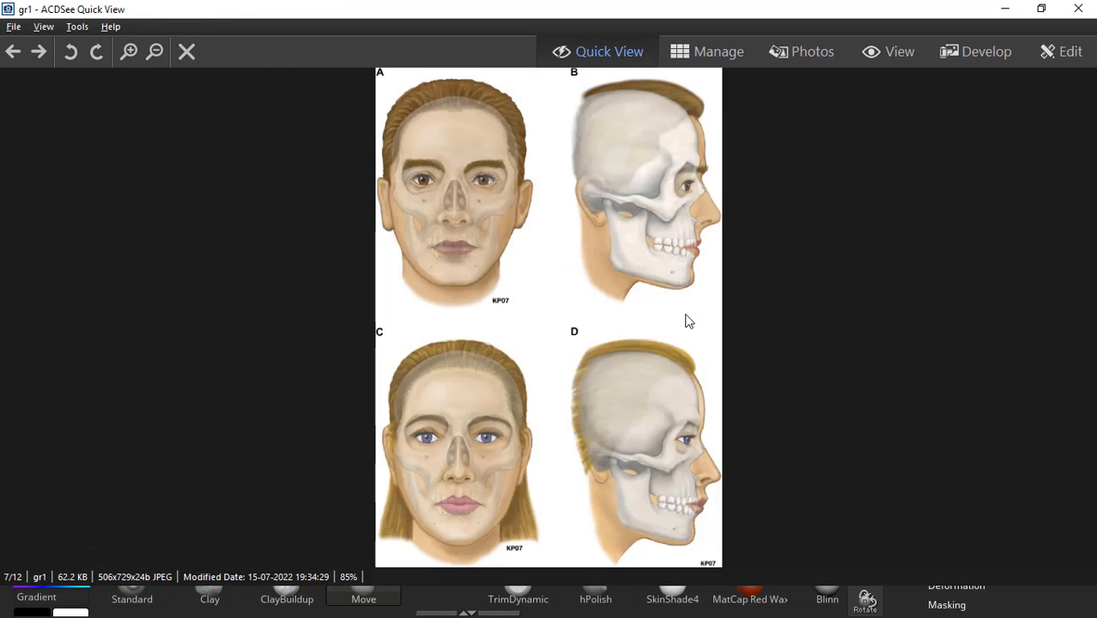
scroll(686, 320, "down", 3)
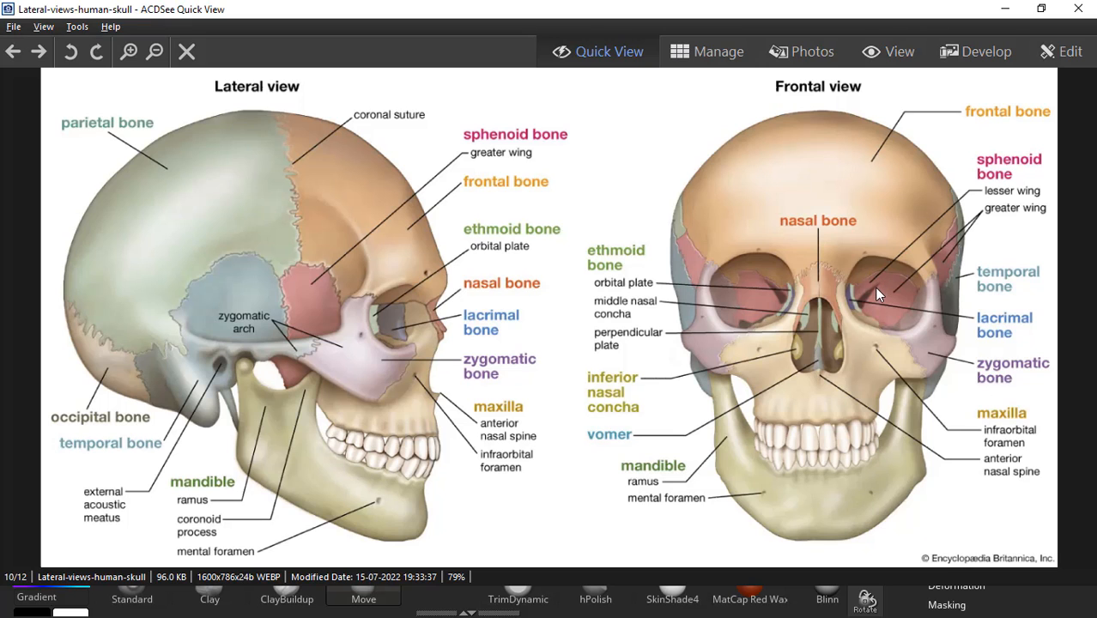
left_click(1042, 11)
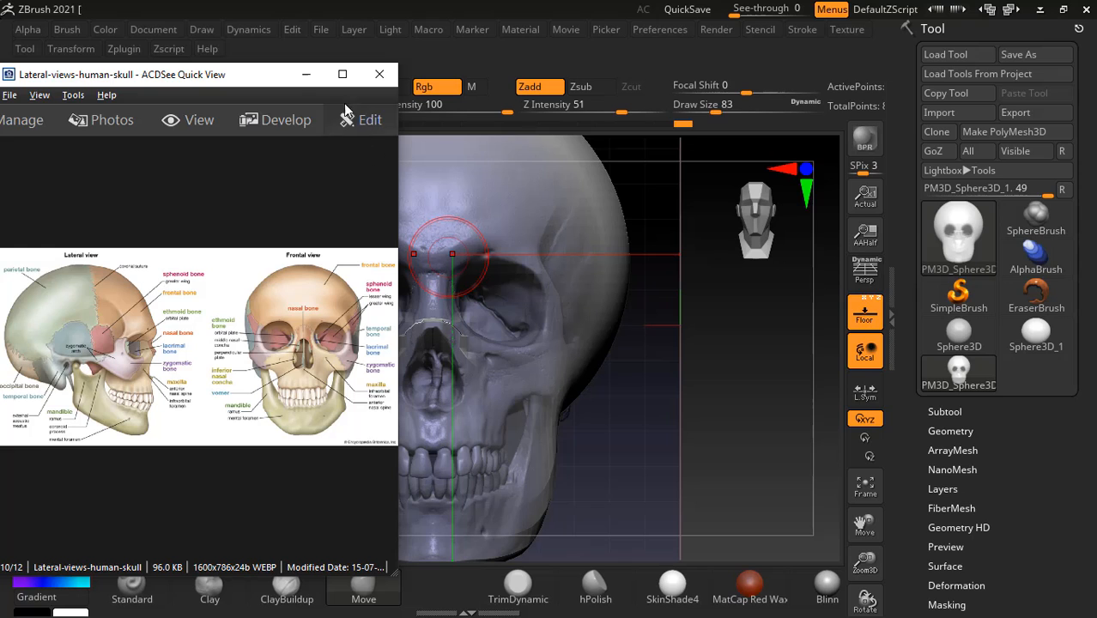
left_click(308, 76)
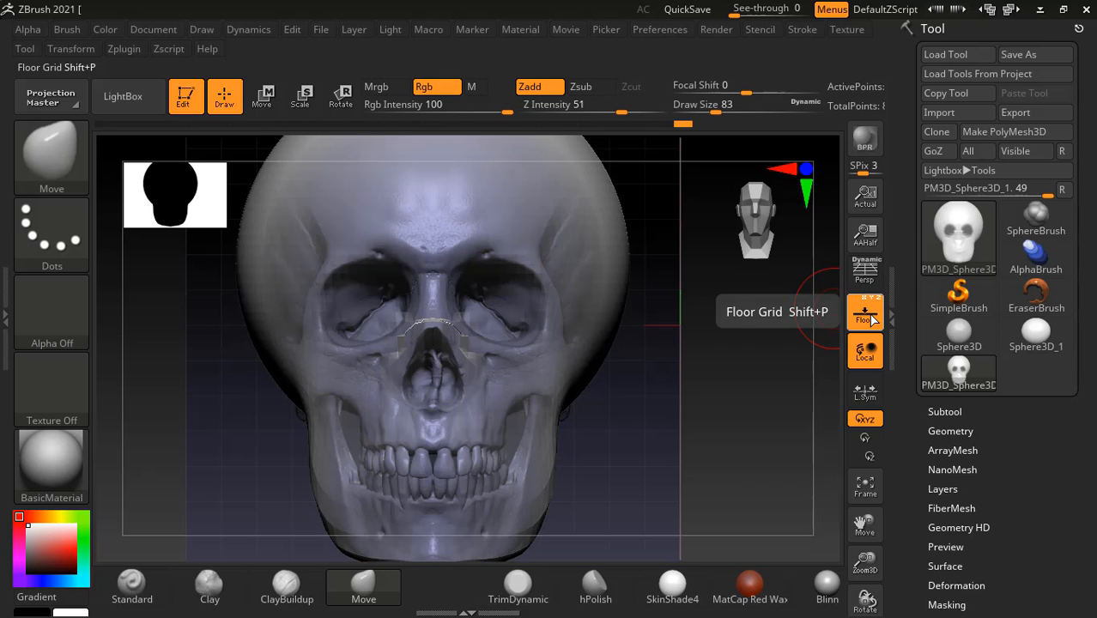
Step: Check the eye socket mask against the front reference, refine it near the nasal bridge, and invert it to leave the sockets editable
left_click(871, 319)
left_click(874, 318)
left_click_drag(698, 399, 715, 425, "alt")
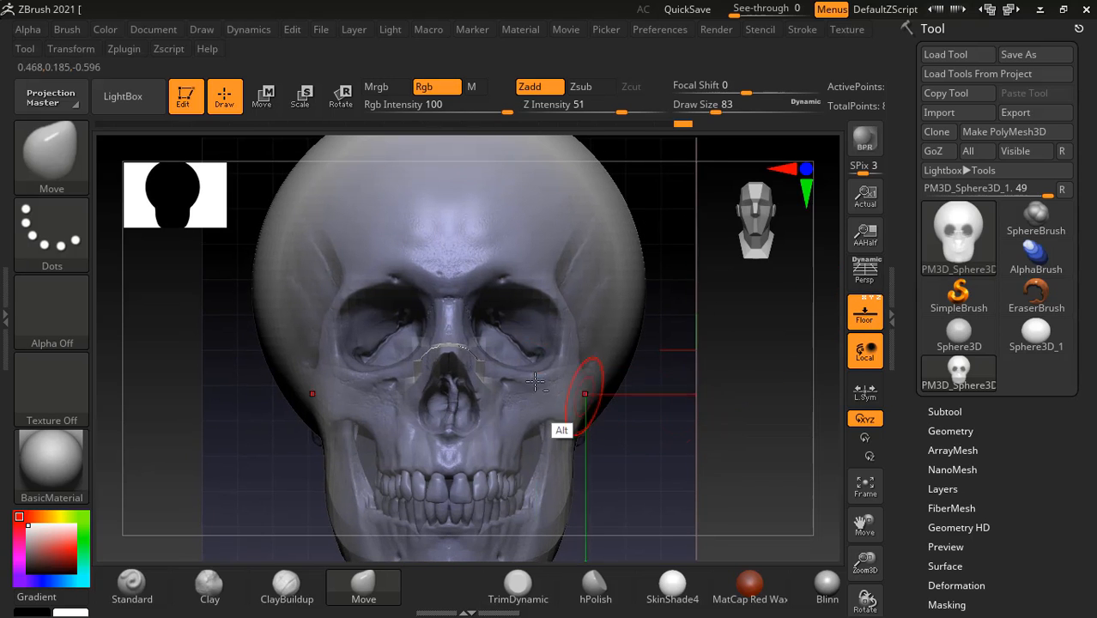
key("ctrl")
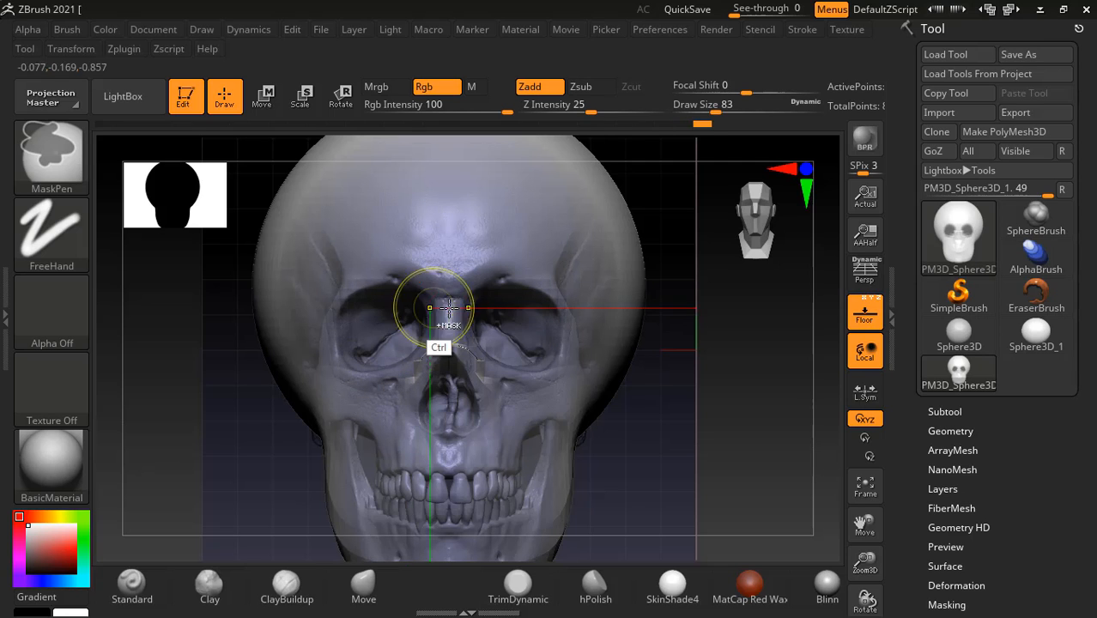
left_click(865, 314)
left_click_drag(746, 414, 712, 345)
key("ctrl")
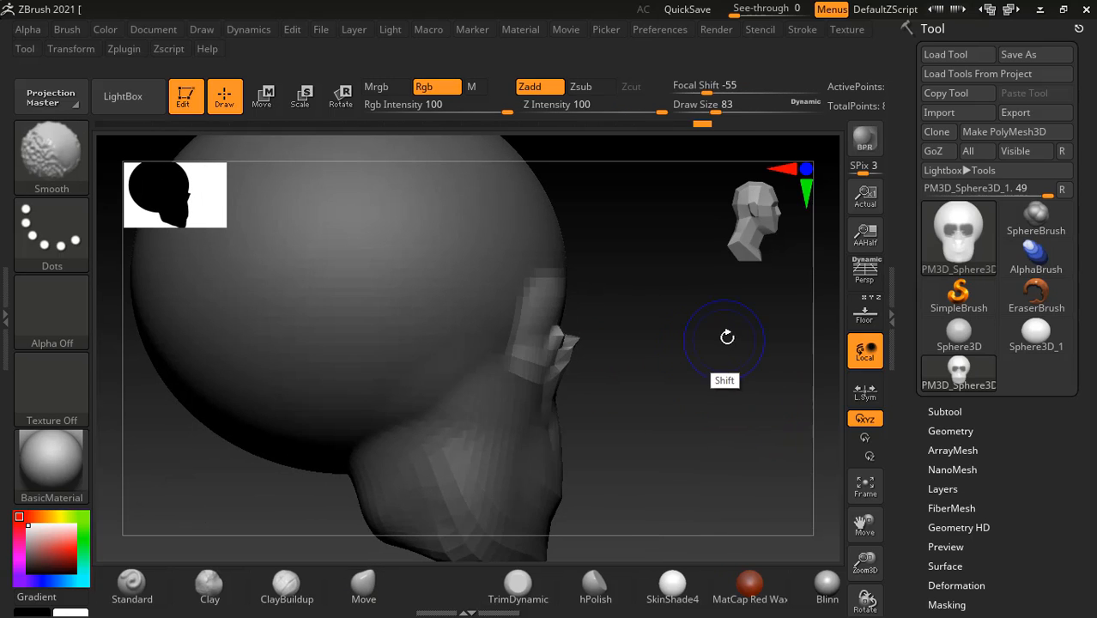
Step: Set the Draw Size to 132 and push the unmasked eye sockets back into the skull against the side reference
left_click(865, 313)
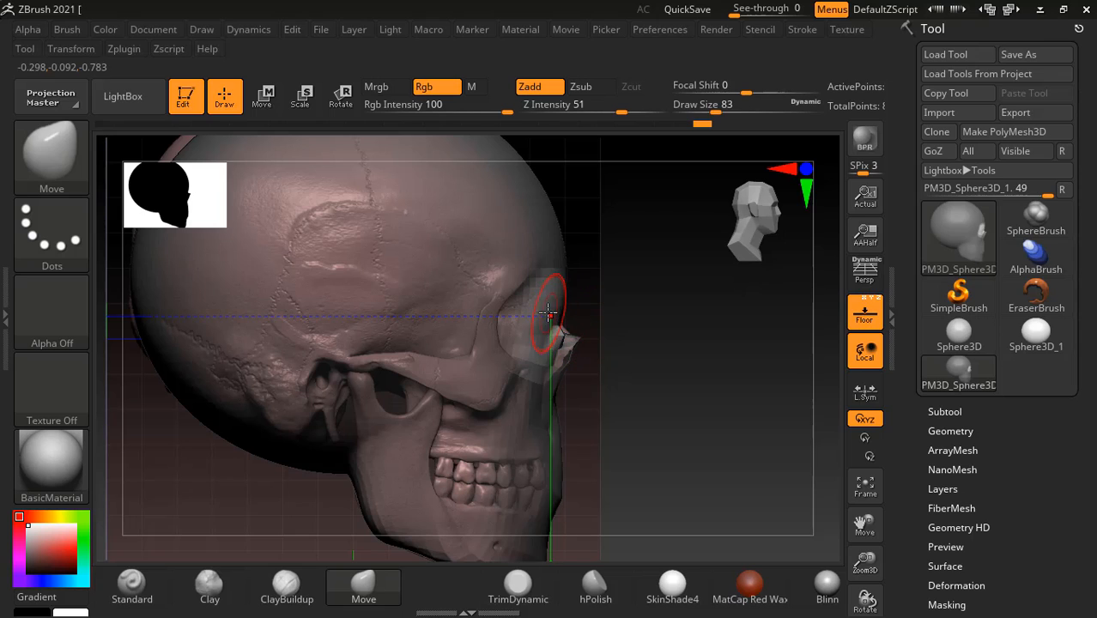
mouse_move(717, 112)
left_mouse_down()
mouse_move(745, 112)
mouse_move(727, 113)
left_mouse_up()
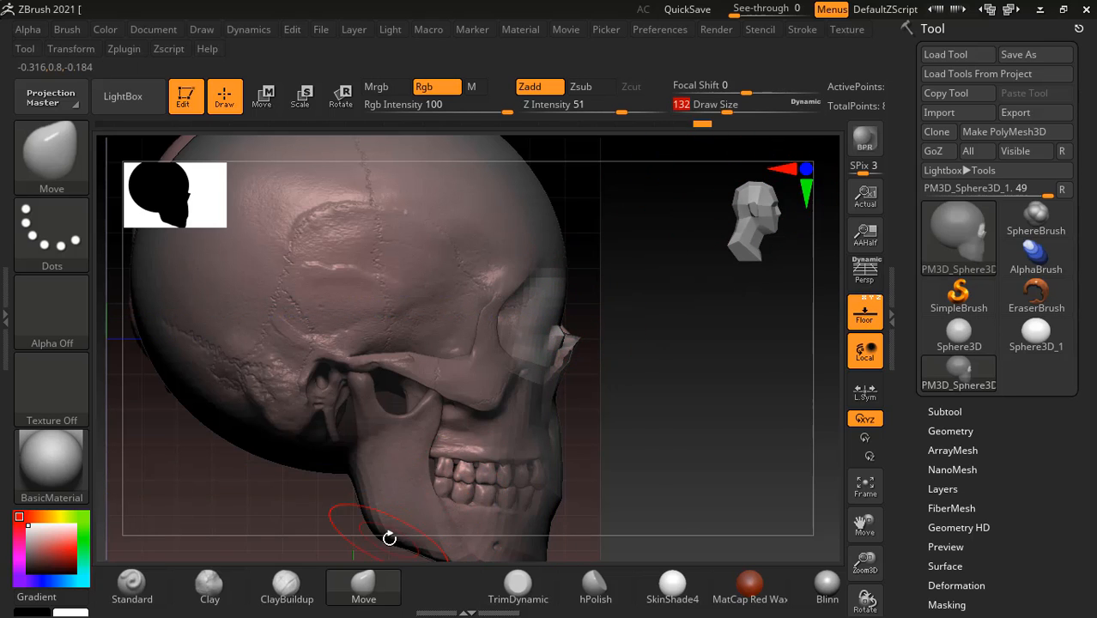
left_click_drag(550, 309, 532, 302)
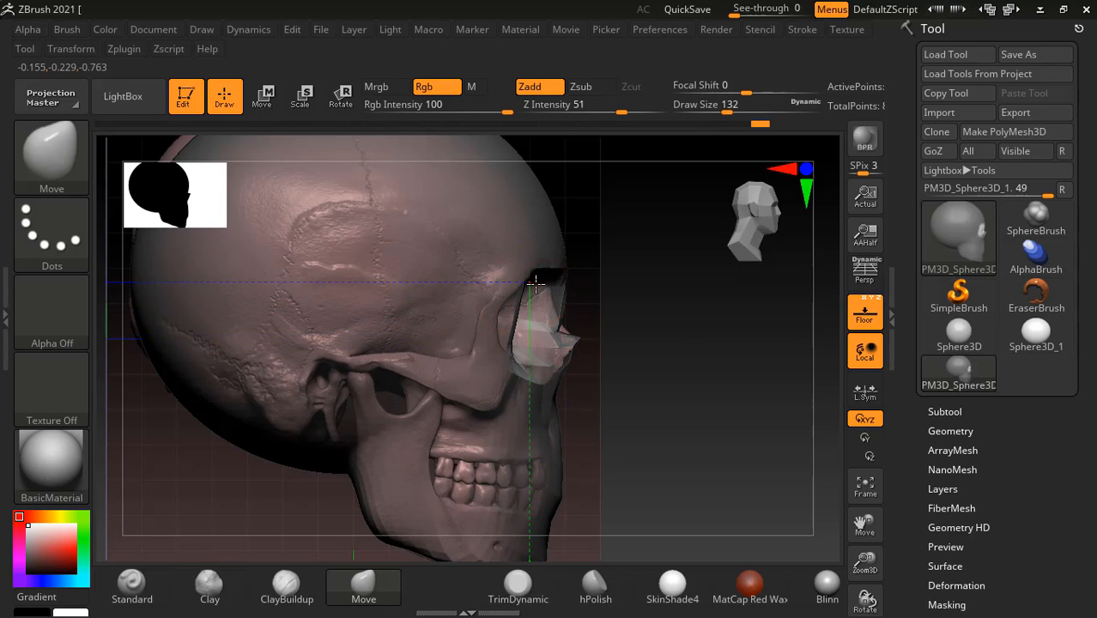
Step: Undo the last eye socket strokes and turn to the front to check the depth of the sockets
key("ctrl+z")
key("ctrl+z")
key("ctrl+z")
key("ctrl+z")
key("ctrl+z")
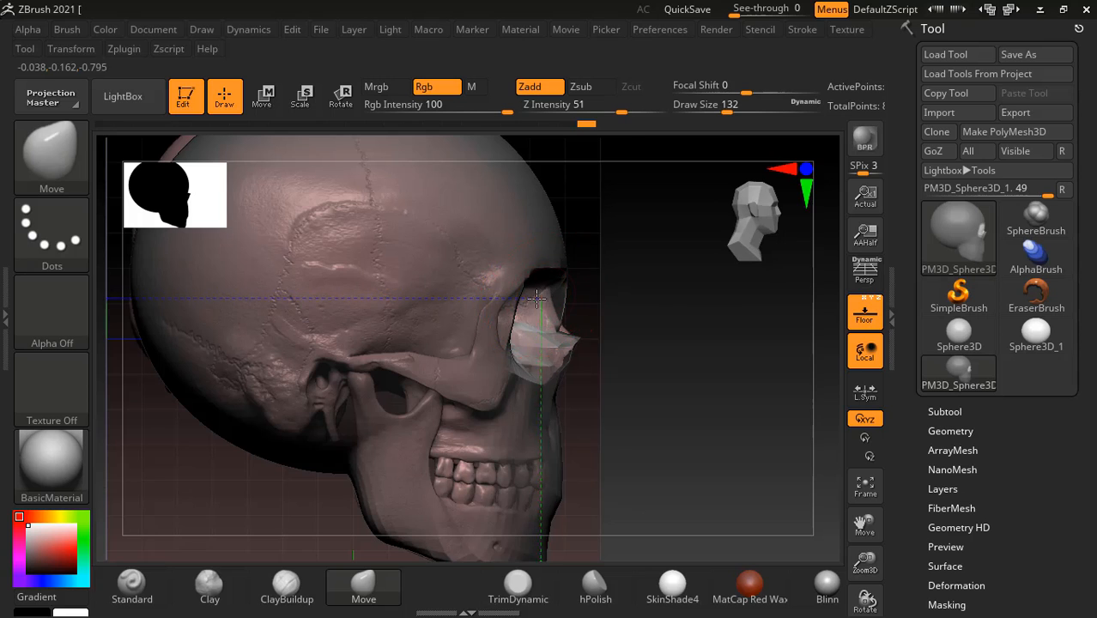
left_click_drag(675, 333, 840, 320)
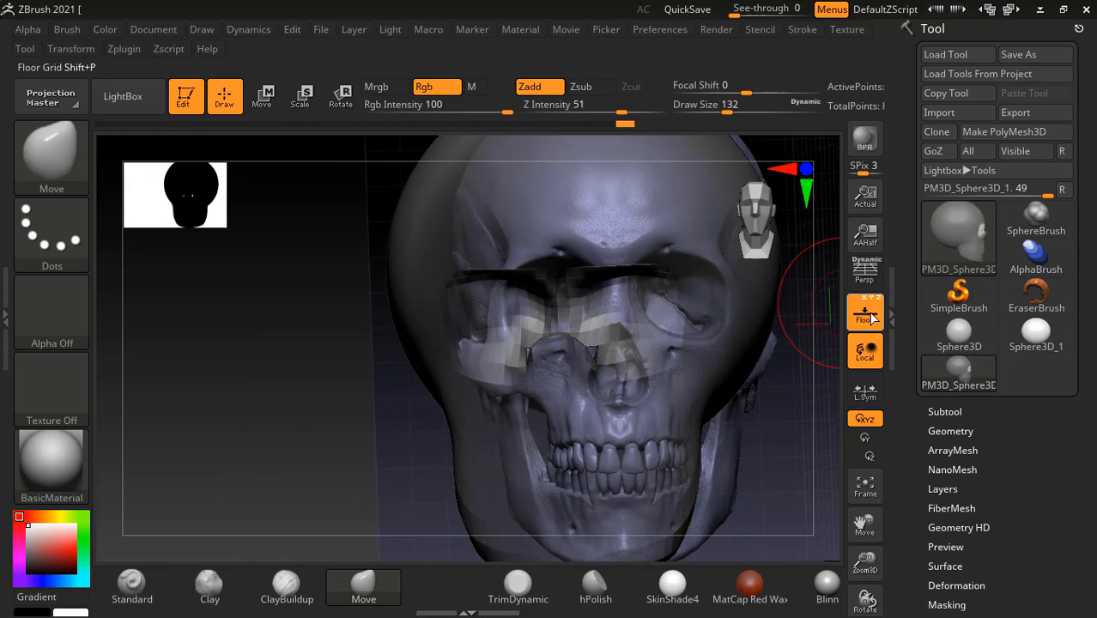
Step: Hide the floor reference, adjust the inner edges of the eye sockets beside the nasal bridge, and clear the mask
left_click(866, 314)
mouse_move(326, 380)
left_mouse_down()
mouse_move(319, 368)
mouse_move(392, 355)
mouse_move(796, 385)
mouse_move(639, 406)
left_mouse_up()
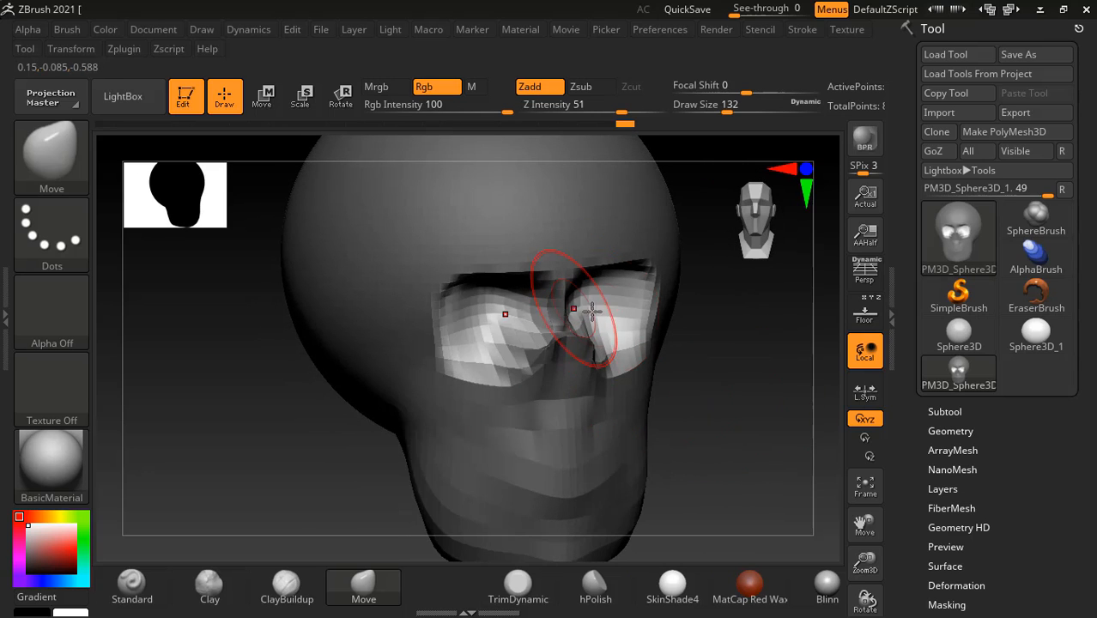
left_click_drag(745, 390, 683, 393, "shift")
left_click_drag(759, 311, 874, 353, "shift")
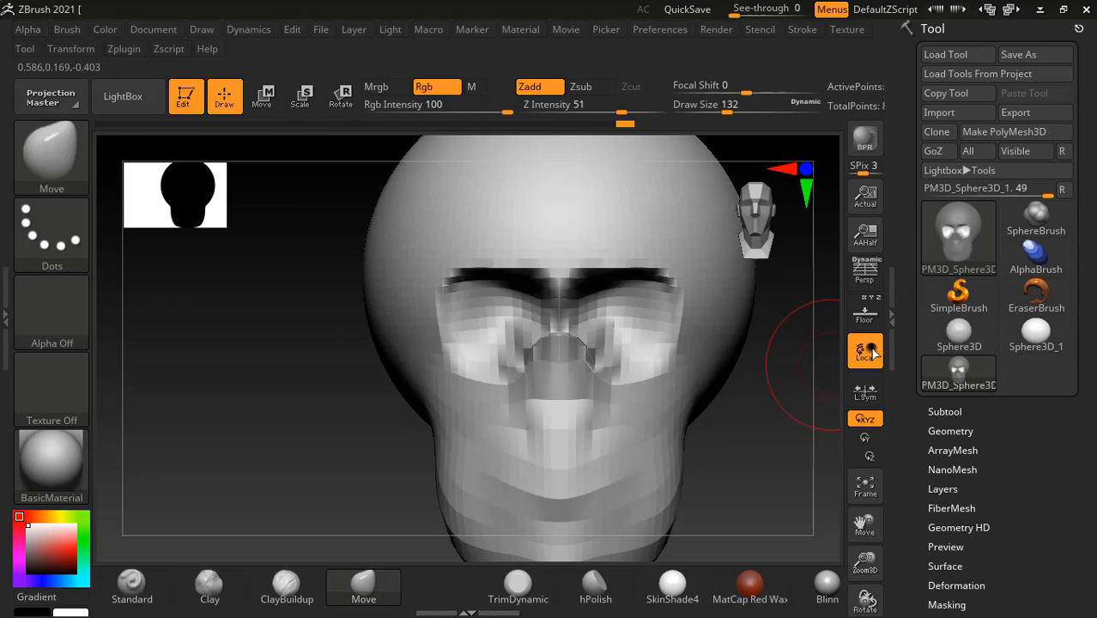
Step: Show the front reference, set the Draw Size to 51, and carve the inner eye sockets deeper with the ClayBuildup brush
left_click(869, 314)
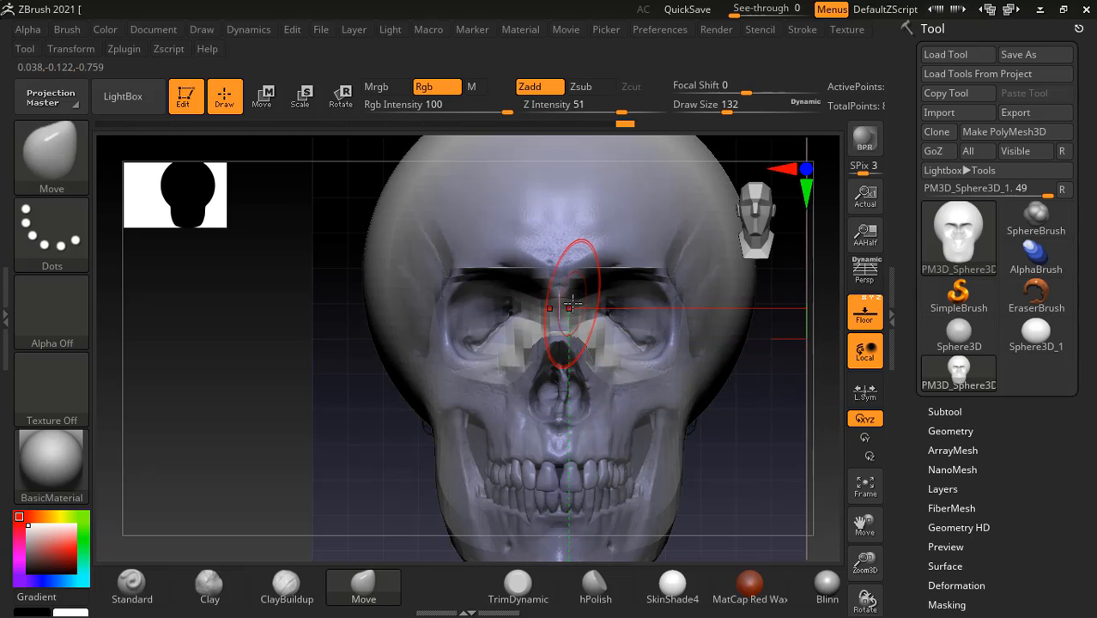
left_click_drag(731, 109, 707, 110)
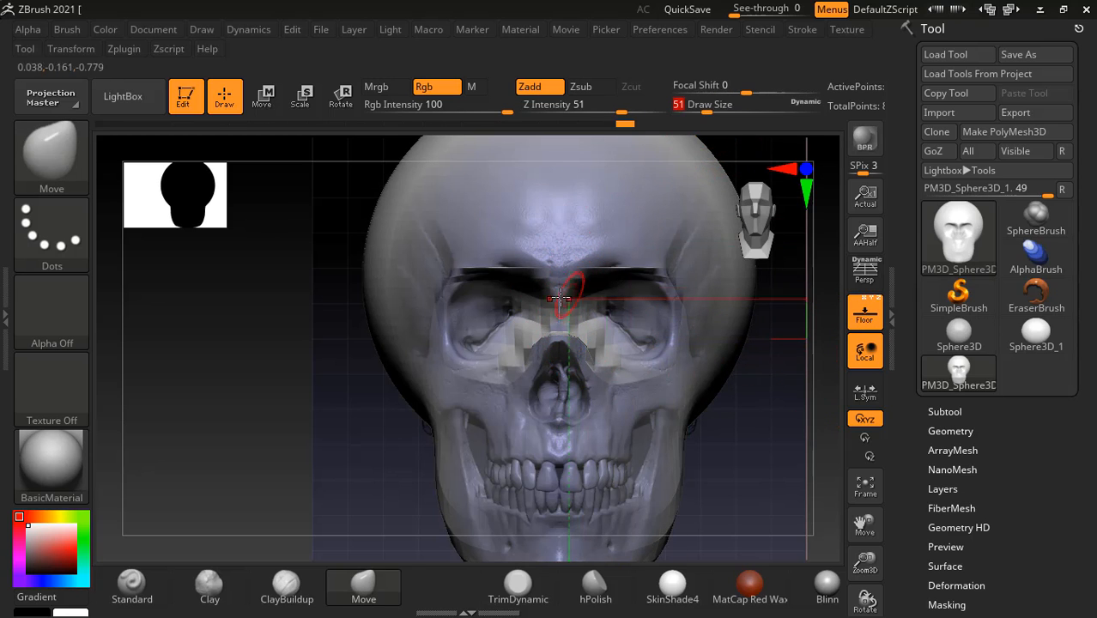
left_click(286, 584)
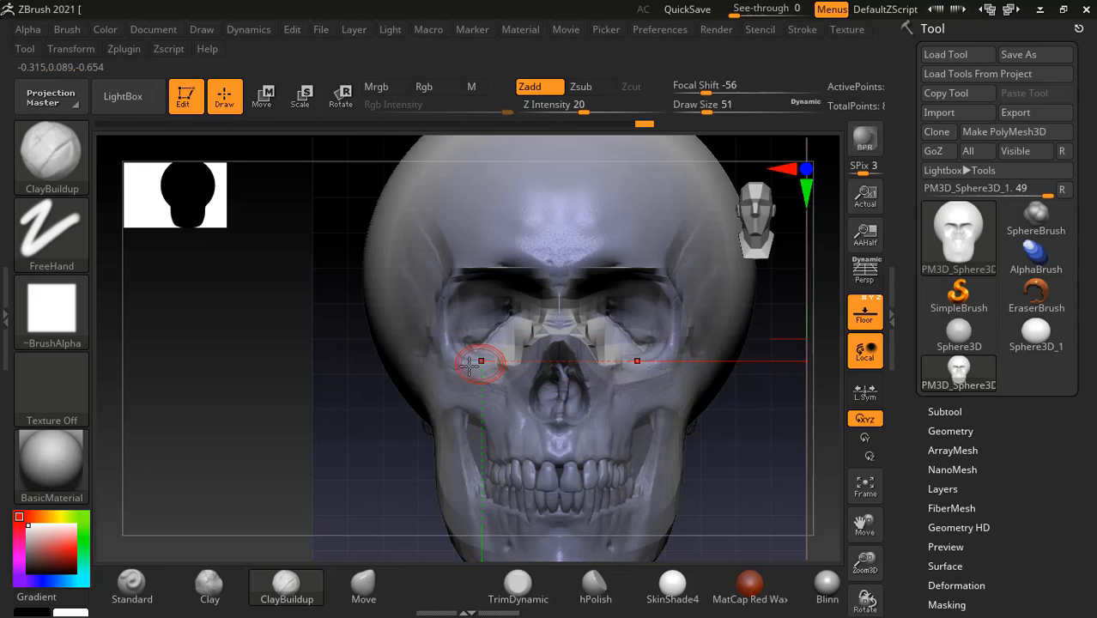
key("alt")
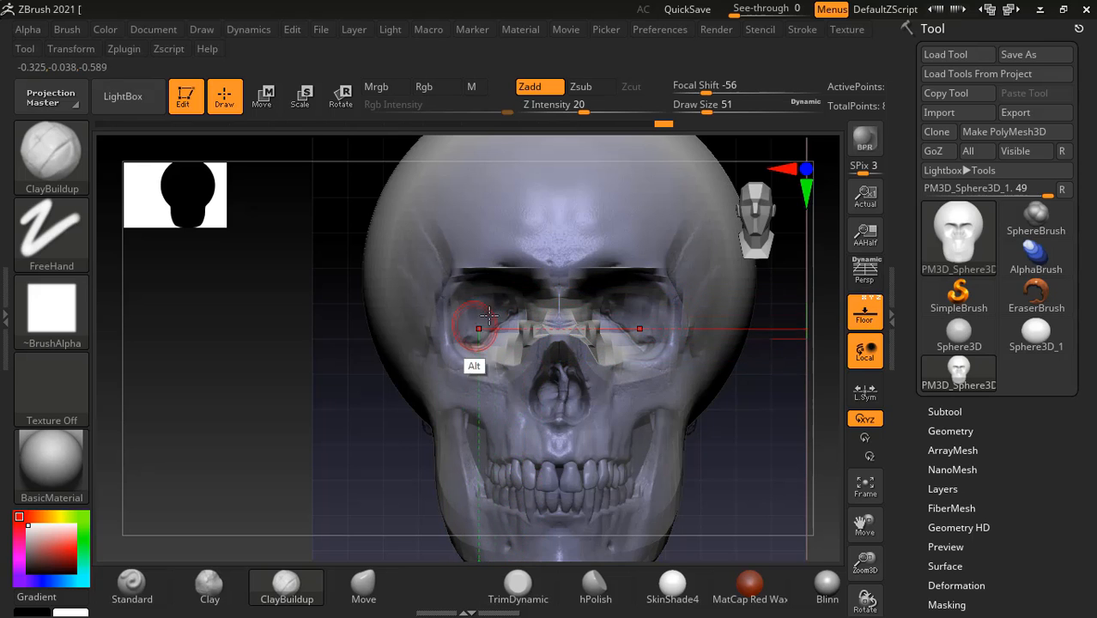
left_click(635, 361, "alt")
right_click_drag(672, 378, 589, 370)
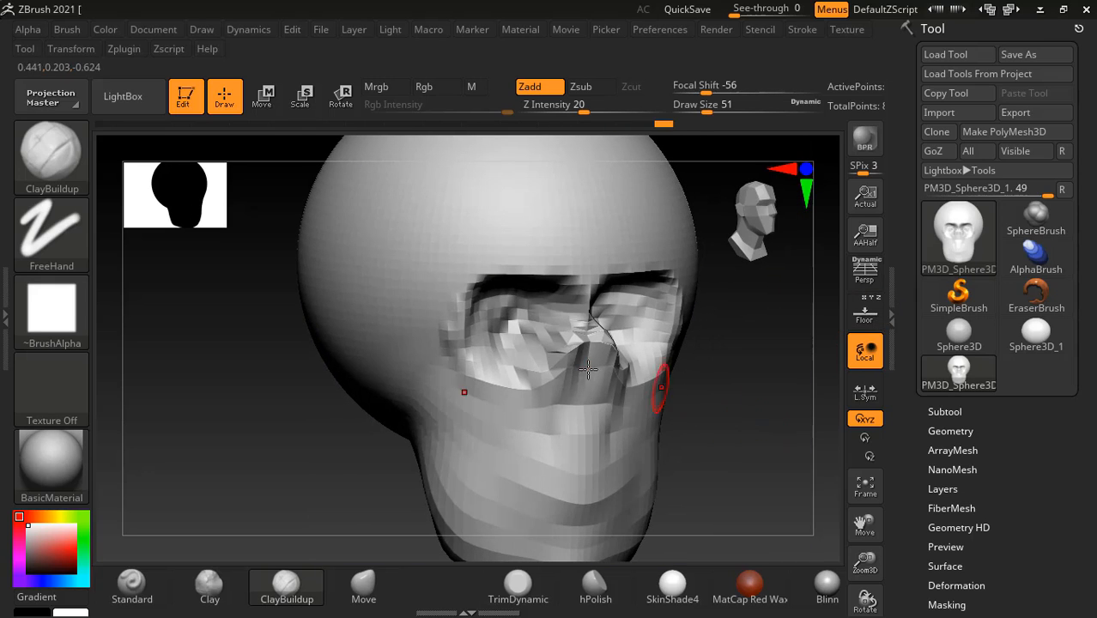
mouse_move(553, 321)
left_mouse_down("alt")
mouse_move(534, 327)
mouse_move(529, 356)
mouse_move(558, 335)
mouse_move(506, 348)
left_mouse_up("alt")
Step: Push the outer eye socket rims back to the side reference with the Move brush at Draw Size 99, and check the front
right_click_drag(506, 348, 747, 409)
left_click(854, 317)
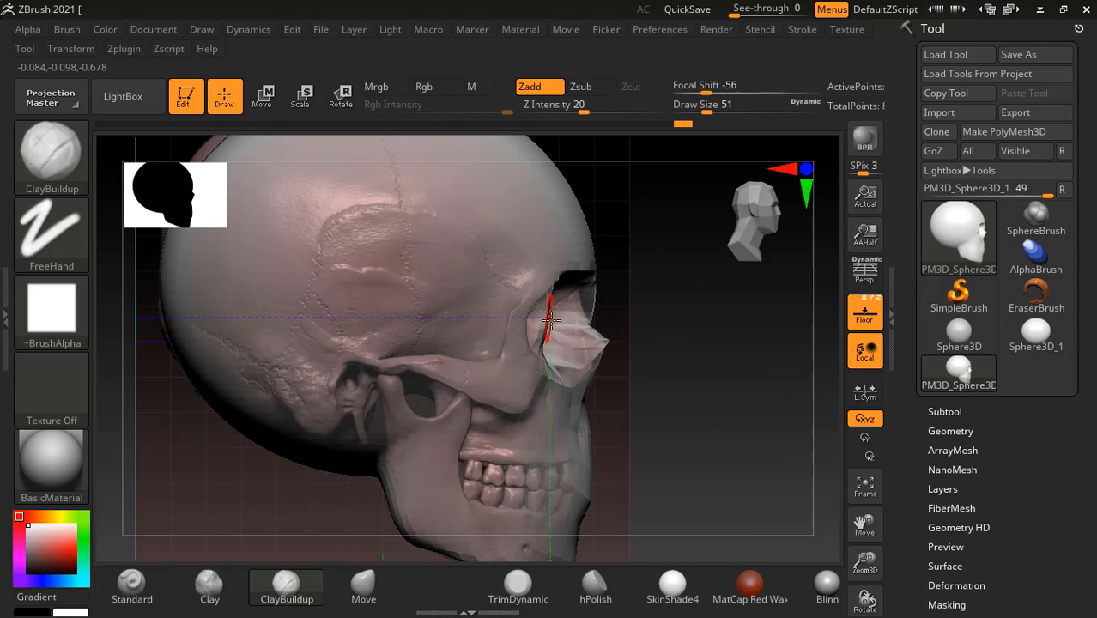
left_click(864, 313)
left_click(864, 314)
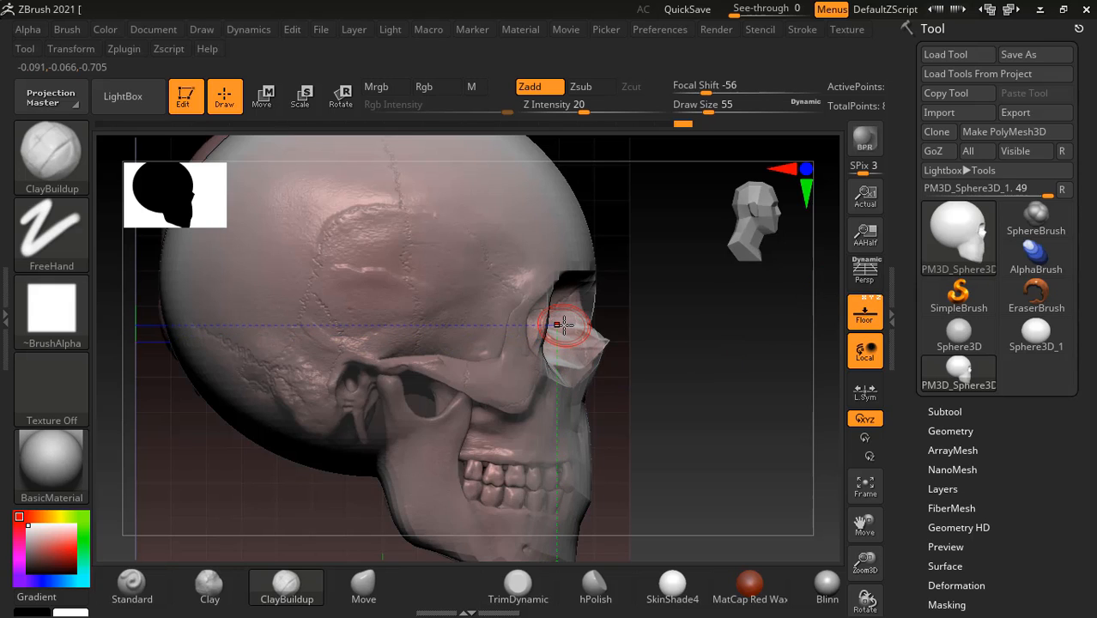
left_click(363, 586)
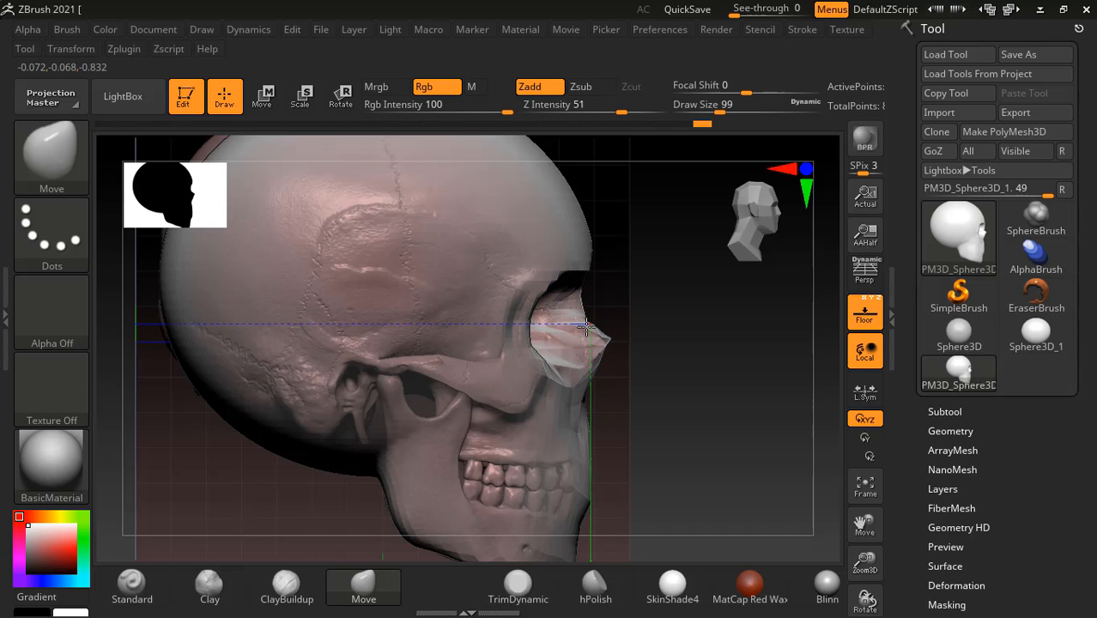
left_click_drag(716, 379, 418, 440)
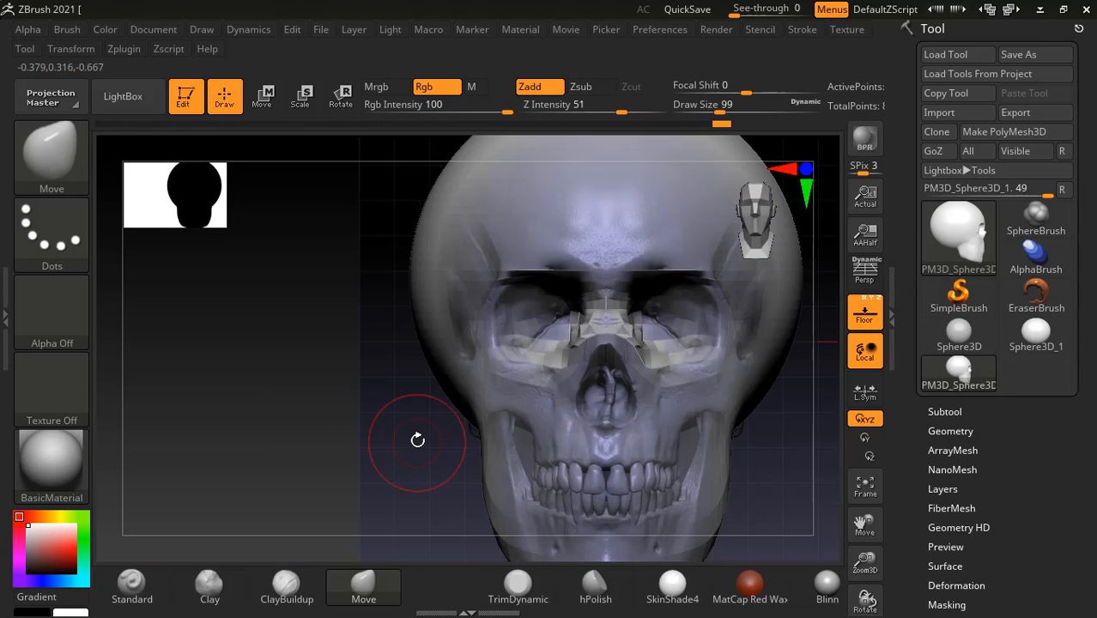
left_click(870, 319)
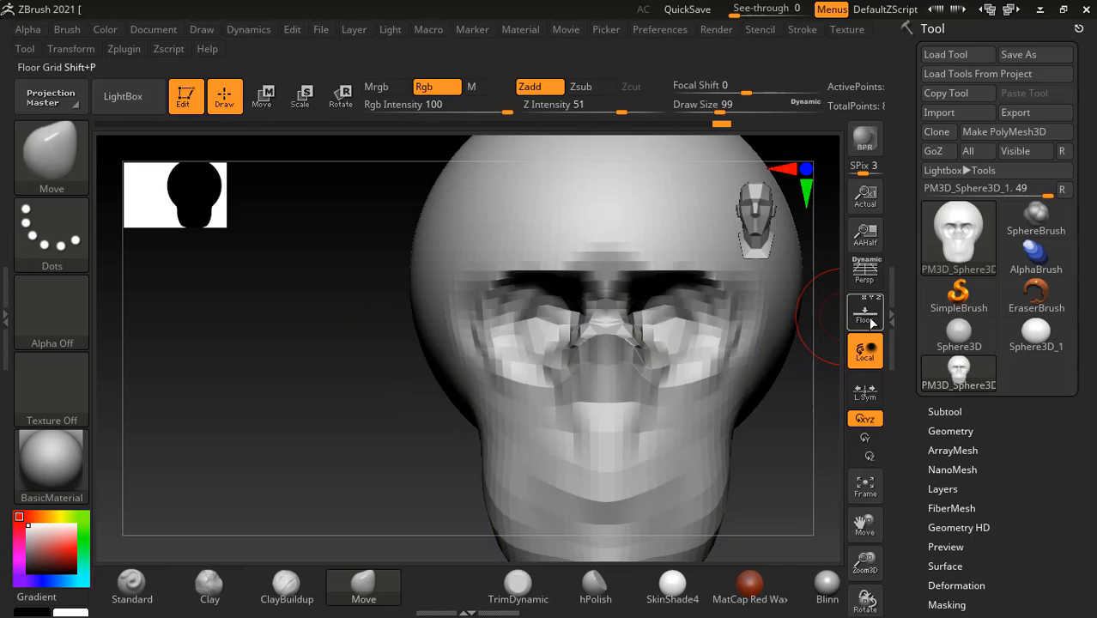
left_click(872, 322)
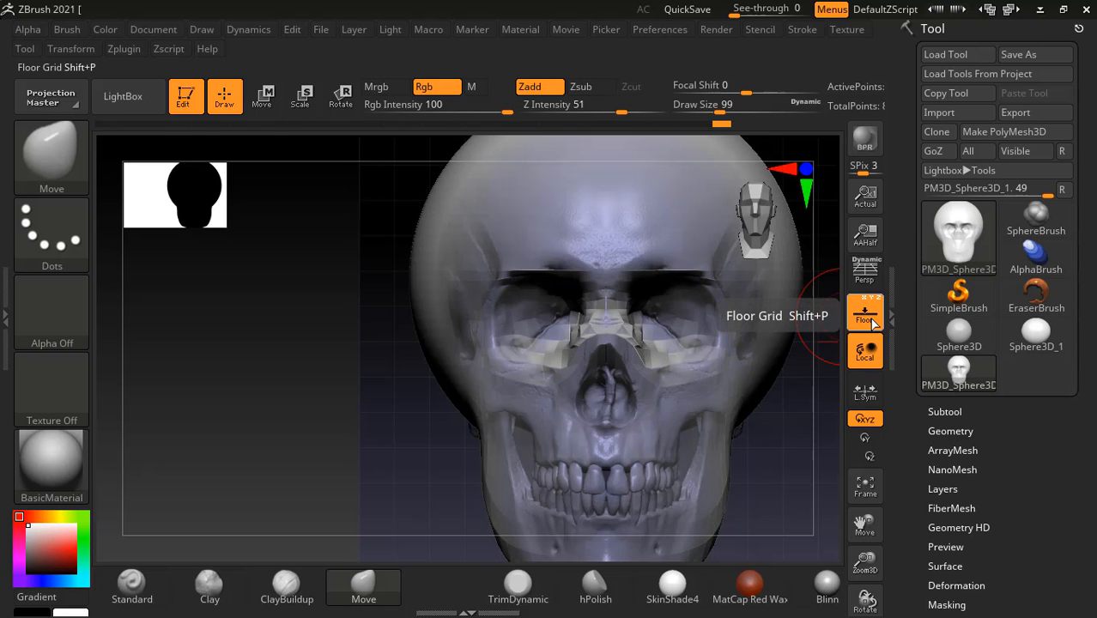
Step: Set the Draw Size to 234 and push the sides of the cranium inward to match the top reference
mouse_move(808, 451)
left_mouse_down("shift")
mouse_move(764, 434)
mouse_move(718, 351)
mouse_move(726, 388)
mouse_move(710, 408)
left_mouse_up("shift")
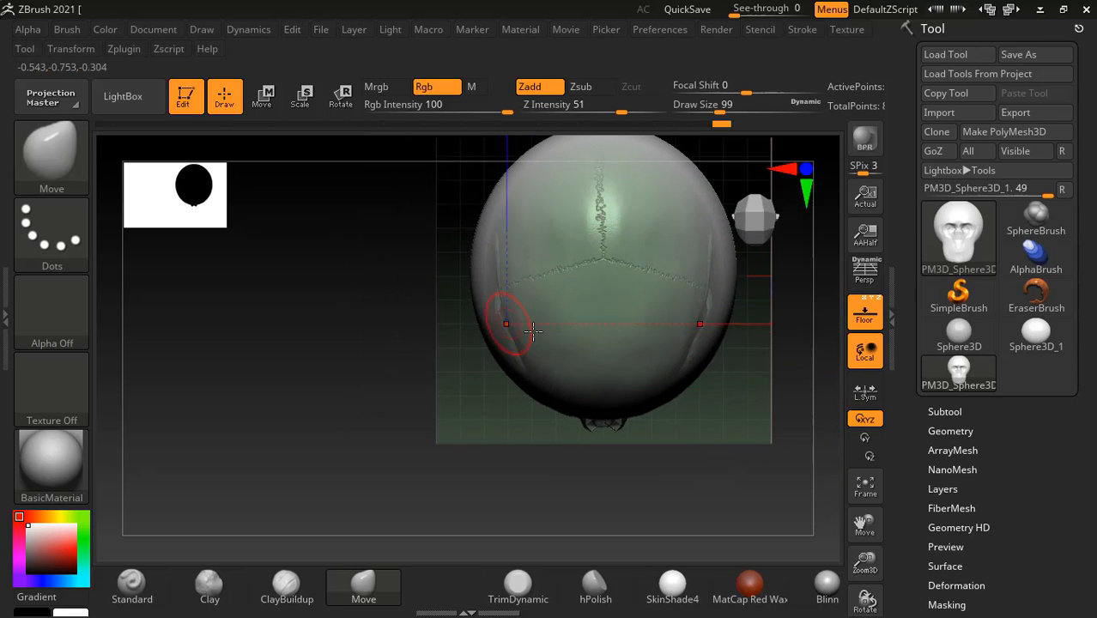
left_click(713, 104)
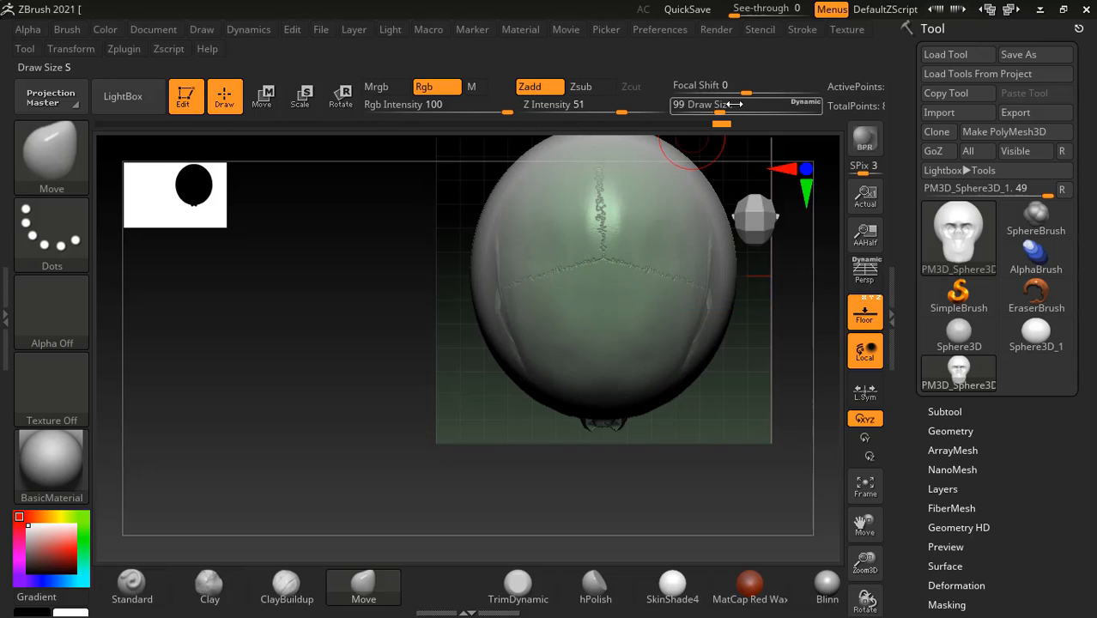
type("234")
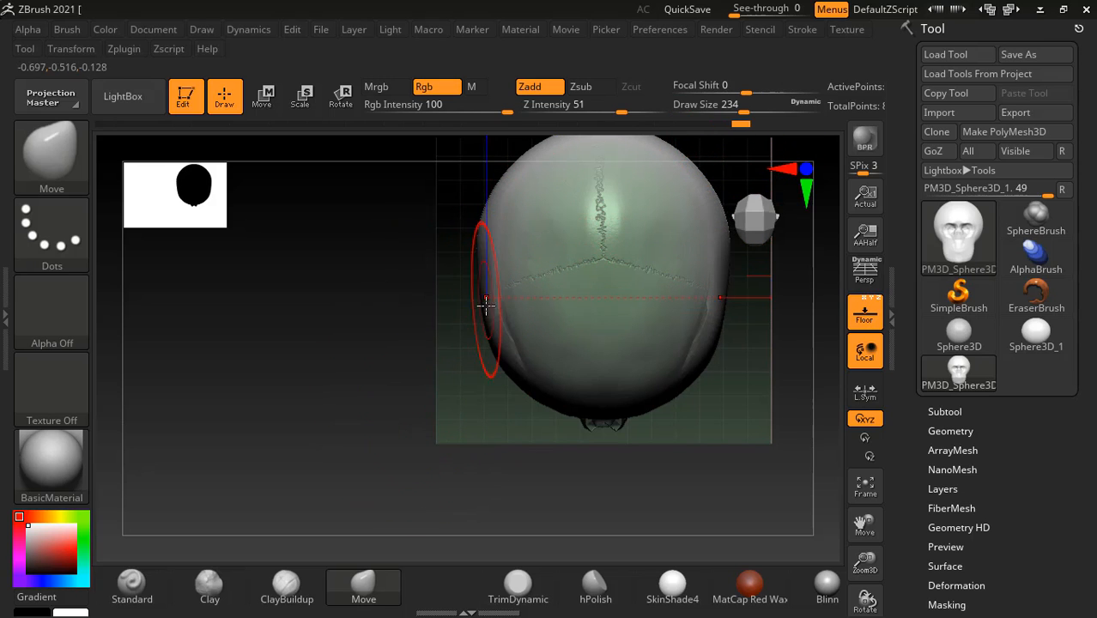
left_click_drag(500, 323, 489, 345)
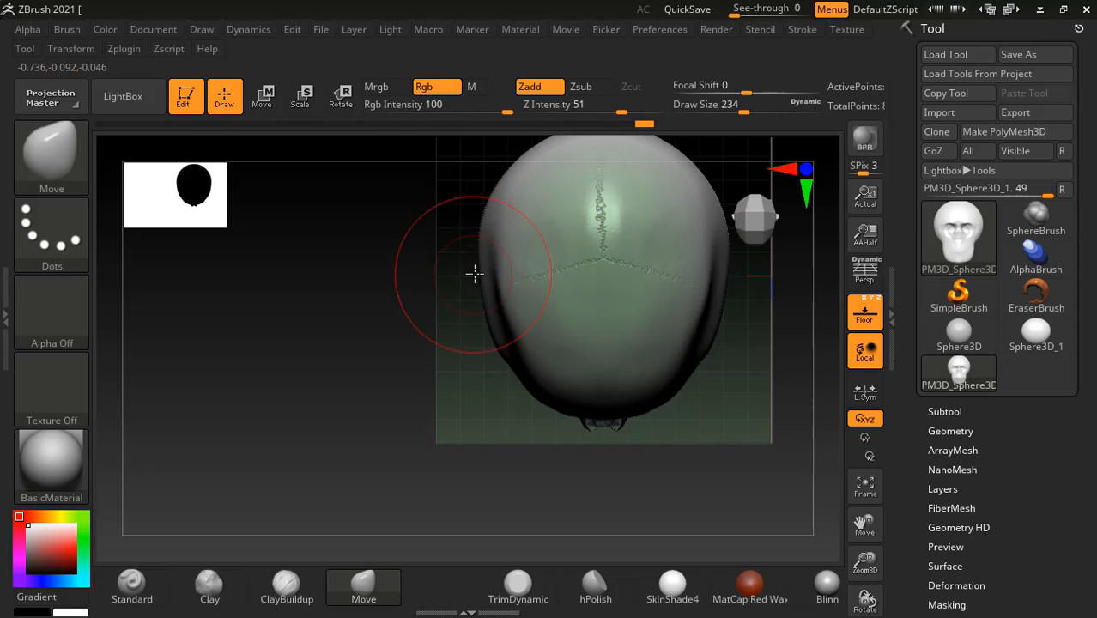
left_click_drag(486, 219, 486, 224)
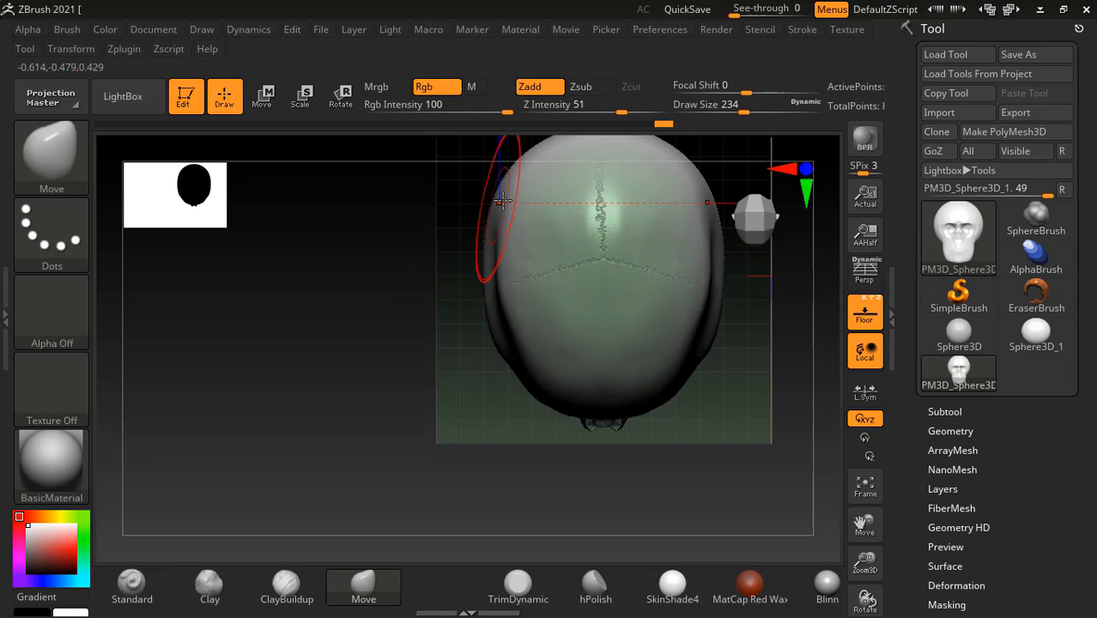
left_click_drag(480, 299, 477, 263)
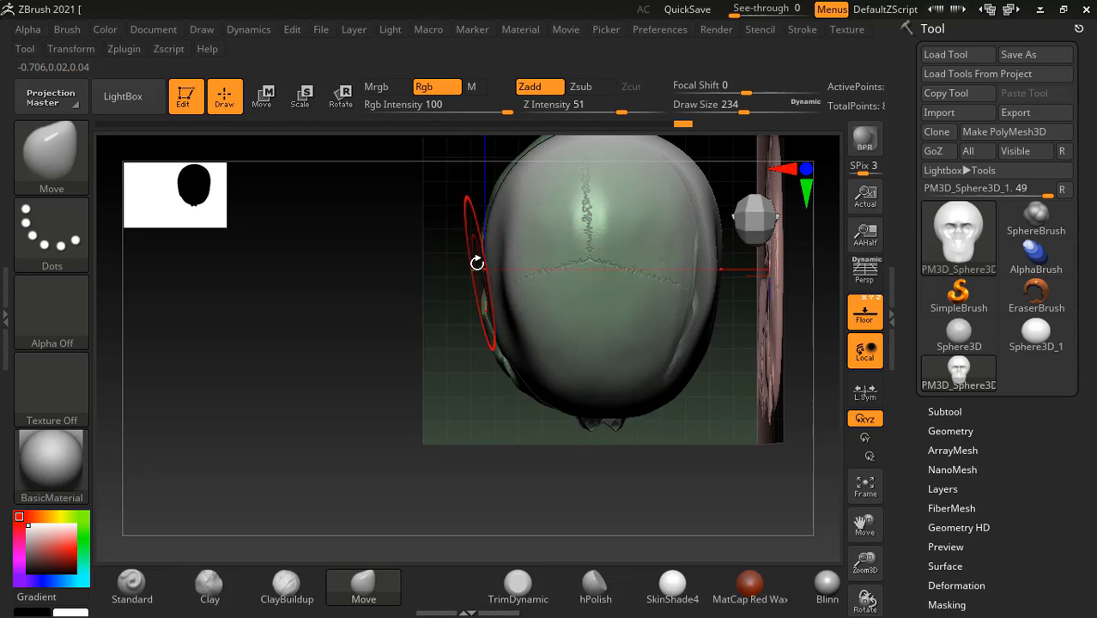
Step: Check the skull against the front and side references, and refine the cranium's side contour near the temples against the top reference
mouse_move(629, 465)
left_mouse_down()
mouse_move(480, 422)
mouse_move(409, 358)
left_mouse_up()
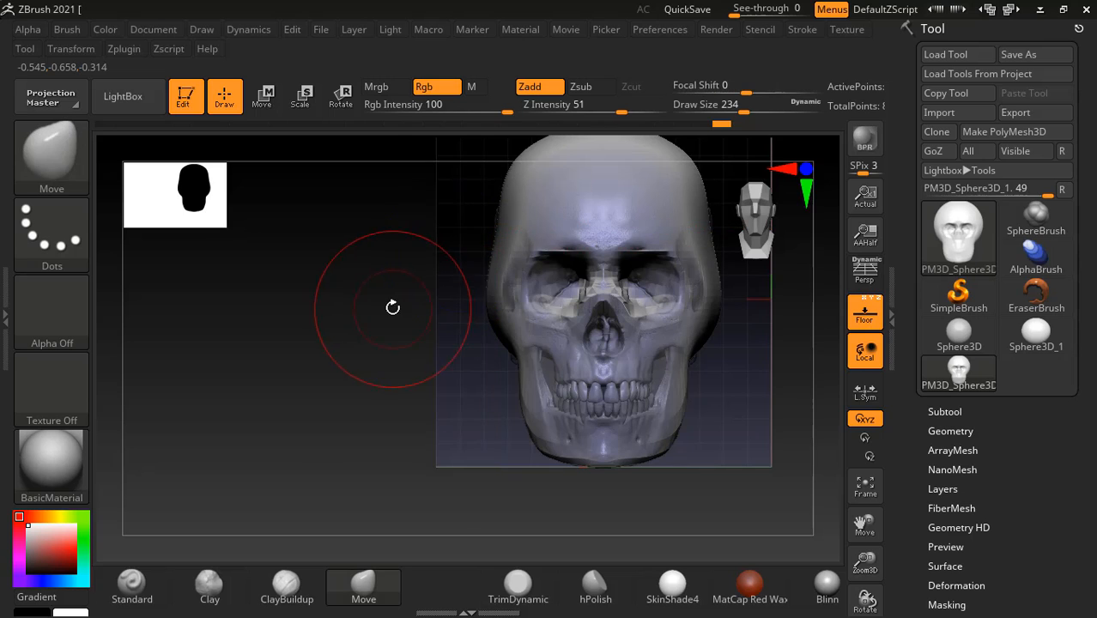
mouse_move(394, 309)
left_mouse_down()
mouse_move(698, 363)
mouse_move(691, 338)
mouse_move(696, 413)
left_mouse_up()
mouse_move(441, 283)
left_mouse_down()
mouse_move(356, 247)
mouse_move(363, 227)
mouse_move(361, 238)
left_mouse_up()
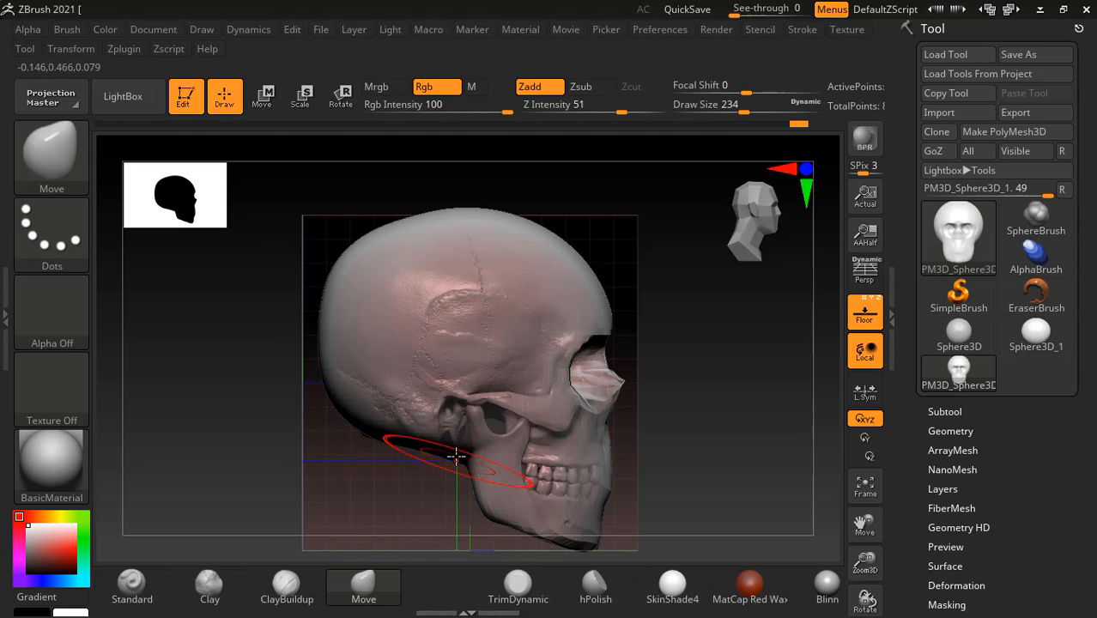
left_click_drag(618, 333, 742, 411)
right_click_drag(737, 450, 734, 343, "ctrl")
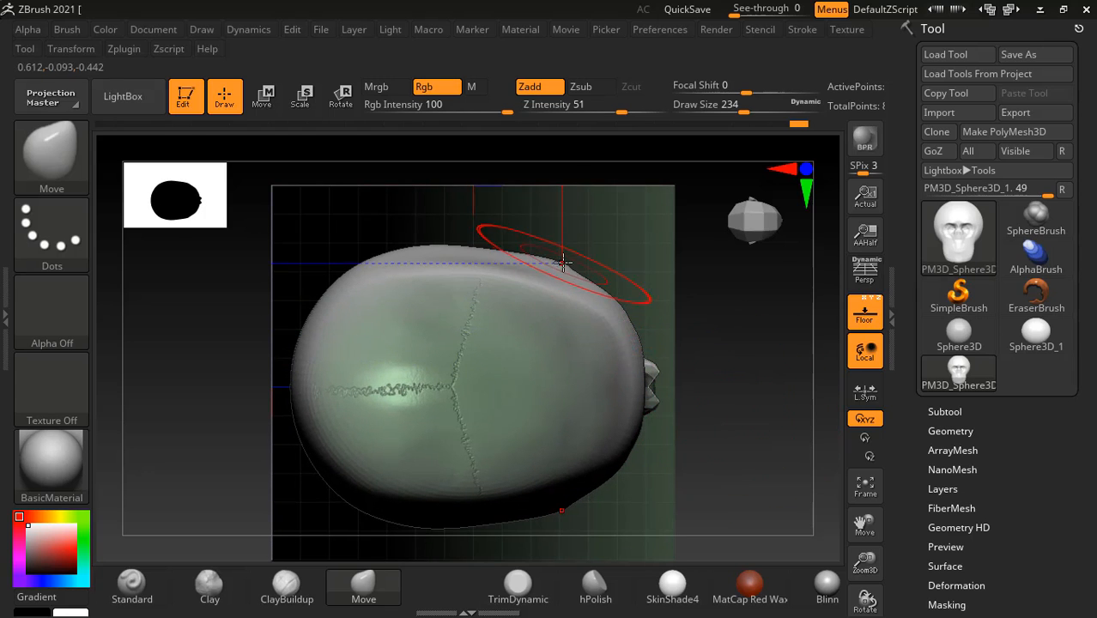
left_click_drag(559, 261, 544, 262)
right_click_drag(517, 255, 492, 255)
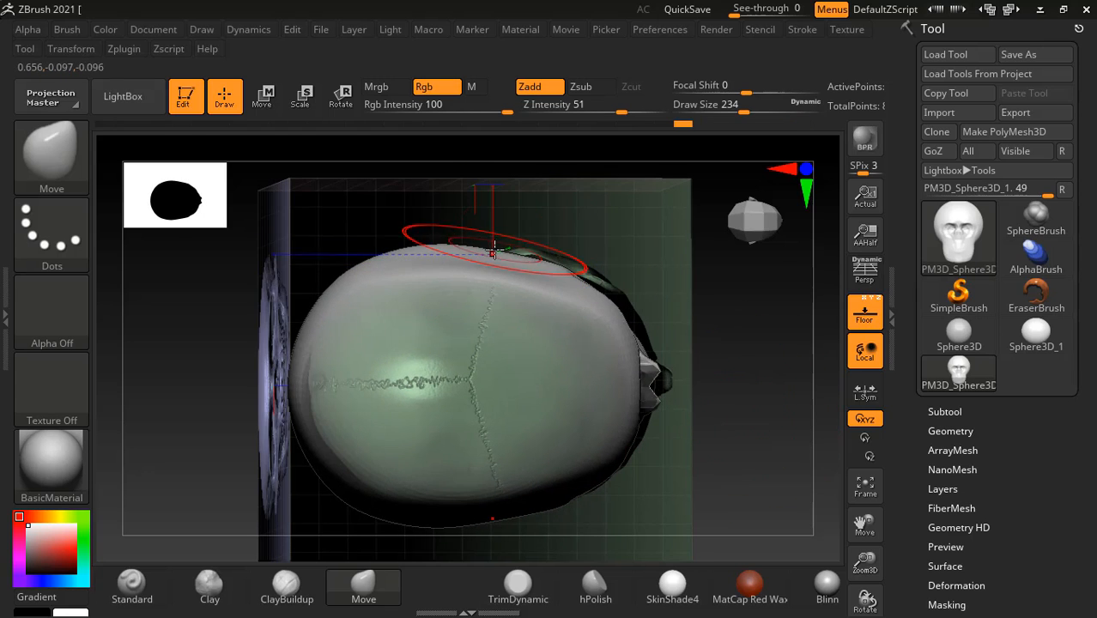
left_click_drag(601, 158, 567, 192, "shift")
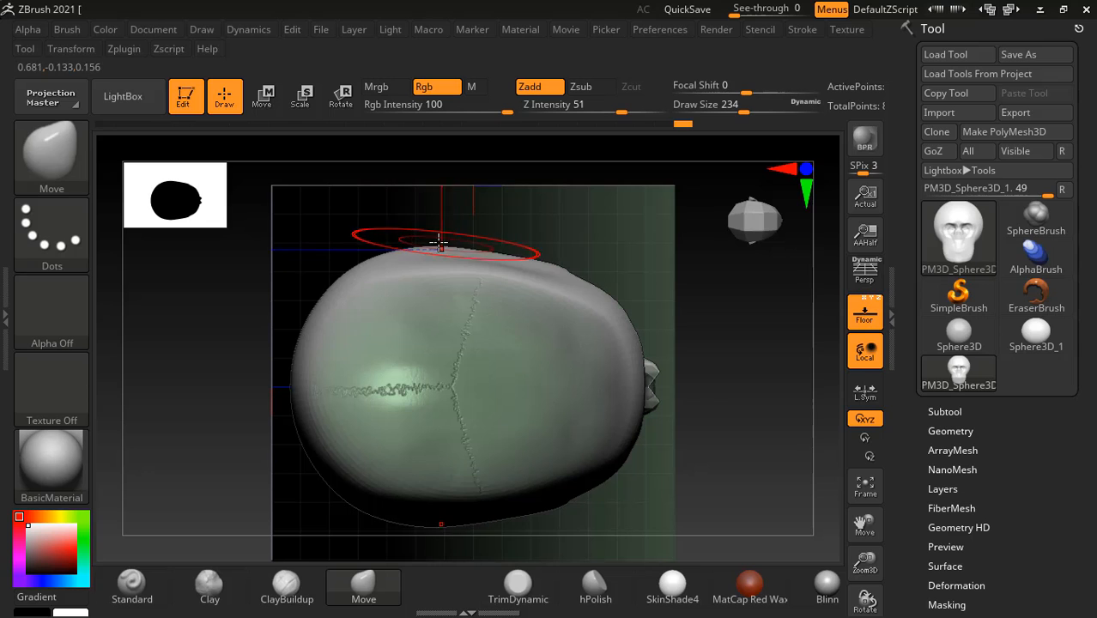
key("shift")
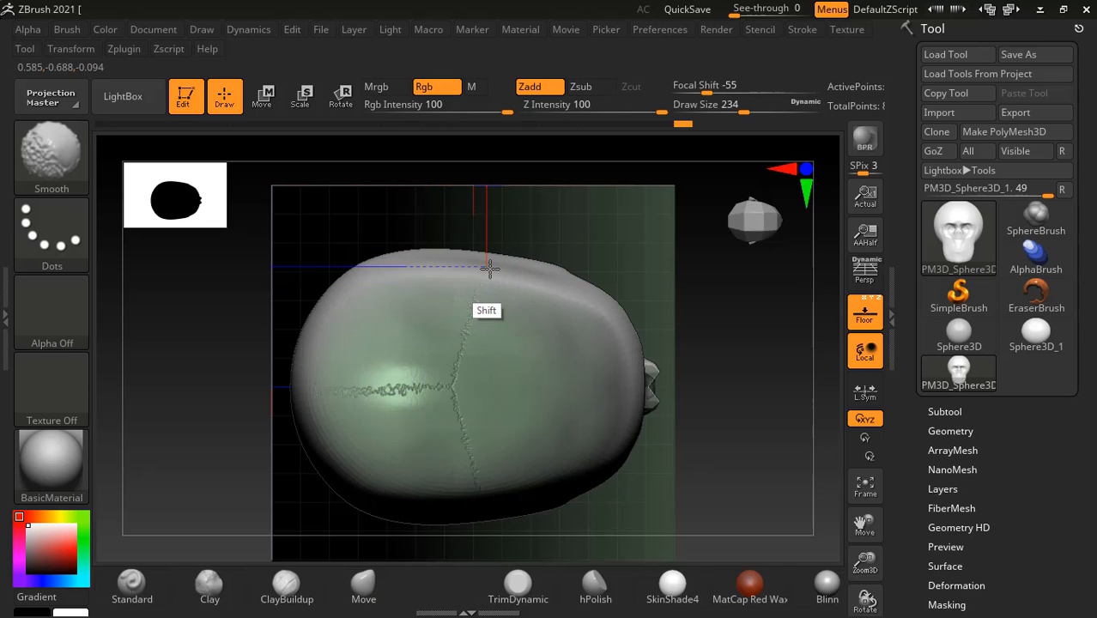
Step: Compare the skull's profile with the side reference and hide the floor references
right_click_drag(519, 415, 745, 378)
left_click_drag(732, 393, 776, 353, "shift")
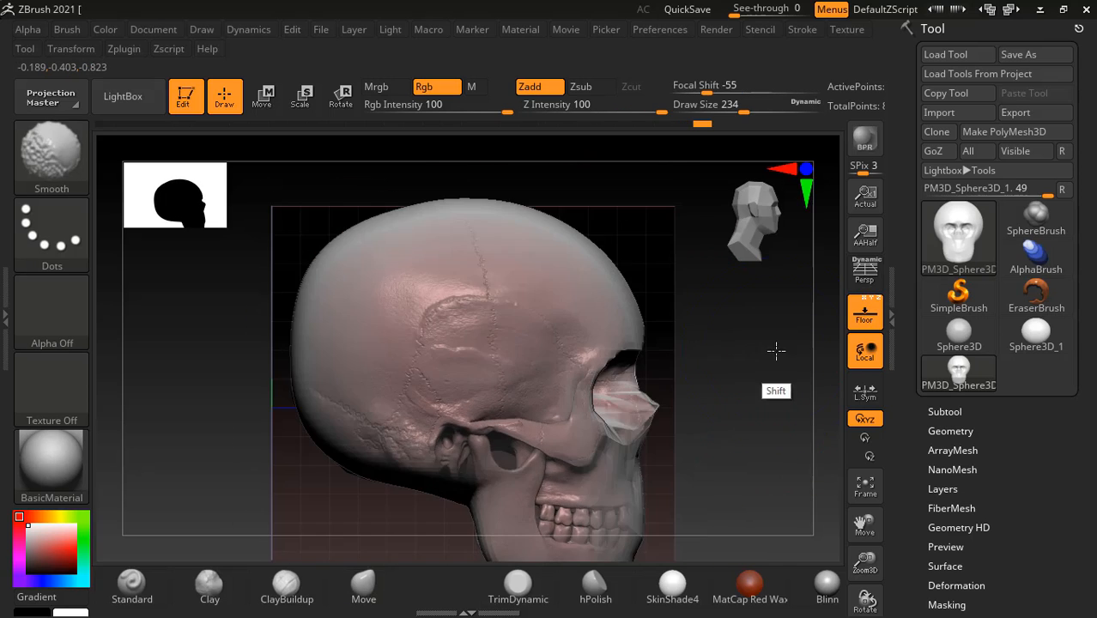
left_click_drag(746, 393, 726, 368, "alt")
left_click_drag(726, 367, 759, 348)
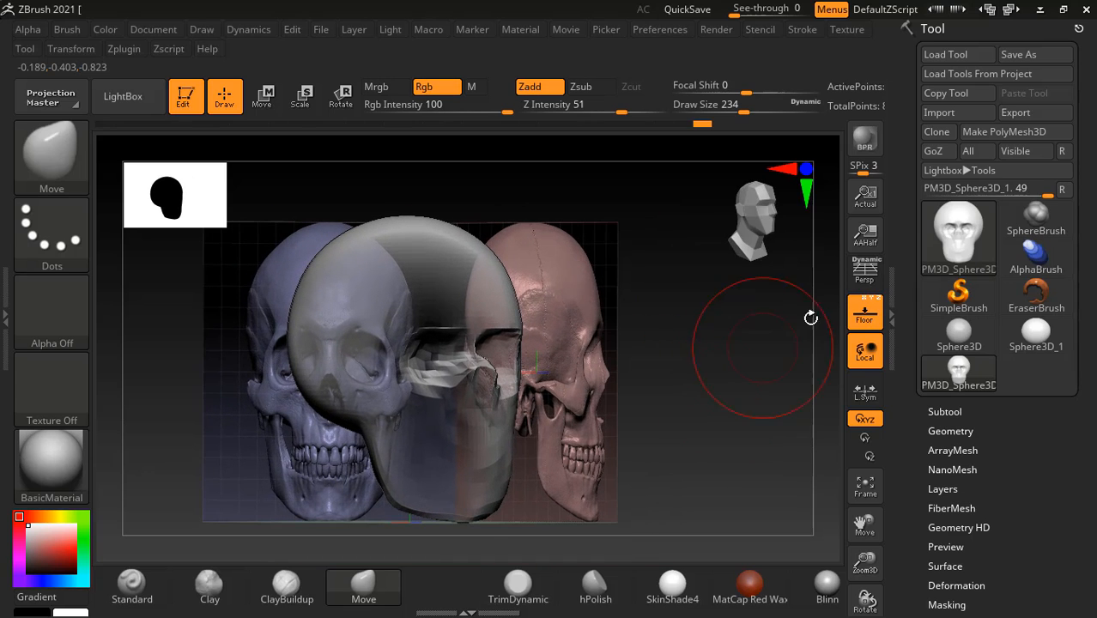
left_click(862, 319)
left_click_drag(735, 414, 680, 429)
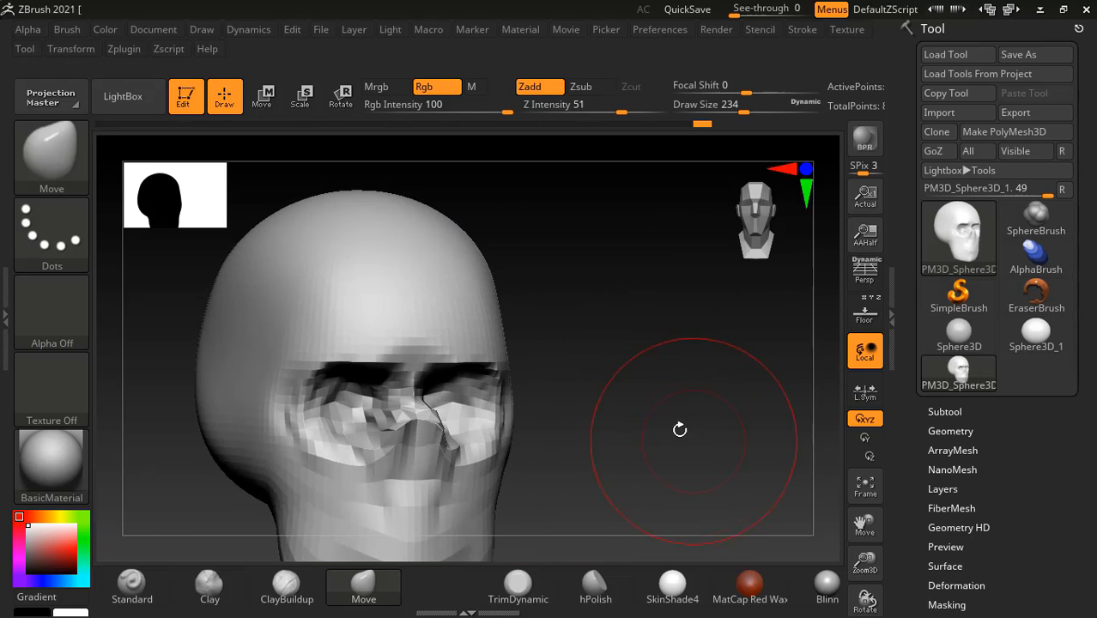
Step: Divide the skull's geometry once, to subdivision level 2
left_click(944, 412)
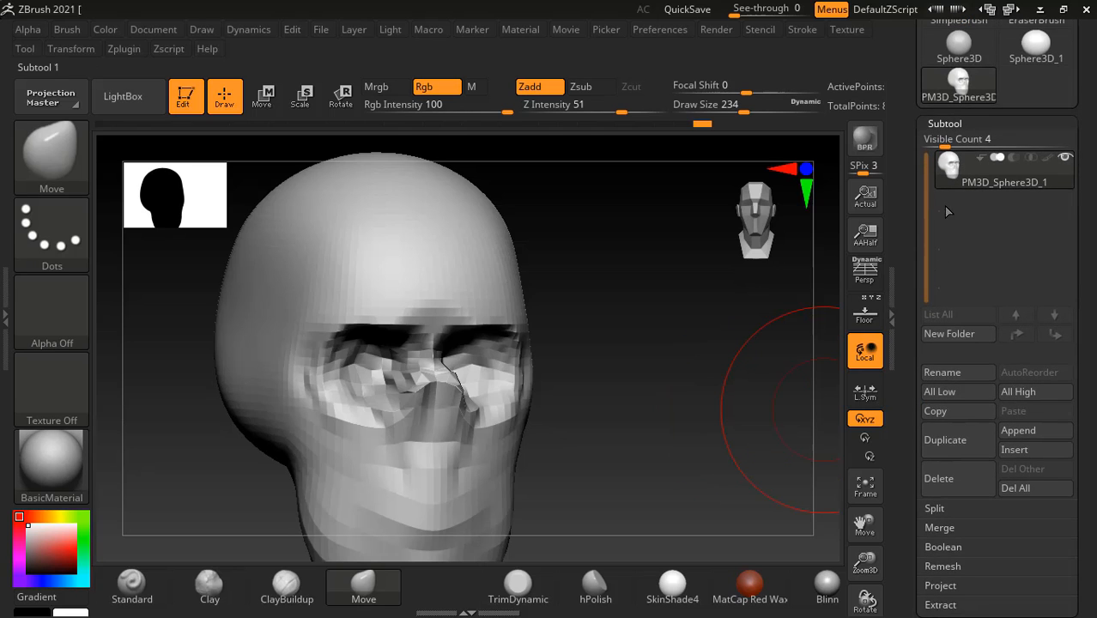
left_click_drag(908, 488, 962, 284)
left_click(955, 222)
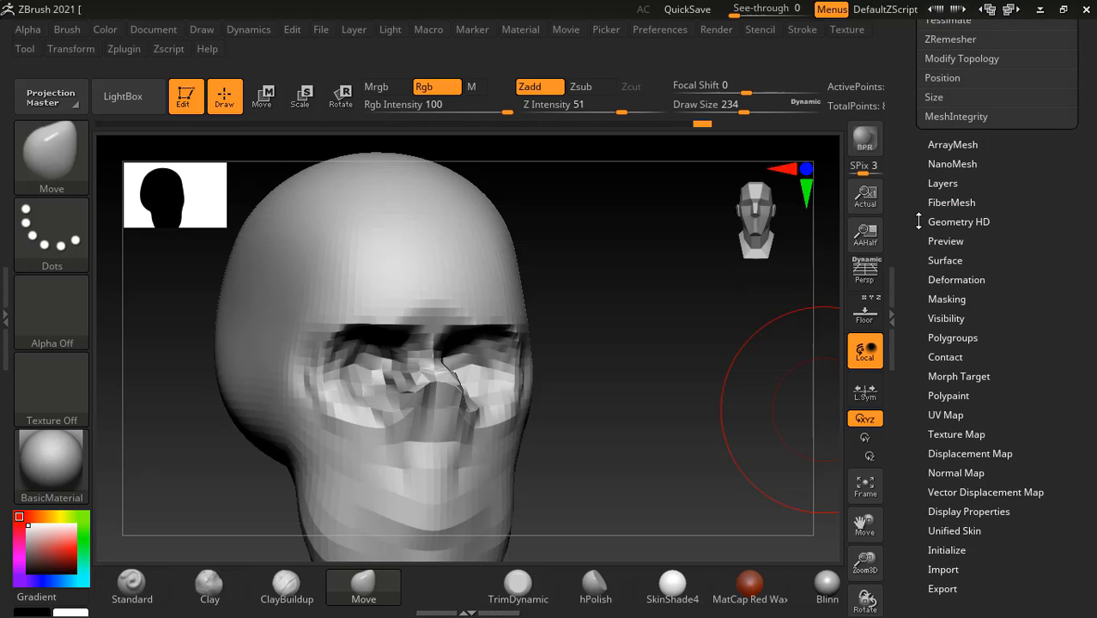
left_click_drag(919, 222, 936, 378)
left_click(939, 370)
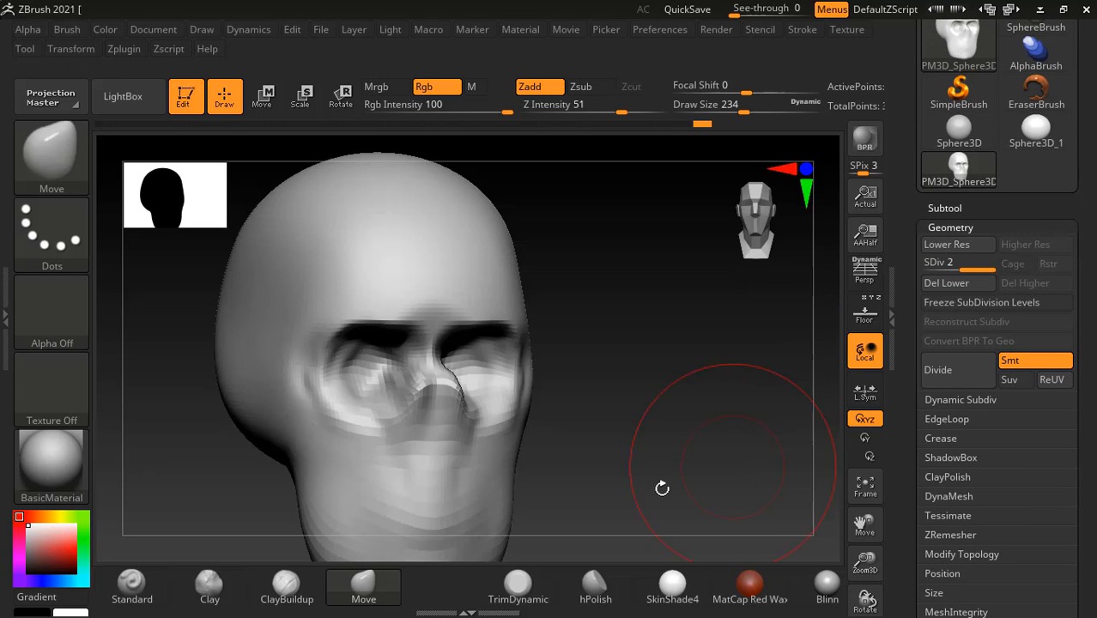
Step: Inspect the subdivided skull from the front and side, and set the subdivision level back to 1
mouse_move(651, 417)
left_mouse_down()
mouse_move(620, 422)
mouse_move(678, 451)
mouse_move(696, 448)
mouse_move(688, 422)
left_mouse_up()
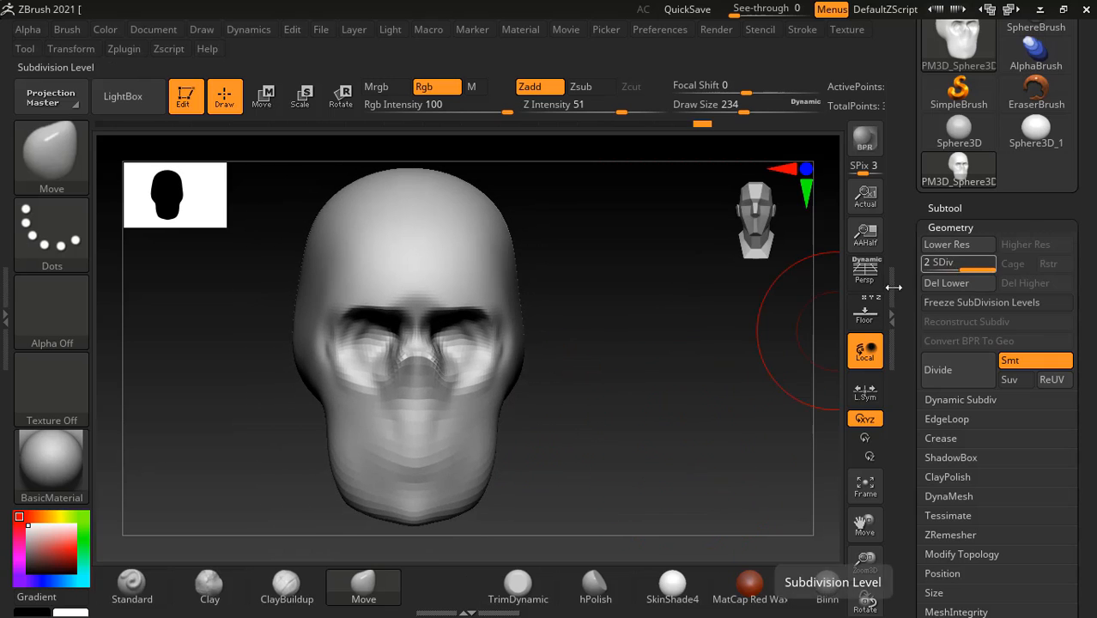
left_click_drag(687, 378, 552, 398)
left_click_drag(655, 436, 686, 367)
left_click_drag(967, 266, 929, 265)
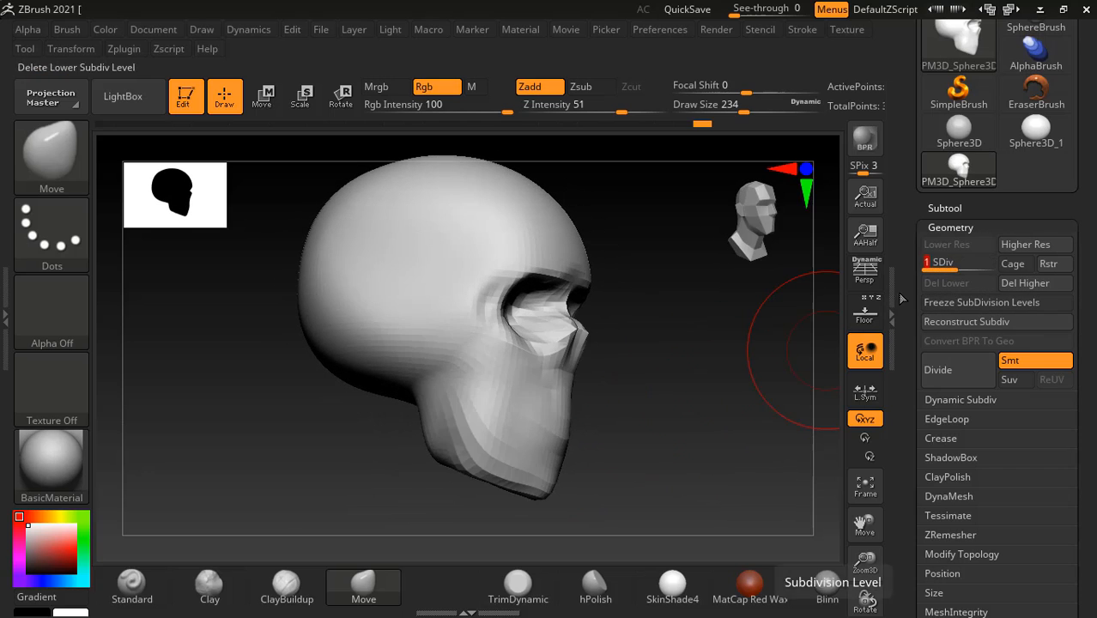
Step: Display the skull's wireframe and remesh the model with ZRemesher at a Target Polygons Count of 5
mouse_move(713, 398)
left_mouse_down()
mouse_move(610, 420)
mouse_move(666, 412)
mouse_move(683, 388)
left_mouse_up()
key("shift")
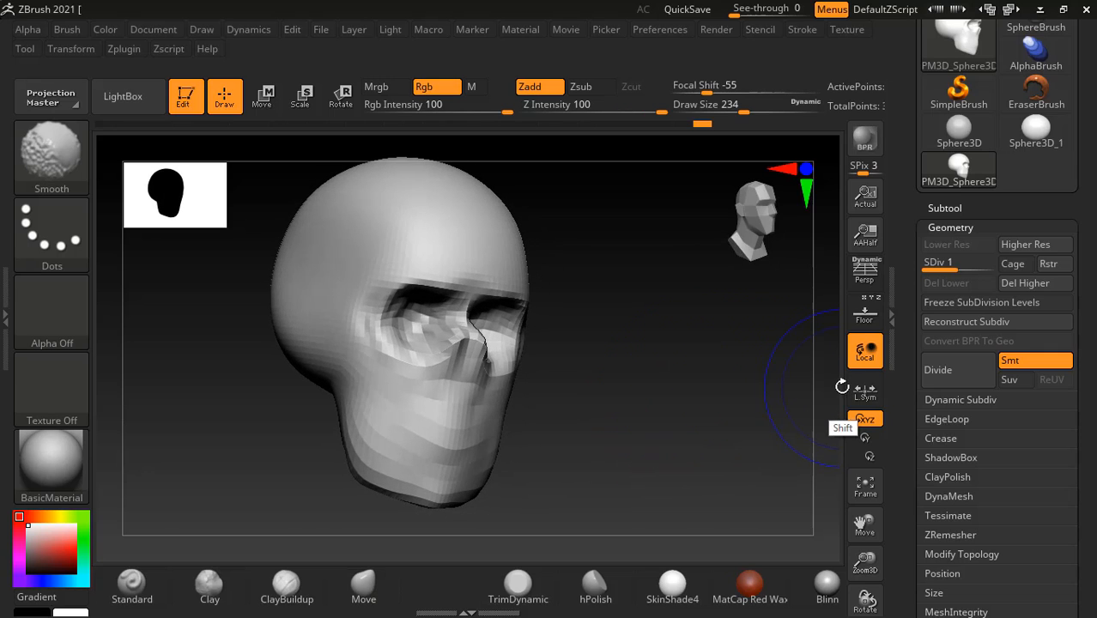
key("shift+f")
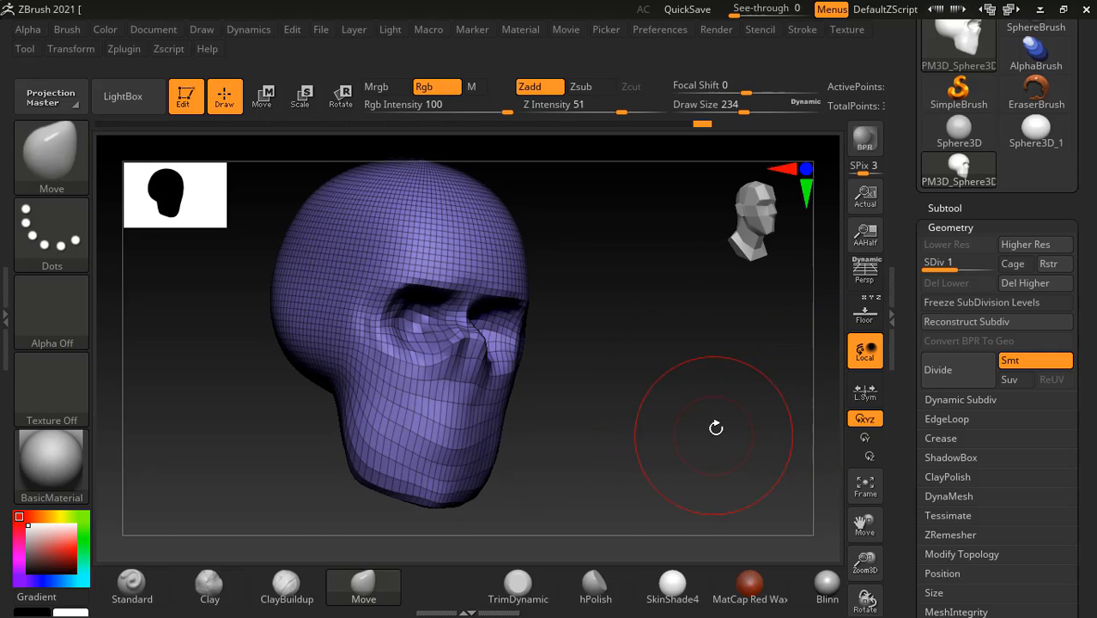
scroll(932, 368, "down", 5)
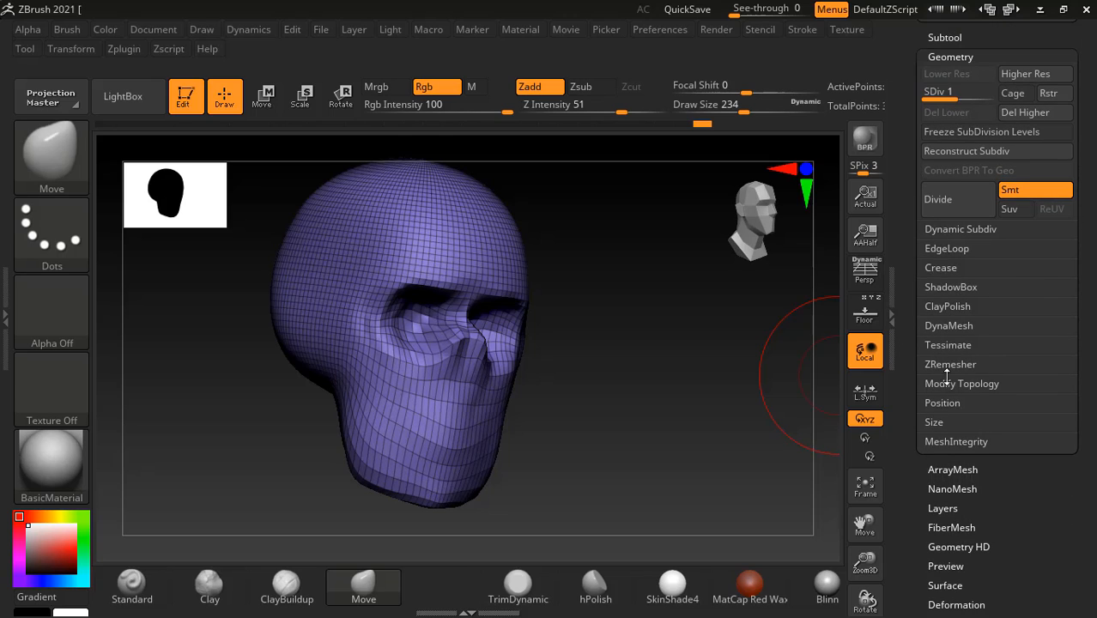
left_click(951, 365)
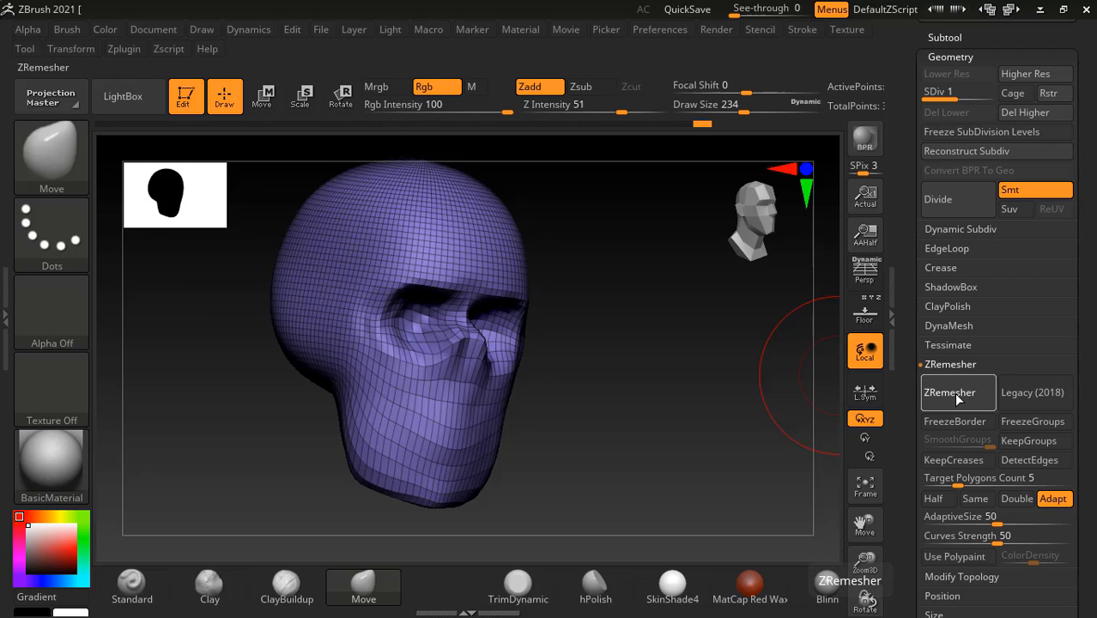
left_click(954, 393)
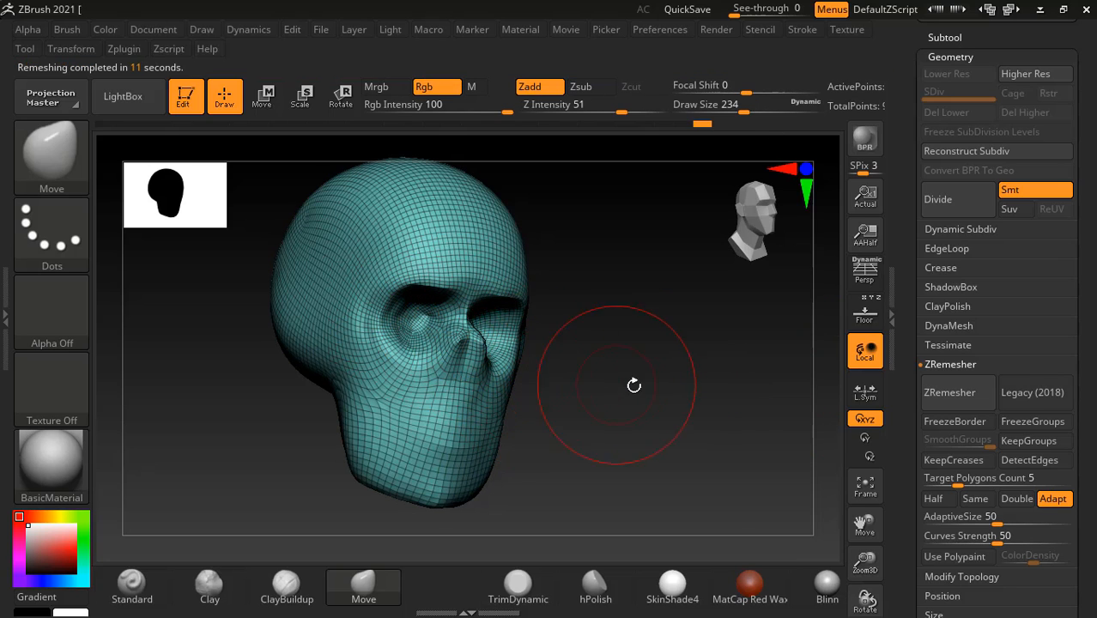
Step: Inspect the remeshed topology from the front, show the floor references again and turn the wireframe off
mouse_move(646, 399)
left_mouse_down("shift")
mouse_move(616, 405)
mouse_move(649, 400)
left_mouse_up("shift")
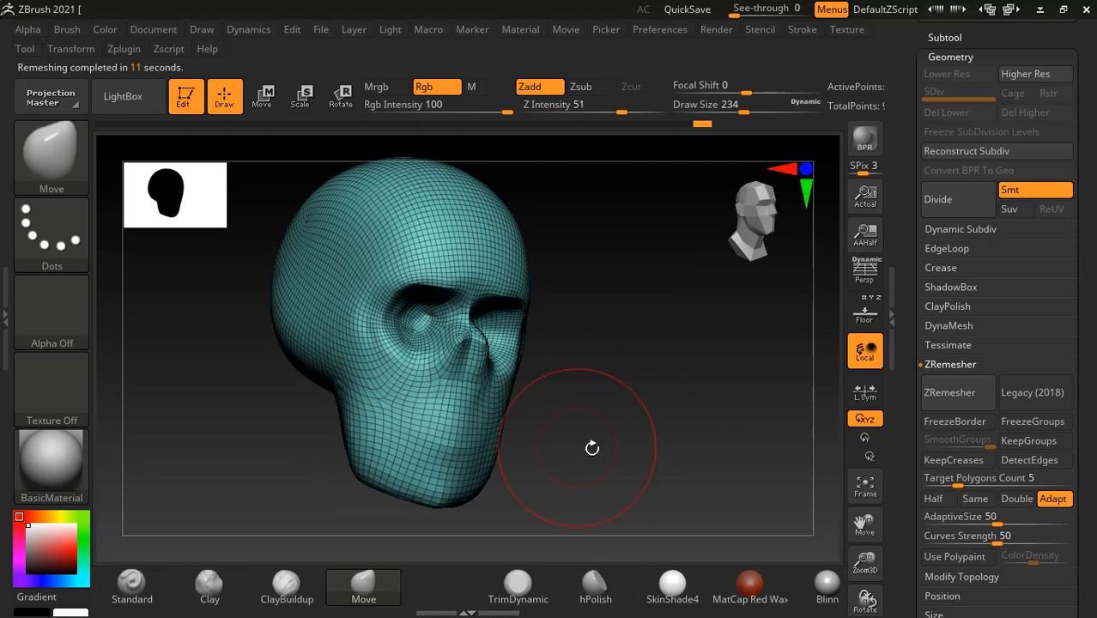
mouse_move(593, 448)
left_mouse_down()
mouse_move(719, 432)
mouse_move(762, 365)
mouse_move(764, 429)
mouse_move(702, 444)
mouse_move(699, 425)
left_mouse_up()
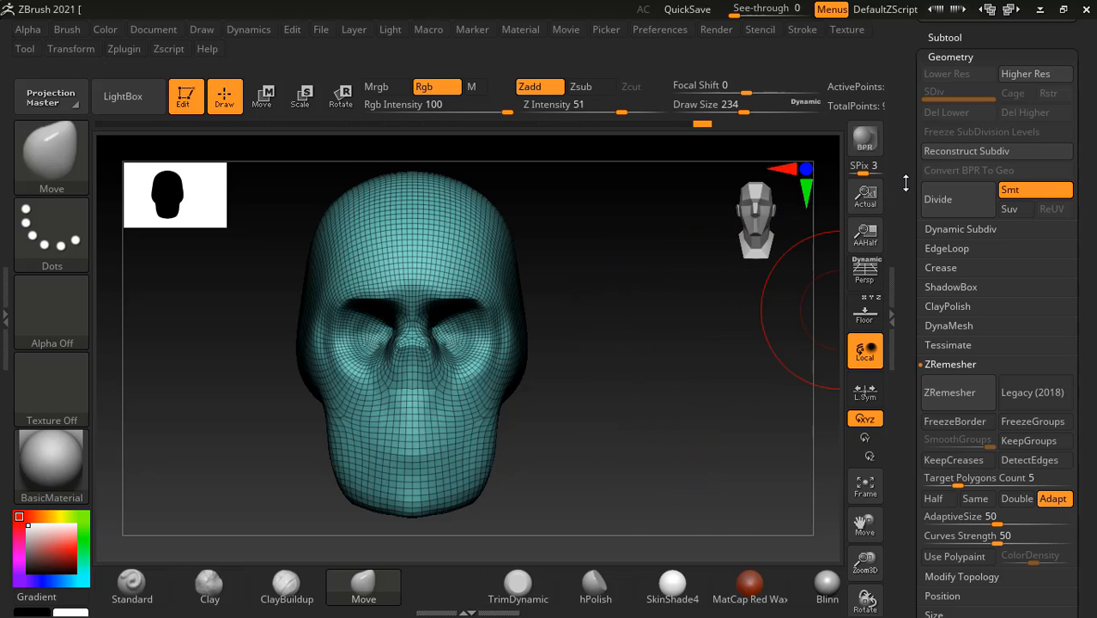
scroll(906, 182, "up", 5)
left_click(869, 318)
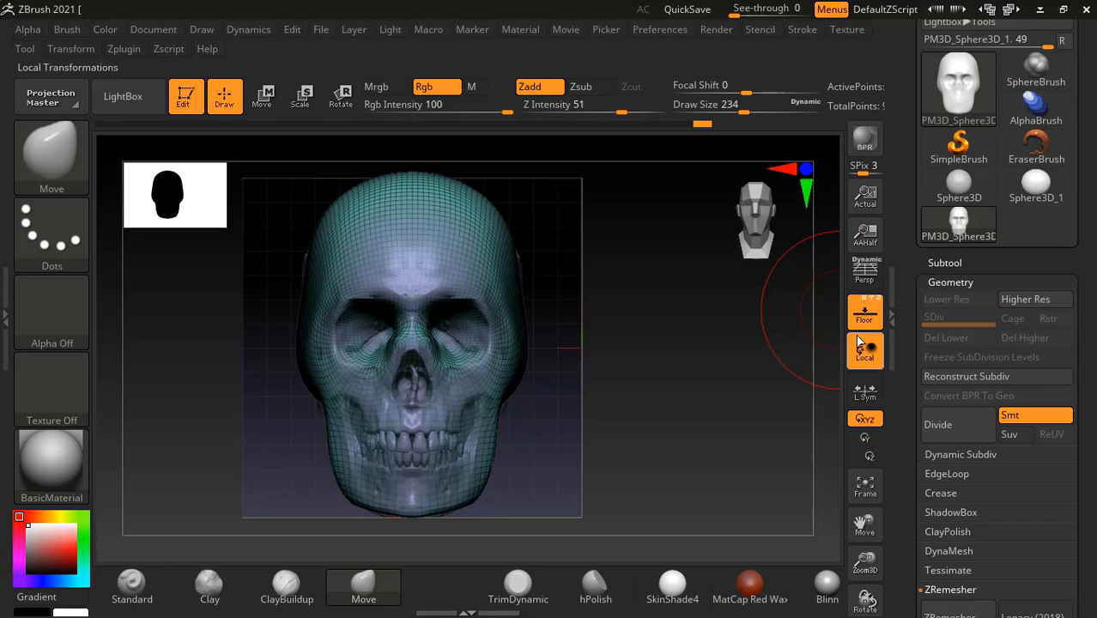
key("f")
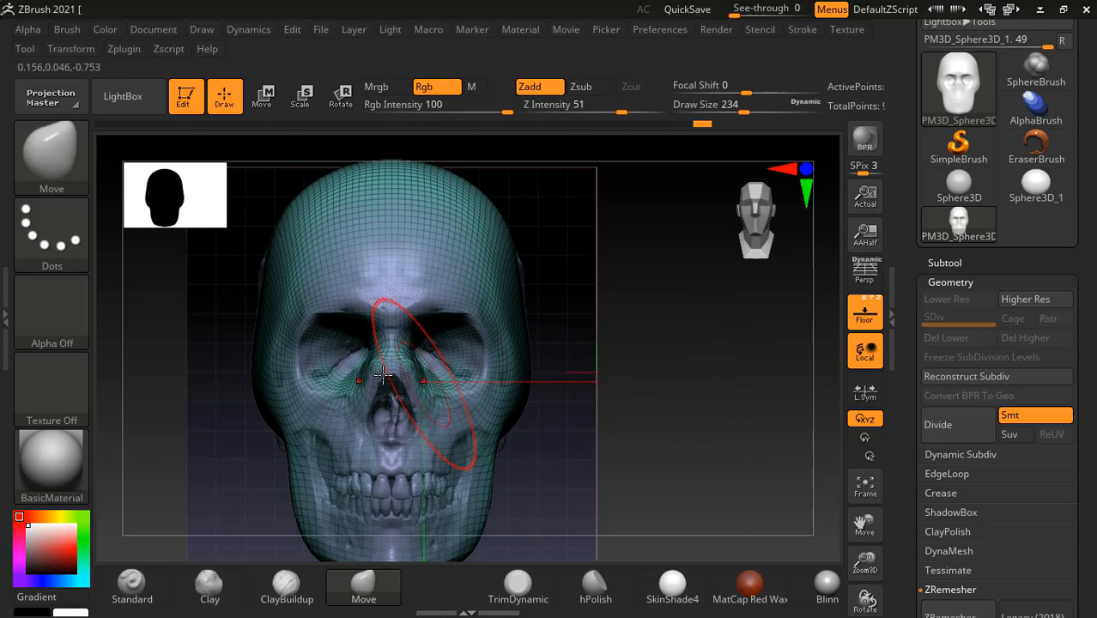
key("shift+f")
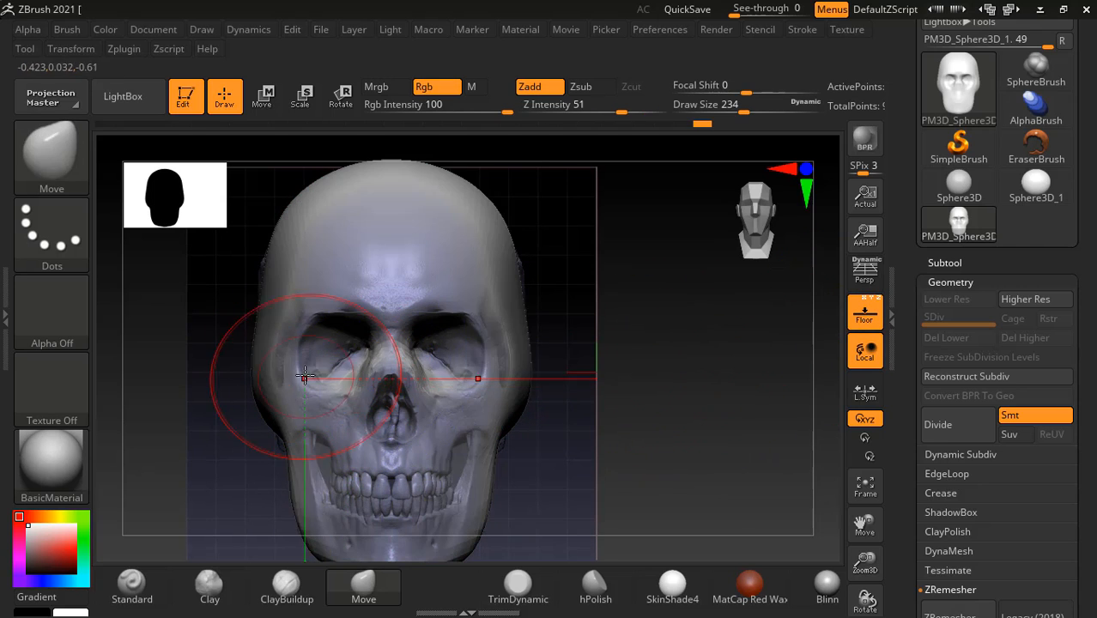
Step: Study the zygomatic bone, arch and temple anatomy in the Lateral-views-human-skull image in ACDSee Quick View, and return to the sculpt
key("alt+Tab")
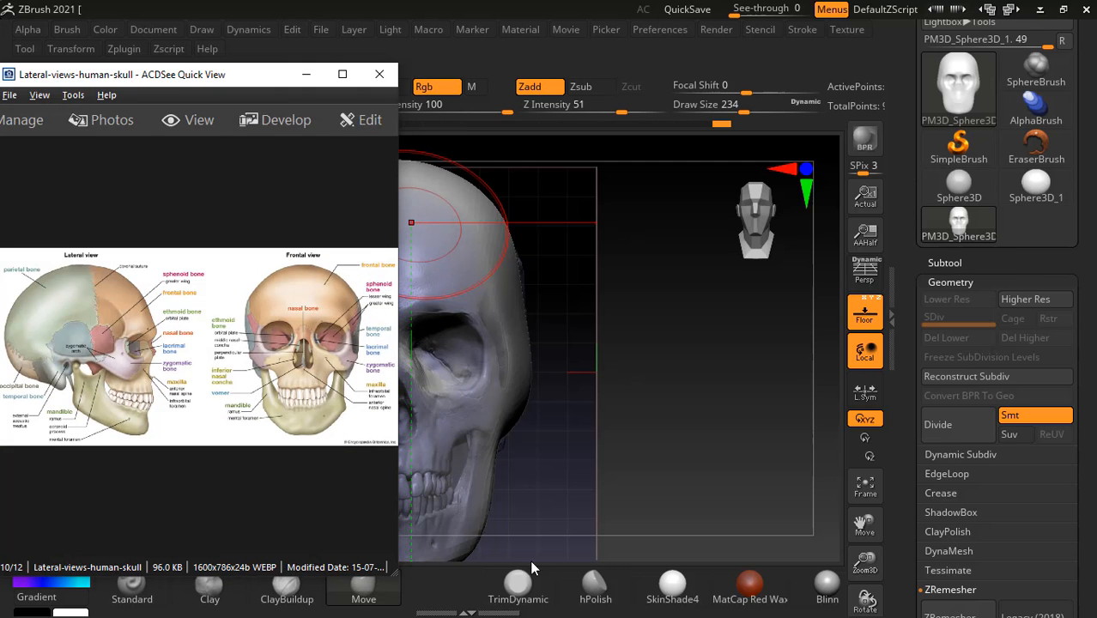
left_click(341, 78)
scroll(735, 367, "up", 3)
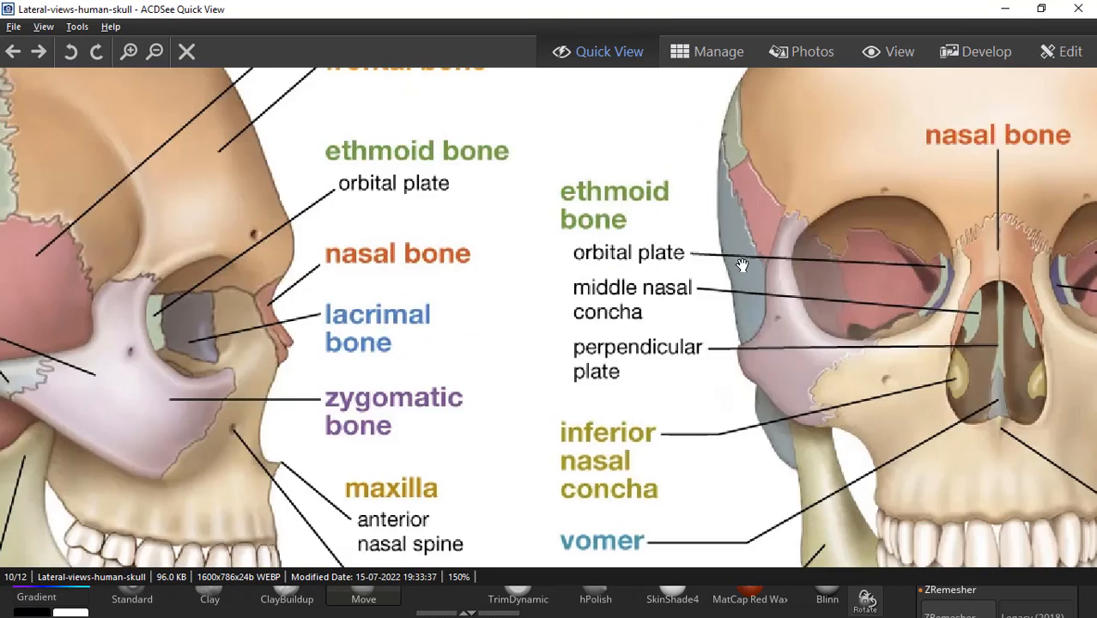
left_click_drag(163, 280, 463, 343)
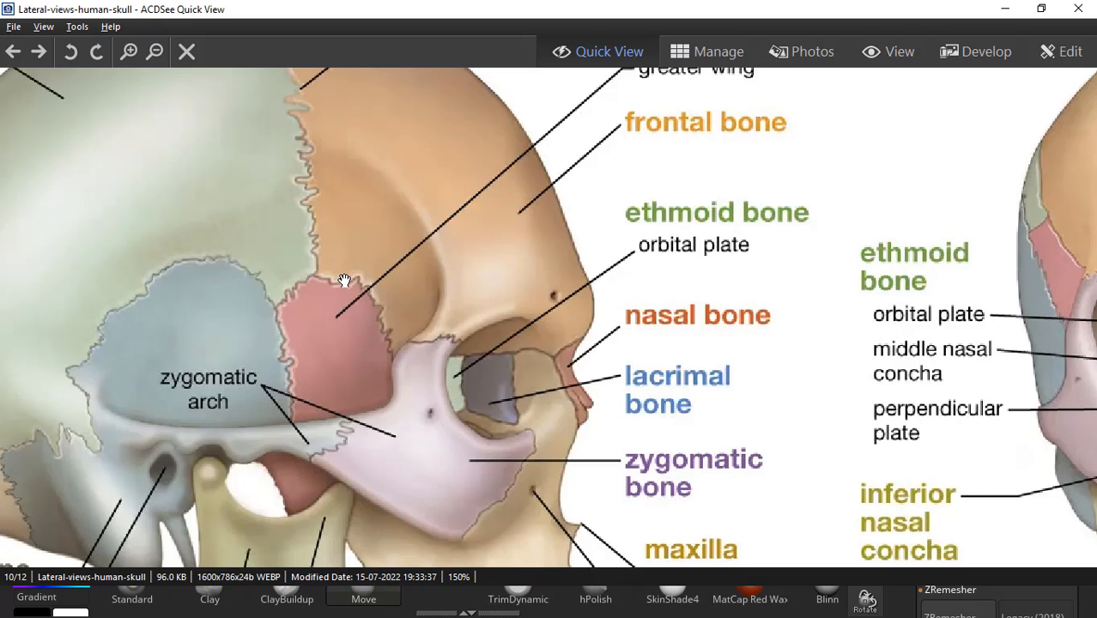
left_click_drag(344, 281, 294, 397)
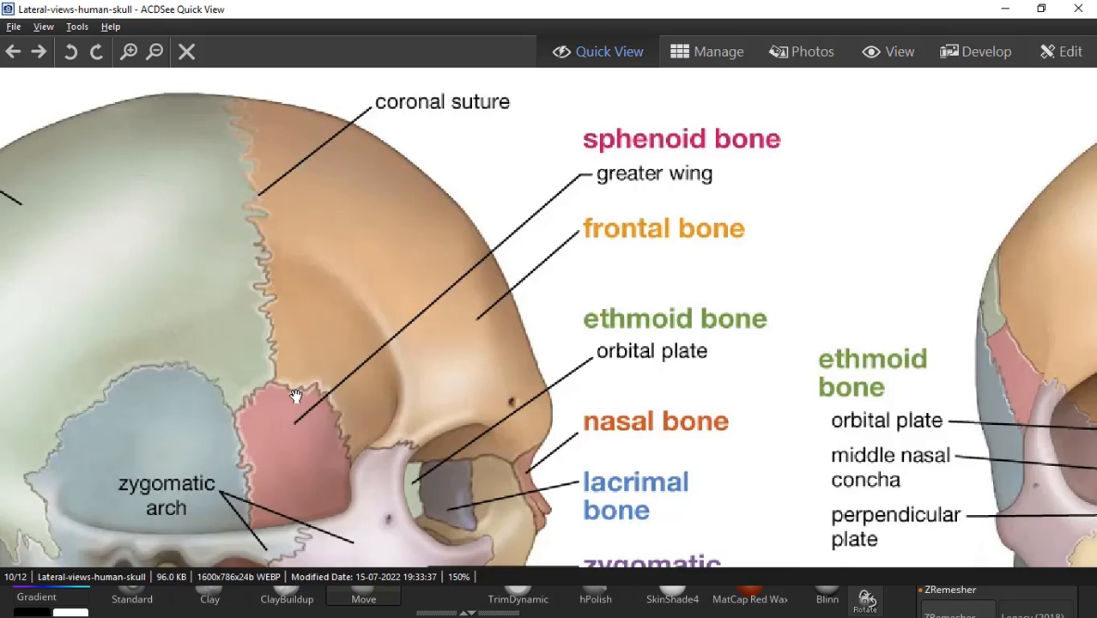
scroll(295, 396, "down", 3)
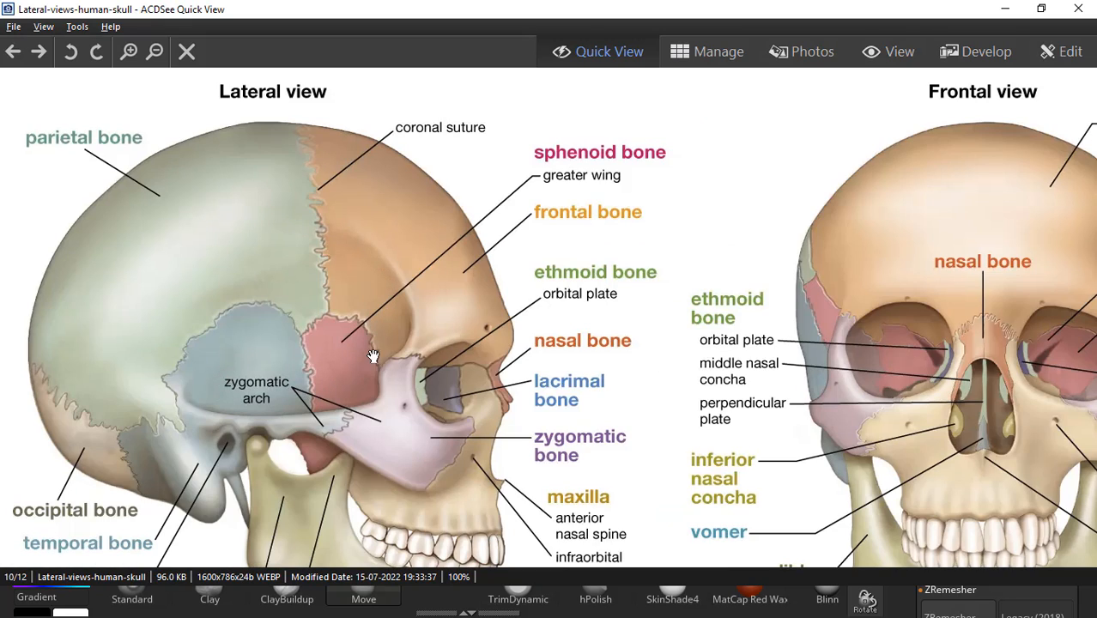
left_click(1003, 10)
Step: Mask the cheekbones, nose base and upper jaw at draw size 65, following the side and front references
mouse_move(706, 358)
left_mouse_down()
mouse_move(774, 364)
mouse_move(687, 384)
mouse_move(640, 374)
mouse_move(651, 392)
mouse_move(531, 360)
mouse_move(588, 345)
mouse_move(580, 333)
mouse_move(735, 135)
mouse_move(735, 109)
mouse_move(713, 109)
left_mouse_up()
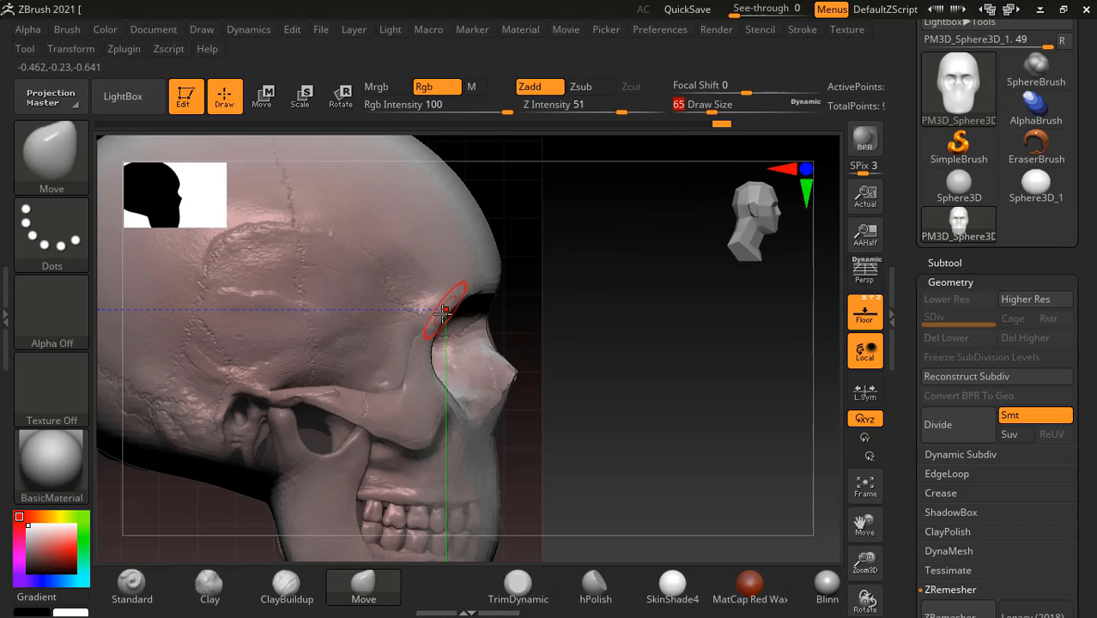
key("ctrl")
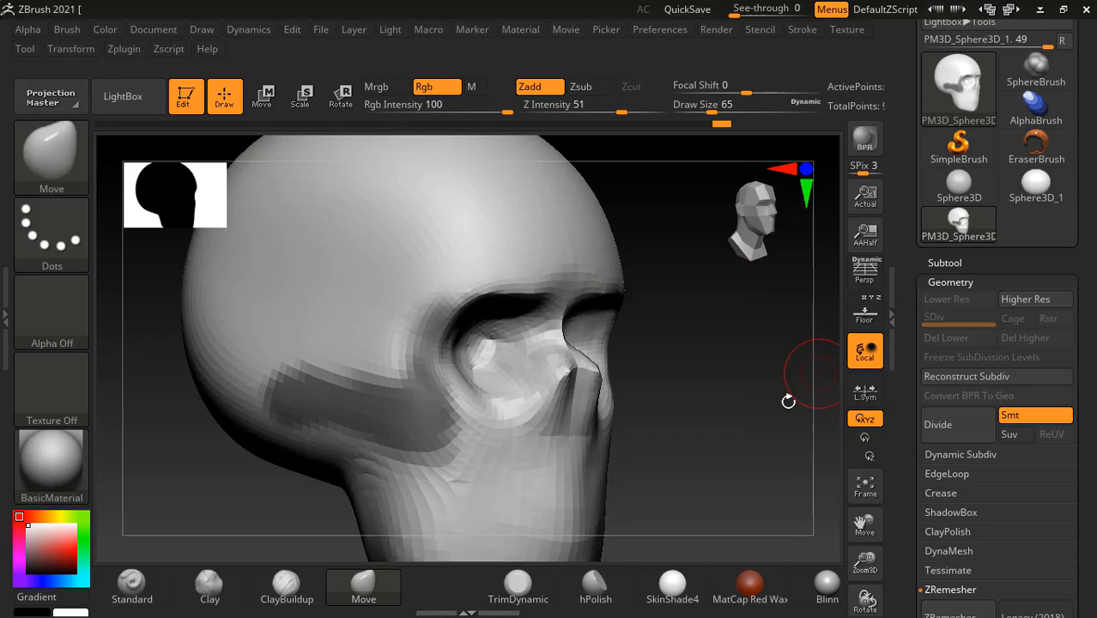
mouse_move(788, 397)
left_mouse_down()
mouse_move(735, 431)
mouse_move(725, 422)
mouse_move(779, 410)
left_mouse_up()
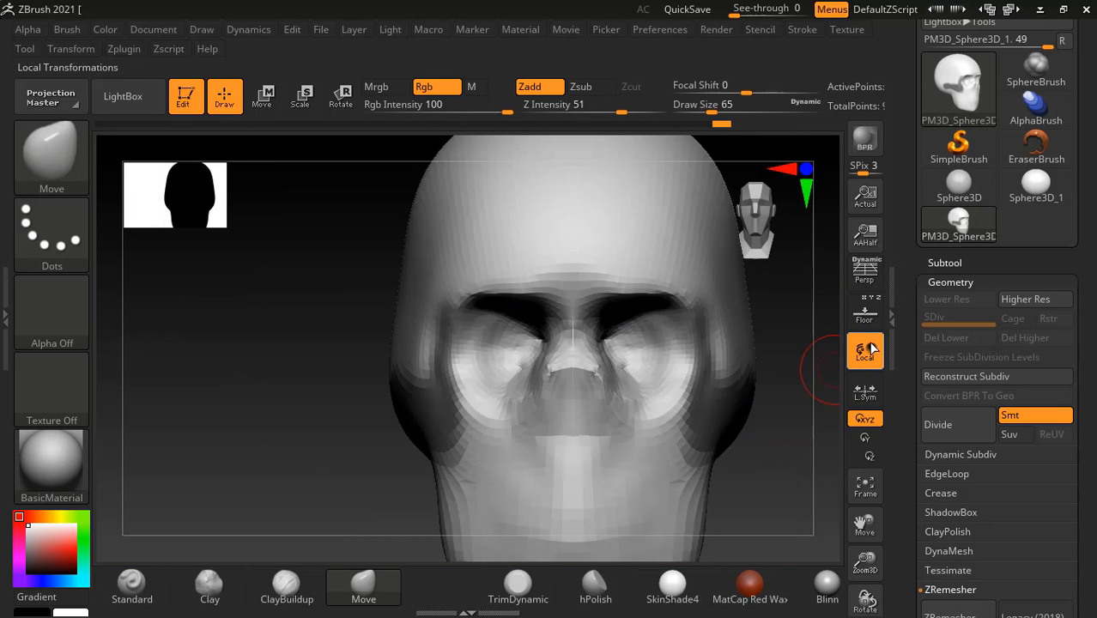
left_click(866, 314)
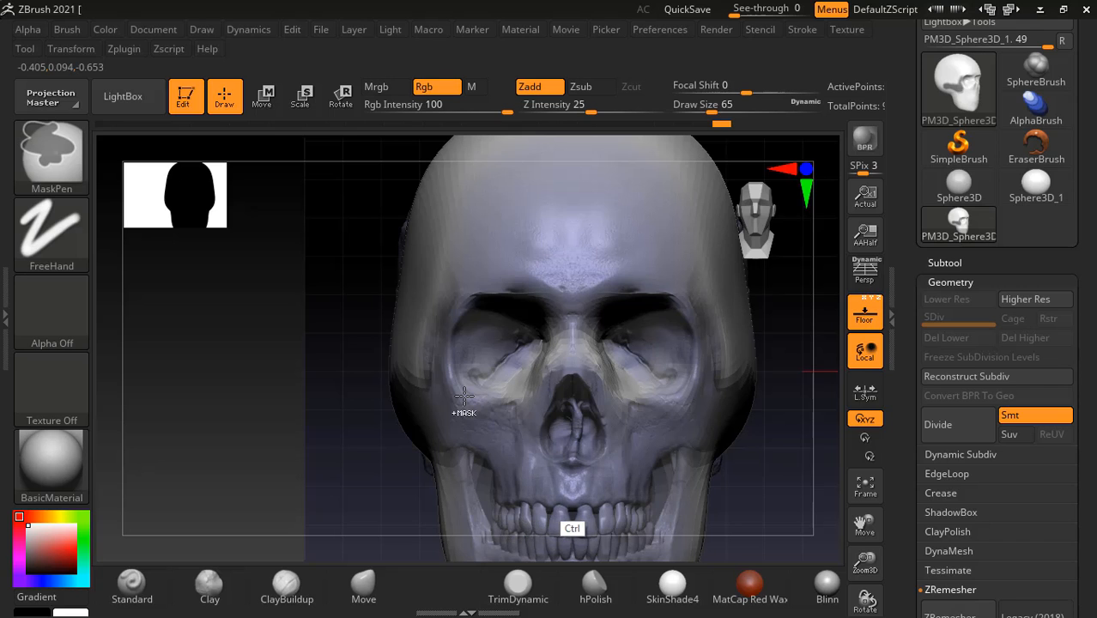
left_click(866, 313)
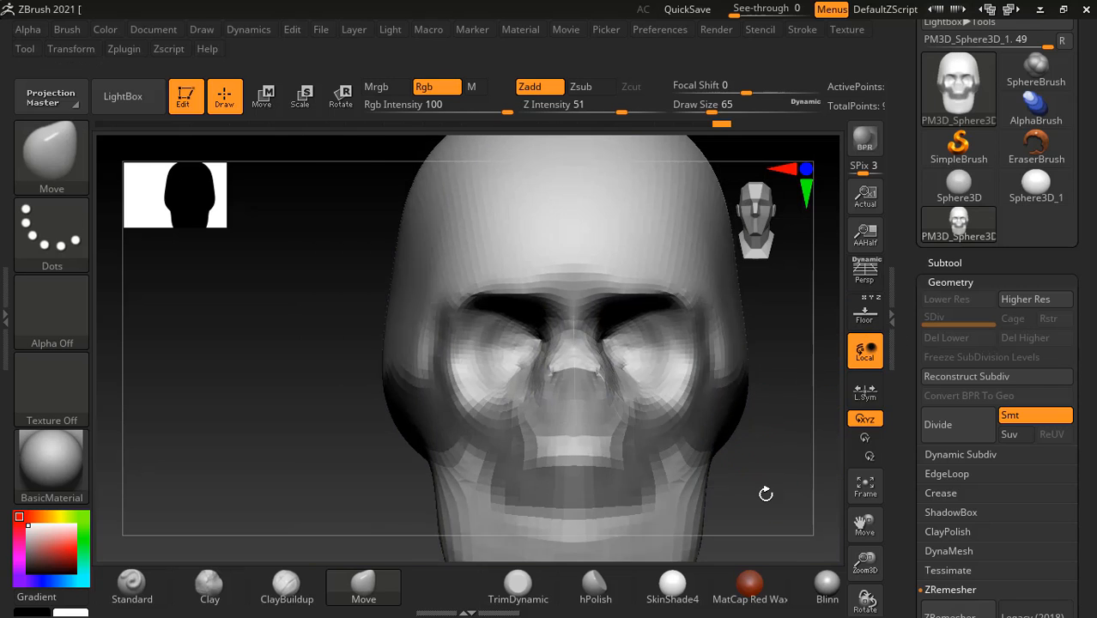
mouse_move(766, 494)
left_mouse_down()
mouse_move(725, 391)
mouse_move(807, 393)
left_mouse_up()
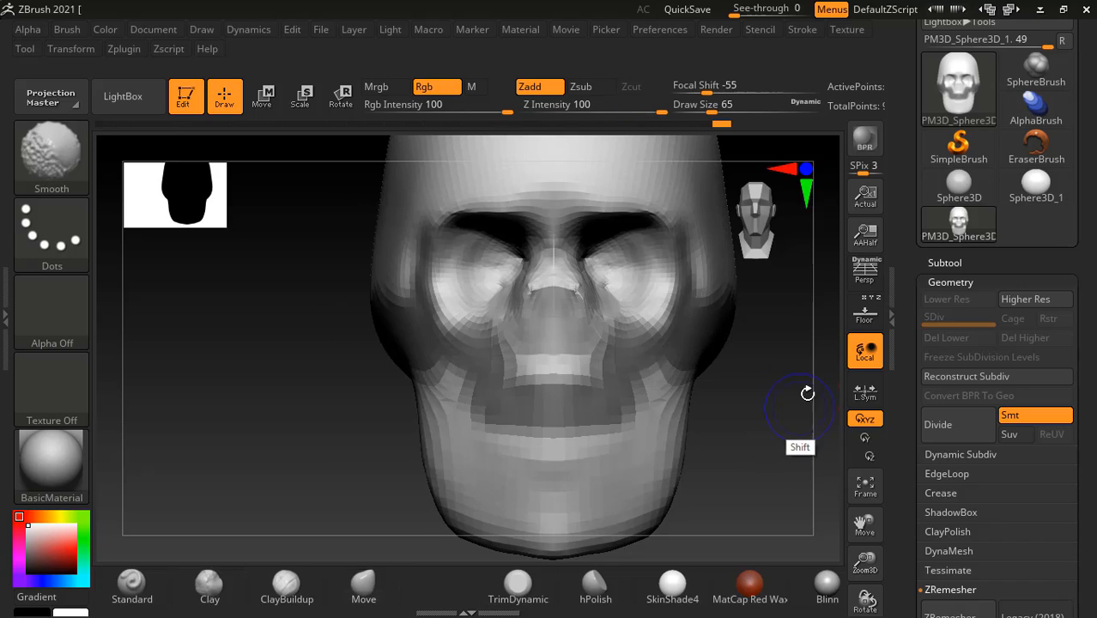
Step: Push the unmasked surface below the cheekbones inward with the Move brush at draw size 154, guided by the references
left_click(866, 313)
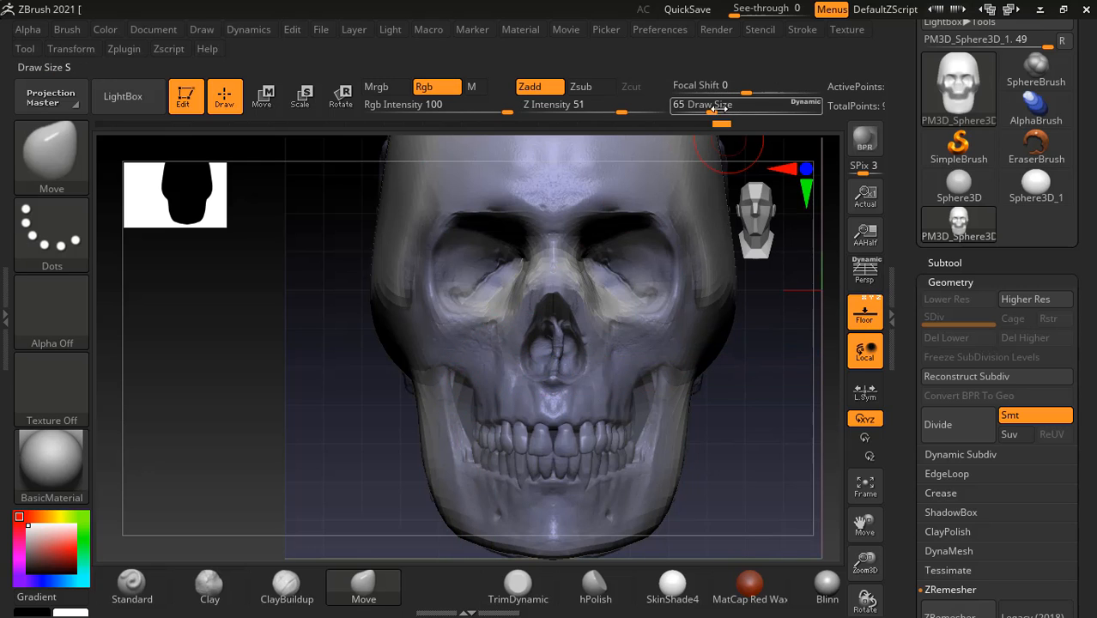
left_click_drag(714, 108, 730, 108)
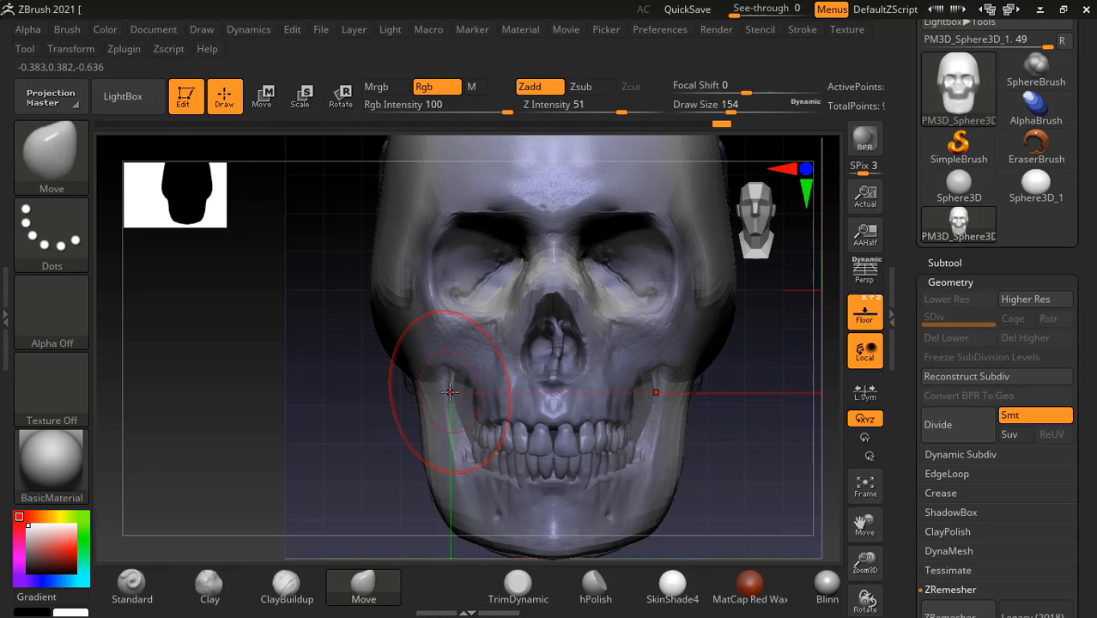
mouse_move(450, 393)
left_mouse_down()
mouse_move(464, 403)
mouse_move(448, 396)
mouse_move(456, 388)
left_mouse_up()
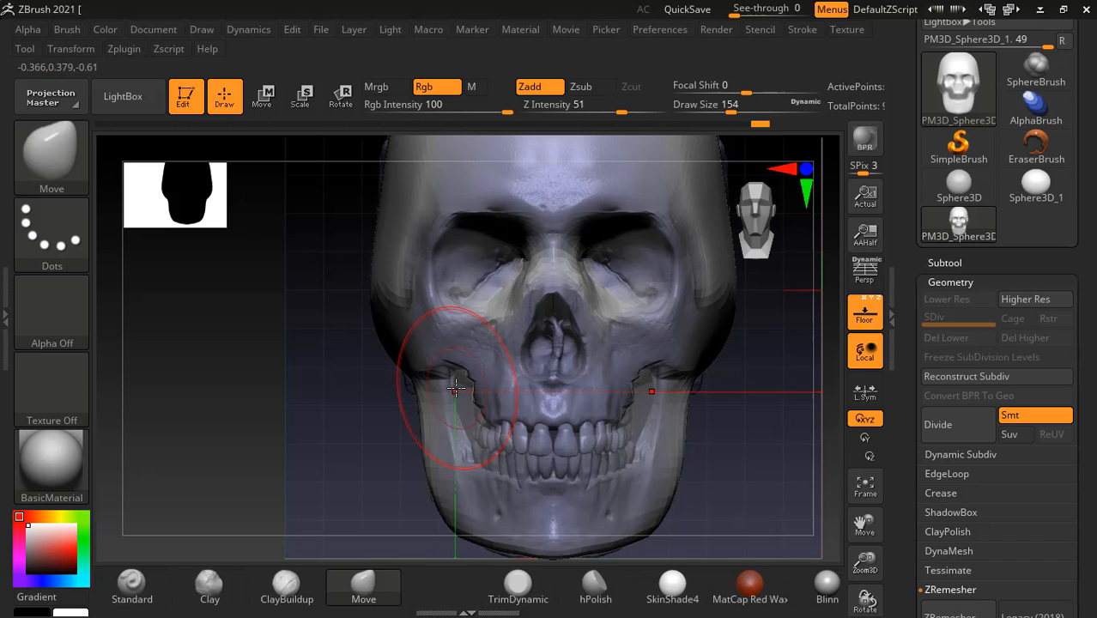
mouse_move(740, 425)
left_mouse_down()
mouse_move(768, 409)
mouse_move(671, 422)
left_mouse_up()
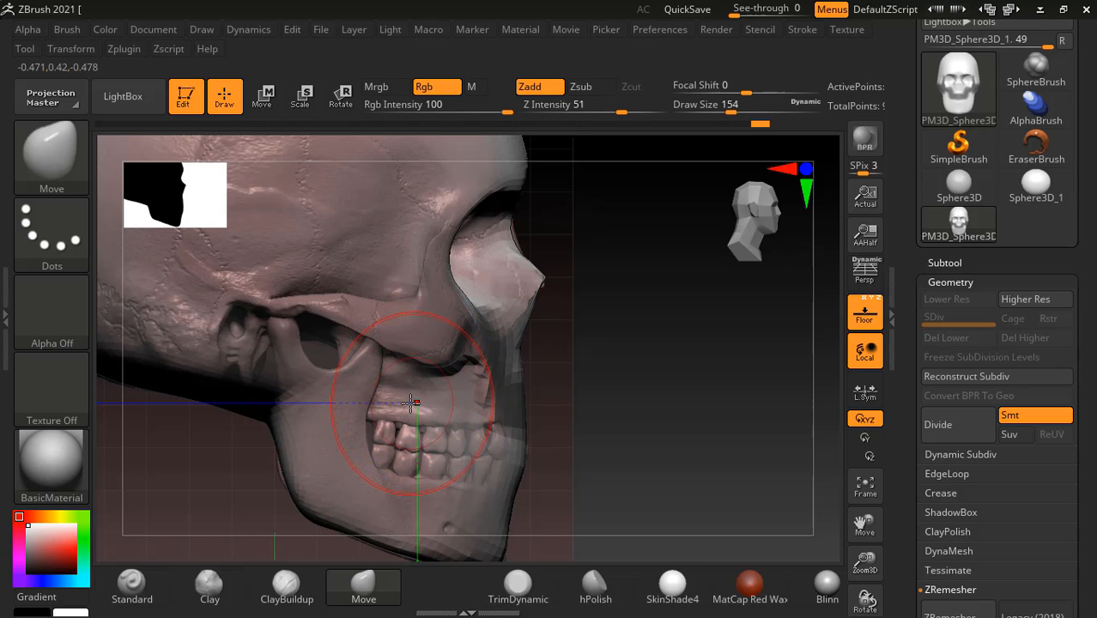
Step: Hide the floor references and clear the mask from the skull
mouse_move(723, 417)
left_mouse_down()
mouse_move(666, 393)
mouse_move(701, 380)
mouse_move(655, 402)
mouse_move(729, 385)
left_mouse_up()
left_click(865, 314)
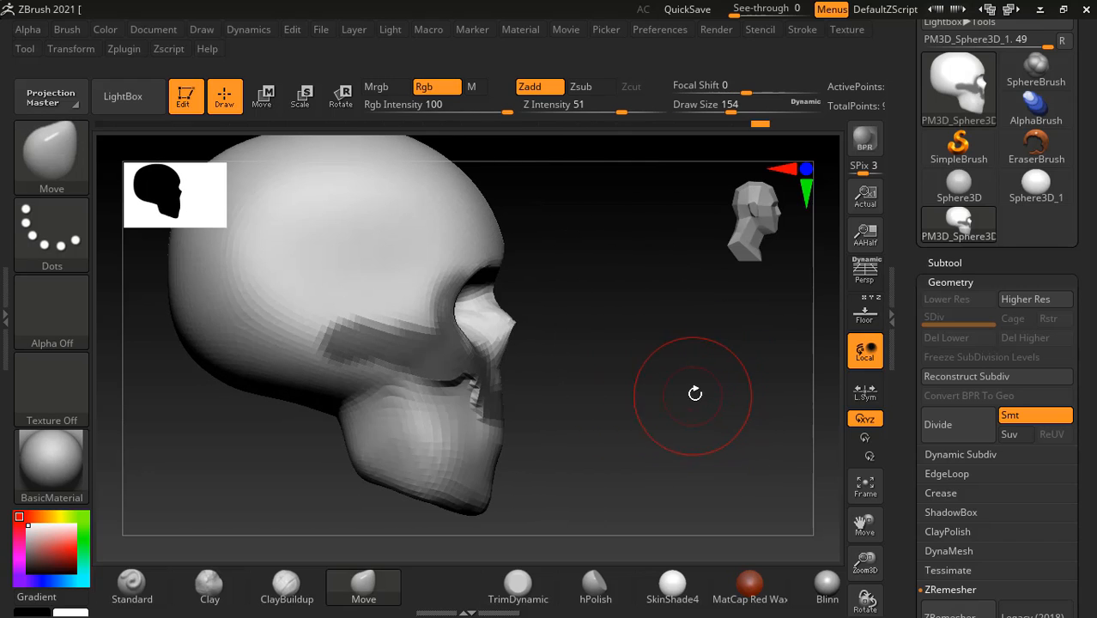
mouse_move(723, 388)
left_mouse_down()
mouse_move(686, 390)
mouse_move(742, 377)
left_mouse_up()
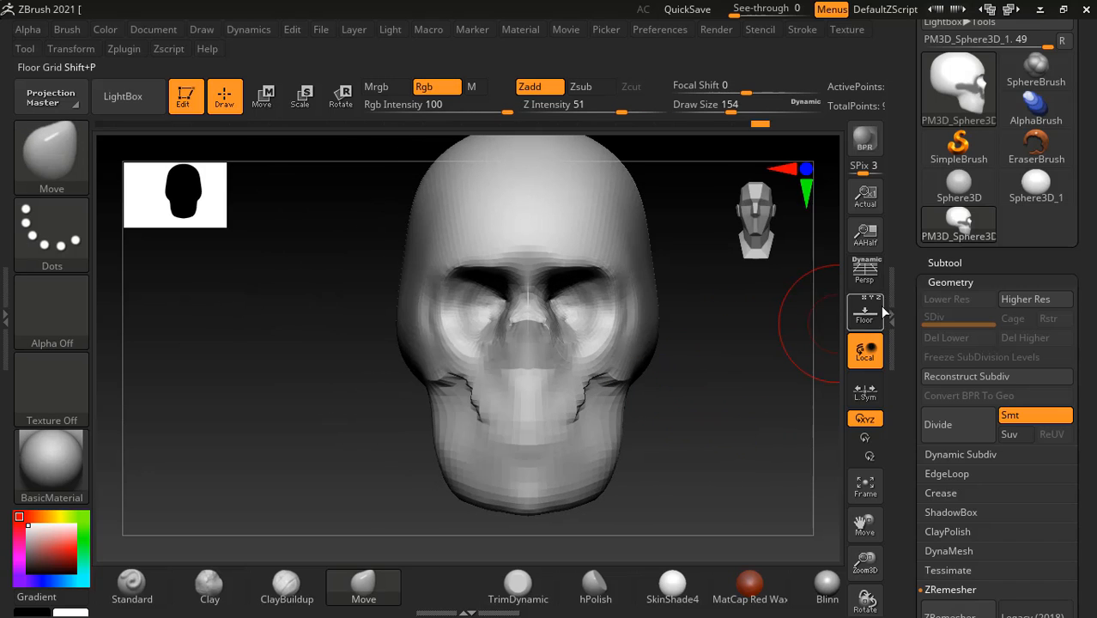
Step: Duplicate the skull subtool, hide the copy and make the original active again
left_click(944, 262)
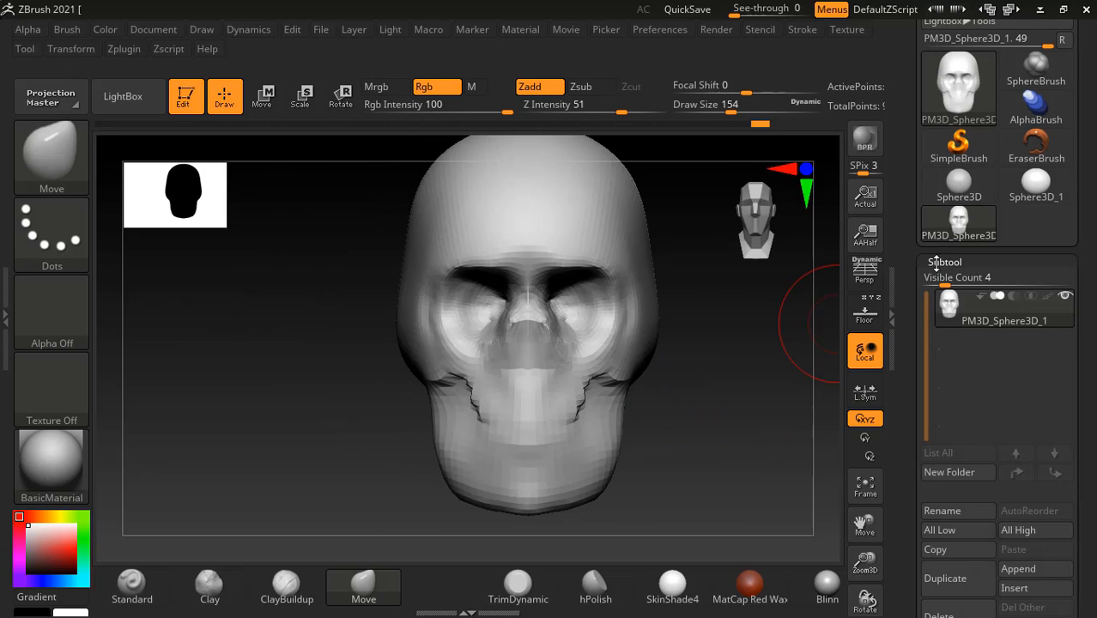
scroll(901, 410, "down", 4)
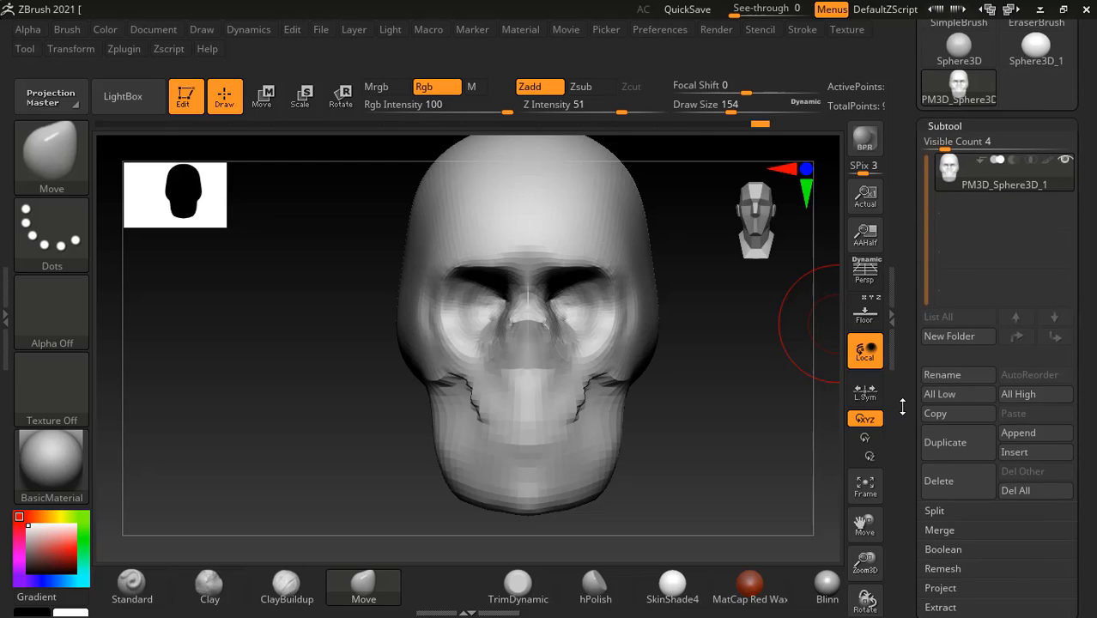
left_click(958, 427)
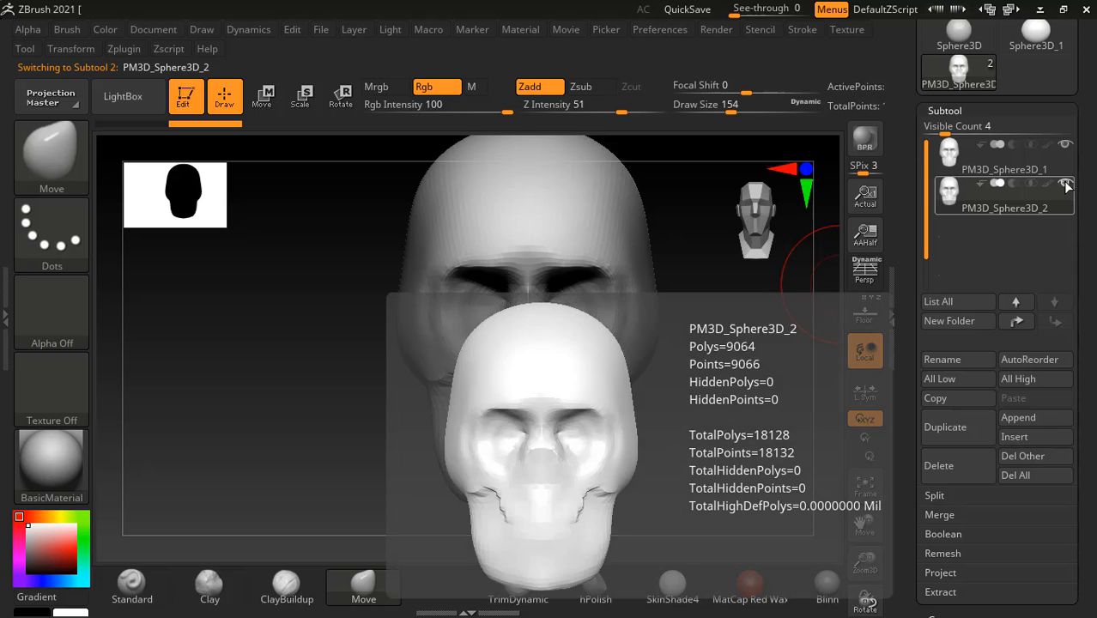
left_click(960, 164)
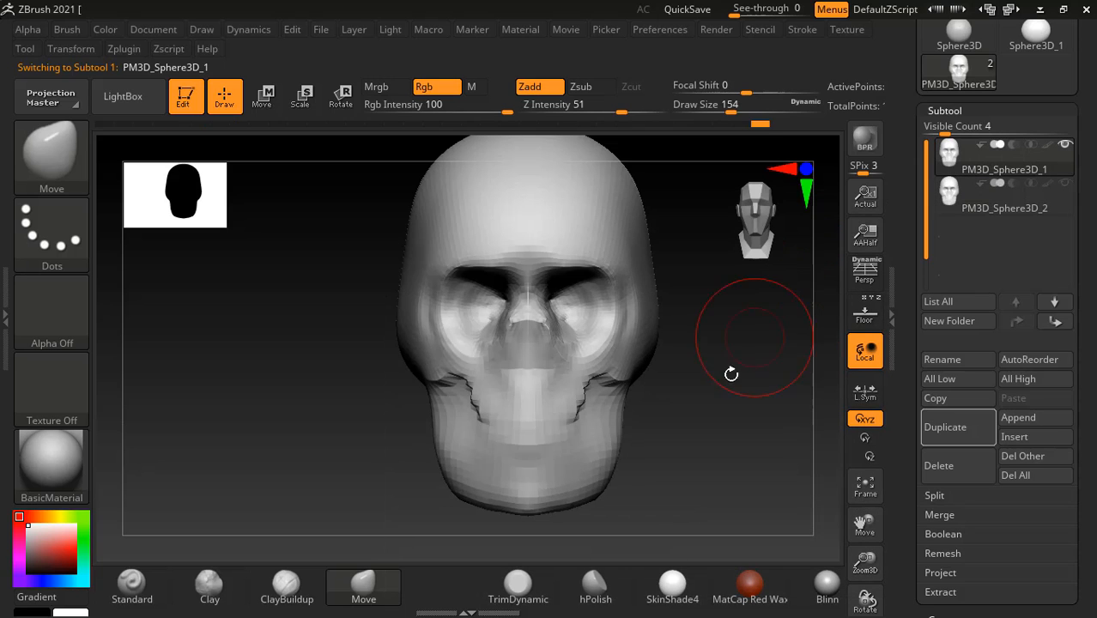
Step: Compare the side profile with the floor reference and choose ClipCurve as the clipping brush
left_click_drag(730, 373, 774, 391)
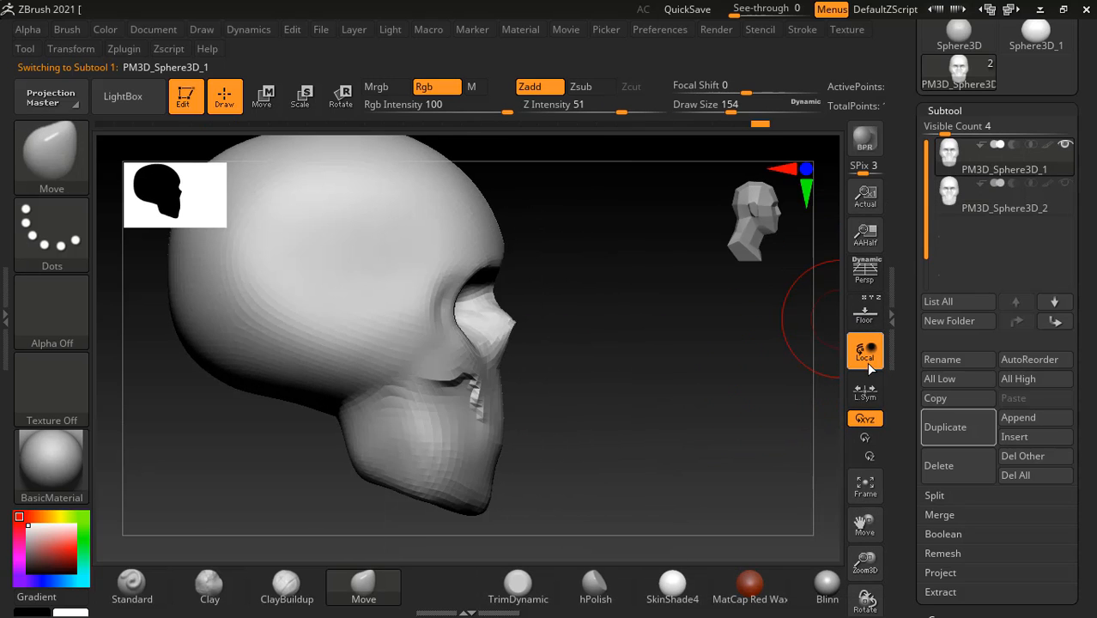
left_click(865, 315)
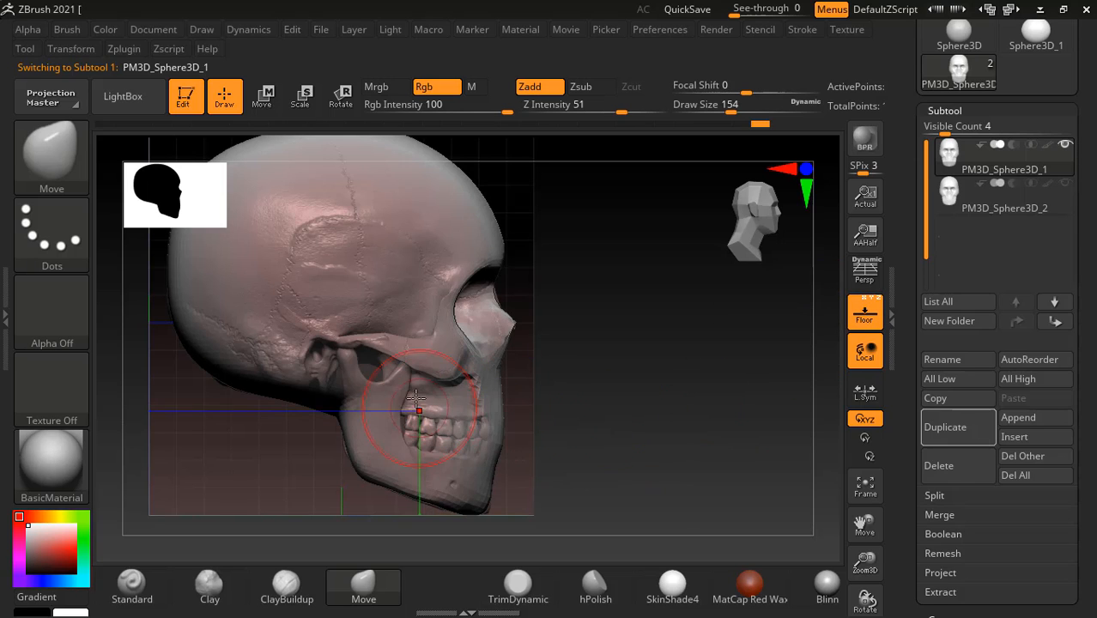
left_click(60, 150)
left_click(59, 150)
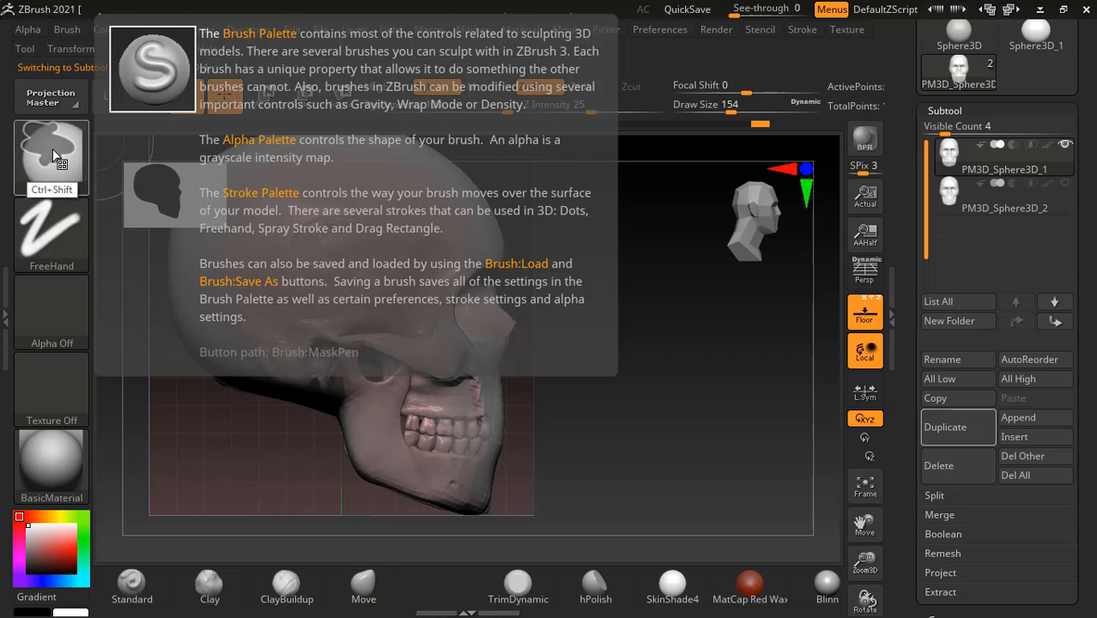
left_click(59, 143, "ctrl+shift")
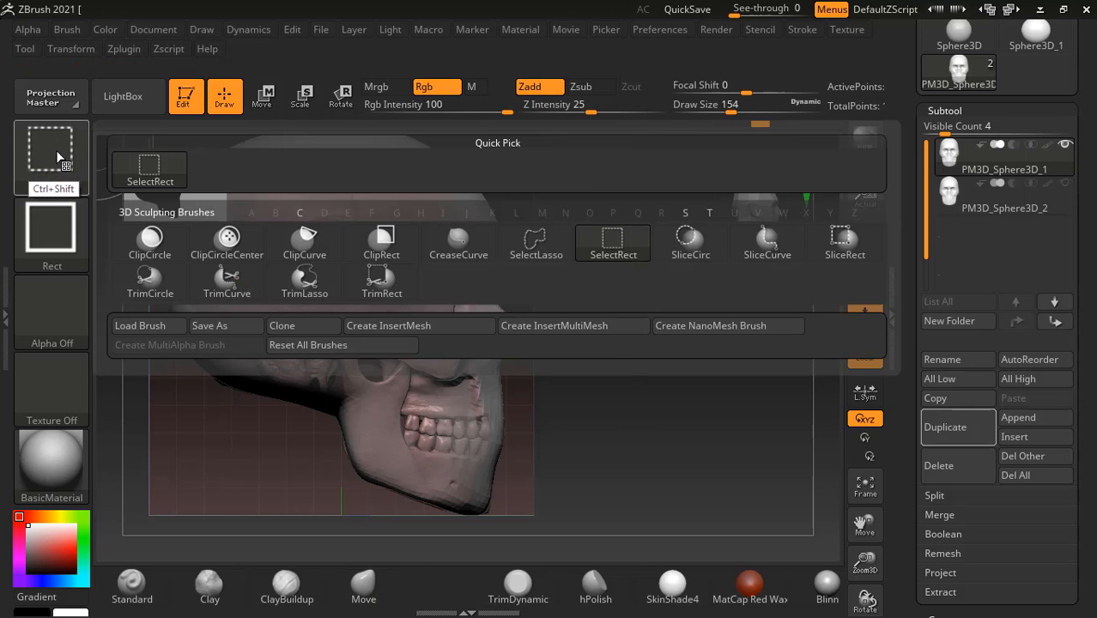
mouse_move(319, 253)
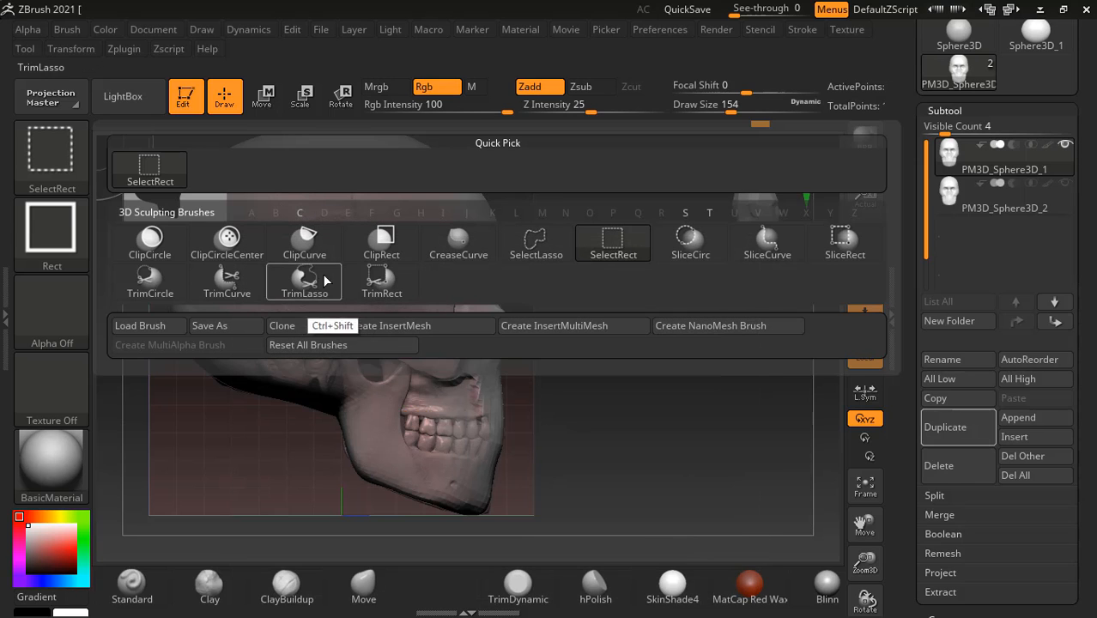
left_click(326, 259, "ctrl+shift")
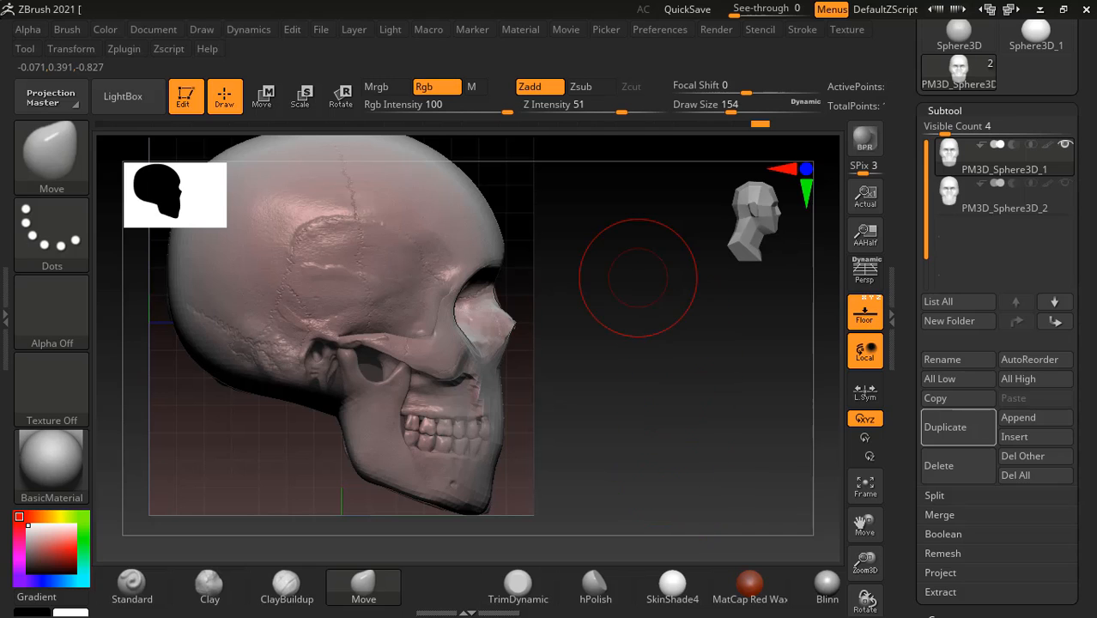
left_click(865, 313)
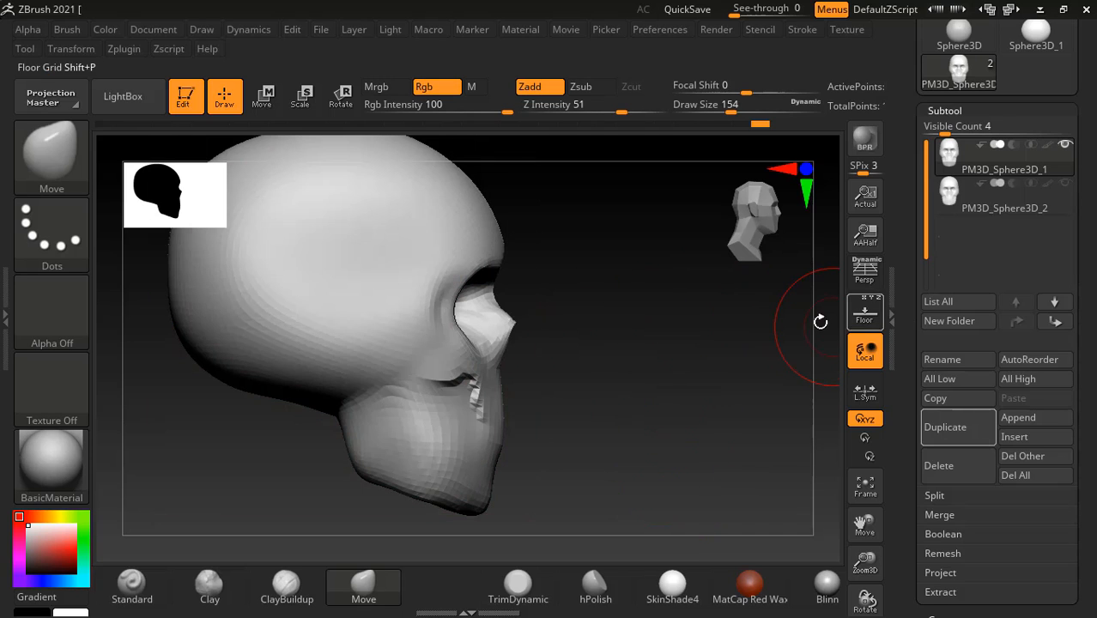
Step: Try a ClipCurve cut across the jaw from the back of the skull to the front, and undo it
key("ctrl+shift")
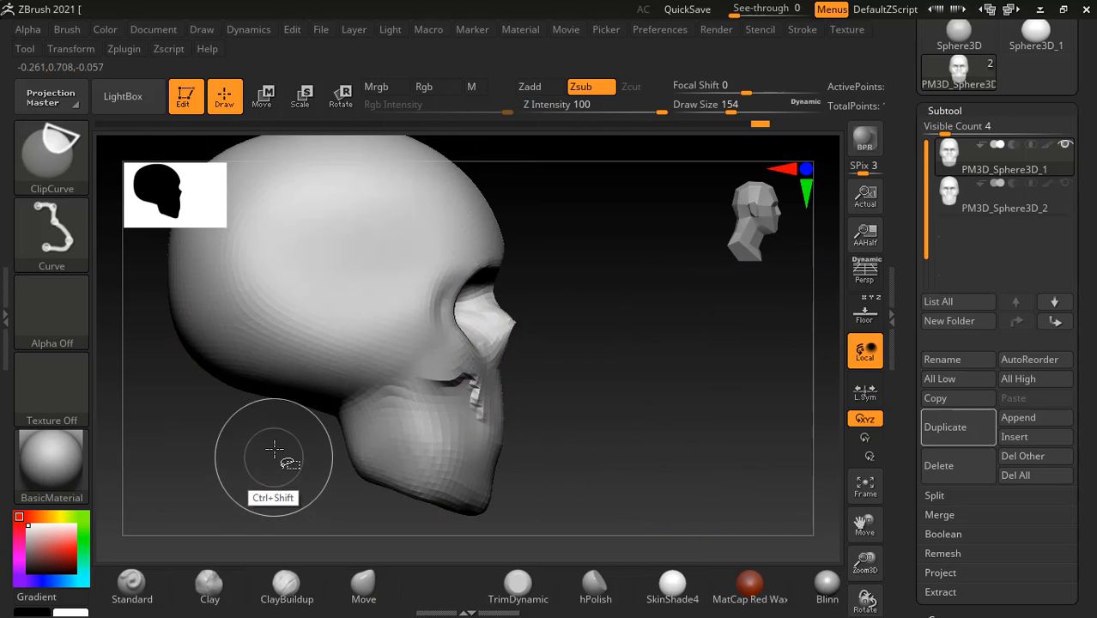
mouse_move(275, 449)
left_mouse_down("ctrl+shift")
mouse_move(494, 442)
mouse_move(693, 411)
mouse_move(601, 390)
left_mouse_up("ctrl+shift")
mouse_move(712, 390)
left_mouse_down()
mouse_move(685, 412)
mouse_move(701, 382)
mouse_move(670, 395)
left_mouse_up()
key("ctrl+z")
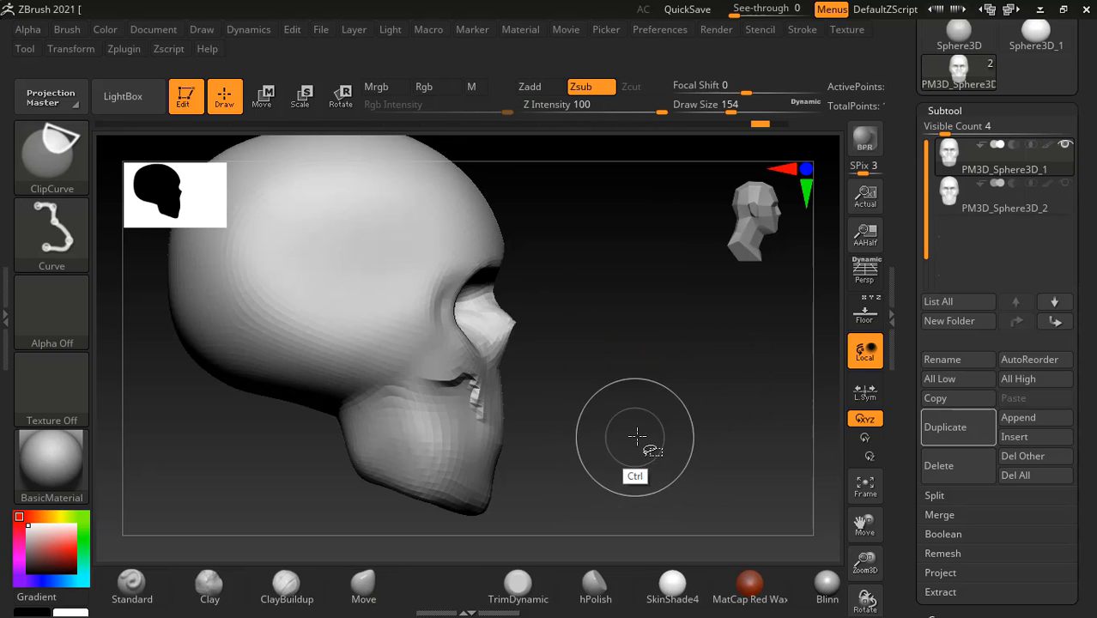
Step: Clip off the lower part of the jaw with a straight ClipCurve line running from the front to the back
mouse_move(653, 416)
left_mouse_down("ctrl+shift")
mouse_move(642, 482)
mouse_move(399, 395)
mouse_move(311, 423)
mouse_move(282, 418)
left_mouse_up("ctrl+shift")
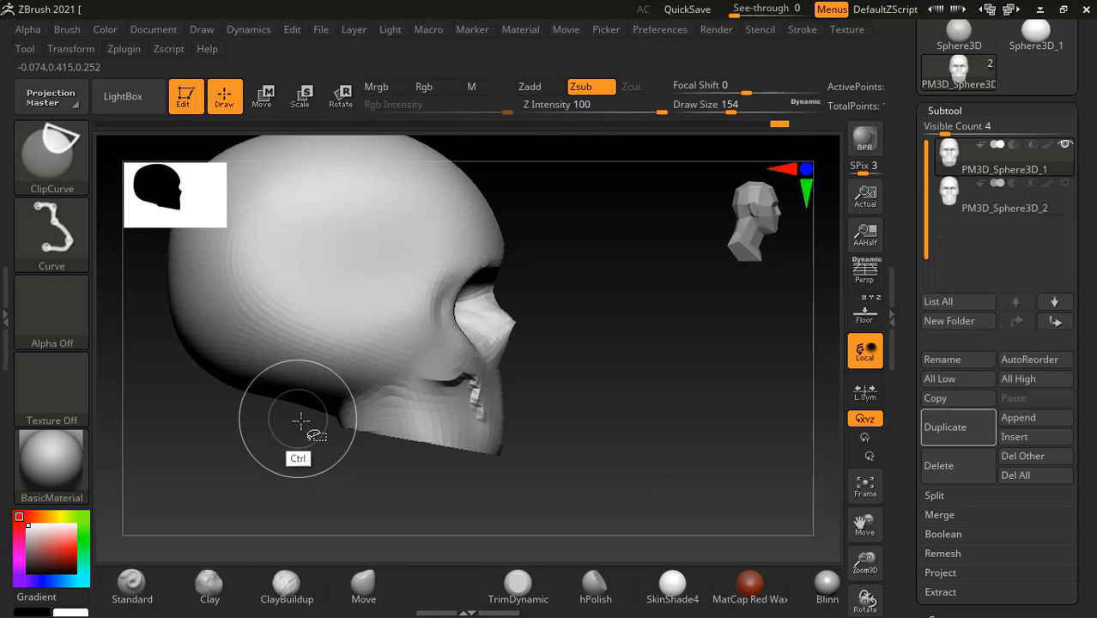
left_click_drag(554, 441, 647, 427)
mouse_move(683, 399)
left_mouse_down()
mouse_move(722, 405)
mouse_move(693, 404)
left_mouse_up()
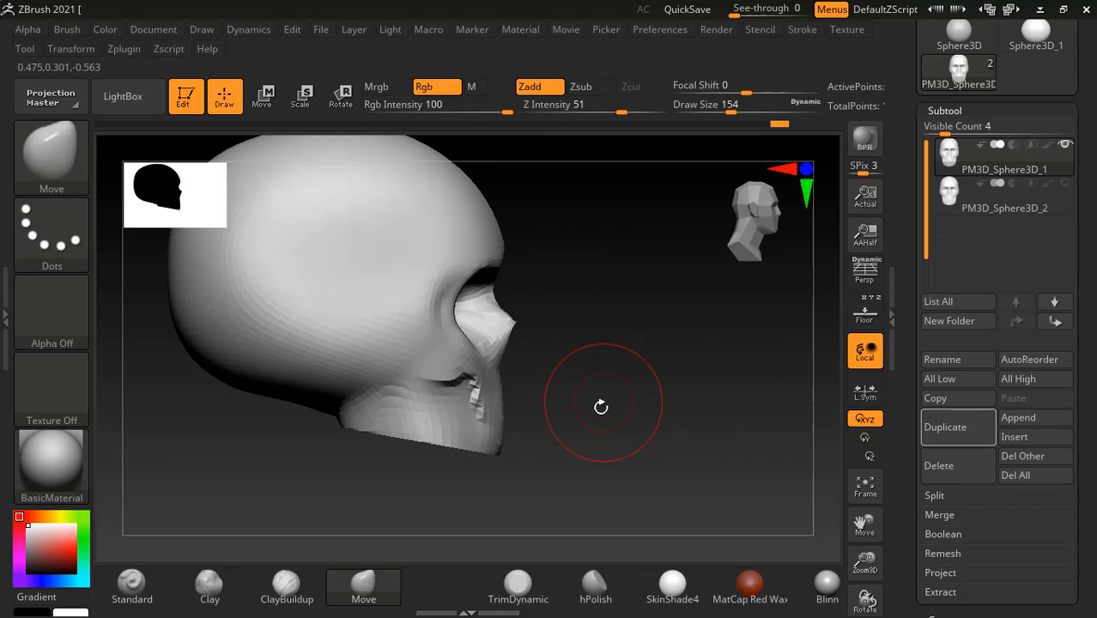
left_click_drag(601, 407, 657, 378, "alt")
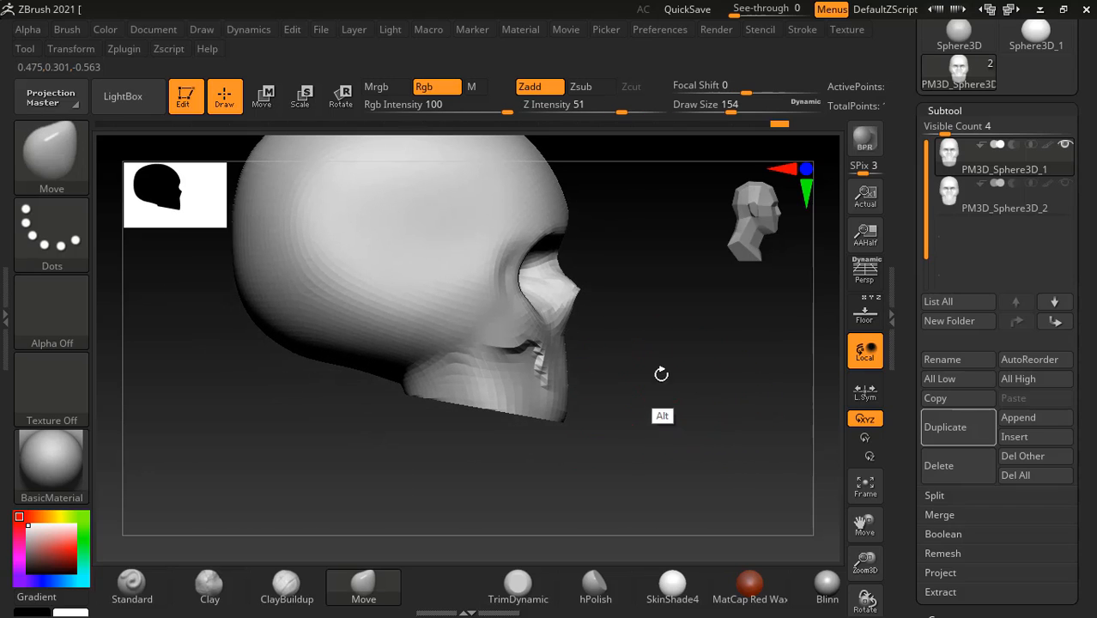
Step: Clip away the remaining lower jaw with ClipCurve, following the side reference above the upper teeth and around the jaw joint
left_click(869, 318)
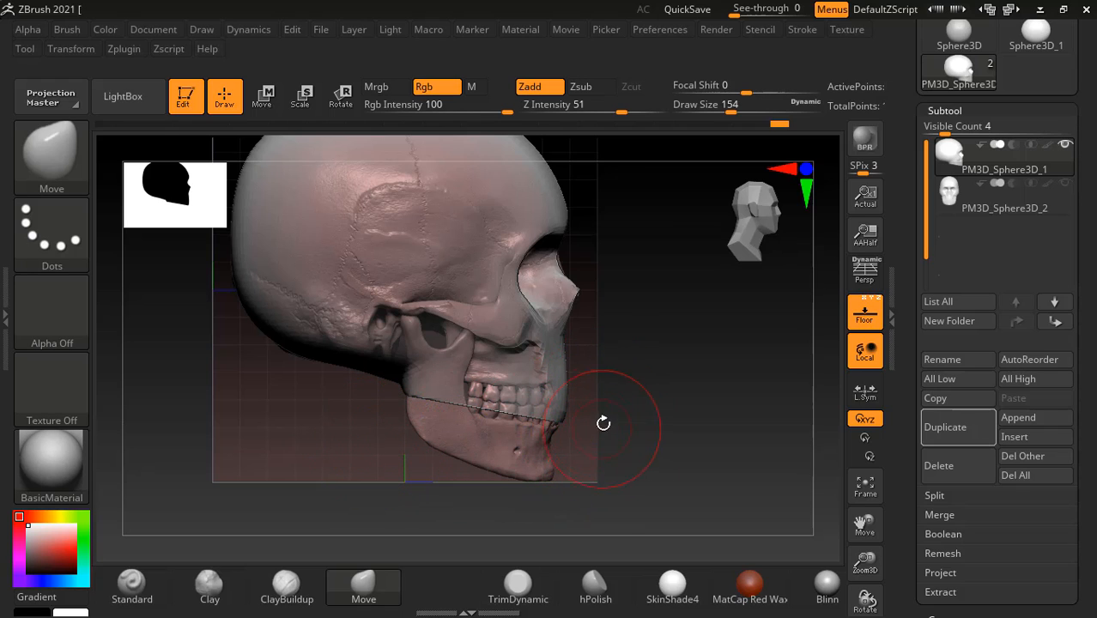
key("ctrl+shift")
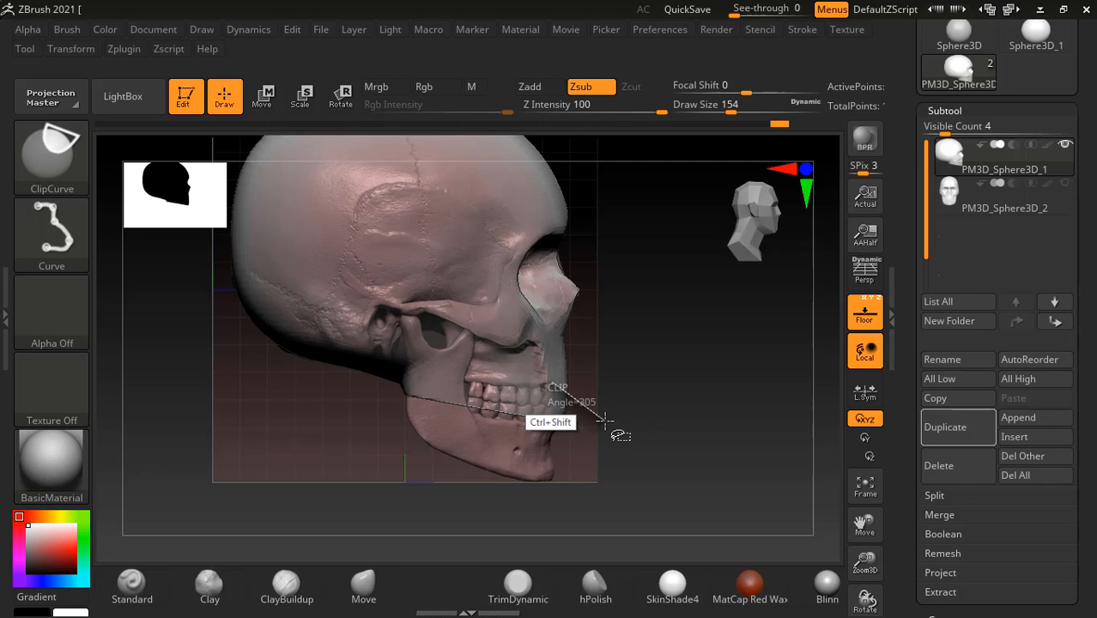
left_click_drag(605, 421, 606, 420, "ctrl+shift")
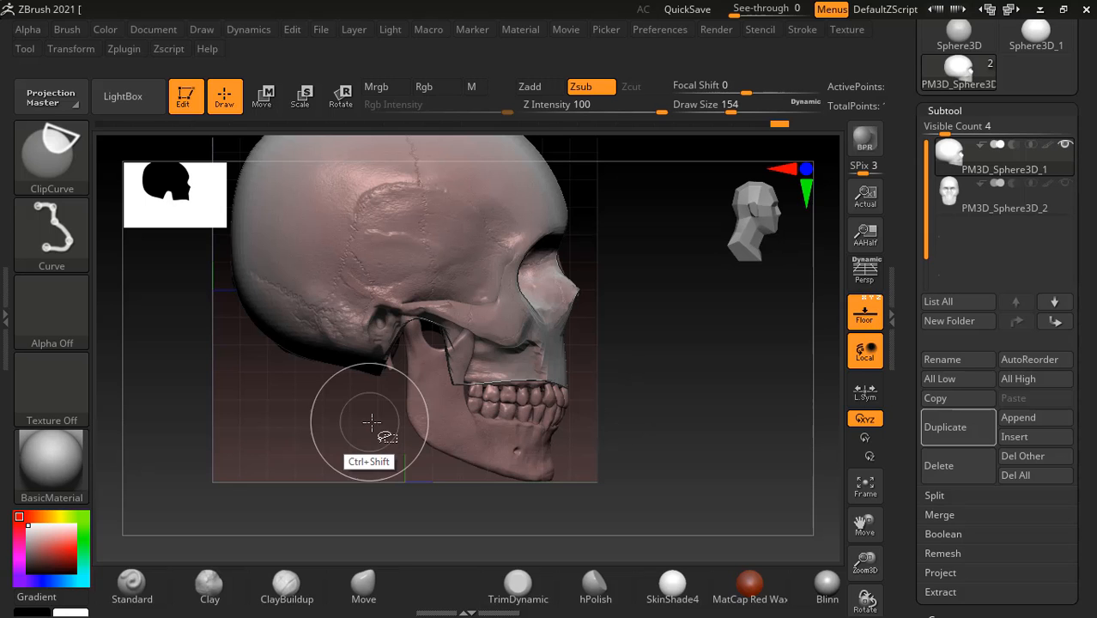
left_click(866, 313)
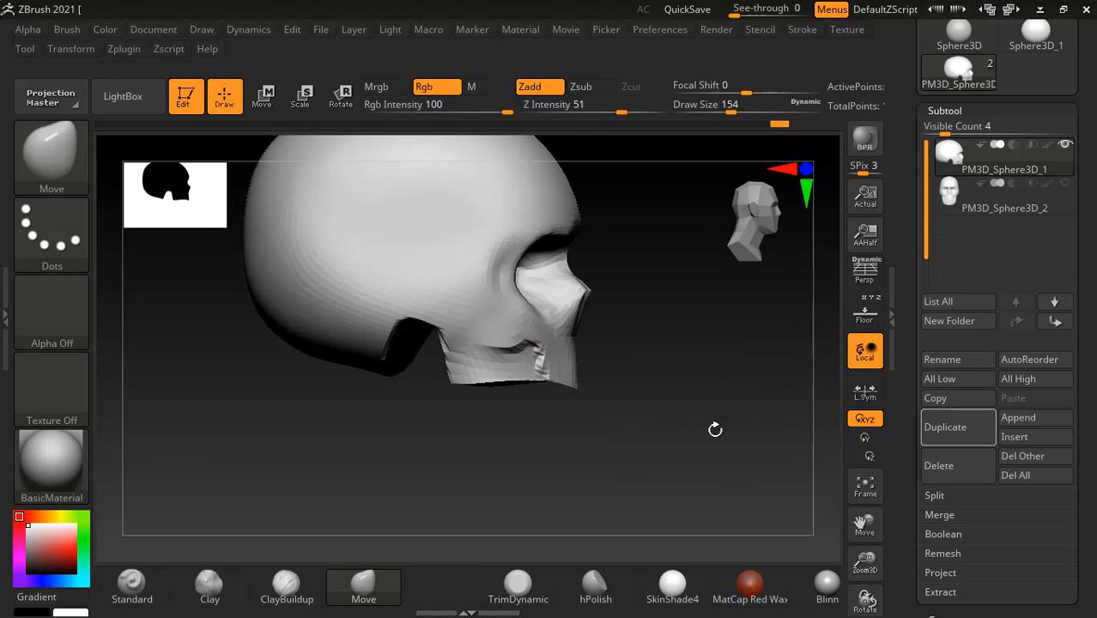
mouse_move(713, 431)
left_mouse_down()
mouse_move(675, 429)
mouse_move(672, 403)
mouse_move(706, 421)
left_mouse_up()
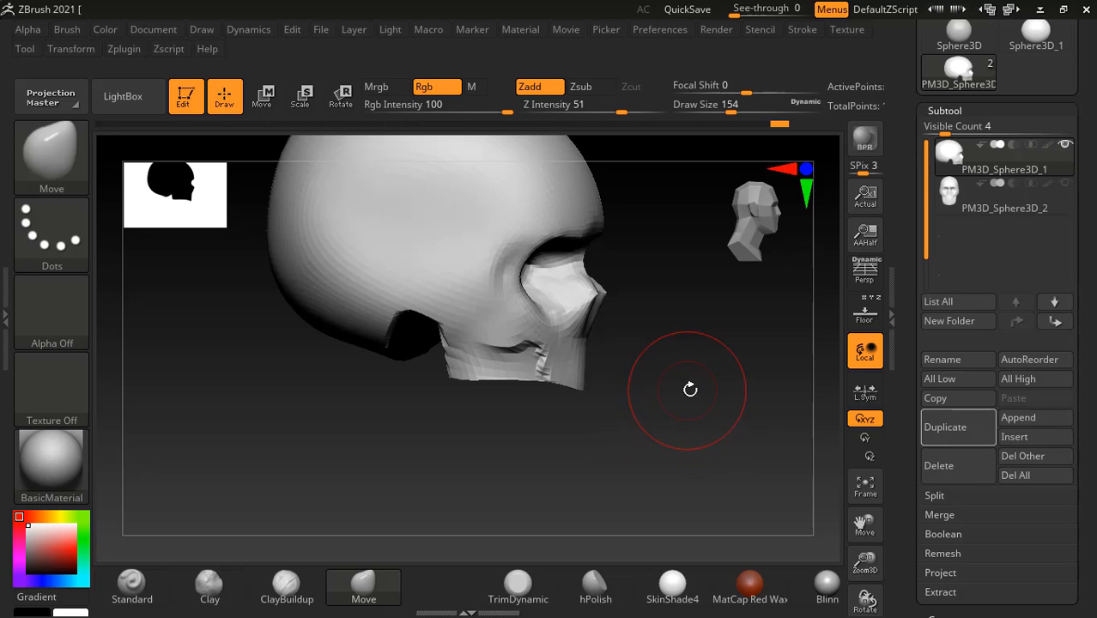
left_click_drag(731, 395, 797, 391)
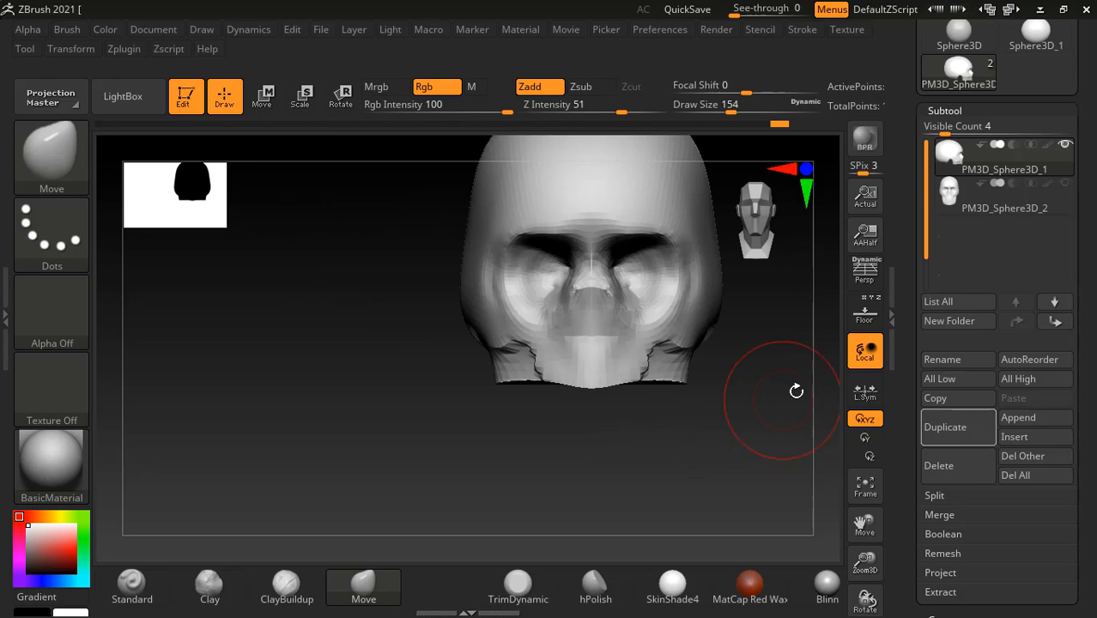
Step: Mask the zygomatic arch, cheekbone and upper jaw along the side reference at draw size 68
left_click(862, 319)
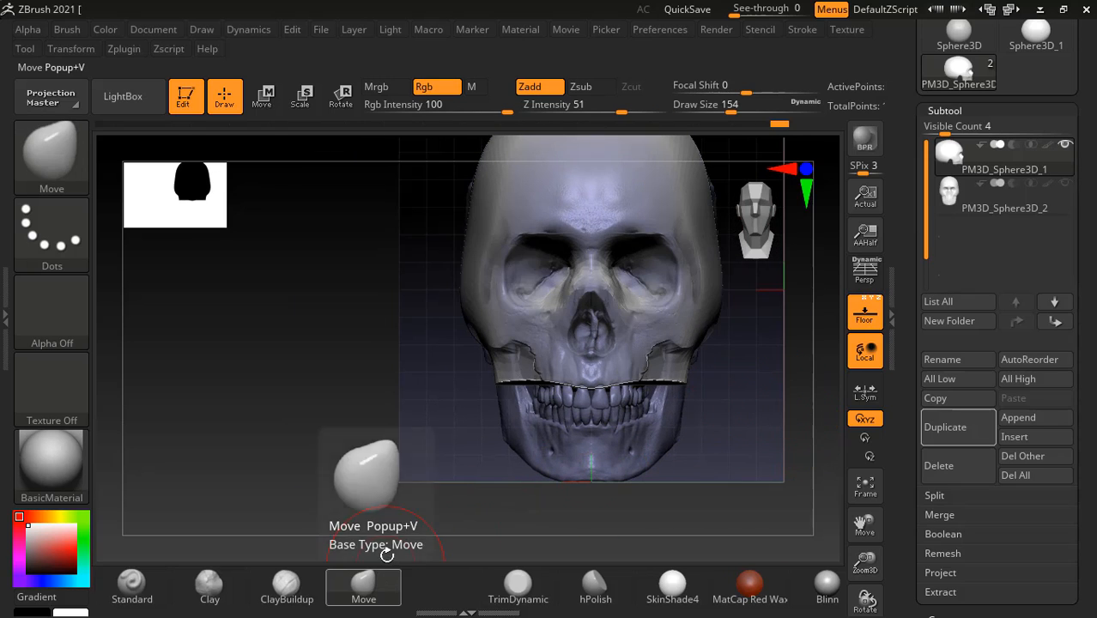
left_click_drag(723, 414, 612, 396, "alt")
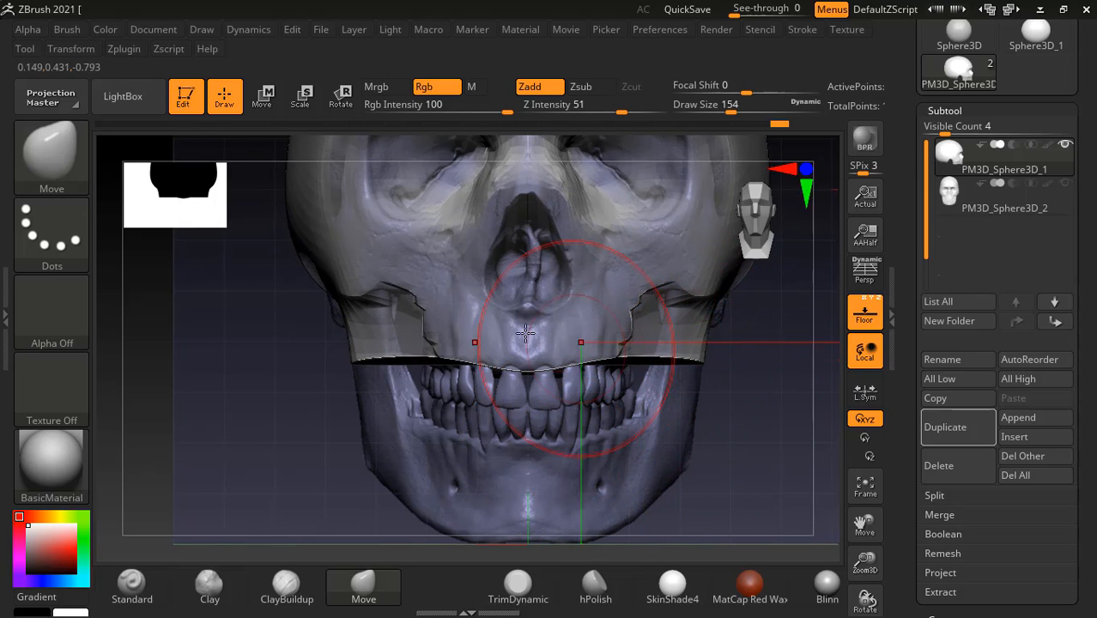
mouse_move(289, 377)
left_mouse_down("shift")
mouse_move(473, 363)
mouse_move(695, 398)
mouse_move(737, 421)
mouse_move(679, 466)
mouse_move(666, 415)
mouse_move(582, 340)
left_mouse_up("shift")
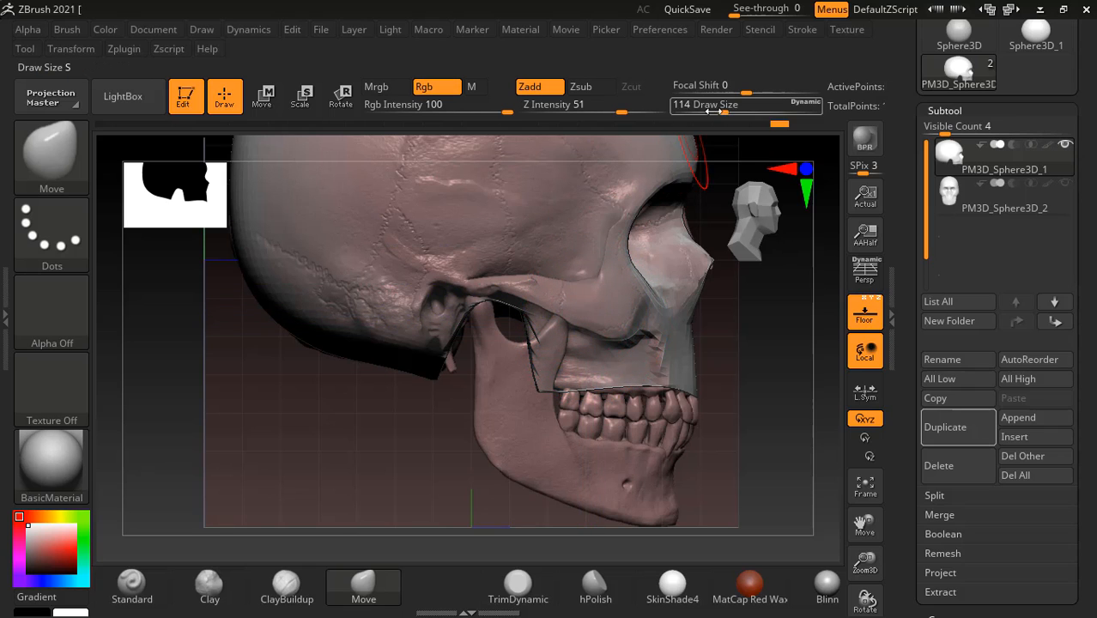
left_click_drag(725, 108, 712, 107)
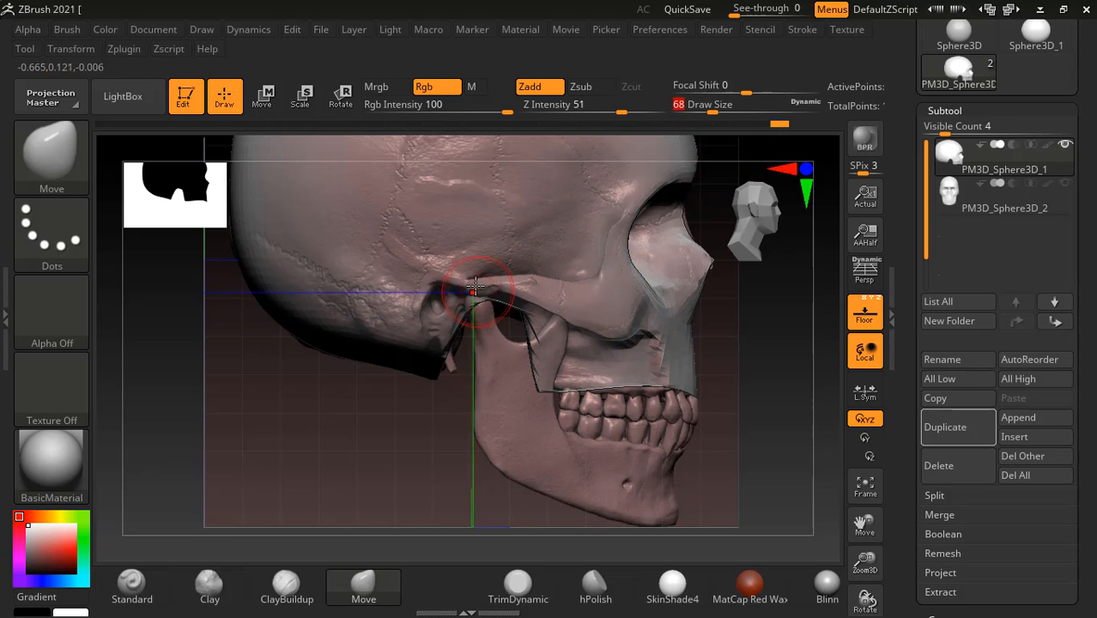
key("ctrl")
left_click_drag(478, 283, 552, 292, "ctrl")
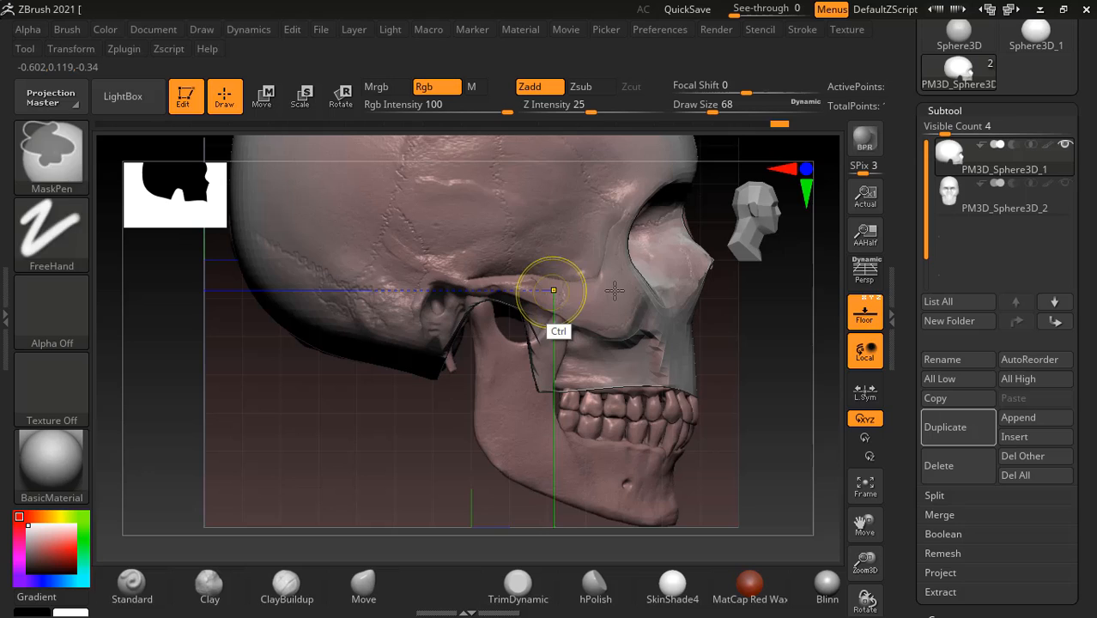
left_click(865, 316)
left_click(865, 314)
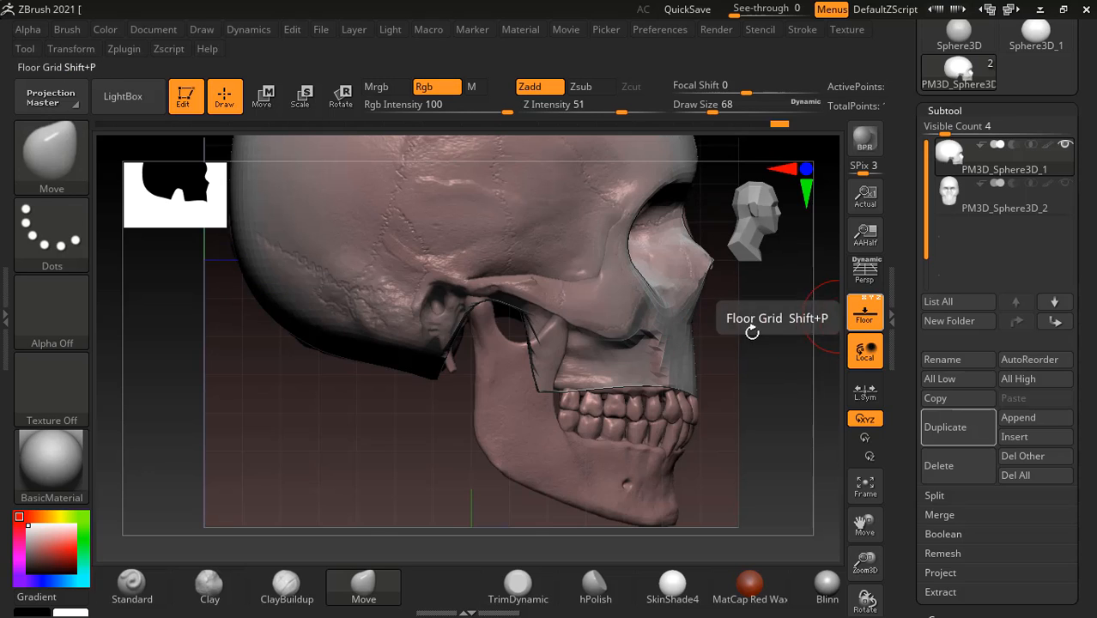
key("ctrl")
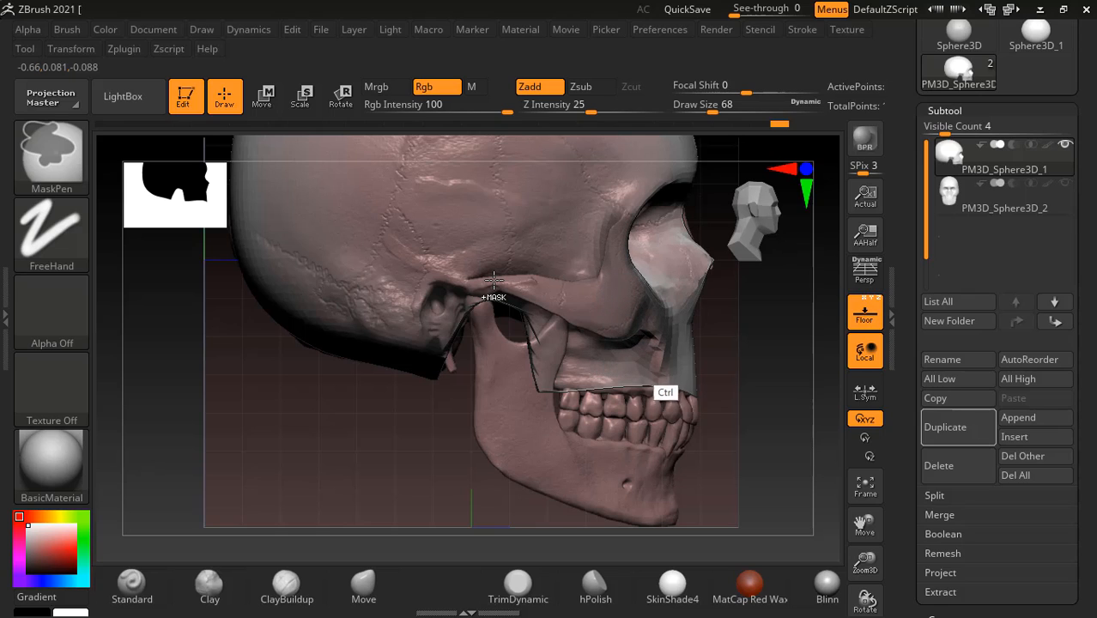
Step: Complete the mask over the front of the cheekbones and upper jaw, using the front reference, and hide the references
left_click_drag(733, 369, 537, 421)
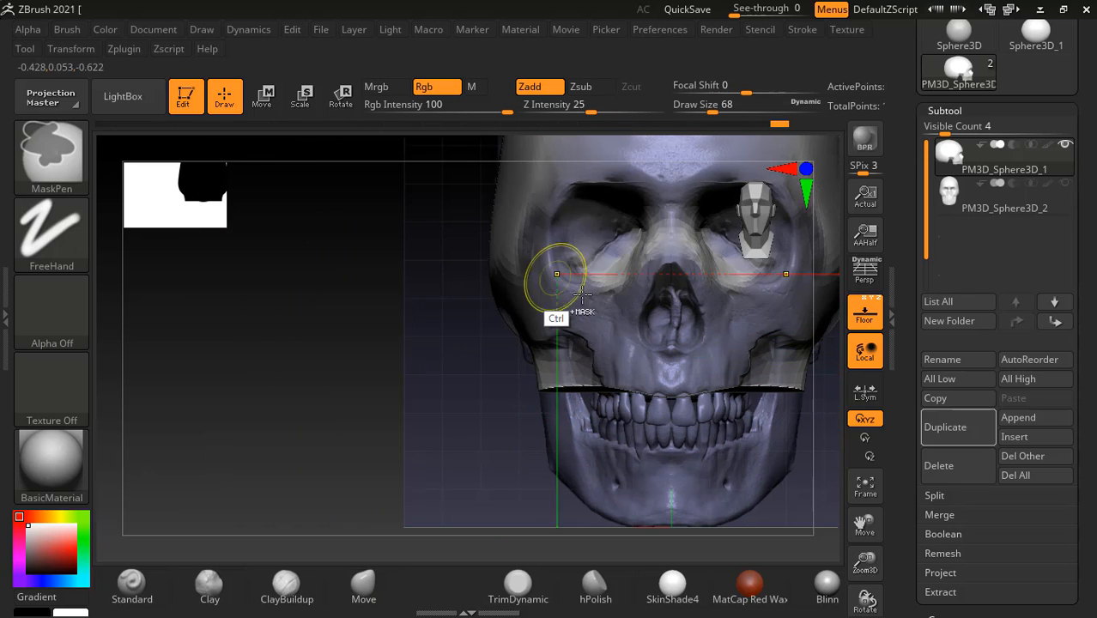
left_click_drag(412, 423, 824, 305)
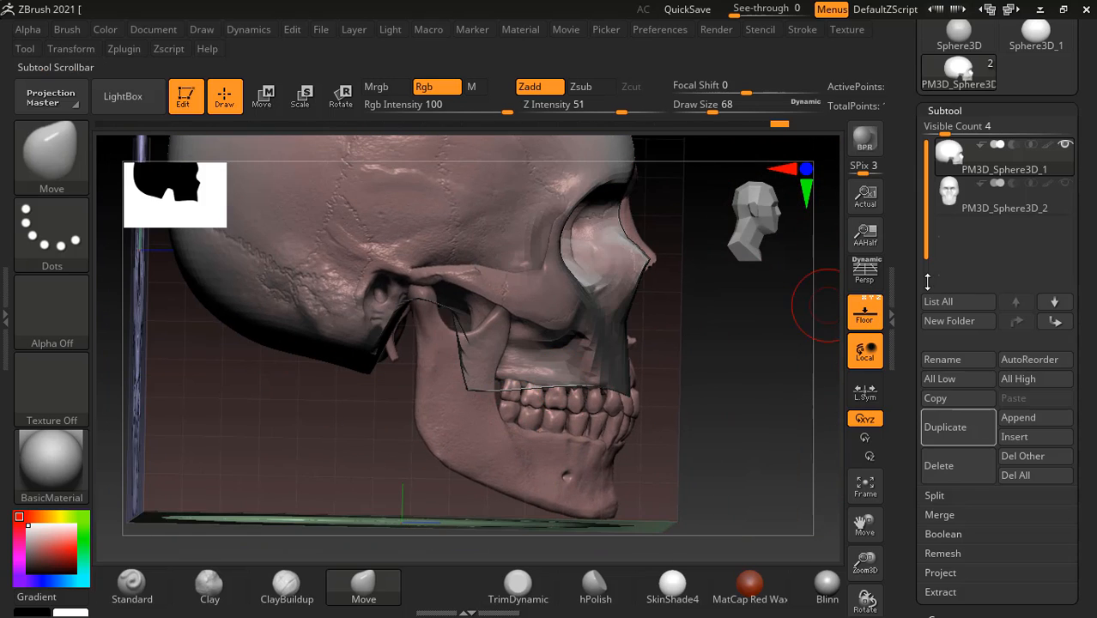
left_click(865, 313)
key("ctrl")
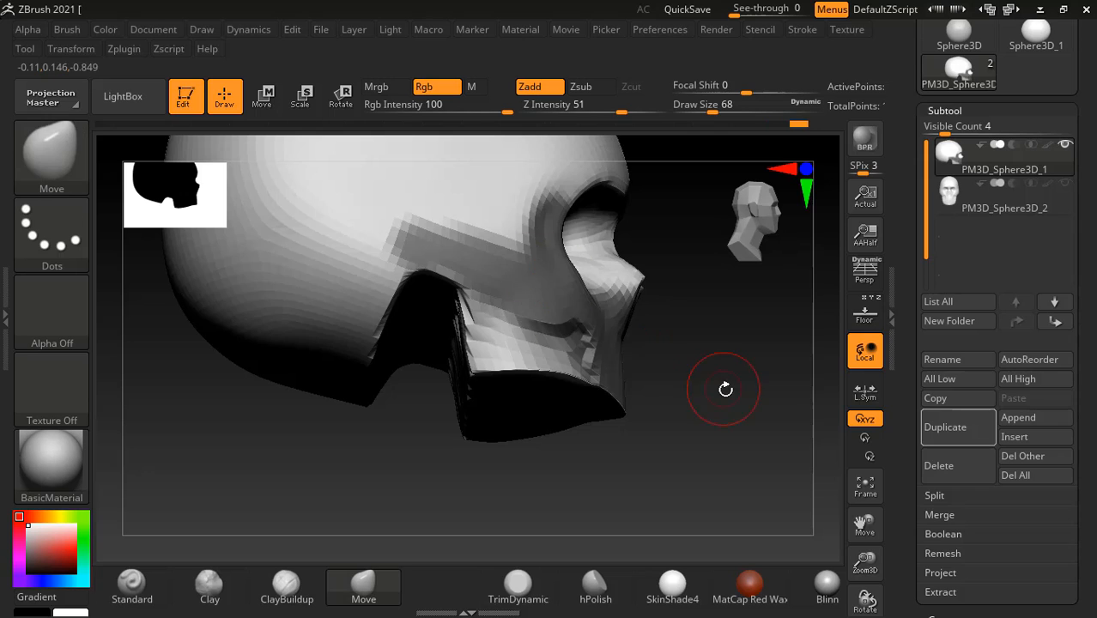
Step: Push the unmasked lower corners below the cheekbones inward with the Move brush, enlarged to draw size 164, against the front reference
mouse_move(725, 388)
left_mouse_down()
mouse_move(575, 466)
mouse_move(834, 356)
left_mouse_up()
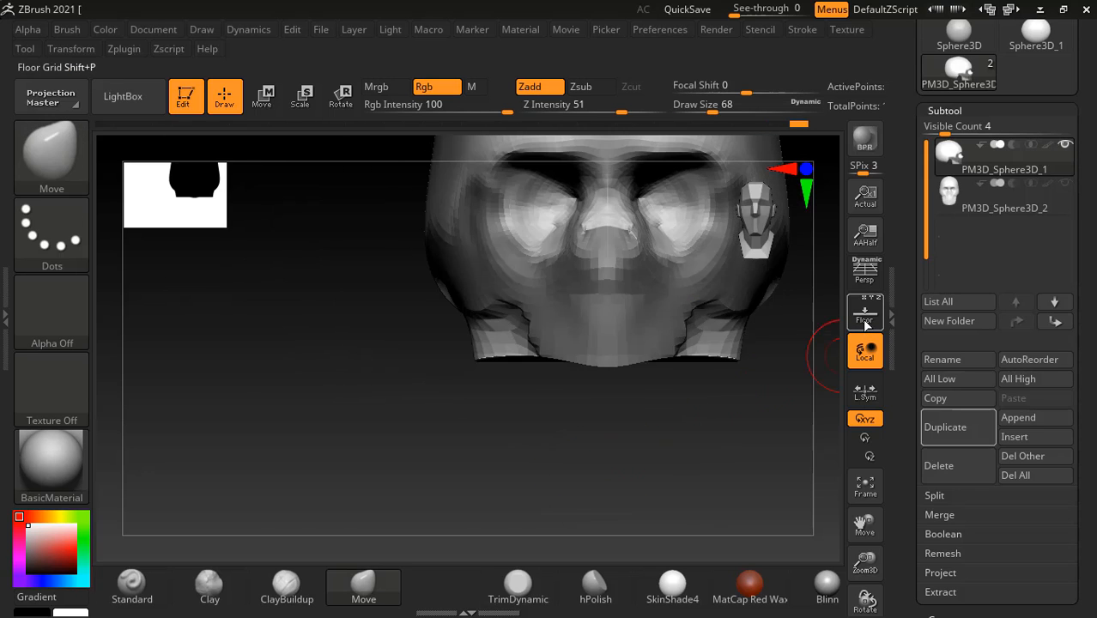
left_click(866, 312)
left_click_drag(764, 411, 639, 422, "alt")
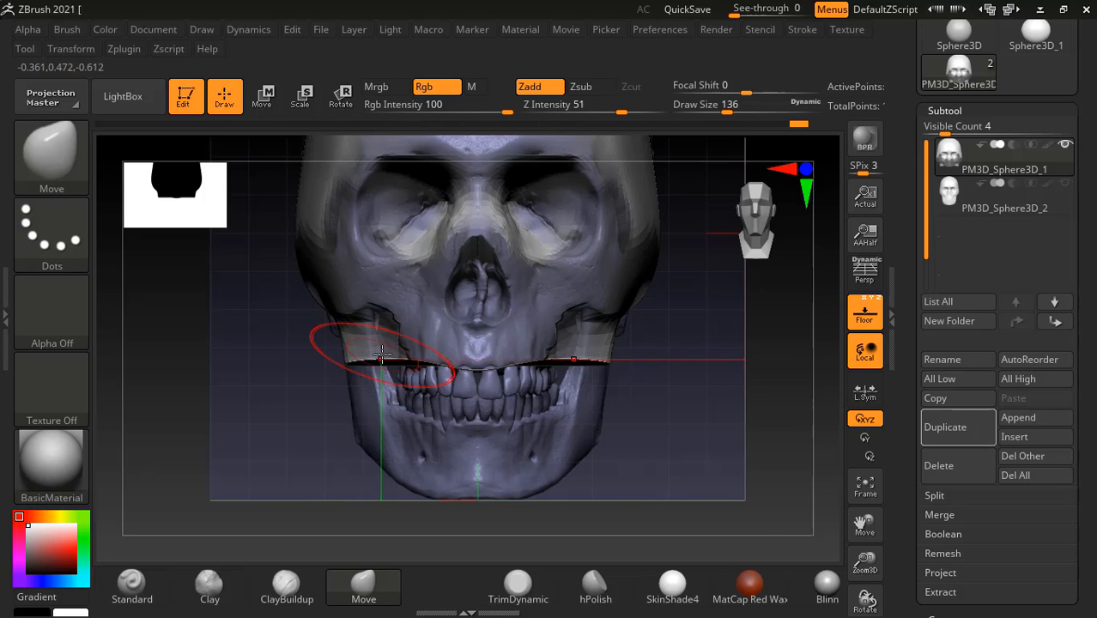
key("bracketright")
key("bracketright")
left_click_drag(351, 352, 385, 353)
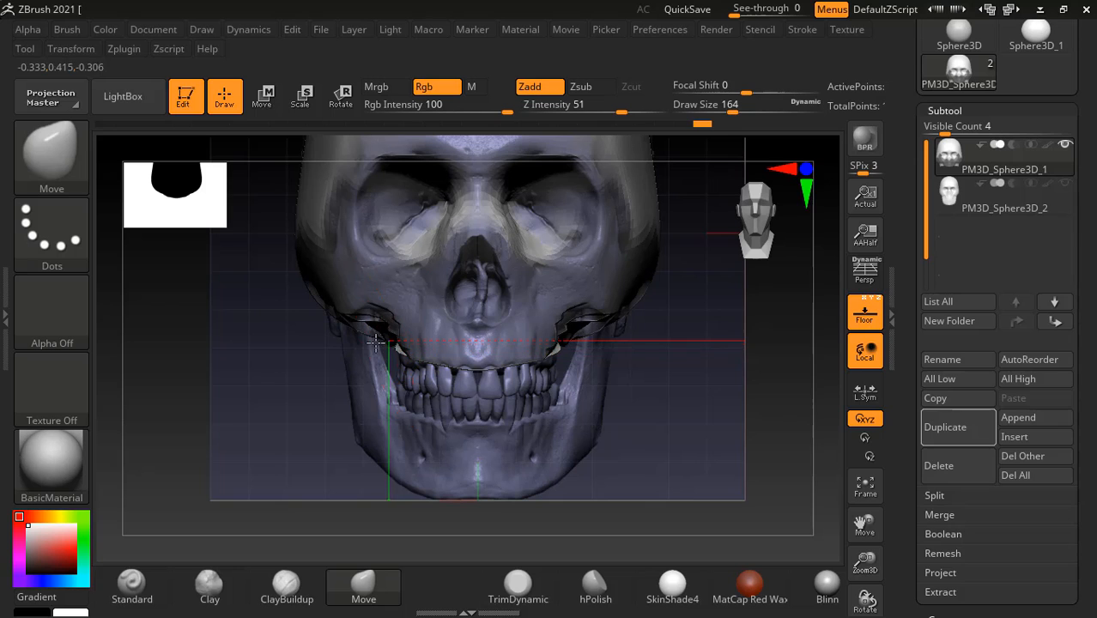
Step: Shape the upper jaw's lower edge above the teeth with the Move brush and smooth it, following the side and front references
left_click_drag(652, 397, 679, 389)
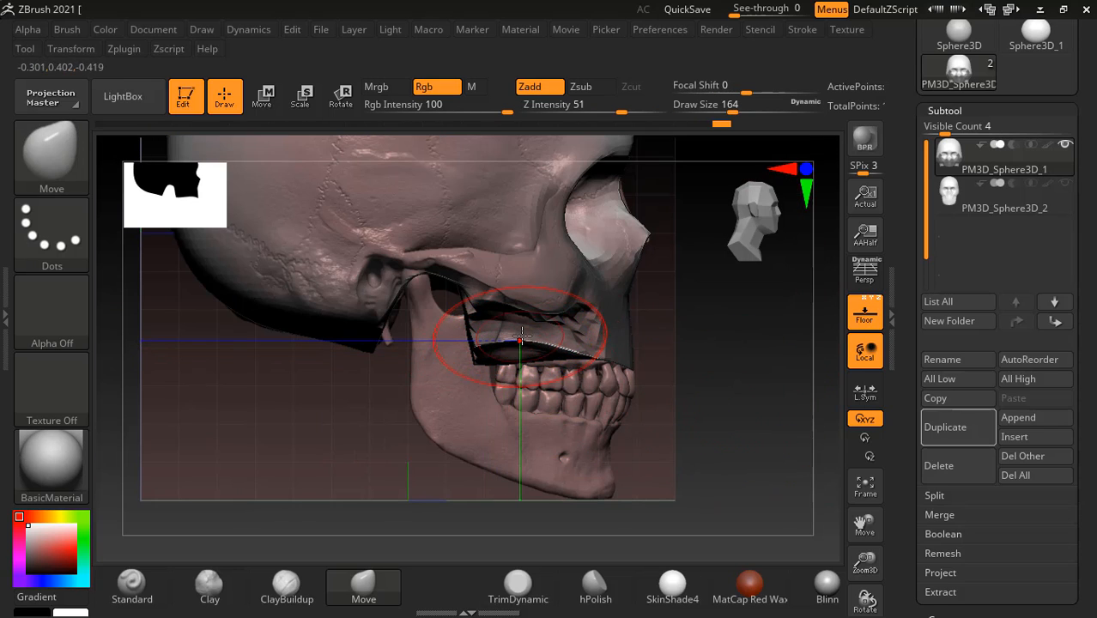
mouse_move(538, 337)
left_mouse_down("shift")
mouse_move(522, 337)
mouse_move(530, 346)
left_mouse_up("shift")
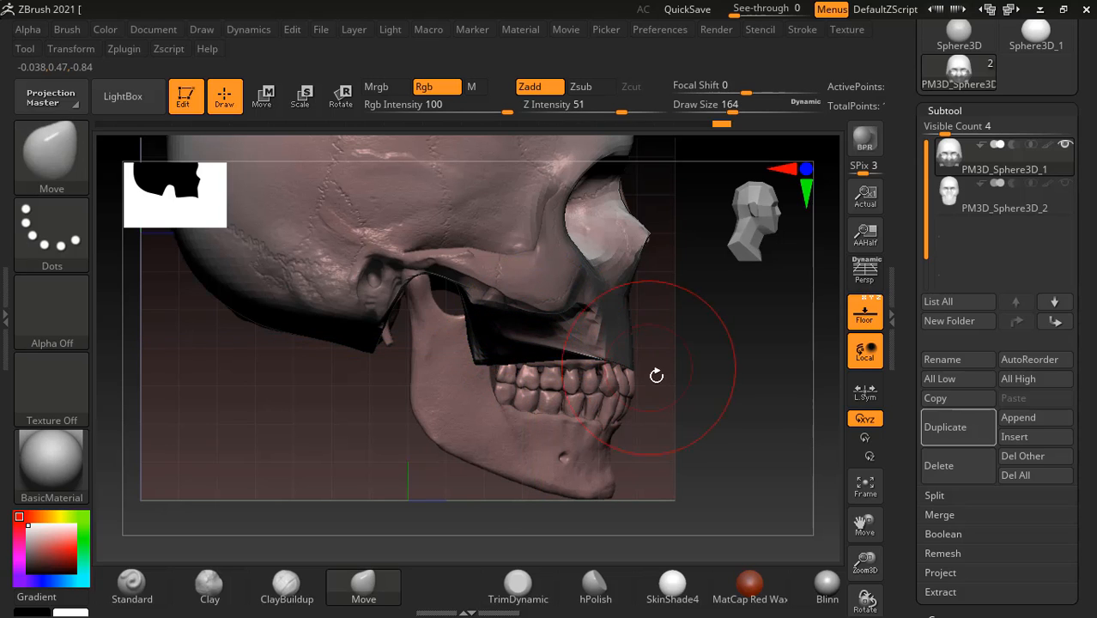
mouse_move(656, 376)
left_mouse_down("shift")
mouse_move(645, 366)
mouse_move(677, 385)
mouse_move(618, 448)
mouse_move(632, 401)
left_mouse_up("shift")
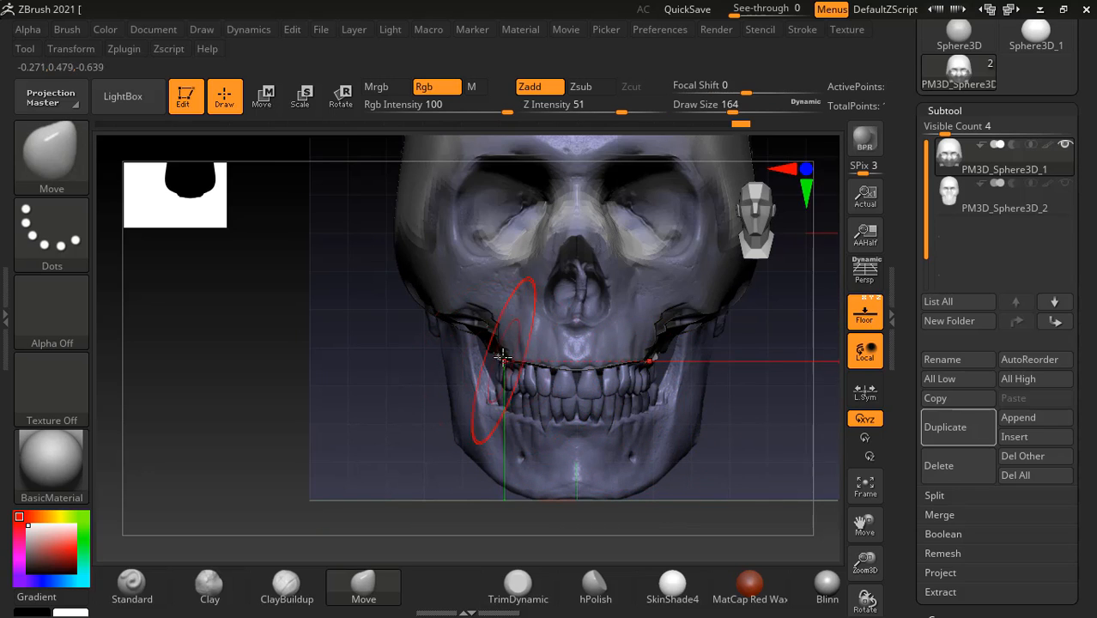
left_click_drag(478, 363, 666, 388)
key("shift")
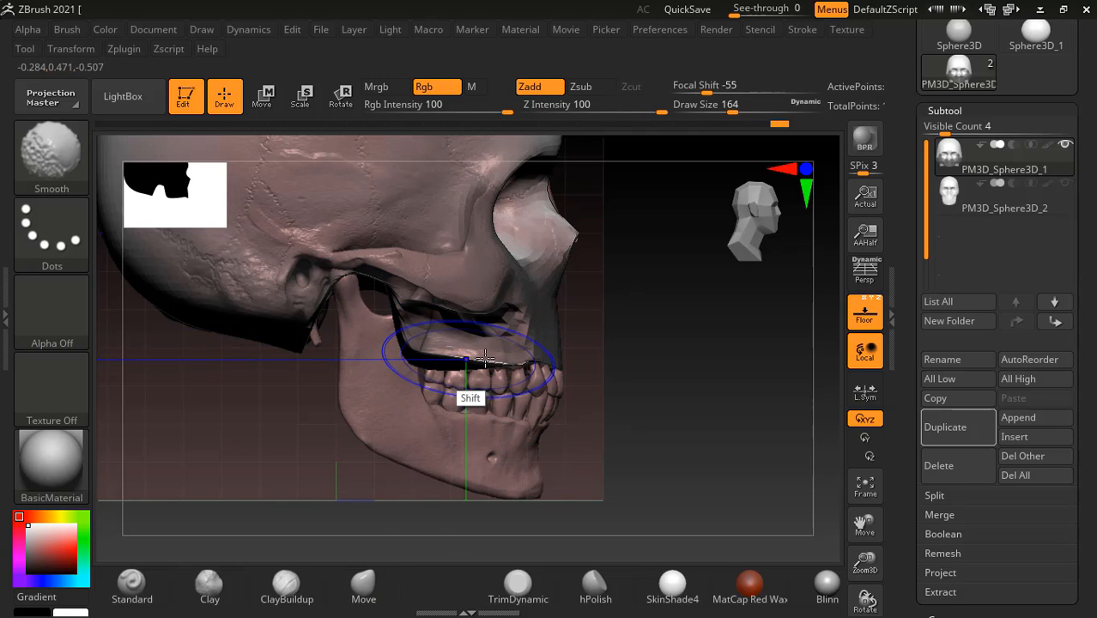
Step: Hide the references, adjust the upper jaw's side edges from below with the Move brush and invert the mask
left_click(862, 319)
mouse_move(787, 377)
left_mouse_down()
mouse_move(726, 419)
mouse_move(639, 407)
mouse_move(674, 350)
mouse_move(608, 338)
mouse_move(657, 350)
left_mouse_up()
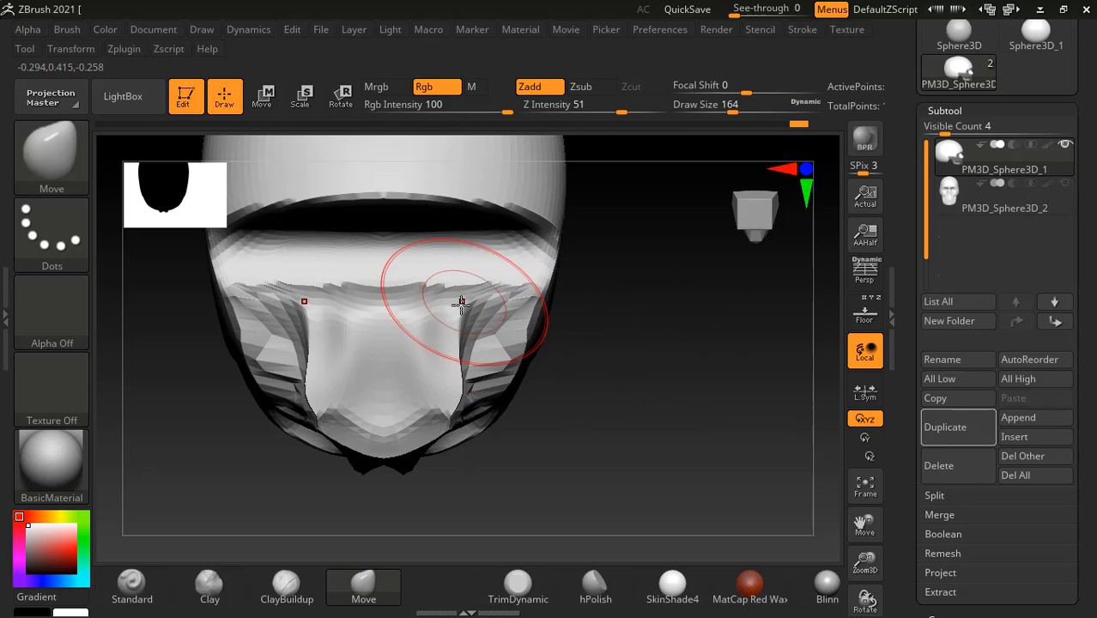
mouse_move(581, 321)
left_mouse_down()
mouse_move(667, 407)
mouse_move(723, 378)
mouse_move(726, 399)
mouse_move(767, 393)
mouse_move(712, 407)
mouse_move(888, 371)
left_mouse_up()
key("ctrl")
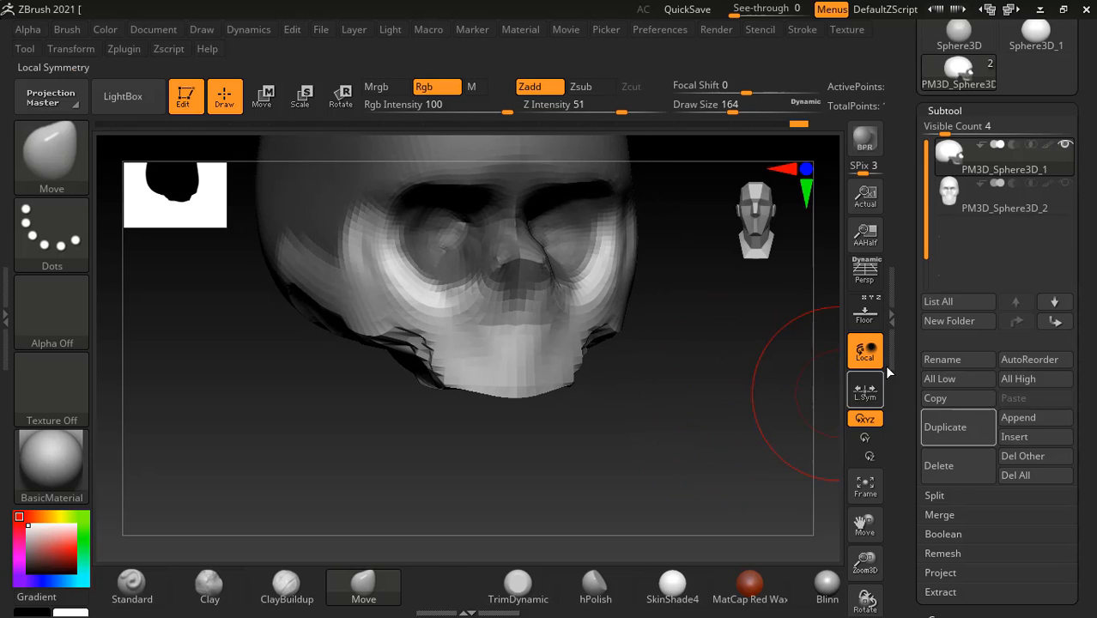
Step: Build up the zygomatic arch and cheekbone with ClayBuildup at draw size 56, following the side reference
left_click(864, 320)
left_click_drag(727, 429, 693, 386)
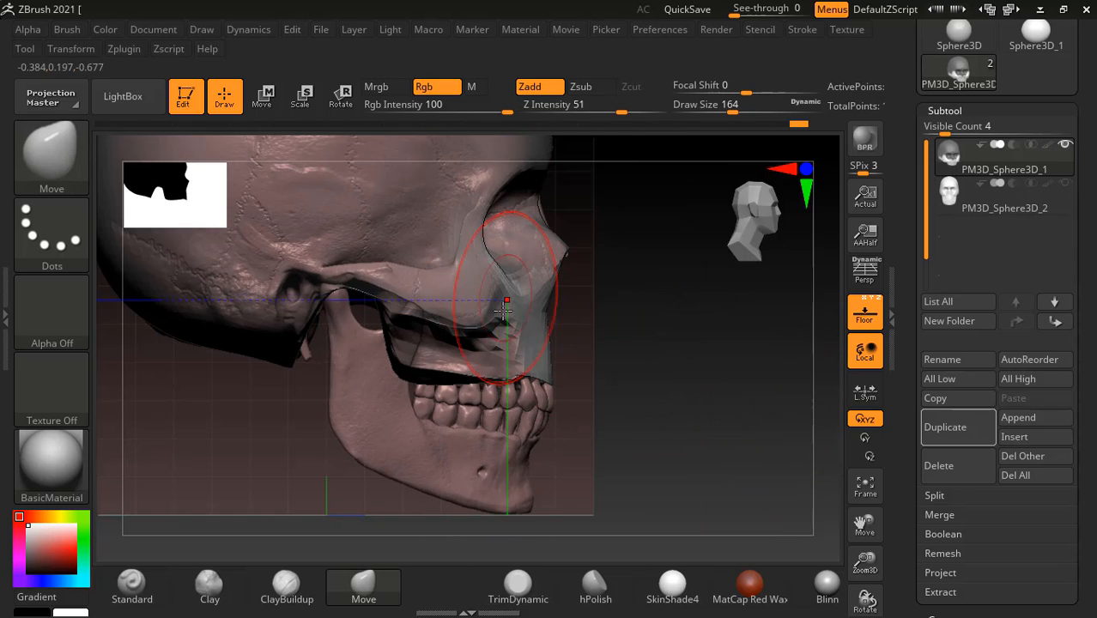
left_click(281, 588)
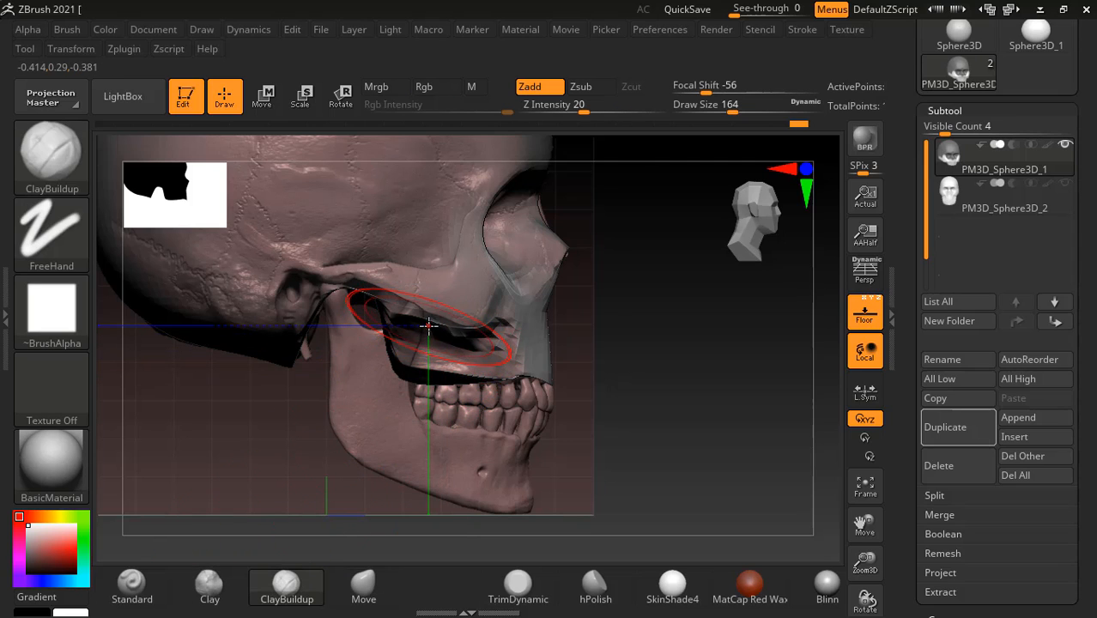
left_click_drag(733, 104, 726, 104)
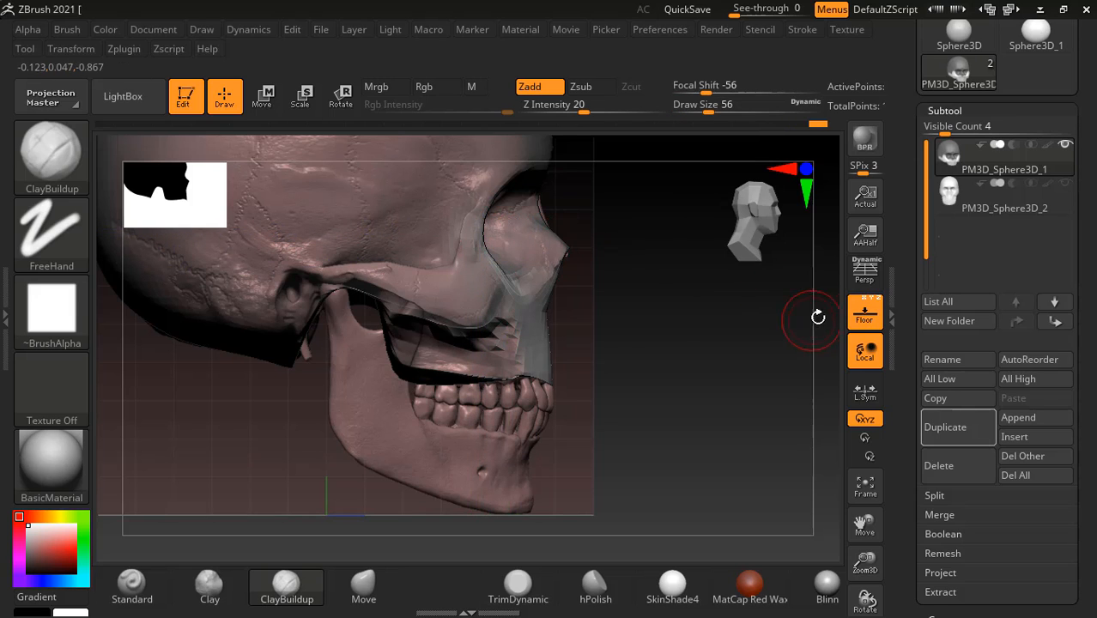
left_click(868, 317)
left_click(867, 318)
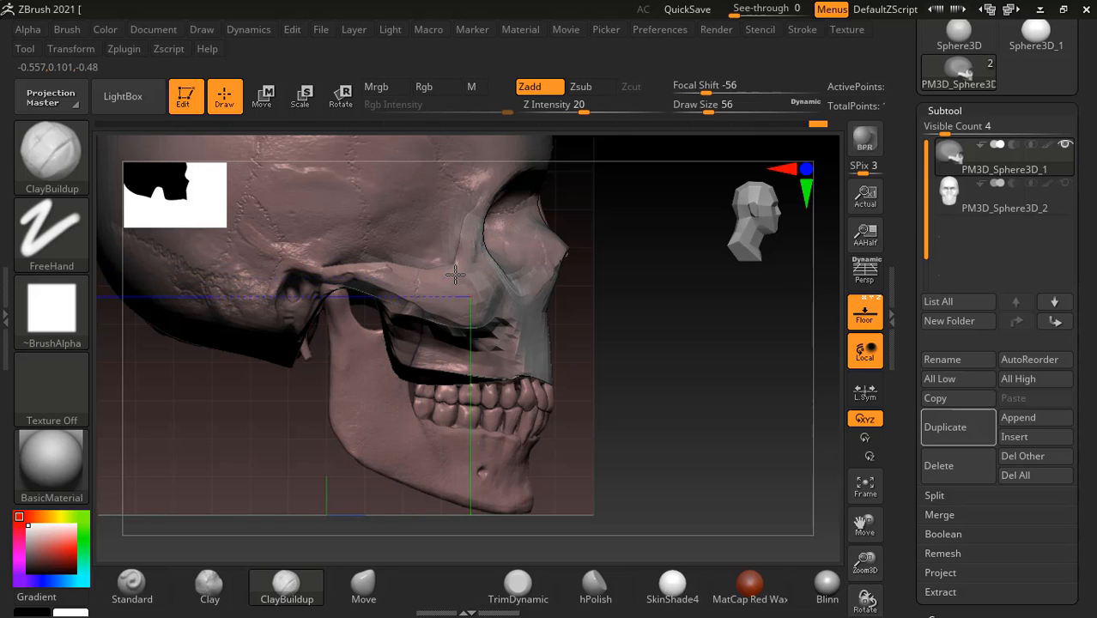
Step: Add volume to the front of the cheekbones and upper jaw with ClayBuildup, checking against the front reference before hiding it
left_click_drag(642, 336, 742, 402)
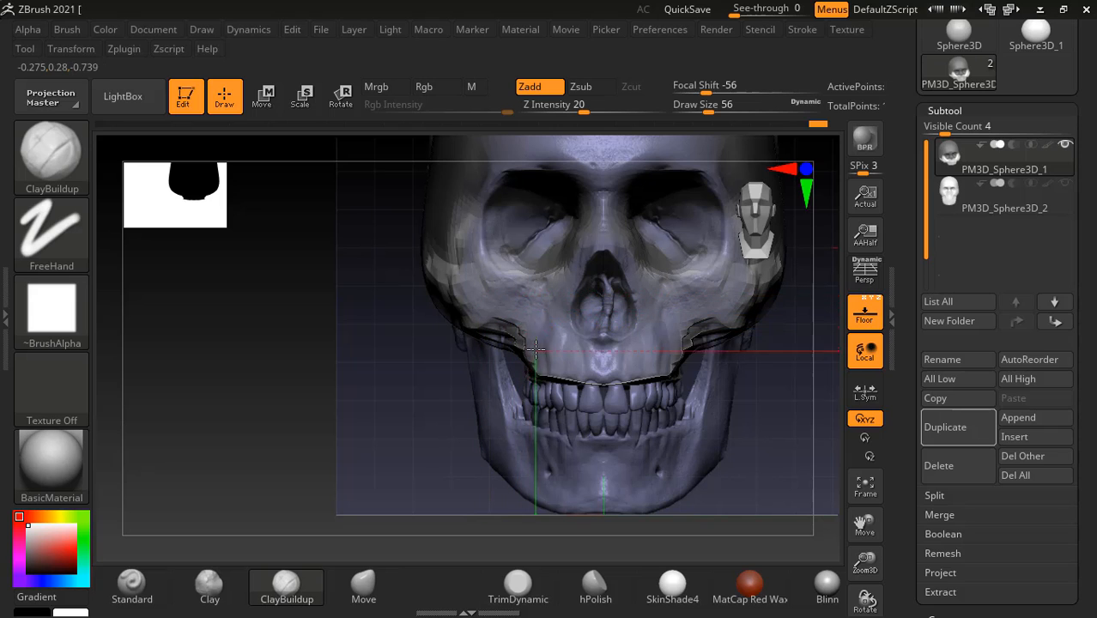
left_click(866, 311)
mouse_move(826, 403)
left_mouse_down()
mouse_move(840, 430)
mouse_move(780, 403)
left_mouse_up()
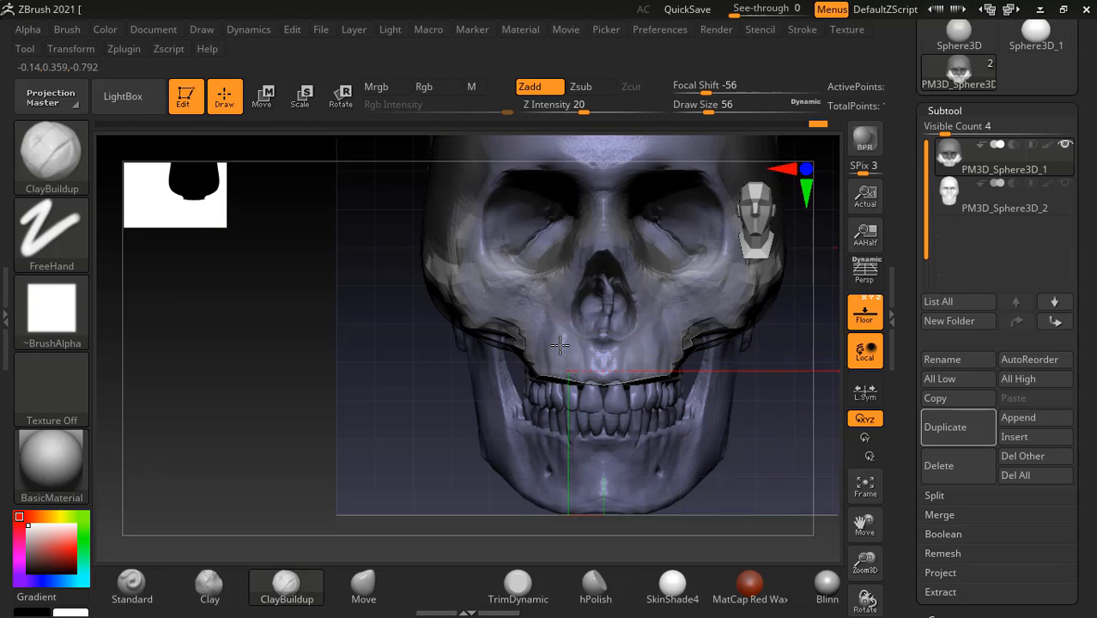
left_click(865, 318)
left_click_drag(815, 412, 757, 398)
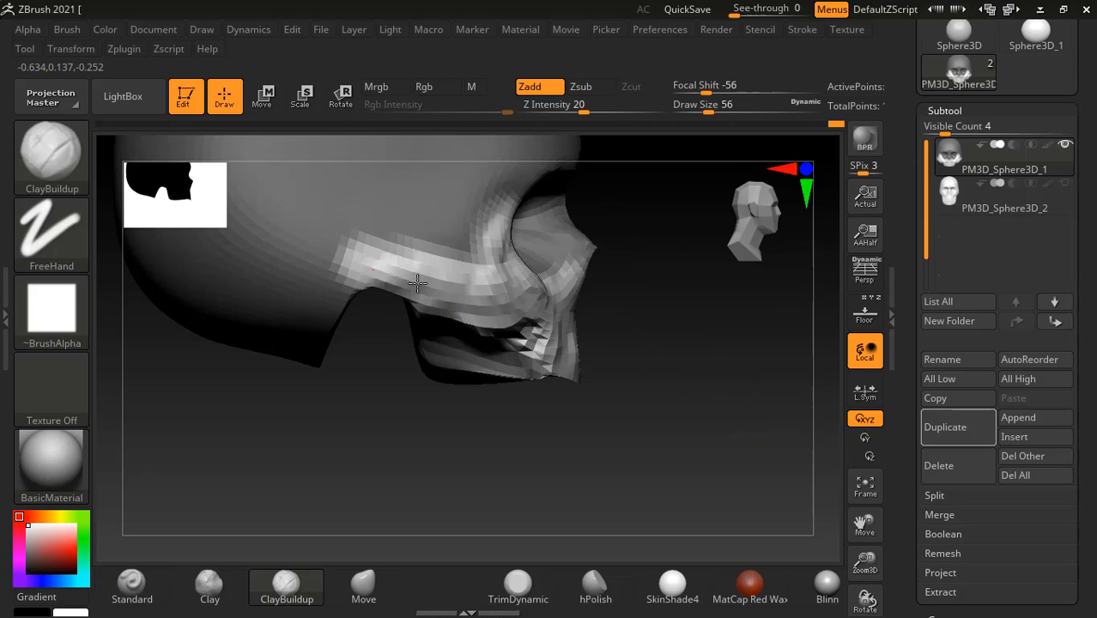
Step: Strengthen the clay forms along the zygomatic arch, below the eye sockets and across the upper jaw with the references hidden
left_click_drag(749, 360, 611, 352)
mouse_move(520, 307)
left_mouse_down()
mouse_move(471, 275)
mouse_move(480, 295)
mouse_move(593, 297)
mouse_move(572, 338)
mouse_move(601, 378)
left_mouse_up()
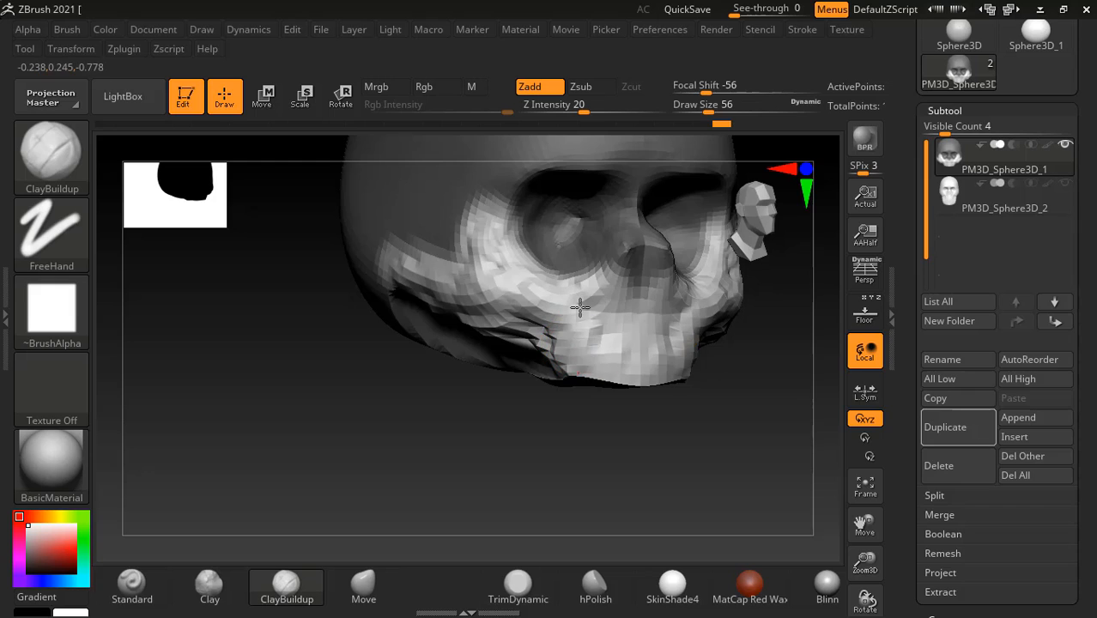
mouse_move(635, 434)
left_mouse_down()
mouse_move(686, 438)
mouse_move(528, 341)
left_mouse_up()
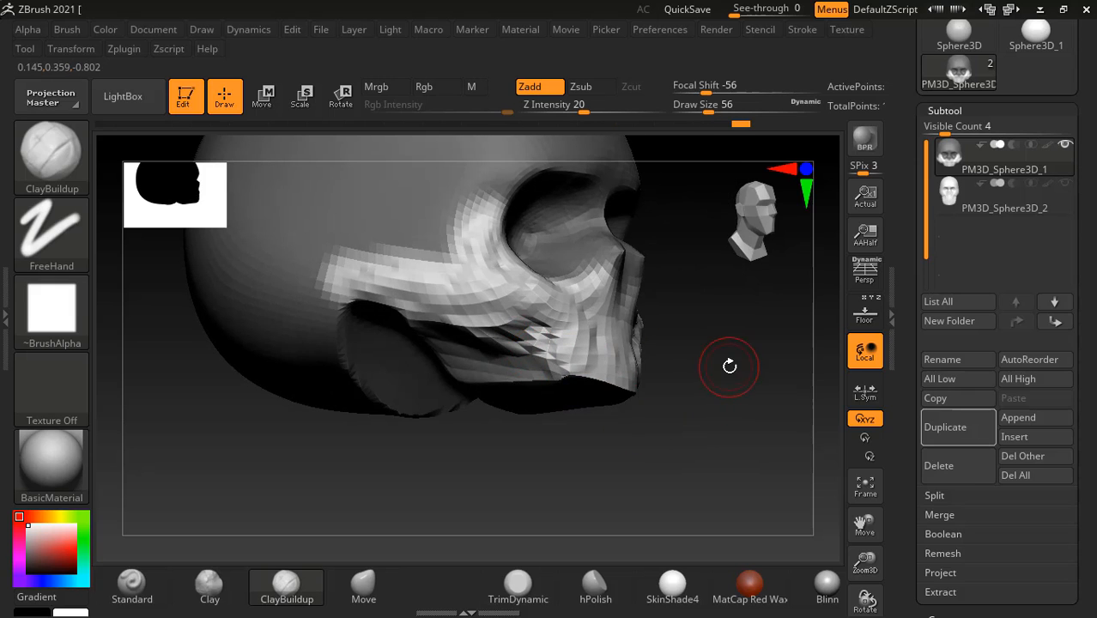
mouse_move(730, 367)
left_mouse_down()
mouse_move(735, 422)
mouse_move(558, 364)
mouse_move(484, 357)
left_mouse_up()
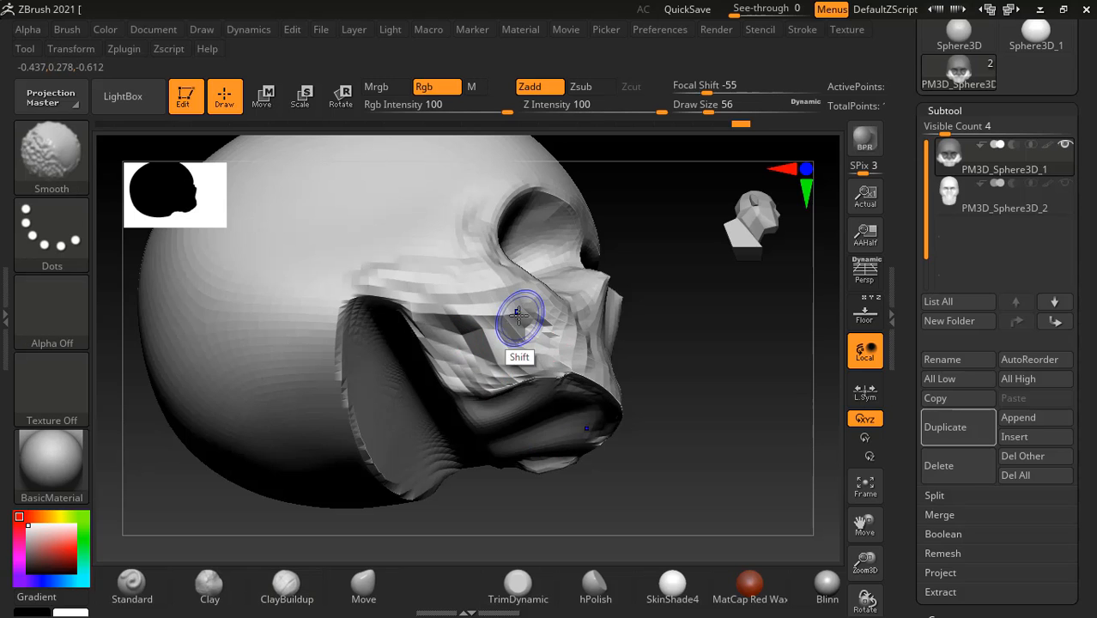
Step: Smooth the area below the cheekbones and fill the hollow behind the upper jaw with ClayBuildup, with the wireframe displayed
mouse_move(522, 319)
left_mouse_down("shift")
mouse_move(475, 341)
mouse_move(468, 317)
mouse_move(515, 350)
left_mouse_up("shift")
mouse_move(723, 410)
left_mouse_down()
mouse_move(725, 383)
mouse_move(715, 451)
mouse_move(752, 431)
mouse_move(726, 429)
mouse_move(710, 446)
mouse_move(577, 410)
left_mouse_up()
key("shift+f")
key("b")
key("c")
key("b")
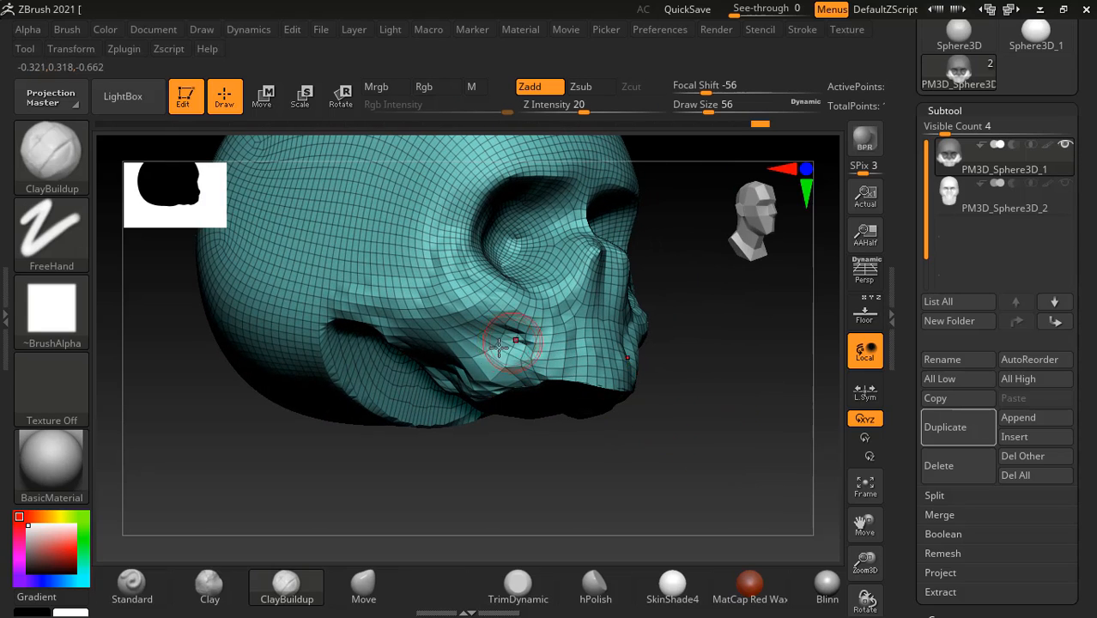
left_click_drag(766, 412, 730, 416)
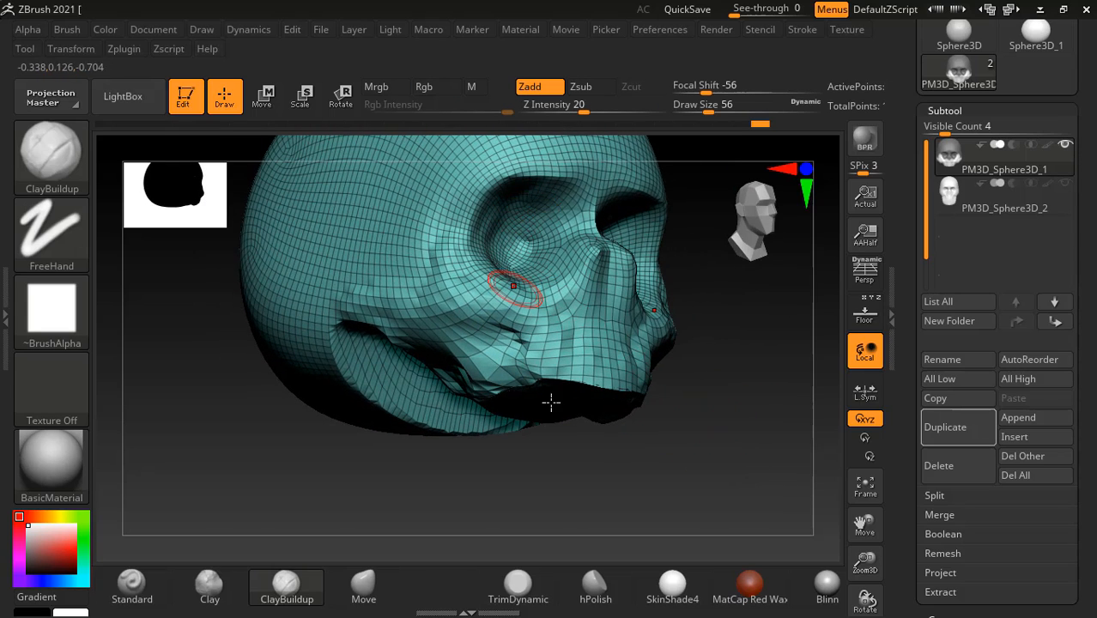
left_click_drag(551, 402, 636, 404)
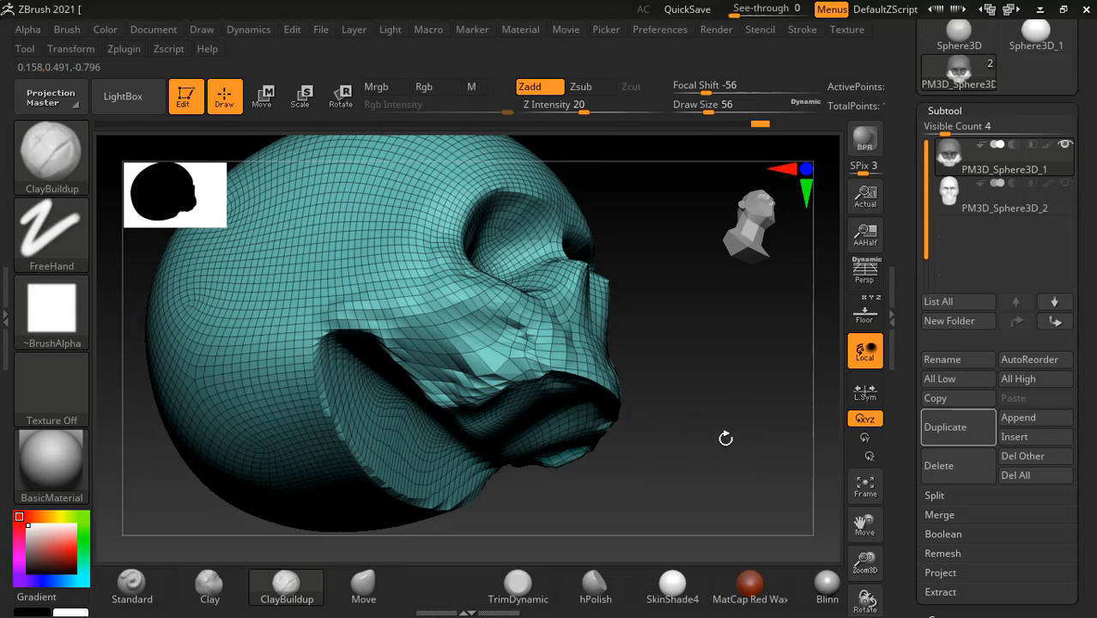
left_click_drag(725, 438, 765, 443)
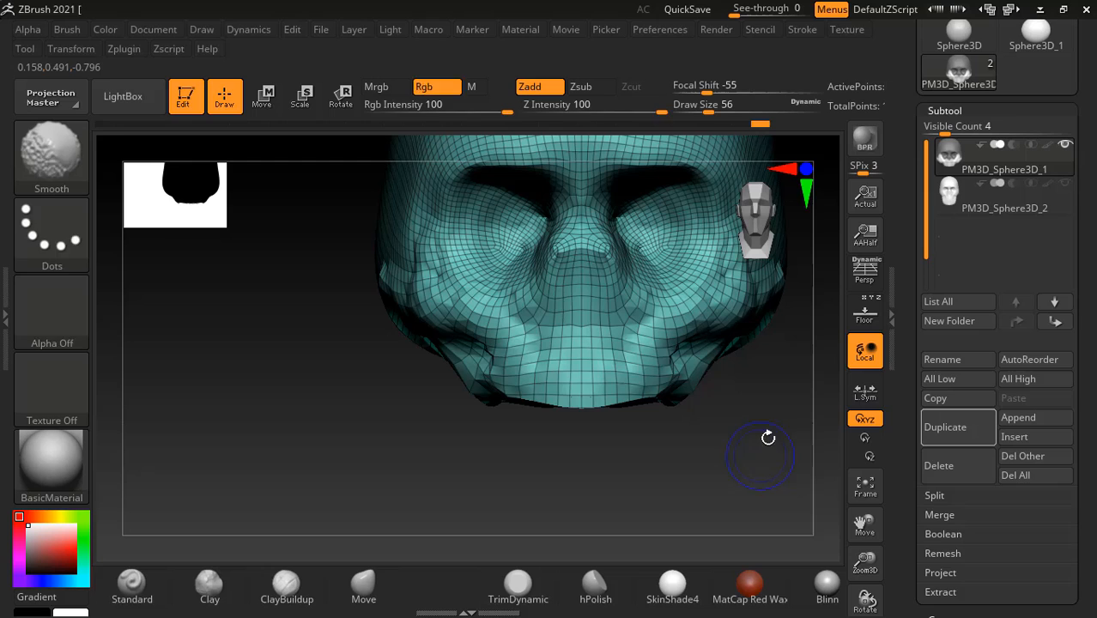
Step: Clear the mask, then carve and smooth the corners between the cheekbones and upper jaw to match the front reference
left_click(865, 316)
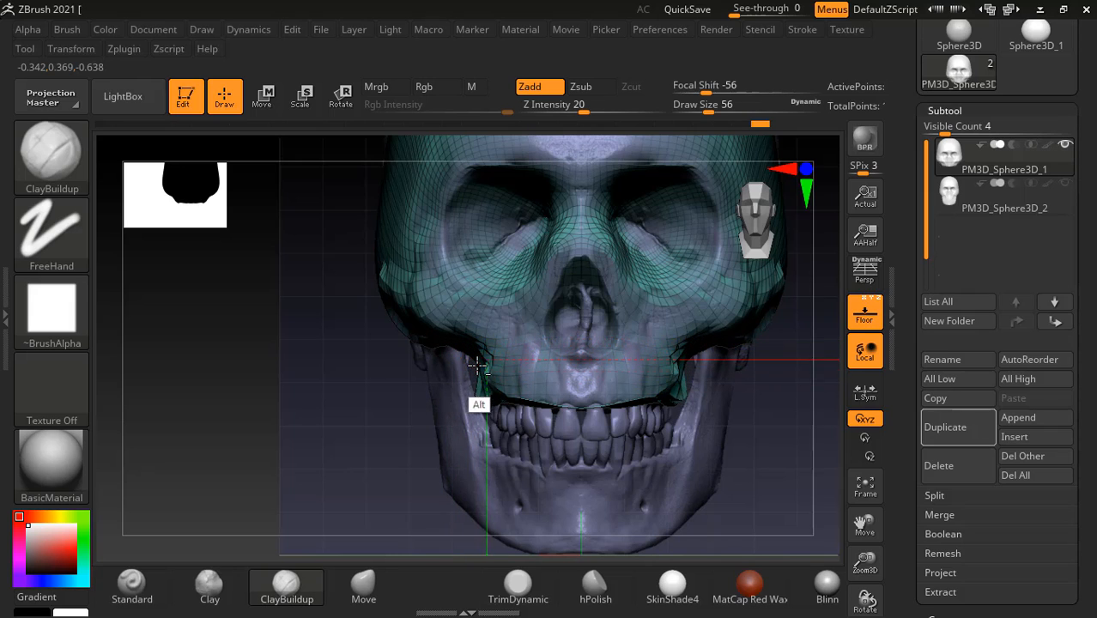
key("shift")
key("shift")
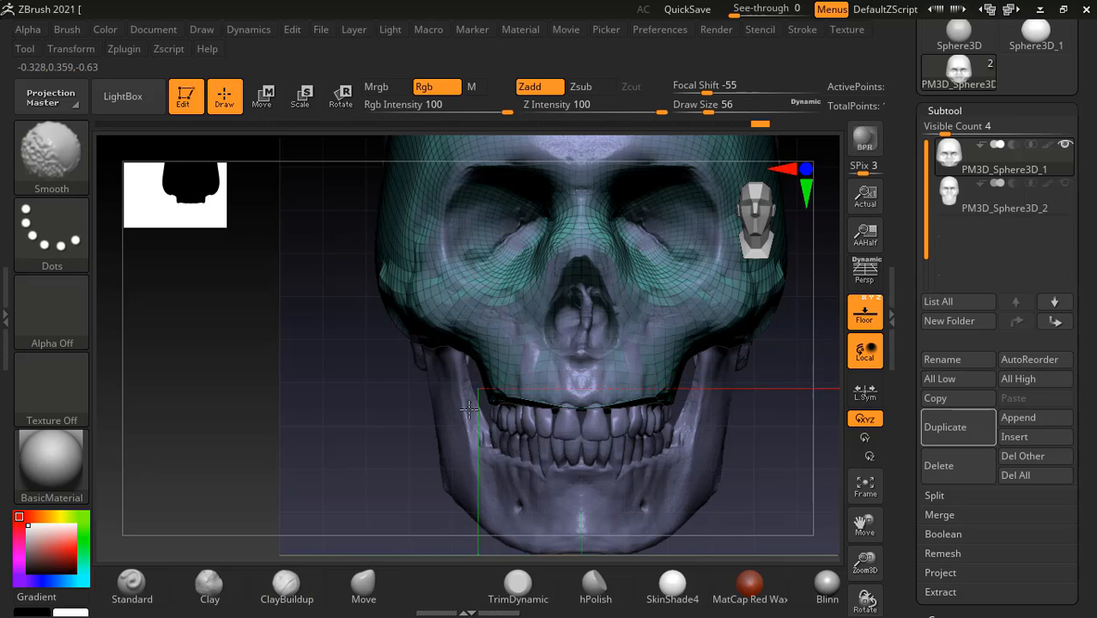
key("shift")
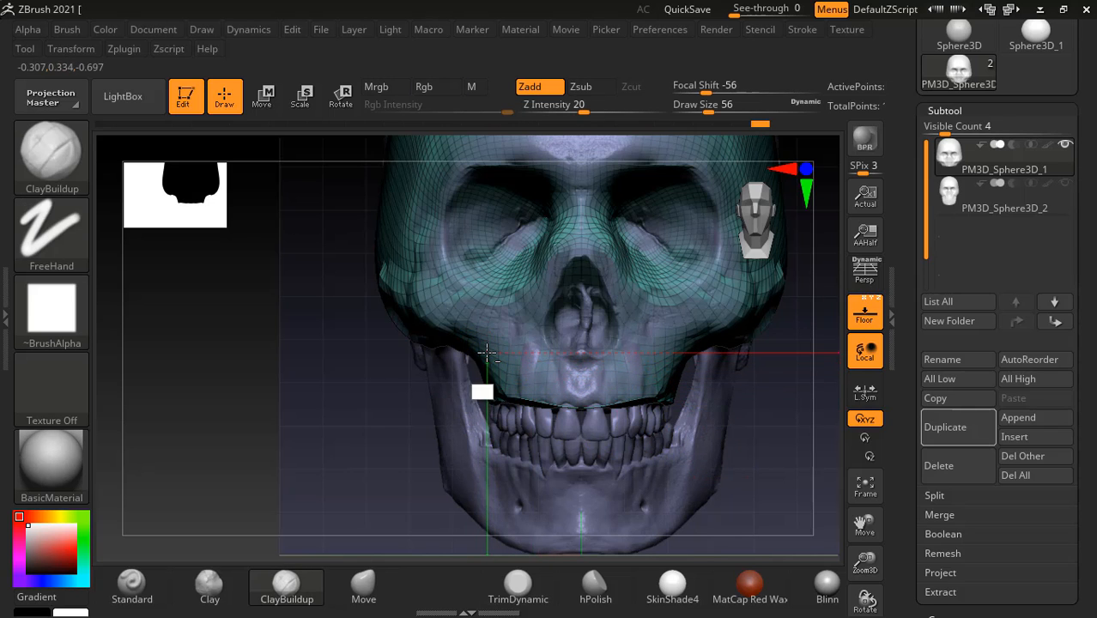
left_click_drag(750, 434, 779, 431)
key("shift")
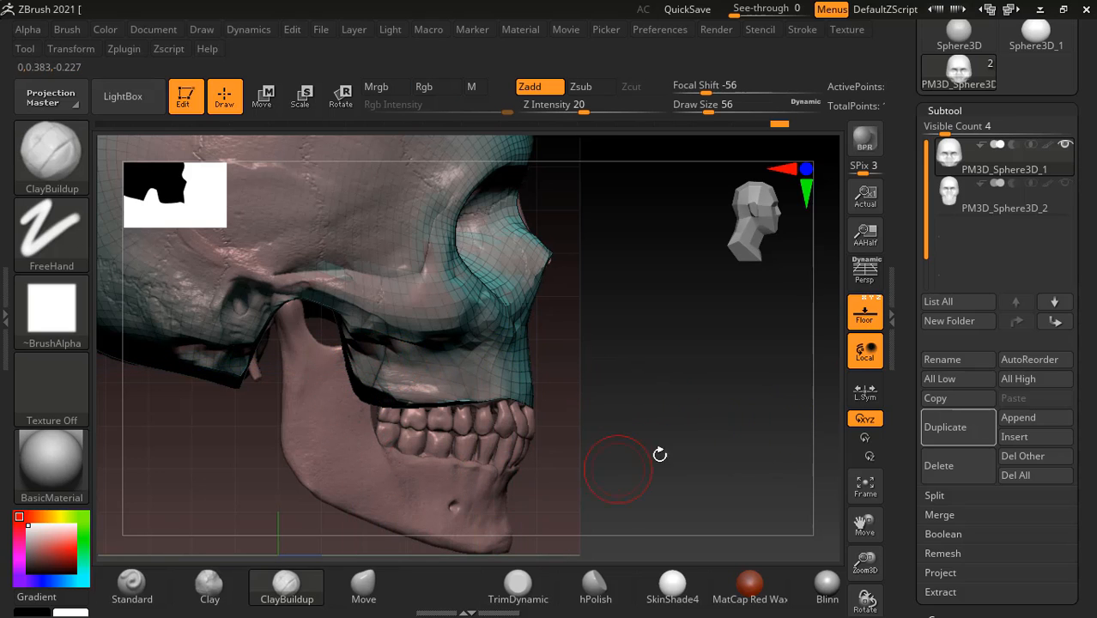
Step: Switch to the labelled lateral skull diagram in ACDSee and place it beside the sculpt to study the zygomatic arch and temporal bone
left_click(869, 315)
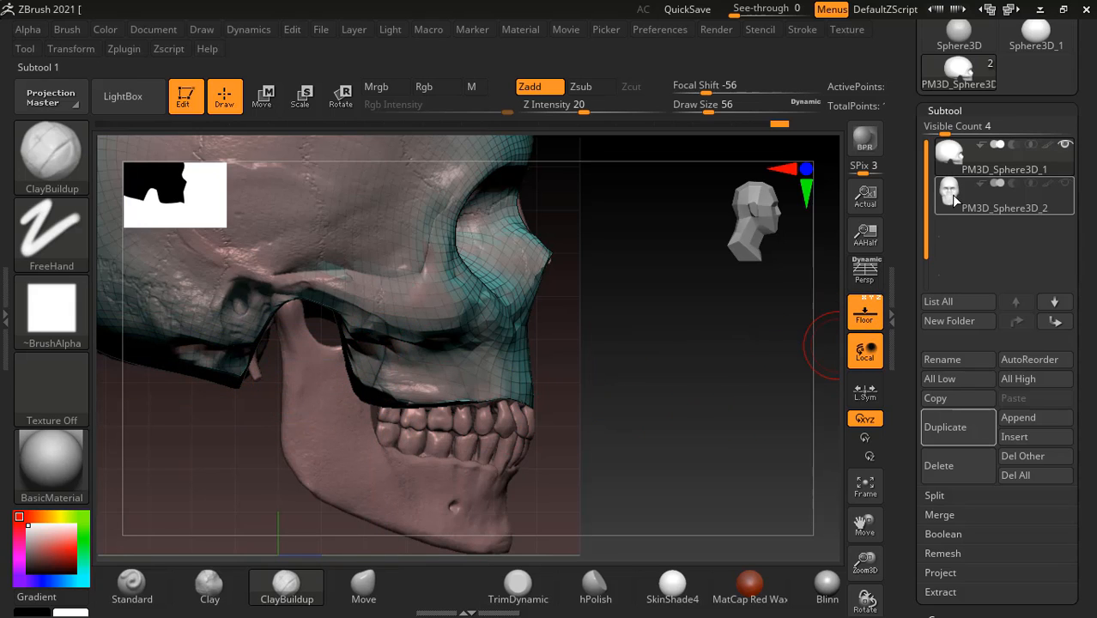
key("alt+Tab")
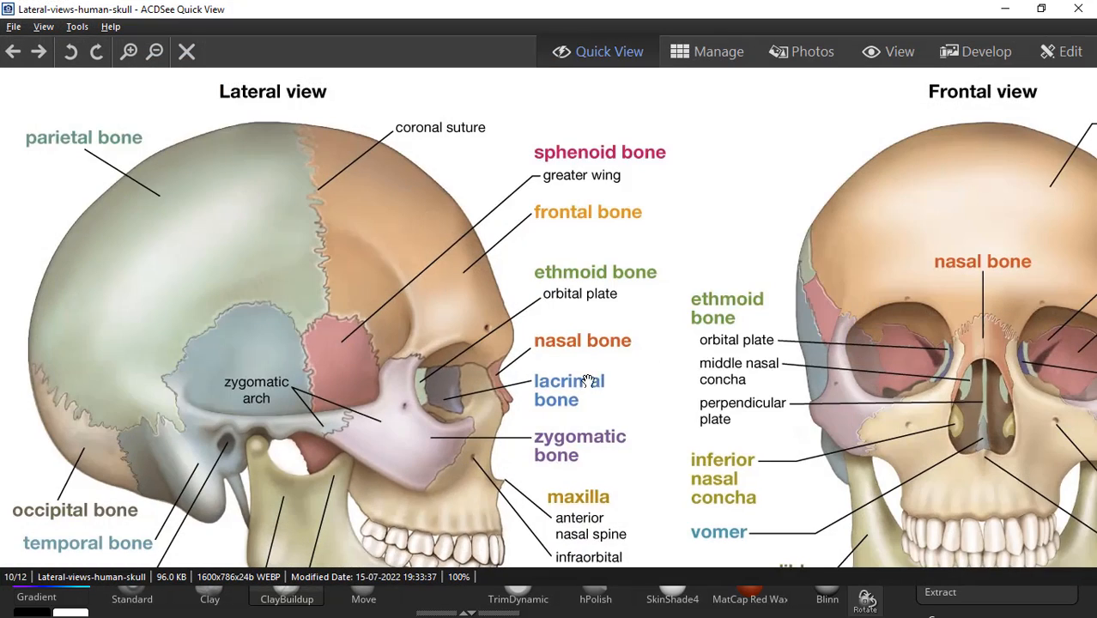
left_click_drag(589, 381, 591, 281)
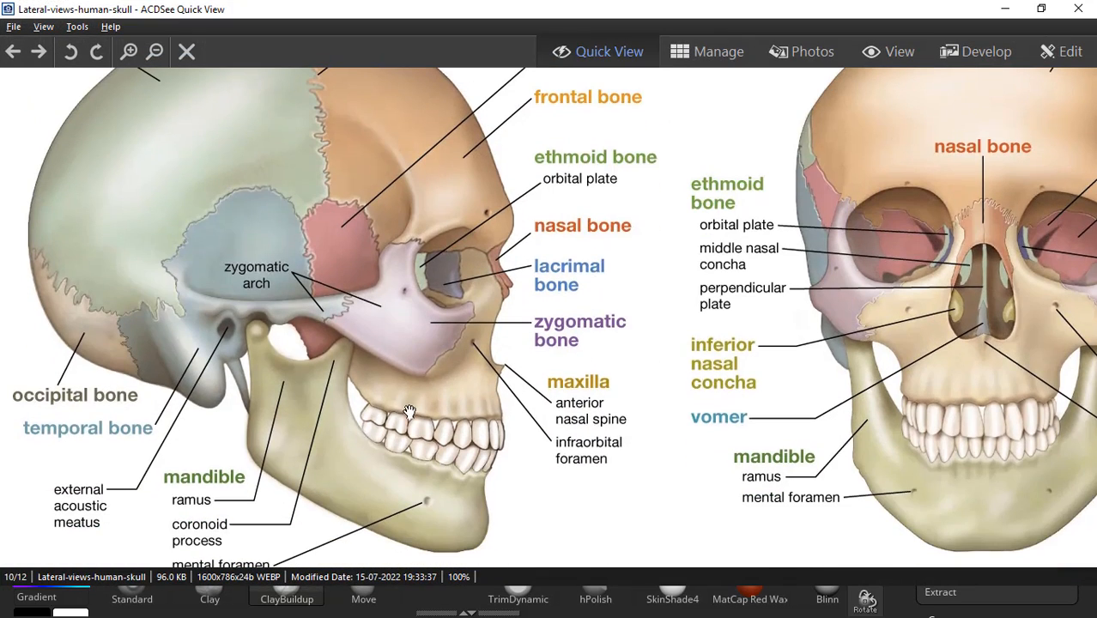
left_click_drag(772, 16, 961, 85)
left_click_drag(797, 298, 816, 251)
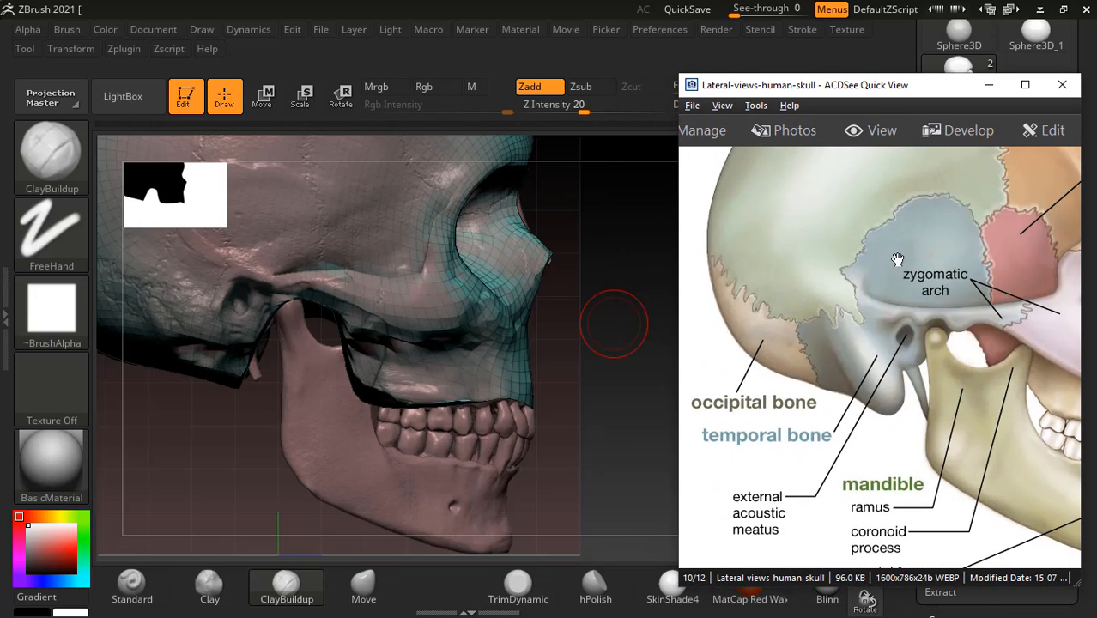
left_click_drag(883, 86, 837, 75)
mouse_move(622, 389)
left_mouse_down()
mouse_move(589, 396)
mouse_move(565, 381)
left_mouse_up()
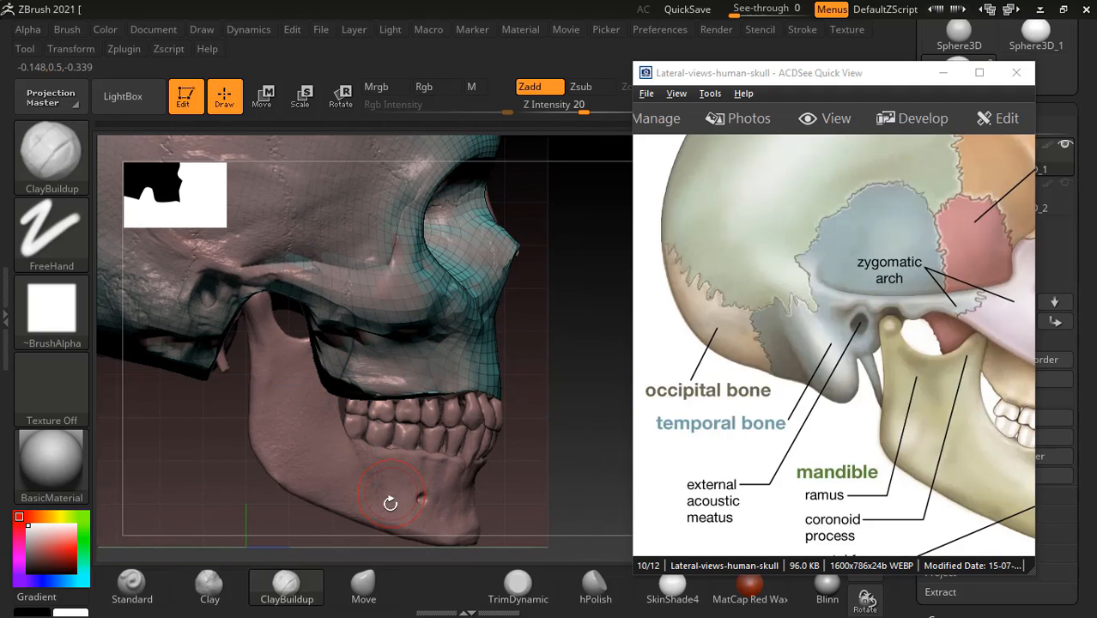
Step: Adjust the edge beneath the zygomatic arch near the jaw joint with the Move brush at draw size 80, then minimise the diagram
left_click(363, 586)
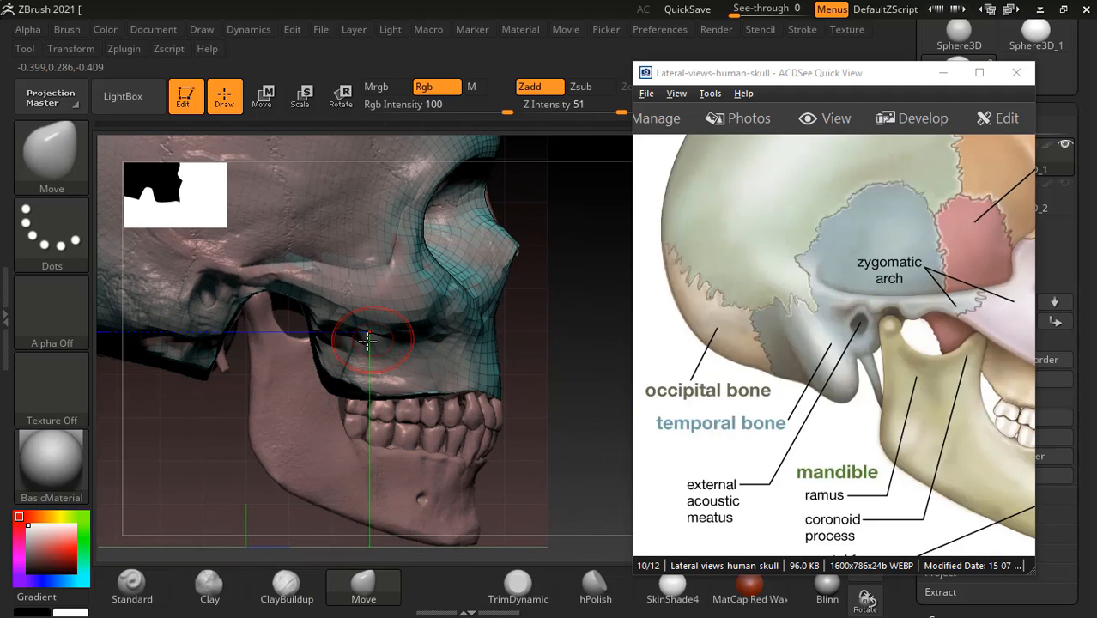
mouse_move(368, 340)
left_mouse_down()
mouse_move(334, 352)
mouse_move(279, 312)
left_mouse_up()
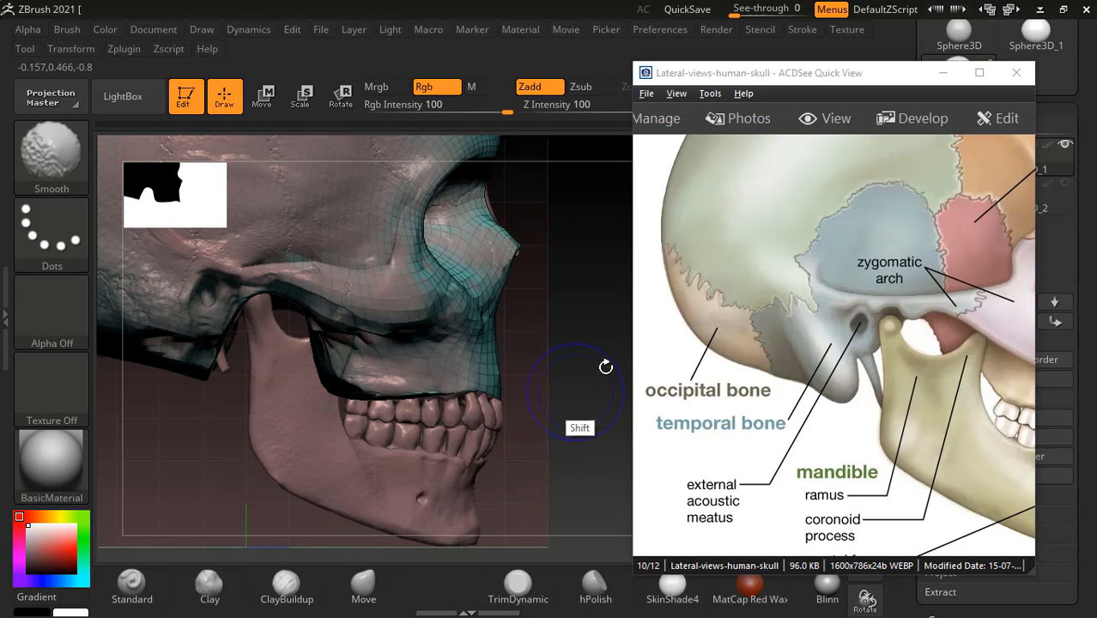
left_click(943, 72)
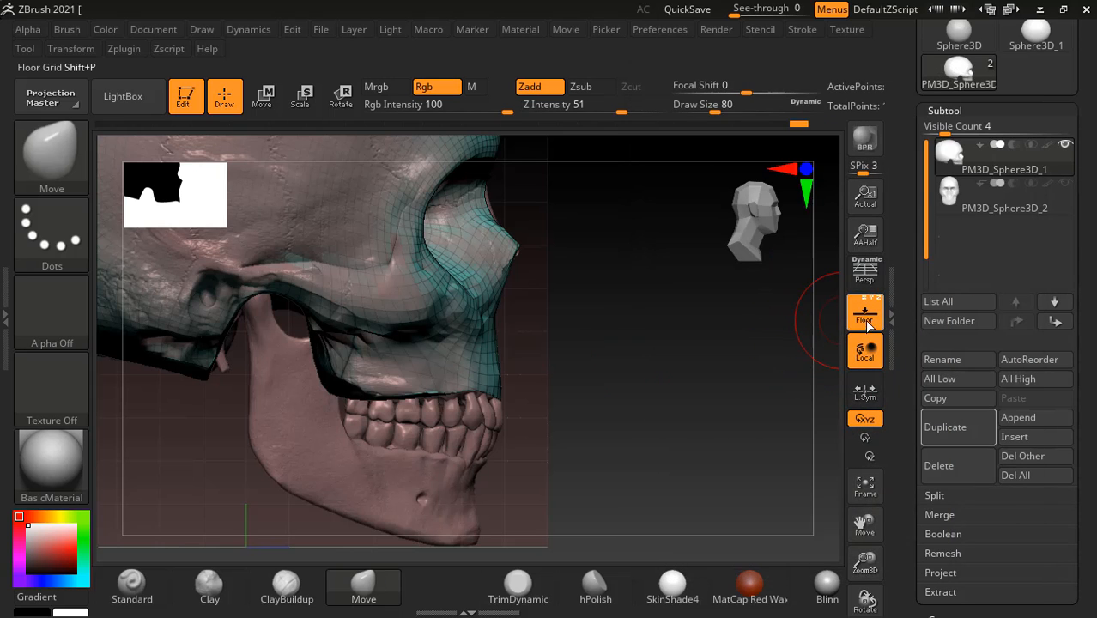
Step: Hide the side reference and smooth the clipped underside of the skull behind the zygomatic arch
left_click(866, 323)
mouse_move(701, 425)
left_mouse_down()
mouse_move(713, 421)
mouse_move(584, 420)
left_mouse_up()
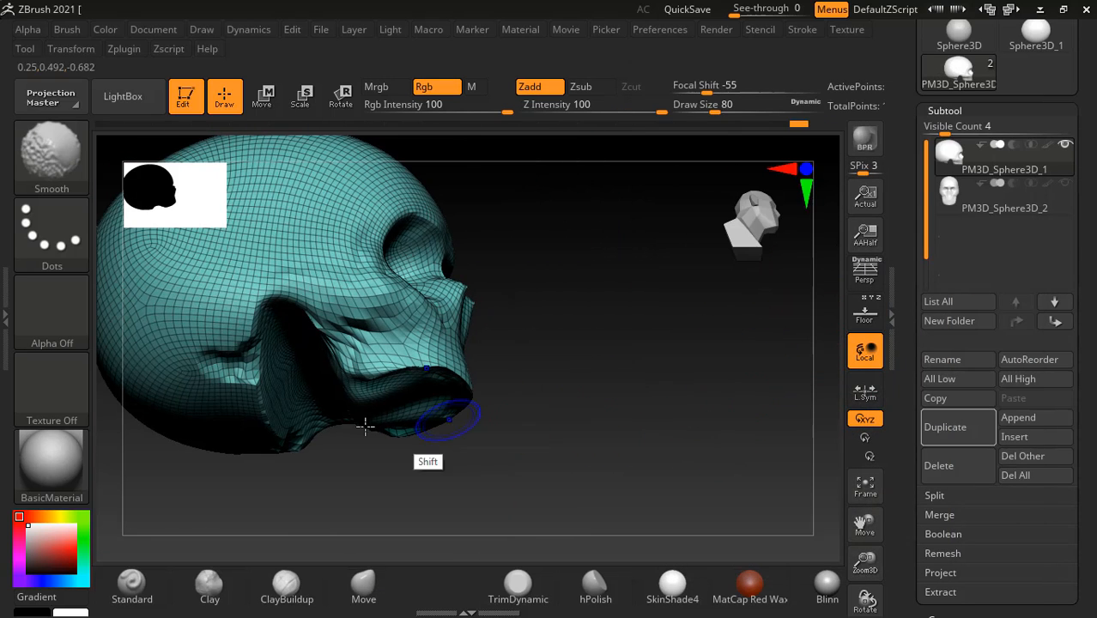
mouse_move(365, 425)
left_mouse_down("shift")
mouse_move(233, 369)
mouse_move(276, 399)
mouse_move(262, 362)
left_mouse_up("shift")
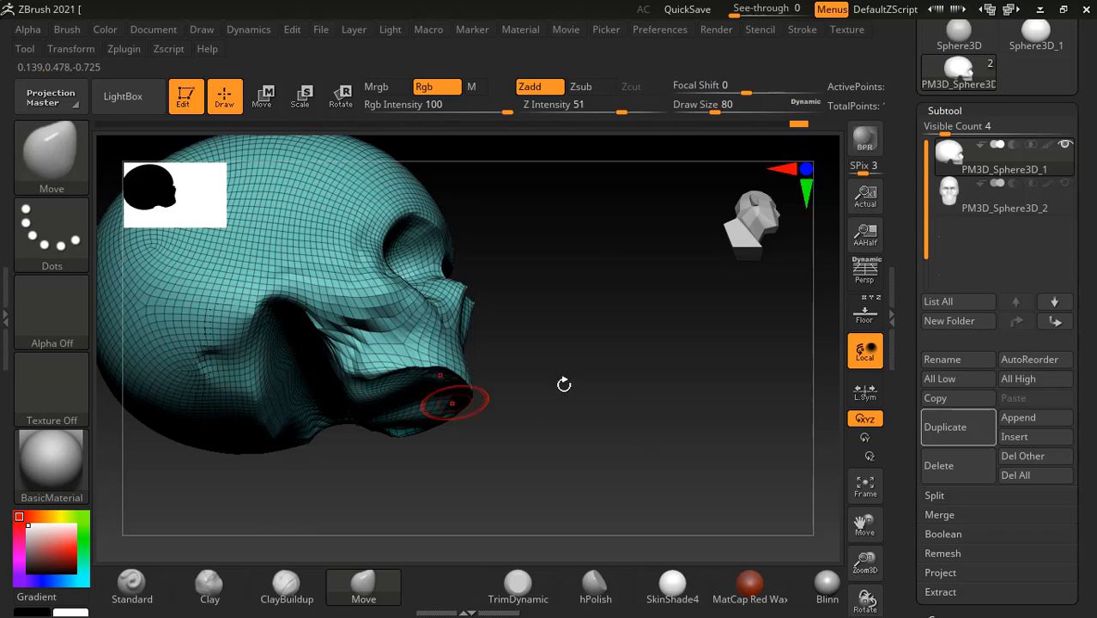
left_click_drag(564, 385, 738, 426)
scroll(913, 388, "down", 5)
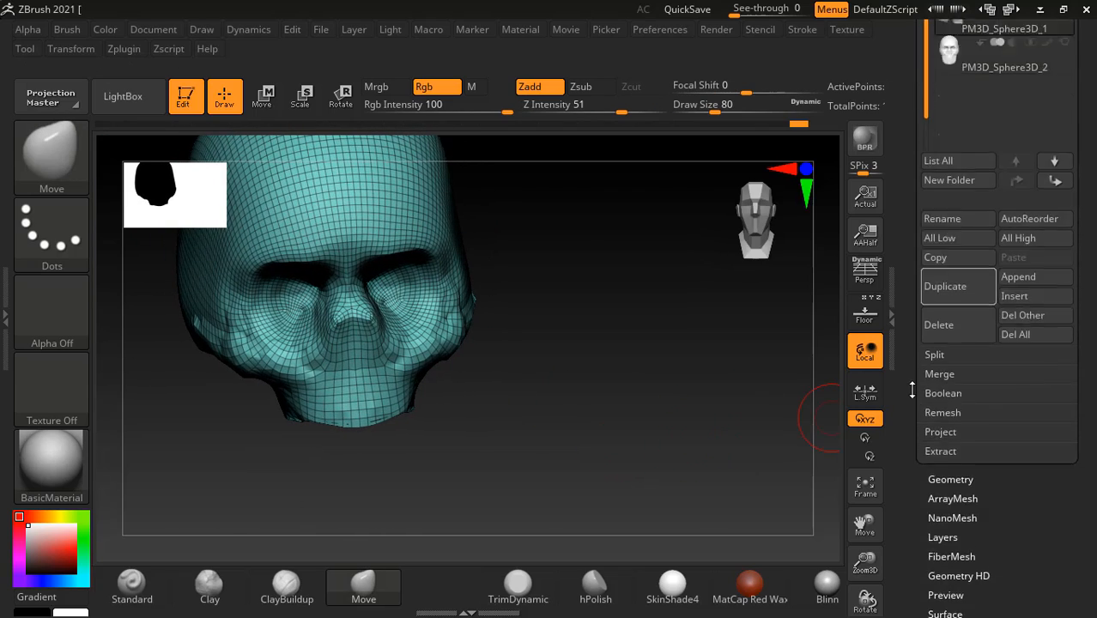
Step: Rebuild the skull's topology with ZRemesher at a target polygon count of 5, then smooth the surface around the cheek and upper jaw
left_click(951, 405)
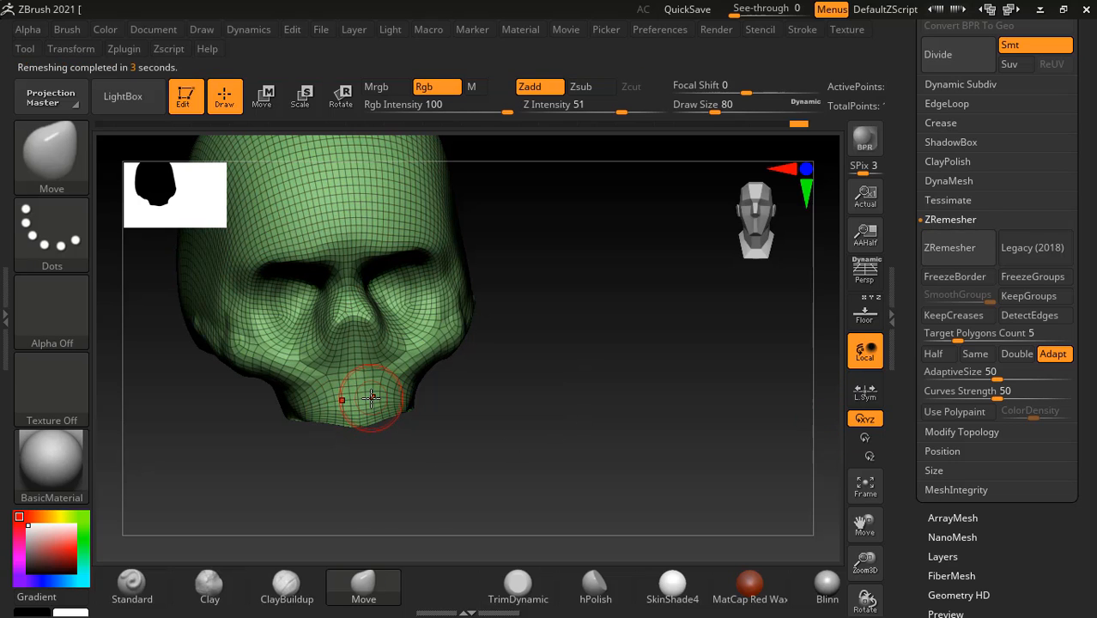
mouse_move(611, 411)
left_mouse_down()
mouse_move(641, 362)
mouse_move(629, 336)
left_mouse_up()
mouse_move(331, 368)
left_mouse_down("shift")
mouse_move(283, 380)
mouse_move(303, 354)
left_mouse_up("shift")
mouse_move(513, 380)
left_mouse_down()
mouse_move(595, 392)
mouse_move(603, 422)
left_mouse_up()
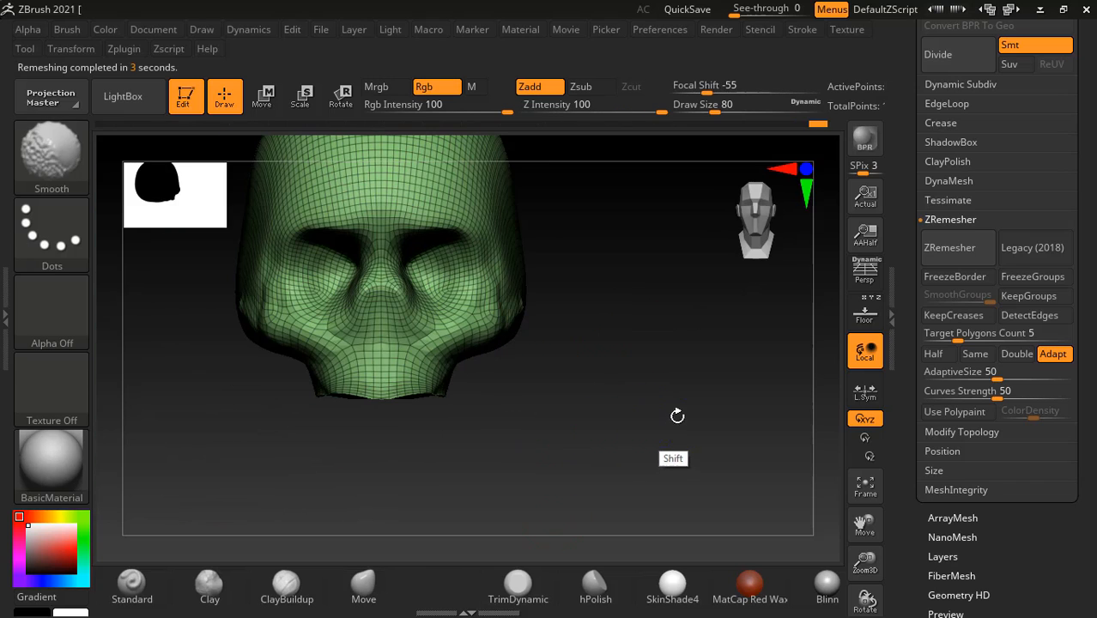
key("shift+f")
key("shift+f")
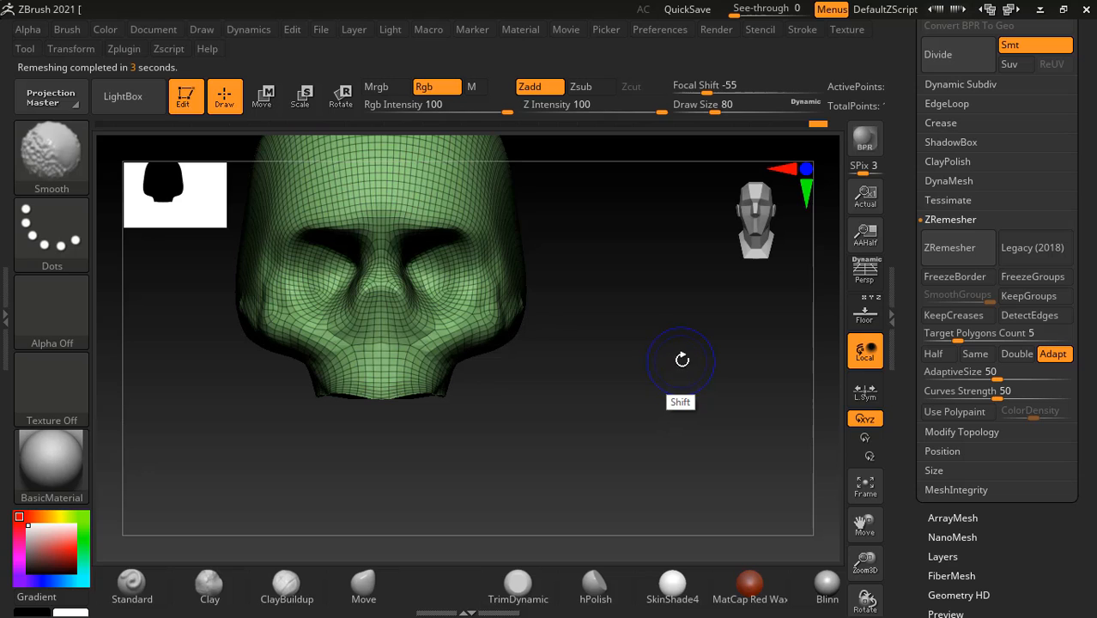
Step: Compare the eye sockets with the front reference, then hollow them out with the ClayBuildup brush at draw size 80
left_click(865, 319)
left_click_drag(686, 372, 704, 392, "alt")
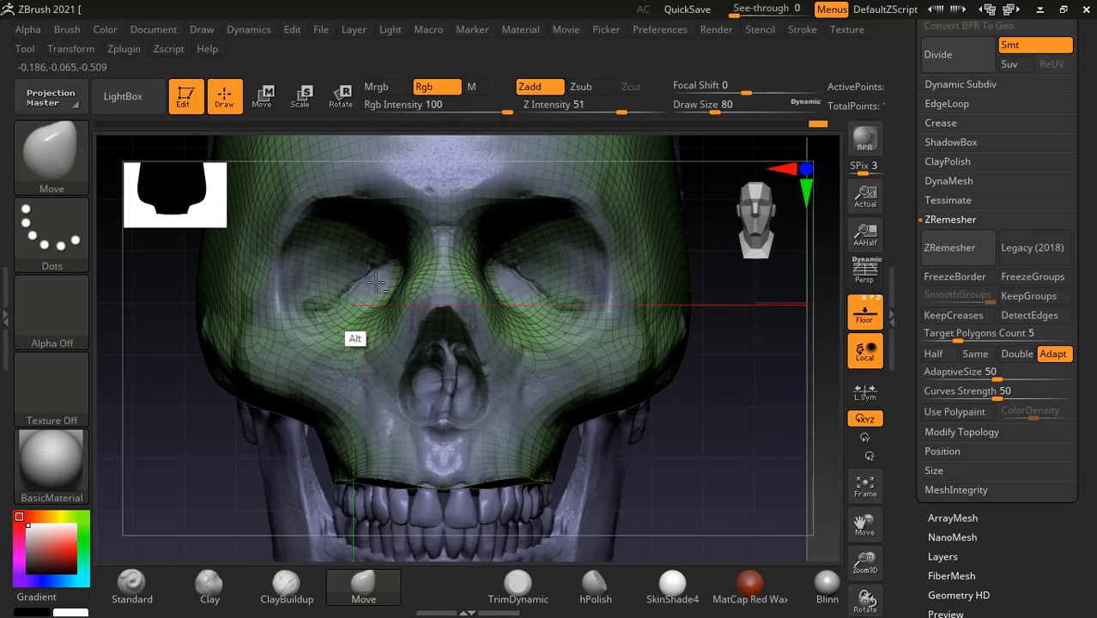
left_click(287, 584)
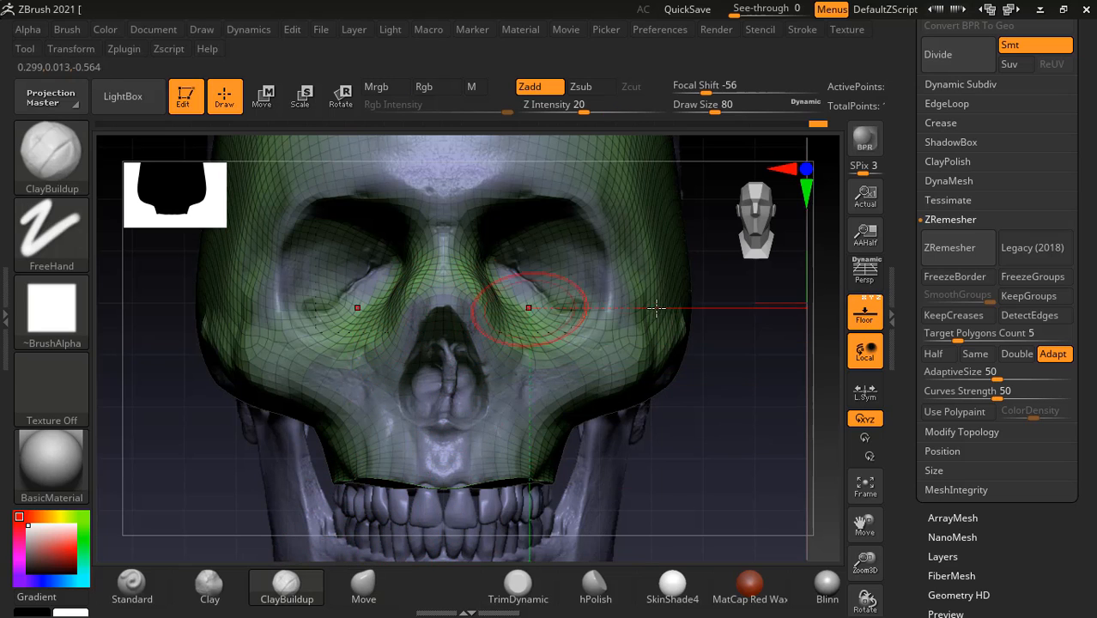
left_click(866, 314)
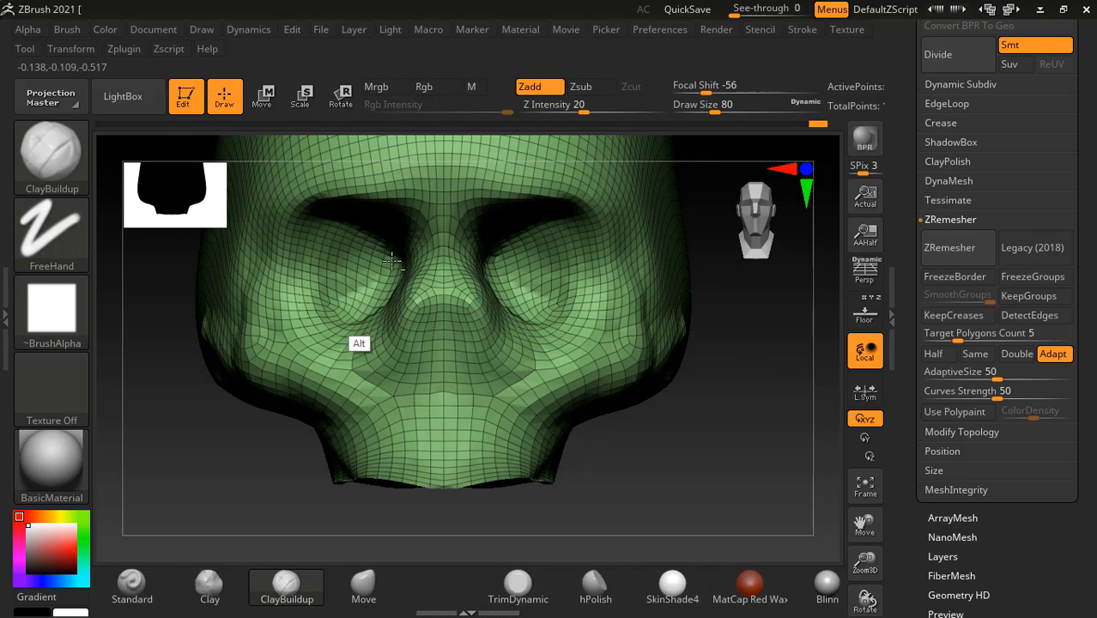
key("shift")
key("shift+f")
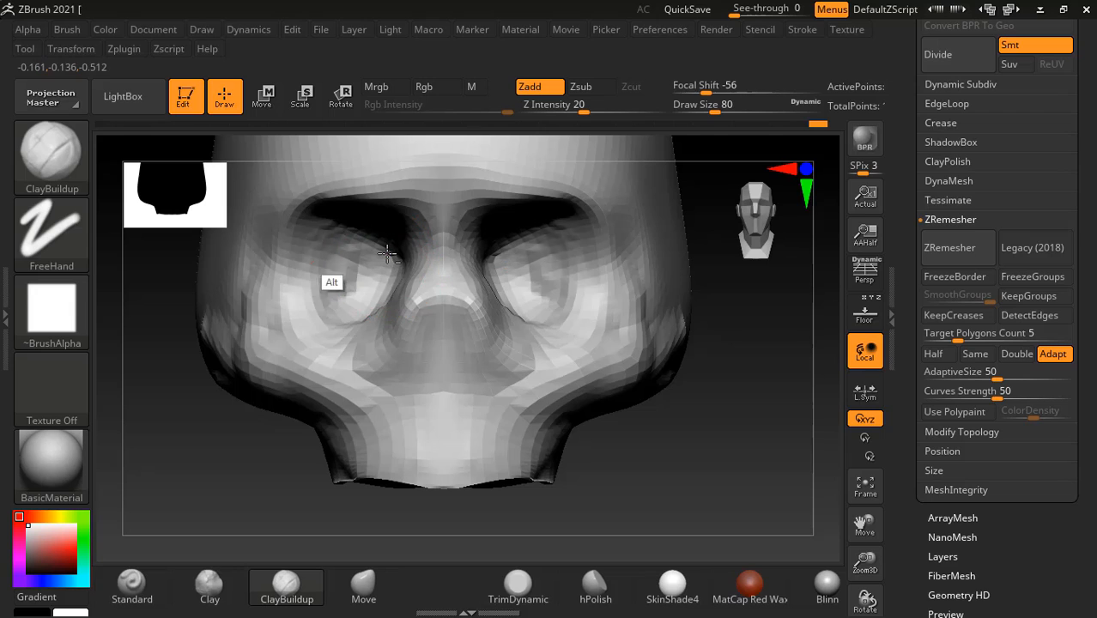
key("alt")
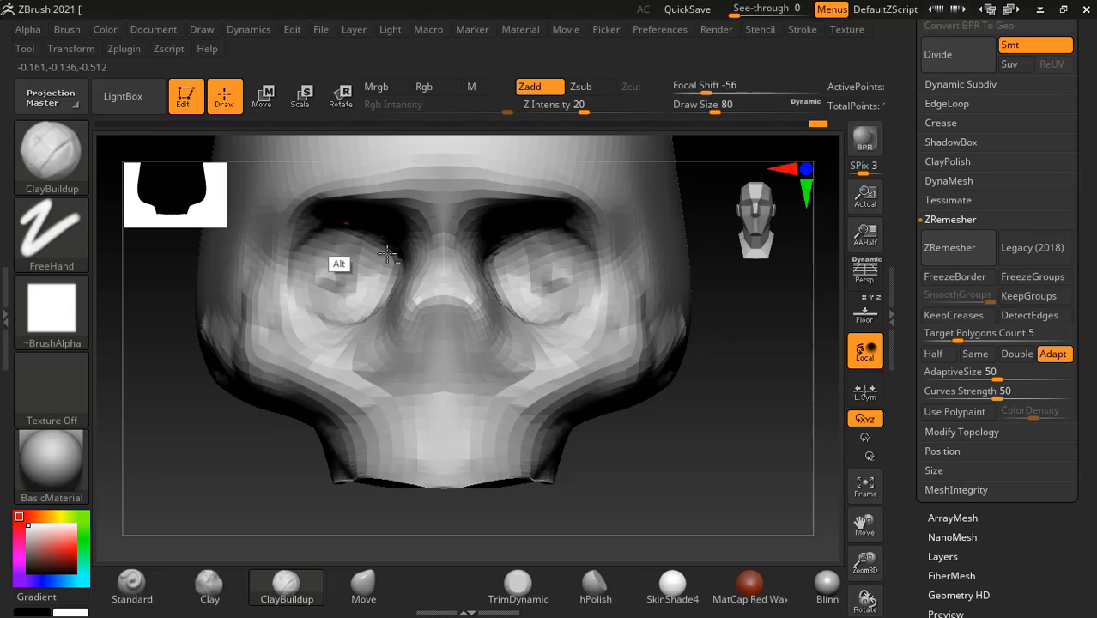
left_click_drag(387, 255, 362, 272, "alt")
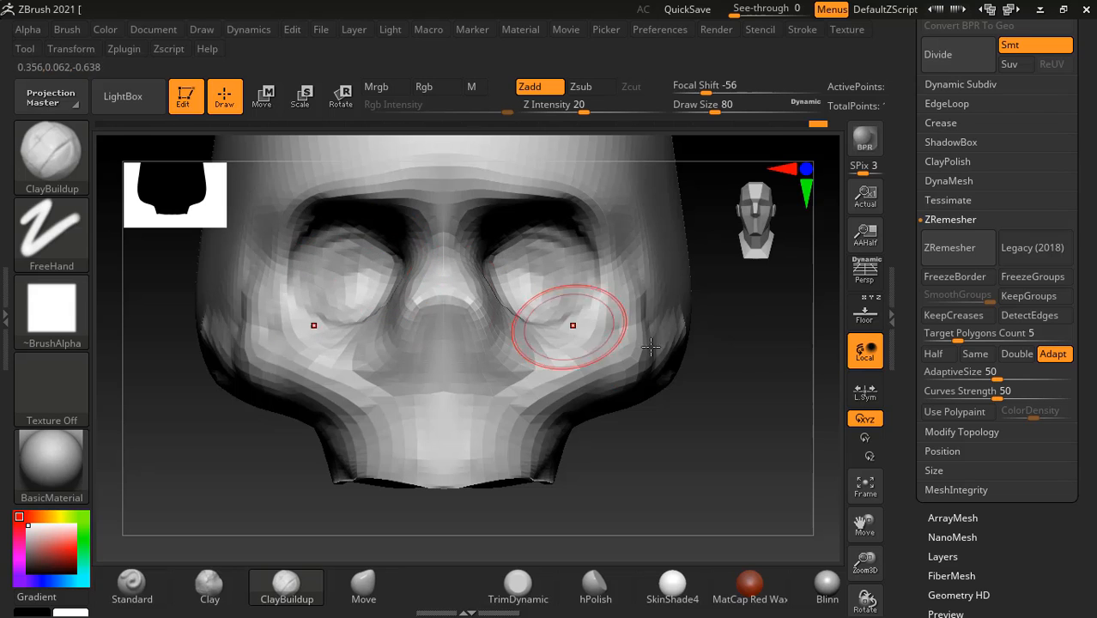
Step: Check the carved sockets against the front reference, then set up the Standard brush with draw size 35 and focal shift 27
left_click(865, 315)
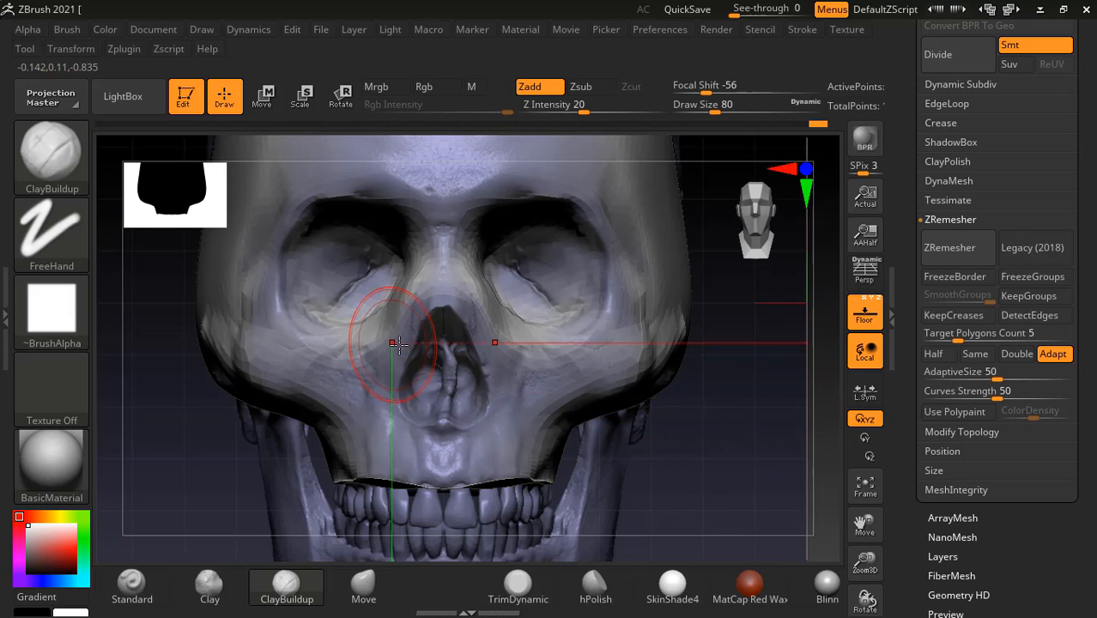
scroll(737, 399, "up", 5)
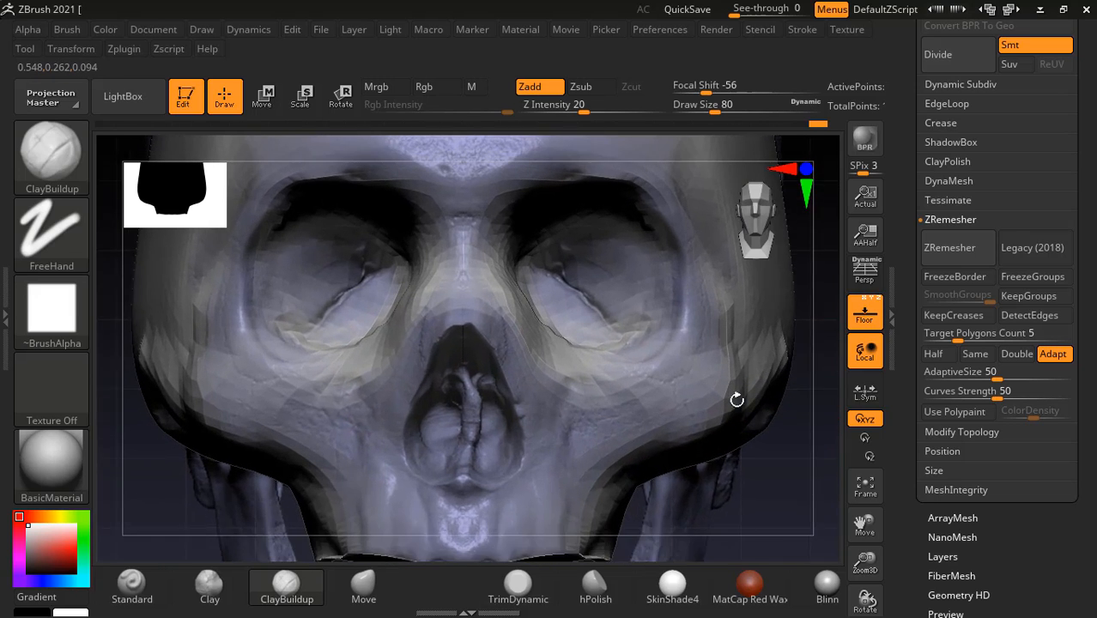
left_click(132, 589)
left_click(865, 310)
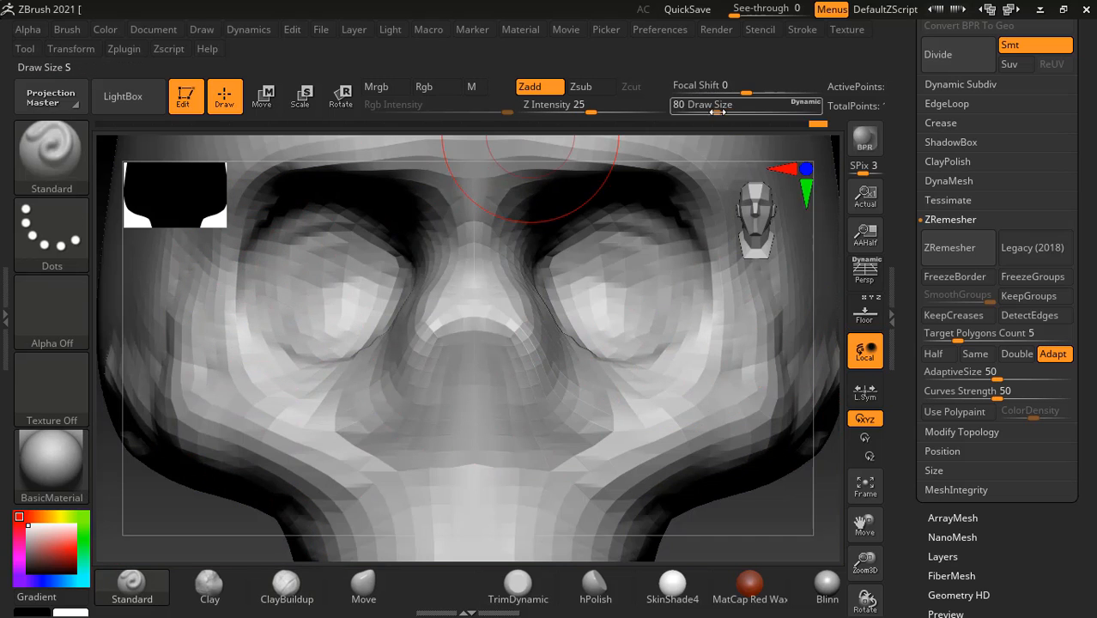
left_click_drag(717, 112, 702, 111)
scroll(808, 482, "down", 3)
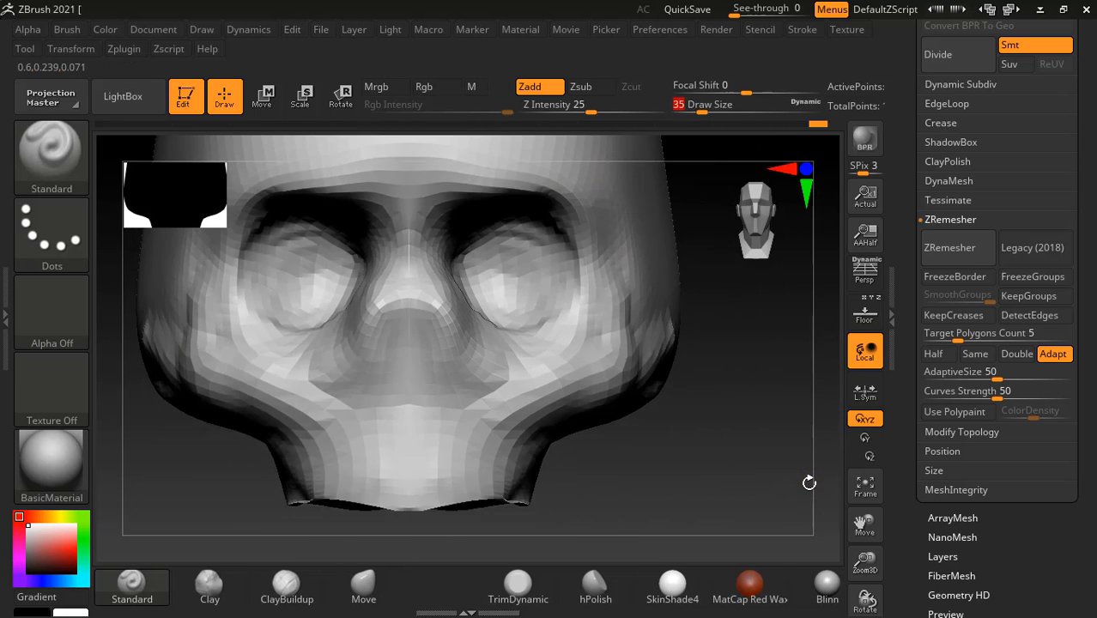
left_click_drag(809, 482, 636, 404)
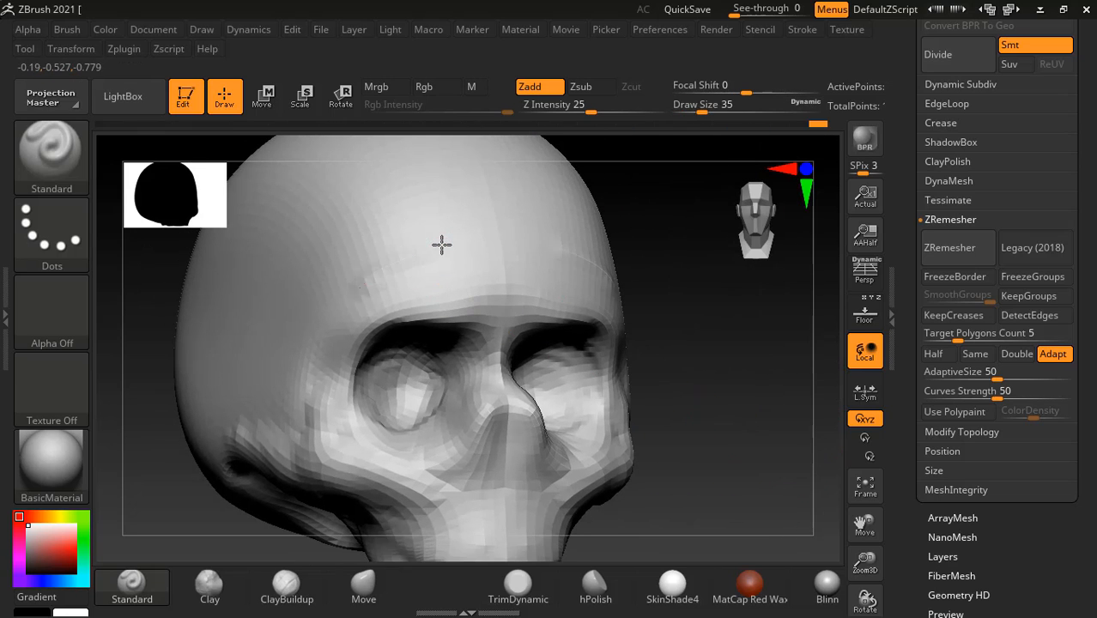
left_click_drag(442, 245, 500, 233)
key("ctrl+z")
left_click_drag(730, 368, 721, 360, "shift")
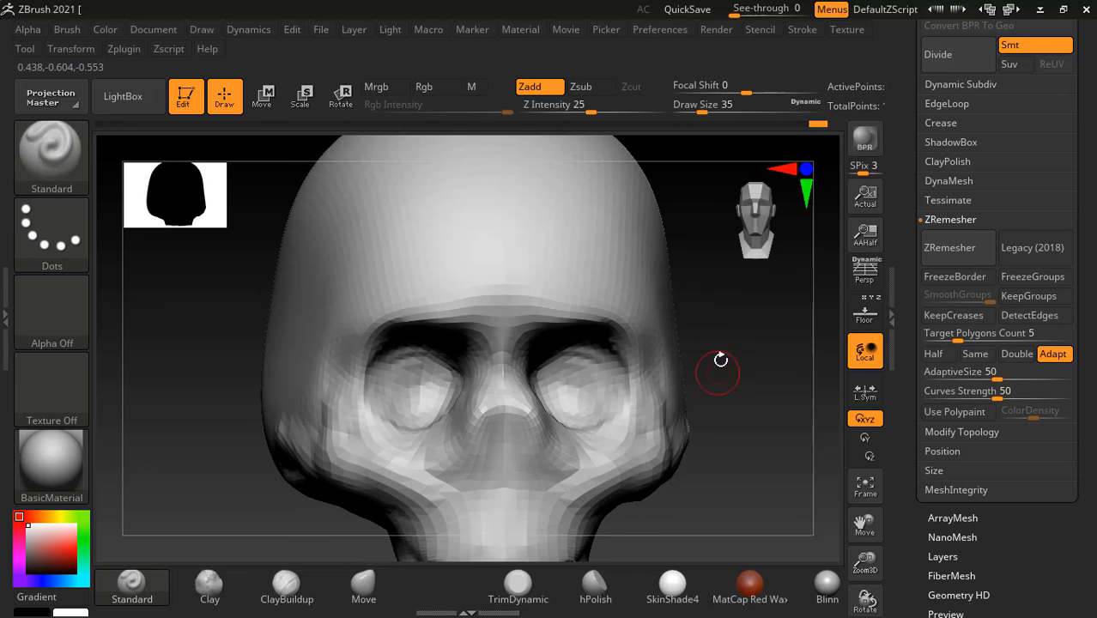
left_click_drag(745, 92, 755, 92)
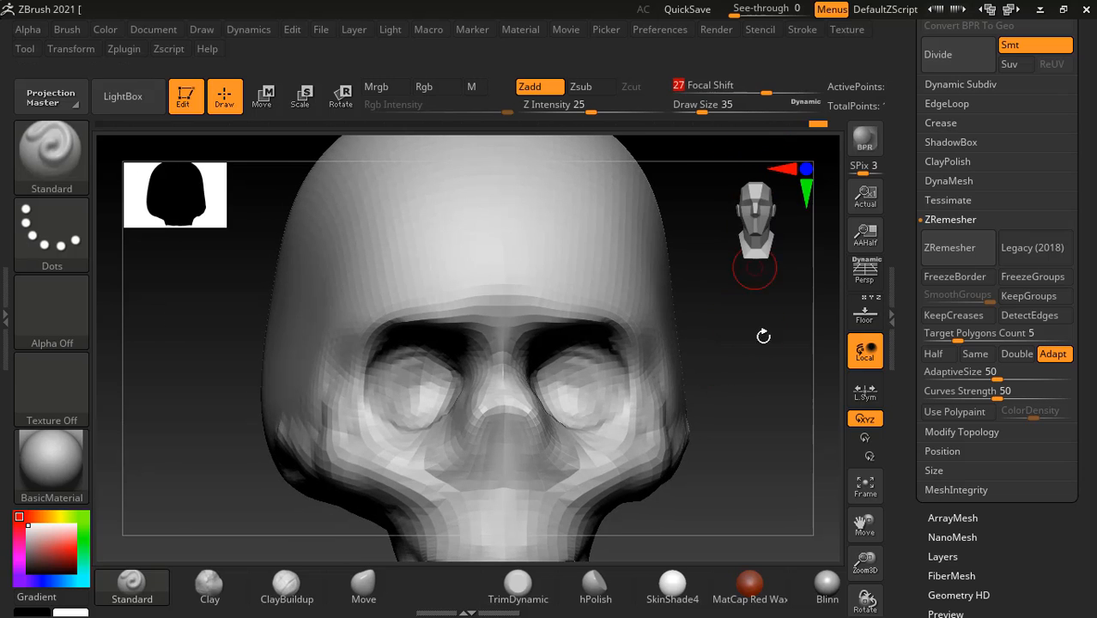
Step: Check the face against the front and side references, then carve the area between the lower eye sockets and nose with the Standard brush
left_click_drag(774, 302, 840, 335)
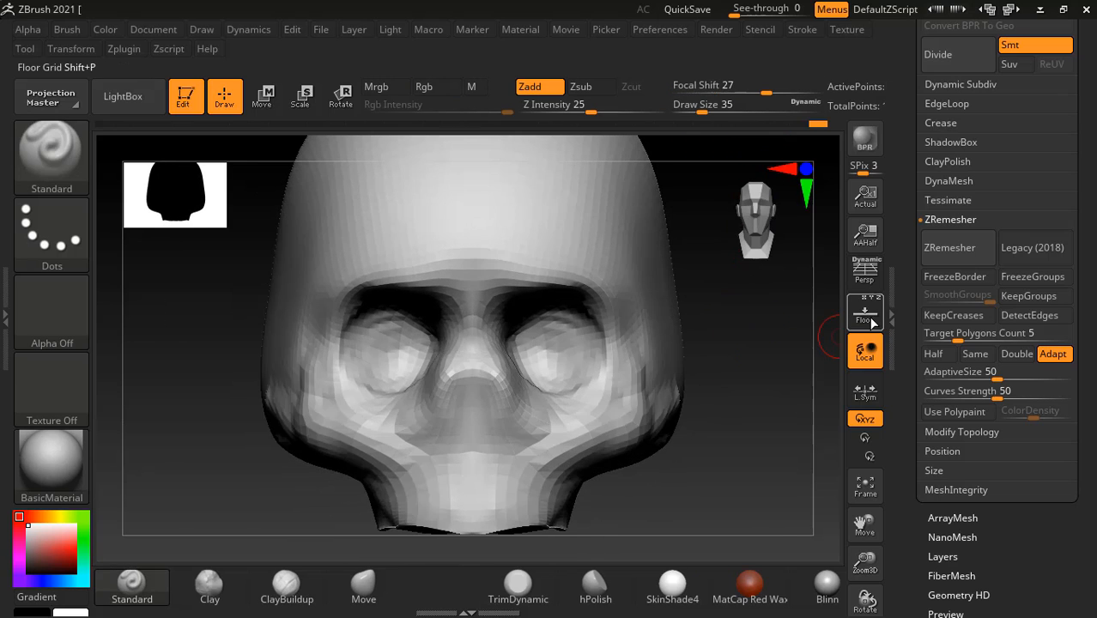
left_click(867, 318)
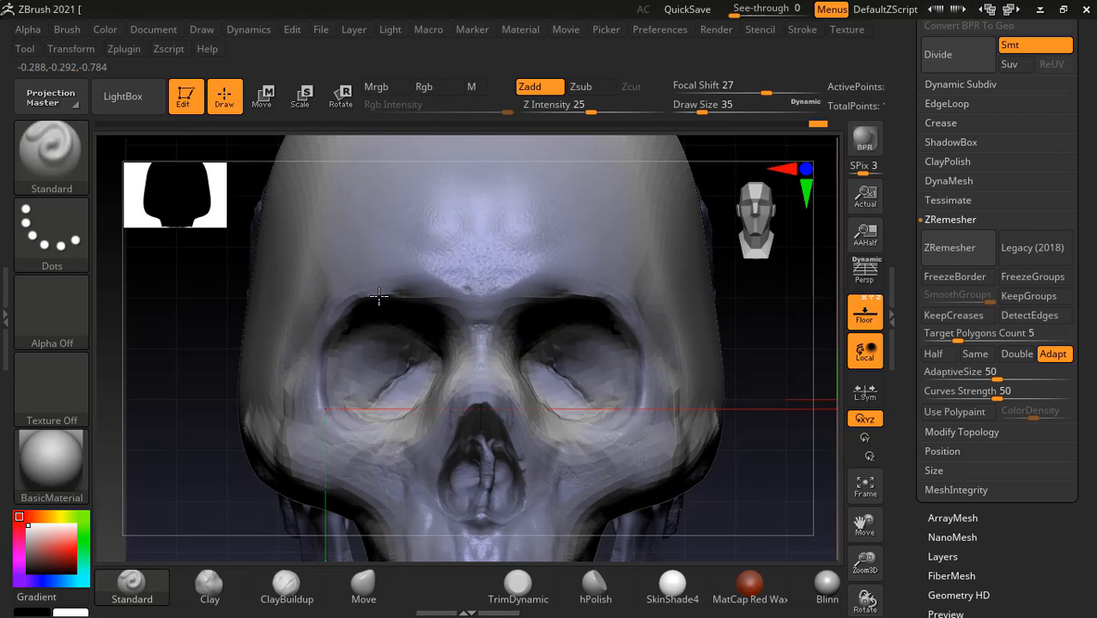
mouse_move(759, 445)
left_mouse_down()
mouse_move(774, 441)
mouse_move(760, 426)
left_mouse_up()
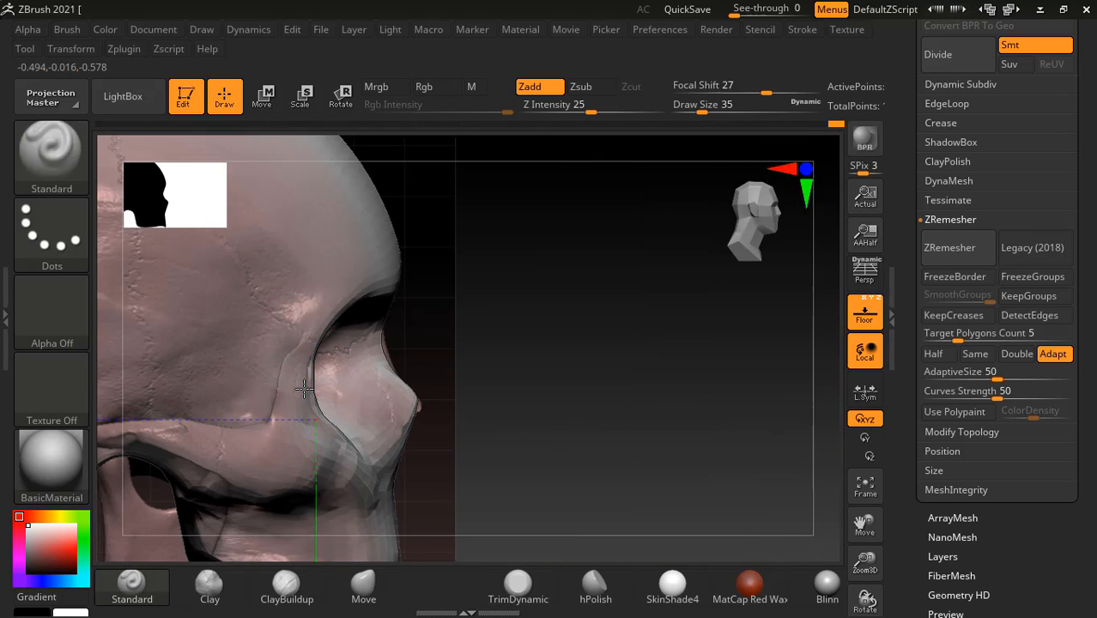
left_click_drag(553, 358, 553, 382, "alt")
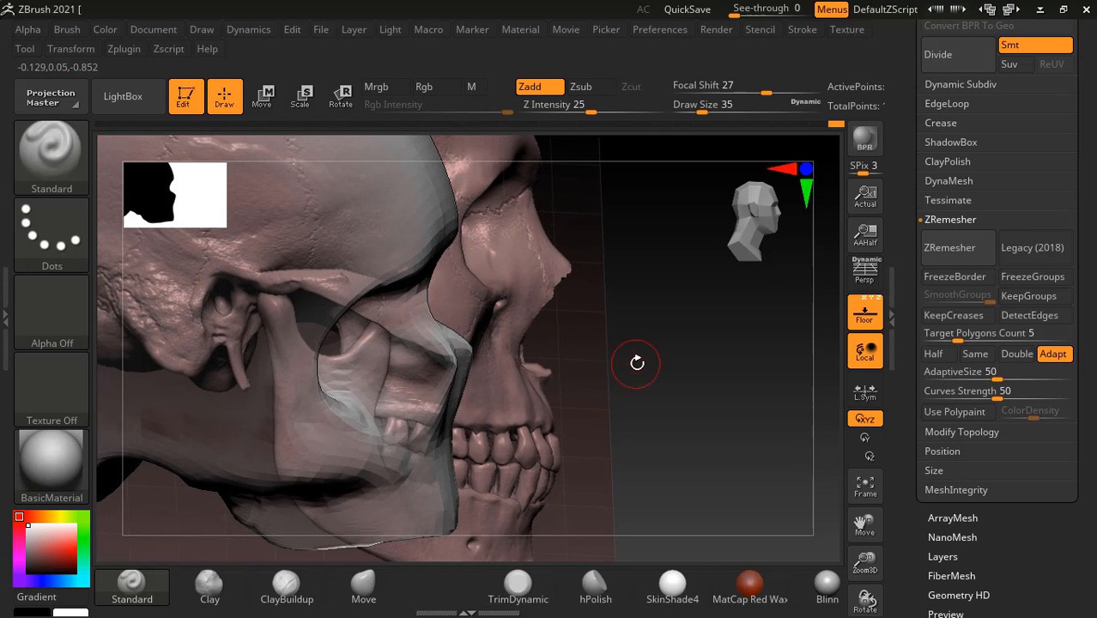
left_click_drag(637, 363, 551, 417, "shift")
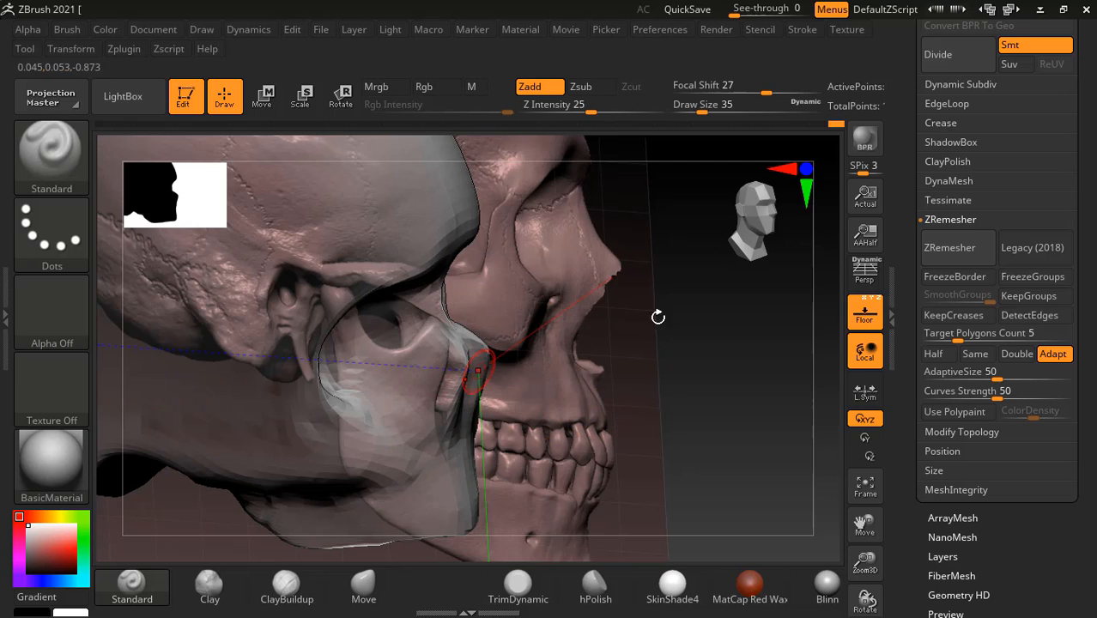
left_click(864, 321)
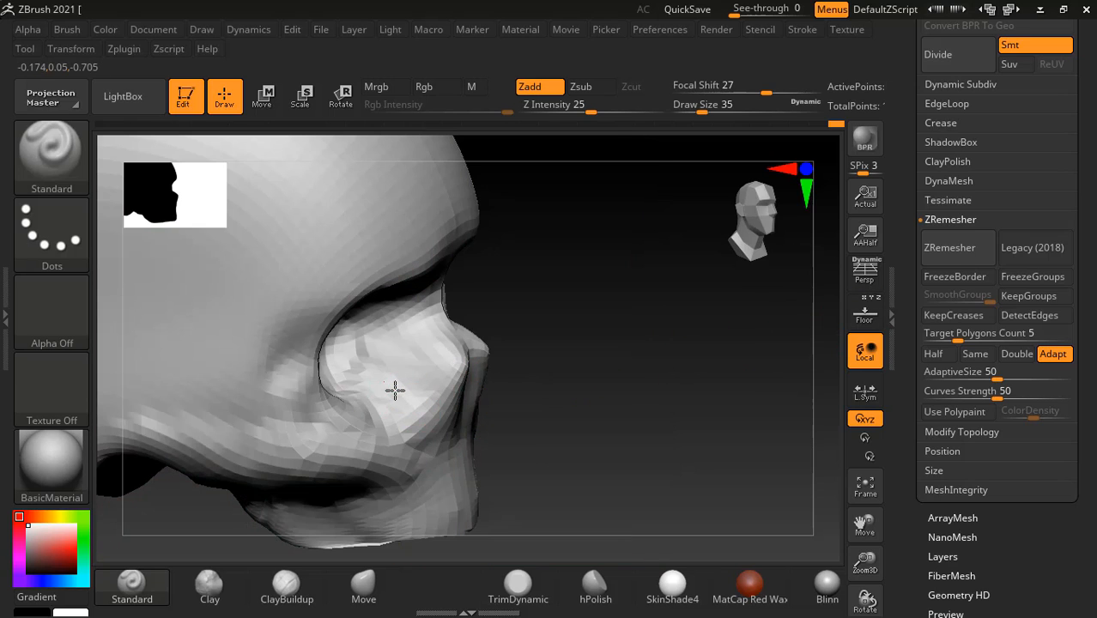
left_click_drag(658, 369, 659, 369)
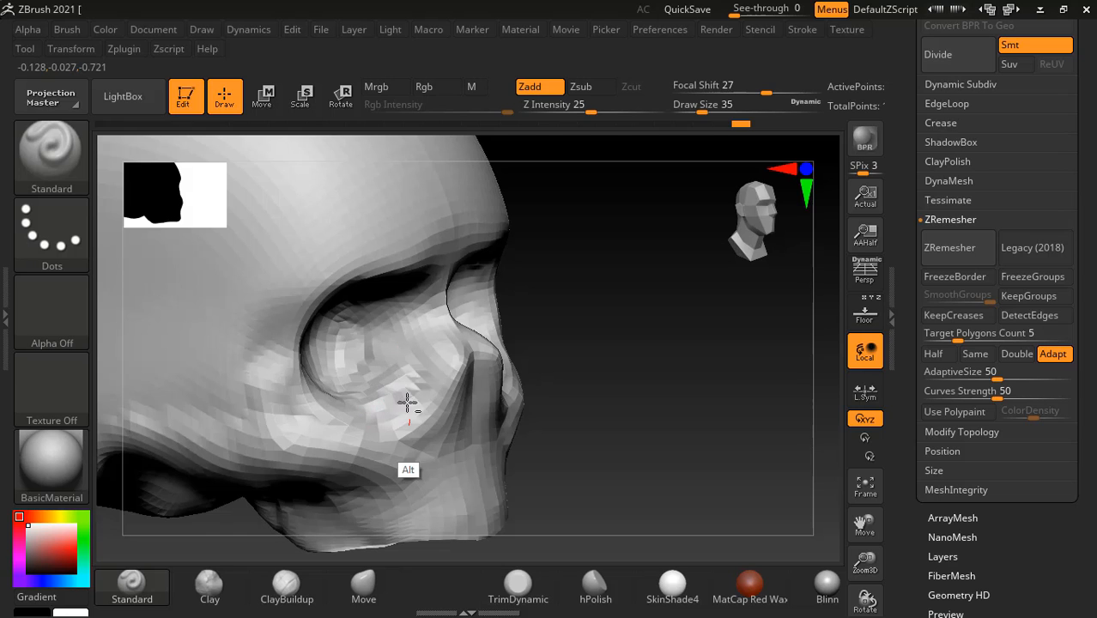
left_click_drag(730, 367, 763, 368)
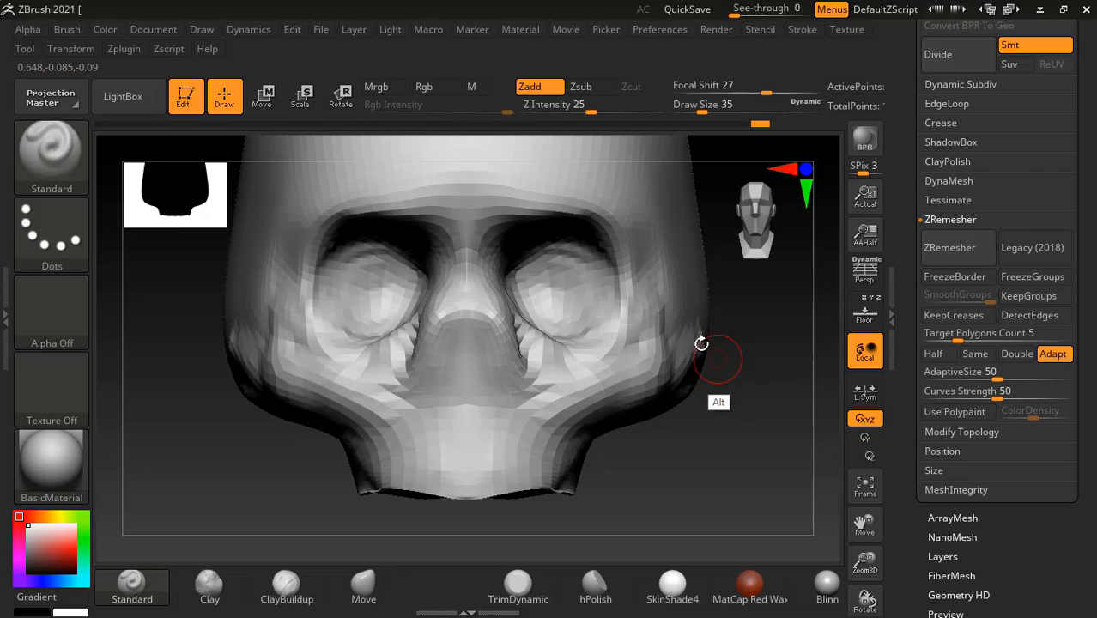
Step: Switch to the skull reference images in ACDSee and examine the male skull's front view around the eye sockets, nose and cheekbones
key("alt+Tab")
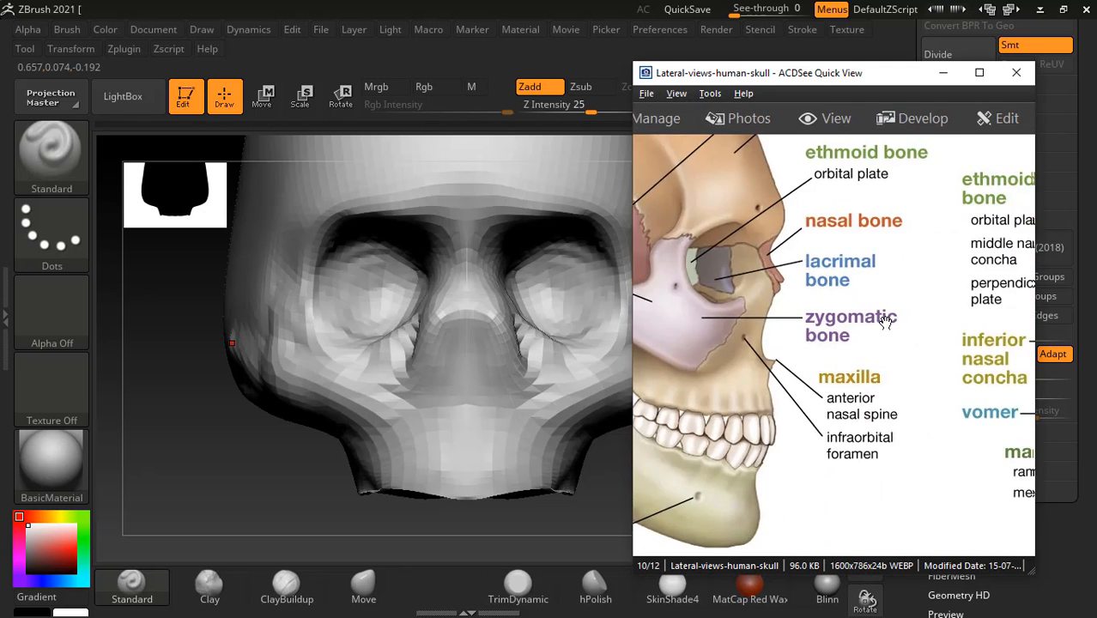
left_click_drag(886, 321, 831, 343)
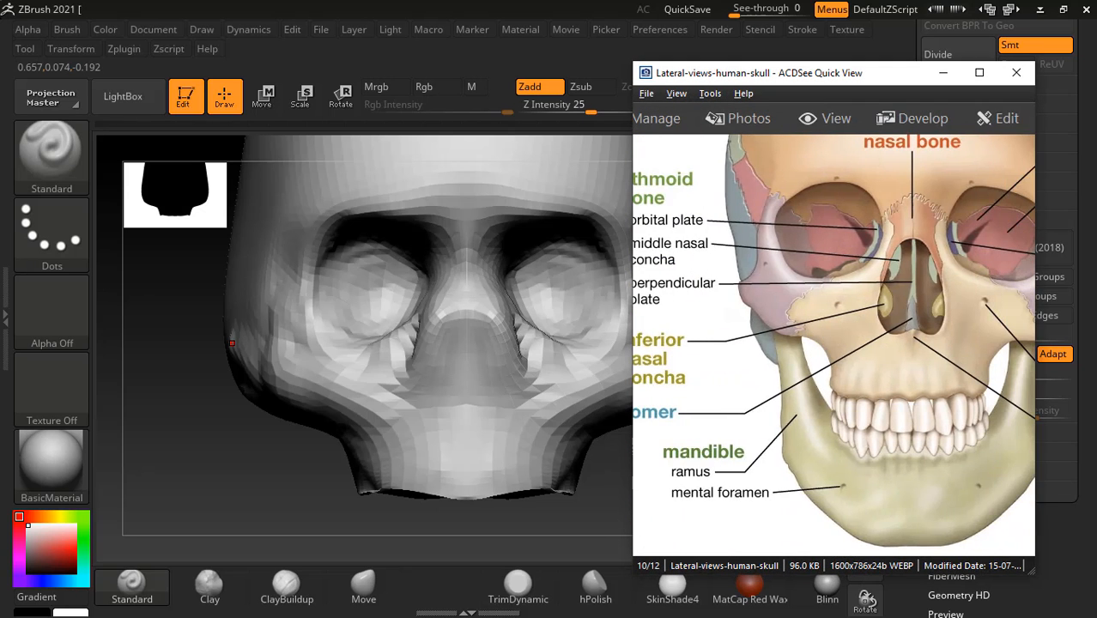
scroll(832, 344, "down", 1)
scroll(831, 343, "down", 1)
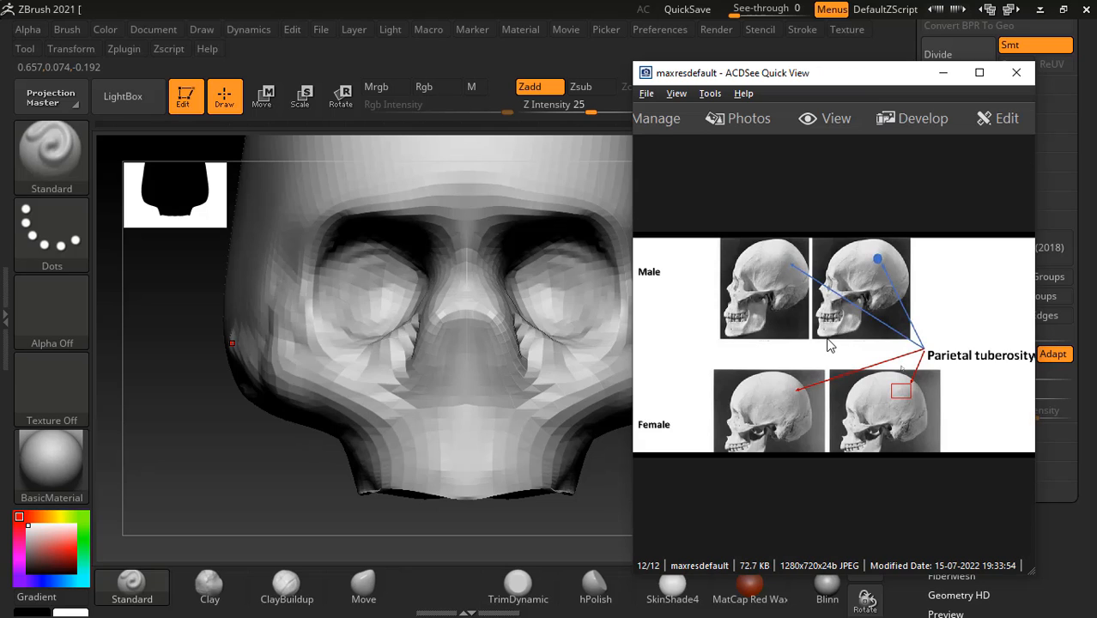
scroll(829, 345, "up", 4)
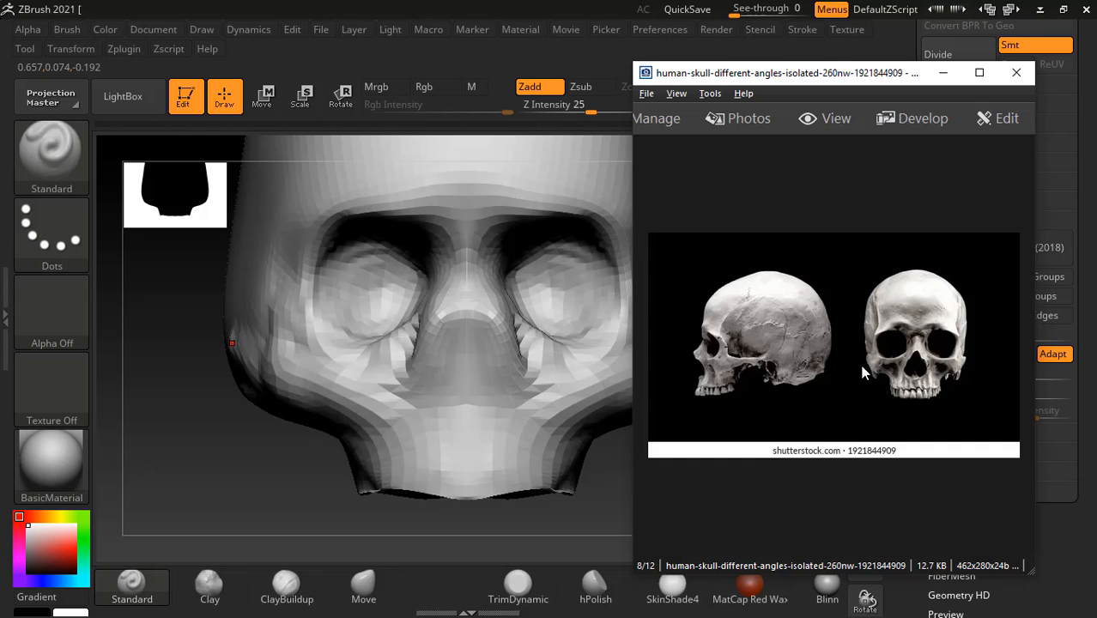
scroll(863, 371, "up", 4, "ctrl")
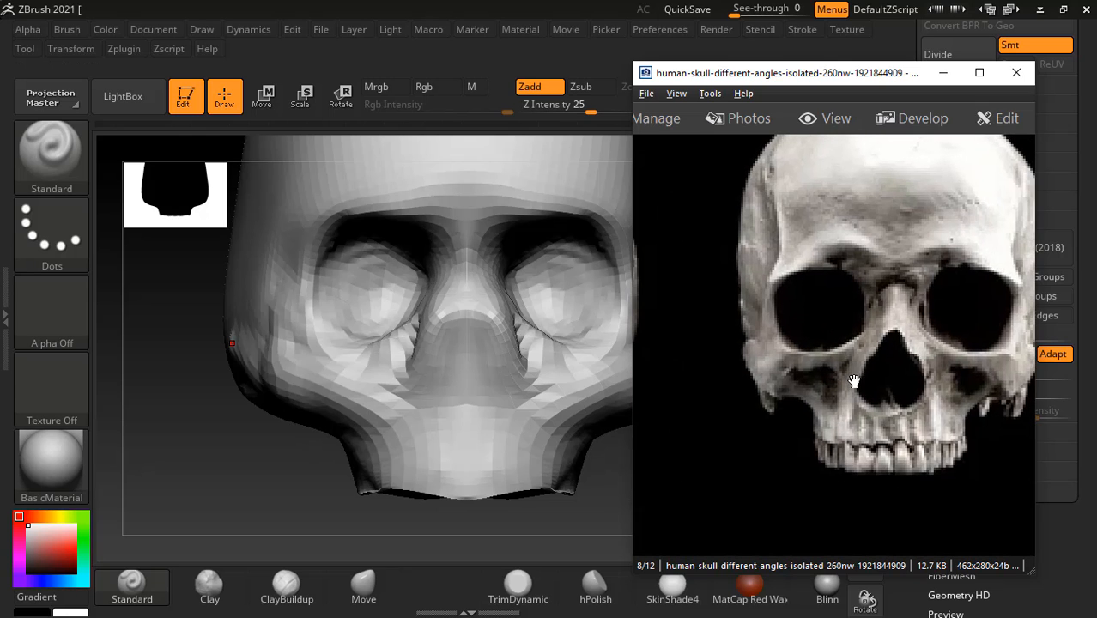
scroll(727, 382, "left", 4)
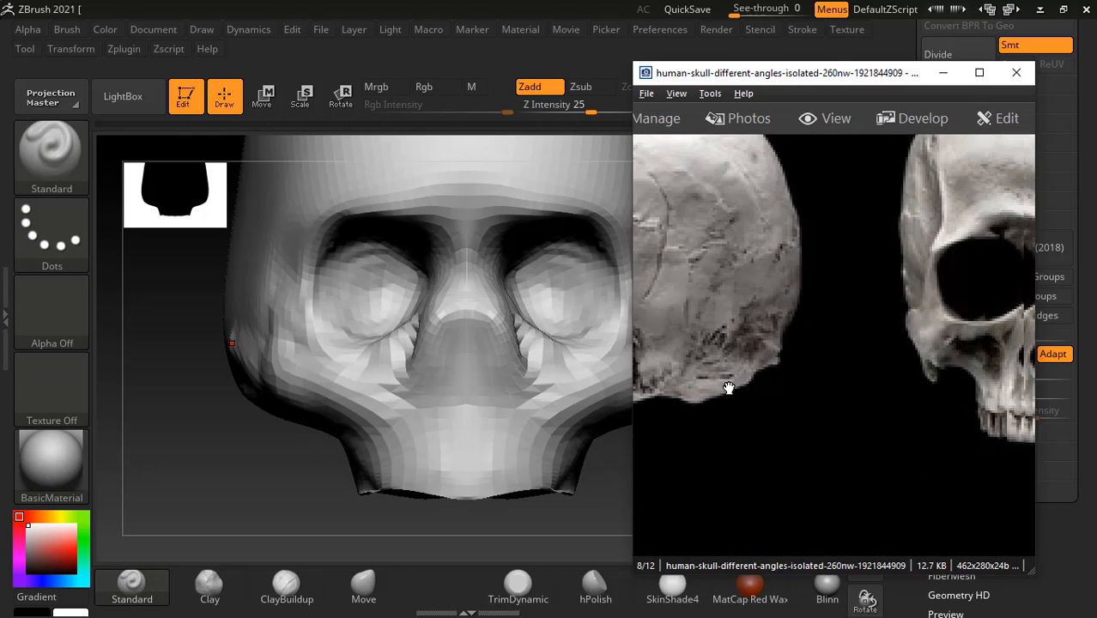
scroll(731, 383, "down", 4, "ctrl")
scroll(731, 383, "up", 5)
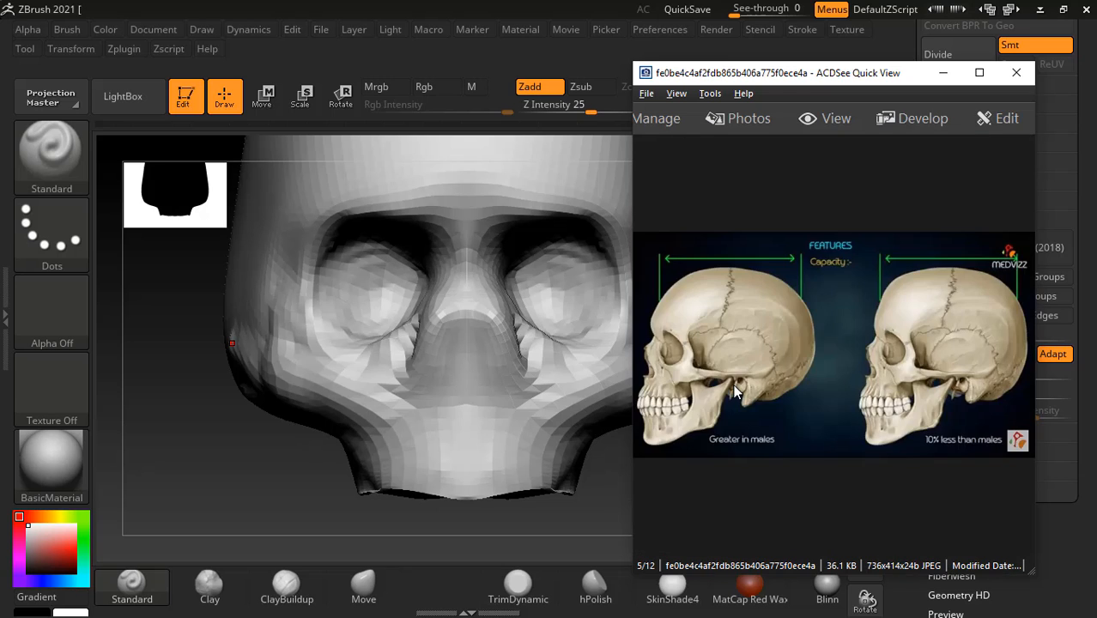
scroll(734, 392, "up", 1)
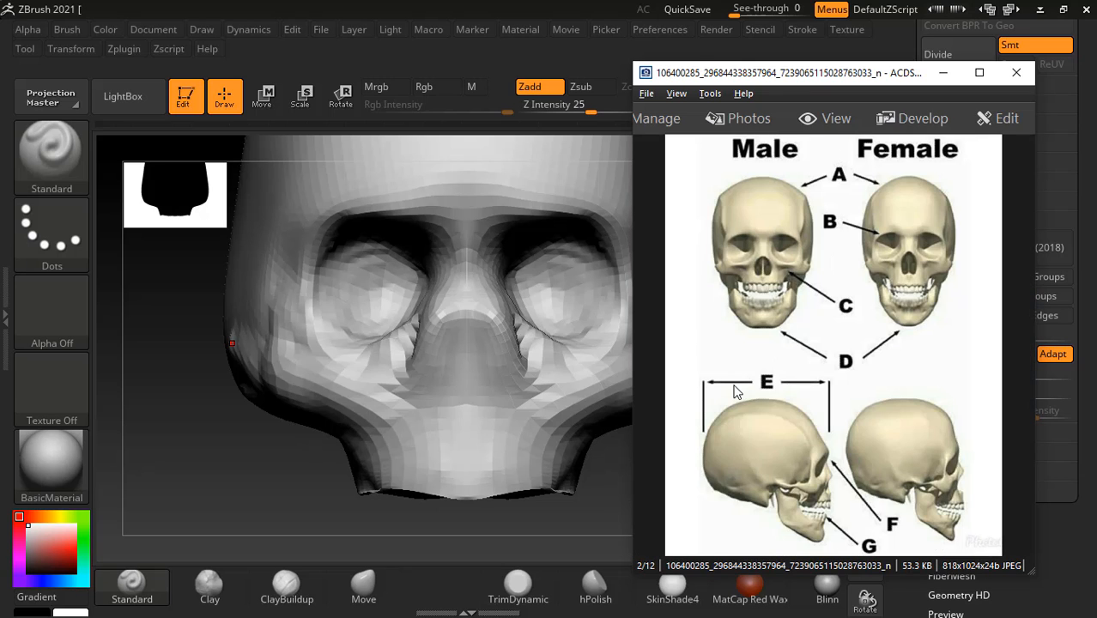
scroll(734, 393, "up", 2, "ctrl")
left_click_drag(823, 319, 827, 387)
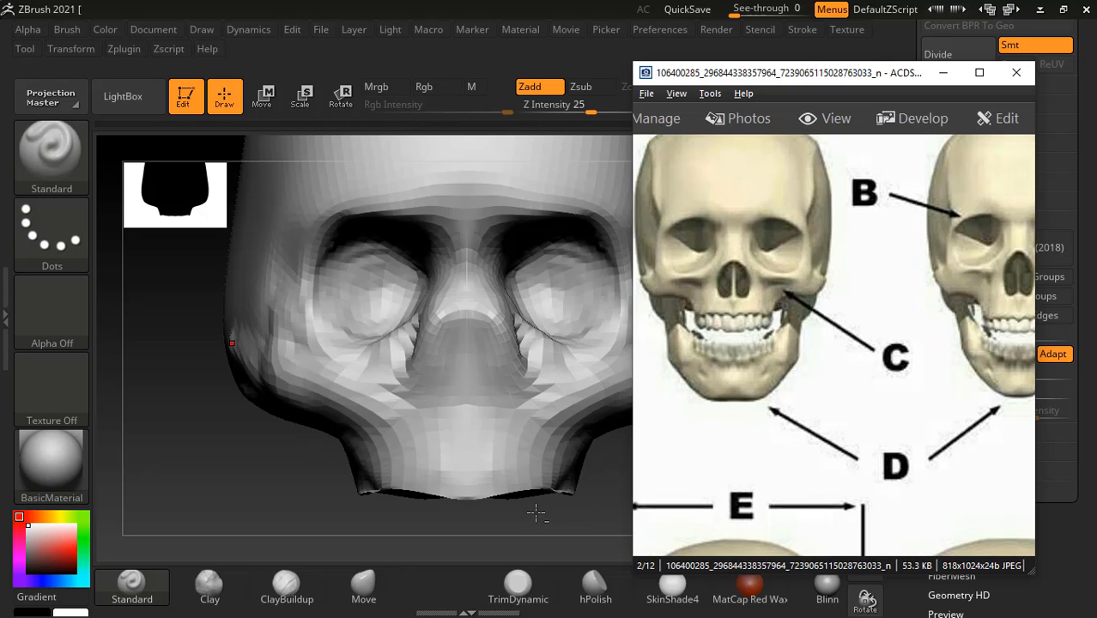
Step: Sculpt the brow rim and the inner eye-socket edges beside the nose with the Standard brush, smoothing the nose bridge
left_click_drag(536, 513, 480, 421)
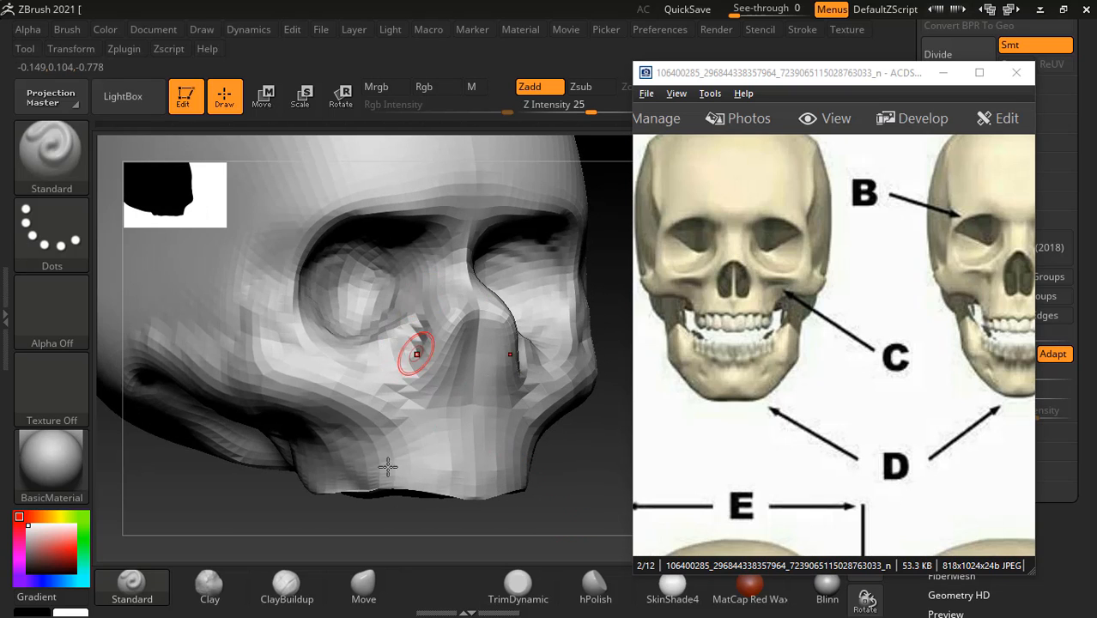
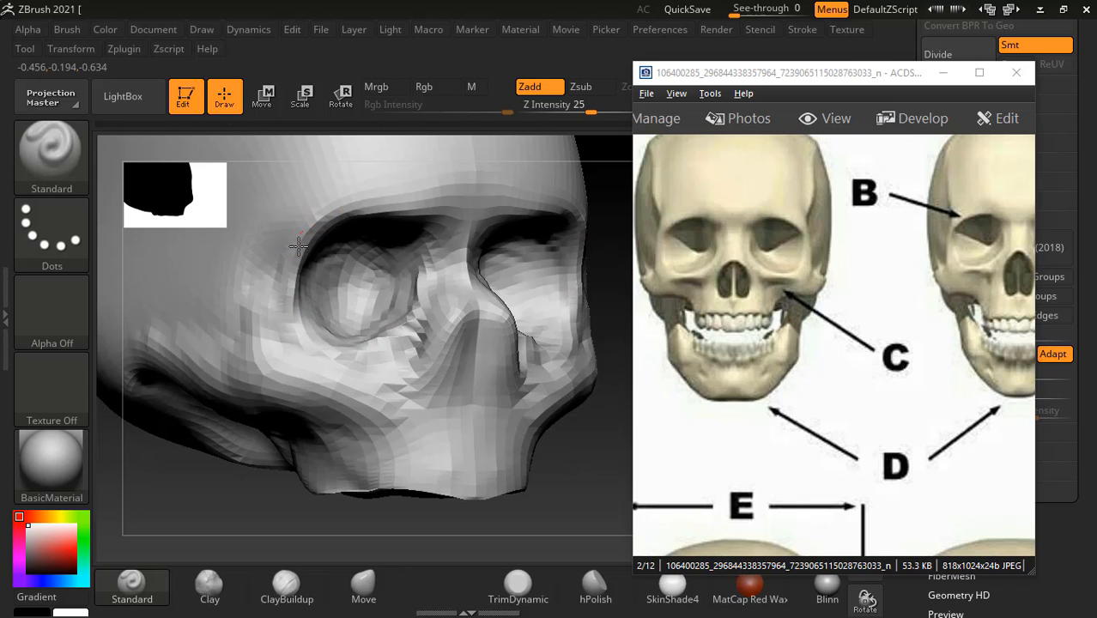
left_click_drag(328, 225, 400, 203)
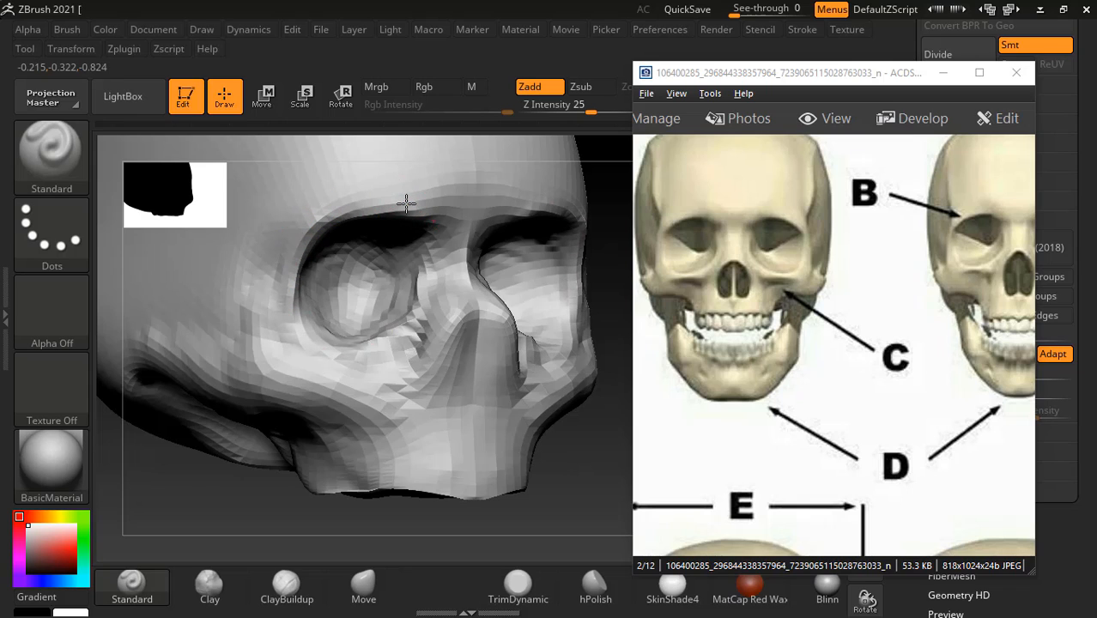
mouse_move(466, 245)
left_mouse_down("shift")
mouse_move(466, 284)
mouse_move(446, 273)
left_mouse_up("shift")
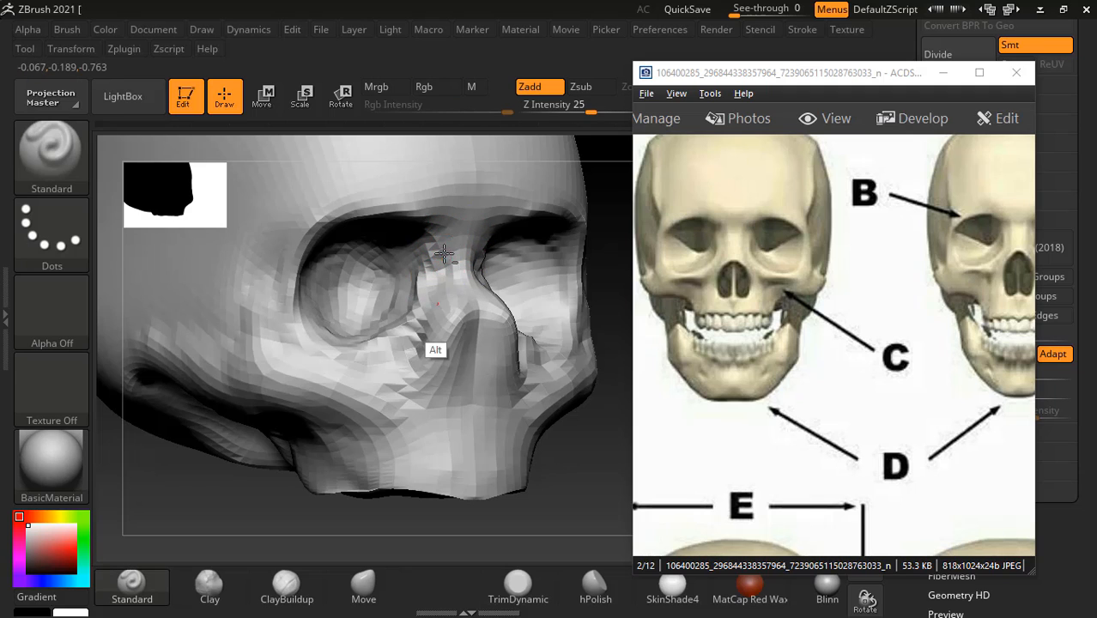
key("shift")
mouse_move(458, 341)
left_mouse_down("shift")
mouse_move(450, 355)
mouse_move(475, 367)
mouse_move(462, 332)
mouse_move(446, 388)
left_mouse_up("shift")
left_click_drag(579, 488, 548, 501)
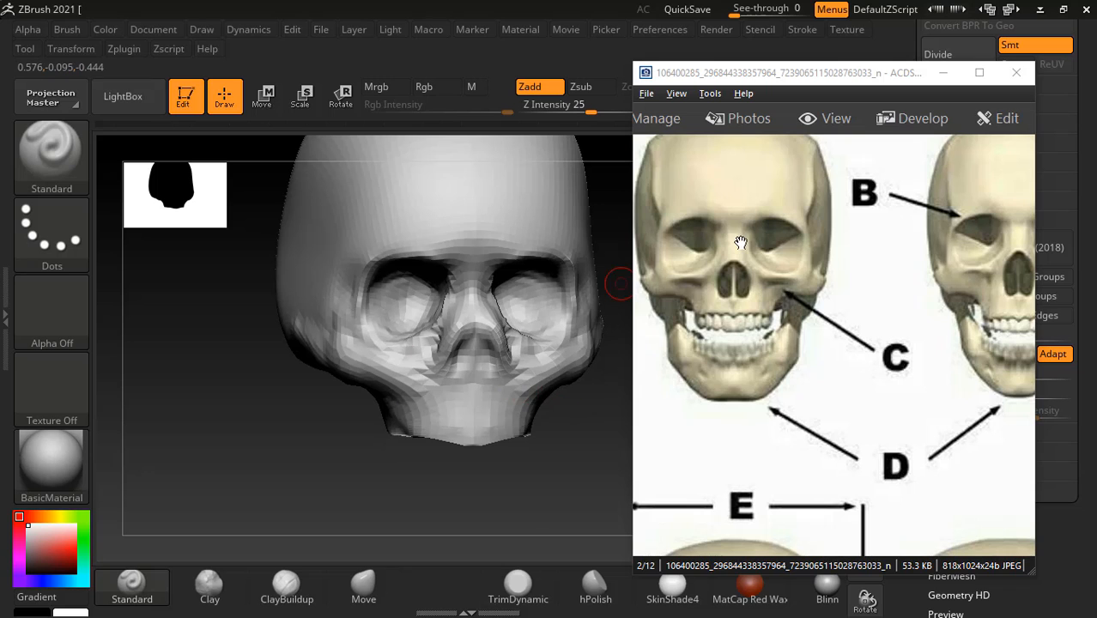
Step: Minimize the reference image viewer, mask the nasal opening against the front reference, and invert the mask
left_click(943, 72)
left_click_drag(767, 385, 699, 391, "shift")
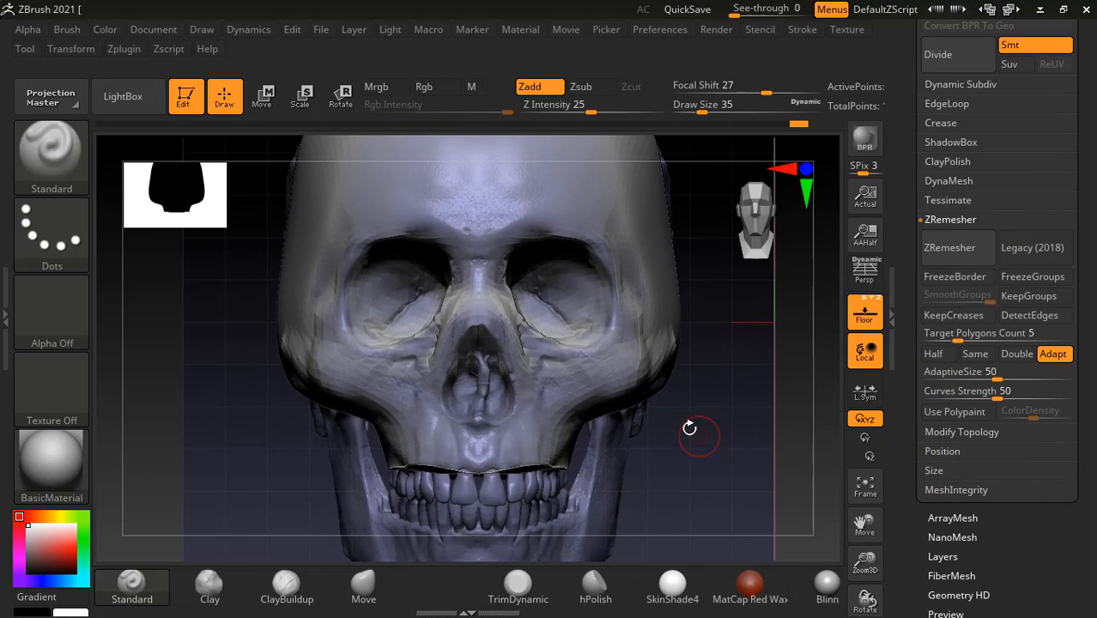
left_click_drag(712, 404, 697, 381, "alt")
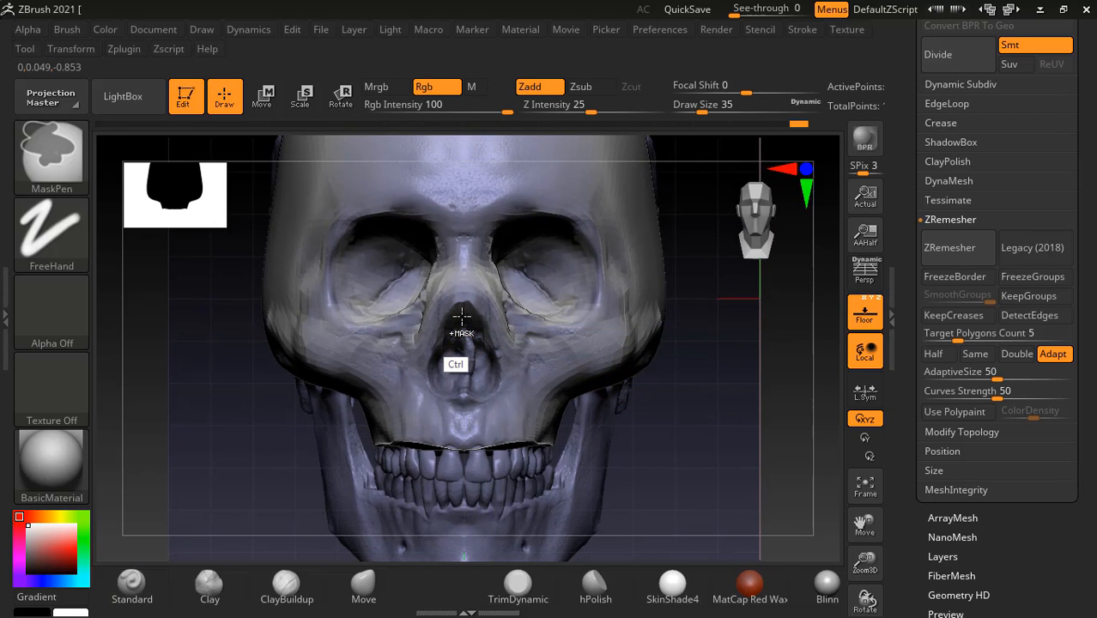
left_click(865, 314)
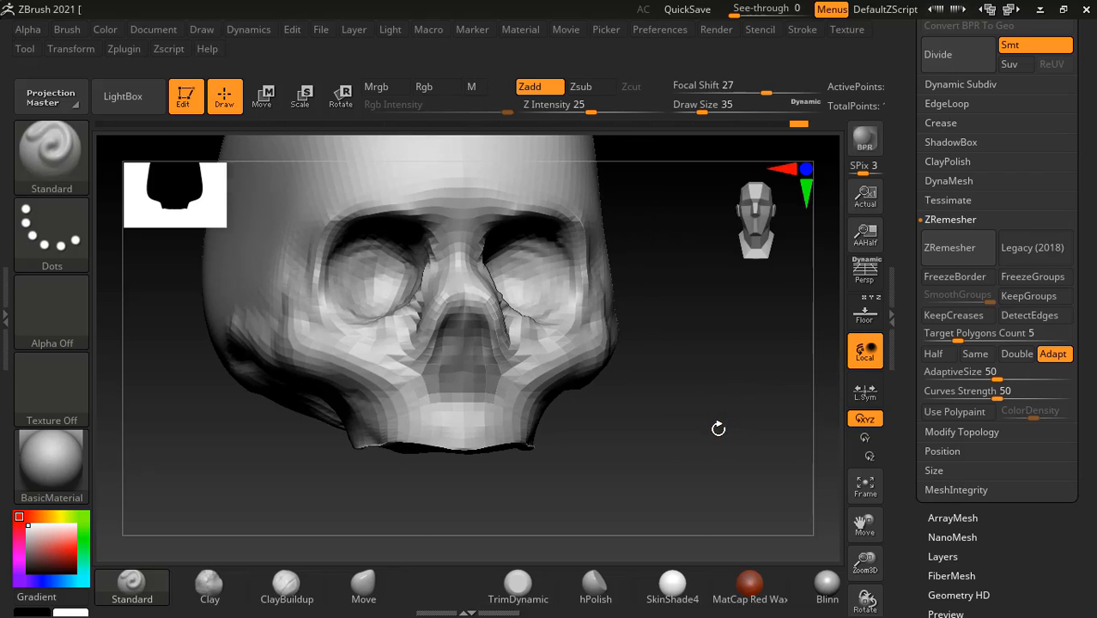
left_click(721, 380, "ctrl")
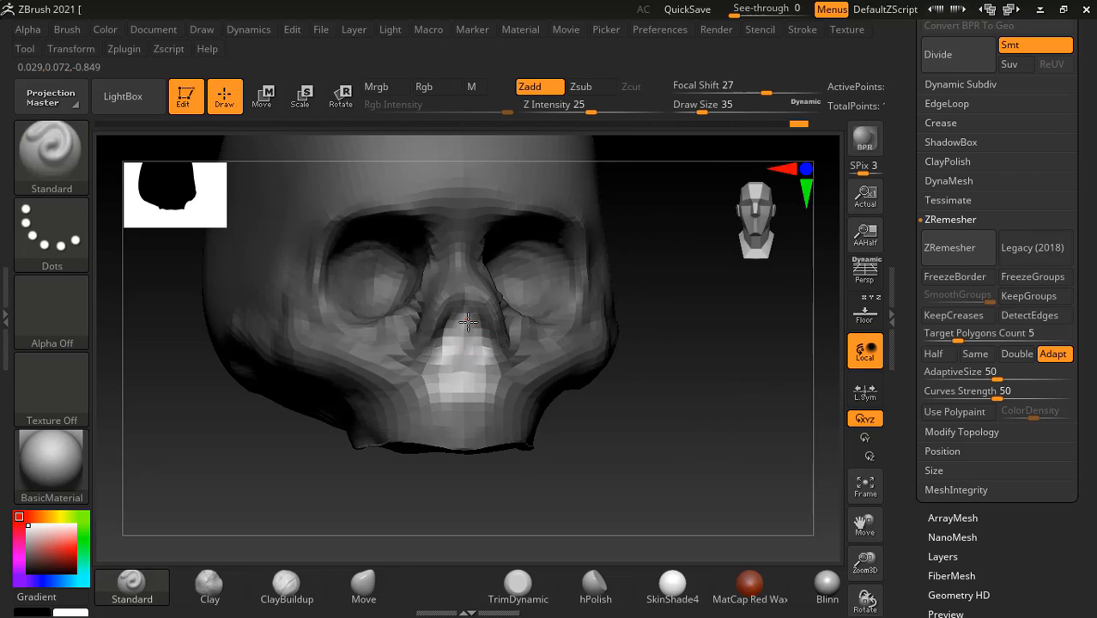
key("alt")
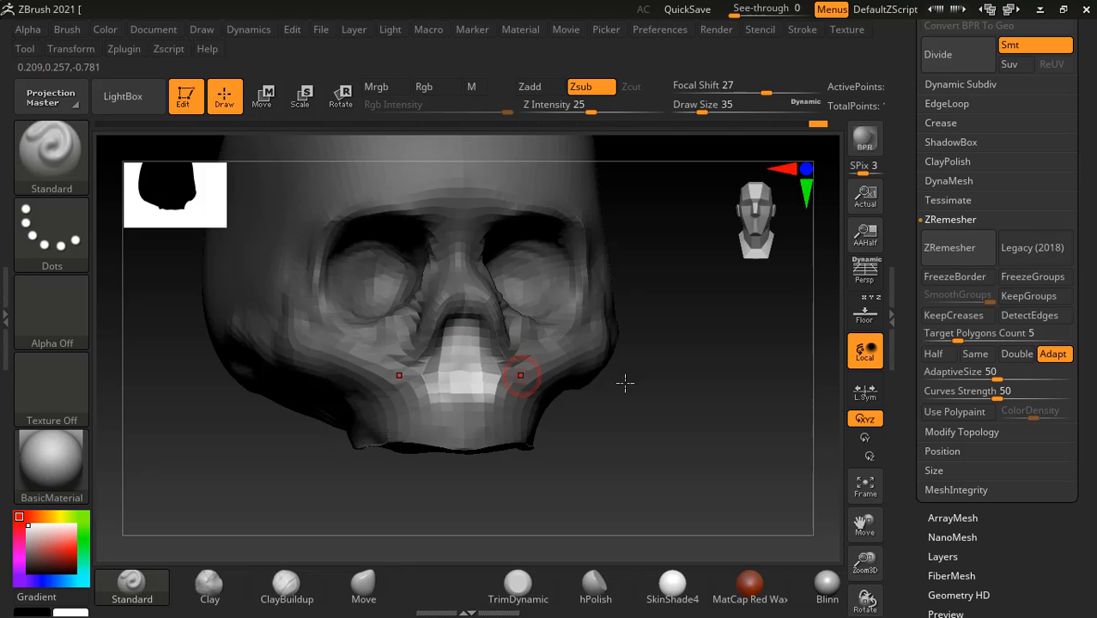
Step: Push the unmasked nasal opening back into the skull with the Move brush at draw size 132
left_click_drag(625, 383, 559, 485)
left_click(378, 591)
mouse_move(571, 422)
left_mouse_down()
mouse_move(632, 388)
mouse_move(557, 379)
left_mouse_up()
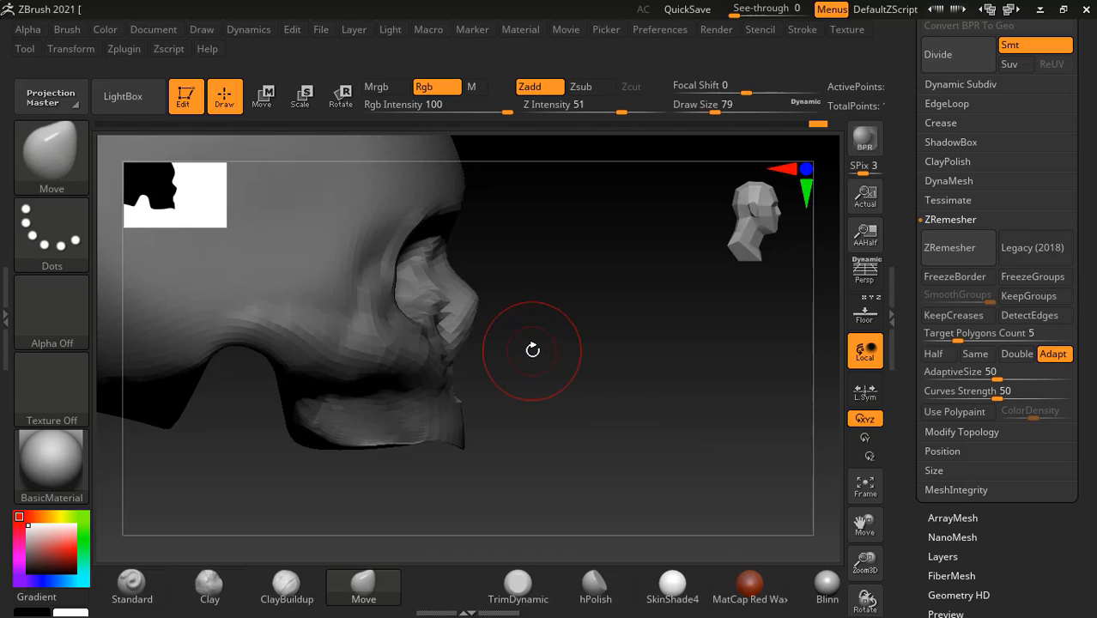
left_click_drag(720, 110, 727, 109)
mouse_move(646, 321)
left_mouse_down()
mouse_move(602, 343)
mouse_move(471, 355)
left_mouse_up()
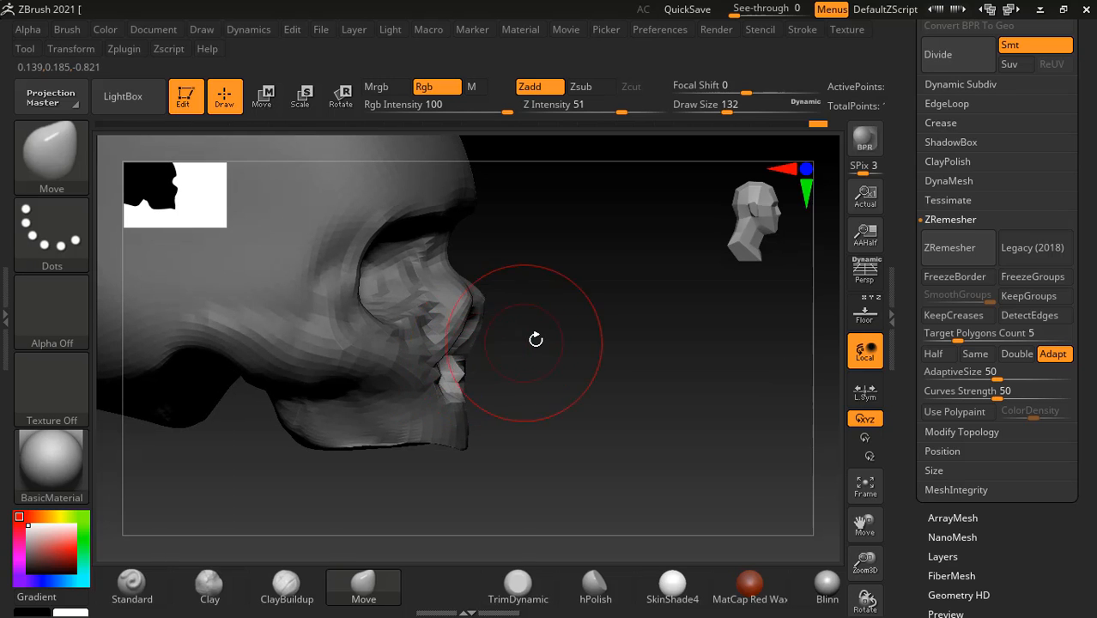
Step: Check the recessed nasal opening against the front reference, then invert the mask so the rest of the skull is editable
mouse_move(536, 339)
left_mouse_down()
mouse_move(468, 367)
mouse_move(634, 377)
mouse_move(620, 358)
mouse_move(569, 389)
mouse_move(697, 385)
mouse_move(703, 436)
mouse_move(719, 433)
left_mouse_up()
left_click(864, 316)
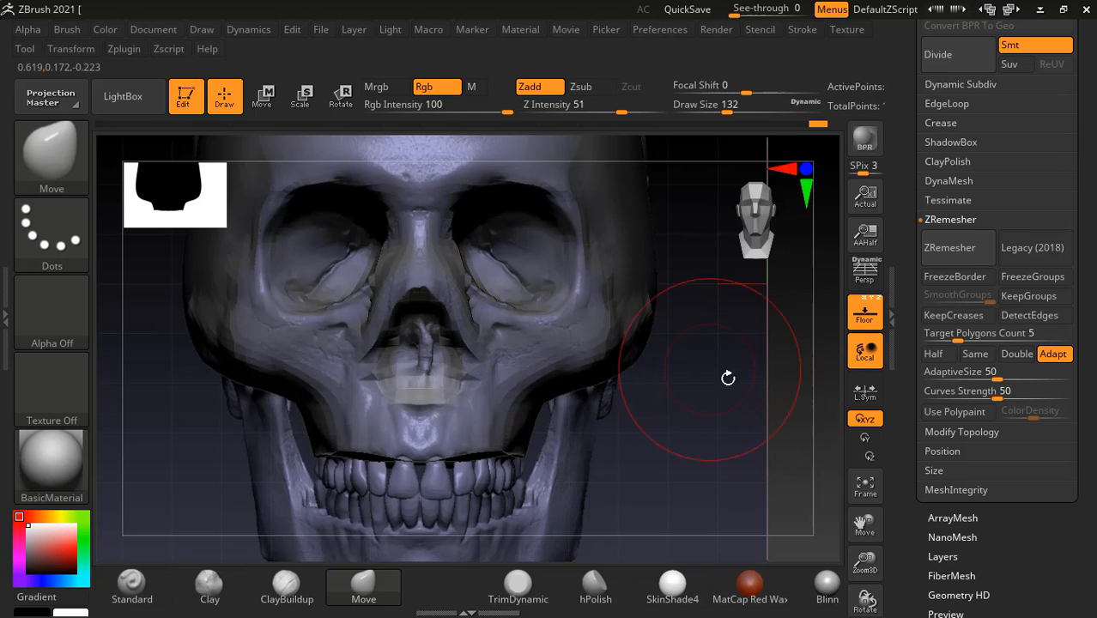
left_click(865, 316)
left_click(730, 394, "ctrl")
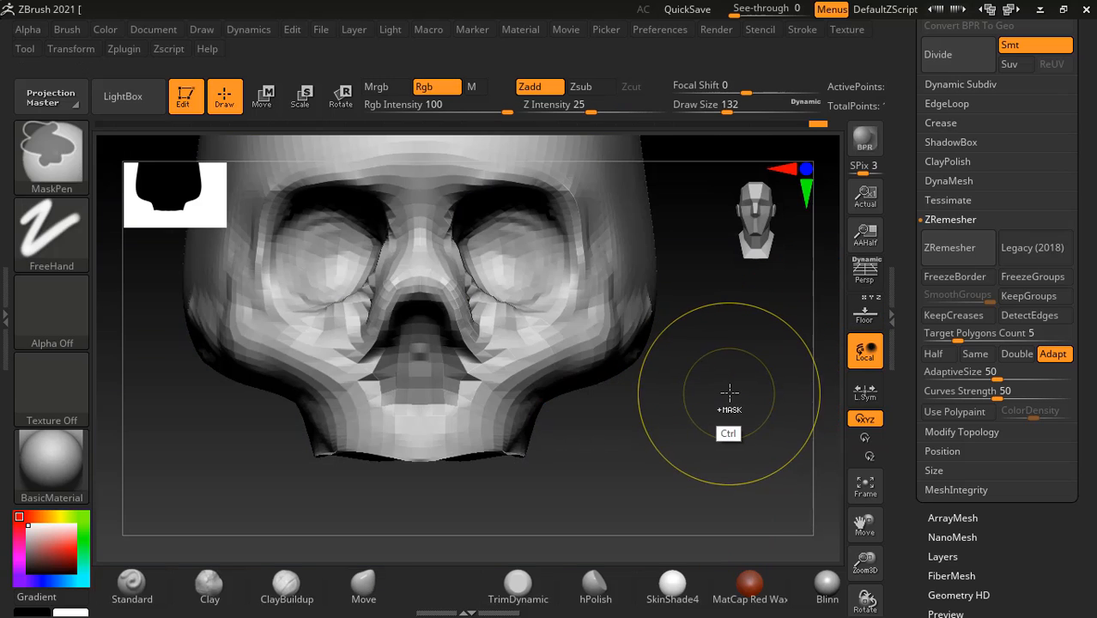
Step: Set the Move brush's draw size to 64 and reshape the nasal opening's upper side edges to match the front reference
left_click(865, 316)
key("bracketleft")
key("bracketleft")
key("bracketleft")
key("bracketleft")
key("bracketleft")
key("bracketleft")
key("bracketleft")
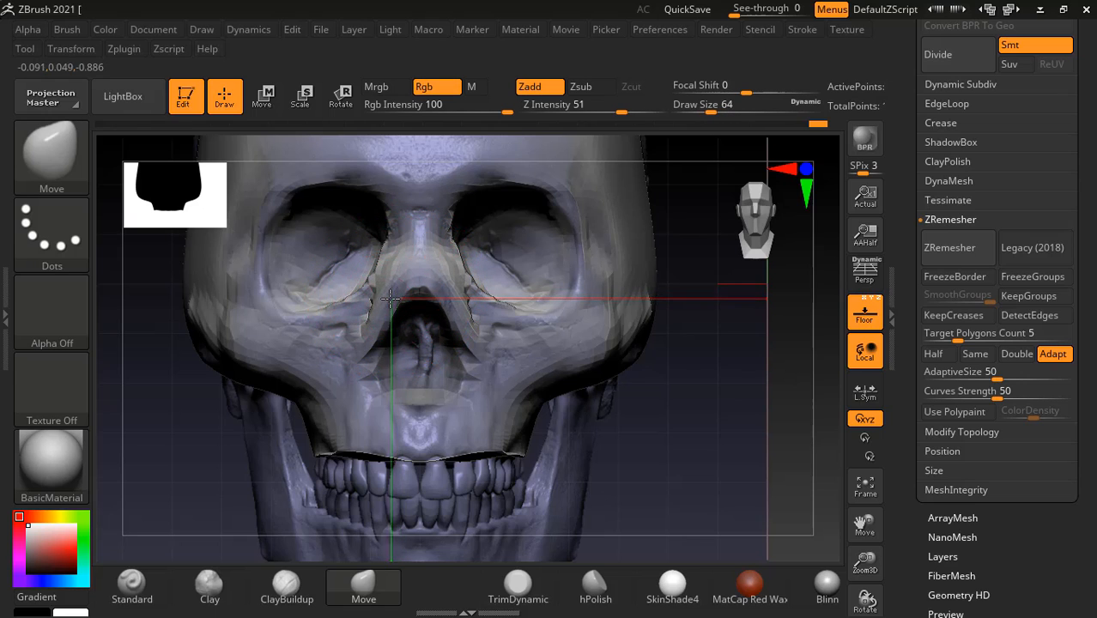
left_click_drag(388, 303, 383, 328)
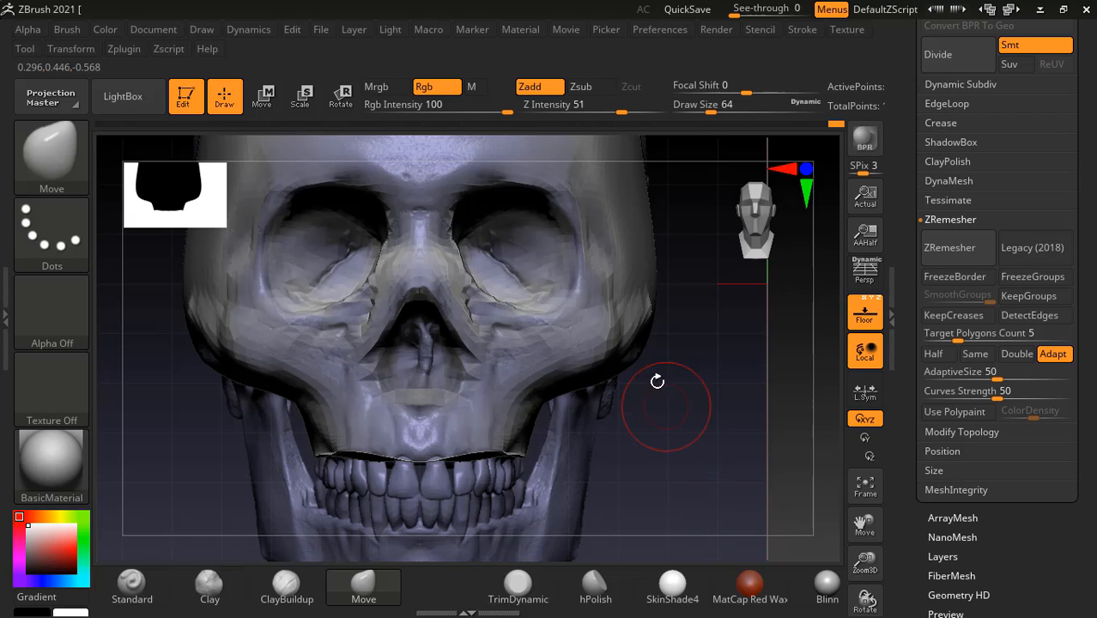
mouse_move(750, 587)
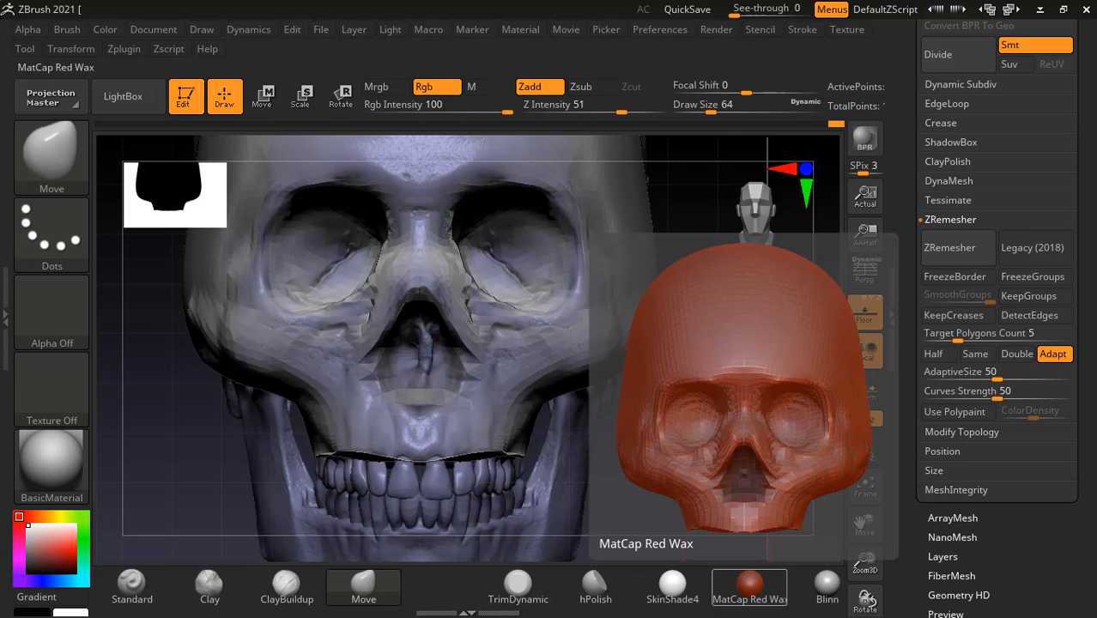
left_click_drag(663, 404, 718, 399)
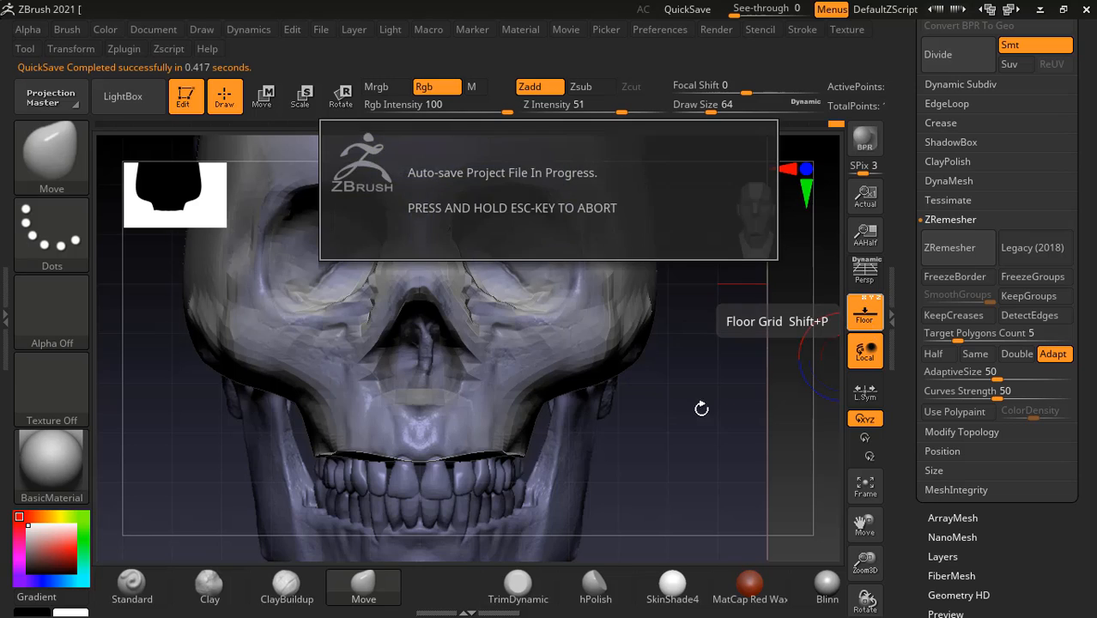
Step: Clear the mask around the nasal opening, then compare the face profile with the side reference
left_click(865, 314)
key("ctrl")
mouse_move(730, 393)
left_mouse_down()
mouse_move(705, 371)
mouse_move(710, 404)
mouse_move(723, 409)
mouse_move(710, 404)
left_mouse_up()
left_click(866, 314)
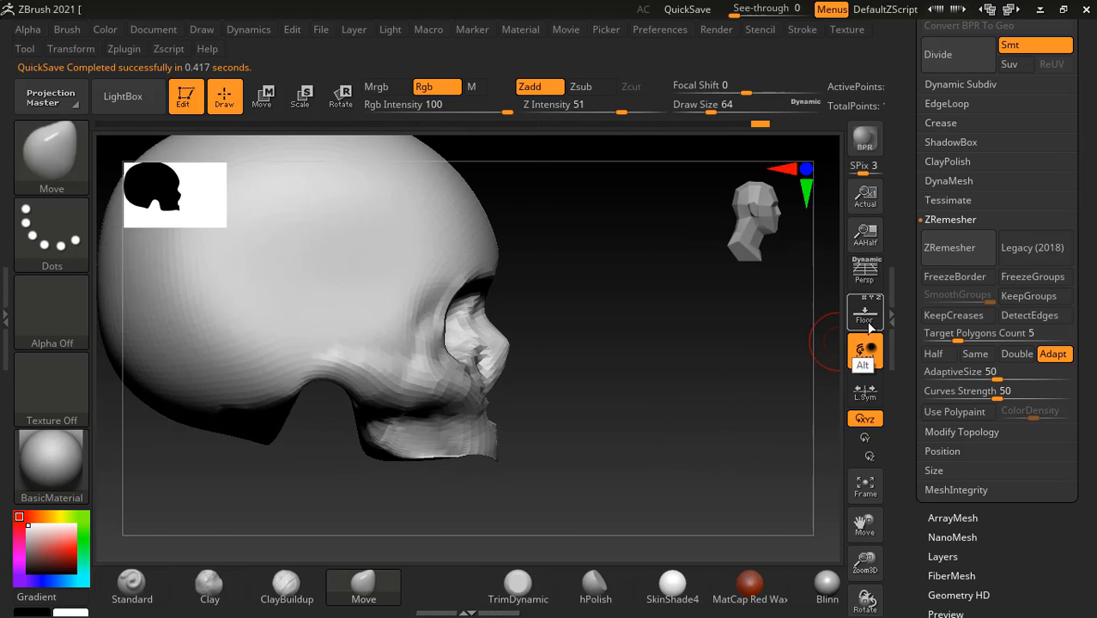
left_click_drag(756, 361, 678, 386)
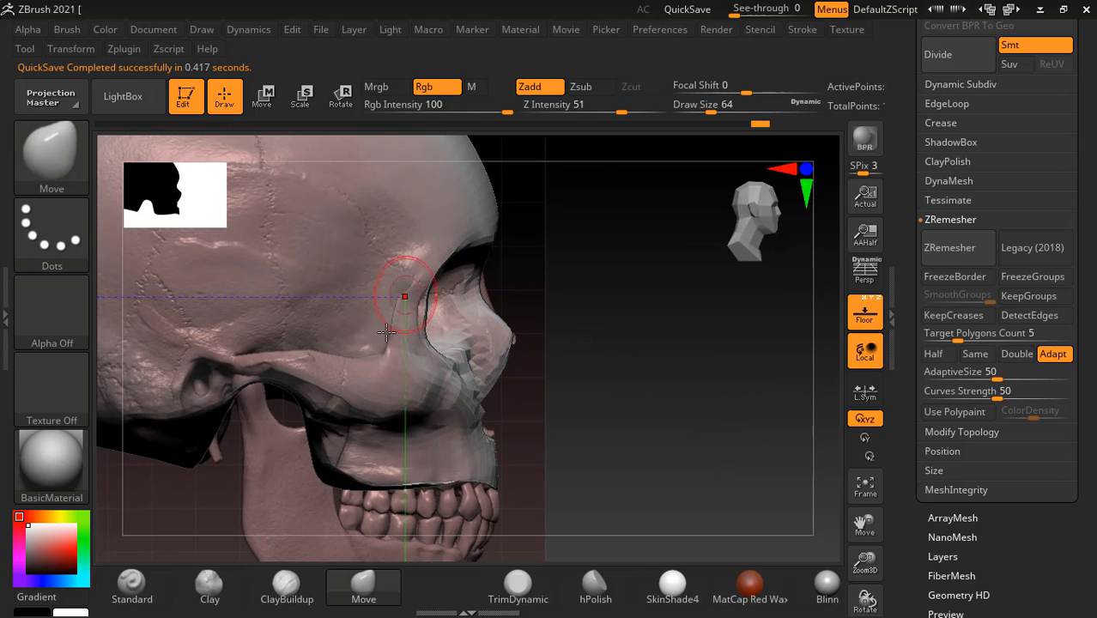
Step: Carve grooves behind the outer eye sockets and above the cheekbone arches using the Standard brush at draw size 44
left_click(132, 582)
key("alt")
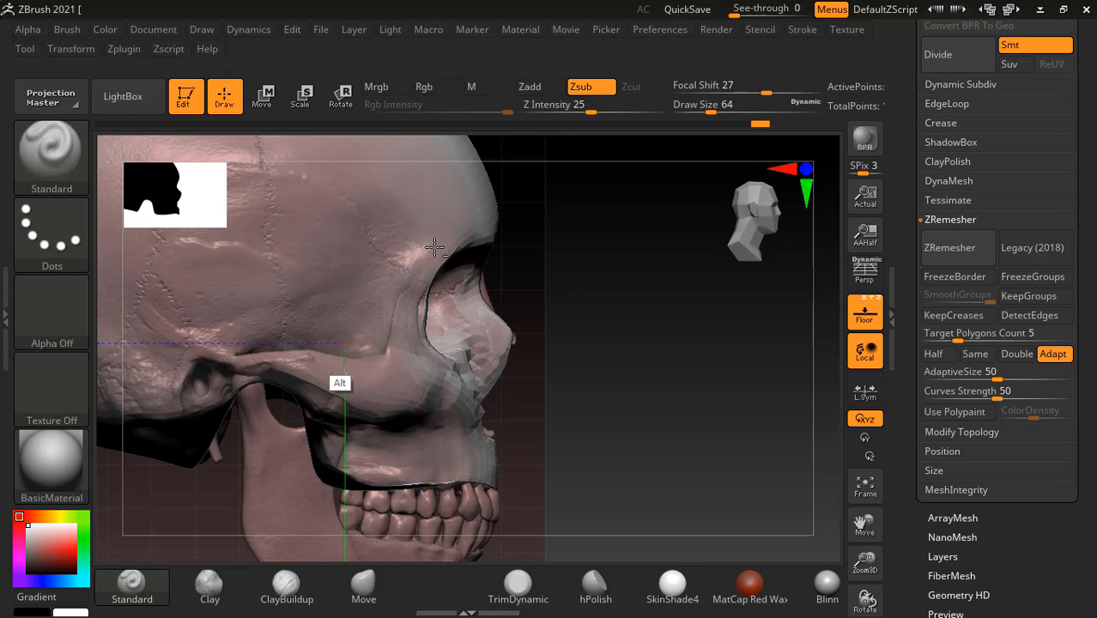
left_click_drag(344, 344, 246, 341, "alt")
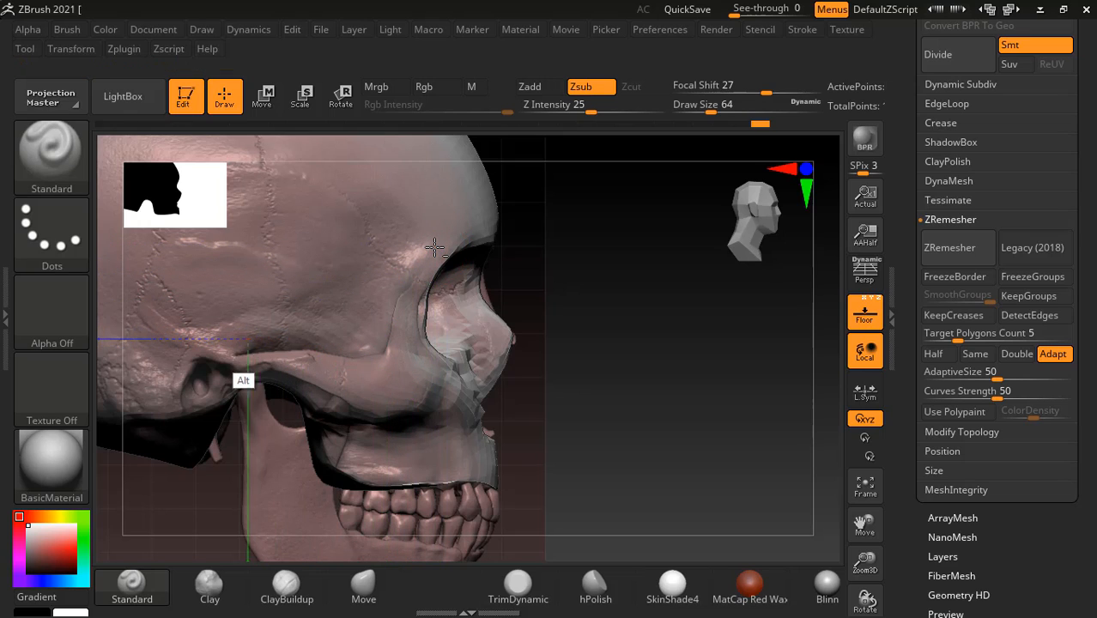
left_click(850, 316)
key("ctrl+z")
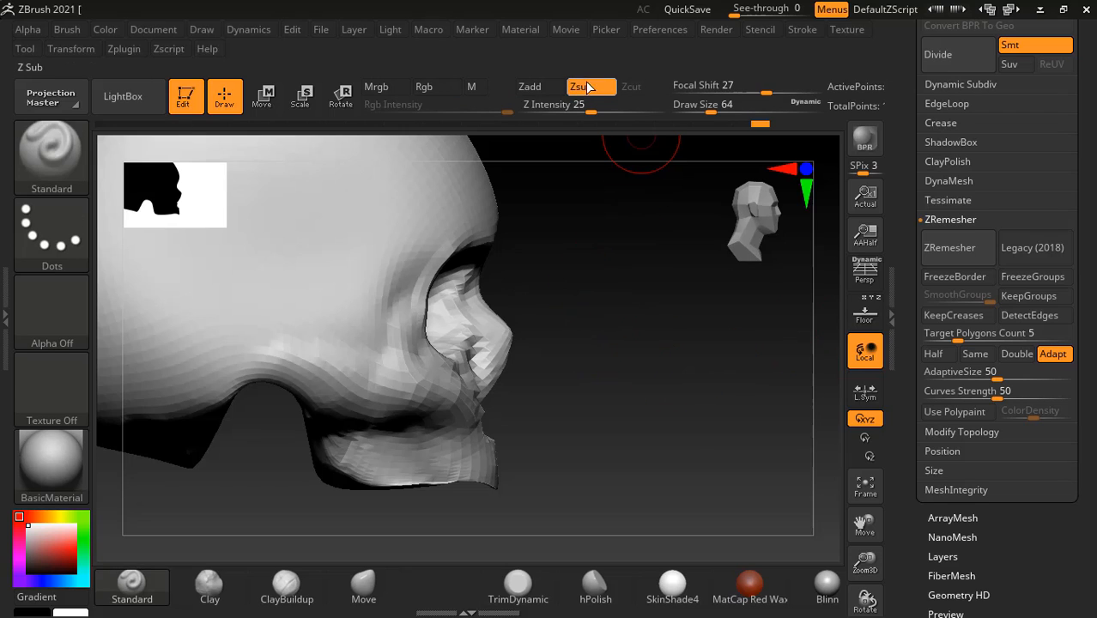
left_click(539, 87)
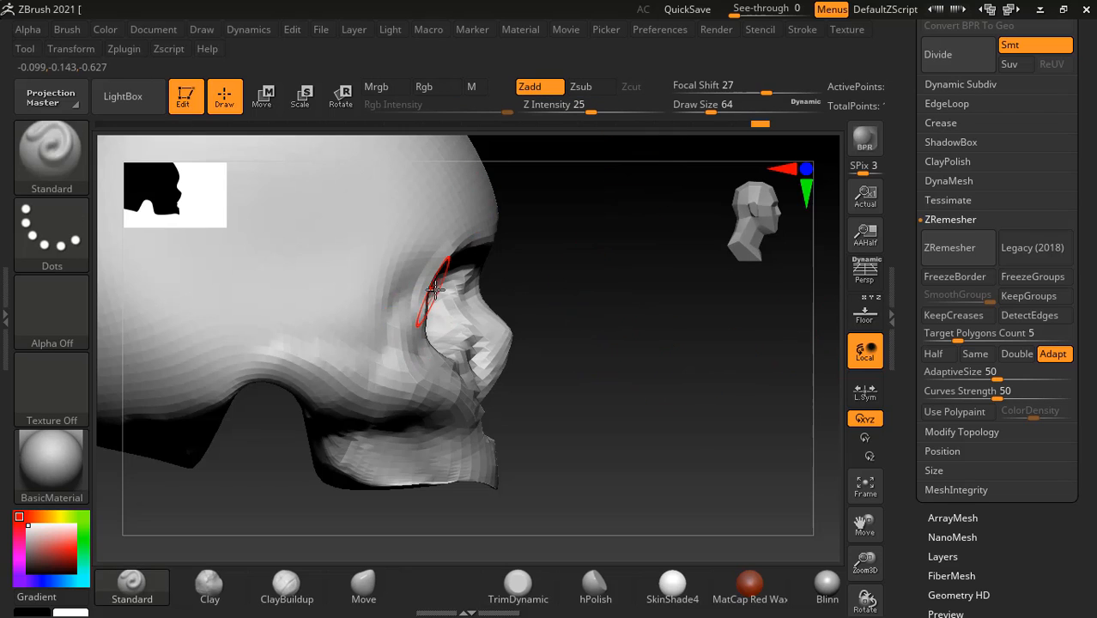
left_click_drag(614, 284, 573, 308)
mouse_move(422, 275)
left_mouse_down("alt")
mouse_move(421, 225)
mouse_move(391, 283)
mouse_move(337, 335)
mouse_move(282, 337)
left_mouse_up("alt")
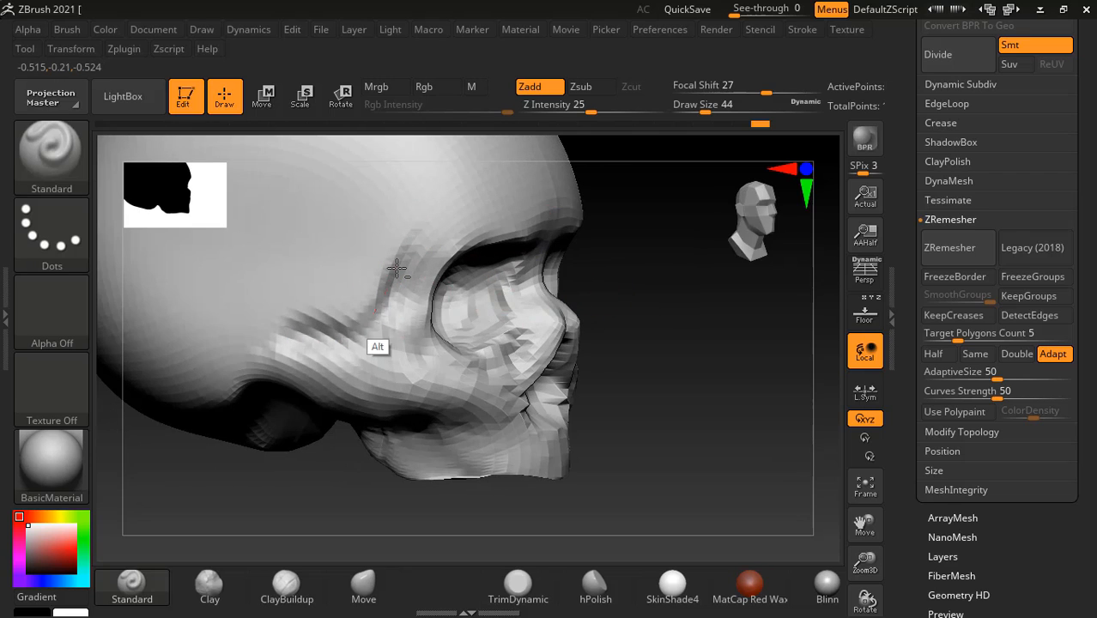
Step: Check the grooves against the front and side references, then extend the sculpting around the outer socket rims and back along the cheekbone arches
left_click_drag(678, 371, 758, 434)
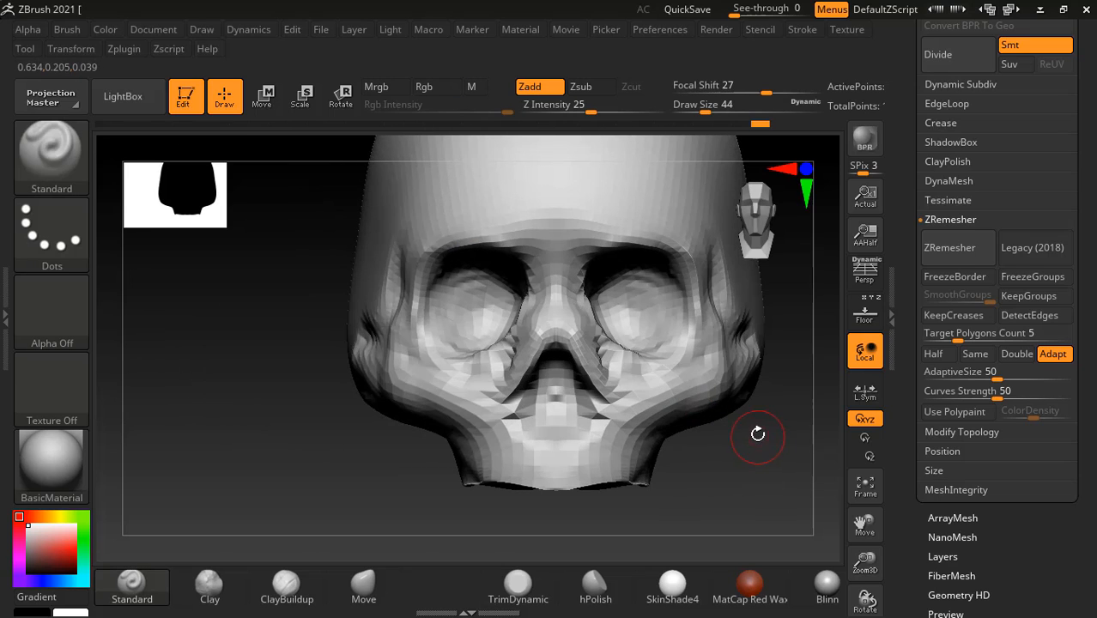
left_click(866, 314)
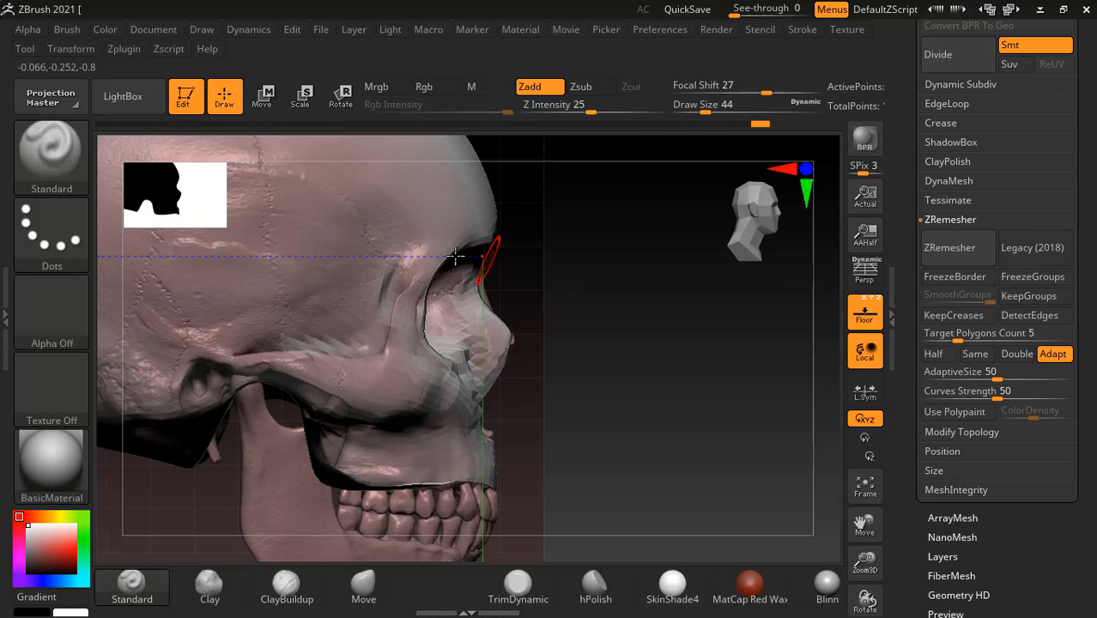
key("ctrl")
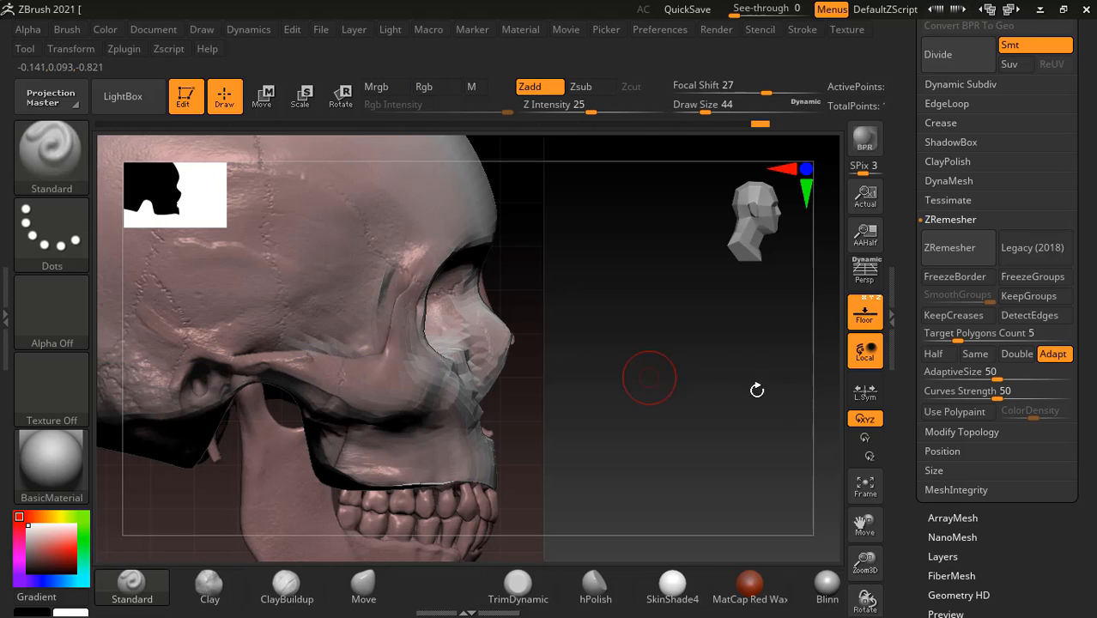
left_click(869, 319)
left_click_drag(659, 401, 609, 419)
key("ctrl")
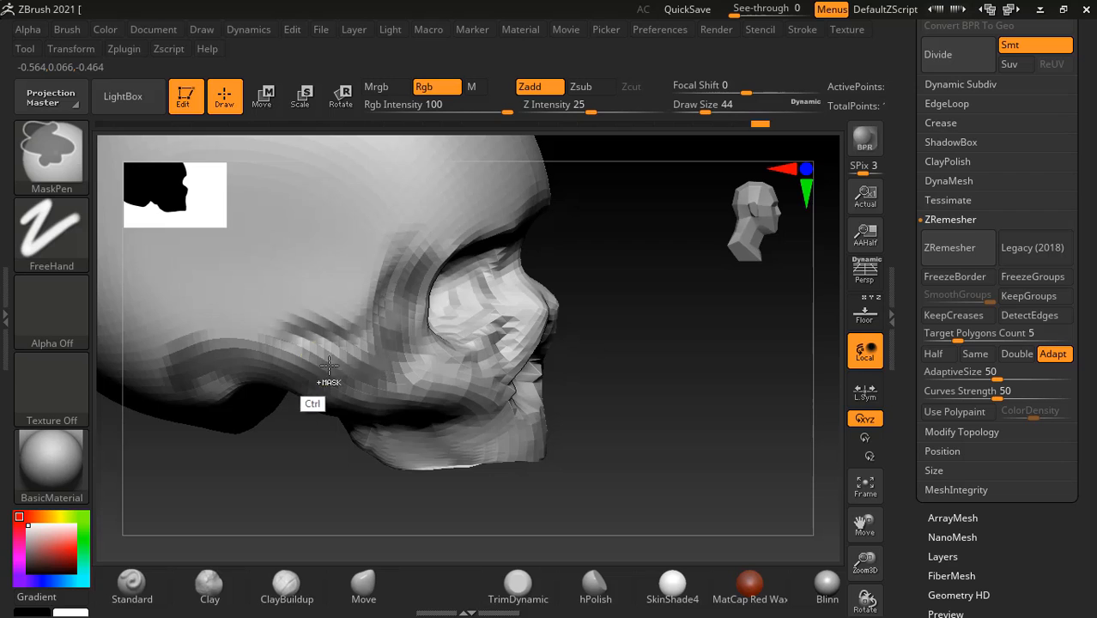
left_click_drag(661, 367, 710, 365)
left_click_drag(778, 379, 784, 447)
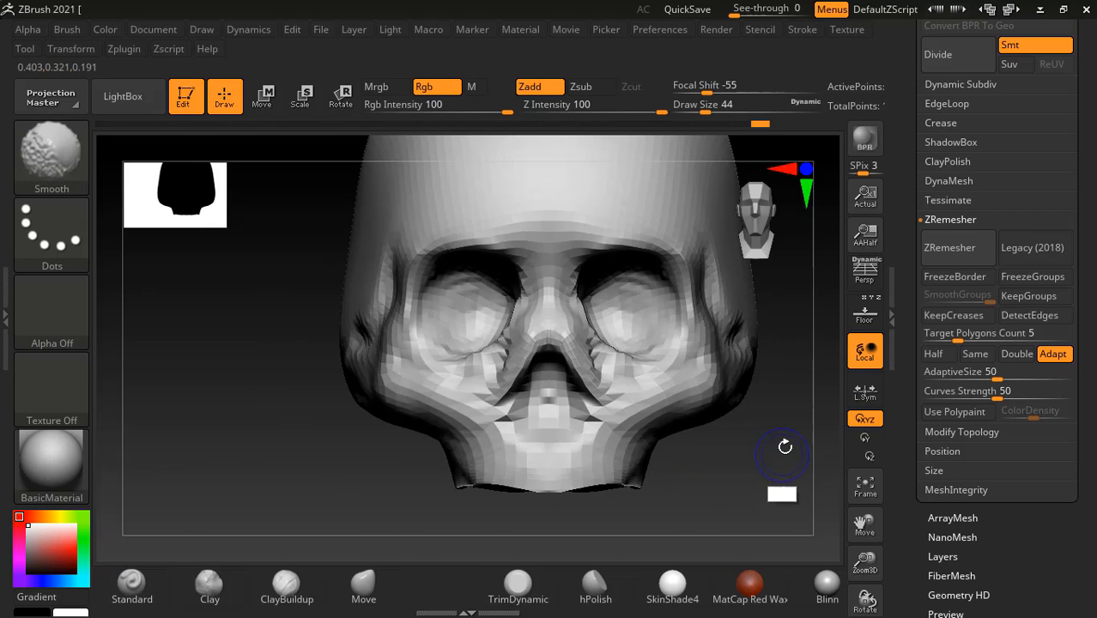
Step: Reshape the temples beside the eye sockets against the front reference using the Move brush at draw size 180
left_click(865, 315)
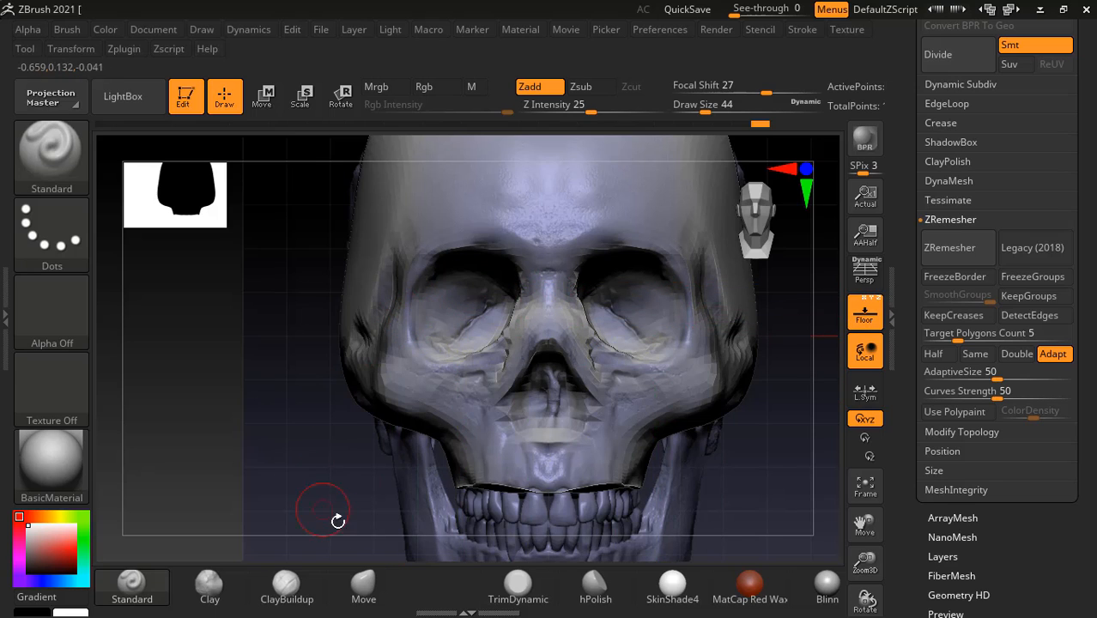
left_click(365, 588)
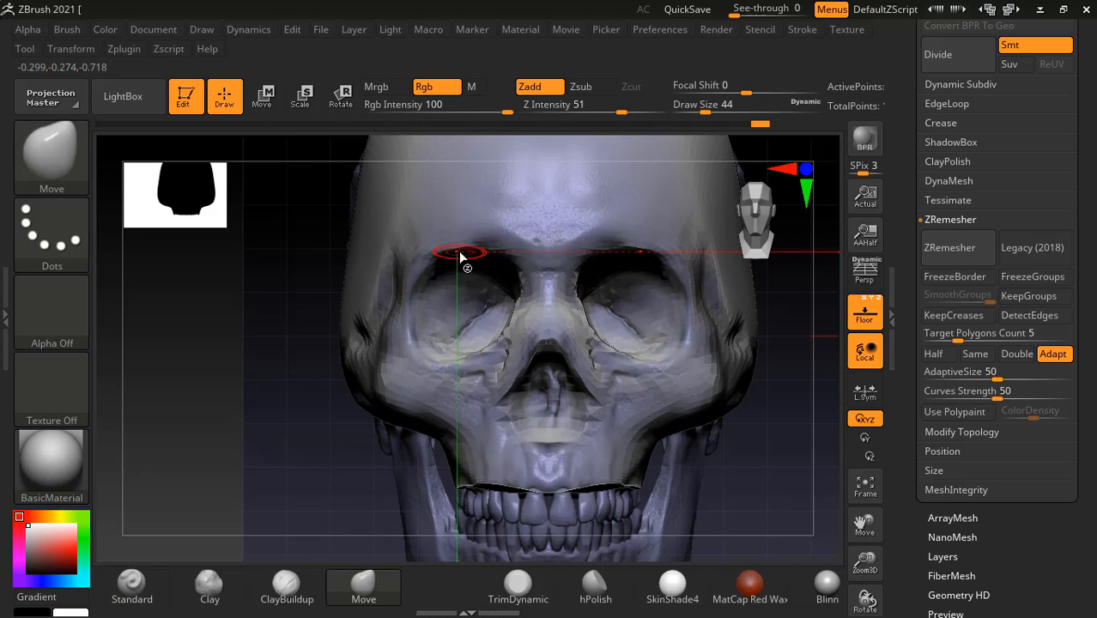
key("bracketright")
key("bracketright")
key("bracketright")
key("bracketright")
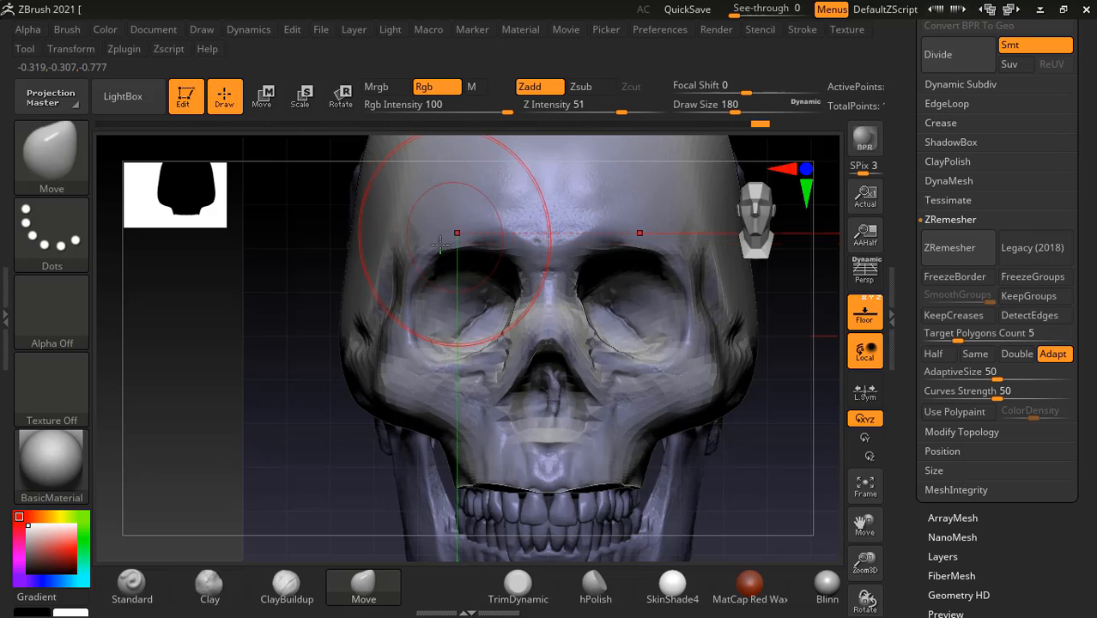
mouse_move(378, 277)
left_mouse_down()
mouse_move(388, 289)
mouse_move(364, 318)
left_mouse_up()
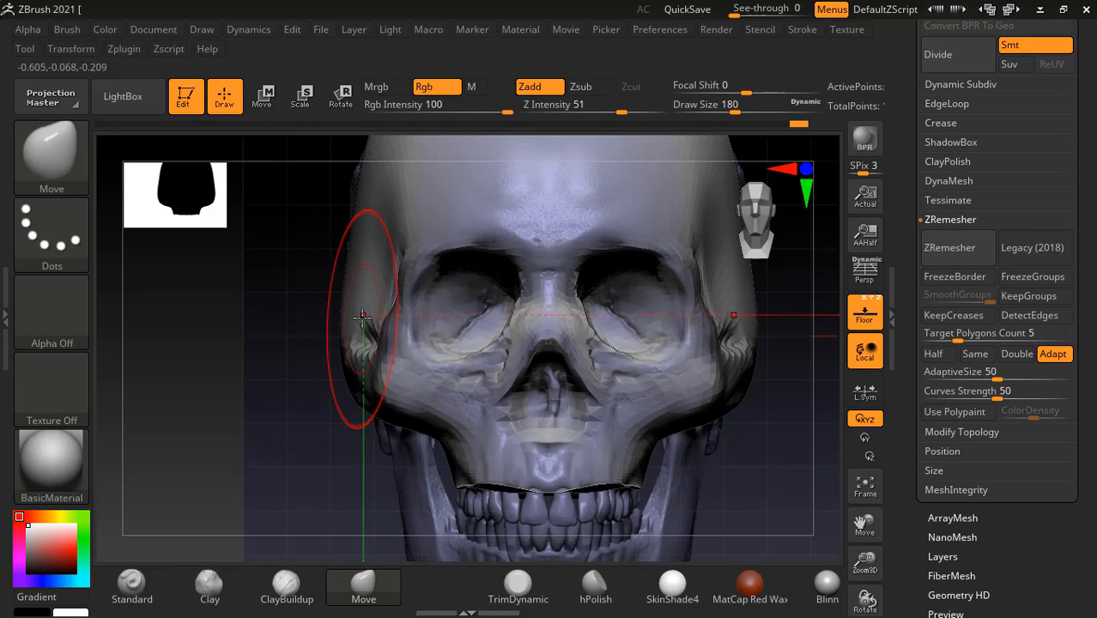
left_click(856, 329)
left_click_drag(769, 419, 794, 426)
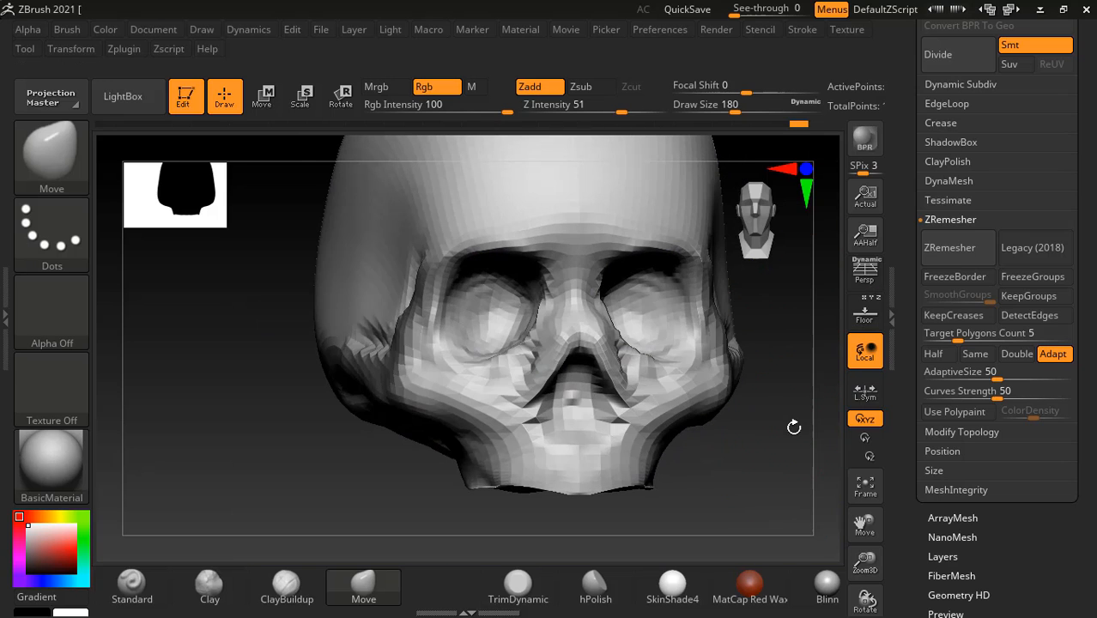
Step: Pull the temple area behind the outer eye socket into shape with the Move brush and compare it with the front and side references
left_click_drag(419, 324, 378, 327)
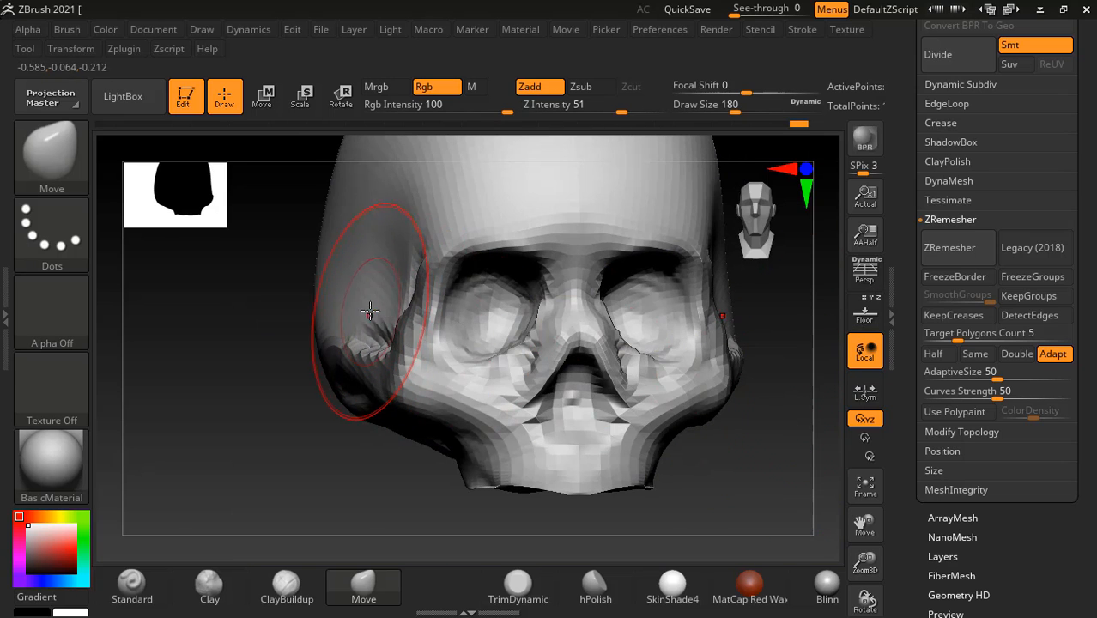
left_click_drag(695, 441, 751, 447)
left_click(865, 312)
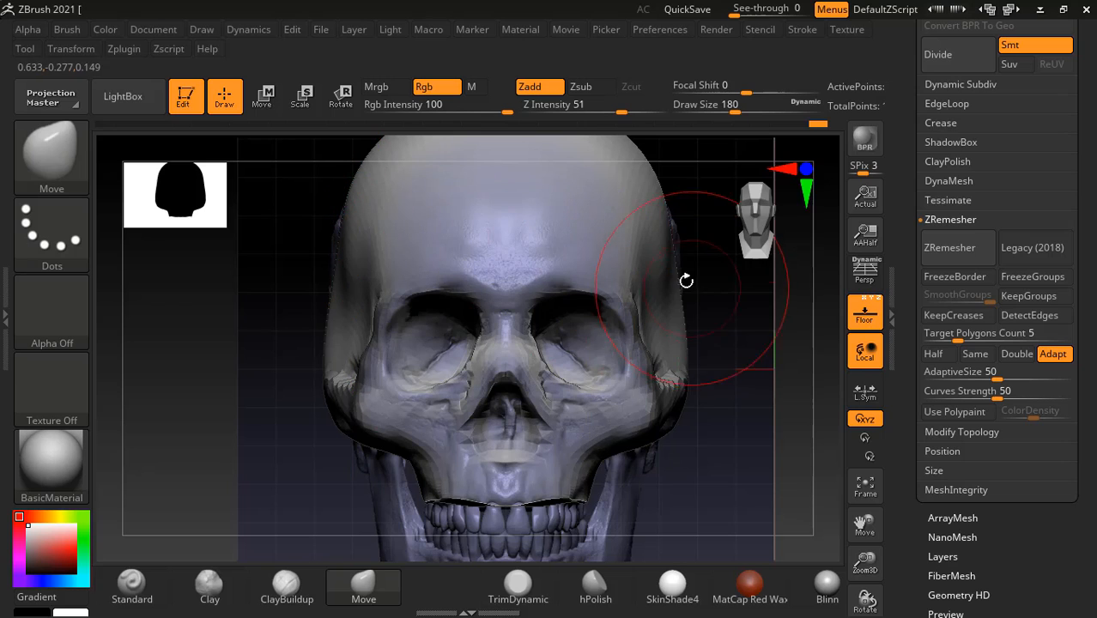
mouse_move(680, 257)
left_mouse_down()
mouse_move(735, 387)
mouse_move(532, 446)
mouse_move(498, 472)
mouse_move(484, 476)
mouse_move(368, 362)
mouse_move(502, 466)
mouse_move(619, 438)
left_mouse_up()
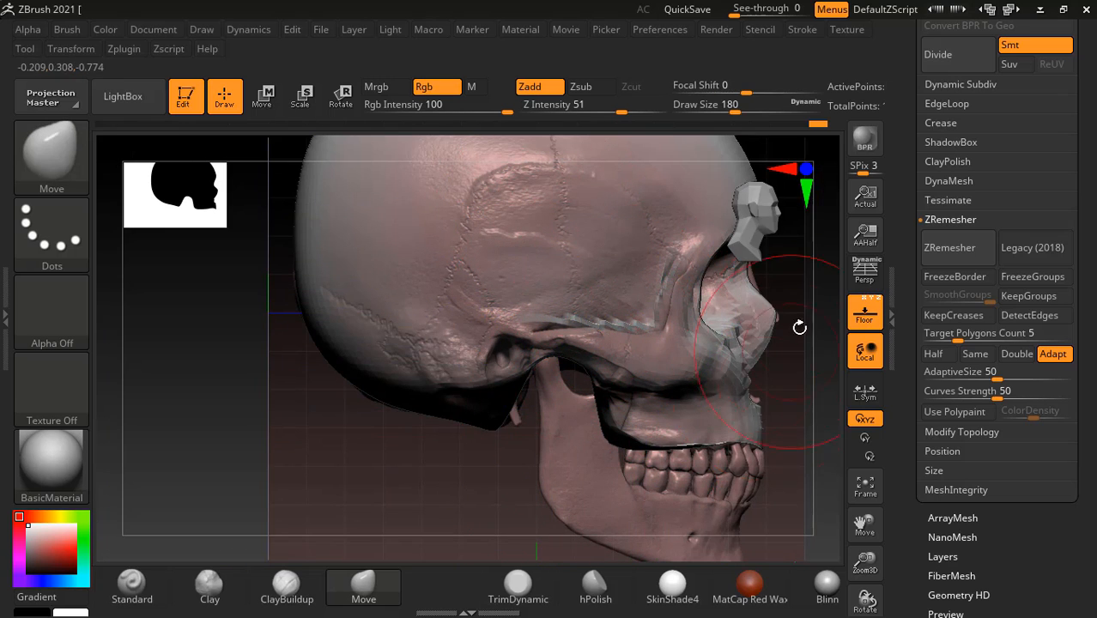
left_click(865, 313)
Step: Adjust the profile of the upper jaw's front below the nasal opening using the Move brush at draw size 180
mouse_move(816, 355)
left_mouse_down()
mouse_move(687, 516)
mouse_move(627, 456)
mouse_move(738, 420)
left_mouse_up()
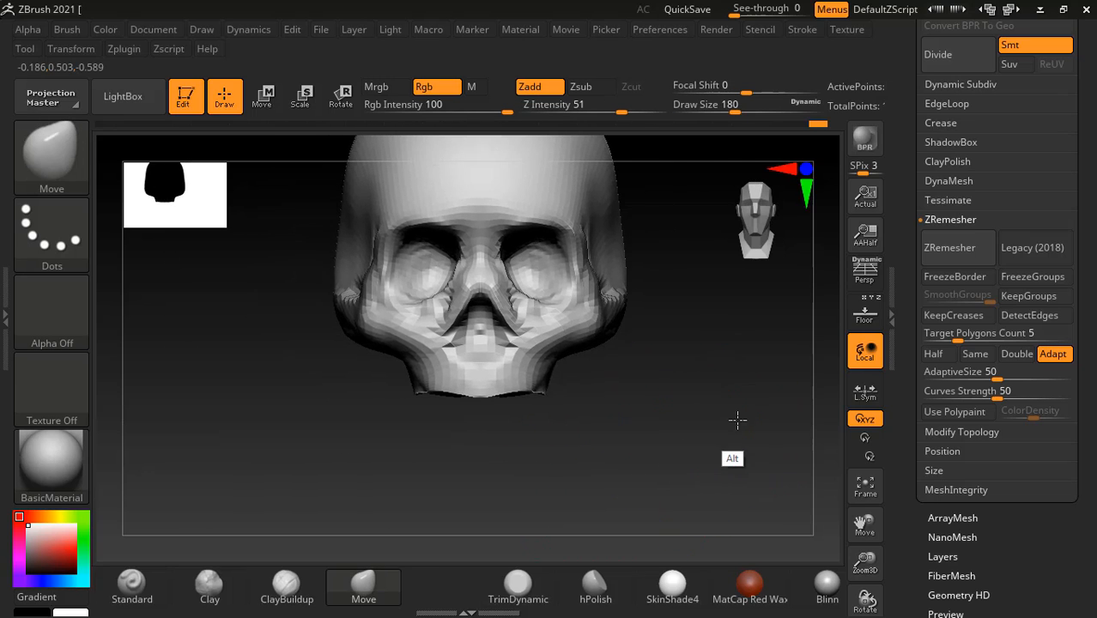
mouse_move(727, 466)
left_mouse_down()
mouse_move(730, 434)
mouse_move(772, 441)
mouse_move(728, 464)
left_mouse_up()
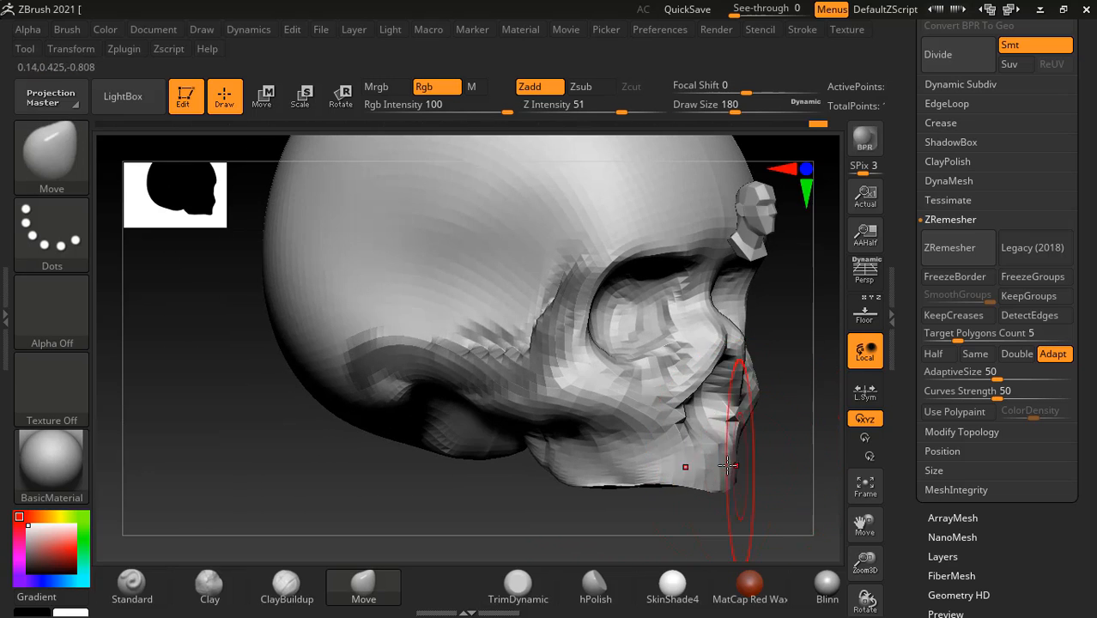
left_click_drag(325, 441, 285, 414)
mouse_move(708, 456)
left_mouse_down()
mouse_move(717, 460)
mouse_move(698, 454)
left_mouse_up()
left_click_drag(737, 422, 762, 427)
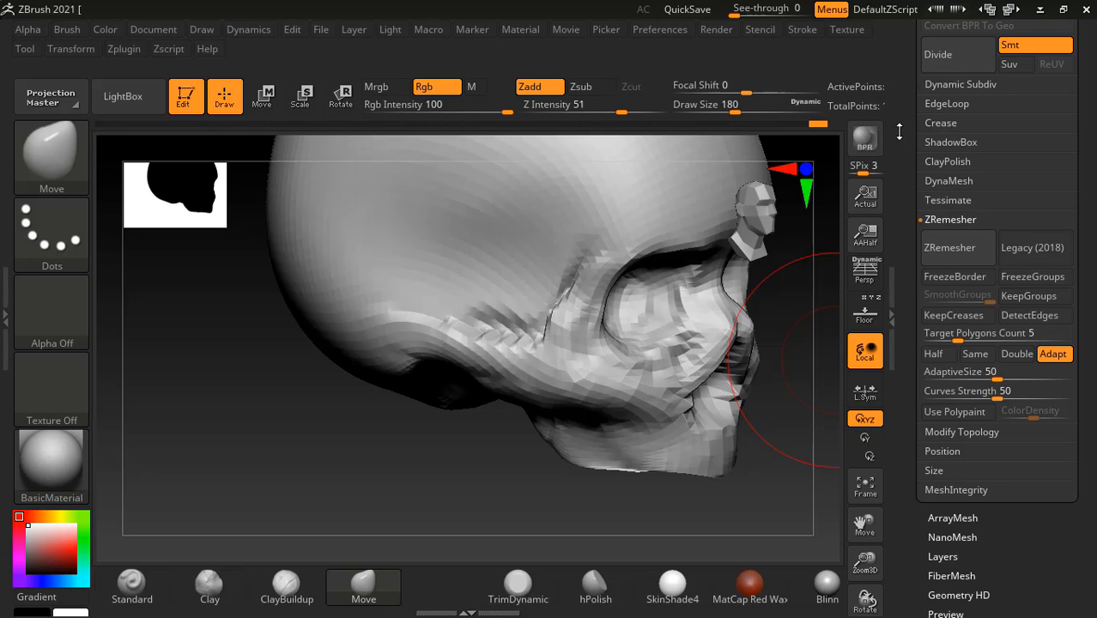
Step: Subdivide the skull mesh once with Smt enabled, to SDiv level 2
left_click_drag(899, 130, 910, 226)
left_click(960, 262)
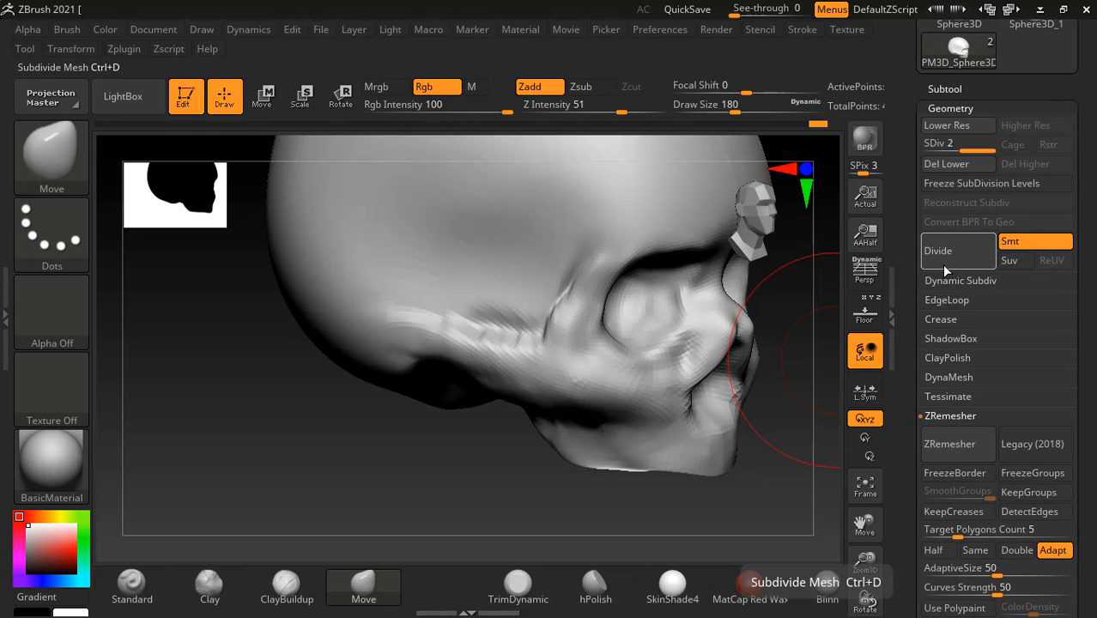
Step: Reduce the Smooth brush's draw size for smoothing the front of the skull
mouse_move(522, 436)
left_mouse_down()
mouse_move(372, 434)
mouse_move(720, 400)
mouse_move(748, 453)
left_mouse_up()
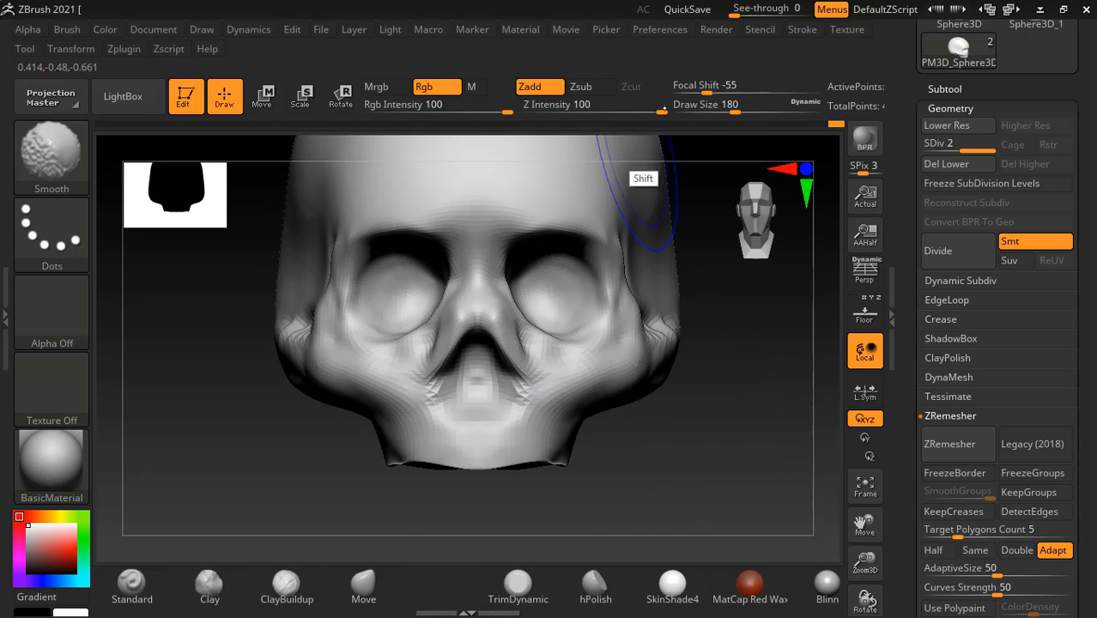
left_click(732, 104)
type("80")
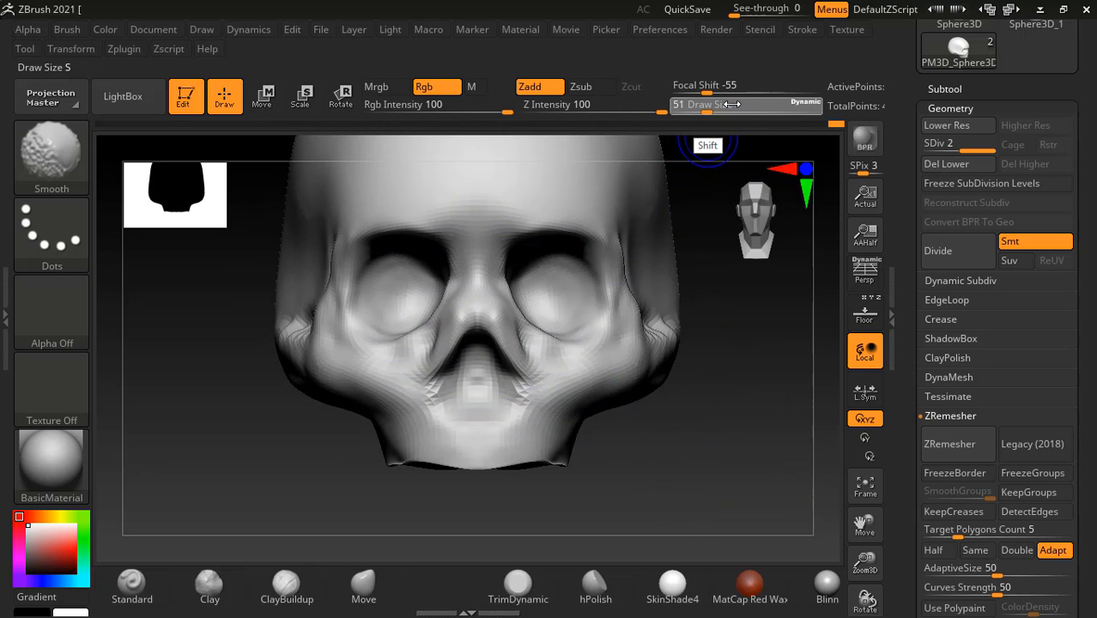
Step: Set the draw size to 62 and switch to the Move brush for reshaping around the nasal opening
left_click_drag(732, 104, 737, 104)
left_click_drag(712, 384, 733, 376, "alt+shift")
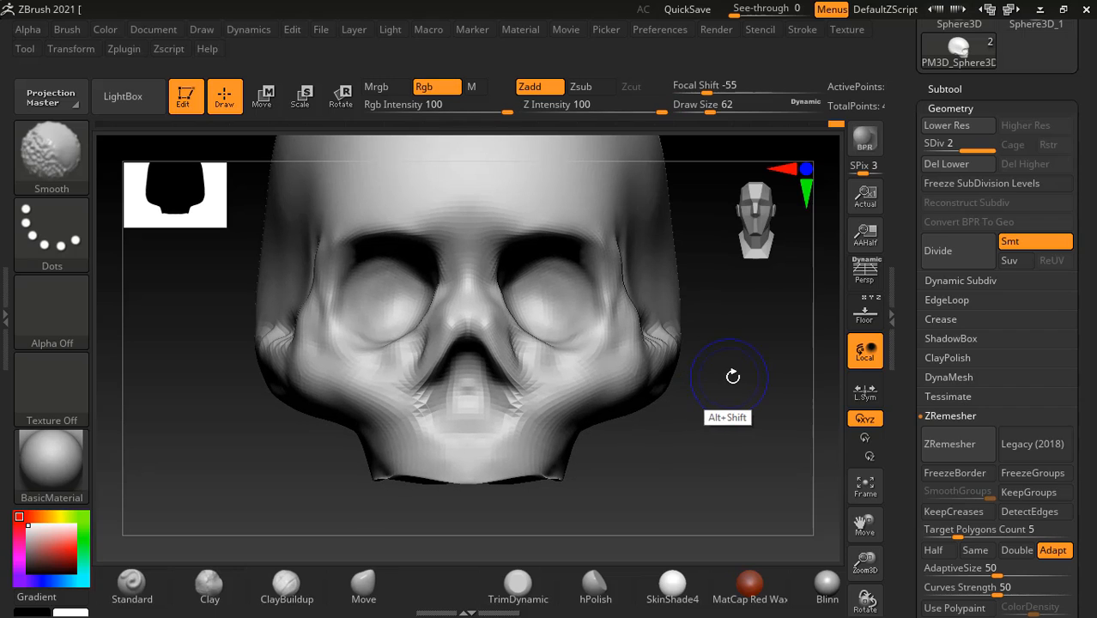
left_click(363, 583)
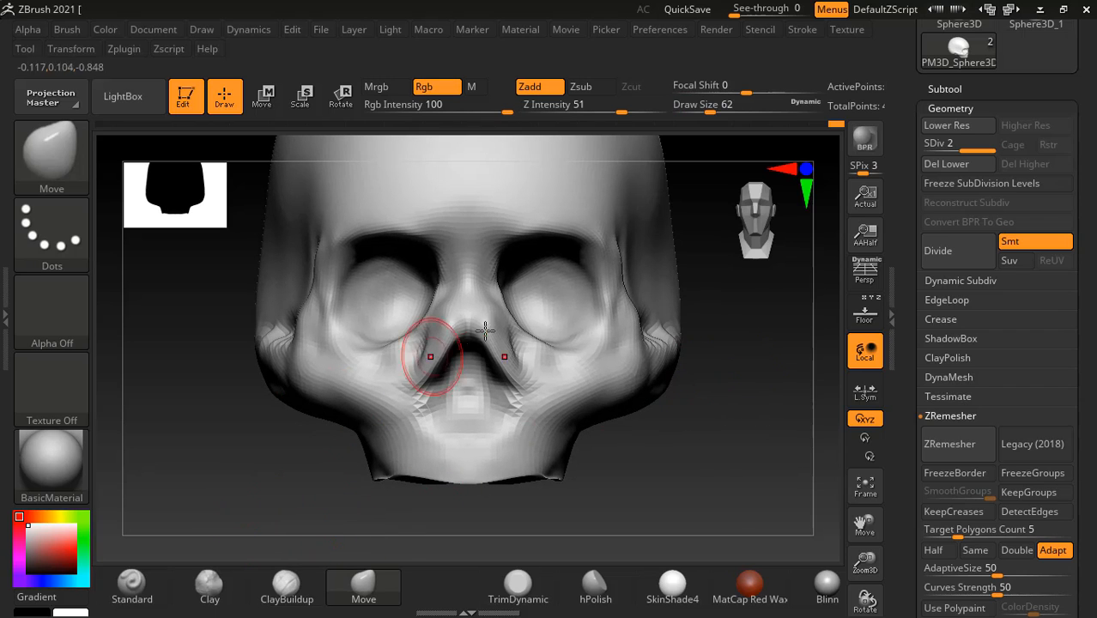
left_click_drag(678, 403, 716, 432)
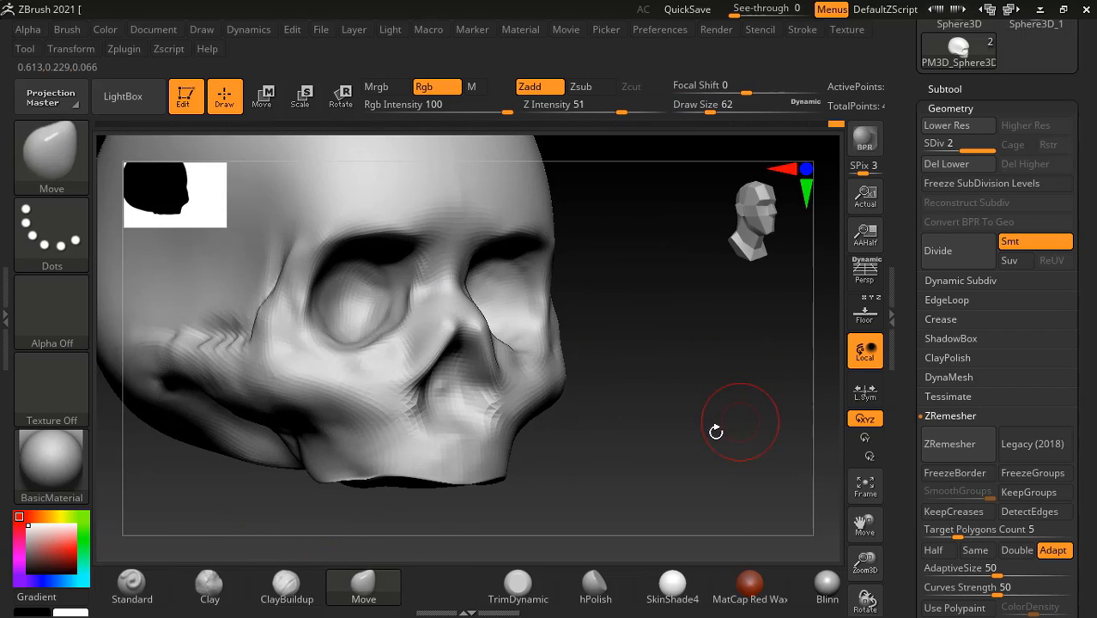
Step: Refine the nasal opening's edges and carve the inner corners of the eye sockets with the Standard brush
left_click(140, 590)
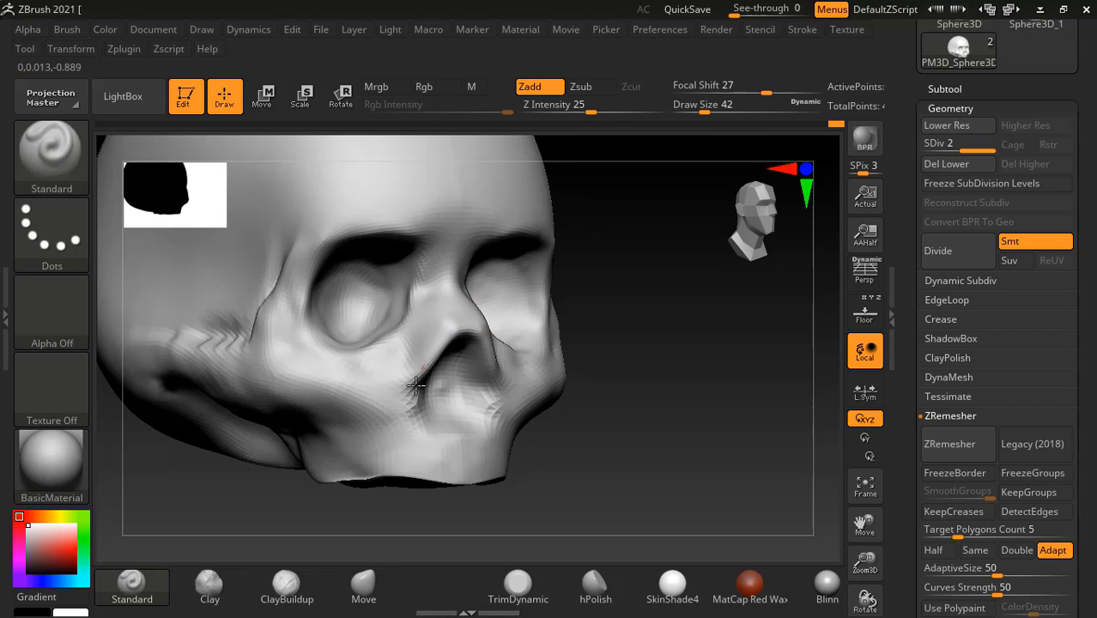
left_click_drag(542, 399, 657, 404)
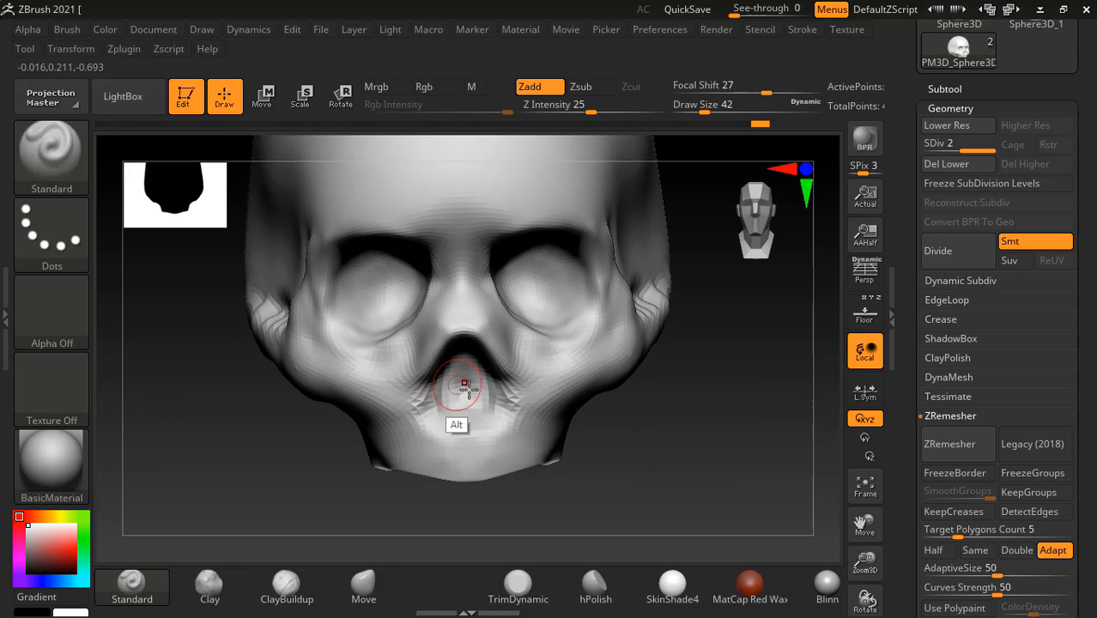
mouse_move(683, 412)
left_mouse_down()
mouse_move(708, 436)
mouse_move(725, 402)
left_mouse_up()
mouse_move(421, 258)
left_mouse_down("alt")
mouse_move(367, 309)
mouse_move(413, 284)
left_mouse_up("alt")
mouse_move(738, 377)
left_mouse_down()
mouse_move(688, 373)
mouse_move(644, 335)
mouse_move(803, 401)
mouse_move(740, 373)
left_mouse_up()
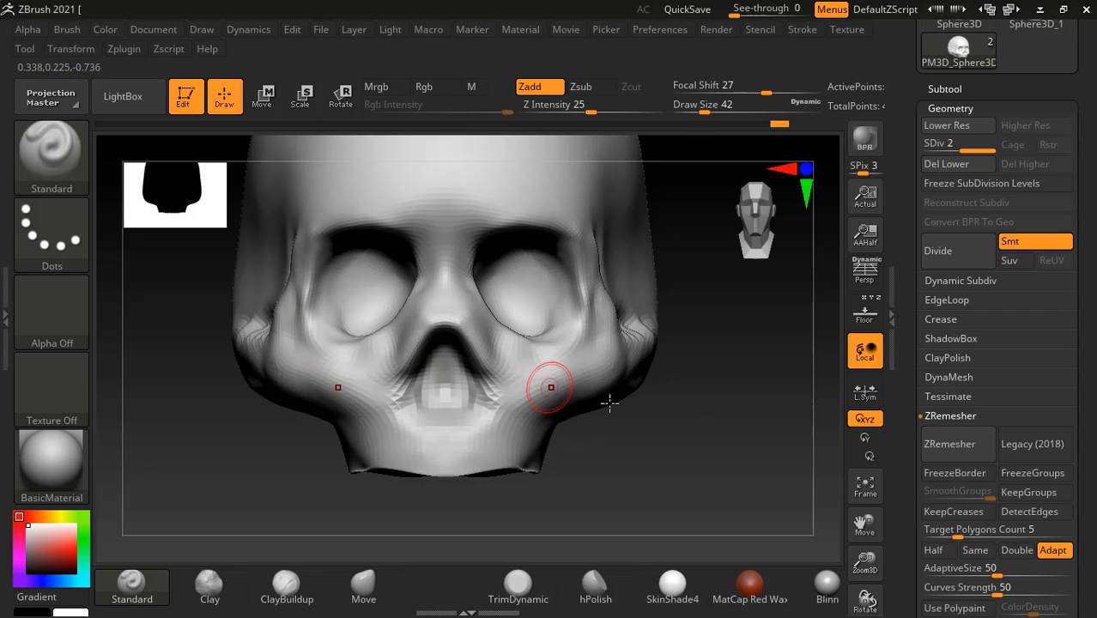
Step: Compare the eye sockets and nasal opening with the reference skull overlay, and hide the overlay again
left_click_drag(639, 405, 672, 400)
key("shift+p")
mouse_move(808, 387)
left_mouse_down()
mouse_move(703, 431)
mouse_move(721, 393)
mouse_move(717, 402)
left_mouse_up()
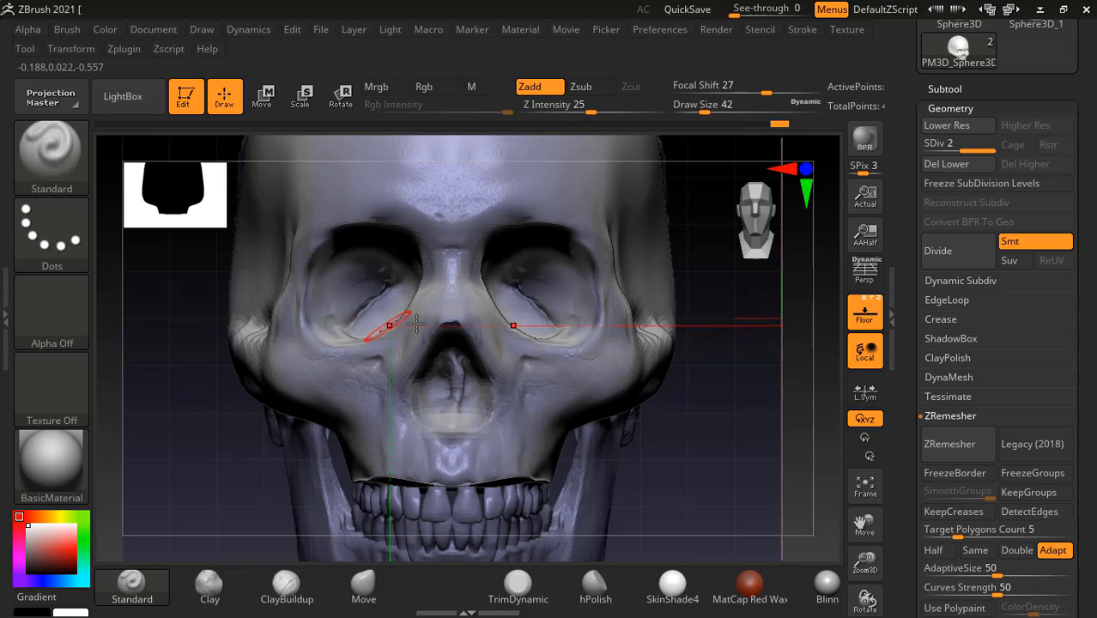
mouse_move(687, 369)
left_mouse_down()
mouse_move(706, 380)
mouse_move(429, 307)
left_mouse_up()
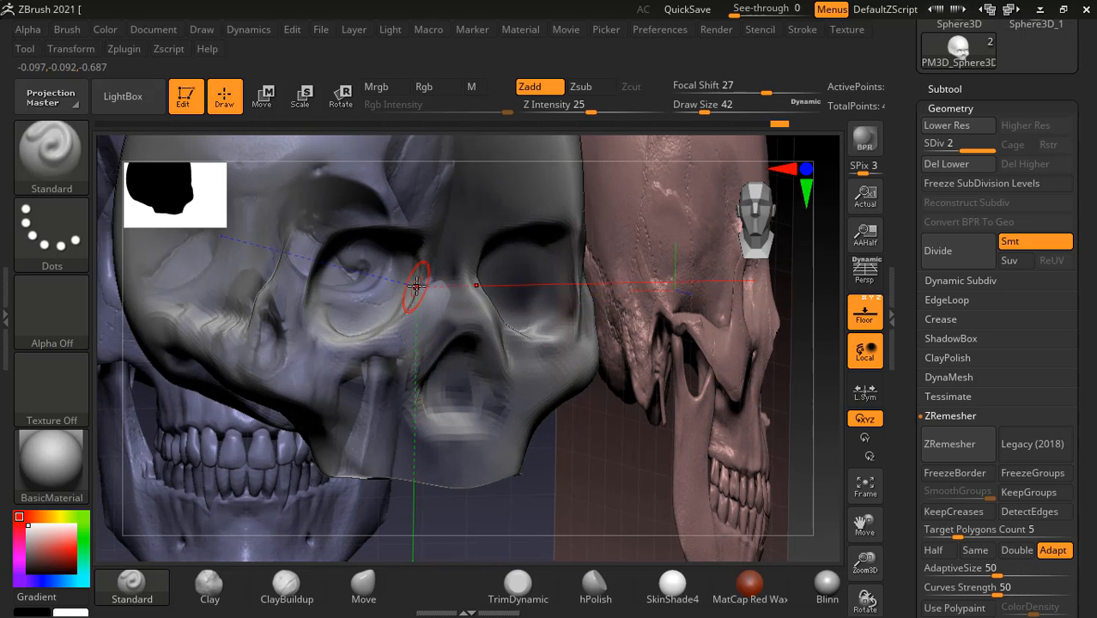
left_click(863, 319)
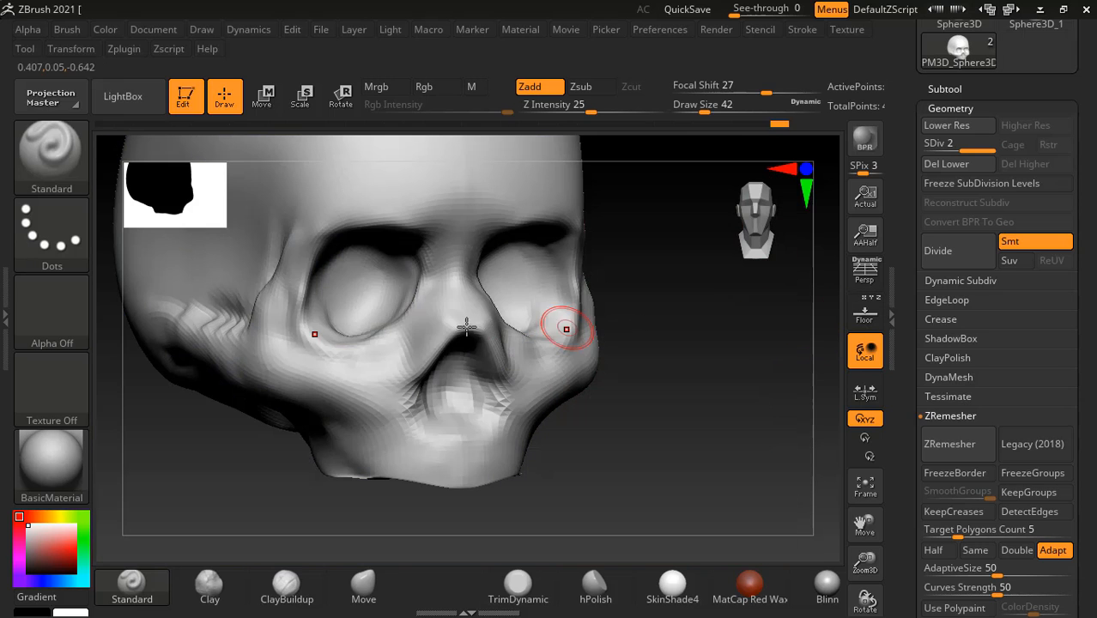
left_click_drag(691, 337, 711, 336, "shift")
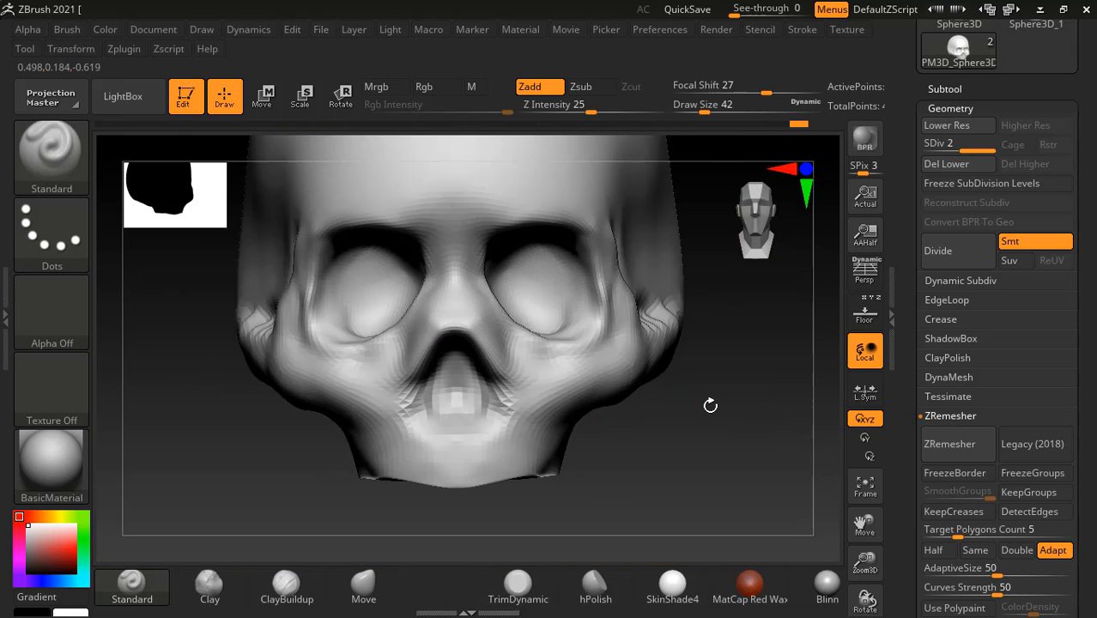
Step: Sculpt the brow ridges above the eye sockets with the Standard brush, using the reference skull overlay as a guide
left_click(874, 319)
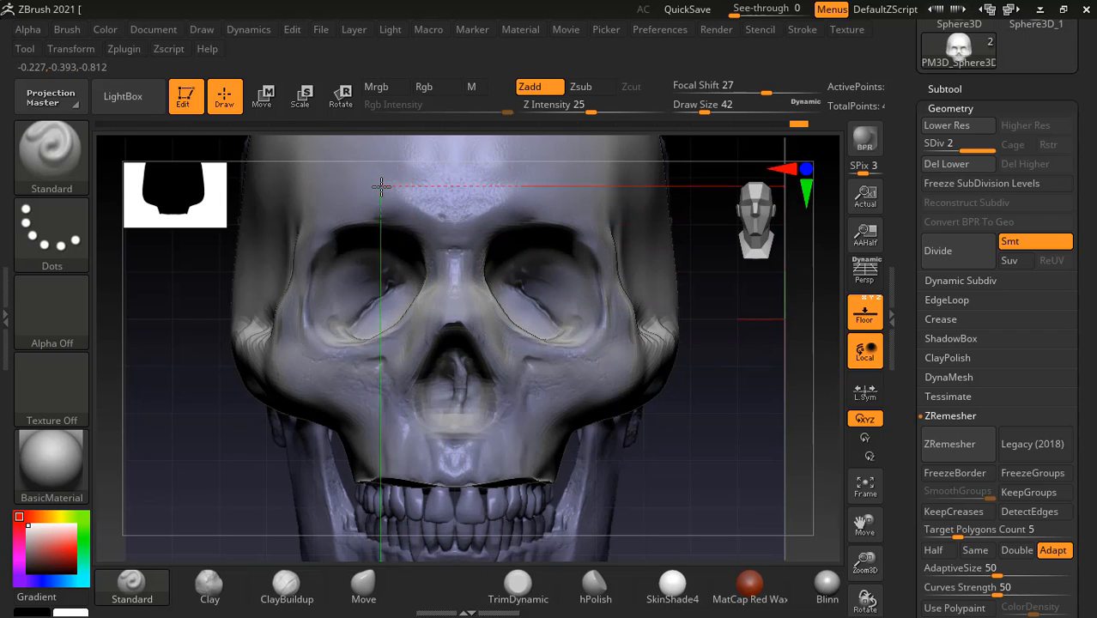
left_click(864, 318)
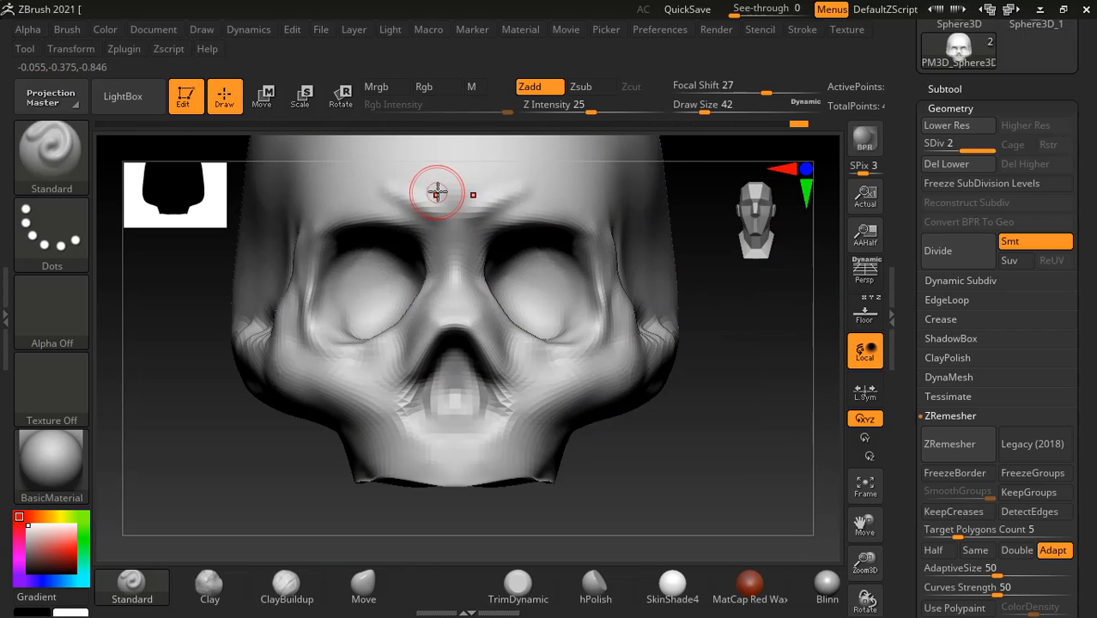
mouse_move(408, 186)
left_mouse_down()
mouse_move(417, 176)
mouse_move(455, 210)
left_mouse_up()
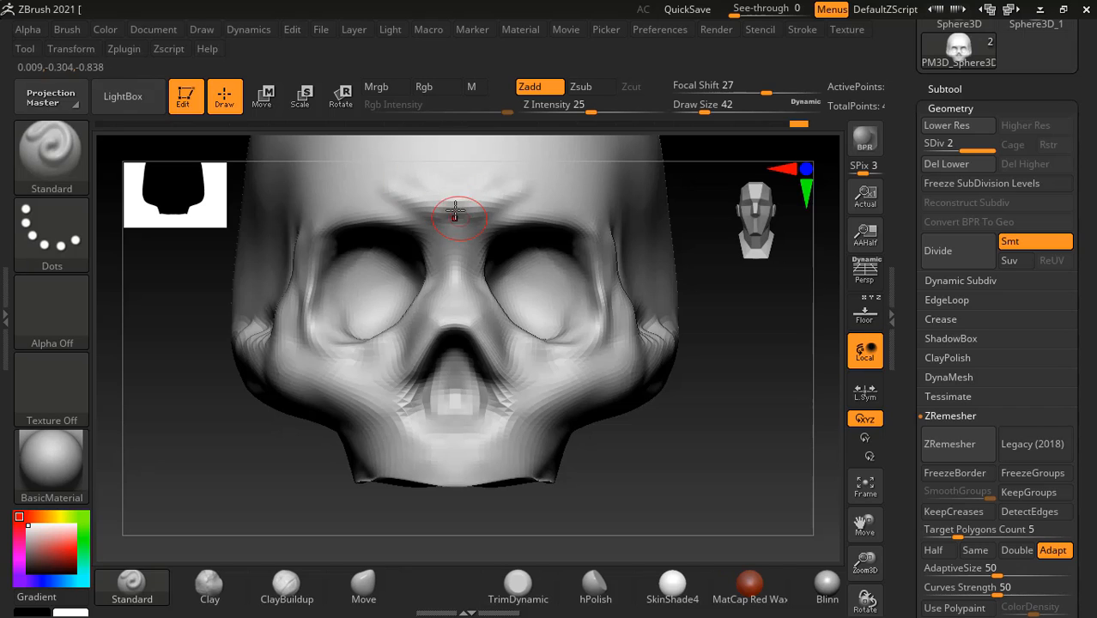
Step: Build up the brow centre and nasal bridge with ClayBuildup at Z Intensity 3, smoothing the strokes
left_click(280, 595)
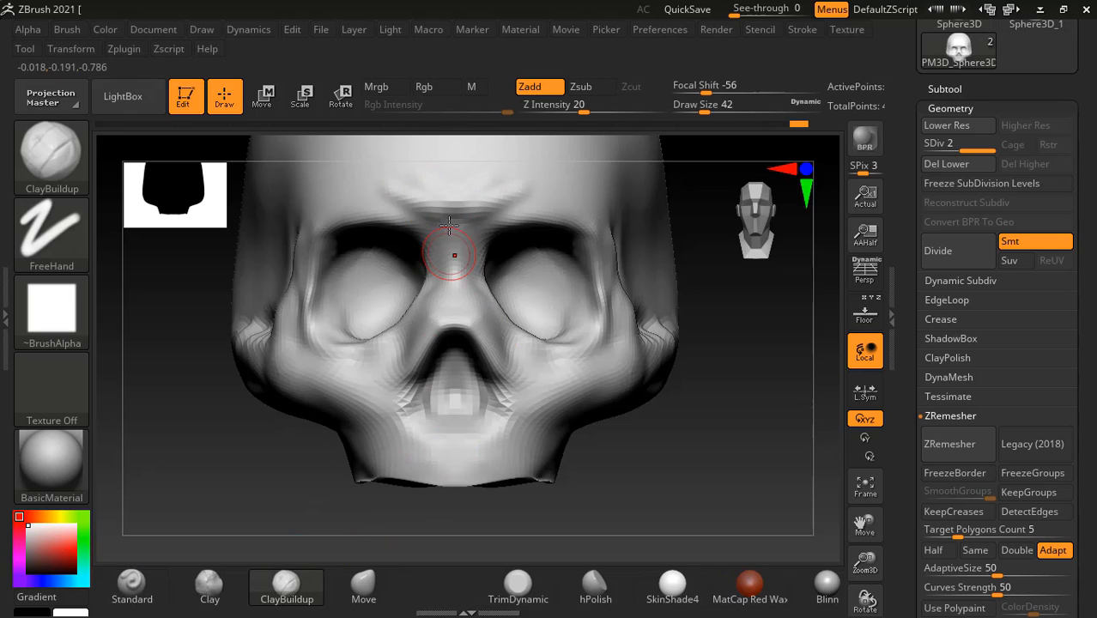
left_click_drag(601, 110, 580, 110)
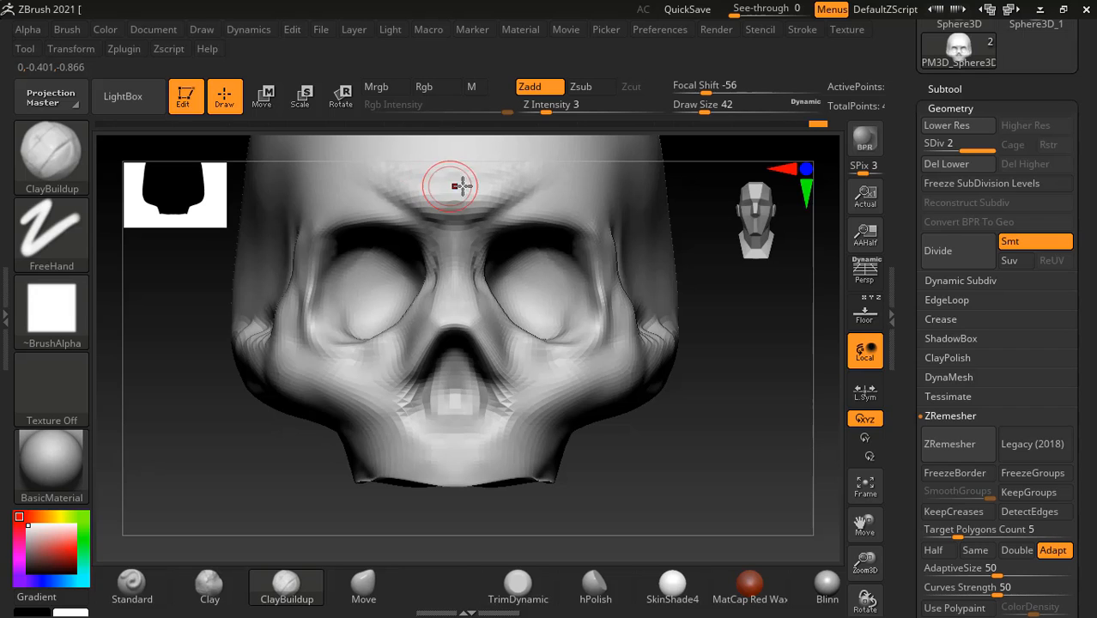
mouse_move(463, 185)
left_mouse_down("shift")
mouse_move(488, 187)
mouse_move(425, 201)
left_mouse_up("shift")
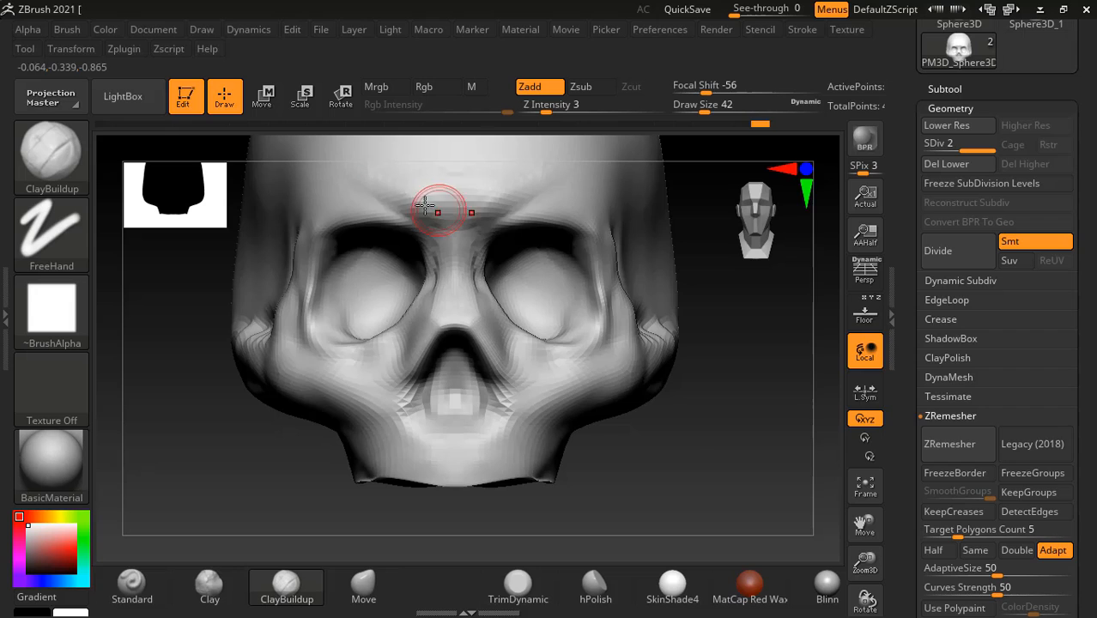
key("shift")
key("shift")
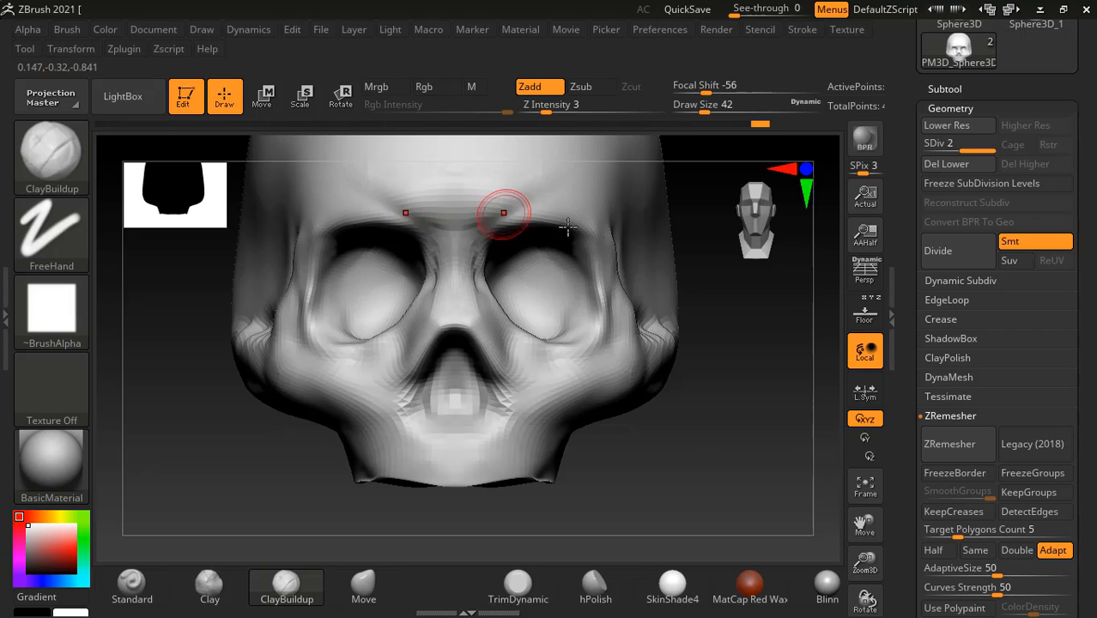
key("shift")
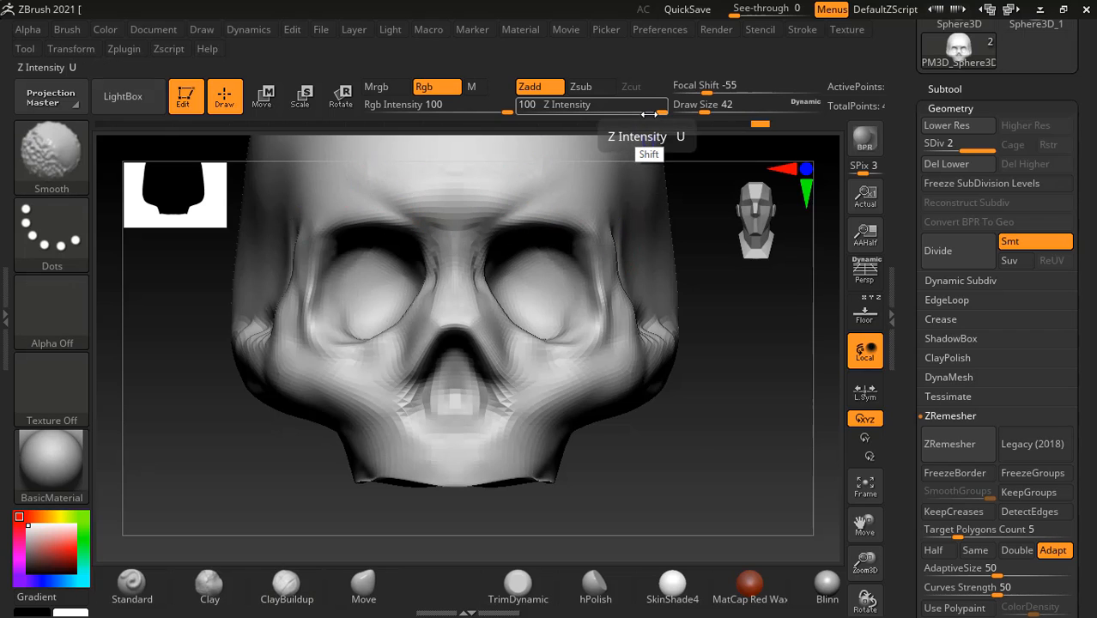
Step: Lower the Smooth brush's Z Intensity to 63 and soften the area between the brows
mouse_move(658, 112)
left_mouse_down()
mouse_move(640, 111)
mouse_move(656, 112)
left_mouse_up()
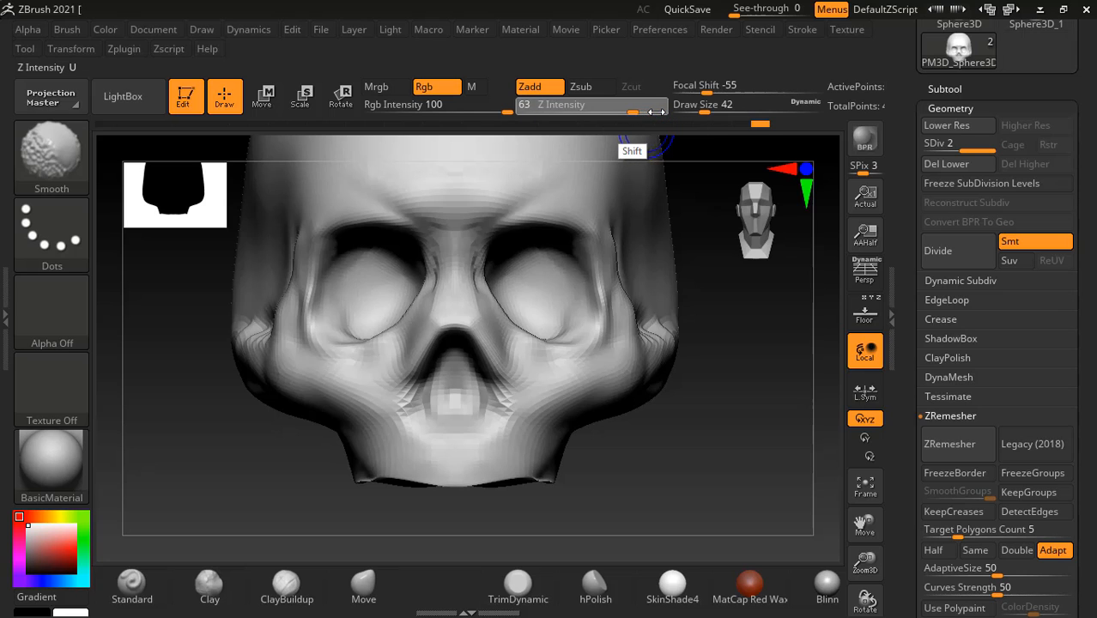
left_click(656, 112)
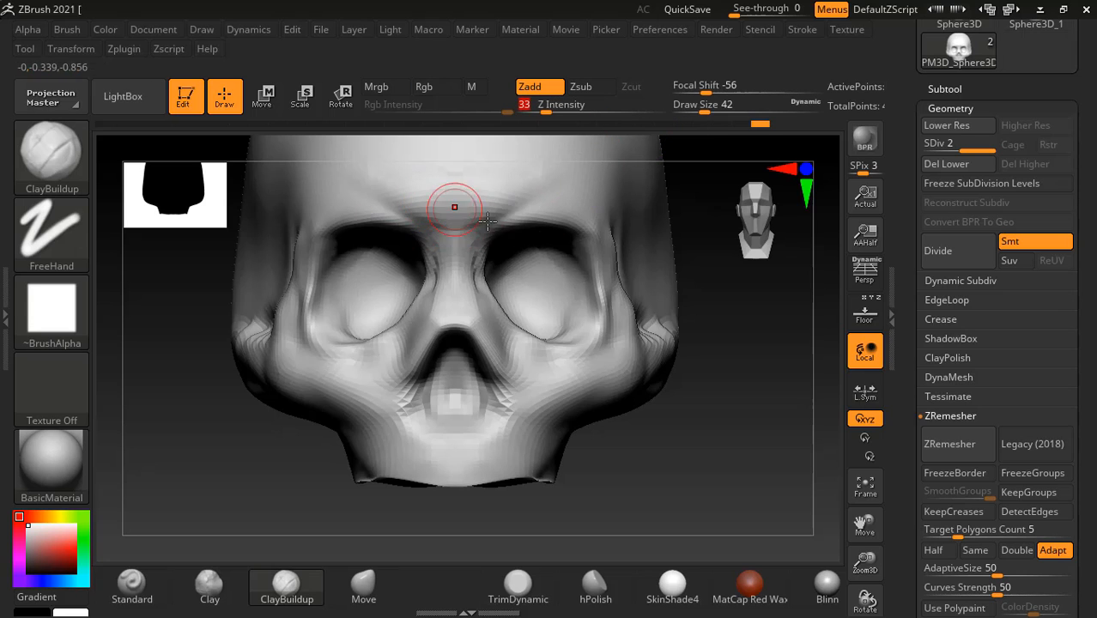
key("shift")
key("shift")
key("shift")
key("shift")
key("shift")
left_click(433, 222)
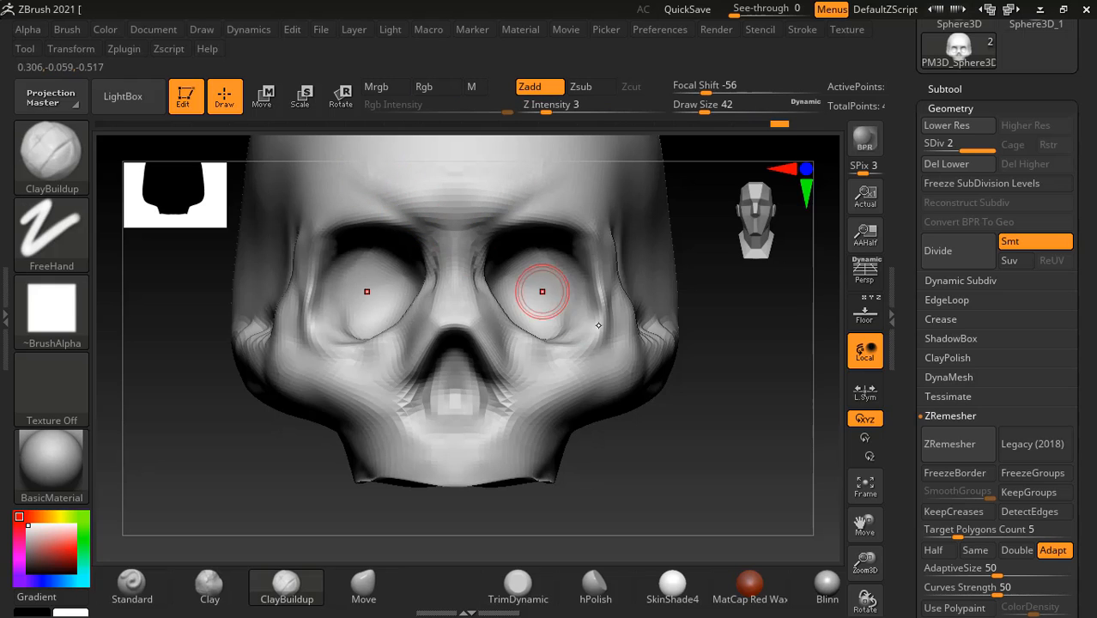
Step: Smooth the sides of the nasal bridge and the inner eye-socket edges, touching up the bridge with ClayBuildup
left_click_drag(438, 266, 429, 300, "shift")
left_click_drag(662, 447, 772, 451)
key("shift")
left_click_drag(454, 270, 445, 240, "shift")
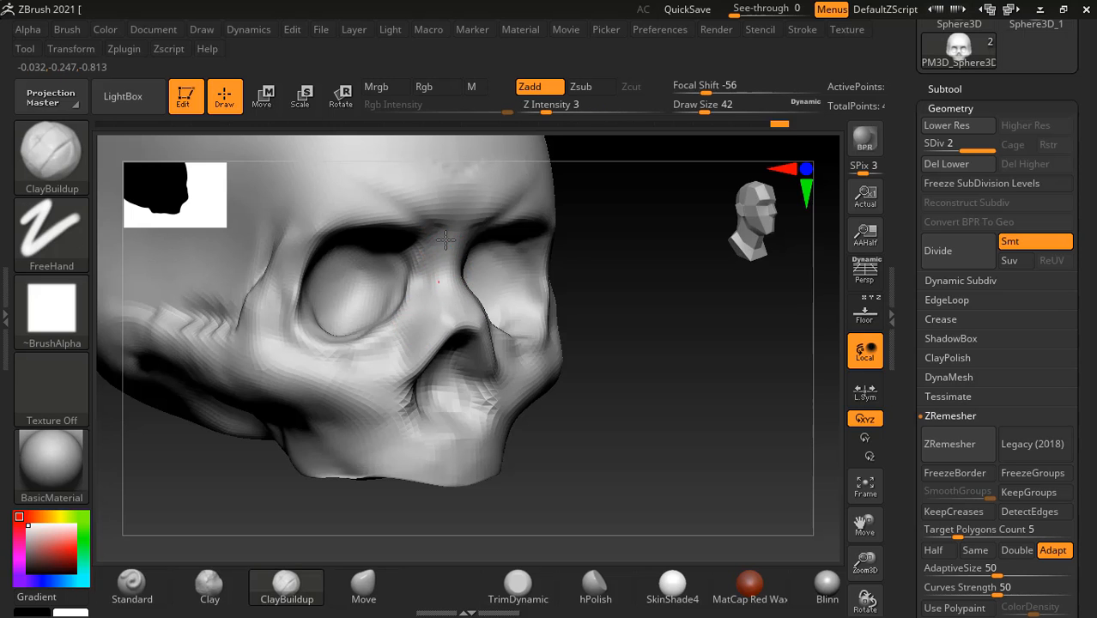
left_click_drag(439, 306, 442, 292)
Step: Sculpt the ridge just below the nasal opening with the Standard brush, following the reference skull overlay
left_click_drag(671, 444, 734, 375, "alt")
left_click_drag(758, 392, 773, 369)
left_click(869, 315)
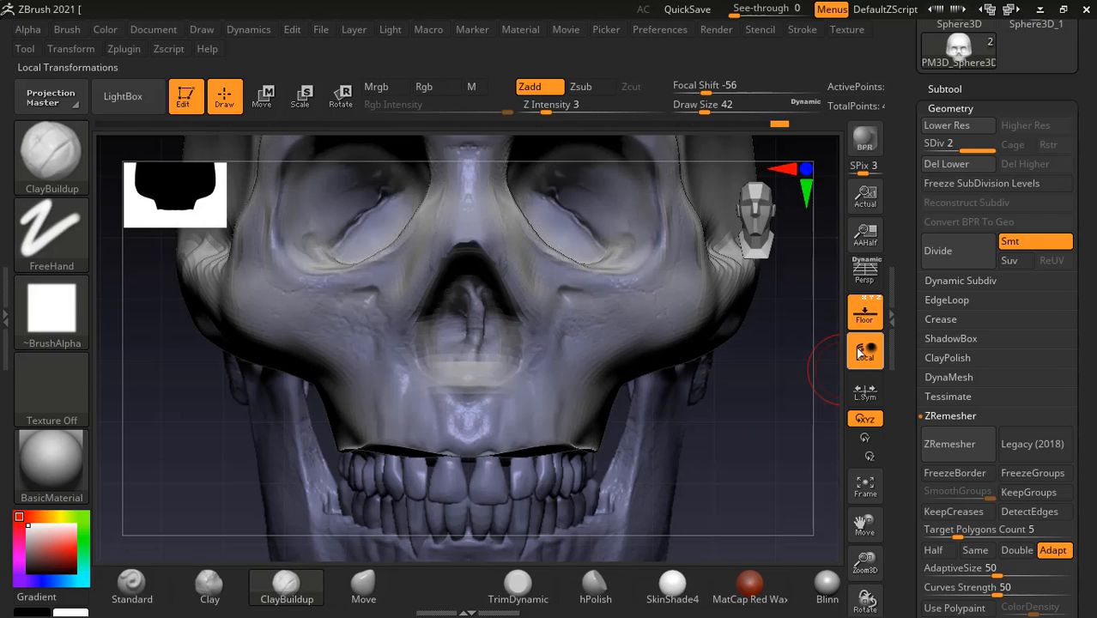
left_click(133, 588)
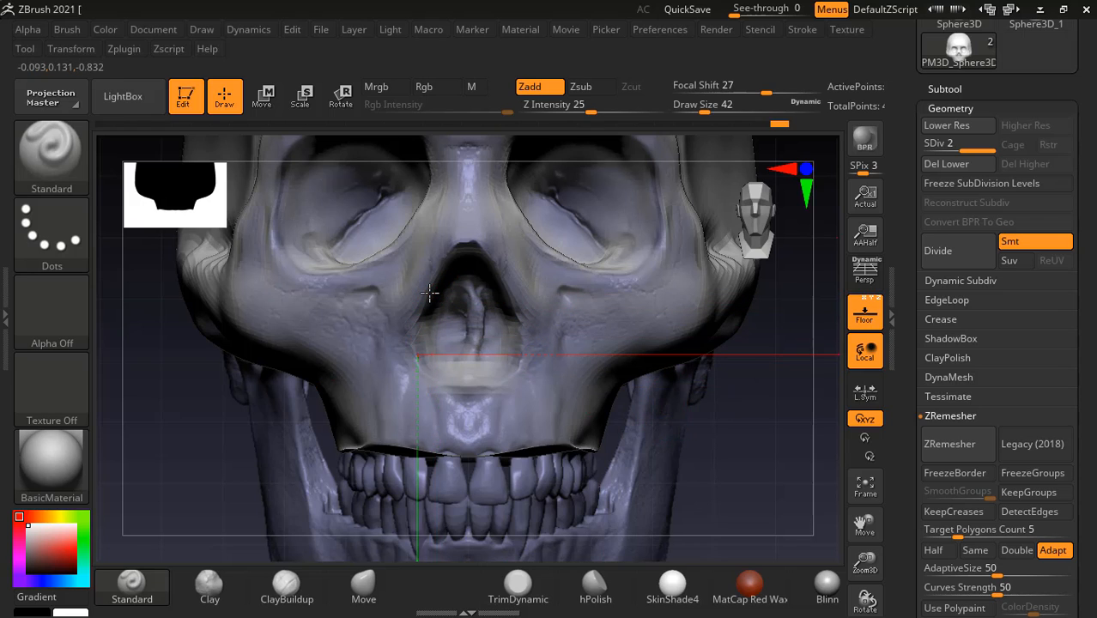
left_click(865, 314)
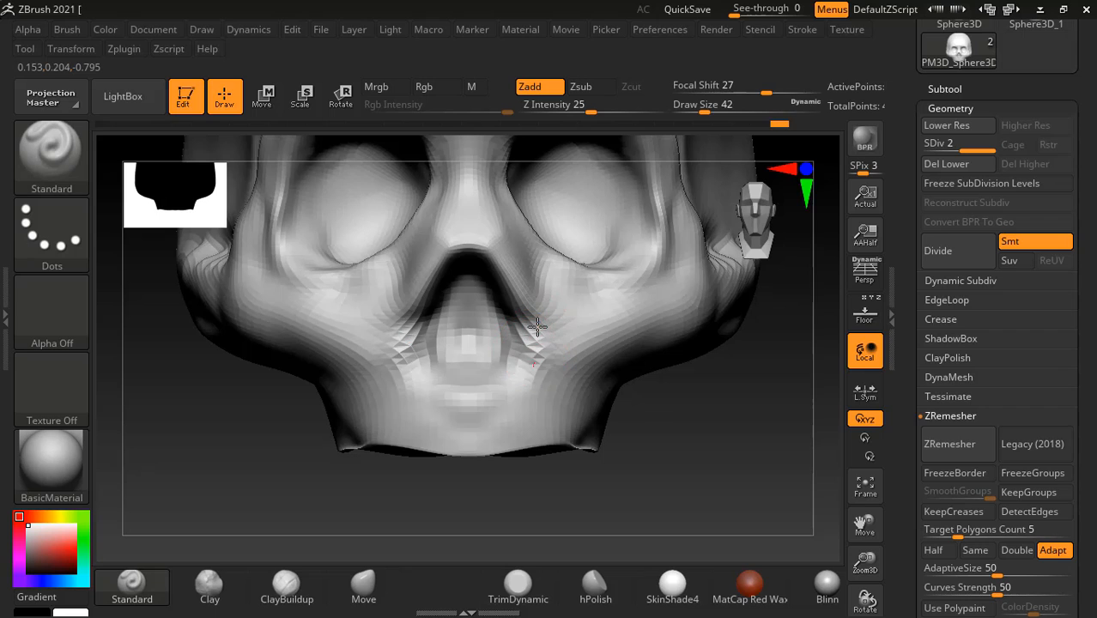
Step: Divide the mesh to subdivision level 3 and define the nasal opening's lower rim with the Standard brush at Focal Shift 70
key("ctrl")
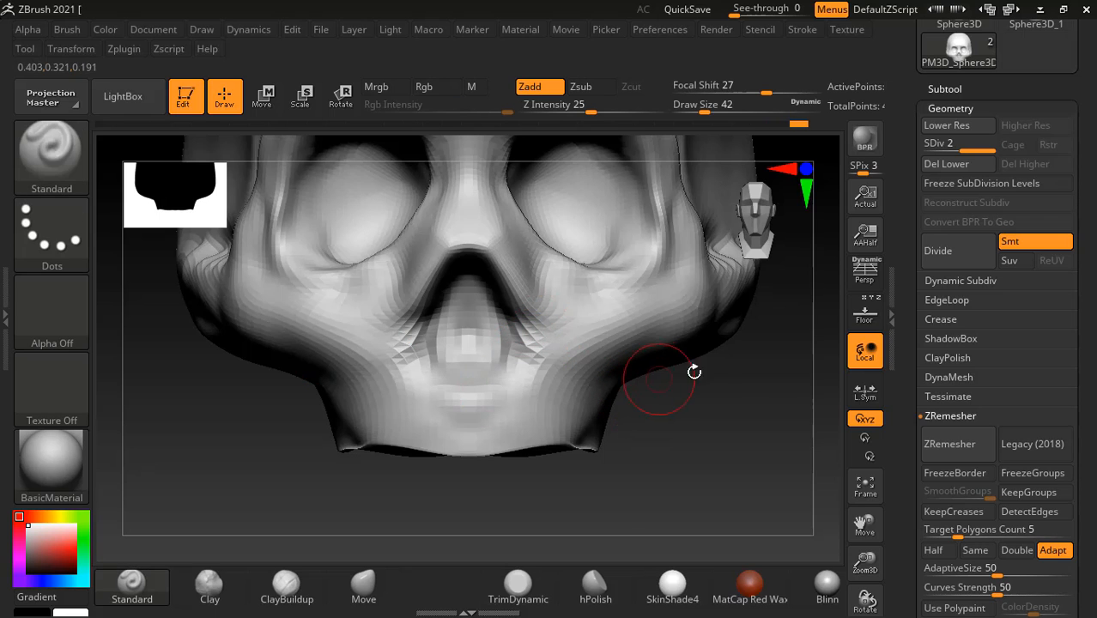
left_click(944, 255)
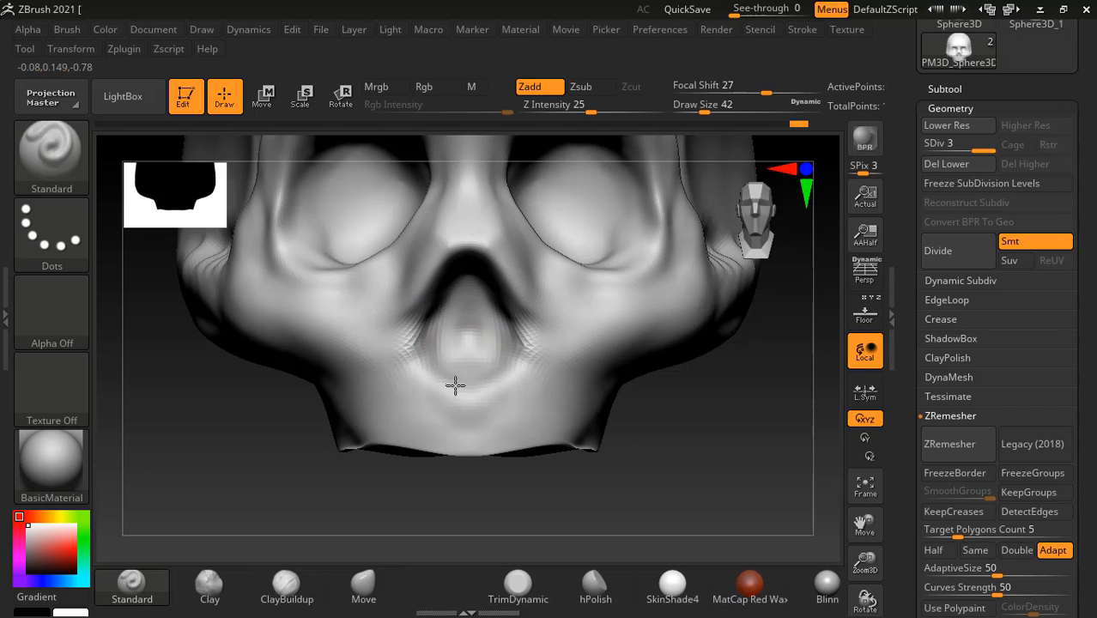
left_click_drag(770, 88, 765, 87)
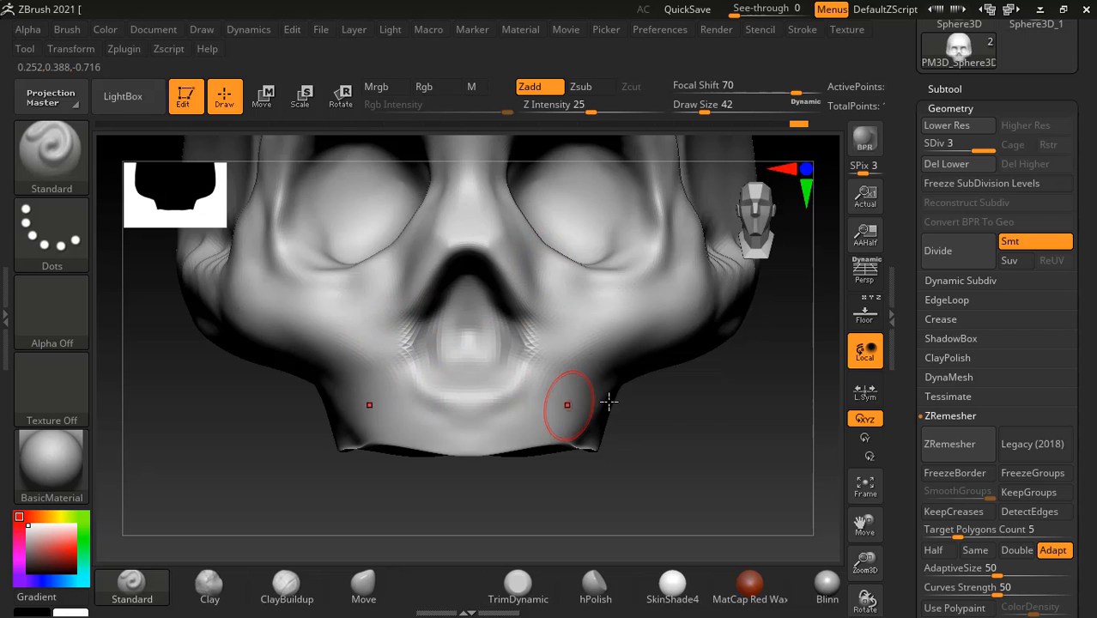
Step: Refine the nasal opening's outline and sculpt tooth-root ridges along the front upper jaw against the reference skull overlay
left_click(864, 312)
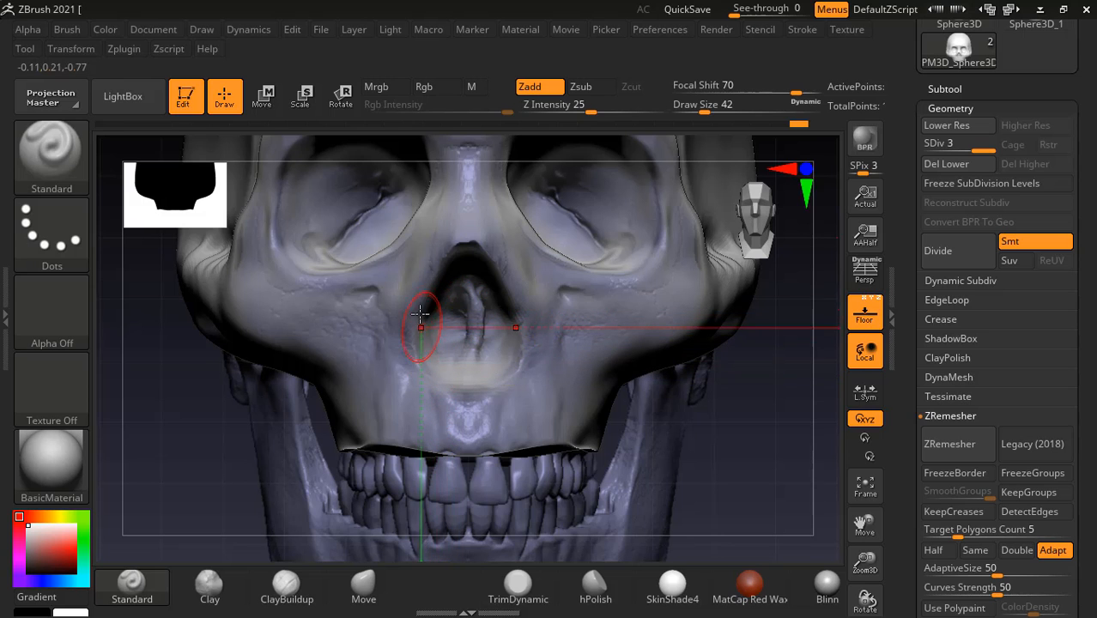
key("alt")
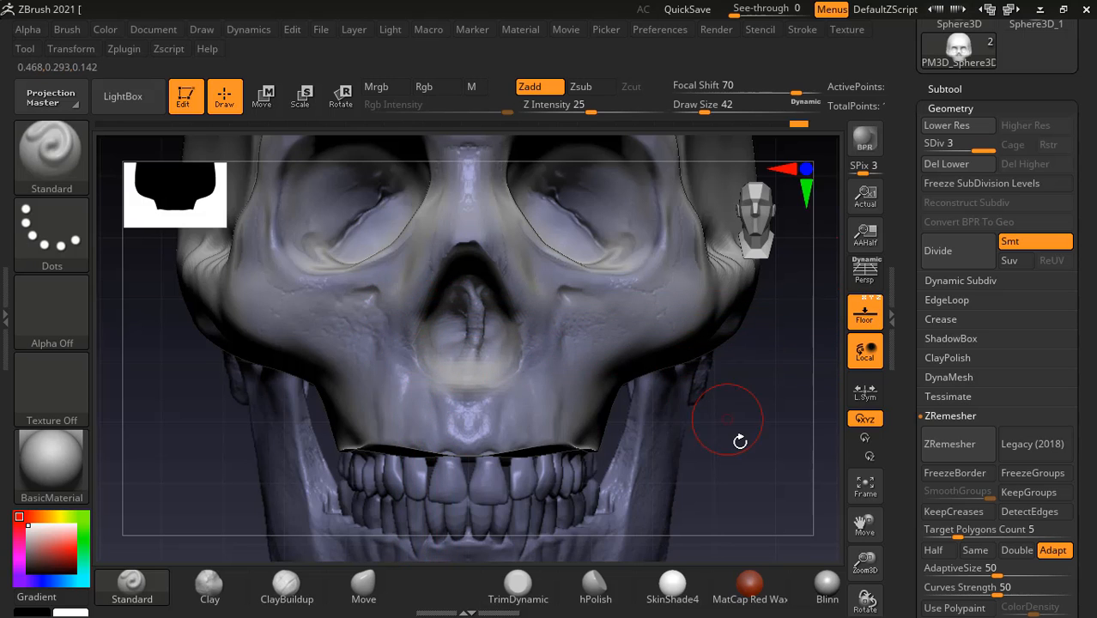
left_click_drag(735, 436, 747, 440)
key("shift")
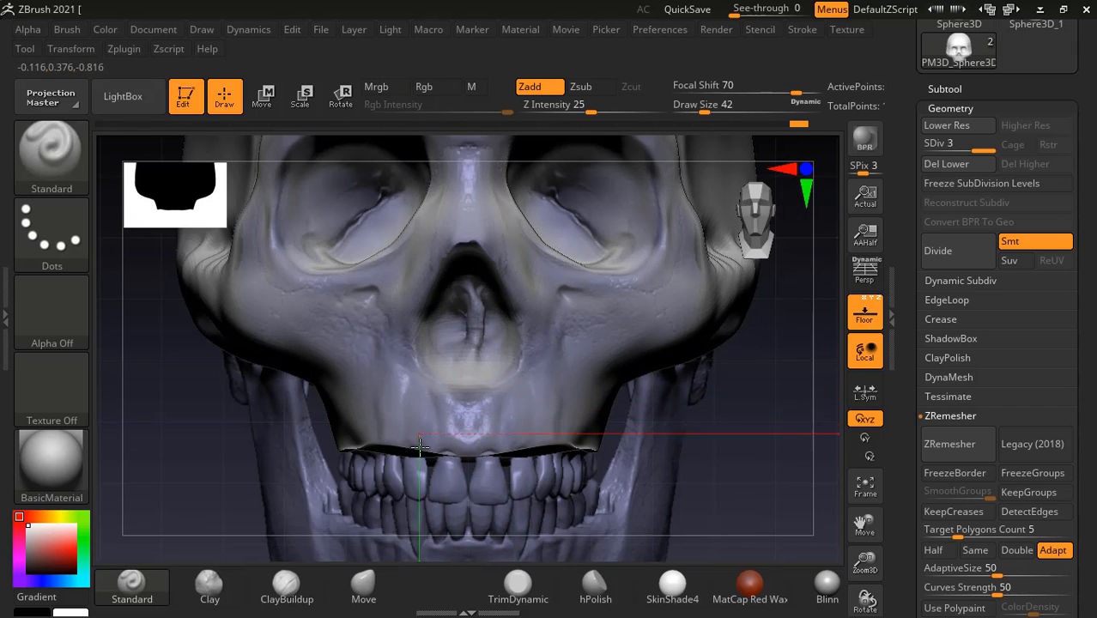
left_click(876, 320)
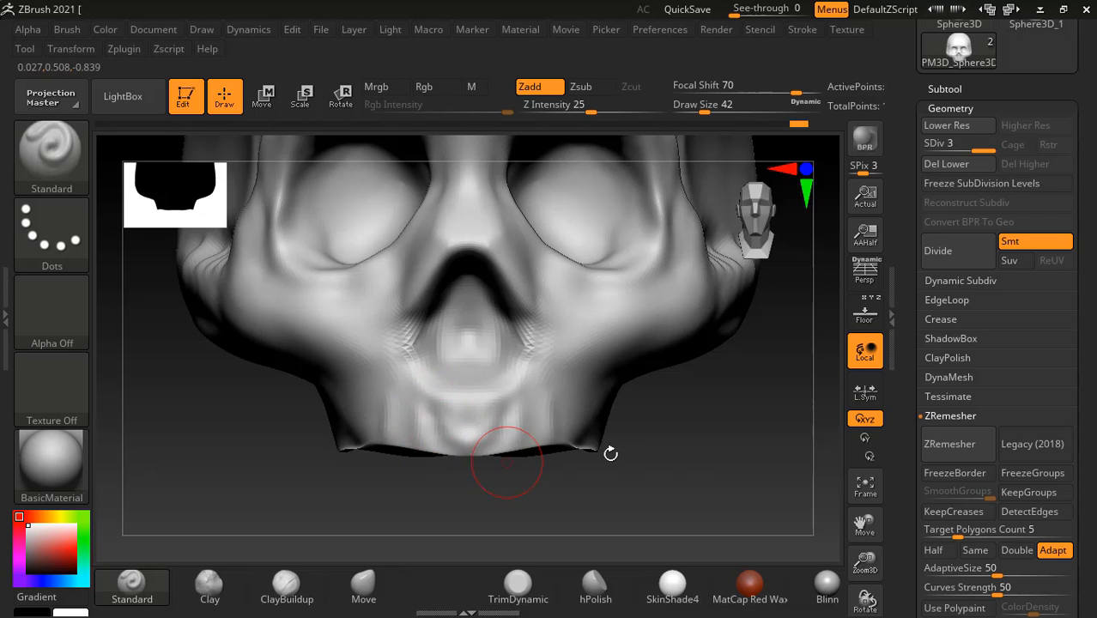
Step: Carve grooves between the tooth roots along the side of the upper jaw and smooth them
left_click_drag(610, 451, 477, 444)
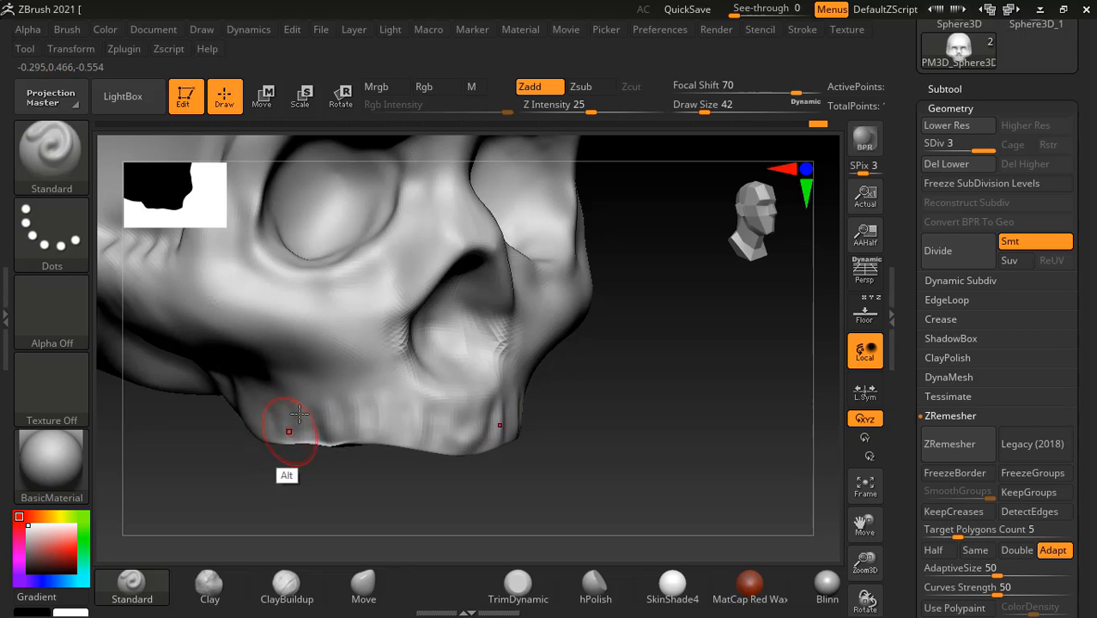
key("shift")
key("shift")
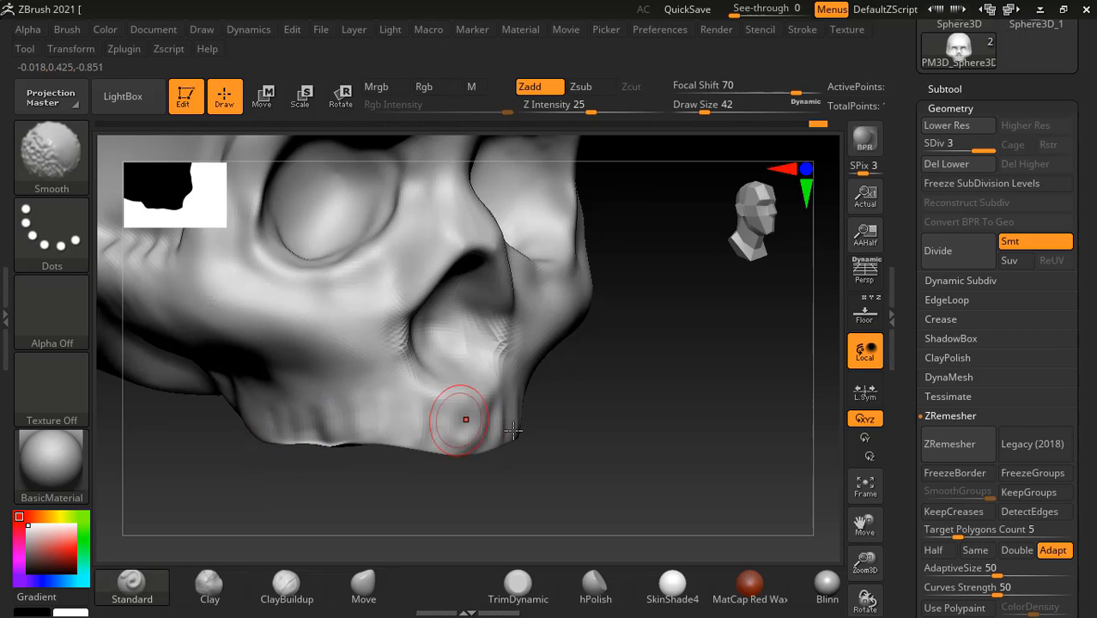
left_click_drag(580, 412, 538, 402, "shift")
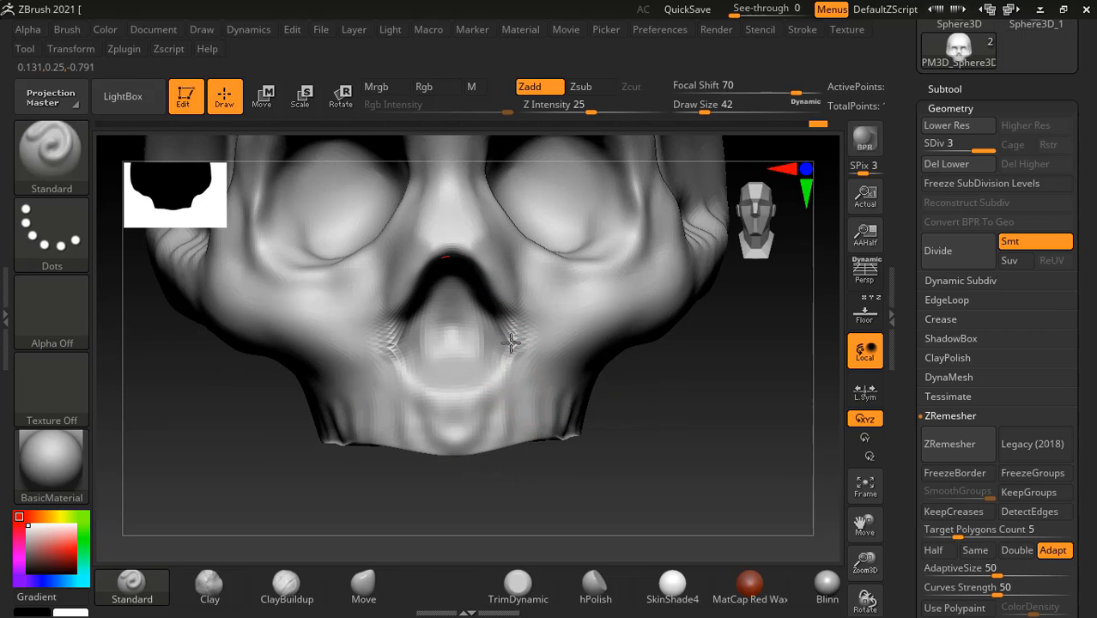
mouse_move(669, 419)
left_mouse_down("shift")
mouse_move(689, 426)
mouse_move(721, 403)
mouse_move(726, 369)
left_mouse_up("shift")
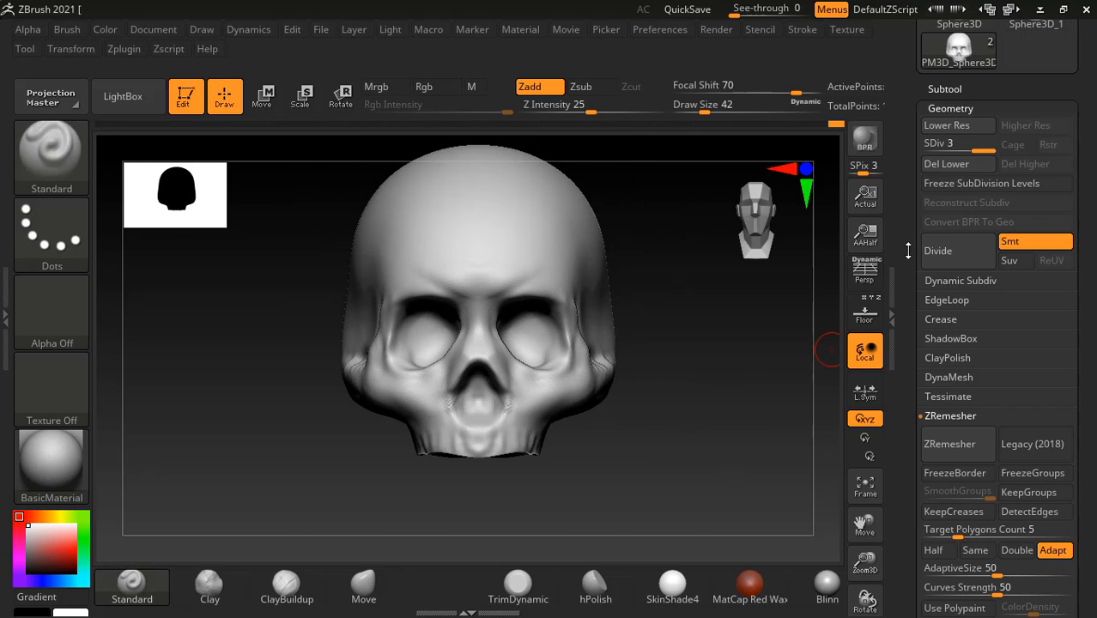
left_click_drag(909, 251, 909, 279)
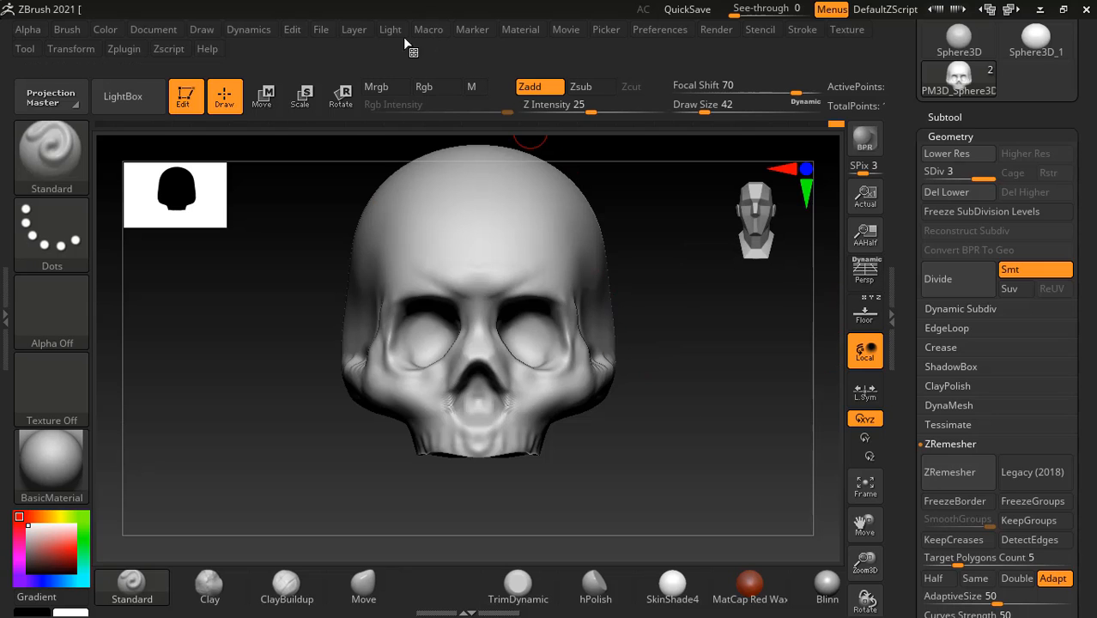
left_click(323, 31)
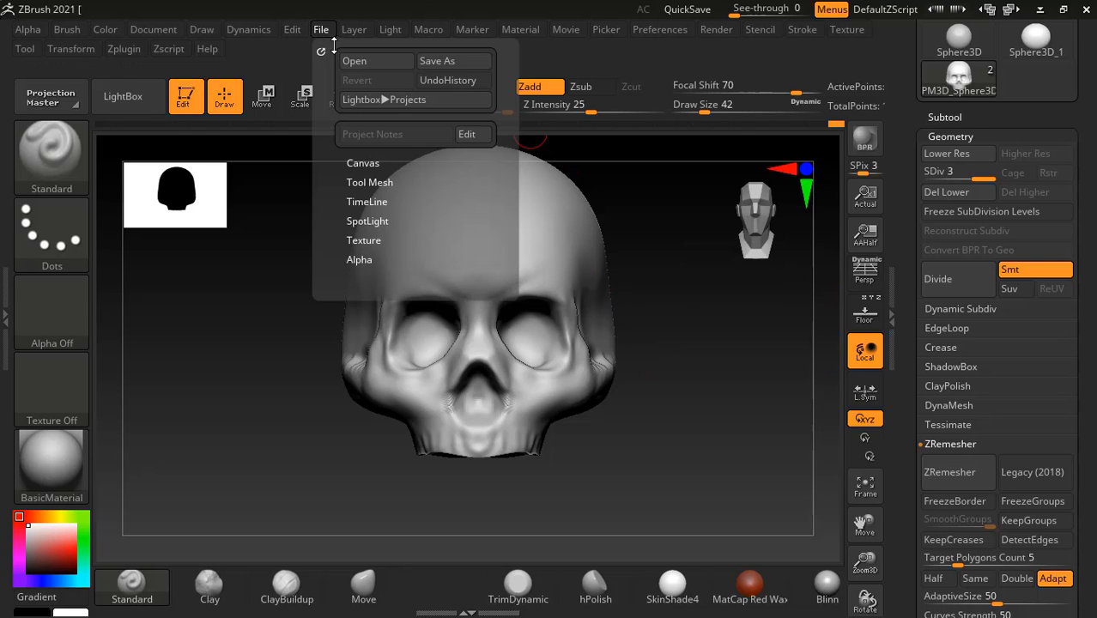
left_click(456, 61)
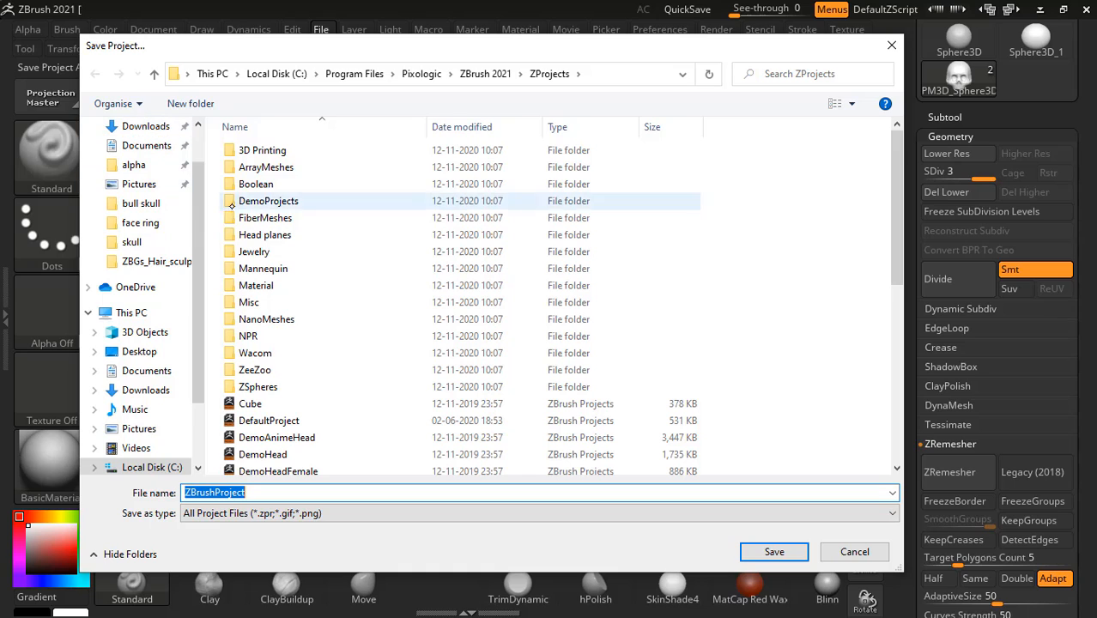
scroll(198, 216, "up", 2)
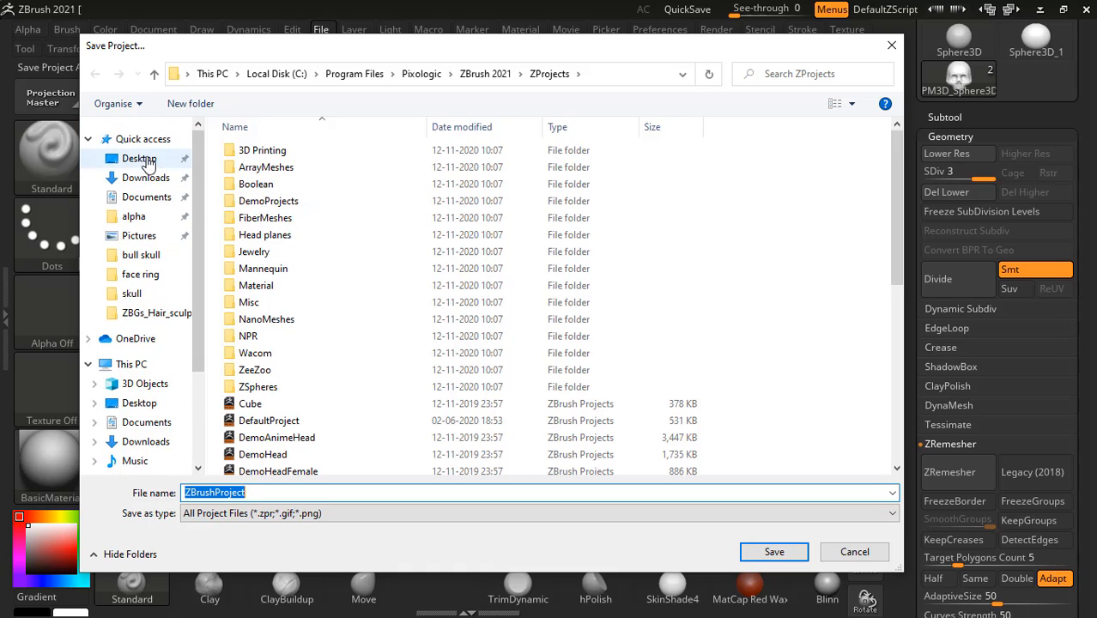
left_click(138, 158)
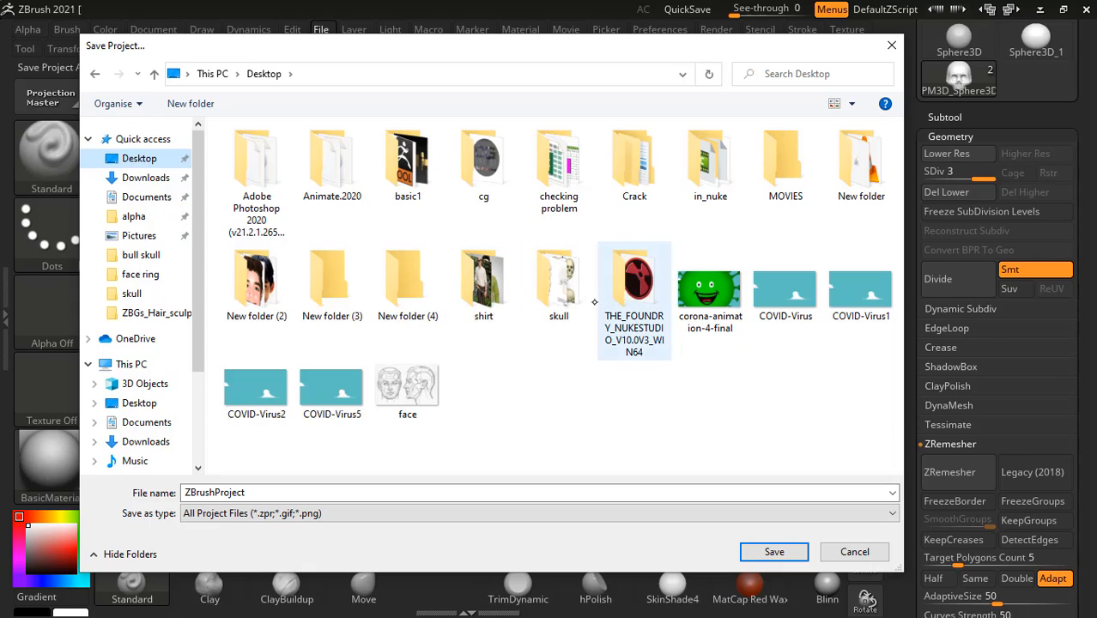
double_click(559, 284)
left_click(385, 492)
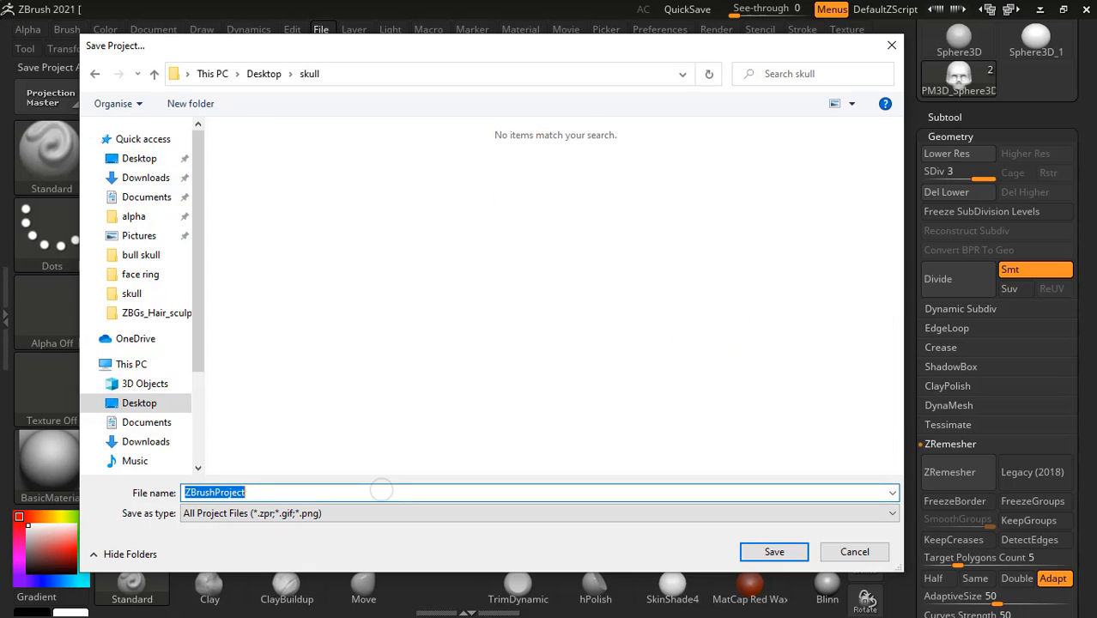
type("ેકહતત")
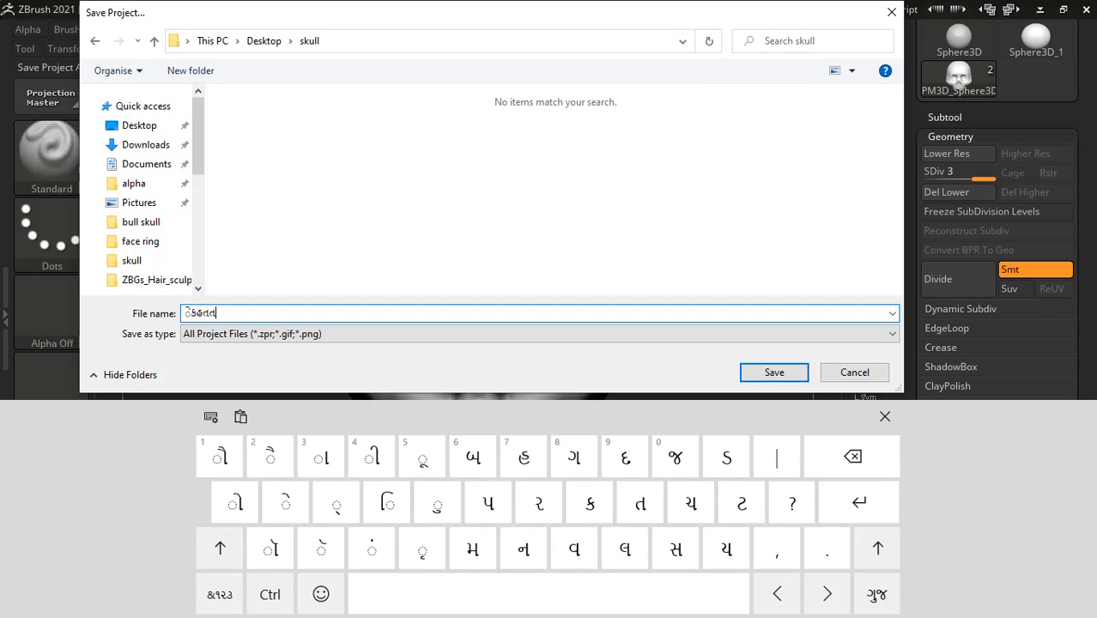
left_click(885, 378)
left_click_drag(693, 279, 695, 278)
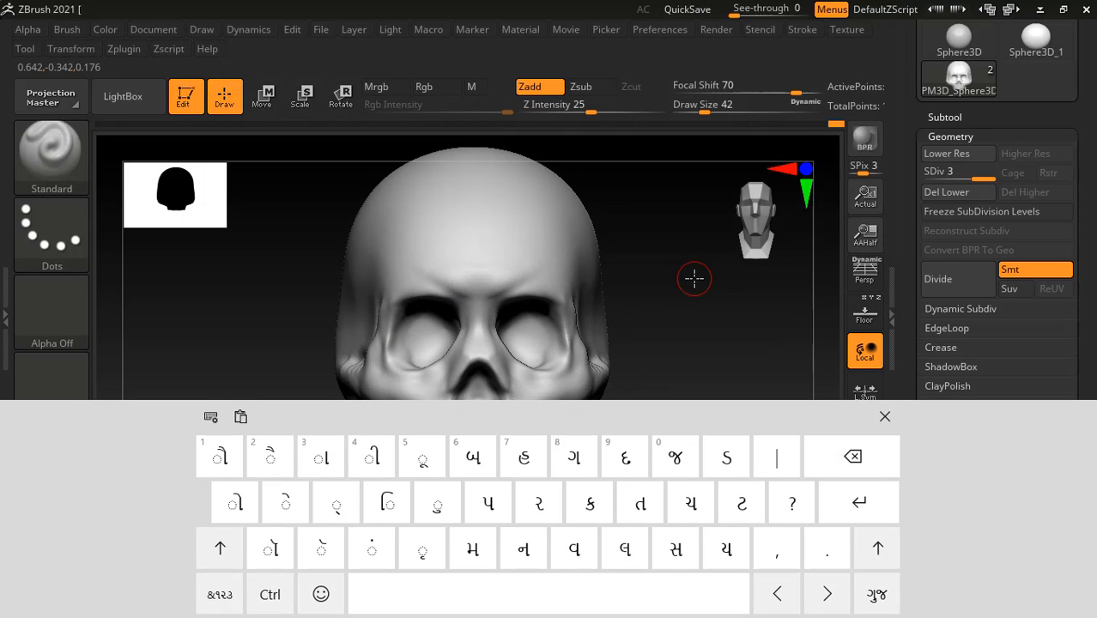
left_click(884, 418)
Step: Switch the keyboard input language to English
key("alt+Tab")
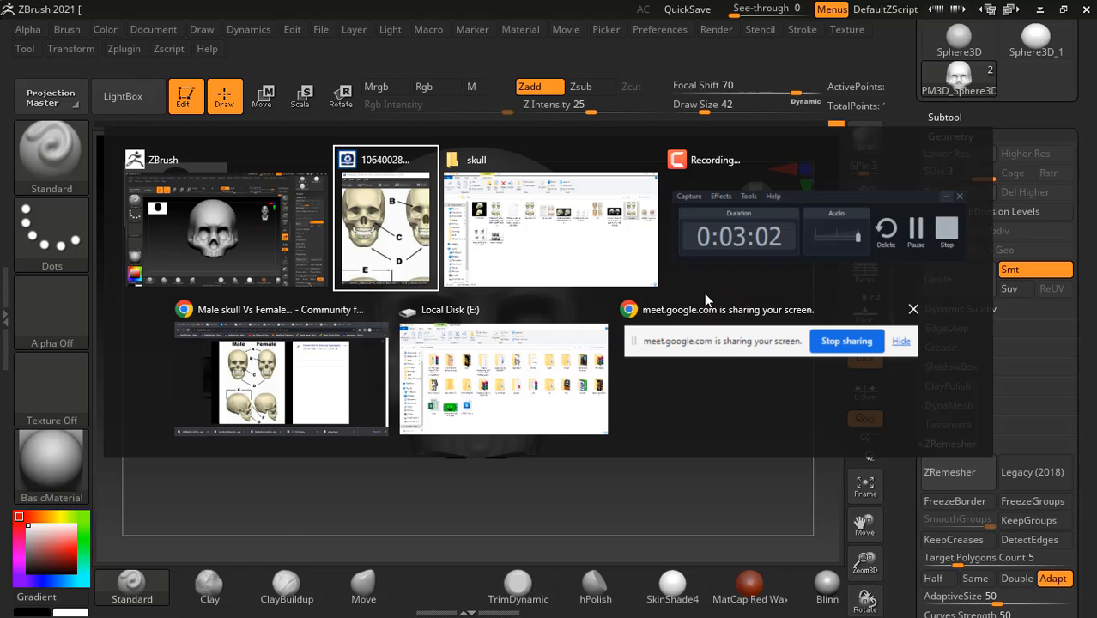
left_click(742, 238)
left_click(1019, 550)
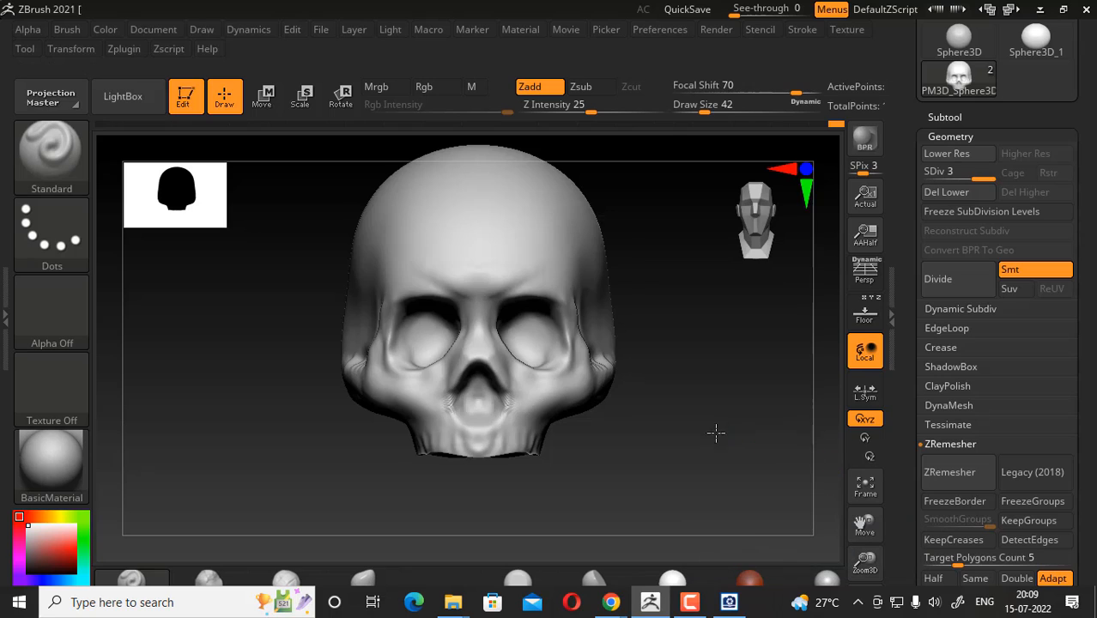
left_click_drag(718, 432, 710, 450)
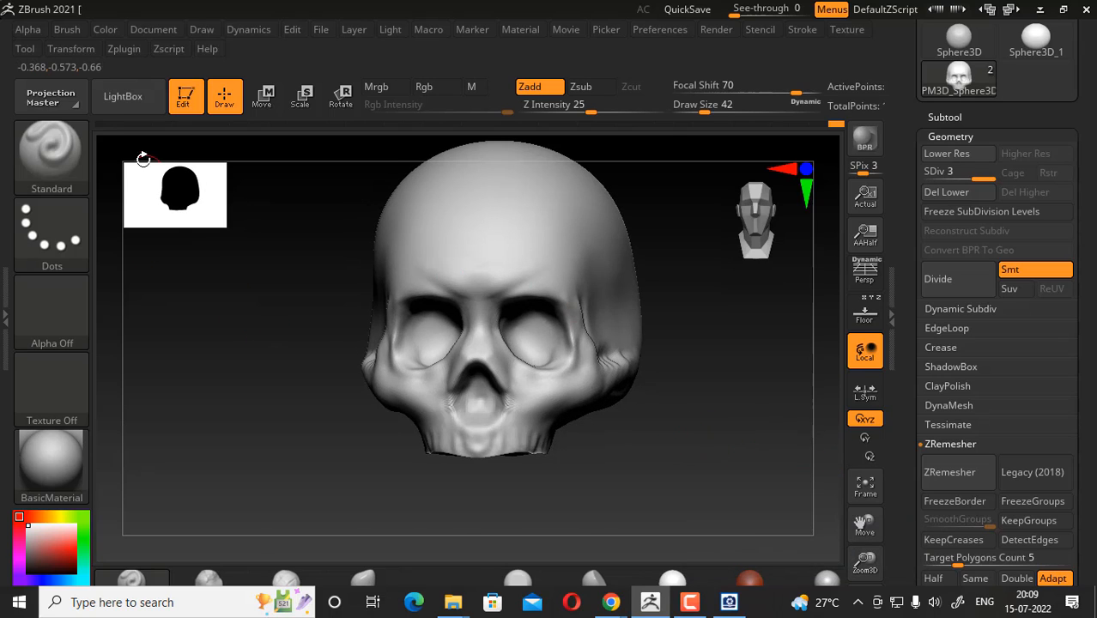
Step: Browse the LightBox Recent, Project and Tool collections for a ring model
left_click(131, 104)
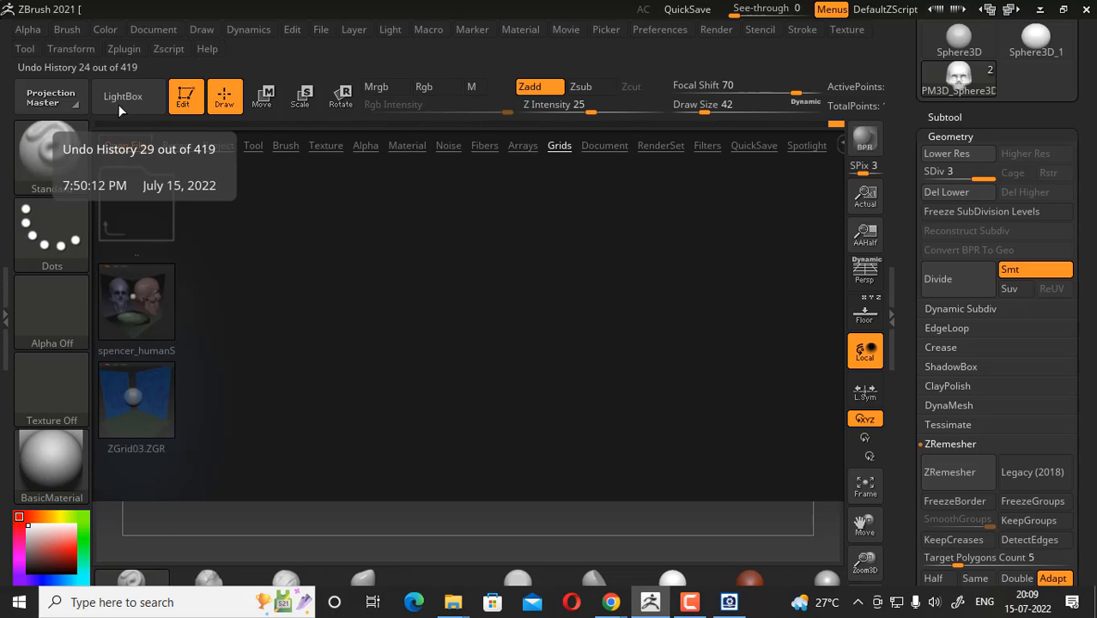
left_click(121, 98)
left_click(120, 98)
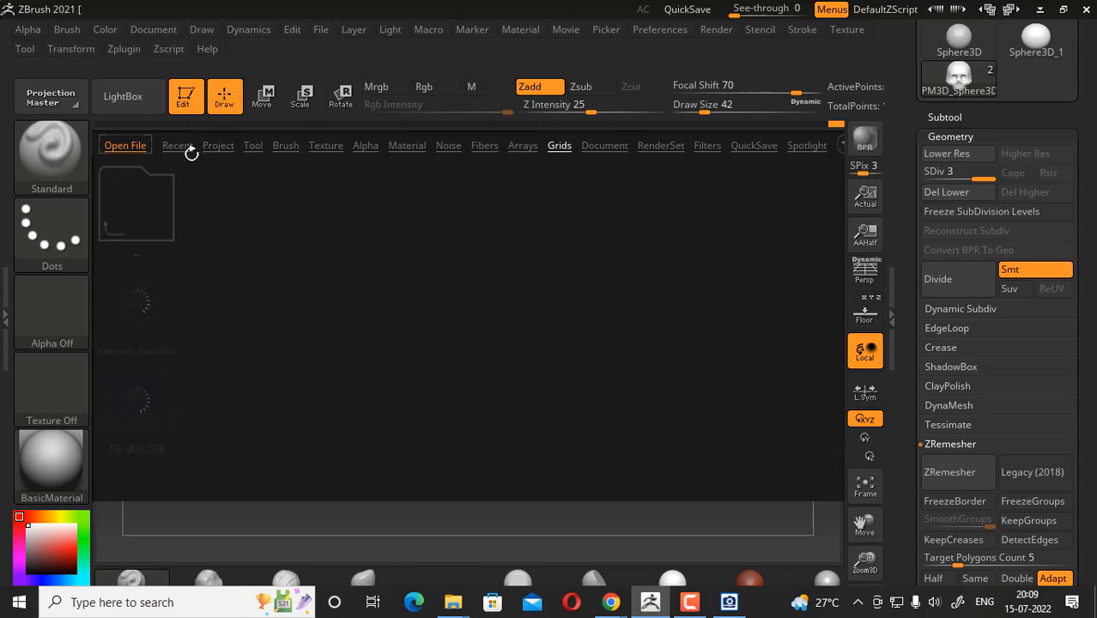
left_click(177, 146)
left_click(218, 146)
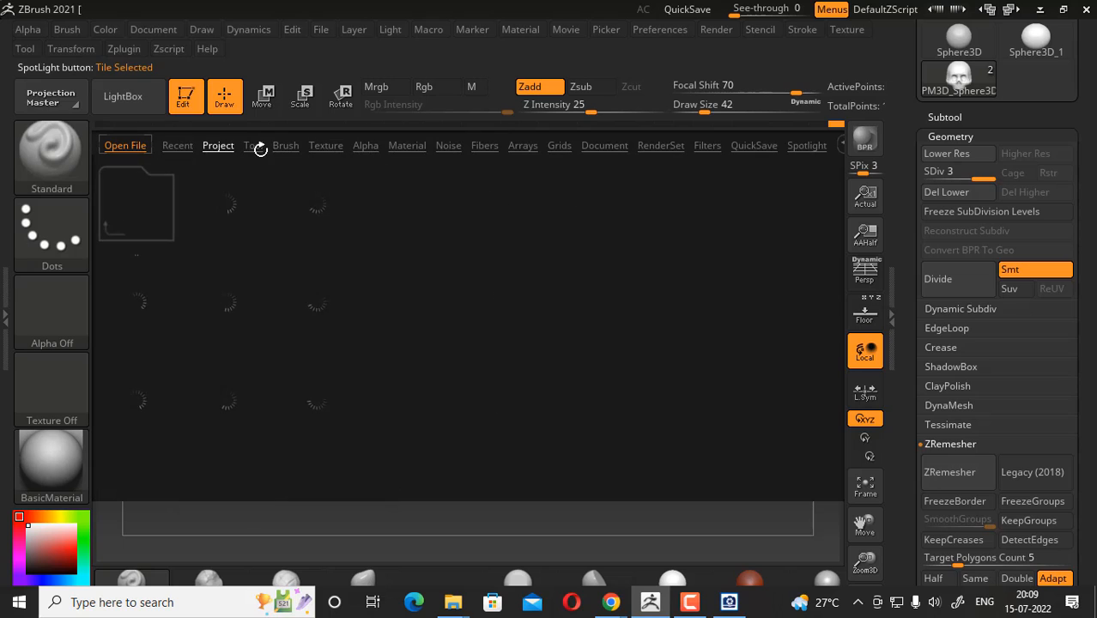
left_click(253, 146)
left_click(50, 96)
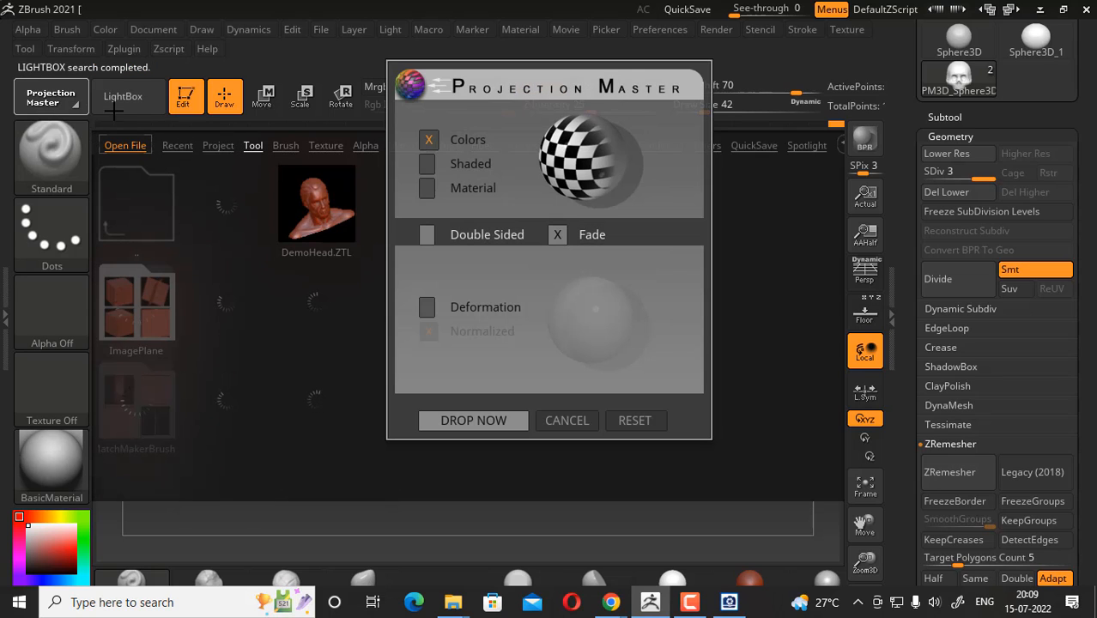
left_click(571, 421)
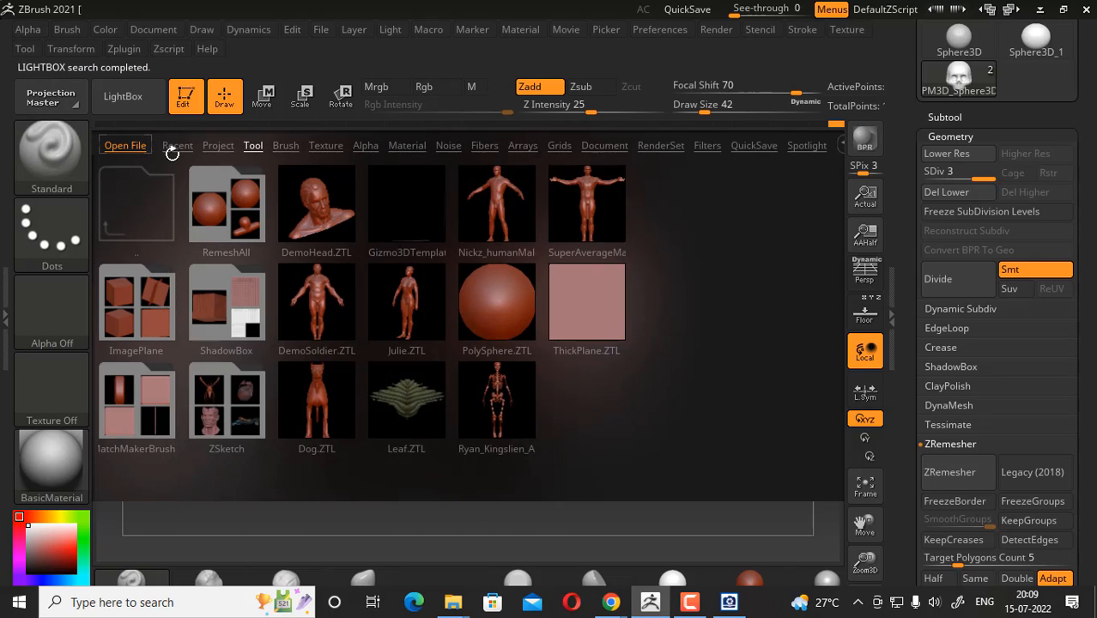
Step: Open the Jewelry_SignetRing project from the LightBox Jewelry folder, discarding the changes to the current project
left_click(218, 146)
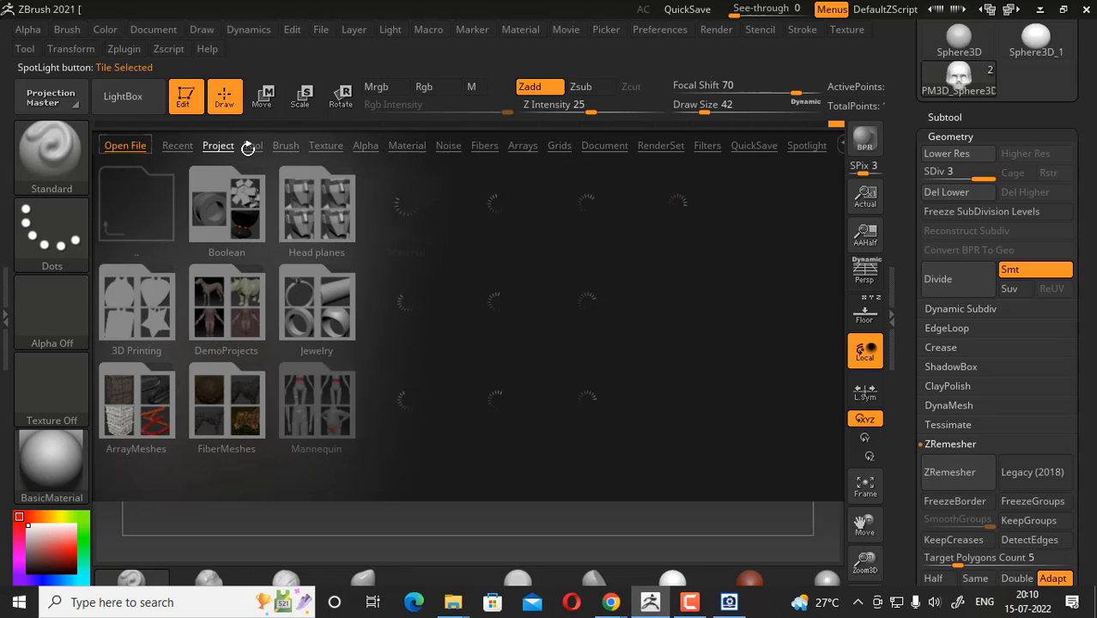
left_click(313, 314)
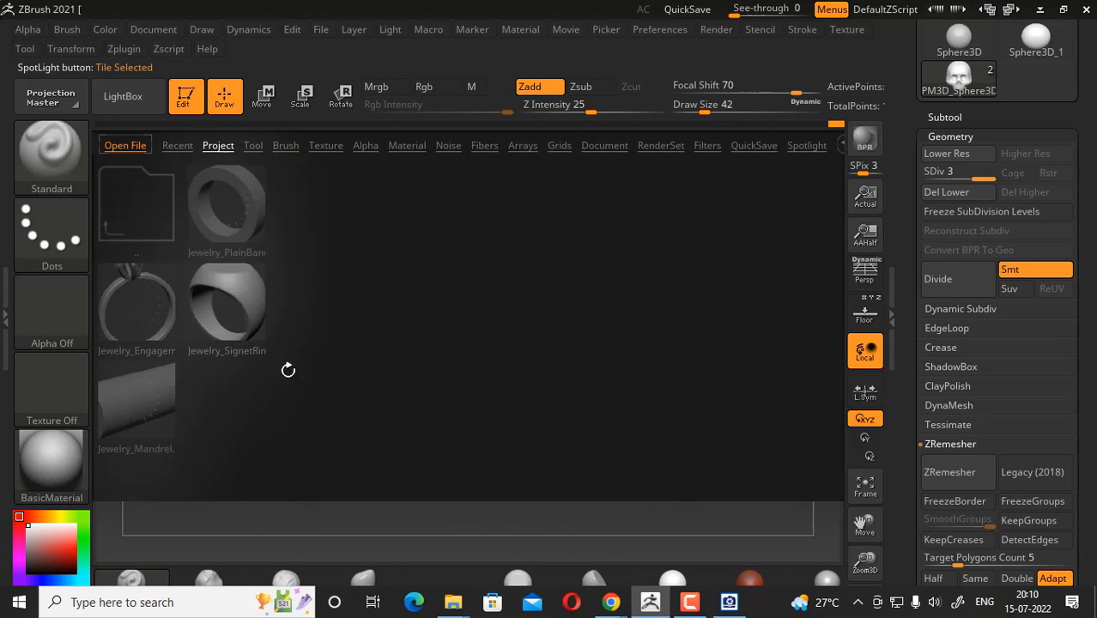
double_click(238, 309)
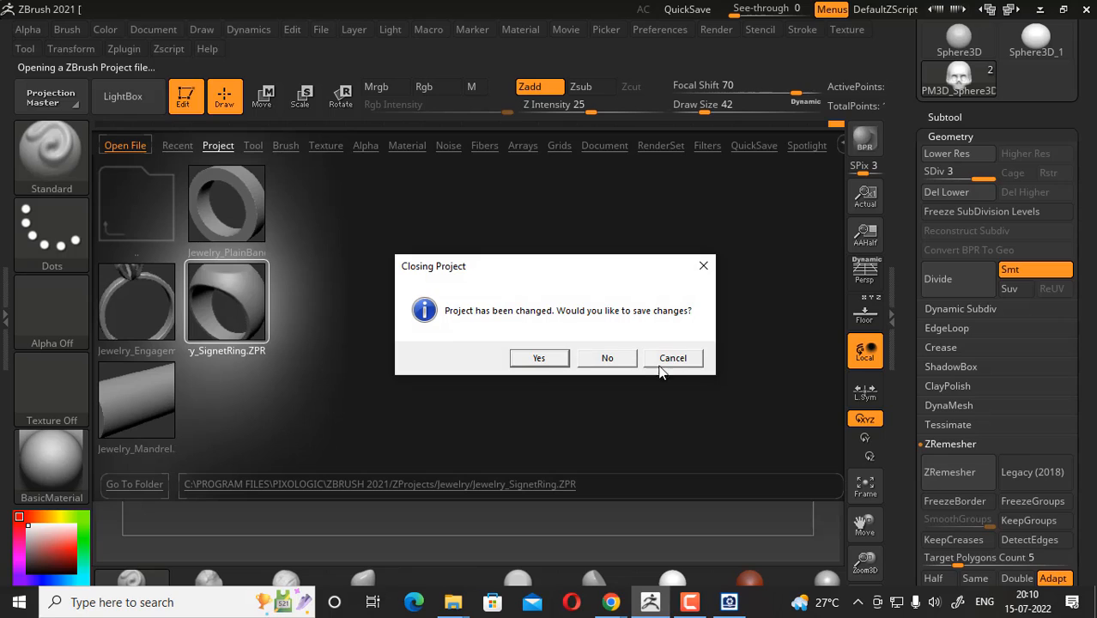
left_click(612, 359)
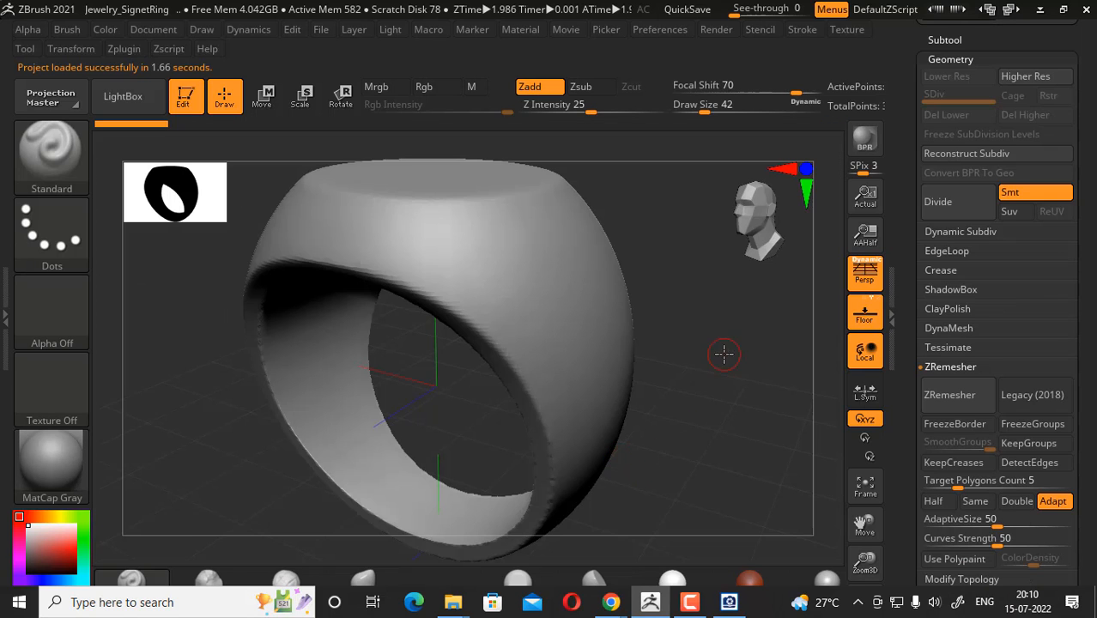
Step: View the signet ring's flat face head-on and set sculpting symmetry to the X axis only
mouse_move(724, 354)
left_mouse_down()
mouse_move(747, 447)
mouse_move(732, 378)
mouse_move(706, 346)
left_mouse_up()
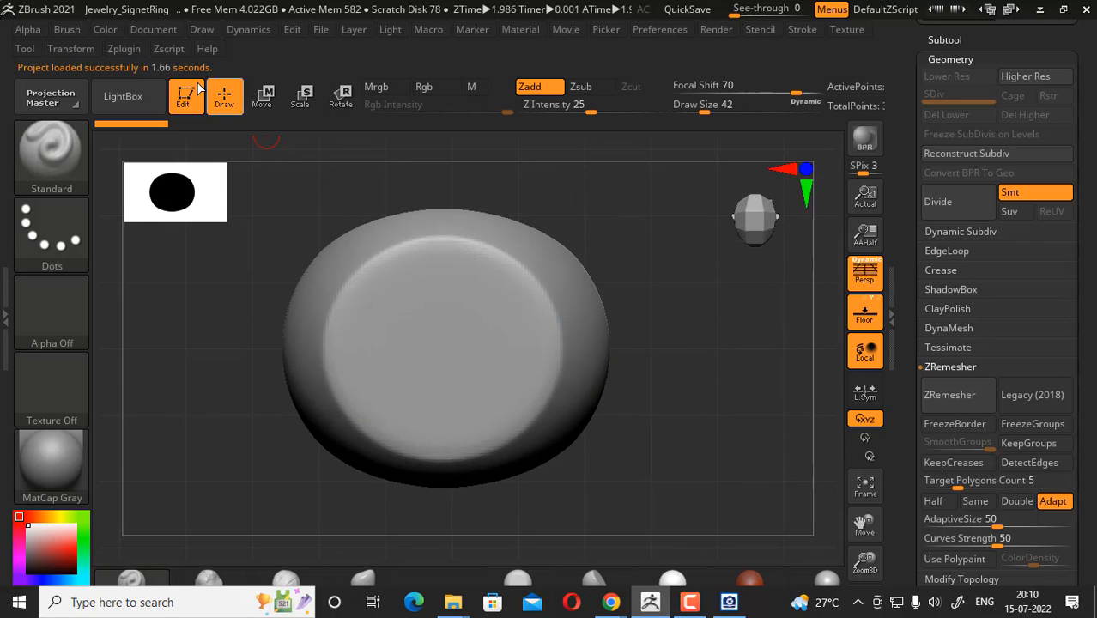
left_click(73, 48)
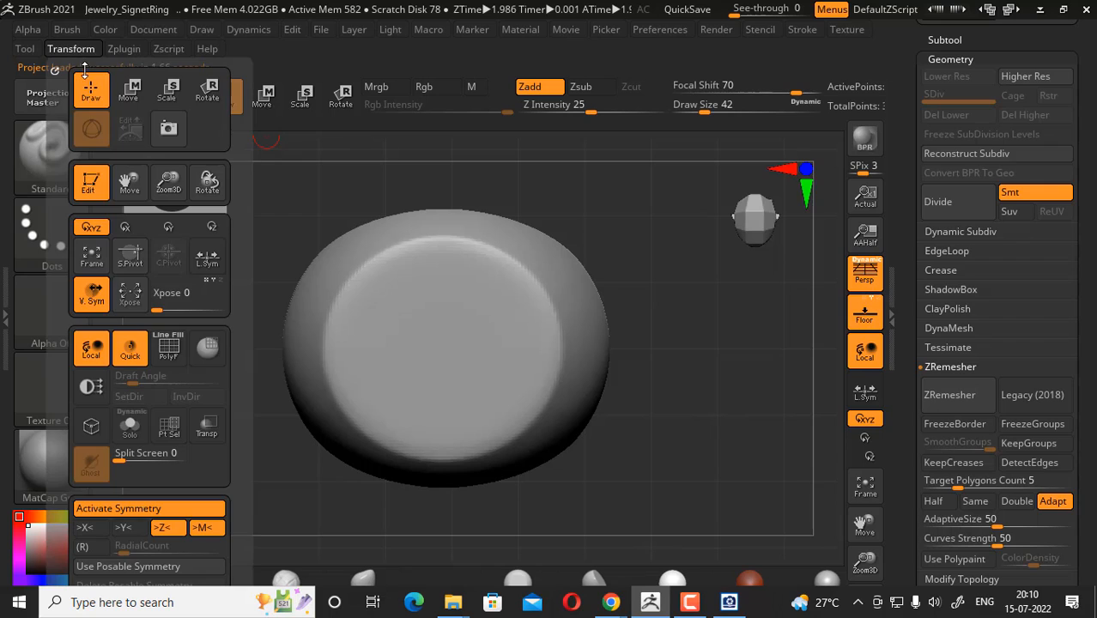
left_click(128, 530)
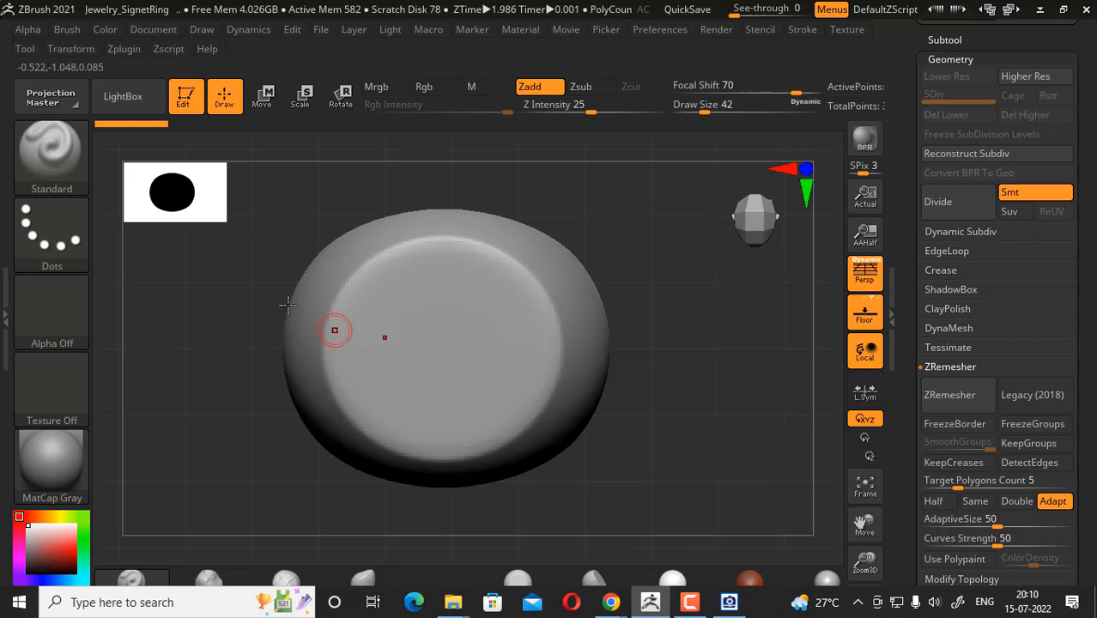
left_click(75, 46)
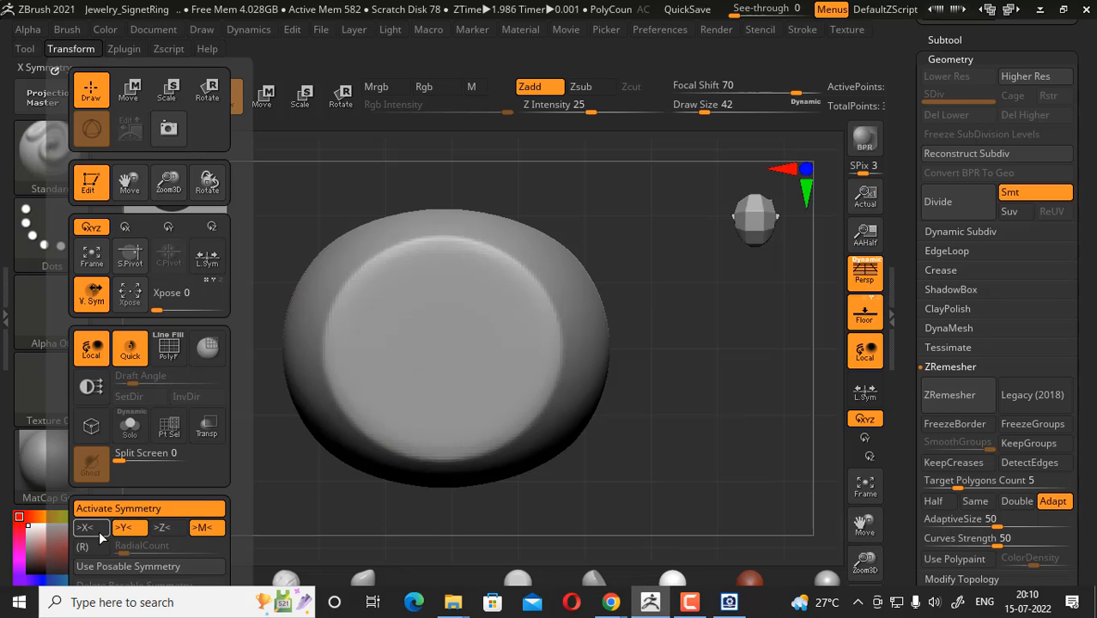
left_click(136, 532)
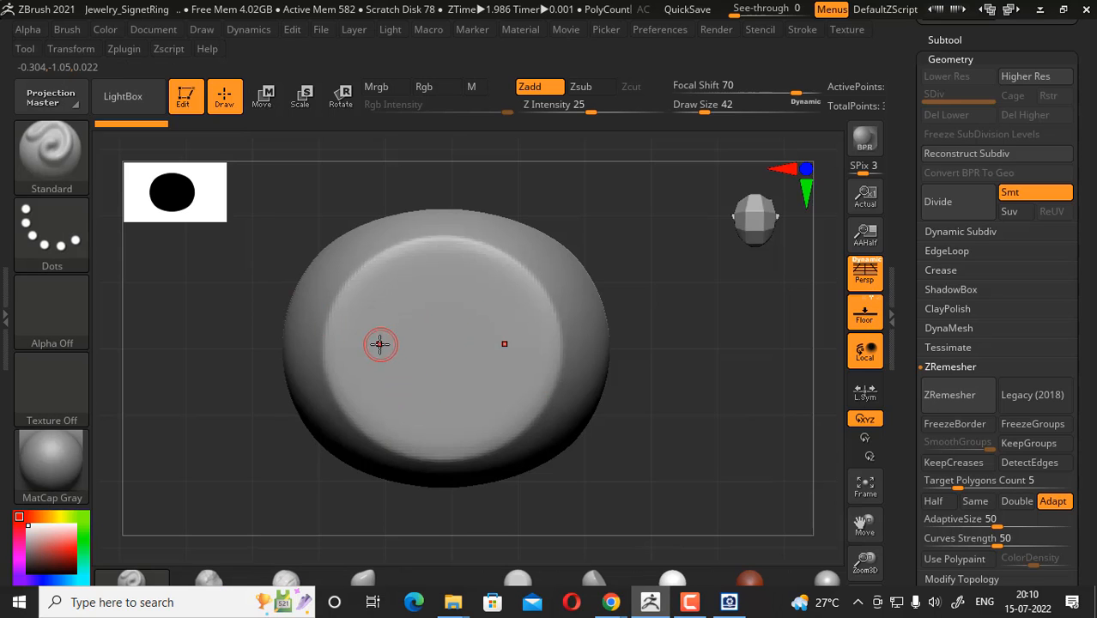
Step: Build up the first clay strokes across the upper part of the ring's flat face using ClayBuildup at Draw Size 106
mouse_move(695, 393)
left_mouse_down()
mouse_move(706, 405)
mouse_move(676, 397)
mouse_move(693, 360)
mouse_move(721, 393)
mouse_move(720, 367)
left_mouse_up()
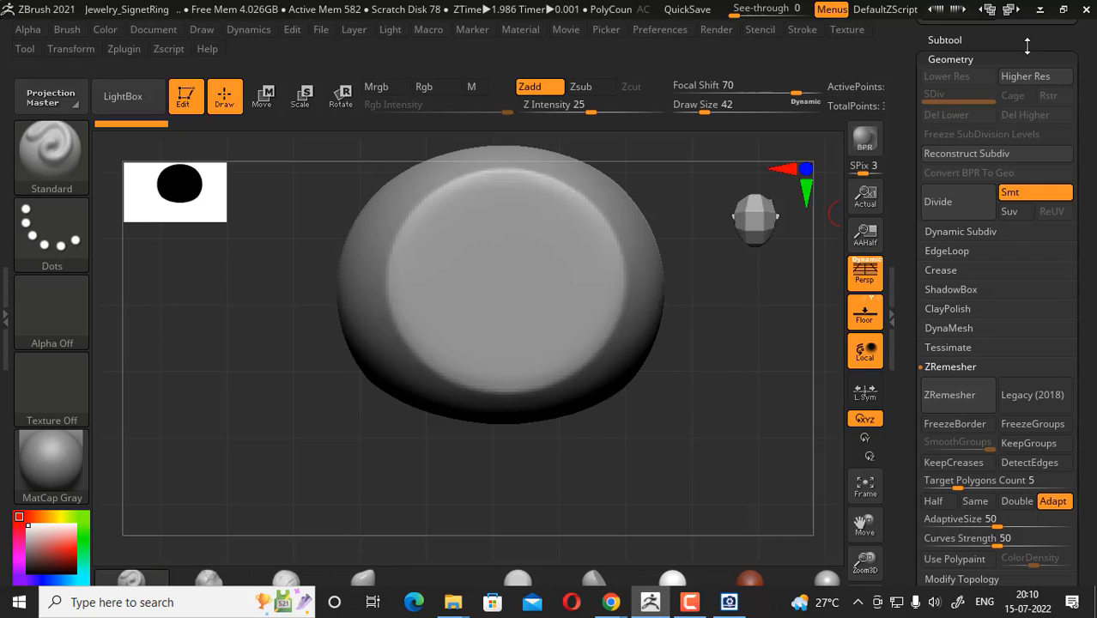
left_click(316, 577)
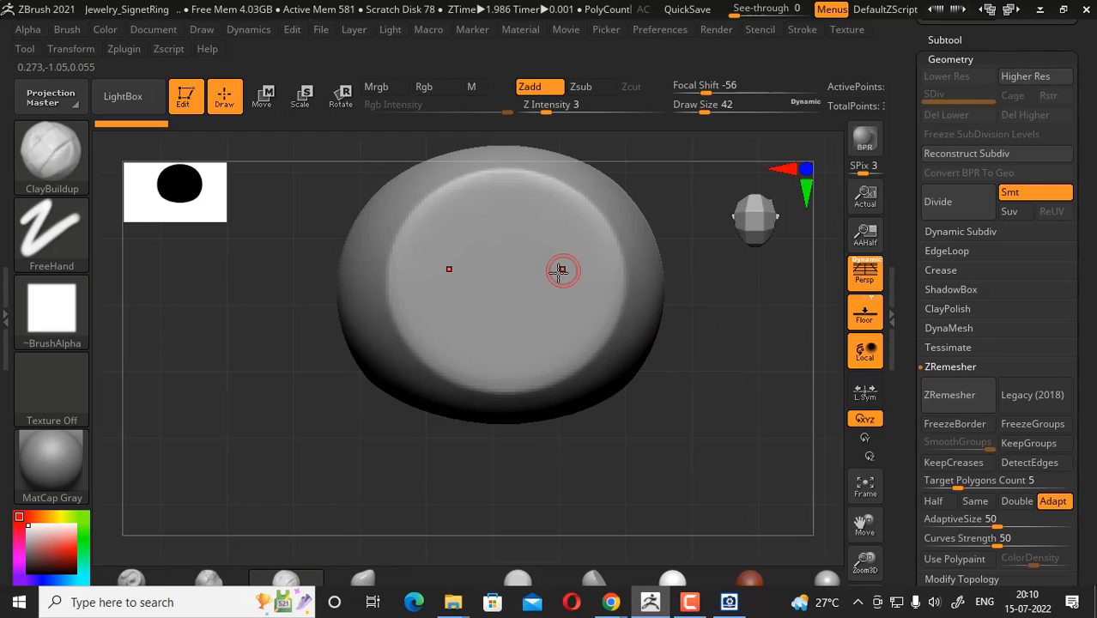
key("bracketright")
key("bracketright")
key("bracketright")
key("bracketright")
key("bracketright")
key("bracketright")
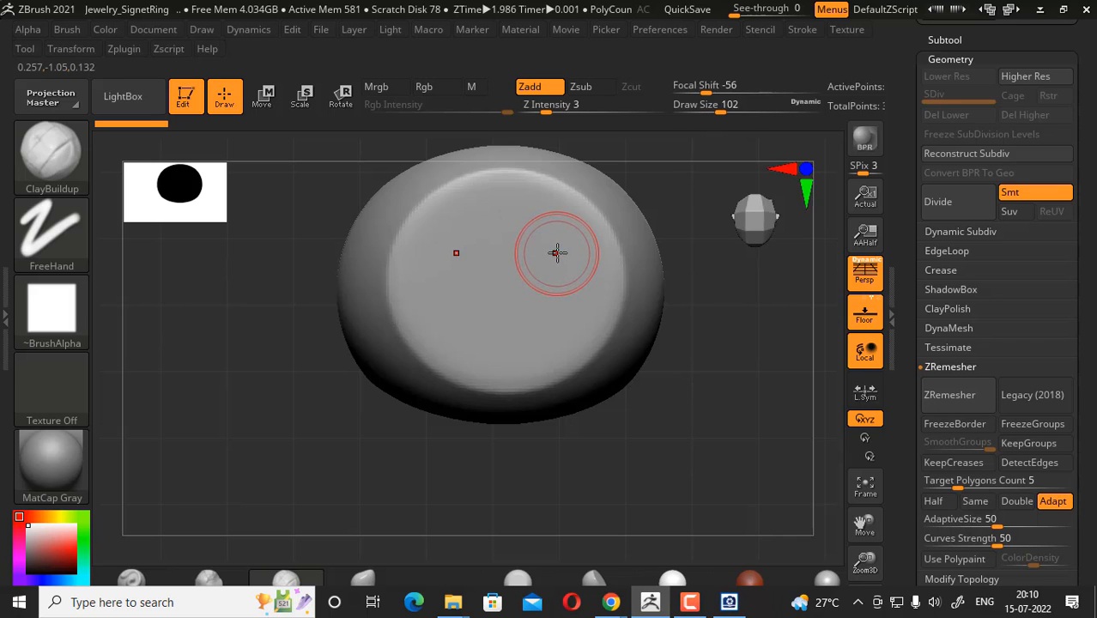
mouse_move(558, 250)
left_mouse_down()
mouse_move(690, 356)
mouse_move(588, 344)
left_mouse_up()
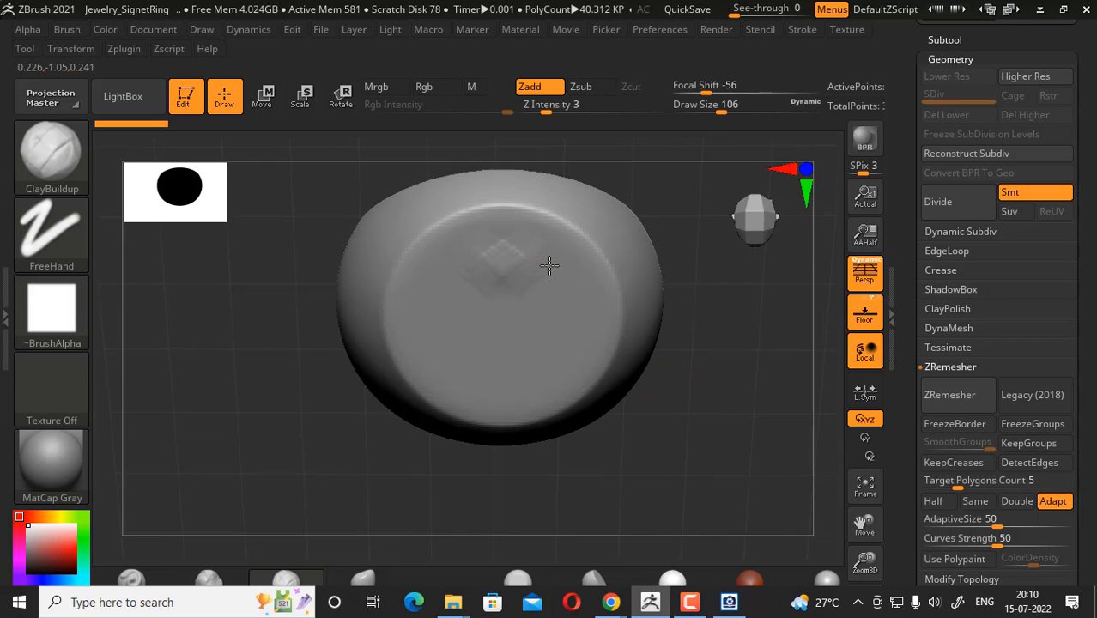
mouse_move(549, 266)
left_mouse_down()
mouse_move(543, 241)
mouse_move(571, 242)
mouse_move(505, 261)
mouse_move(575, 251)
mouse_move(558, 262)
mouse_move(558, 287)
left_mouse_up()
Step: Sculpt a heavy brow, recessed eye areas, a central nose ridge and cheek and mouth forms on the ring's face with ClayBuildup
left_click_drag(688, 324, 611, 284)
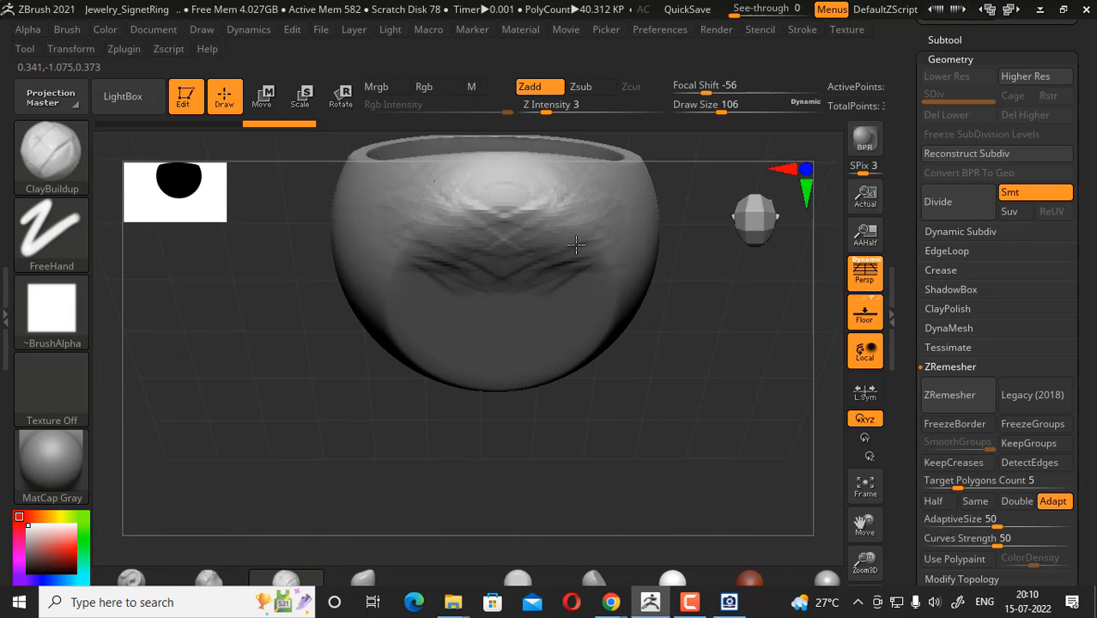
mouse_move(576, 245)
left_mouse_down()
mouse_move(567, 249)
mouse_move(576, 245)
left_mouse_up()
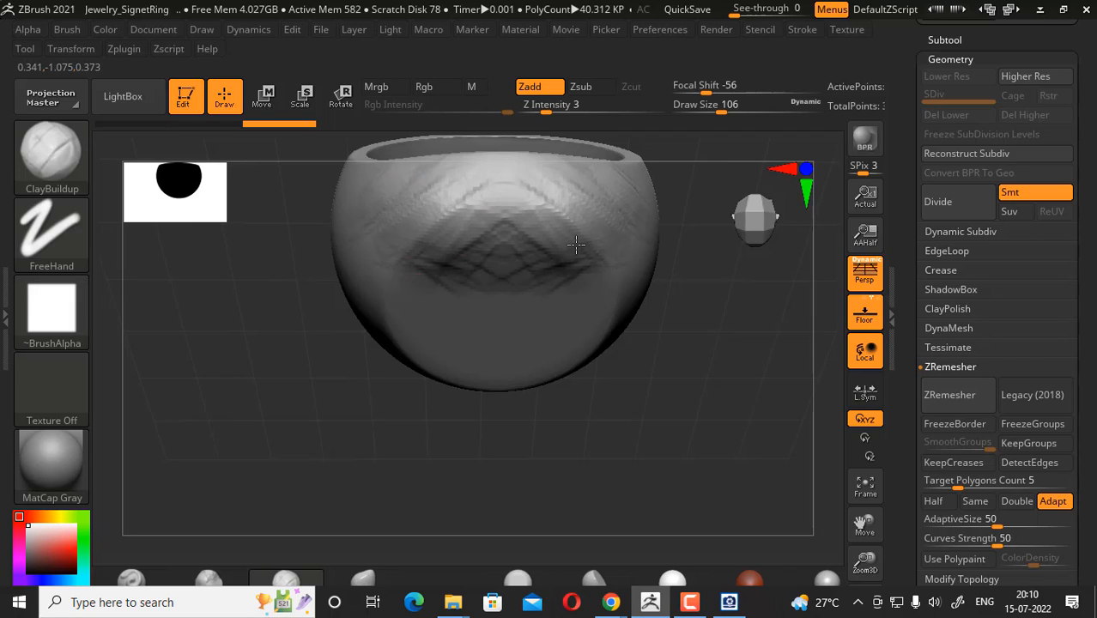
left_click_drag(501, 275, 502, 331)
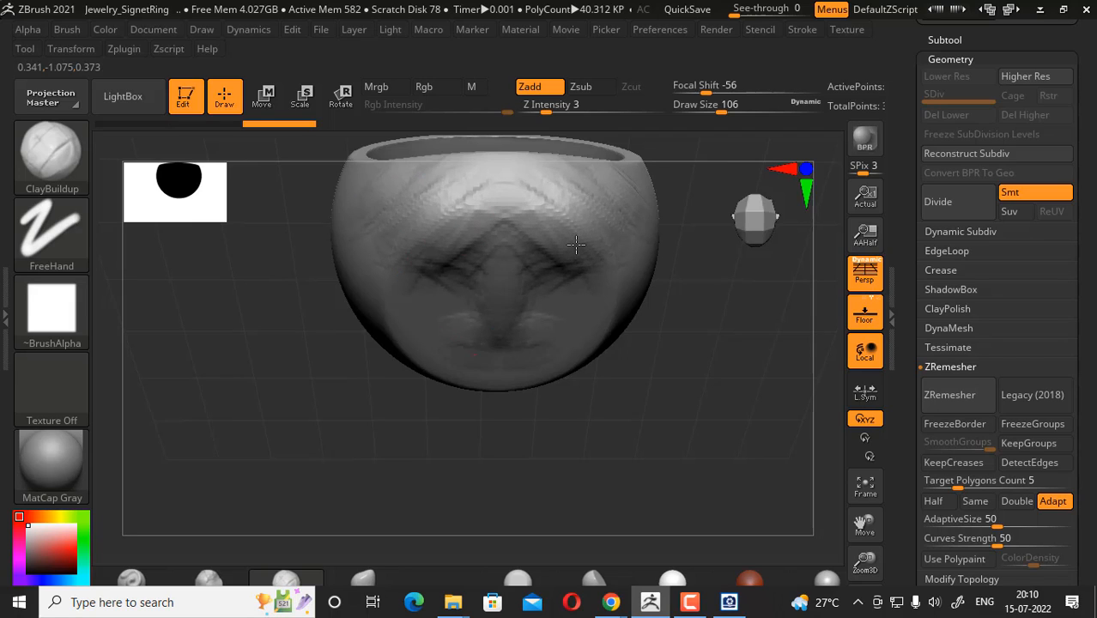
left_click_drag(576, 245, 465, 297)
left_click_drag(381, 278, 479, 364)
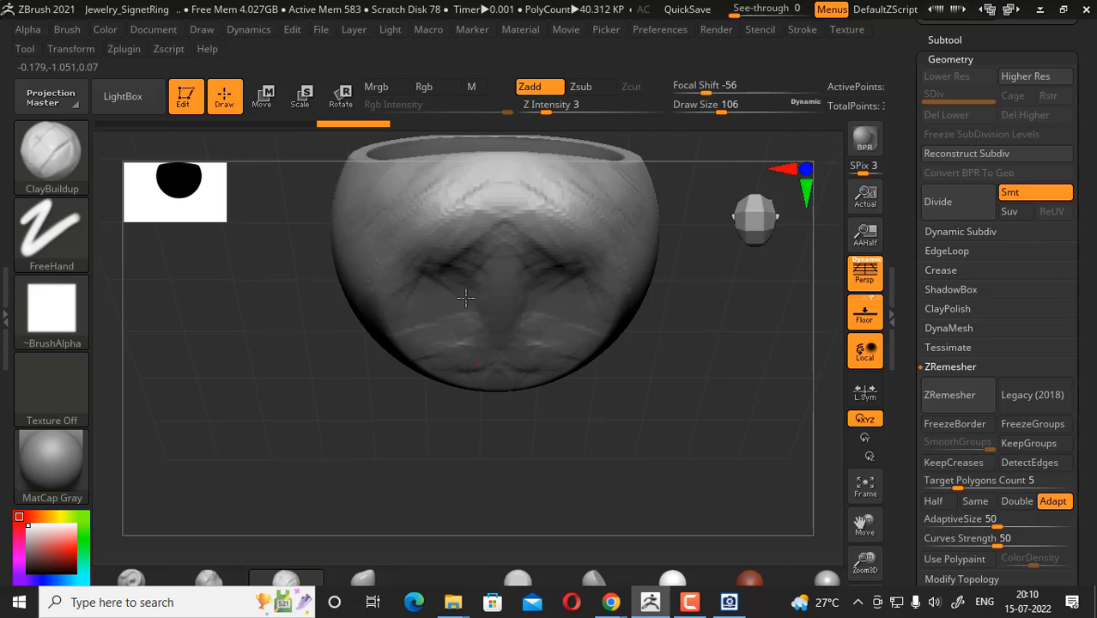
mouse_move(663, 388)
left_mouse_down()
mouse_move(701, 403)
mouse_move(759, 401)
mouse_move(611, 330)
left_mouse_up()
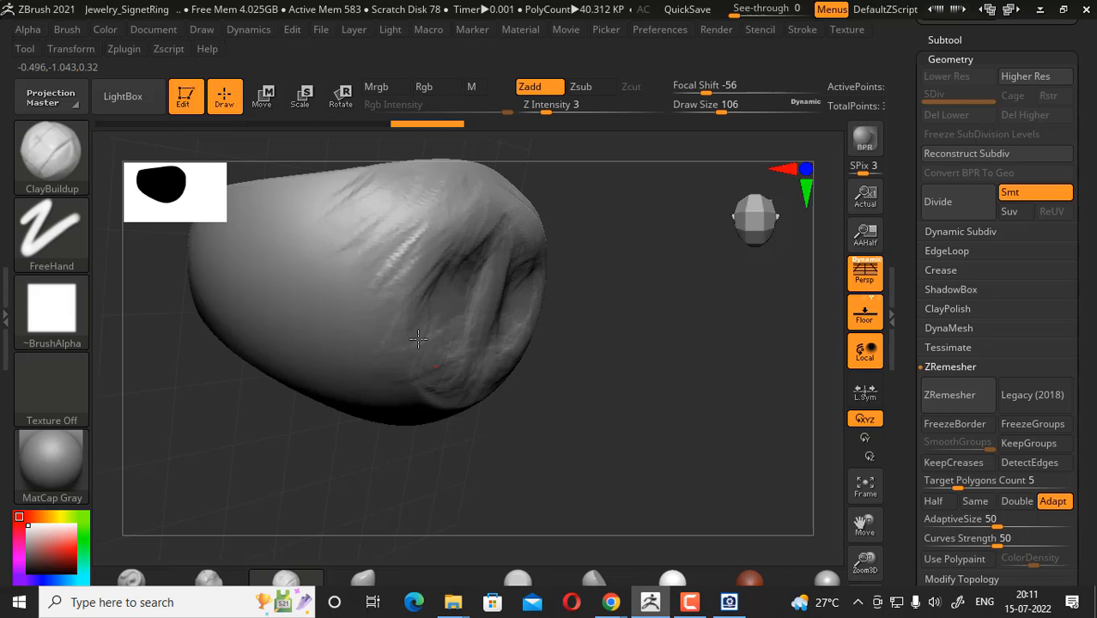
Step: Build up the lower nose, cheek and mouth areas of the ring's face with symmetrical ClayBuildup strokes
left_click_drag(550, 339, 575, 356)
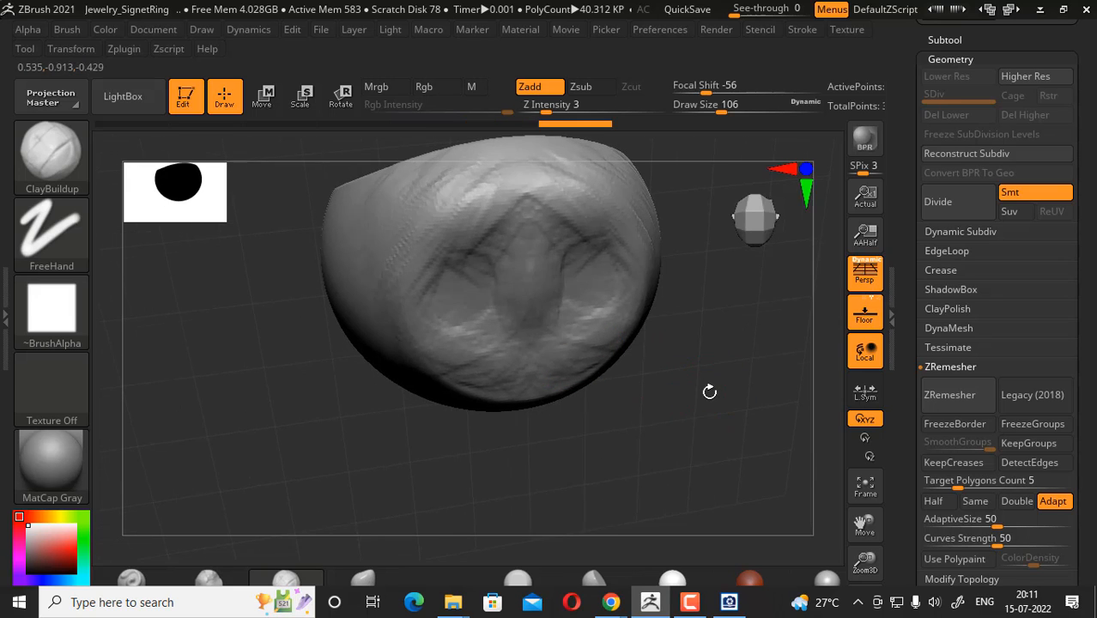
left_click_drag(709, 392, 711, 362, "shift")
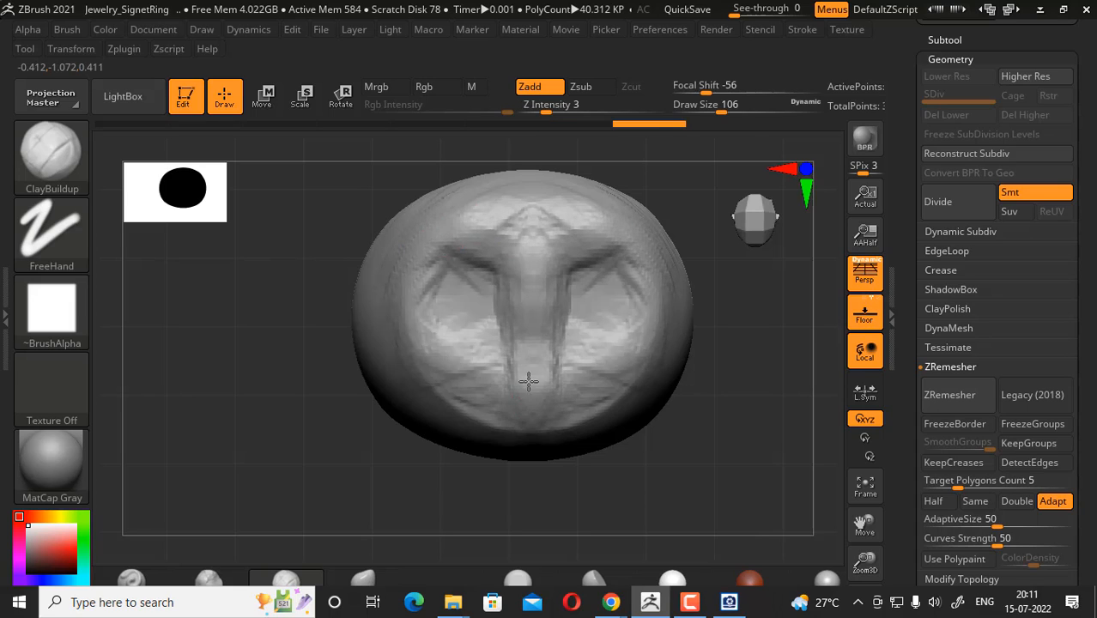
left_click_drag(529, 385, 693, 376)
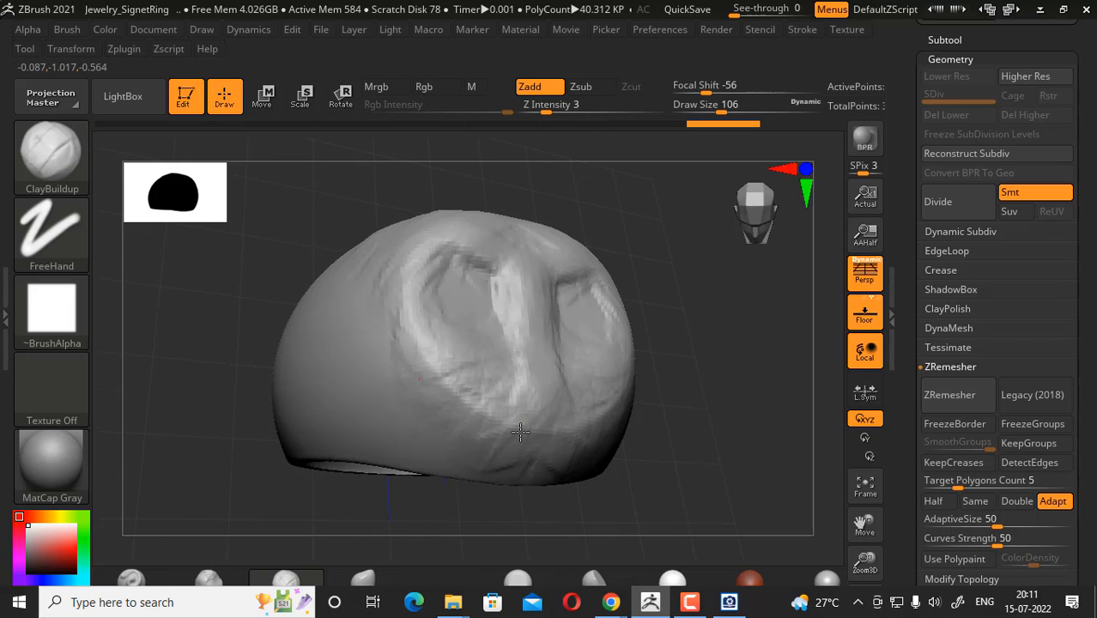
mouse_move(420, 377)
left_mouse_down()
mouse_move(520, 432)
mouse_move(434, 447)
left_mouse_up()
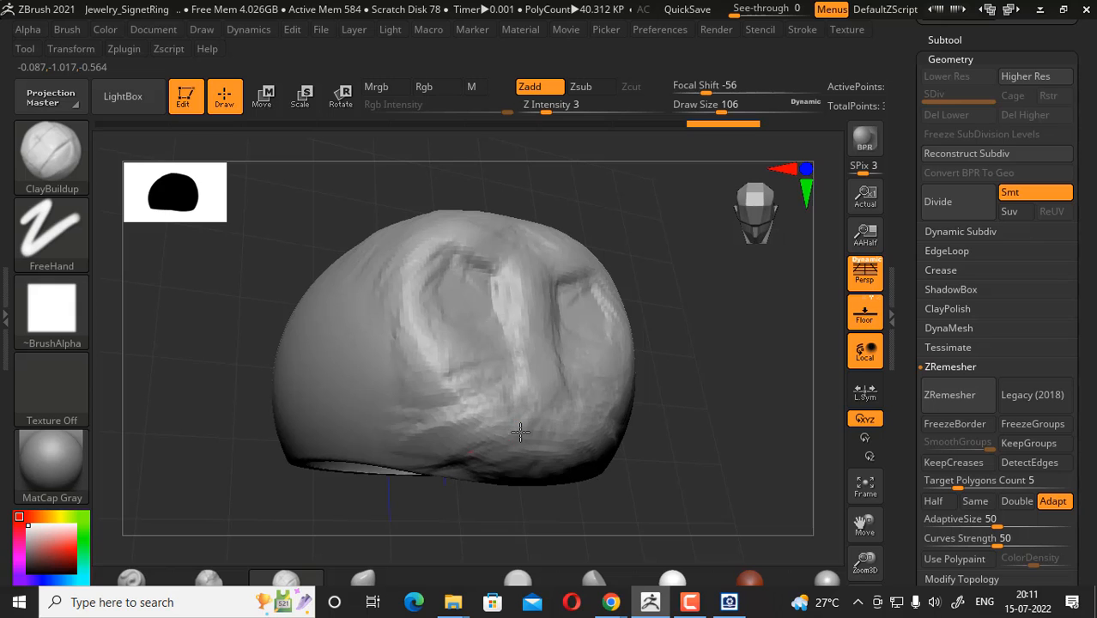
left_click_drag(520, 432, 464, 473)
mouse_move(687, 421)
left_mouse_down()
mouse_move(675, 387)
mouse_move(680, 322)
left_mouse_up()
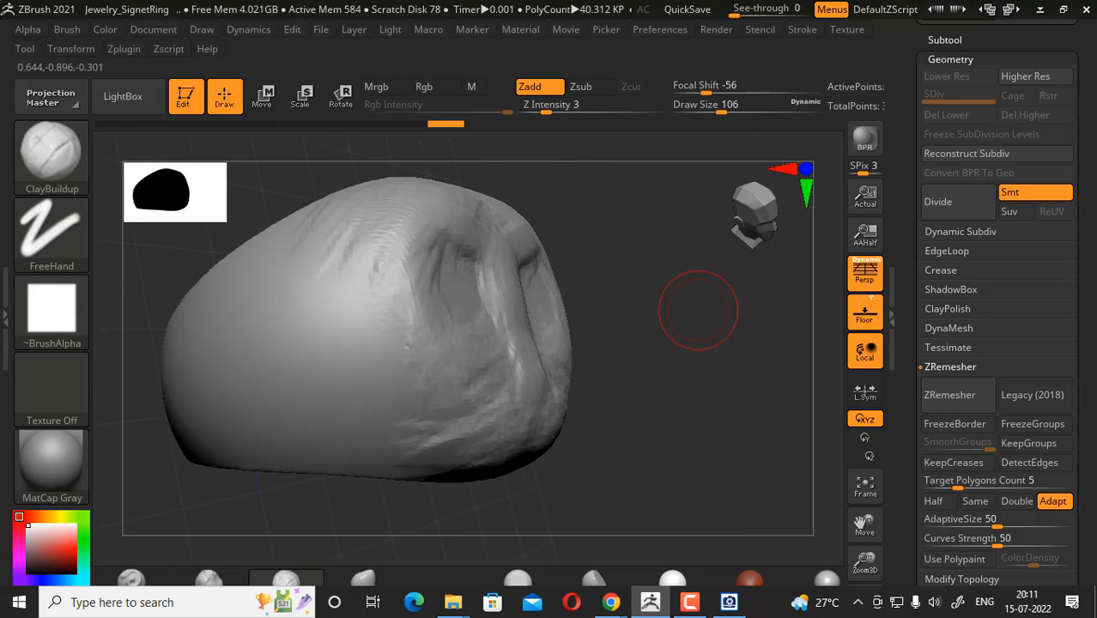
Step: Switch to ACDSee Quick View and browse the skull references to the black-background image showing side and front views
key("alt+Tab")
left_click(704, 242)
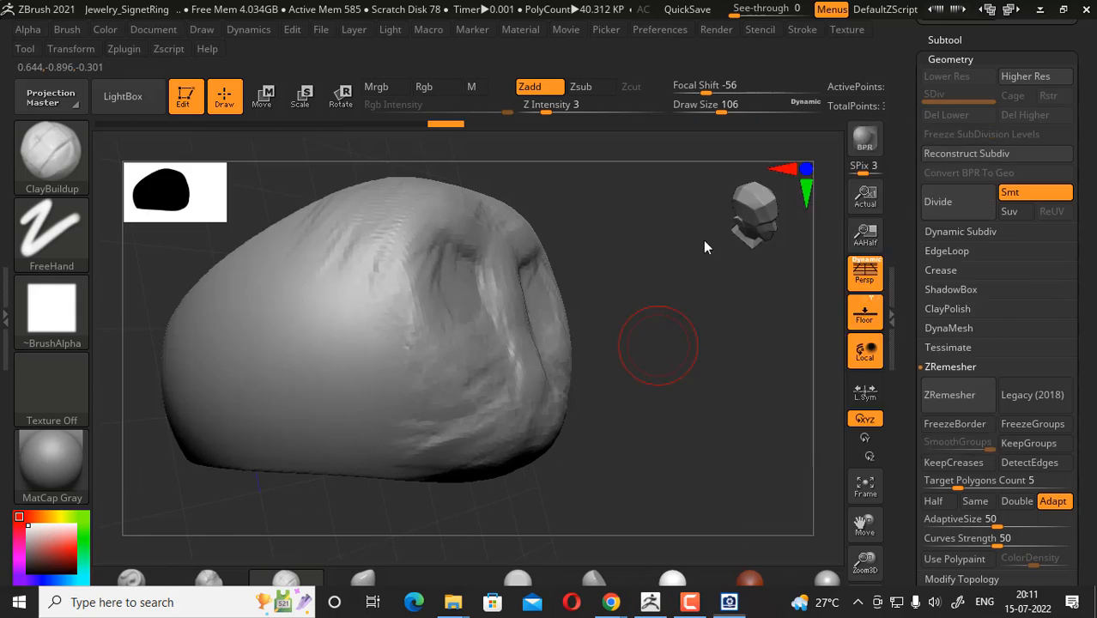
scroll(803, 357, "up", 2)
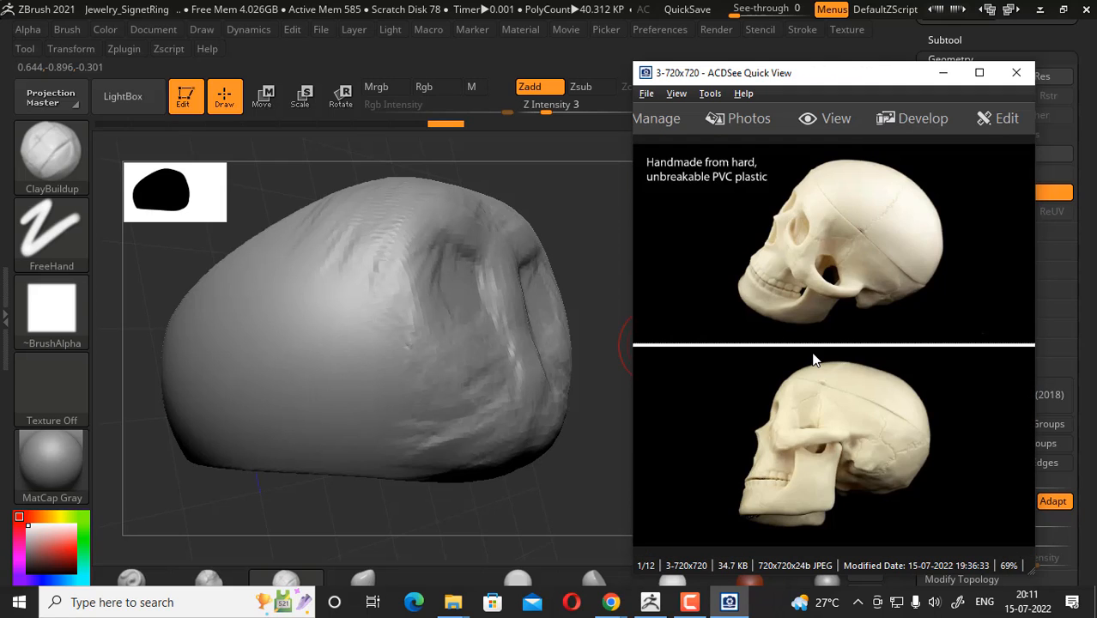
scroll(816, 365, "down", 5)
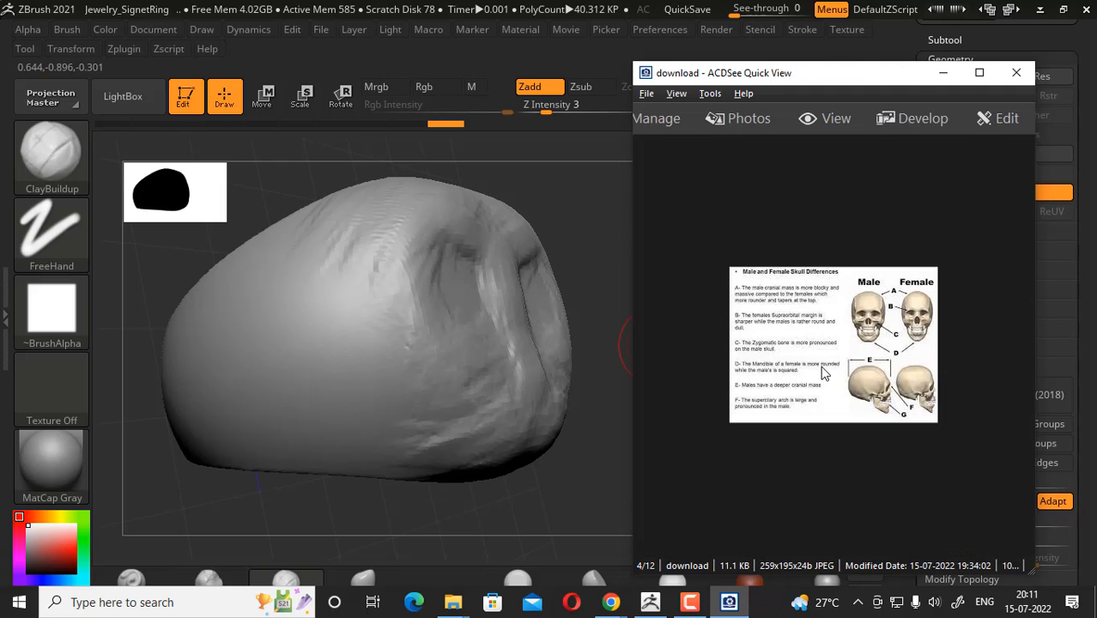
scroll(821, 373, "down", 2)
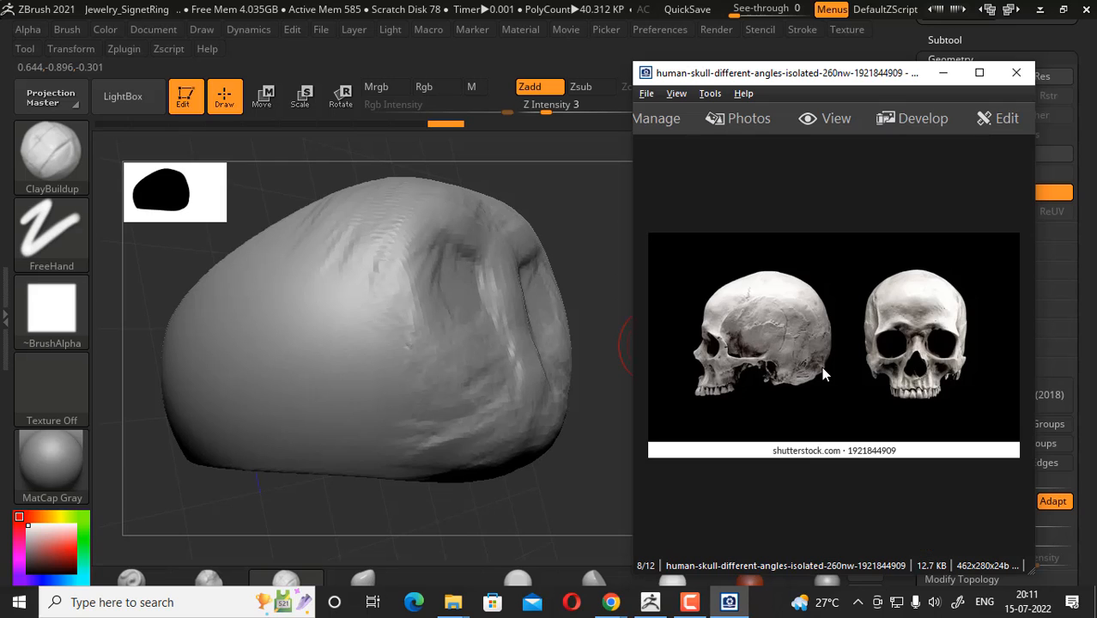
left_click_drag(589, 490, 546, 497)
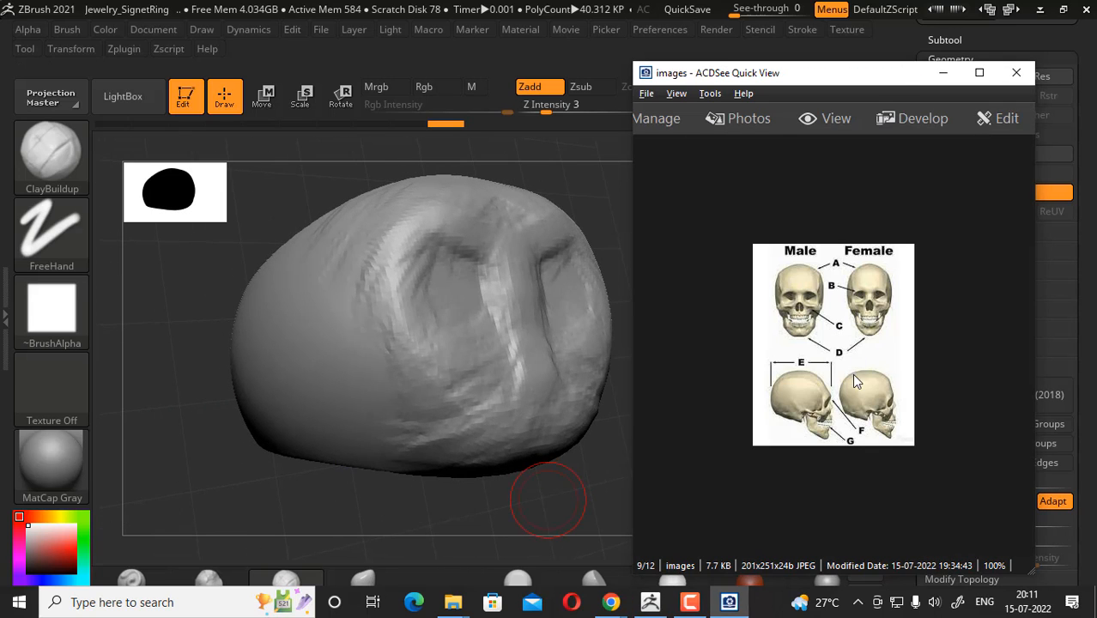
scroll(855, 382, "up", 1)
Step: Deepen the upper eye sockets and build angled brow ridges above them with ClayBuildup, following the front-view skull reference
left_click_drag(552, 503, 443, 481)
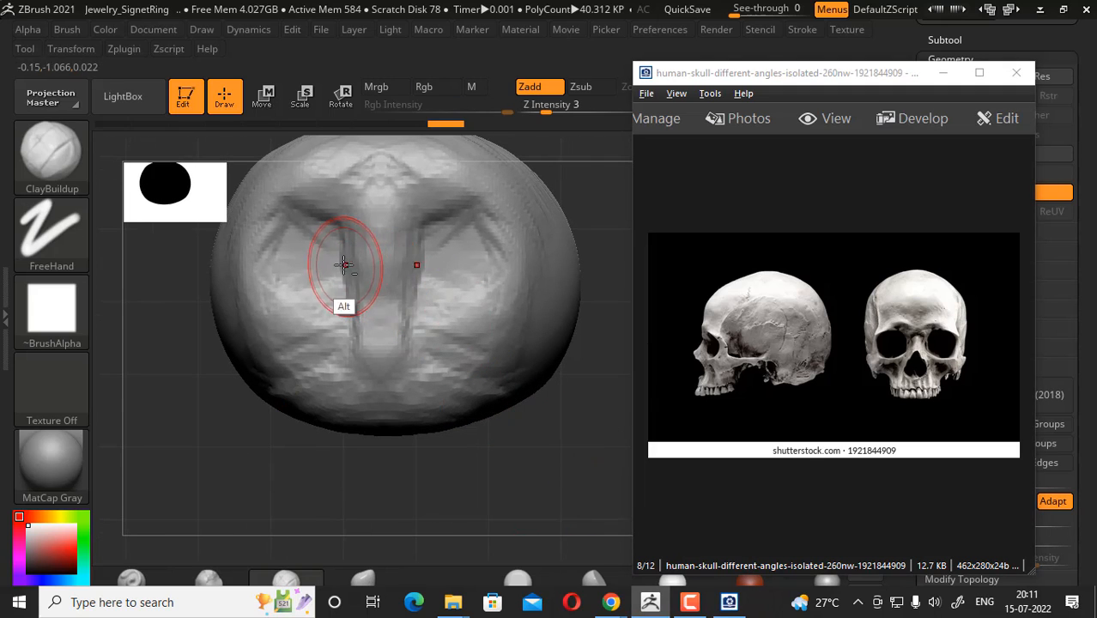
mouse_move(345, 266)
left_mouse_down("alt")
mouse_move(304, 254)
mouse_move(341, 261)
left_mouse_up("alt")
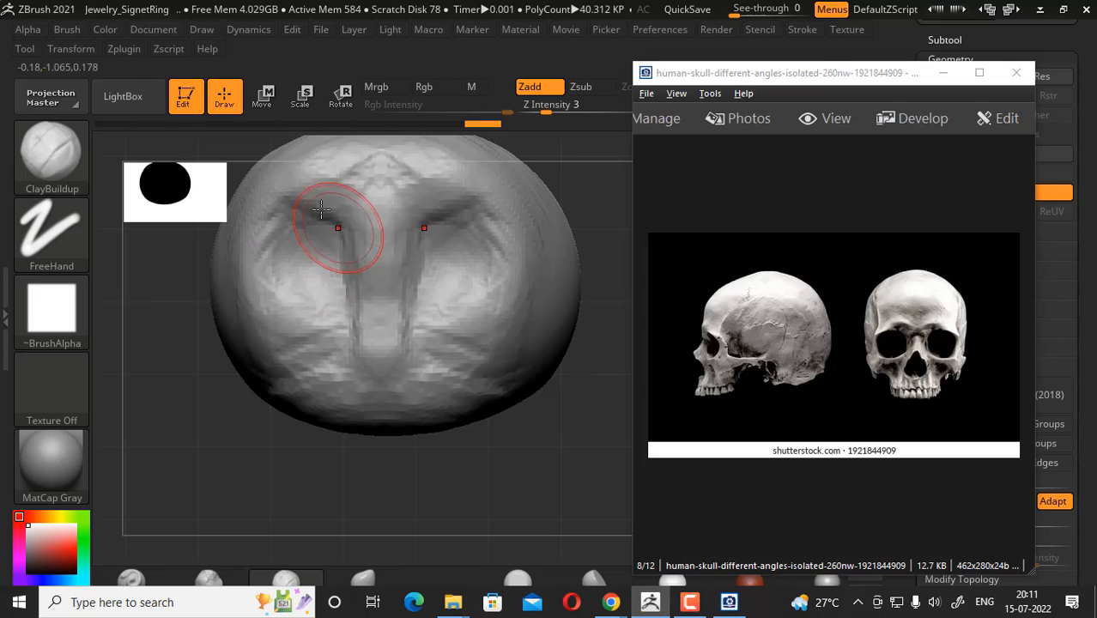
mouse_move(378, 227)
left_mouse_down()
mouse_move(383, 272)
mouse_move(408, 273)
mouse_move(420, 254)
left_mouse_up()
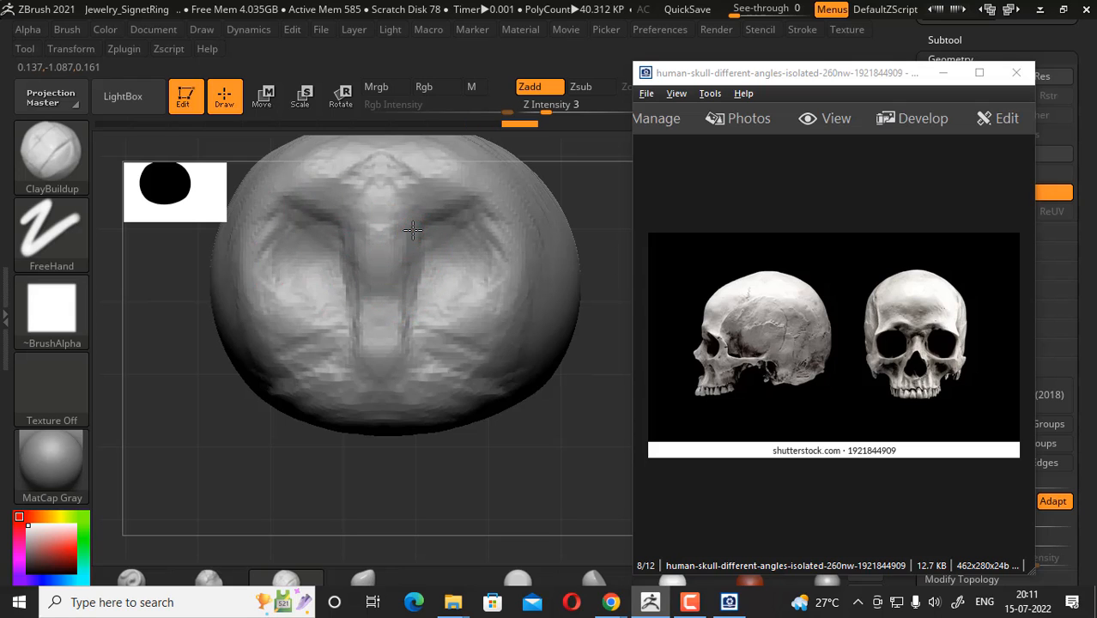
left_click_drag(415, 230, 416, 208)
mouse_move(342, 225)
left_mouse_down()
mouse_move(277, 225)
mouse_move(299, 240)
left_mouse_up()
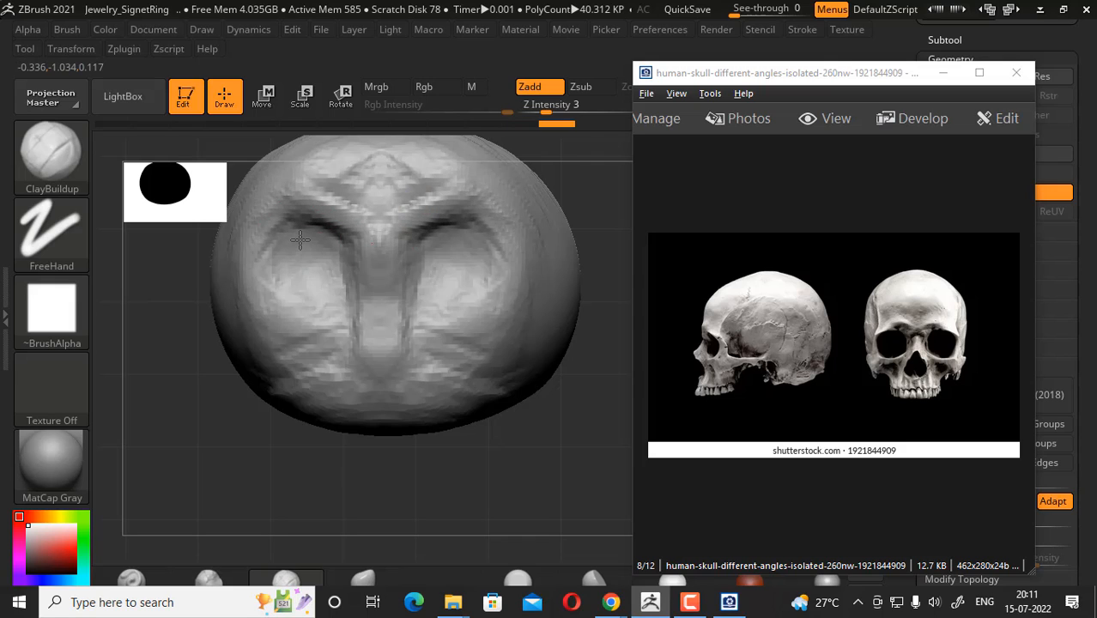
Step: Carve an inverted-V nasal opening and a shallow mouth groove below it into the ring's face with ClayBuildup
left_click_drag(364, 307, 369, 290, "alt")
mouse_move(382, 308)
left_mouse_down("alt")
mouse_move(362, 344)
mouse_move(371, 277)
mouse_move(342, 365)
mouse_move(421, 373)
mouse_move(386, 383)
left_mouse_up("alt")
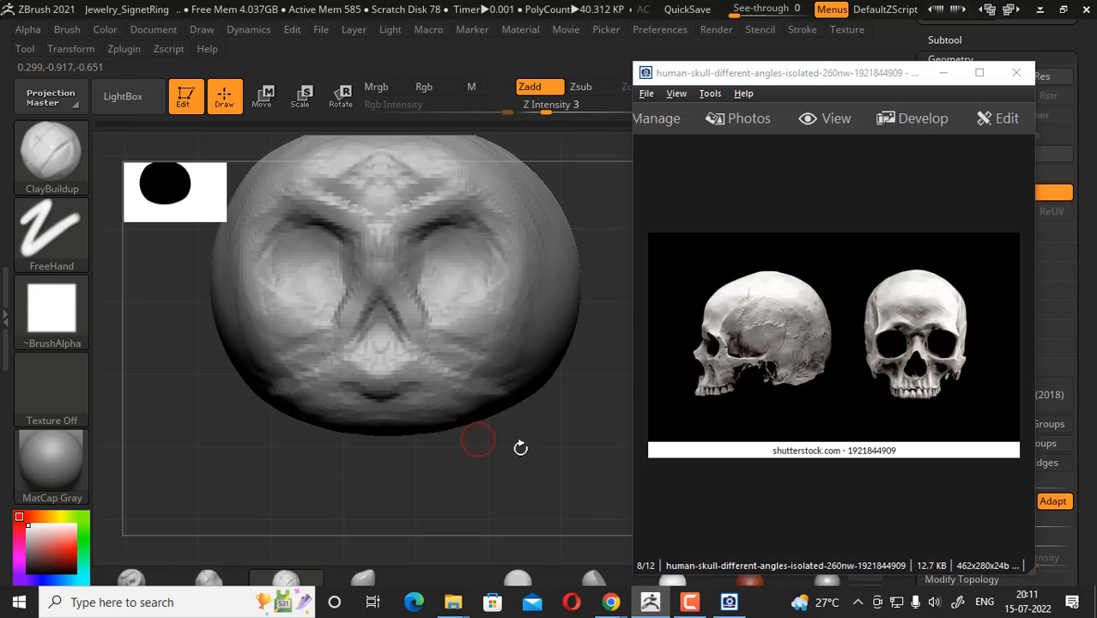
left_click_drag(520, 448, 485, 405)
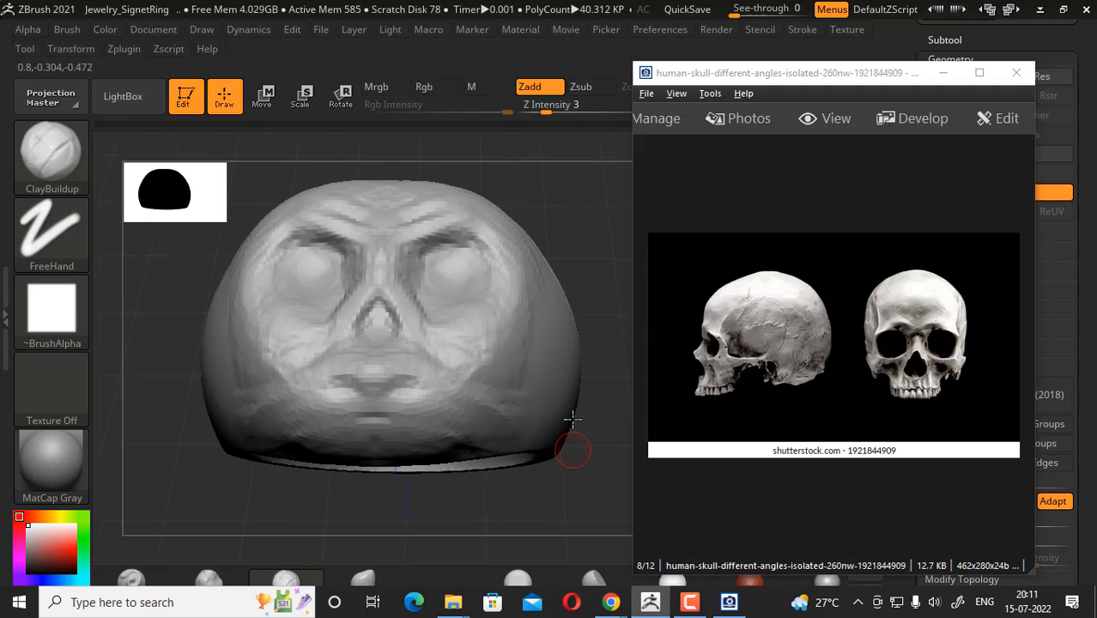
Step: Pull the lower edge of the face downward into a narrow, protruding jaw using the Move brush
mouse_move(590, 464)
left_mouse_down()
mouse_move(600, 412)
mouse_move(590, 373)
mouse_move(494, 462)
left_mouse_up()
left_click(369, 572)
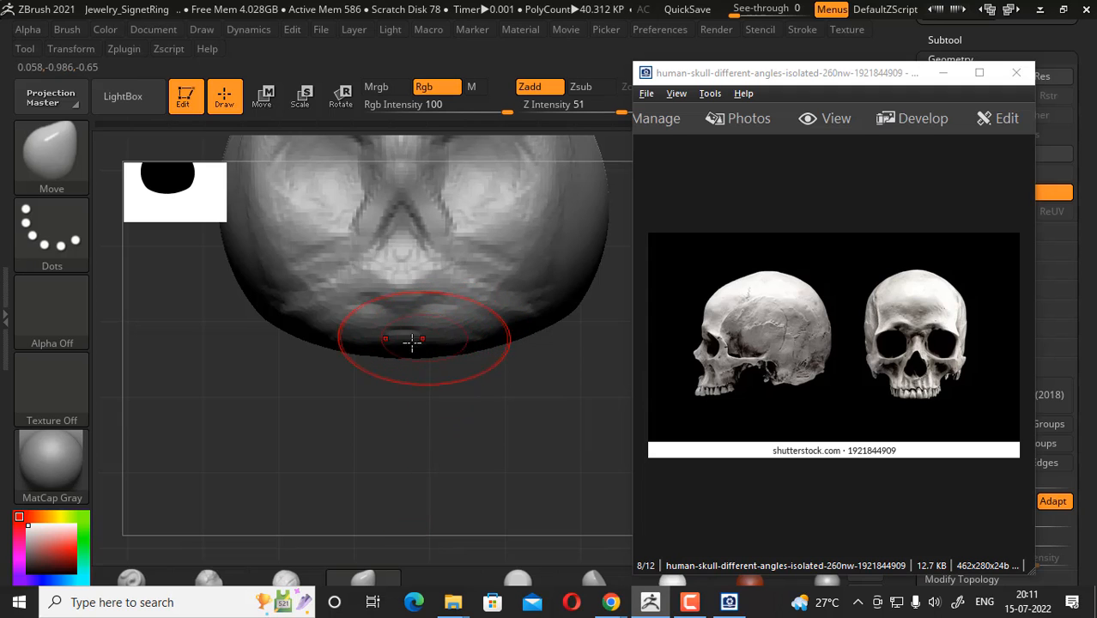
mouse_move(402, 342)
left_mouse_down()
mouse_move(388, 361)
mouse_move(328, 354)
mouse_move(399, 380)
mouse_move(344, 385)
mouse_move(353, 372)
mouse_move(359, 383)
left_mouse_up()
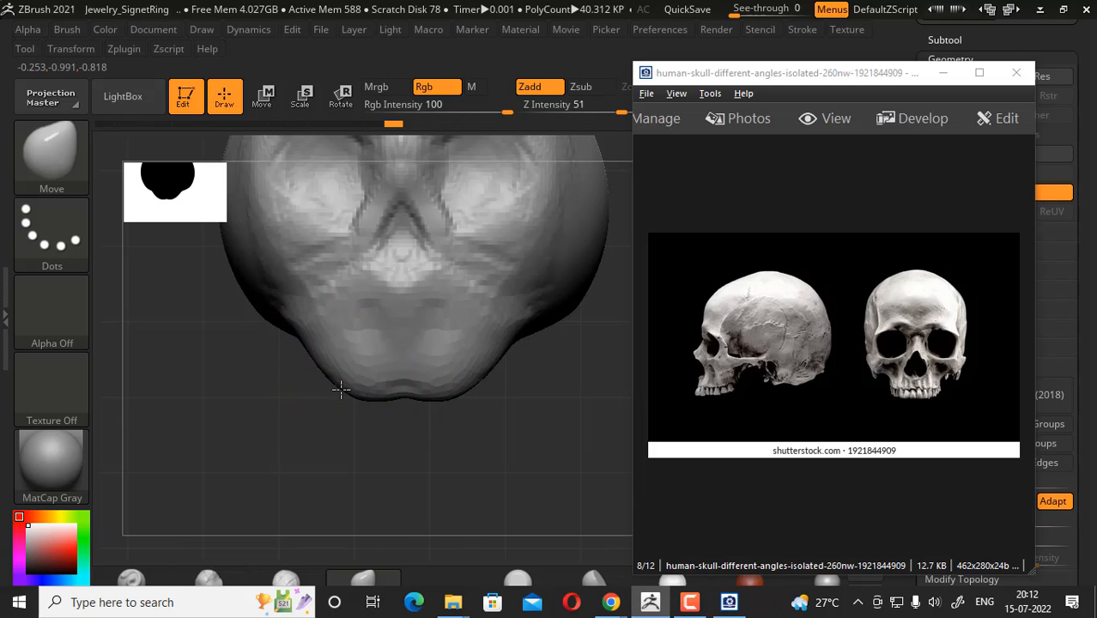
mouse_move(490, 422)
left_mouse_down()
mouse_move(559, 430)
mouse_move(374, 385)
left_mouse_up()
mouse_move(492, 394)
left_mouse_down()
mouse_move(467, 374)
mouse_move(502, 380)
mouse_move(543, 419)
mouse_move(537, 409)
mouse_move(547, 482)
left_mouse_up()
left_click_drag(299, 385, 311, 383)
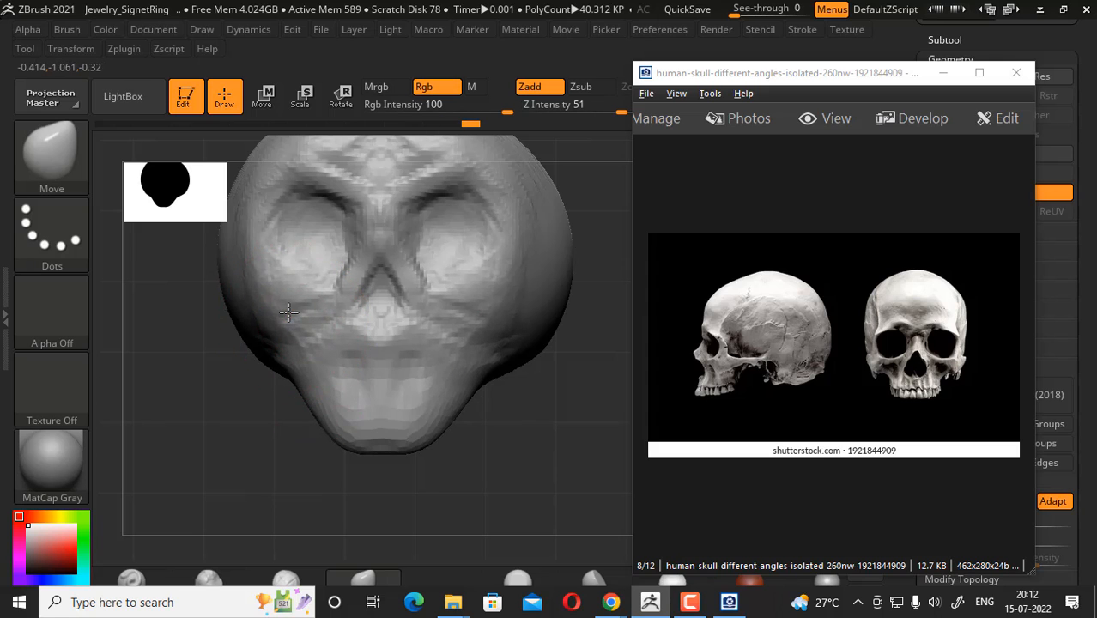
Step: Sculpt the cheekbones, lower eye-socket rims and the creases beneath them with ClayBuildup at Z Intensity 3
left_click(290, 584)
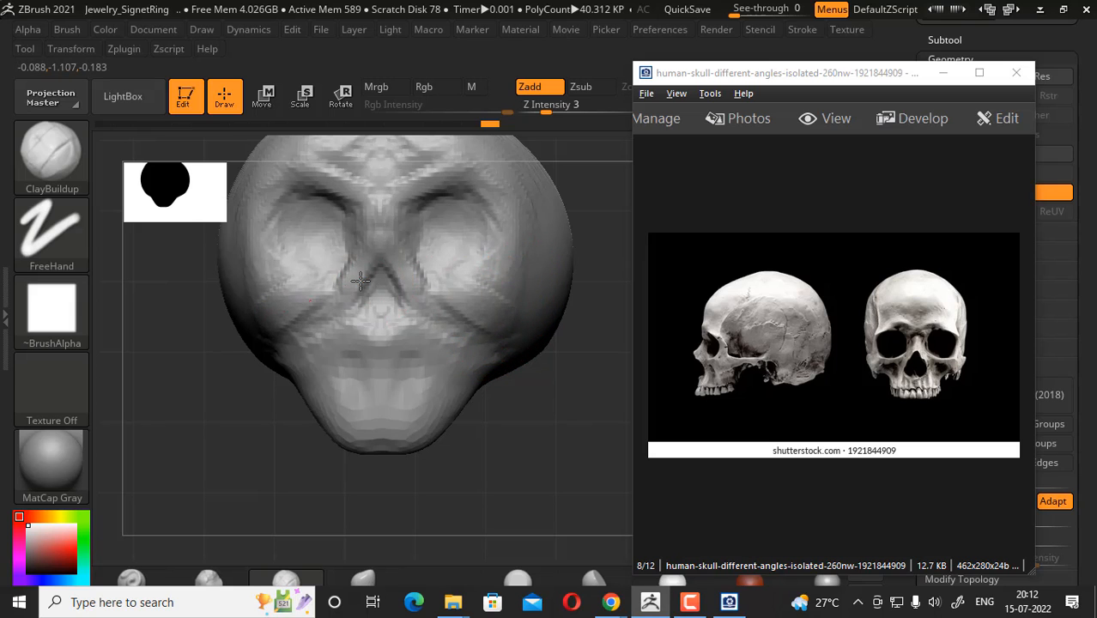
left_click_drag(361, 280, 277, 334)
mouse_move(544, 407)
left_mouse_down()
mouse_move(561, 419)
mouse_move(360, 336)
left_mouse_up()
left_click_drag(561, 431, 334, 327)
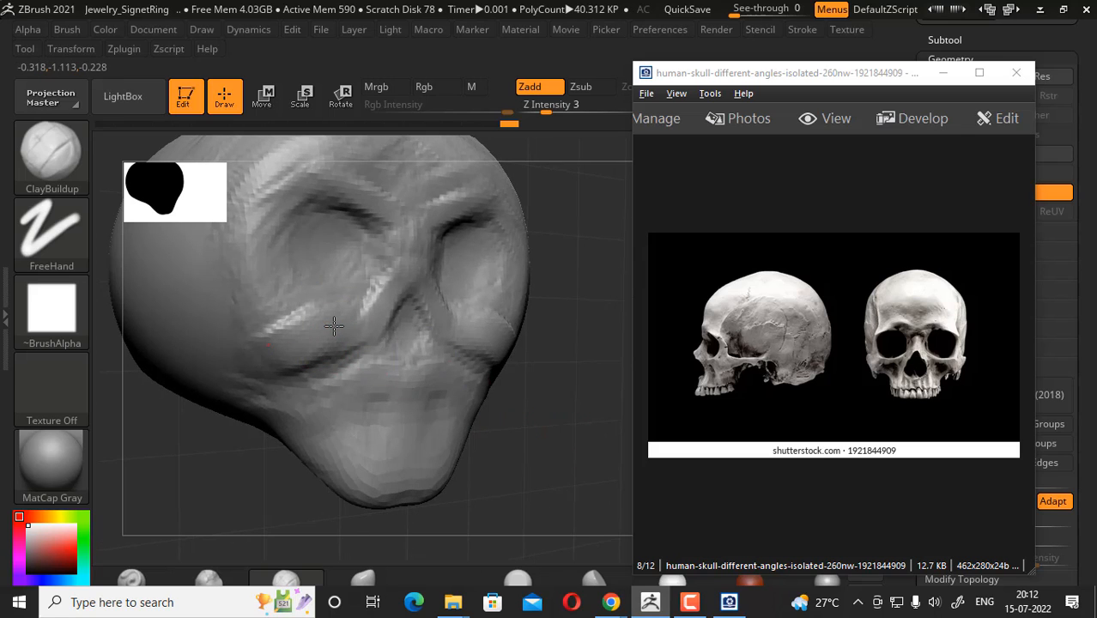
left_click_drag(571, 382, 601, 389)
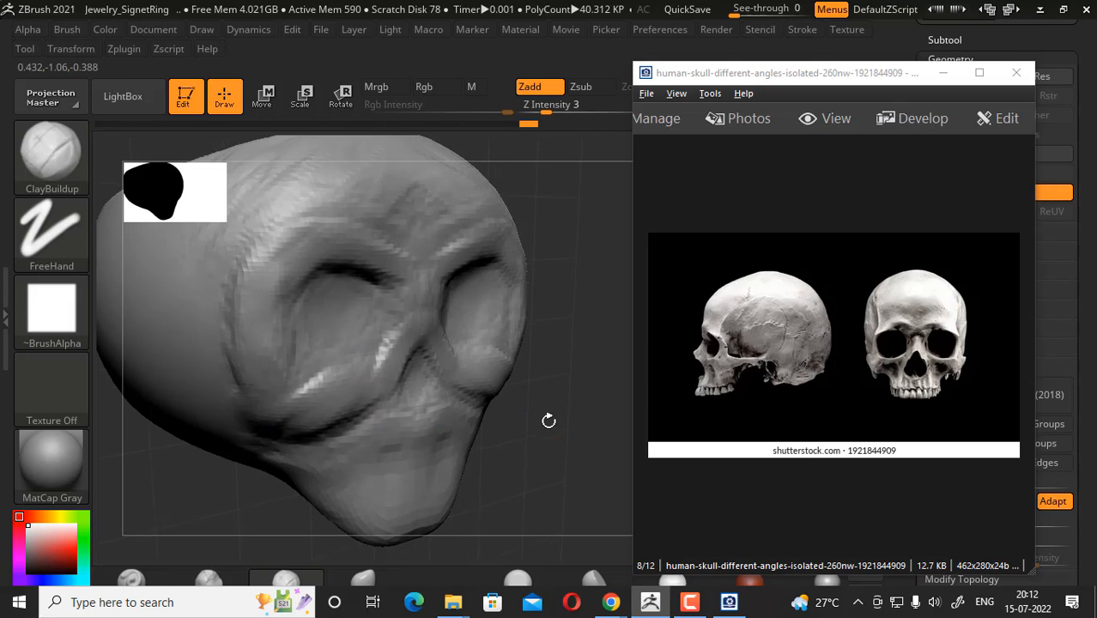
Step: Shape a zygomatic arch running back along the ring's side, with a raised ridge and a groove beneath it
left_click_drag(549, 419, 456, 406)
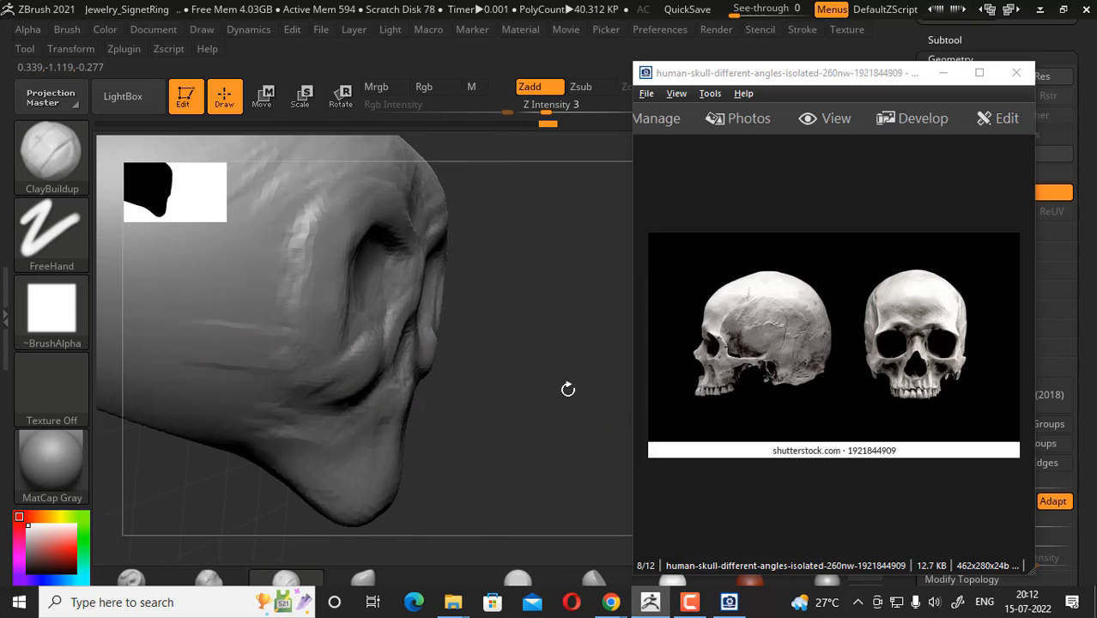
left_click_drag(592, 378, 414, 415)
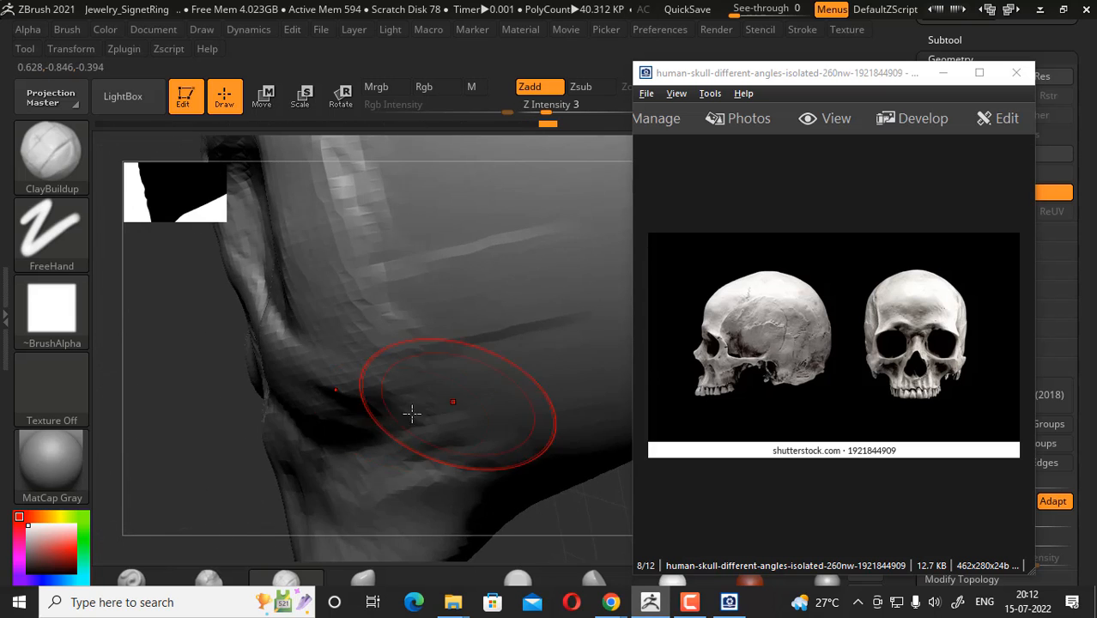
left_click_drag(233, 429, 371, 425, "shift")
key("f")
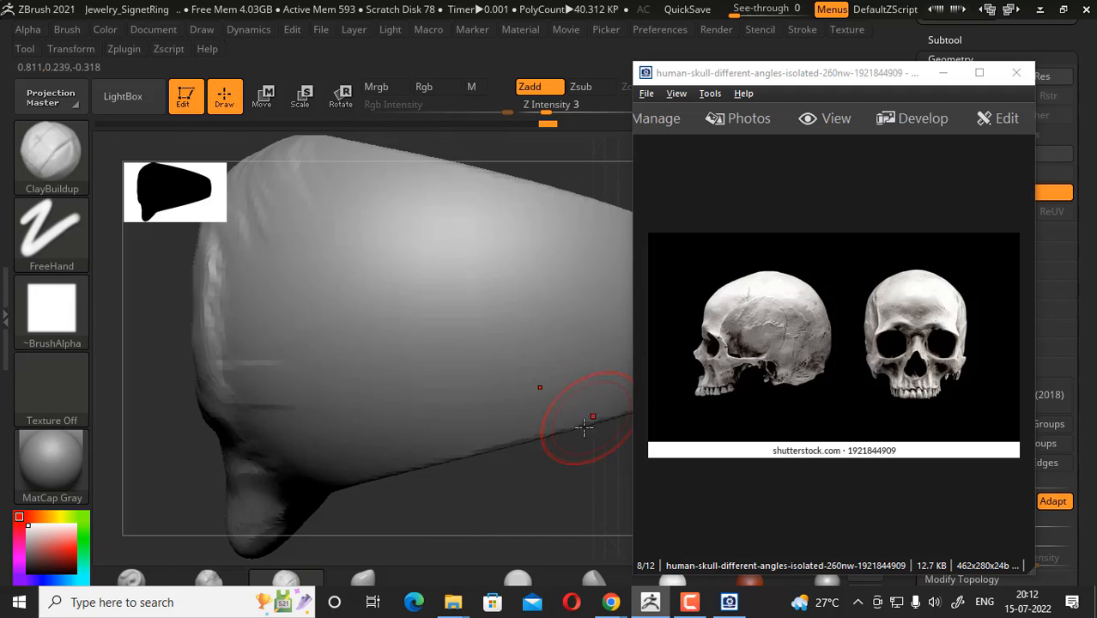
left_click_drag(557, 462, 526, 466, "alt")
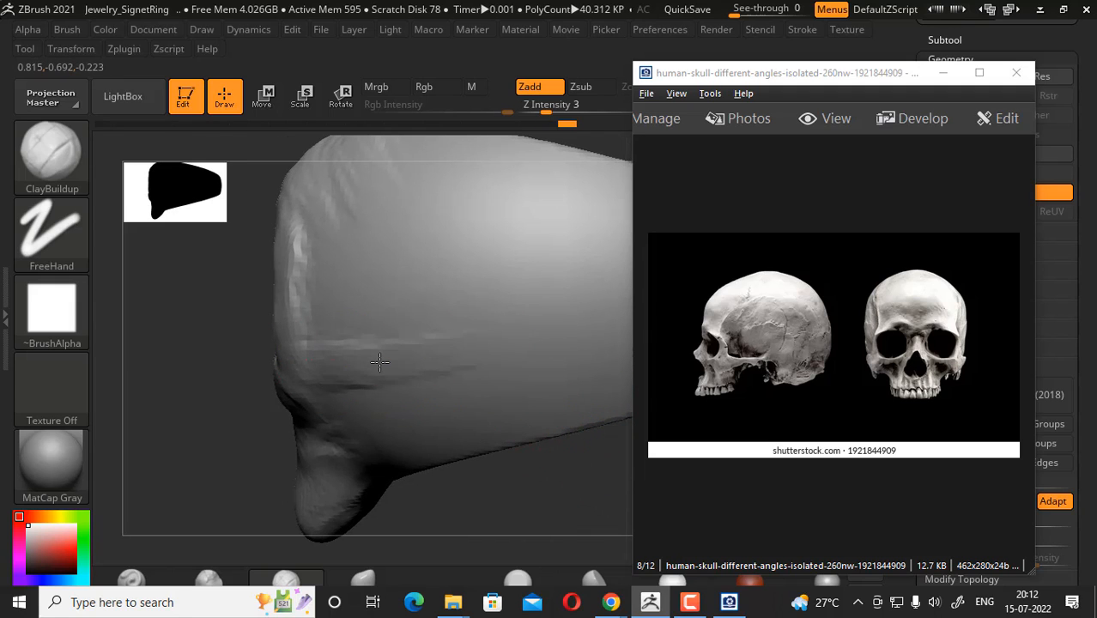
left_click_drag(380, 362, 460, 365)
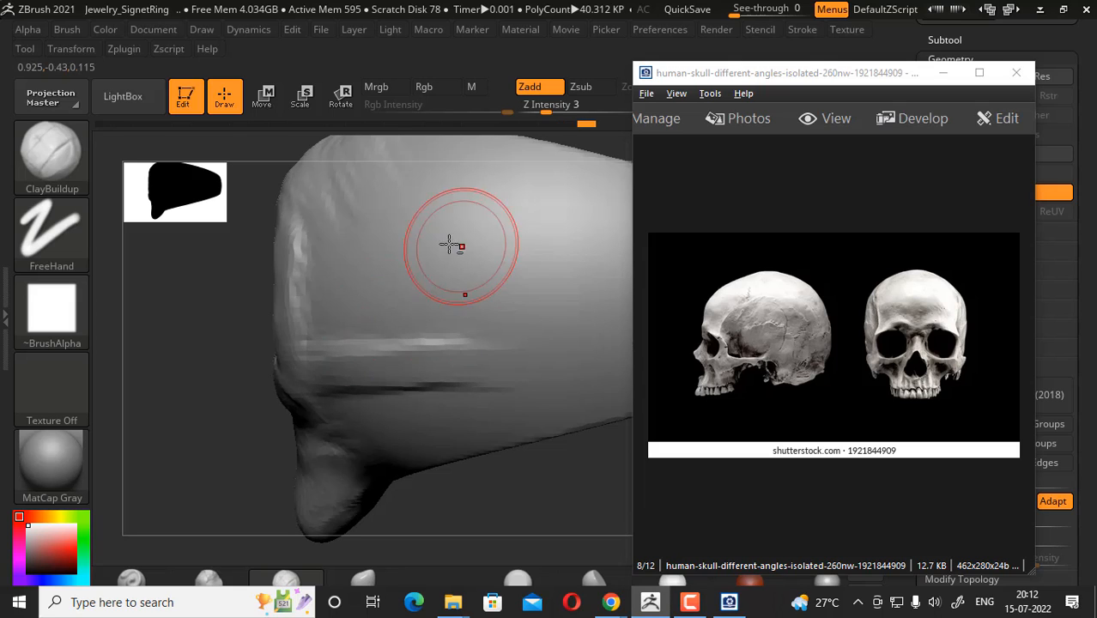
Step: Carve a rounded temple hollow above the cheek arch on the ring's side with subtractive ClayBuildup strokes
left_click_drag(455, 244, 417, 249, "alt")
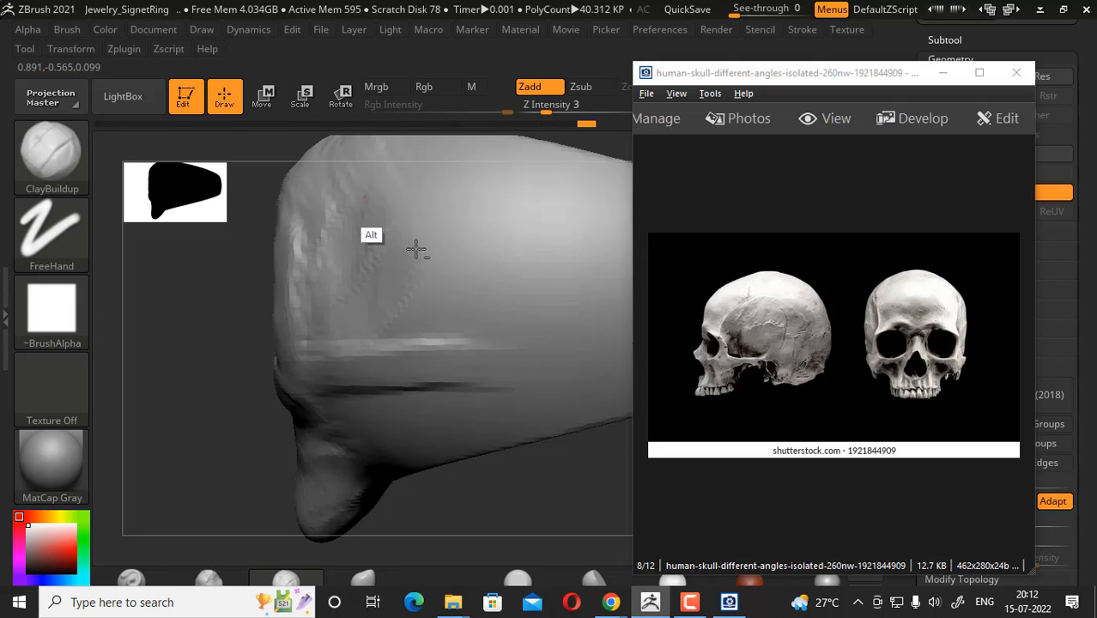
mouse_move(324, 294)
left_mouse_down("alt")
mouse_move(352, 206)
mouse_move(380, 242)
mouse_move(345, 232)
mouse_move(371, 271)
mouse_move(352, 339)
mouse_move(383, 284)
mouse_move(341, 282)
mouse_move(368, 246)
left_mouse_up("alt")
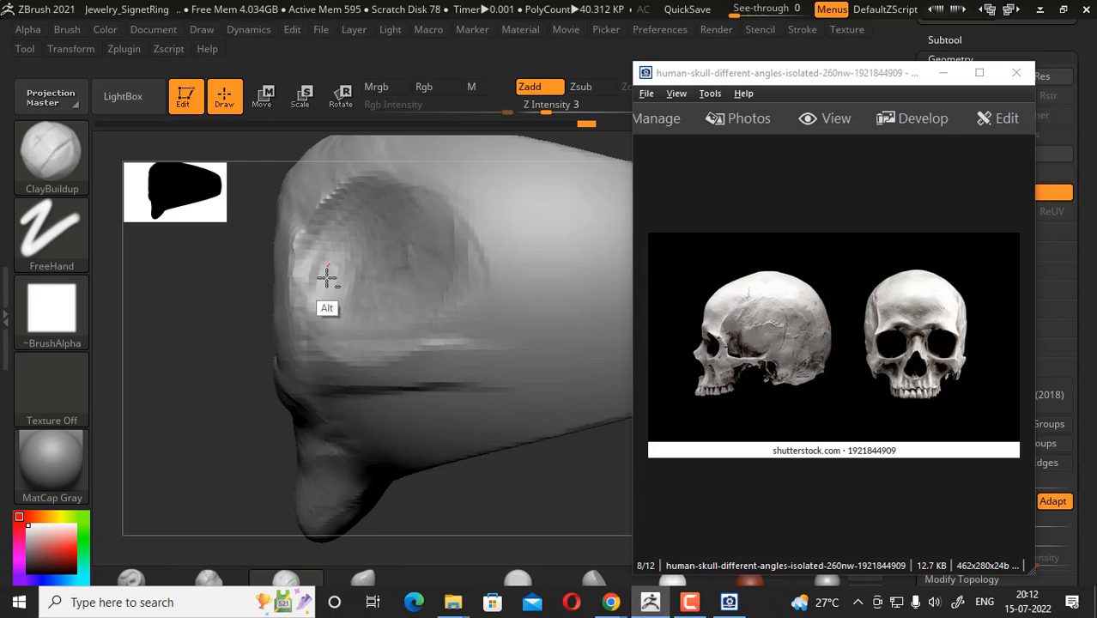
left_click_drag(327, 275, 314, 219)
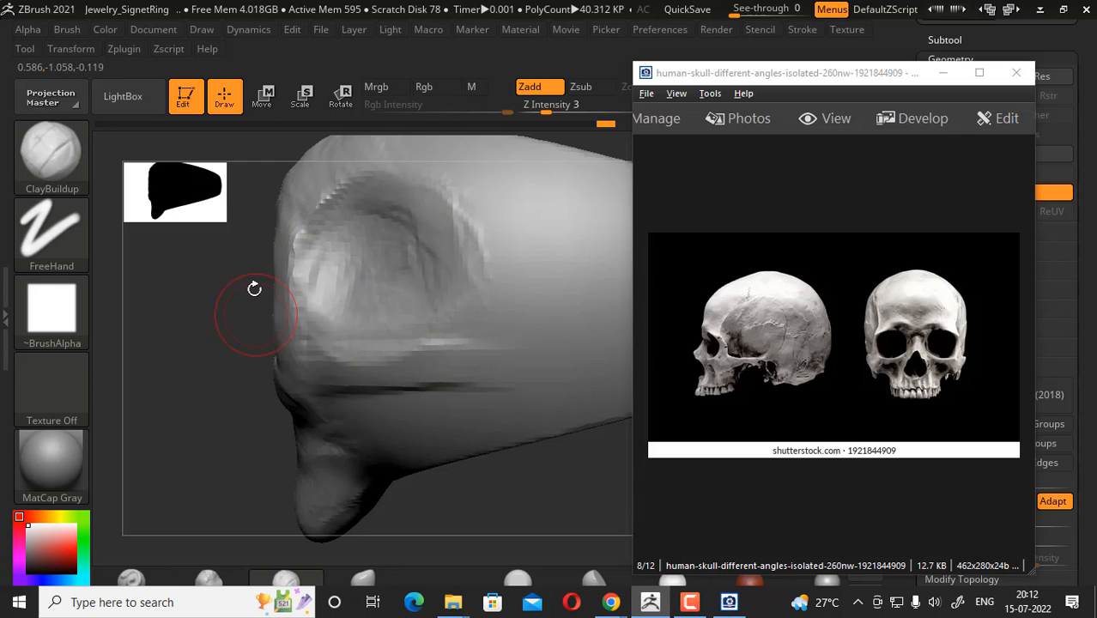
Step: Reshape the forehead, cranium and side contours of the ring skull with the Move brush at Z Intensity 51
mouse_move(255, 289)
left_mouse_down()
mouse_move(238, 287)
mouse_move(265, 319)
mouse_move(255, 321)
mouse_move(355, 338)
left_mouse_up()
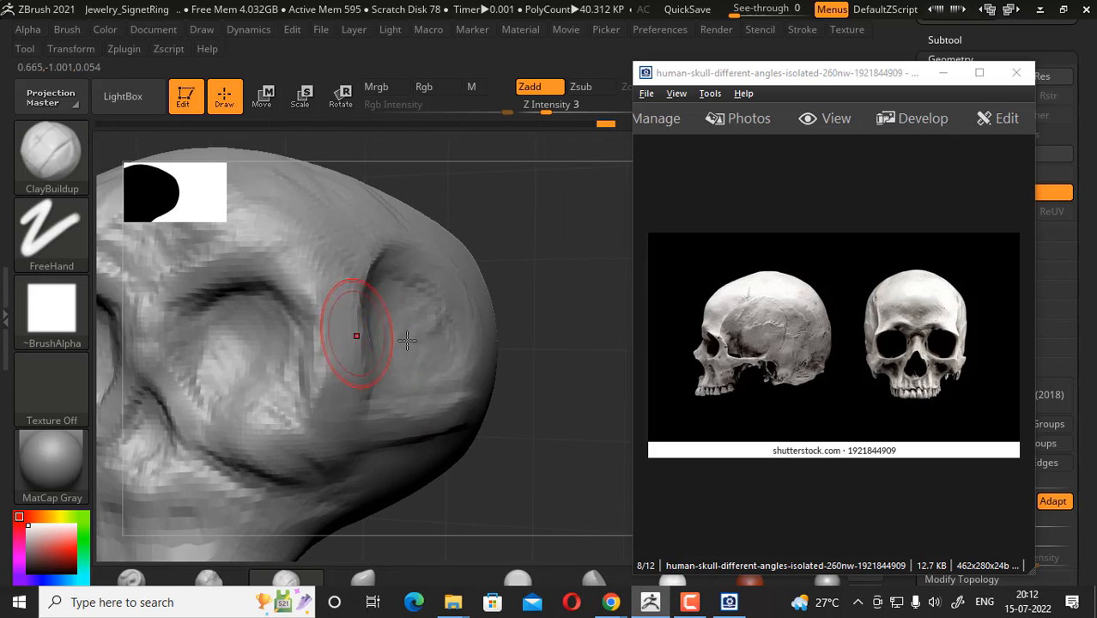
left_click_drag(586, 372, 474, 501)
left_click(373, 577)
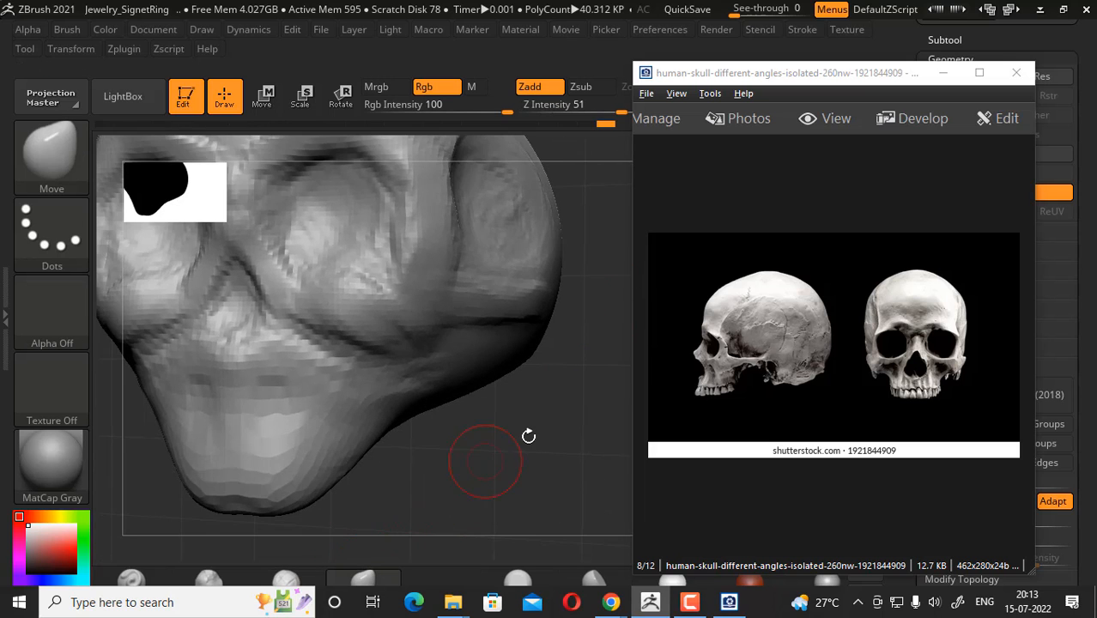
mouse_move(527, 437)
left_mouse_down()
mouse_move(571, 235)
mouse_move(582, 347)
left_mouse_up()
key("f")
mouse_move(206, 283)
left_mouse_down()
mouse_move(196, 289)
mouse_move(210, 339)
mouse_move(203, 264)
mouse_move(238, 231)
left_mouse_up()
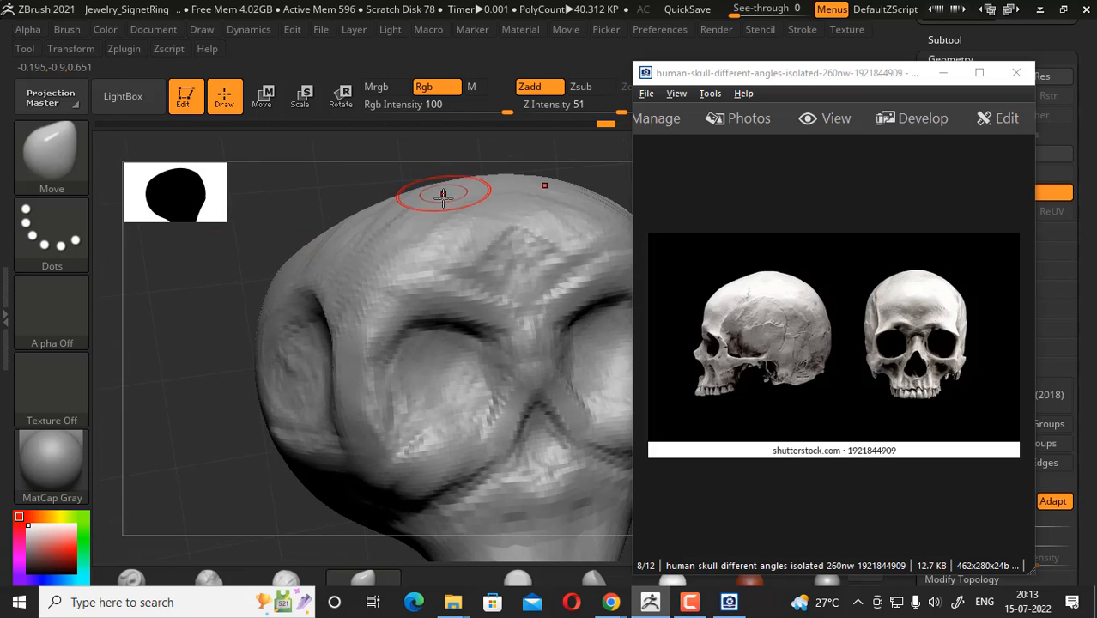
mouse_move(350, 171)
left_mouse_down()
mouse_move(235, 307)
mouse_move(215, 311)
mouse_move(314, 215)
mouse_move(277, 373)
mouse_move(246, 357)
mouse_move(227, 385)
mouse_move(253, 384)
mouse_move(292, 306)
mouse_move(407, 364)
left_mouse_up()
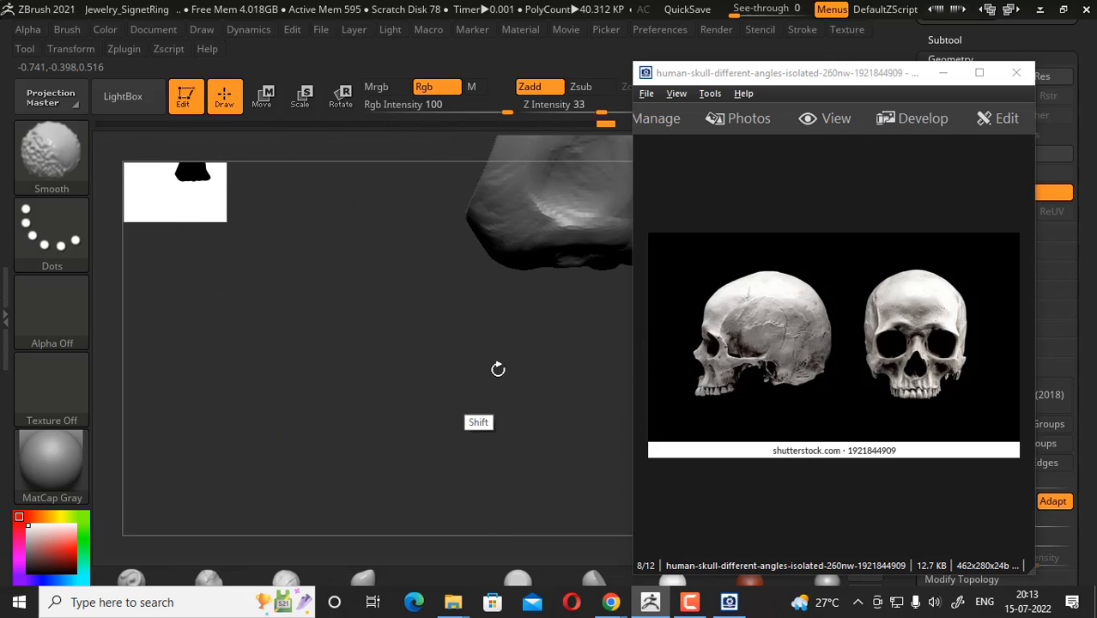
mouse_move(498, 369)
left_mouse_down()
mouse_move(492, 363)
mouse_move(527, 370)
mouse_move(537, 439)
mouse_move(534, 404)
mouse_move(561, 375)
mouse_move(507, 488)
mouse_move(554, 439)
mouse_move(542, 488)
mouse_move(537, 469)
left_mouse_up()
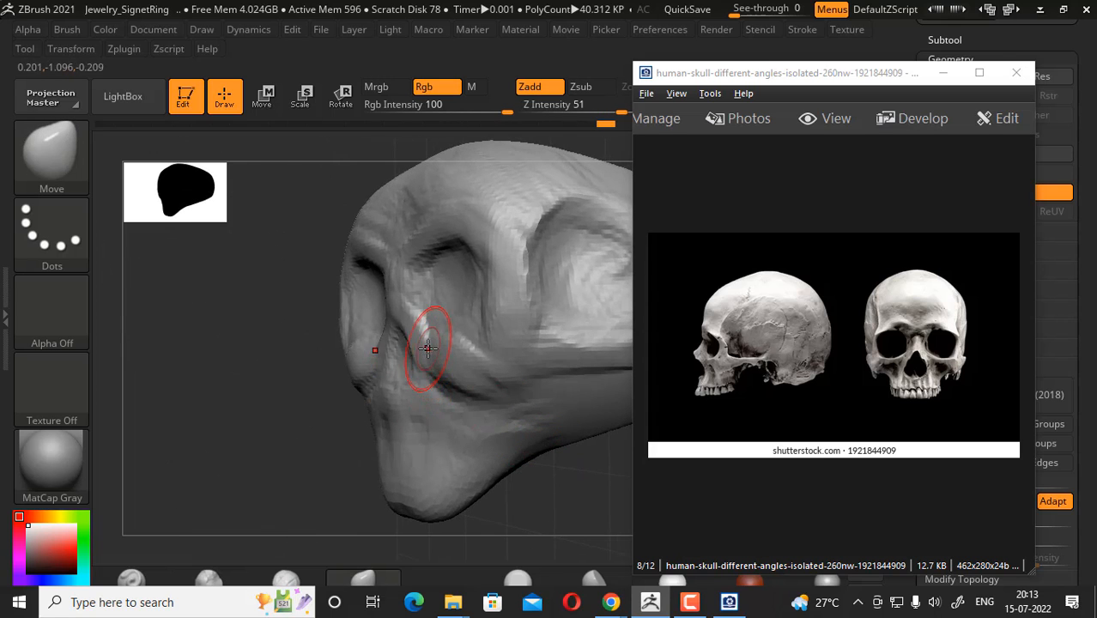
Step: Reshape the side profile around the nose bridge, brow and outer eye-socket rim with the Move brush at Z Intensity 51
left_click_drag(397, 321, 399, 318)
left_click_drag(258, 364, 303, 348)
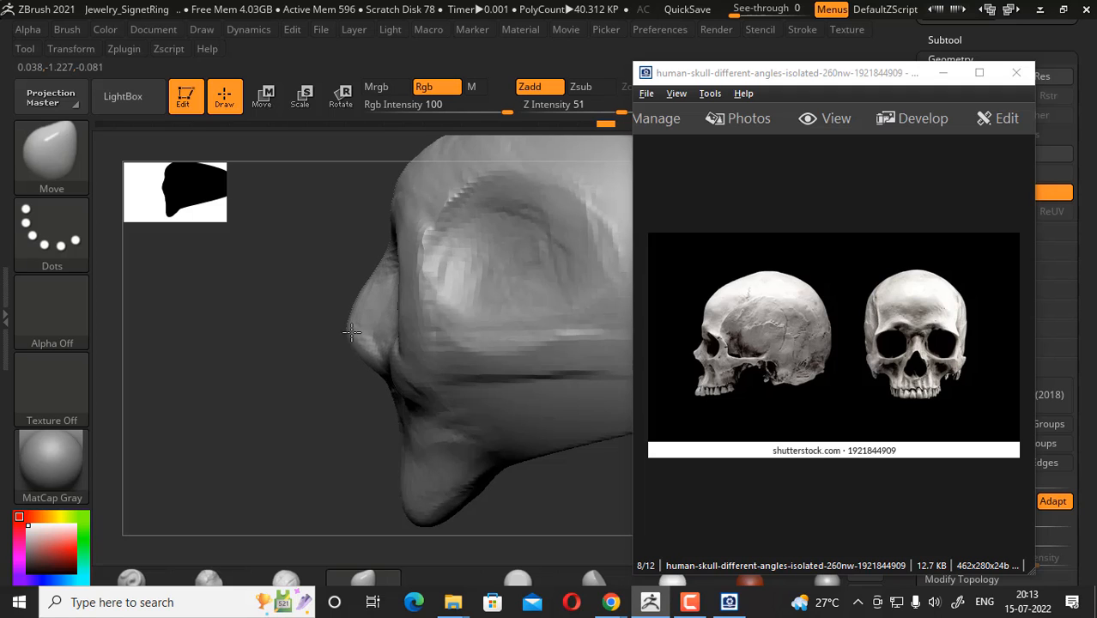
mouse_move(429, 282)
left_mouse_down()
mouse_move(460, 273)
mouse_move(430, 258)
mouse_move(420, 272)
left_mouse_up()
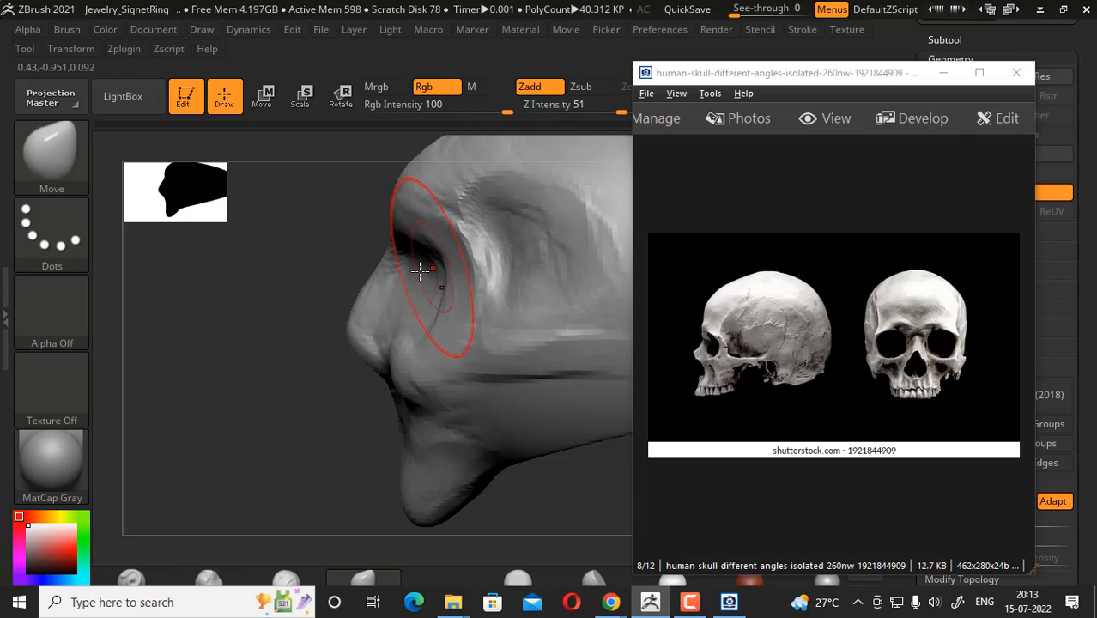
mouse_move(331, 265)
left_mouse_down()
mouse_move(562, 425)
mouse_move(511, 442)
mouse_move(515, 463)
mouse_move(569, 468)
left_mouse_up()
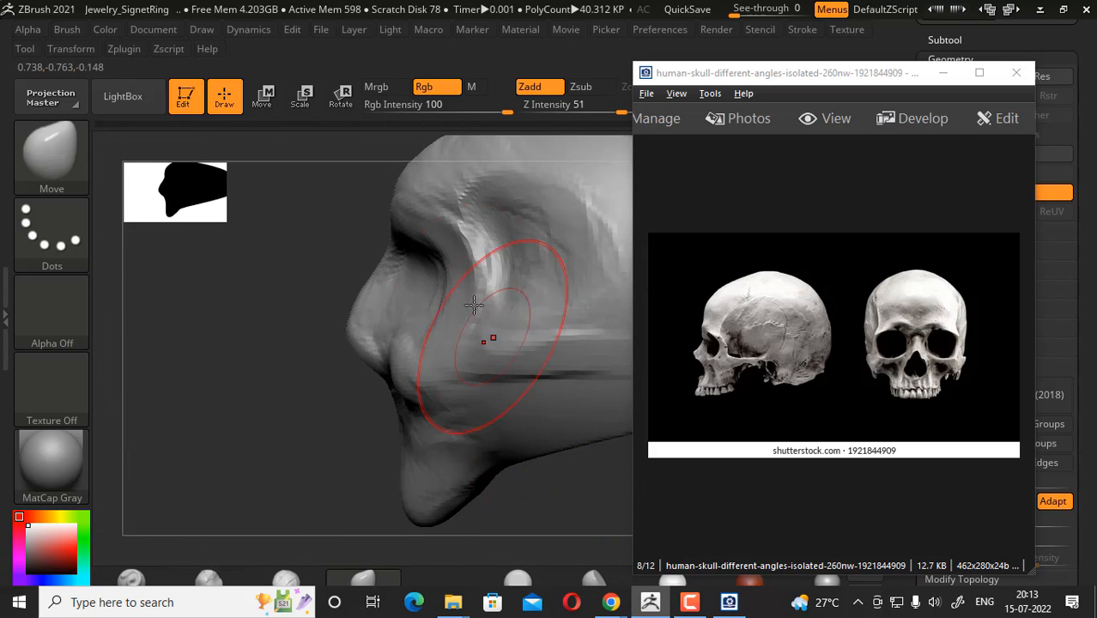
left_click_drag(474, 304, 405, 202)
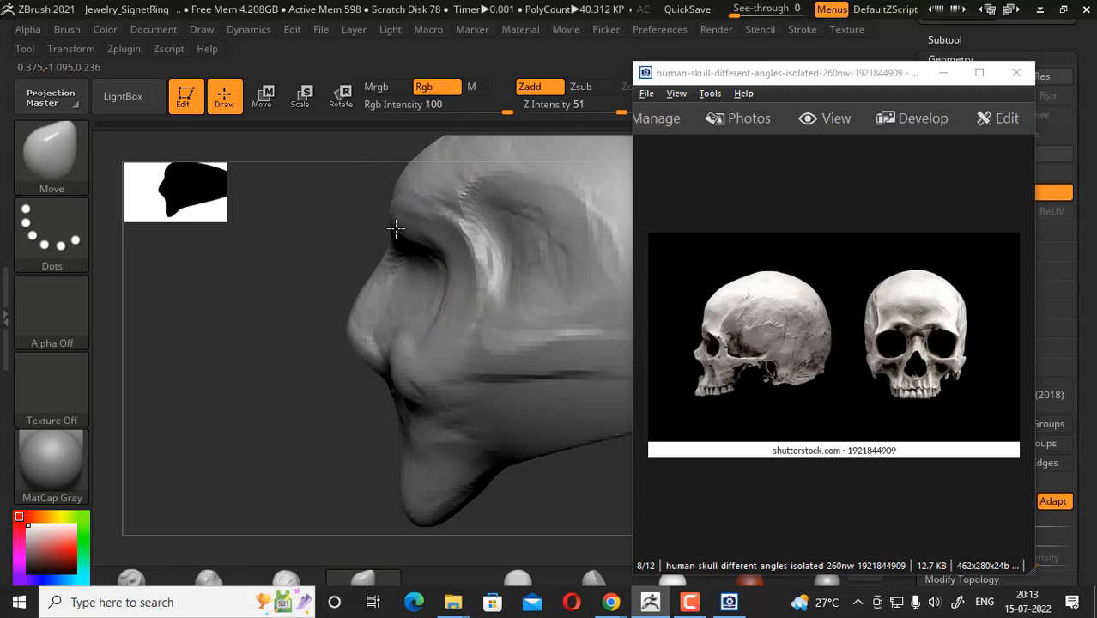
Step: Adjust the forehead's upper contour in side view with the Move brush
left_click_drag(313, 251, 366, 288, "alt")
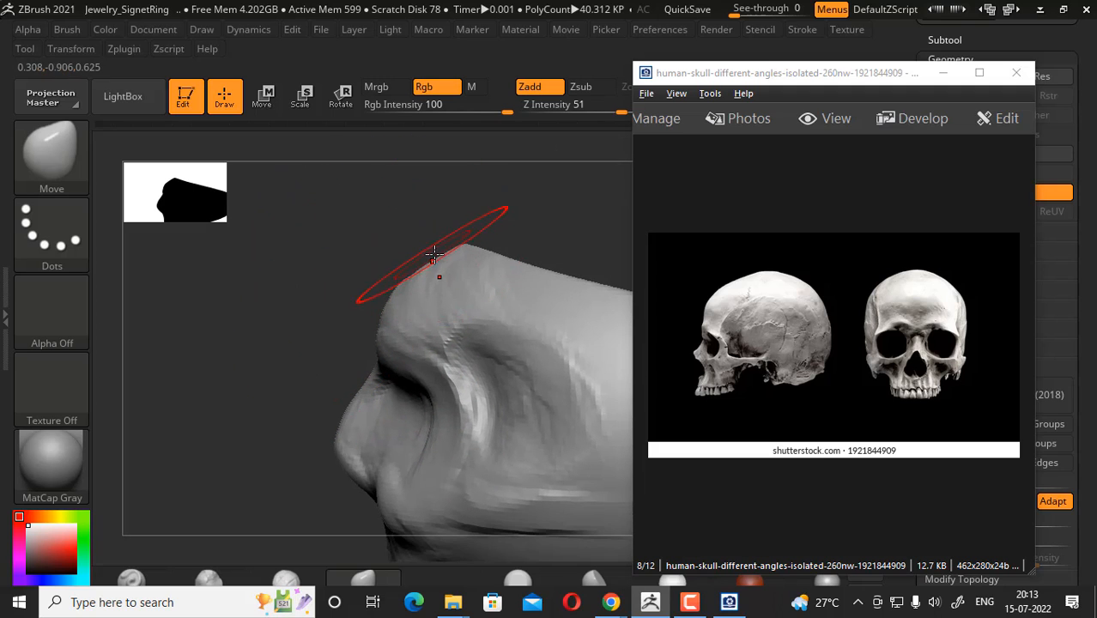
left_click_drag(461, 267, 448, 254)
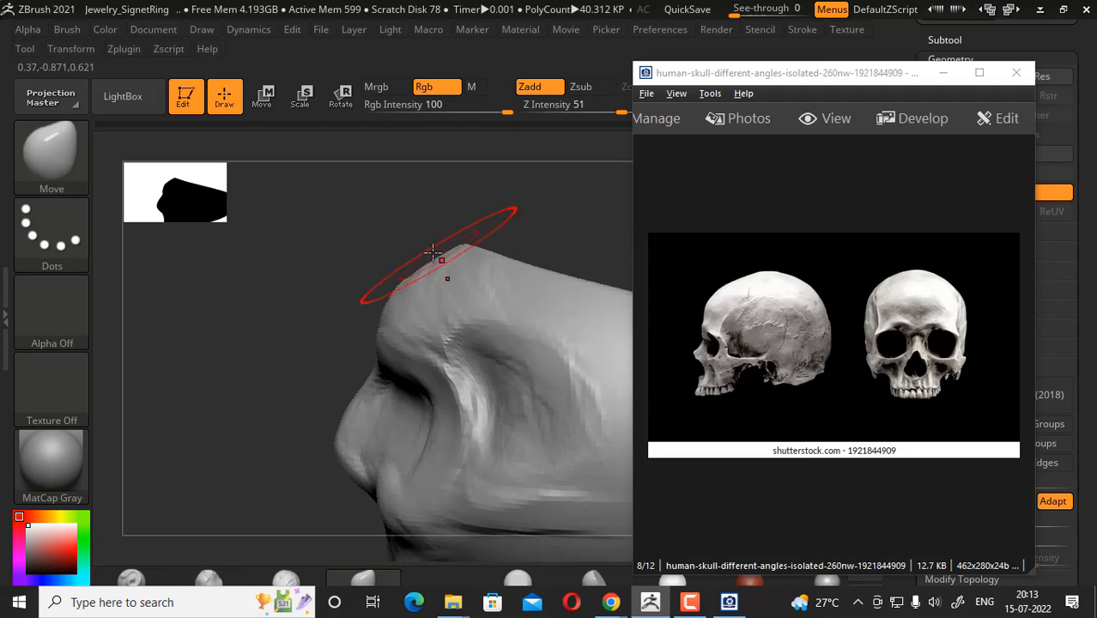
mouse_move(416, 267)
left_mouse_down()
mouse_move(437, 230)
mouse_move(568, 206)
left_mouse_up()
left_click_drag(453, 198, 401, 232, "shift")
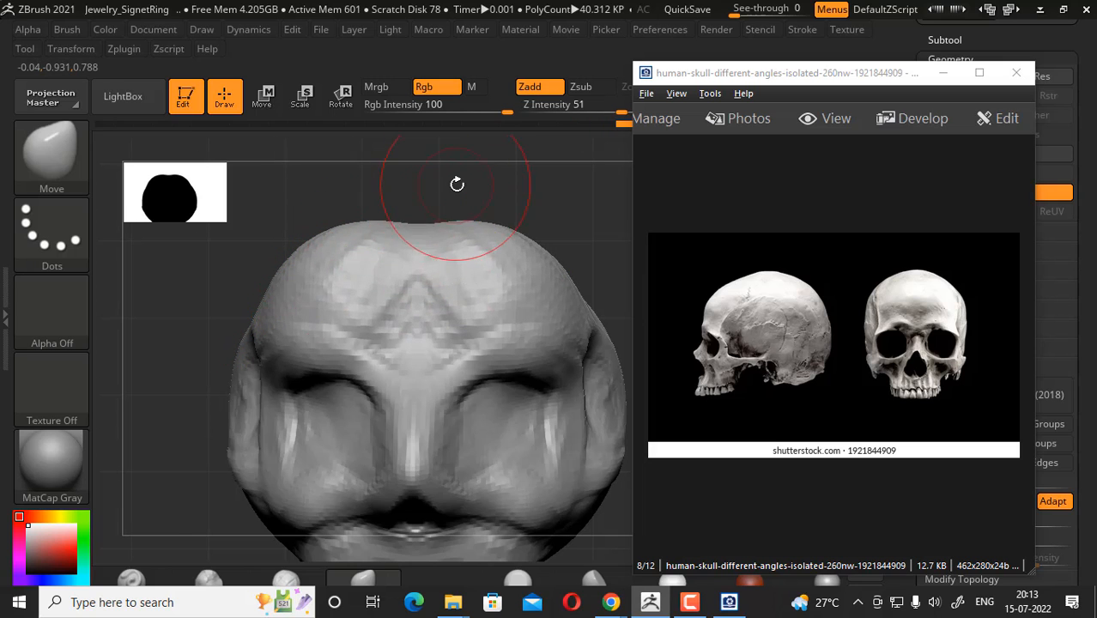
Step: Deepen both eye sockets beneath the brow with subtractive ClayBuildup strokes at Z Intensity 3, rounding their inner edges
mouse_move(457, 184)
left_mouse_down("alt")
mouse_move(571, 189)
mouse_move(453, 362)
left_mouse_up("alt")
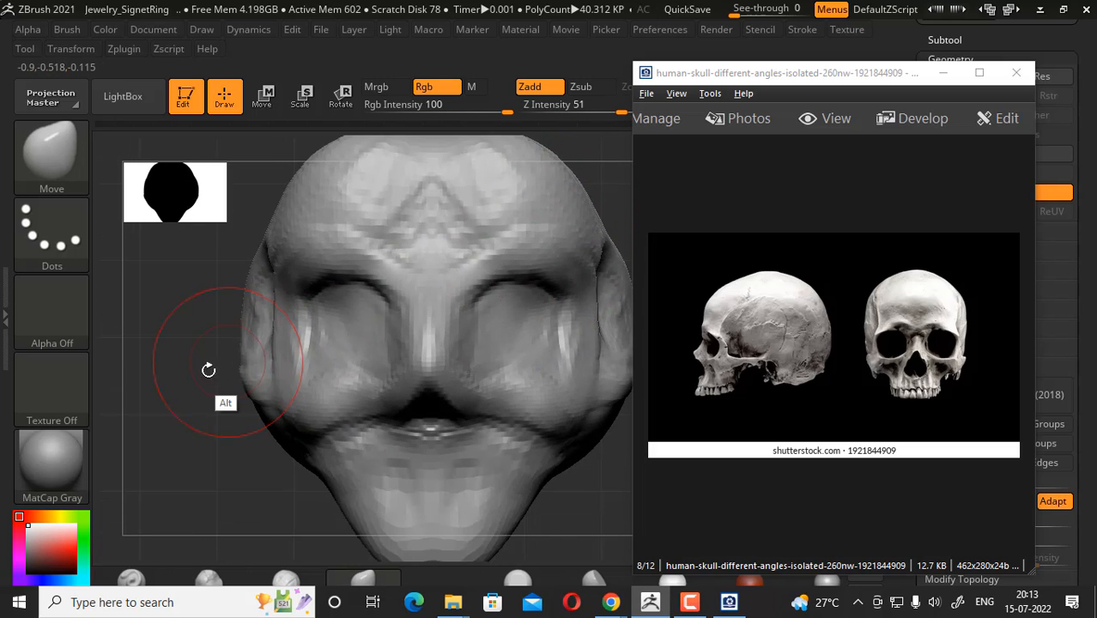
left_click_drag(209, 369, 225, 356, "alt")
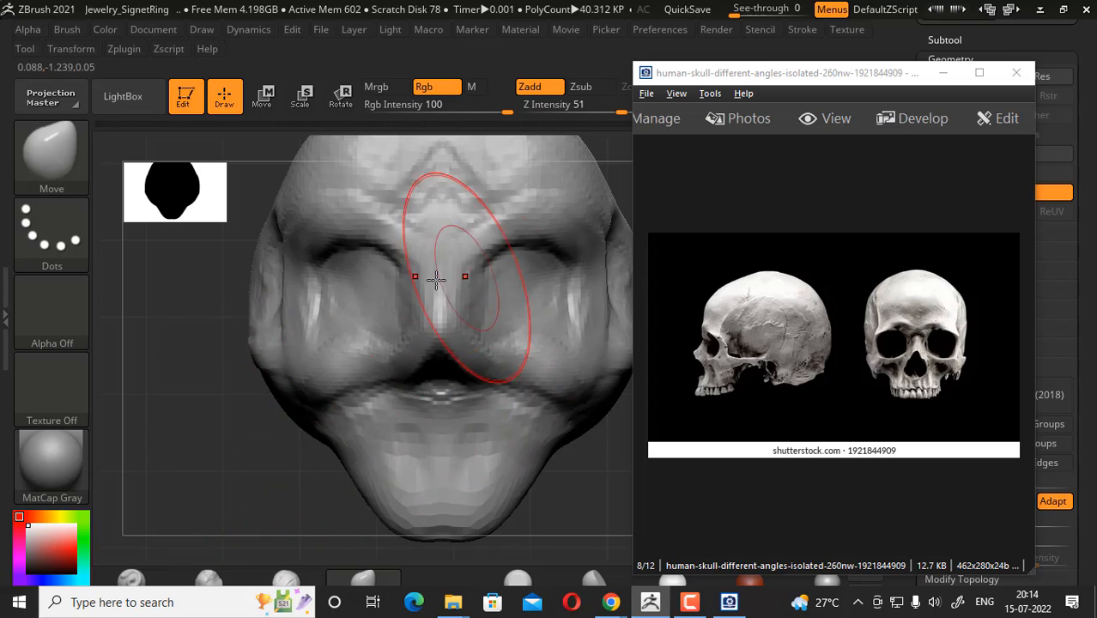
left_click(291, 581)
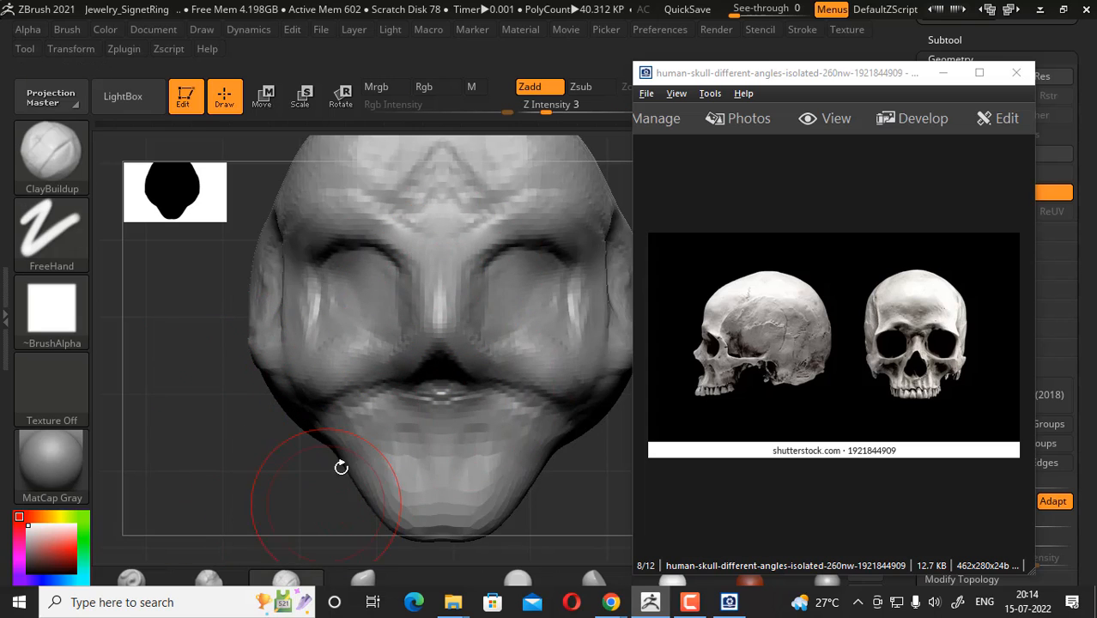
left_click(1064, 9)
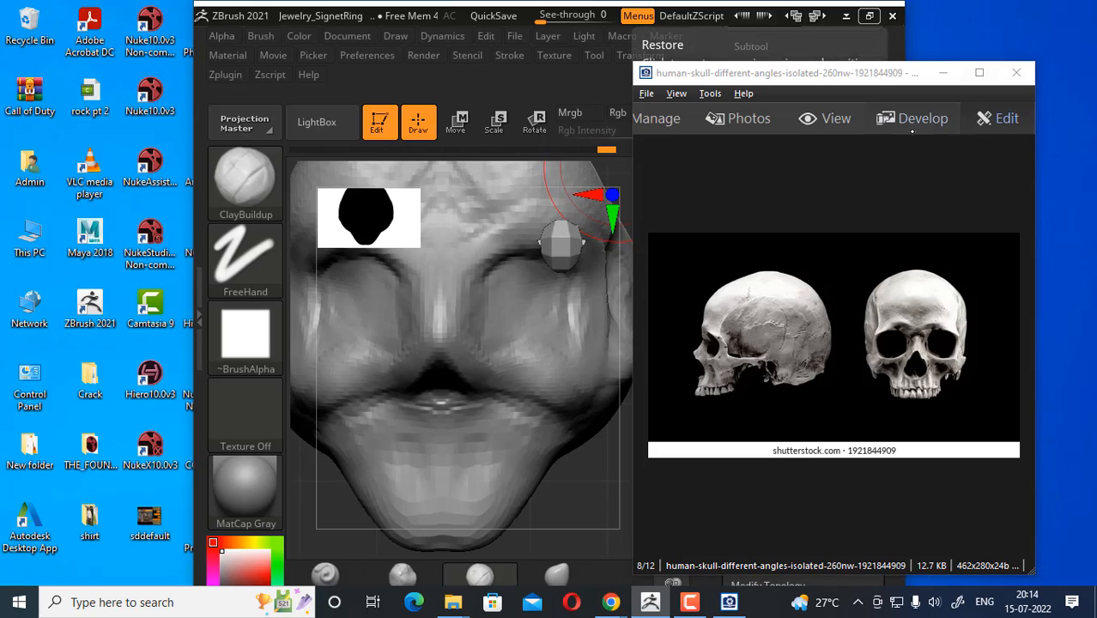
left_click(871, 16)
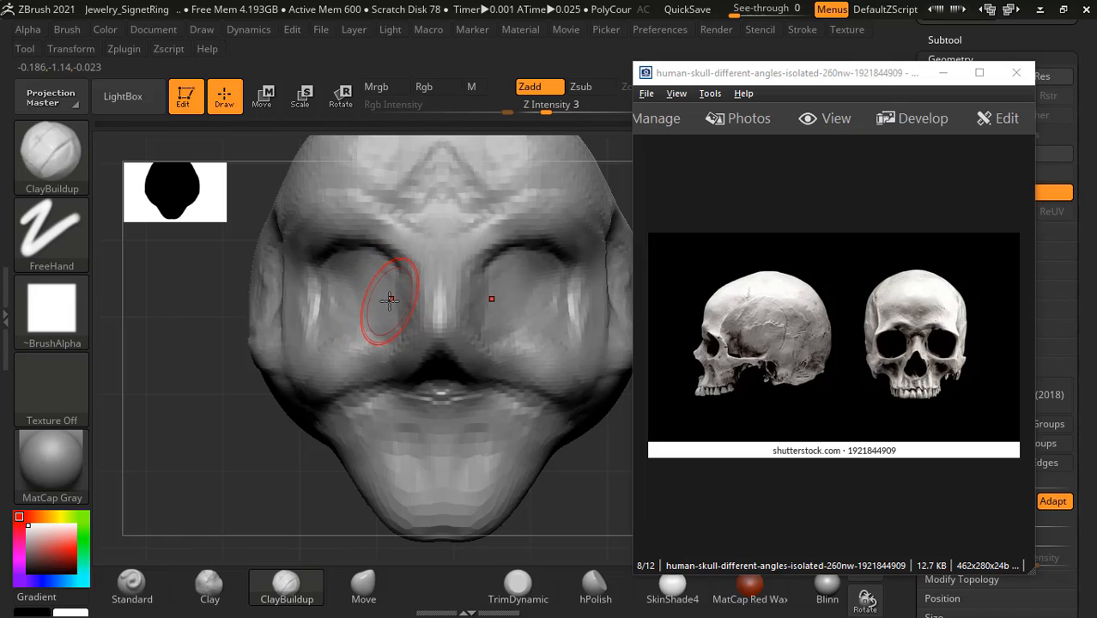
key("alt")
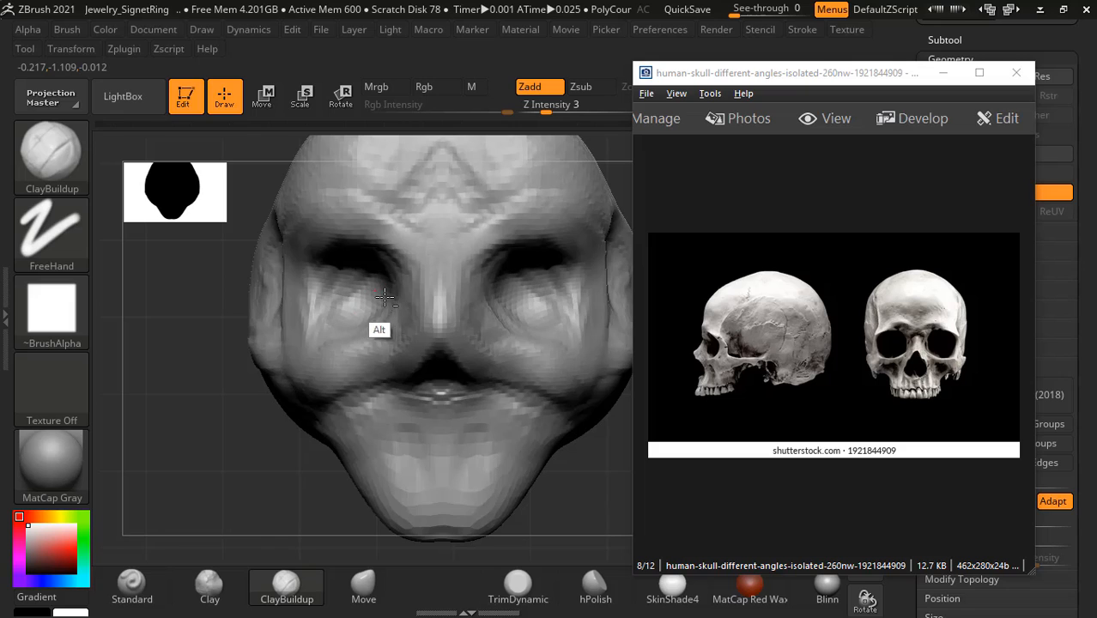
mouse_move(384, 297)
left_mouse_down("alt")
mouse_move(401, 273)
mouse_move(389, 306)
mouse_move(398, 304)
mouse_move(376, 324)
left_mouse_up("alt")
left_click_drag(421, 283, 343, 283, "alt")
mouse_move(496, 278)
left_mouse_down("alt")
mouse_move(483, 287)
mouse_move(530, 298)
left_mouse_up("alt")
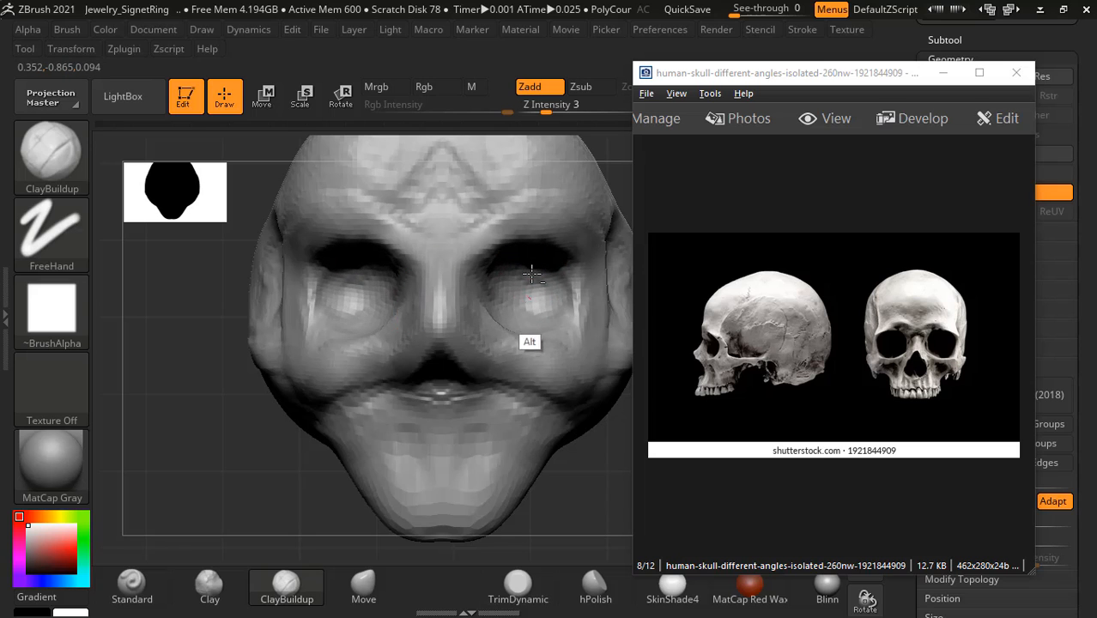
Step: Build up a rounded mass over the nose area between the cheeks with ClayBuildup at Z Intensity 3
left_click_drag(595, 458, 569, 416)
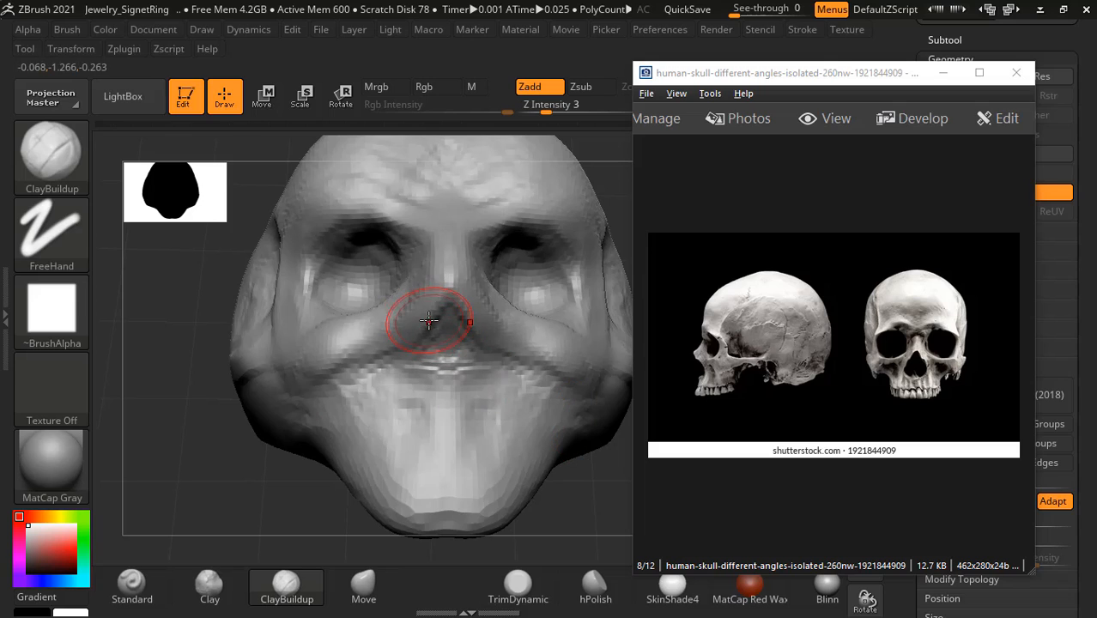
mouse_move(434, 343)
left_mouse_down()
mouse_move(481, 365)
mouse_move(412, 395)
mouse_move(446, 326)
mouse_move(481, 378)
left_mouse_up()
left_click_drag(433, 313, 445, 339)
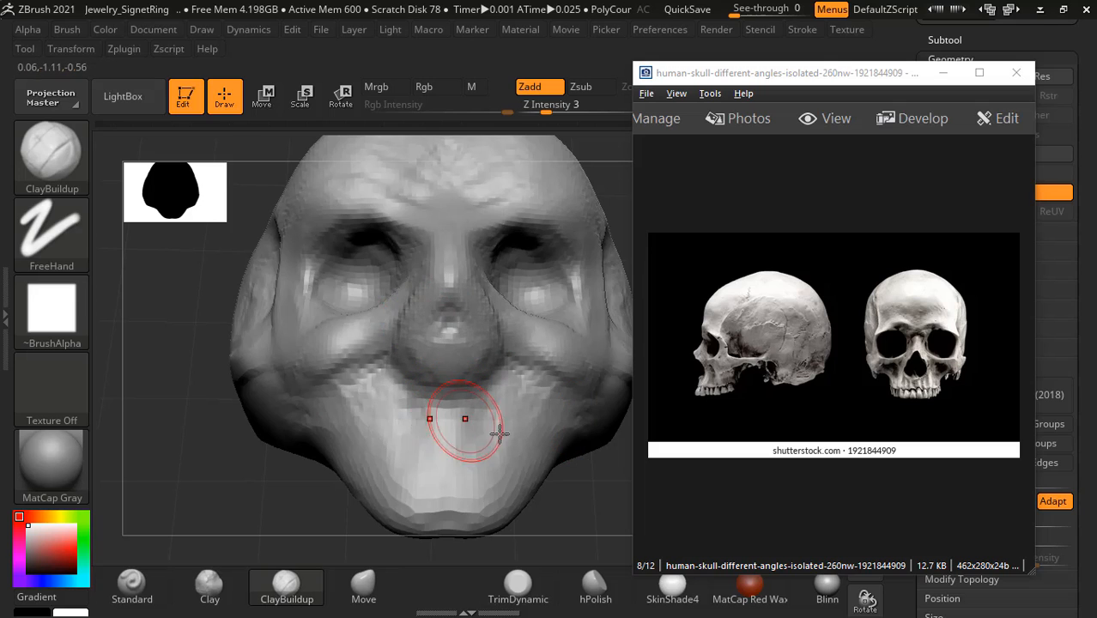
Step: Raise the nose tip and adjust the front profile of the jaw below it with the Move brush
mouse_move(605, 477)
left_mouse_down()
mouse_move(314, 387)
mouse_move(338, 381)
mouse_move(328, 357)
mouse_move(316, 378)
left_mouse_up()
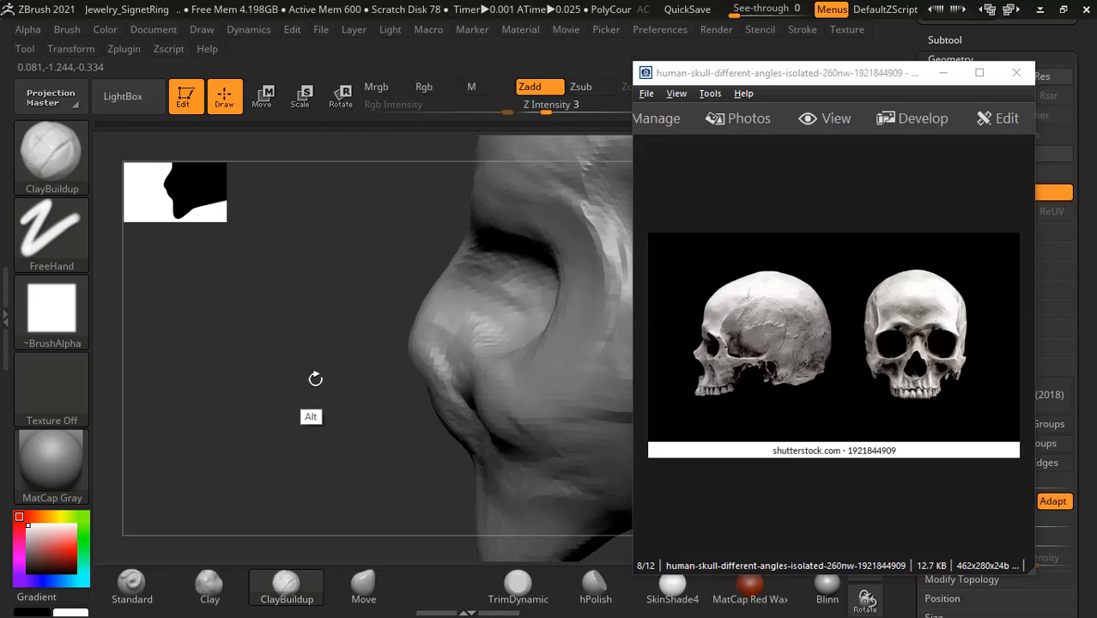
left_click(365, 584)
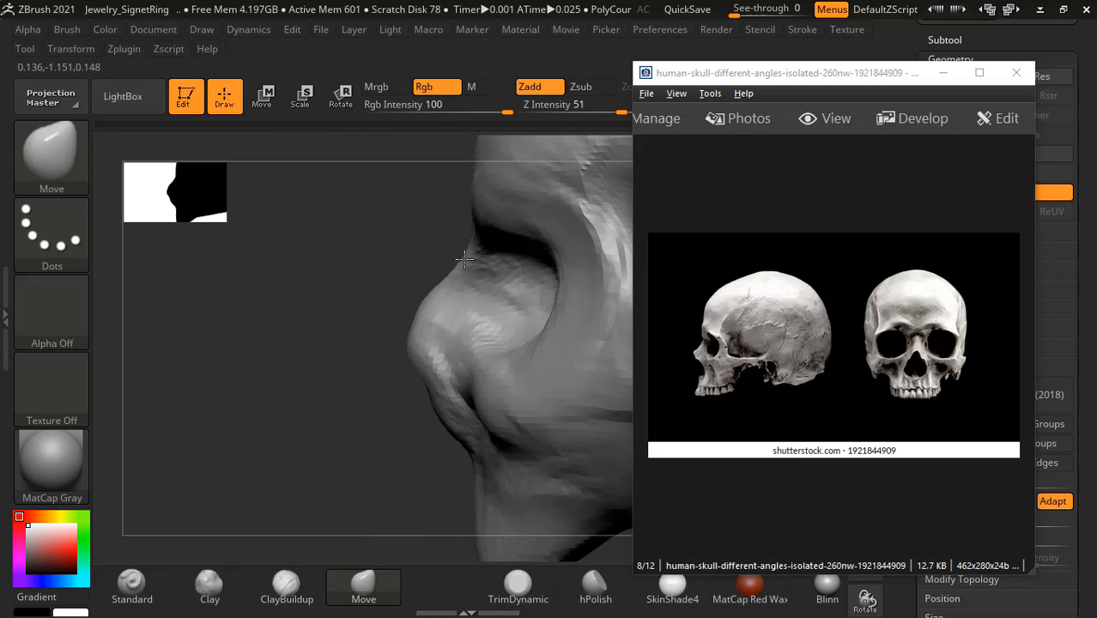
left_click_drag(413, 341, 415, 314)
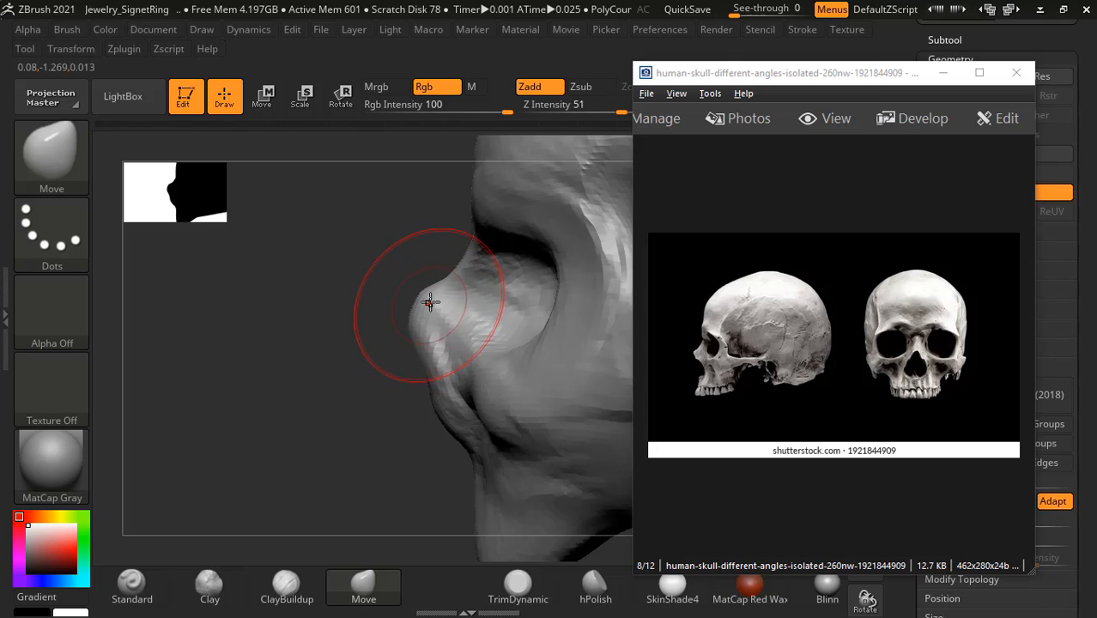
mouse_move(438, 416)
left_mouse_down()
mouse_move(394, 416)
mouse_move(460, 409)
left_mouse_up()
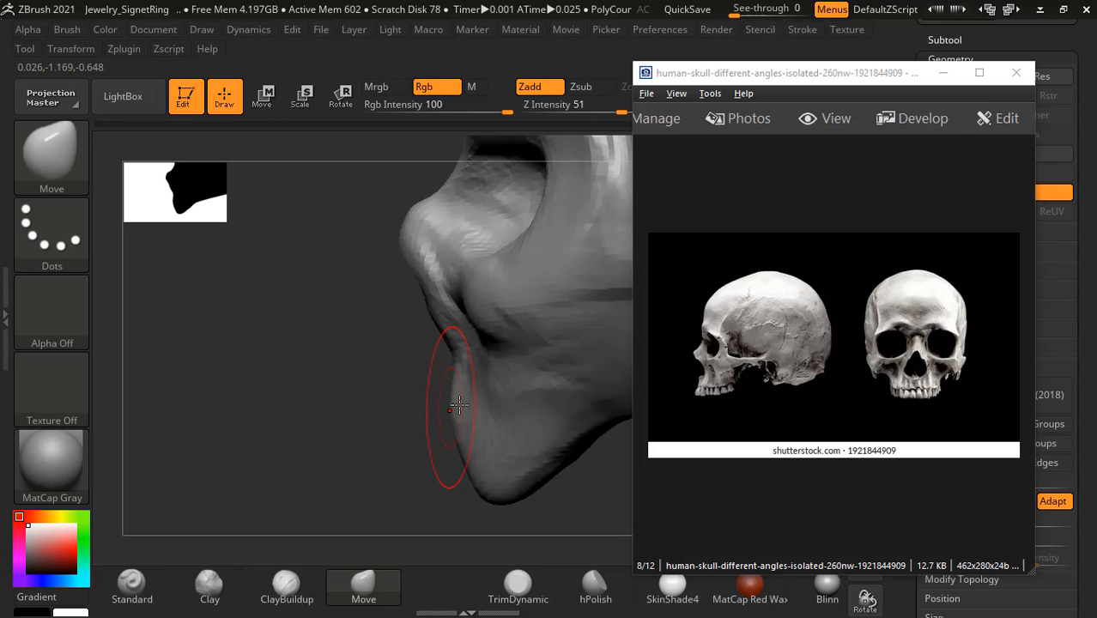
left_click_drag(476, 474, 476, 481)
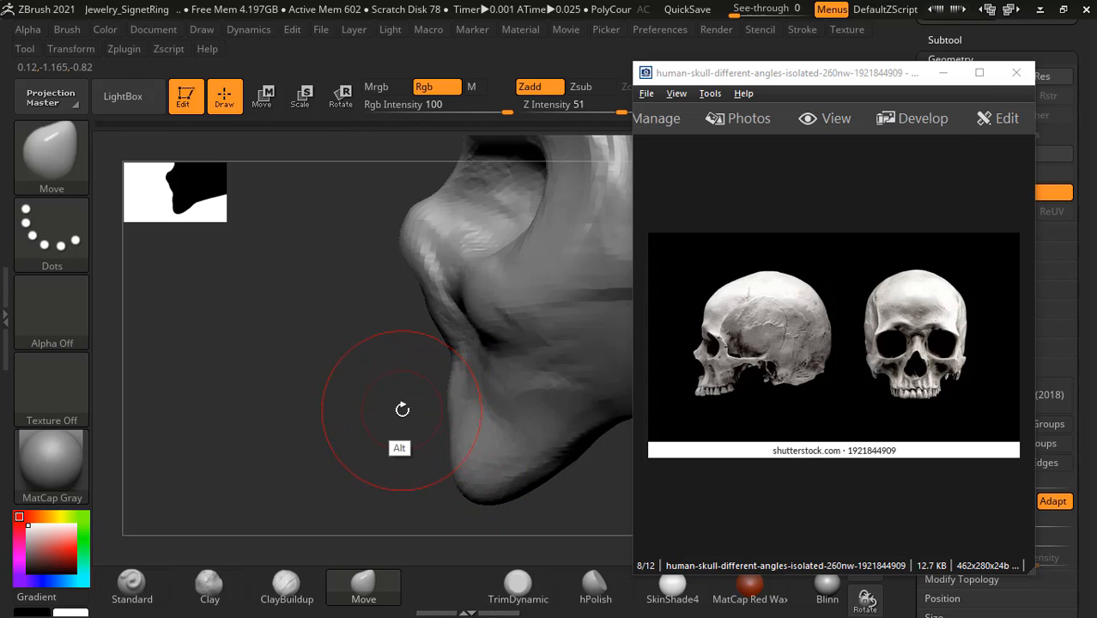
Step: Widen the lower corners of the jaw and shape its bottom edge into a shallow arch with the Move brush
left_click_drag(403, 409, 400, 327, "alt")
mouse_move(593, 433)
left_mouse_down("alt")
mouse_move(556, 438)
mouse_move(593, 465)
mouse_move(601, 453)
mouse_move(532, 384)
left_mouse_up("alt")
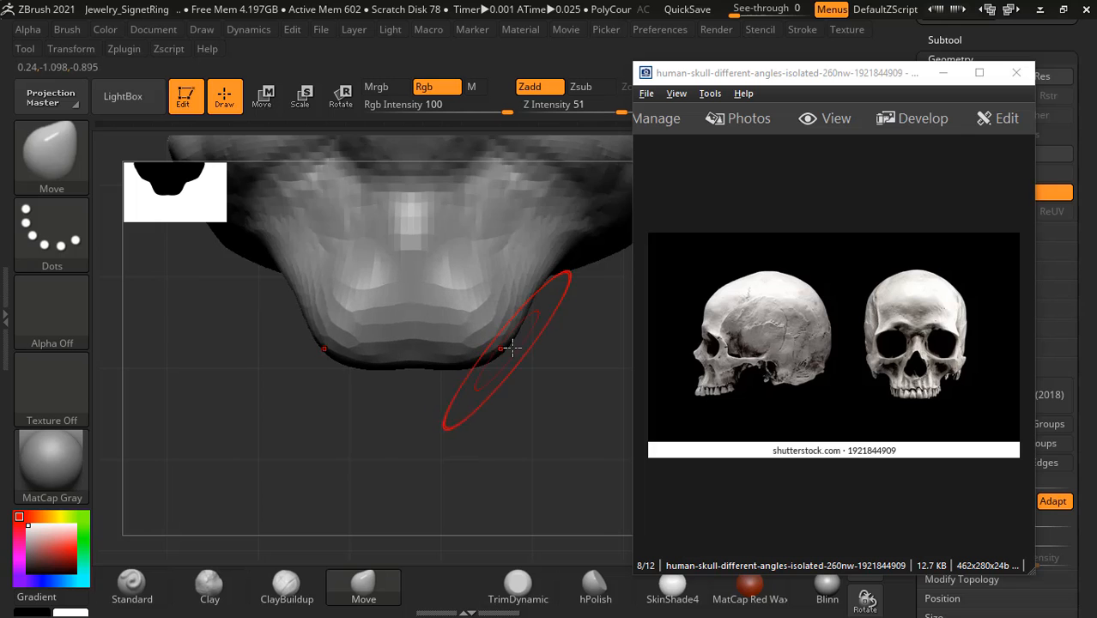
left_click_drag(533, 383, 567, 405)
mouse_move(309, 287)
left_mouse_down()
mouse_move(276, 287)
mouse_move(263, 301)
mouse_move(386, 313)
left_mouse_up()
left_click_drag(466, 356, 476, 349)
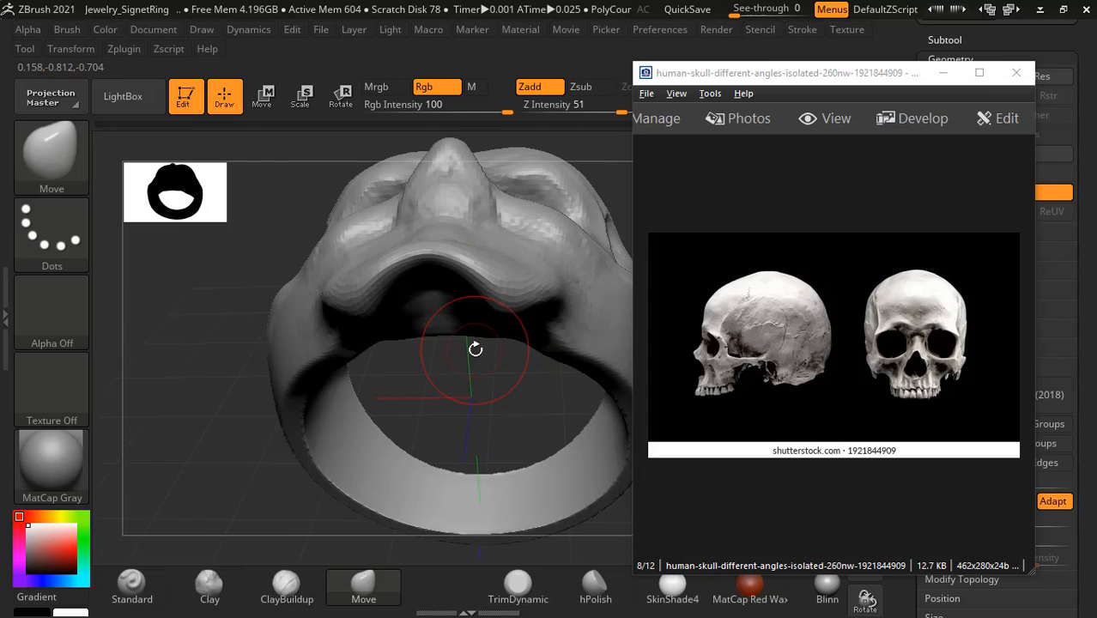
left_click_drag(293, 324, 238, 245)
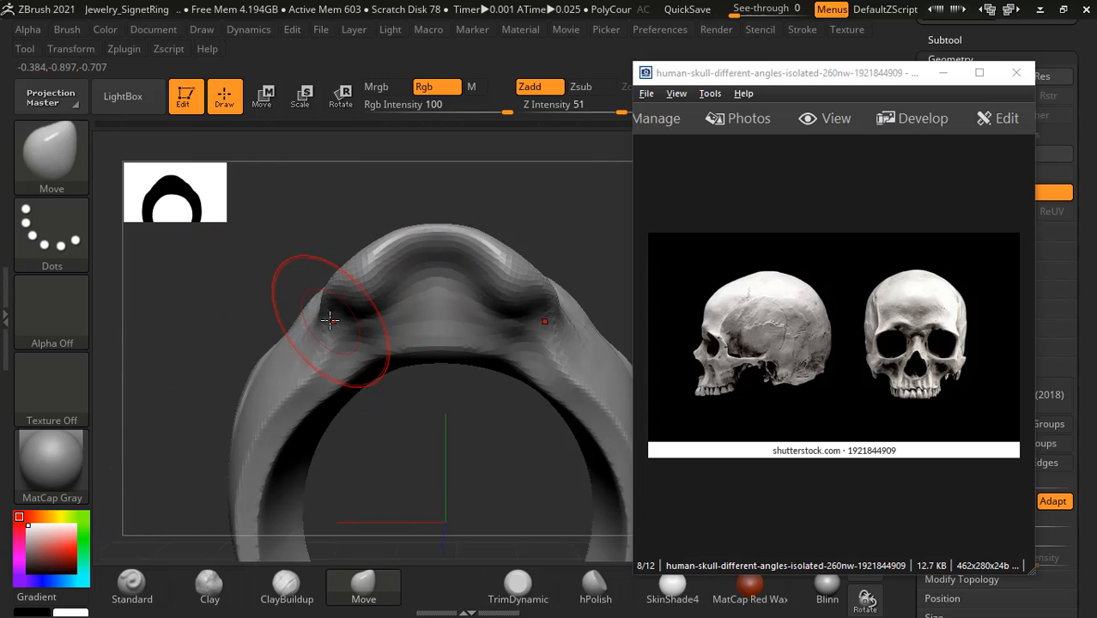
mouse_move(330, 320)
left_mouse_down()
mouse_move(374, 272)
mouse_move(307, 330)
left_mouse_up()
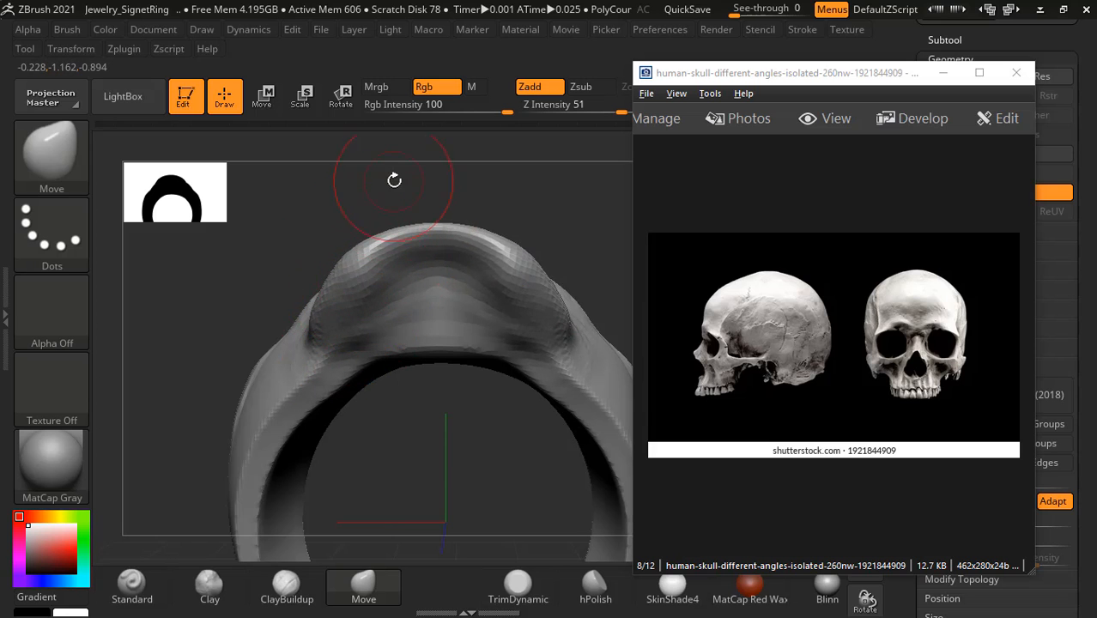
left_click_drag(395, 179, 513, 468)
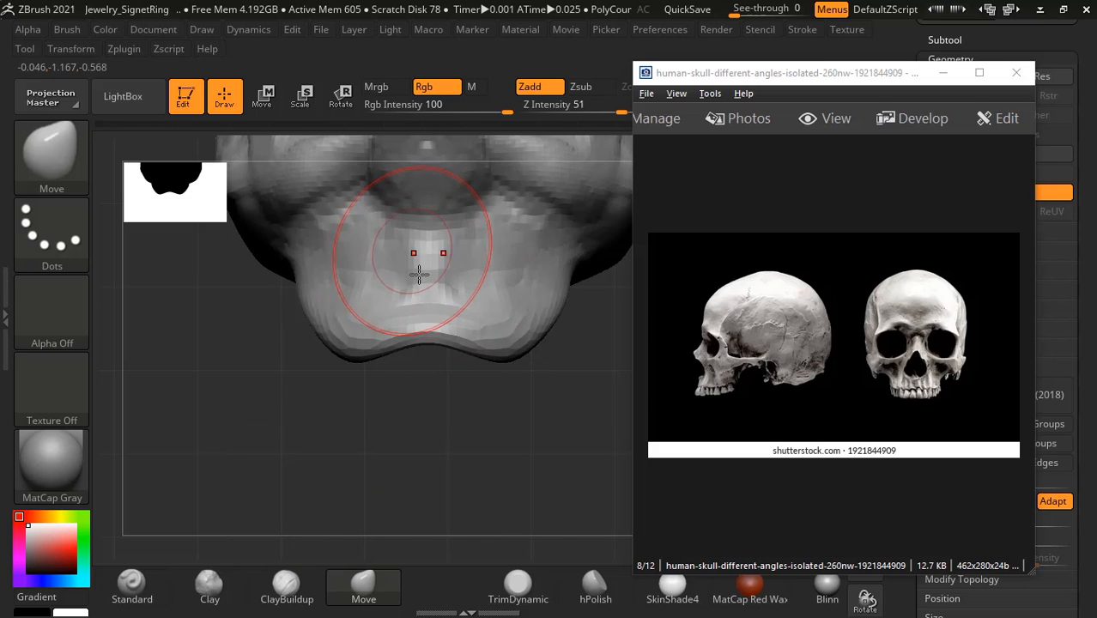
Step: Fill out the front of the jaw with ClayBuildup at Z Intensity 3 and smooth it into an even surface
left_click(287, 585)
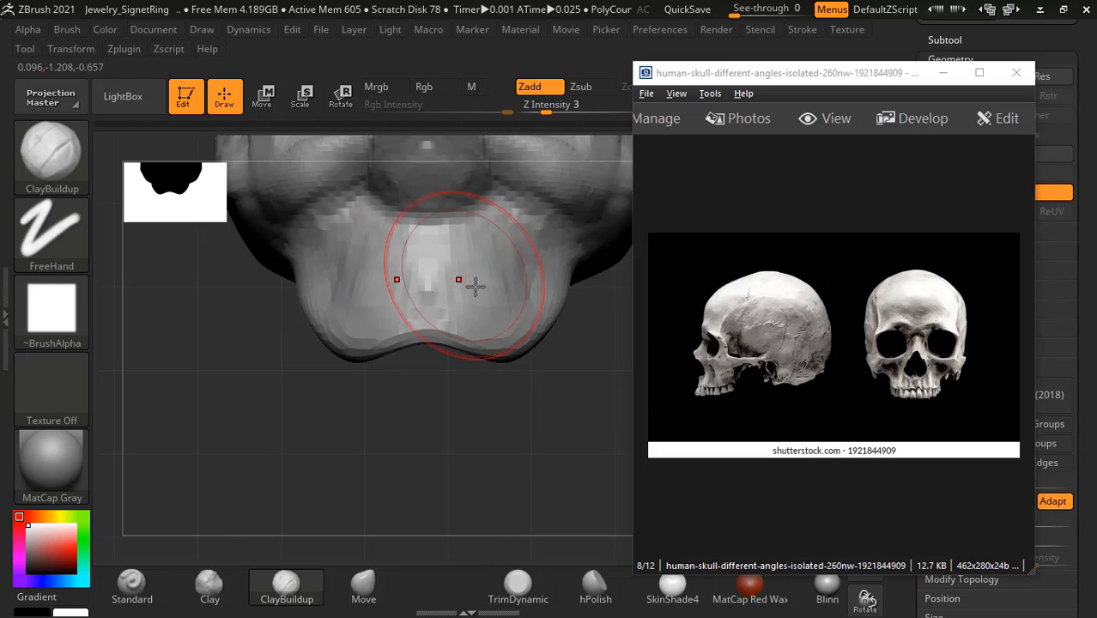
left_click_drag(449, 290, 393, 258)
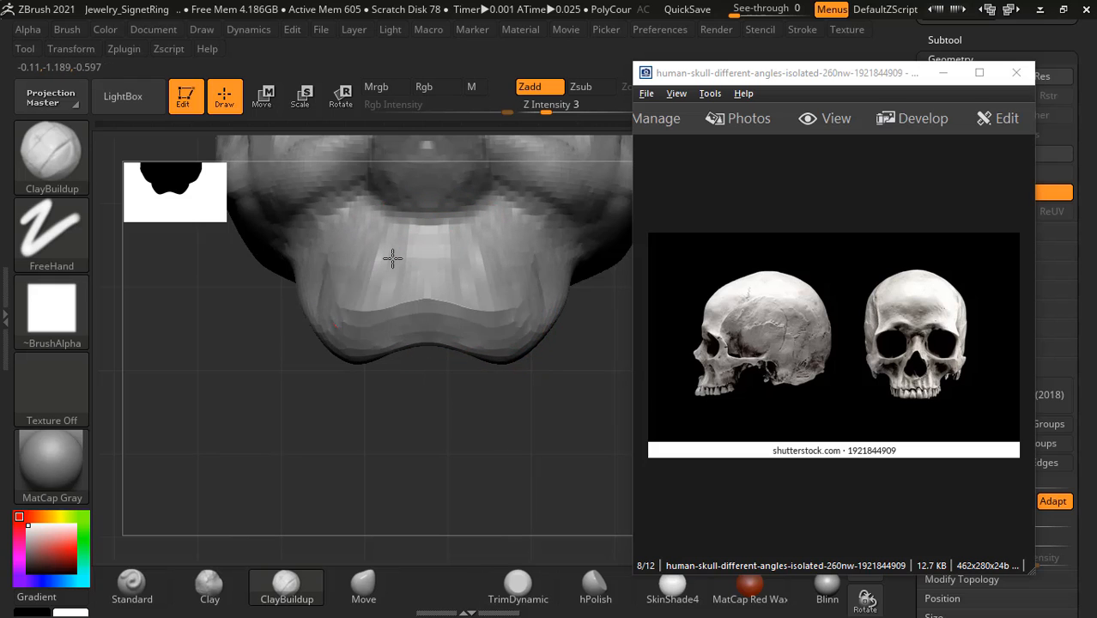
key("shift")
left_click_drag(430, 272, 431, 275, "shift")
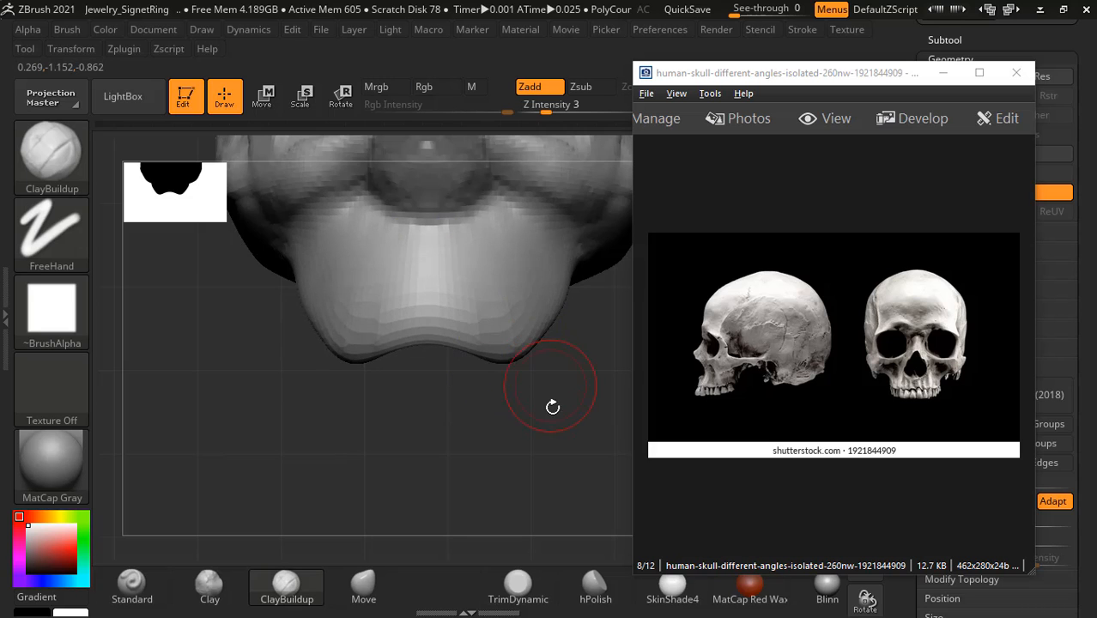
Step: Smooth and slightly hollow the centre of the nose, and subdivide the ring mesh once
mouse_move(554, 407)
left_mouse_down()
mouse_move(507, 347)
mouse_move(546, 404)
mouse_move(542, 395)
left_mouse_up()
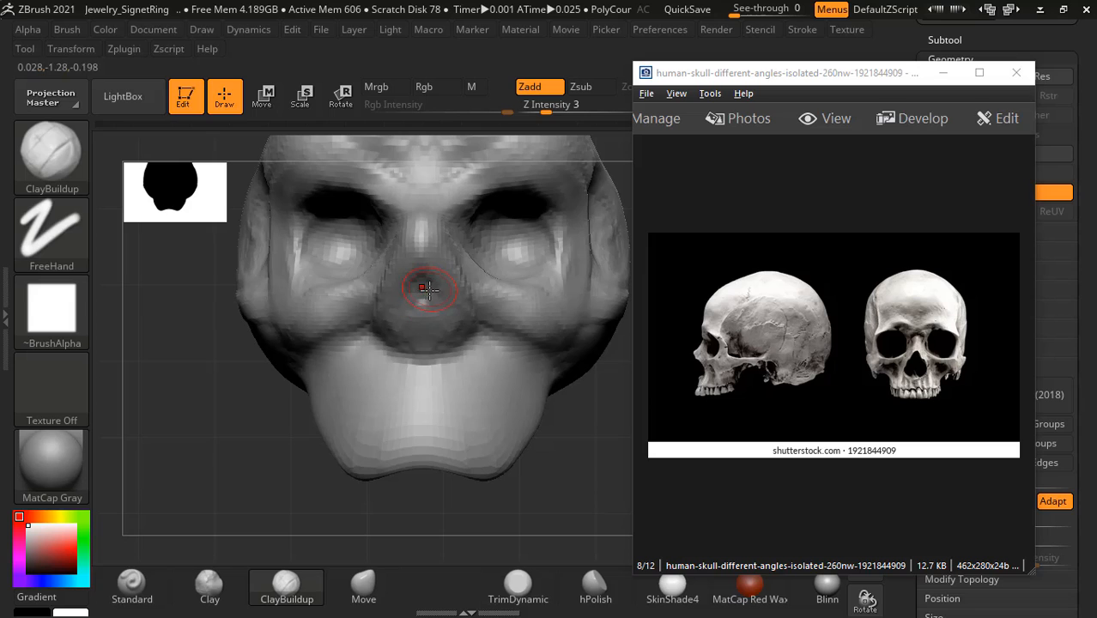
key("shift")
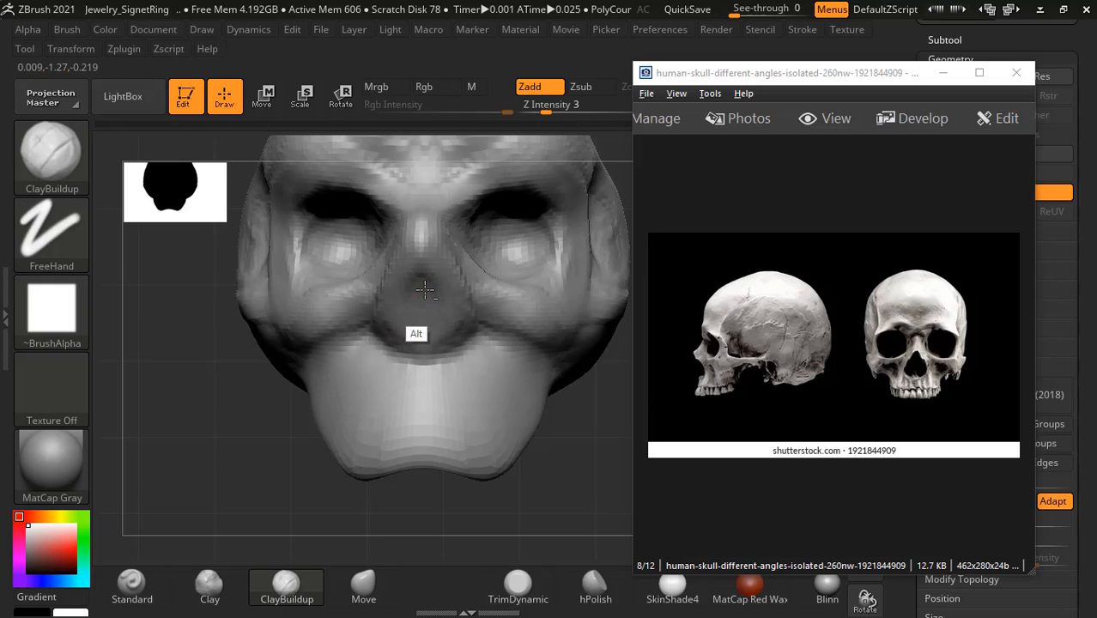
key("ctrl+d")
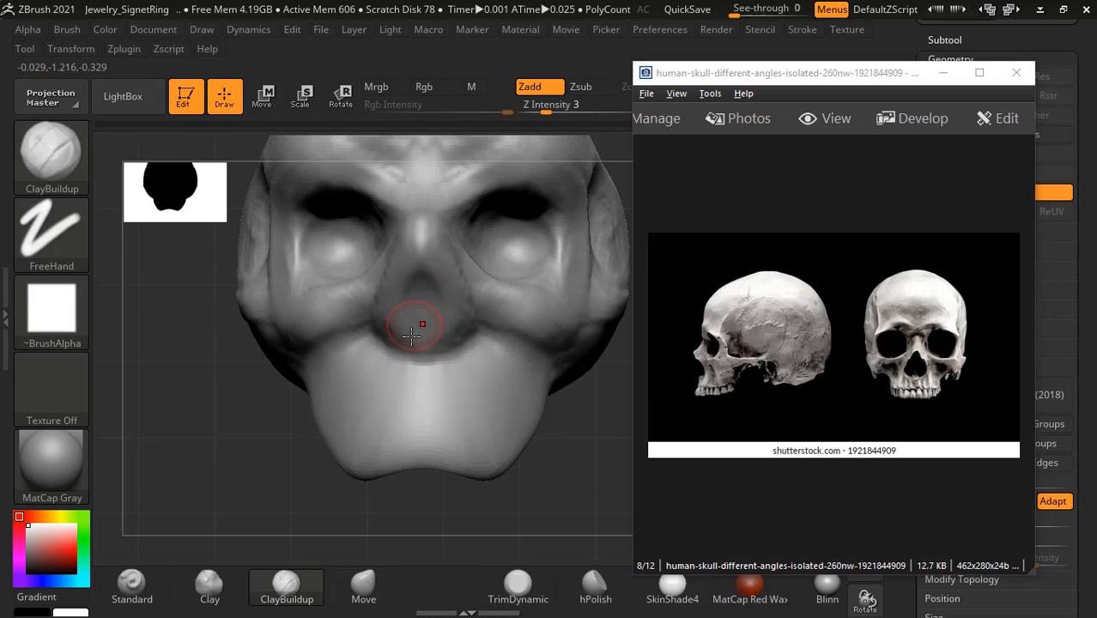
Step: Carve the nasal cavity into the centre of the nose with the Standard brush and smooth its inner surface
left_click(161, 586)
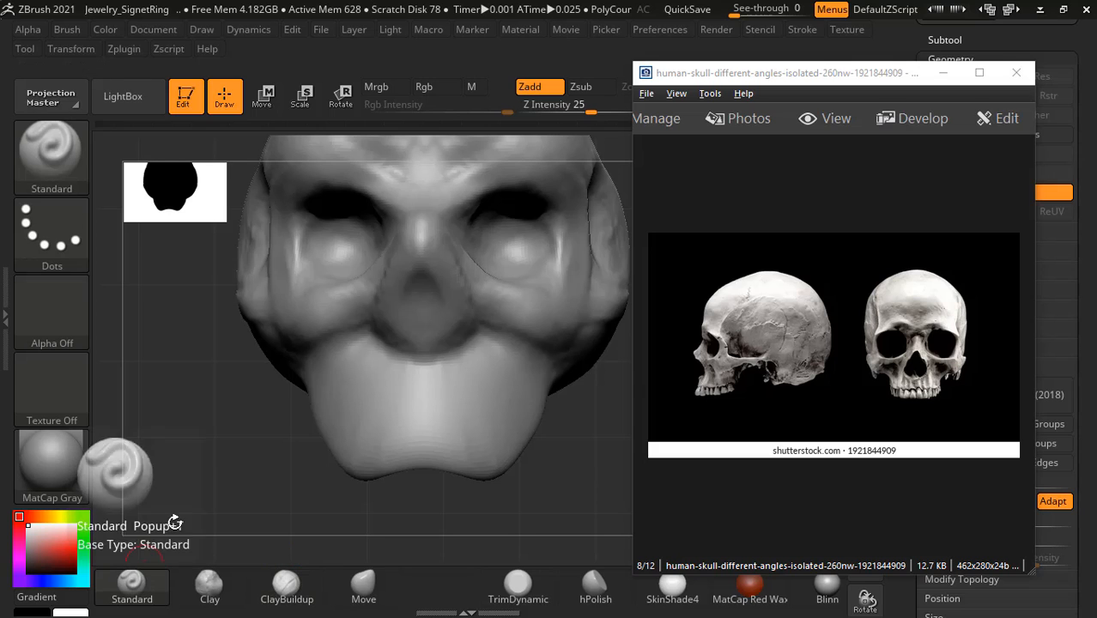
key("alt")
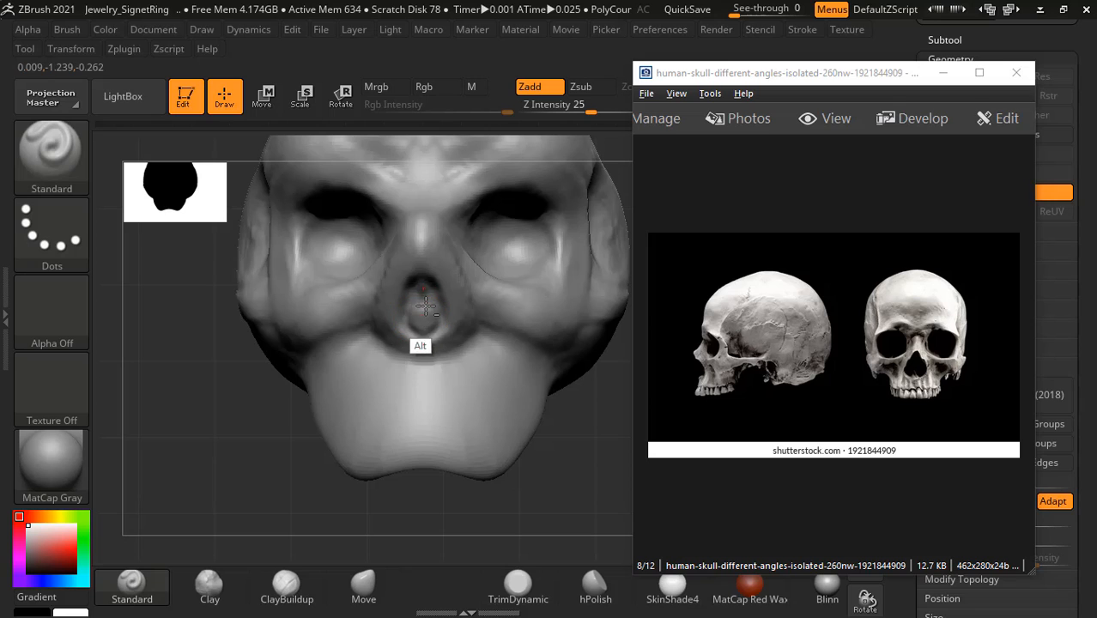
key("shift")
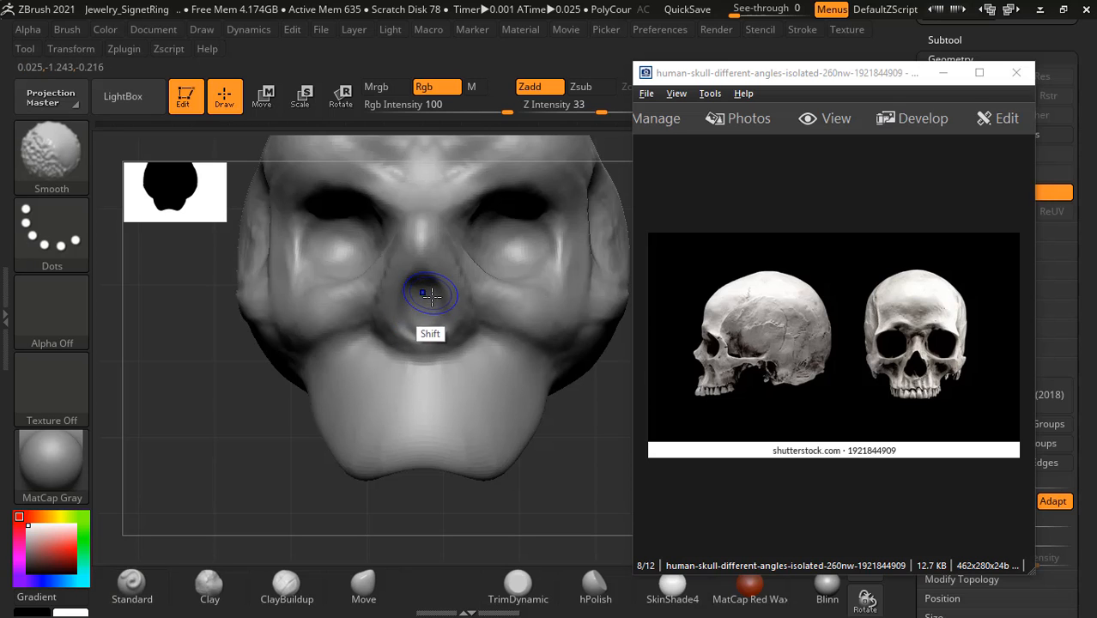
Step: Carve down the cheek areas beside the nose and hollow the rims of the eye sockets with the Standard brush
left_click_drag(601, 448, 394, 291)
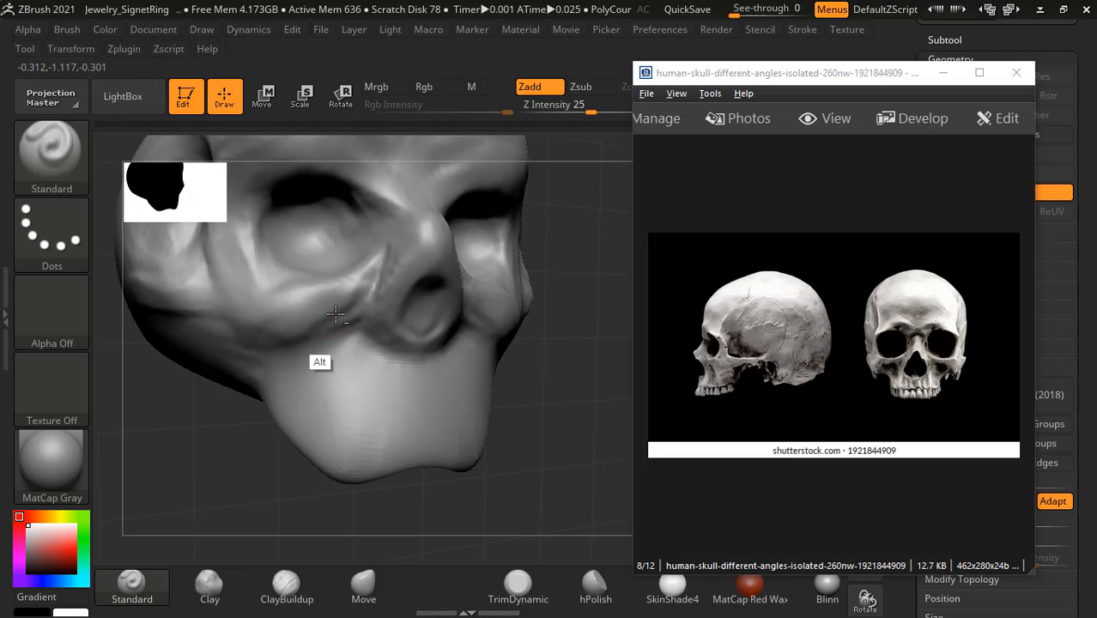
key("shift")
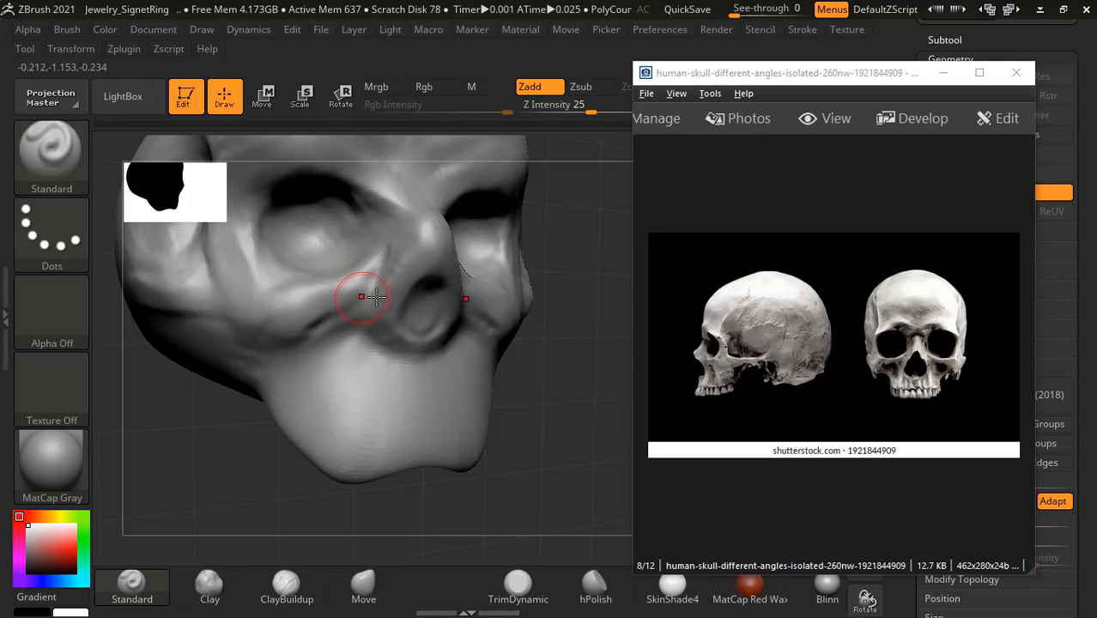
left_click_drag(570, 417, 318, 307)
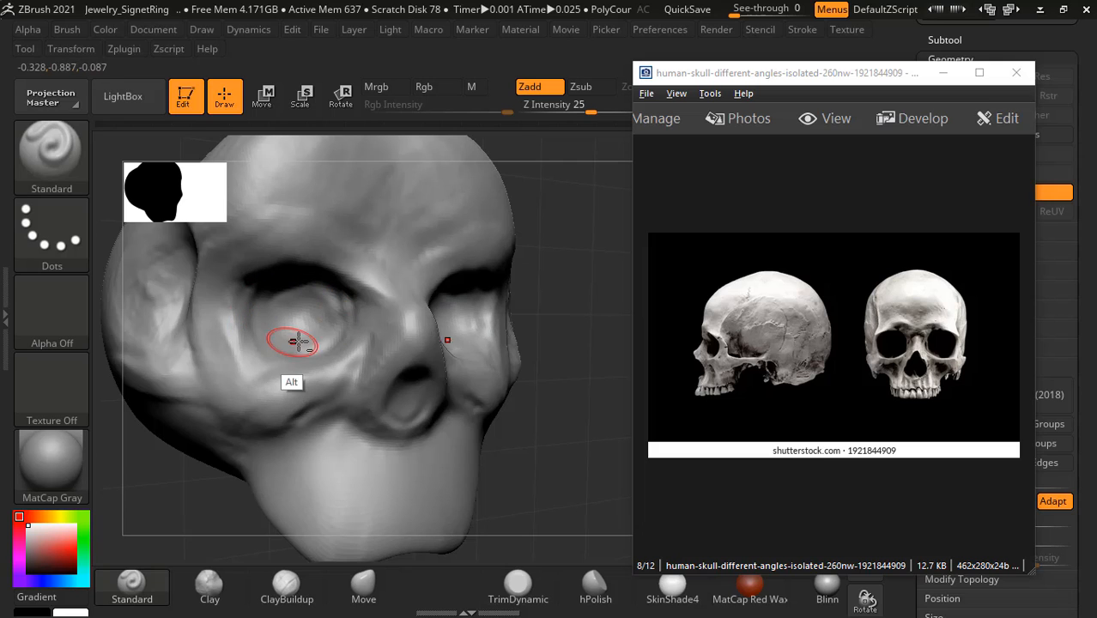
left_click_drag(574, 389, 536, 367)
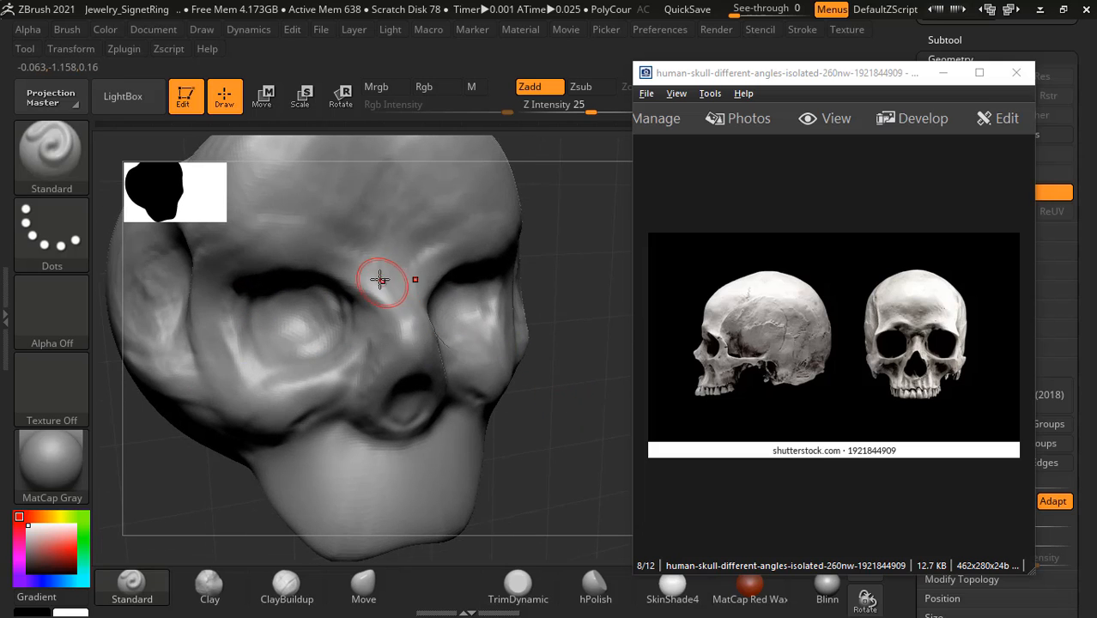
Step: Build up the brow ridges and lower forehead with ClayBuildup at Z Intensity 3 and smooth them into the surface
left_click(286, 588)
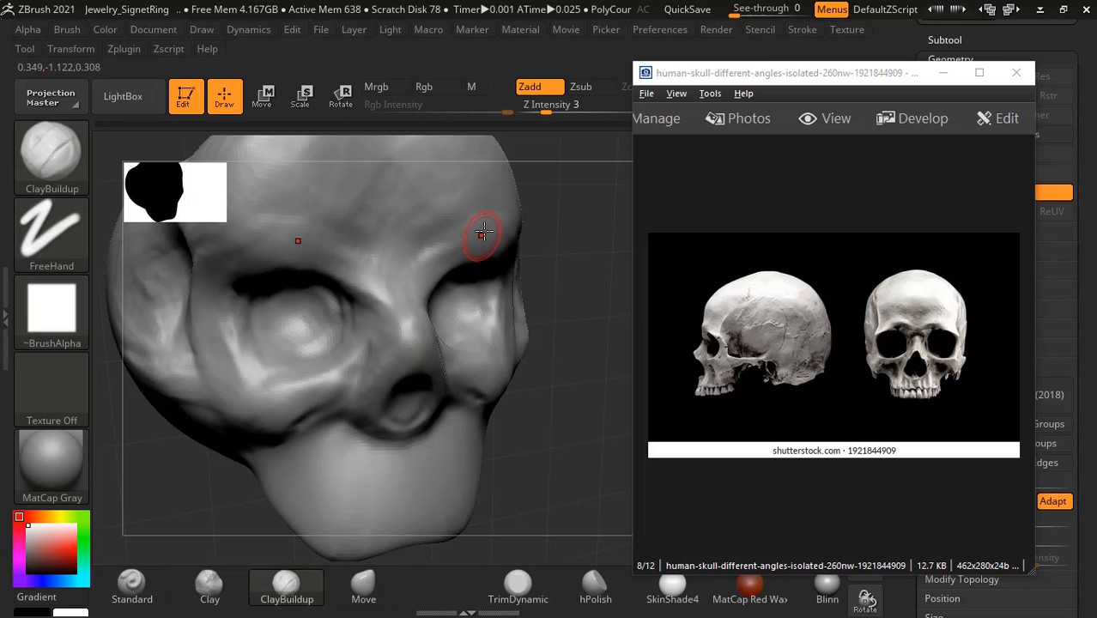
left_click_drag(580, 337, 522, 375)
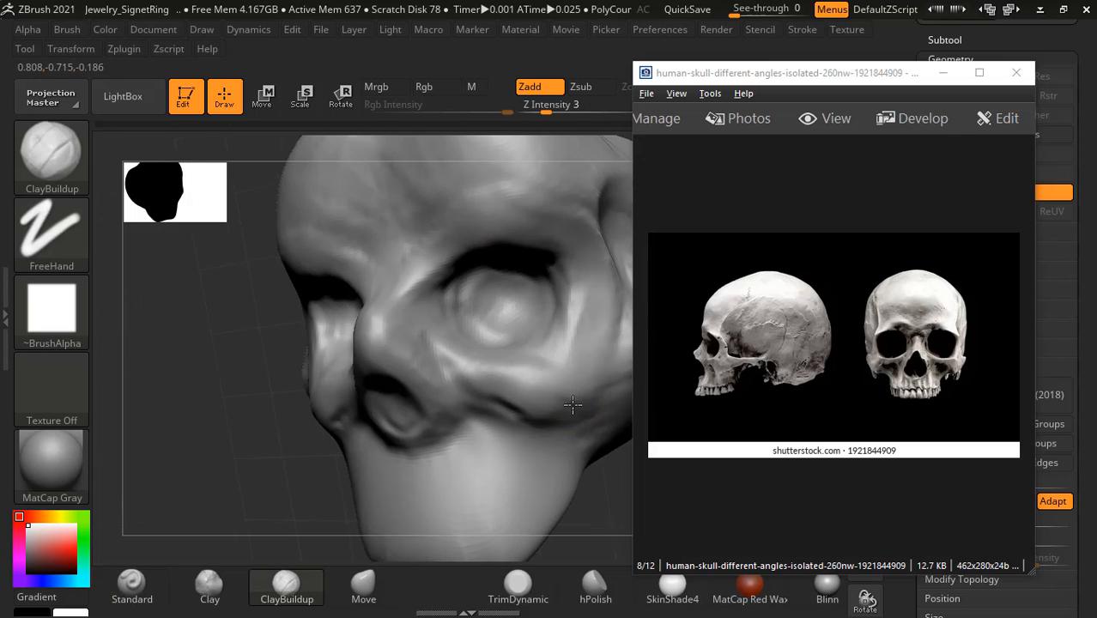
left_click_drag(227, 389, 273, 367, "shift")
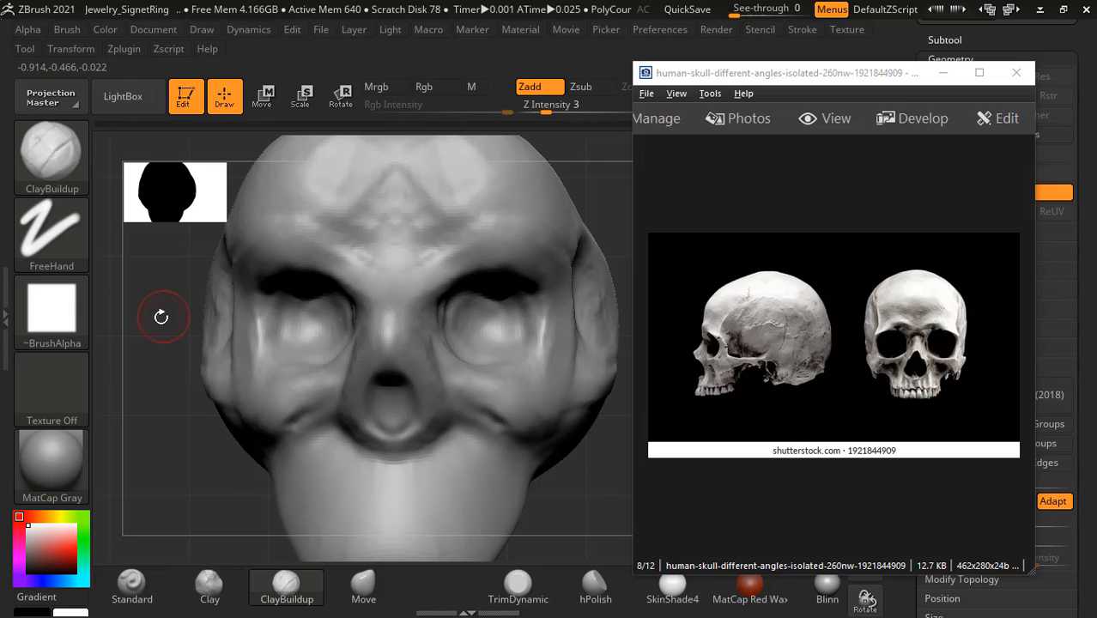
left_click_drag(161, 317, 204, 331, "alt")
left_click_drag(395, 289, 357, 273)
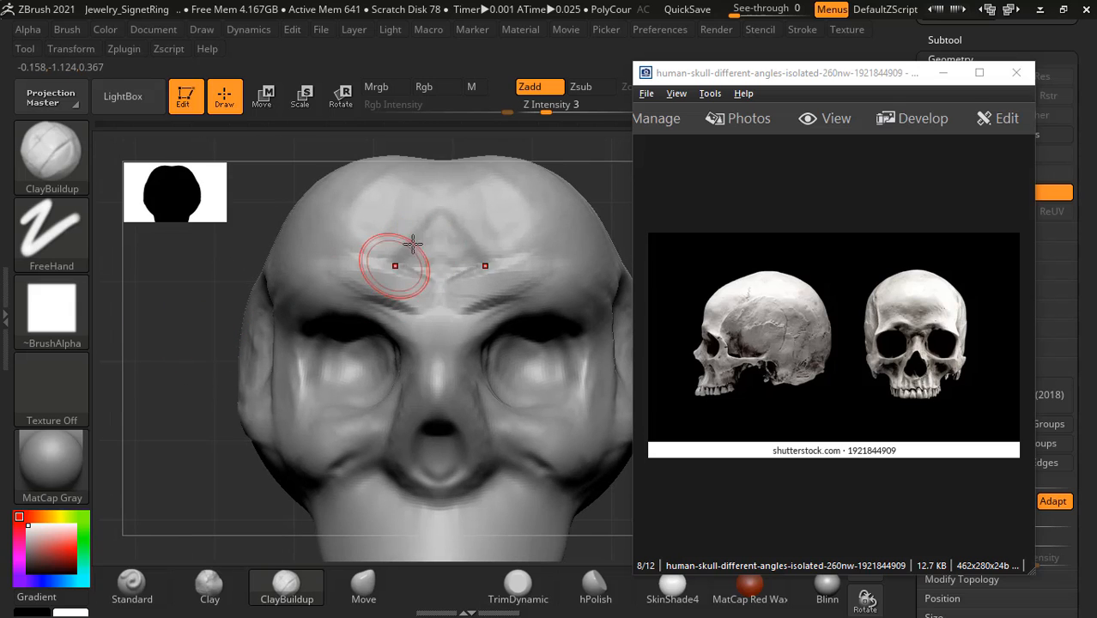
left_click_drag(413, 245, 420, 237)
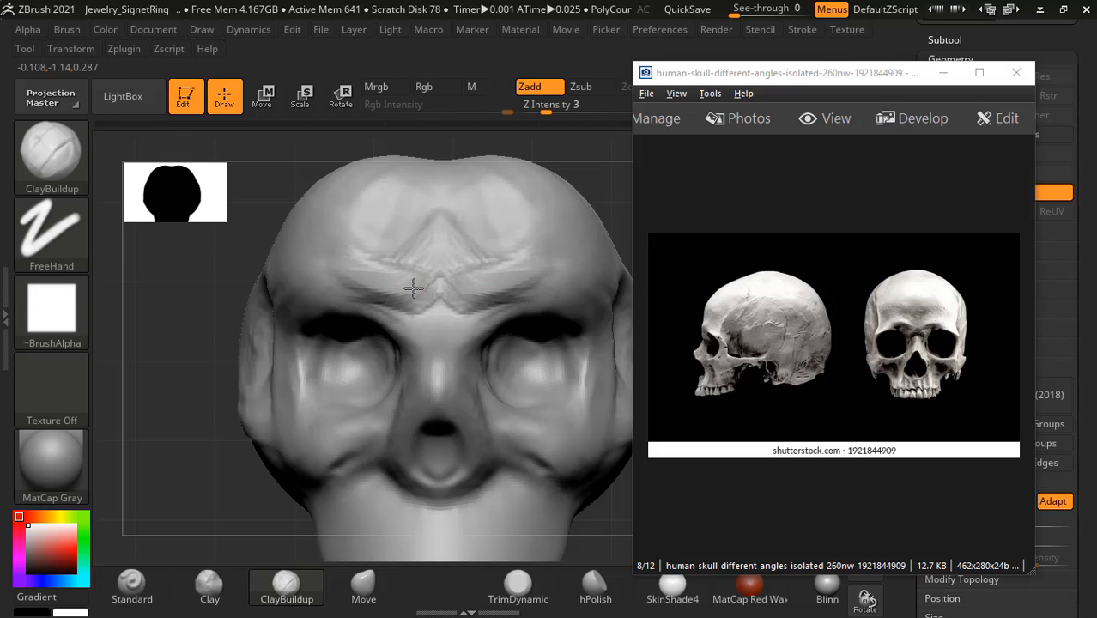
mouse_move(413, 289)
left_mouse_down()
mouse_move(438, 287)
mouse_move(431, 334)
mouse_move(431, 293)
mouse_move(344, 301)
left_mouse_up()
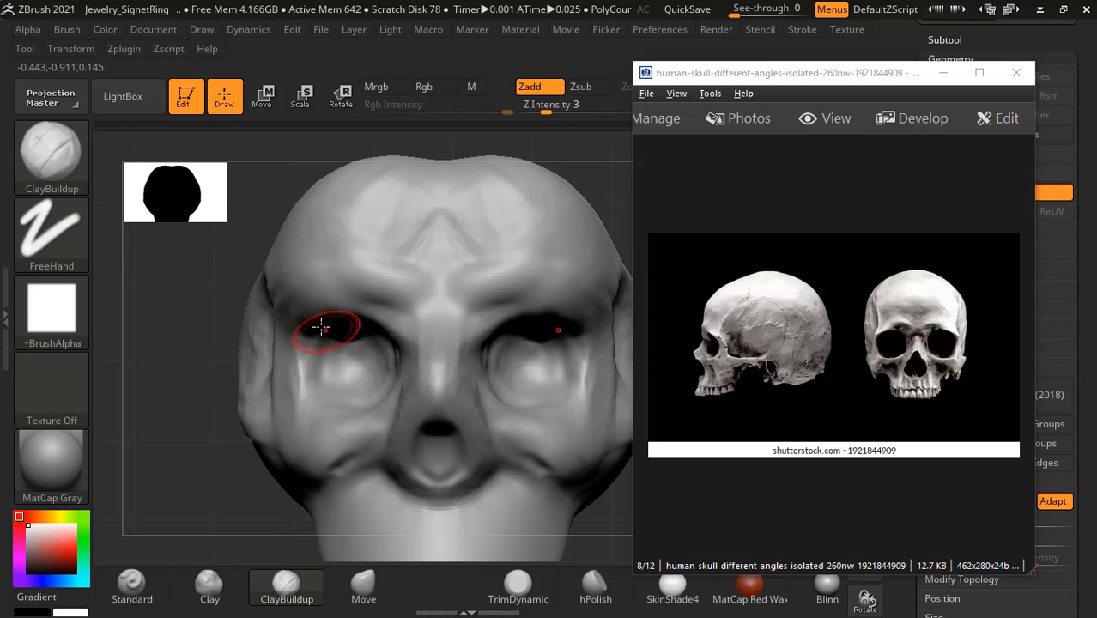
Step: Deepen the upper part of the eye sockets under the brow ridges, finishing with the Standard brush
left_click_drag(221, 325, 245, 292)
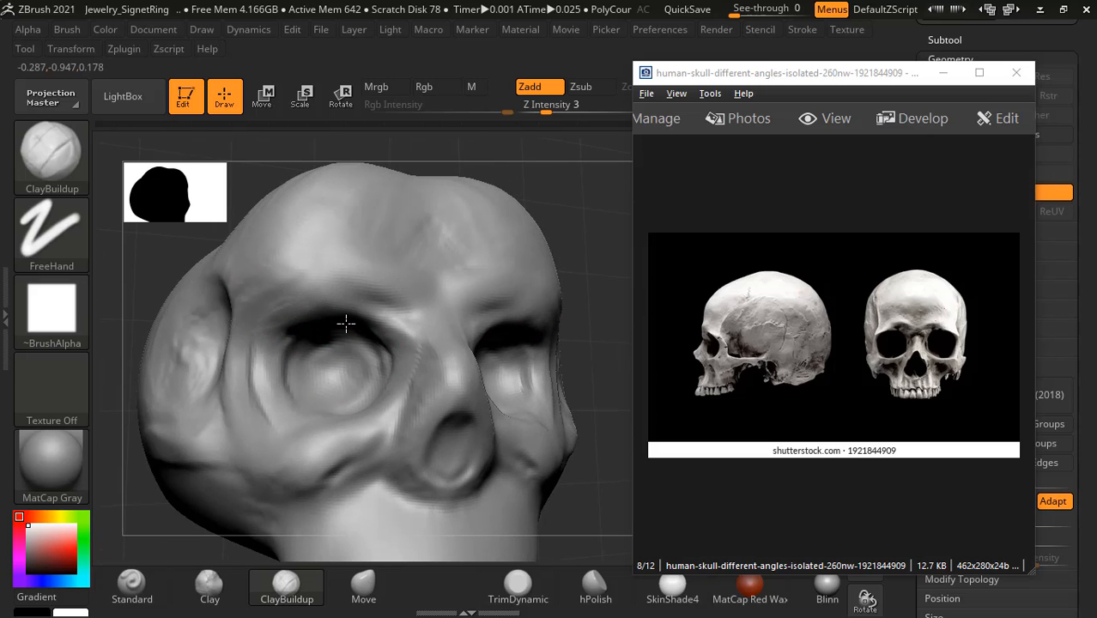
left_click_drag(553, 164, 553, 164)
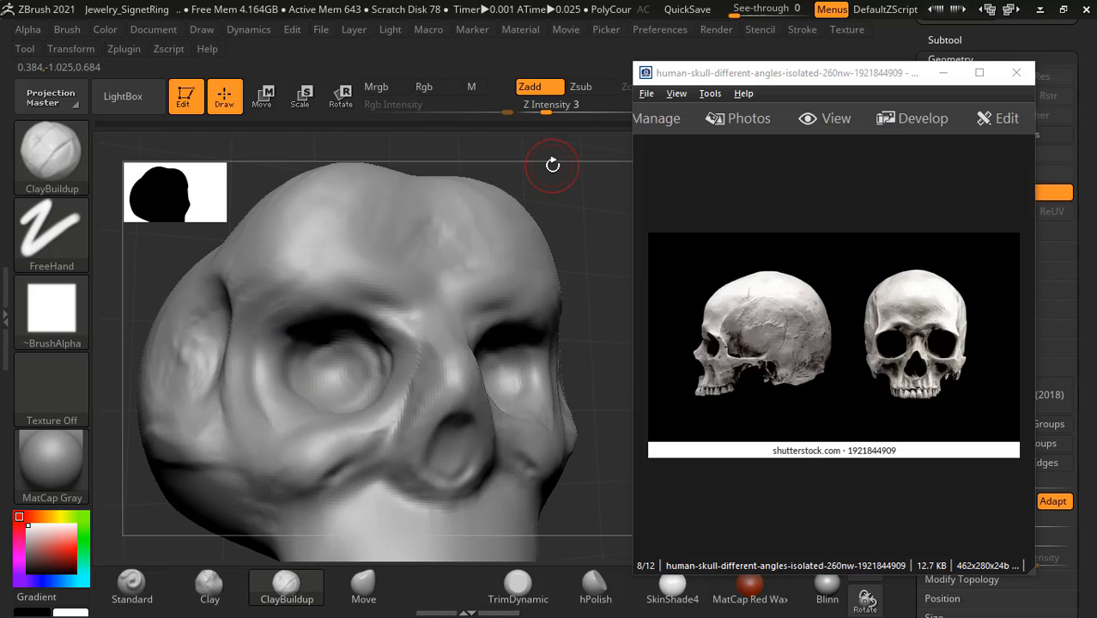
left_click(131, 584)
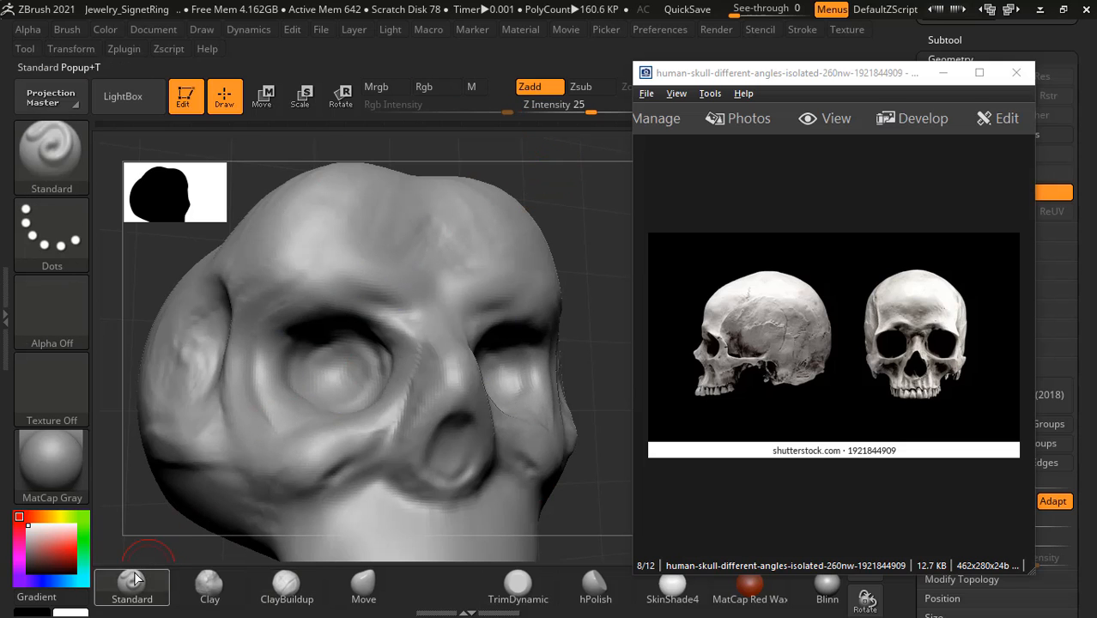
left_click_drag(553, 164, 552, 172, "shift")
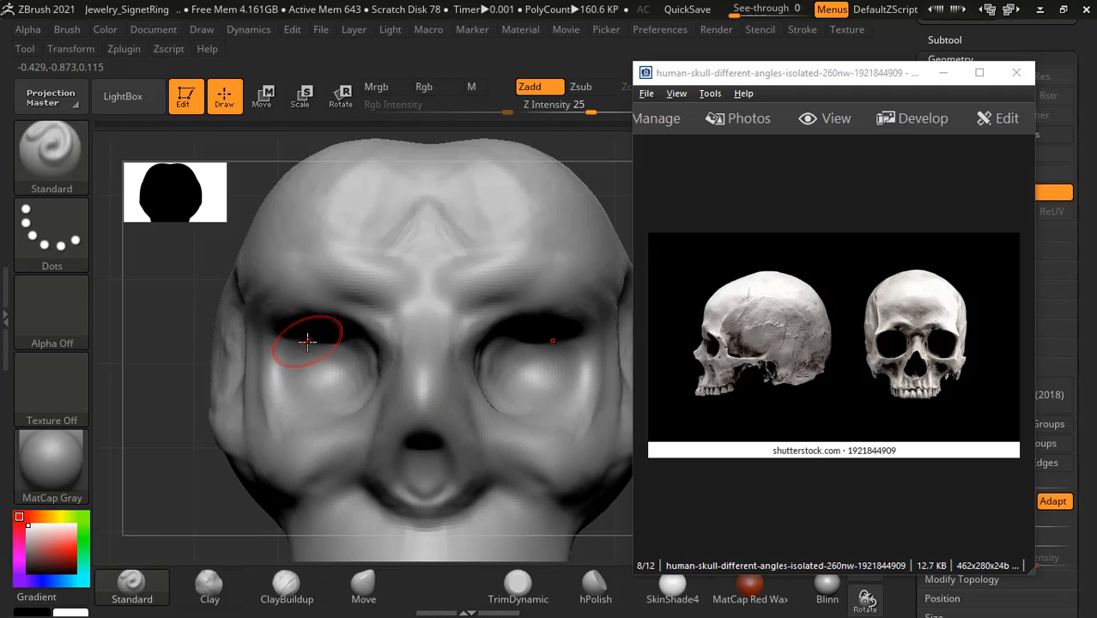
mouse_move(179, 367)
left_mouse_down()
mouse_move(581, 353)
mouse_move(549, 337)
left_mouse_up()
key("shift")
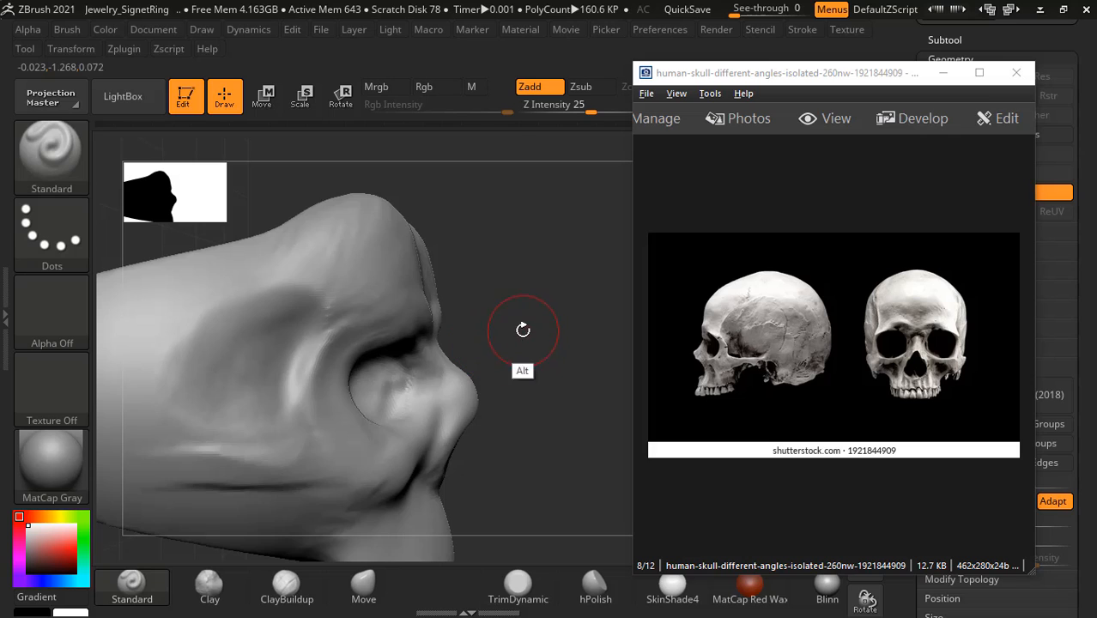
Step: Define the outer rims of the eye sockets and the adjoining temple edges from both sides with the Standard brush
left_click_drag(523, 330, 416, 363)
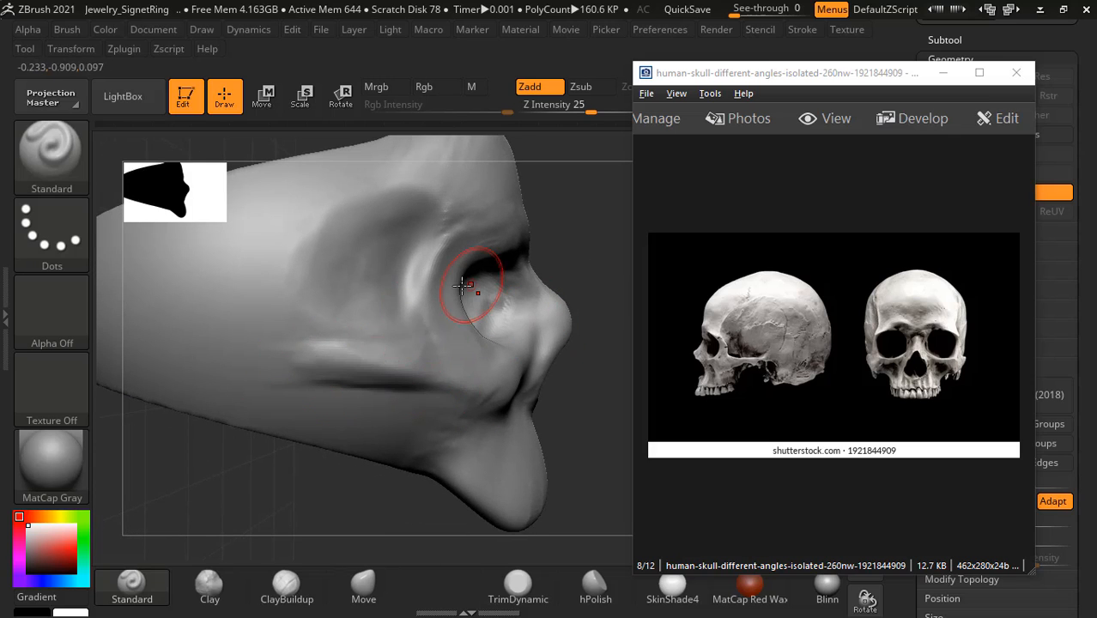
left_click_drag(446, 253, 468, 347)
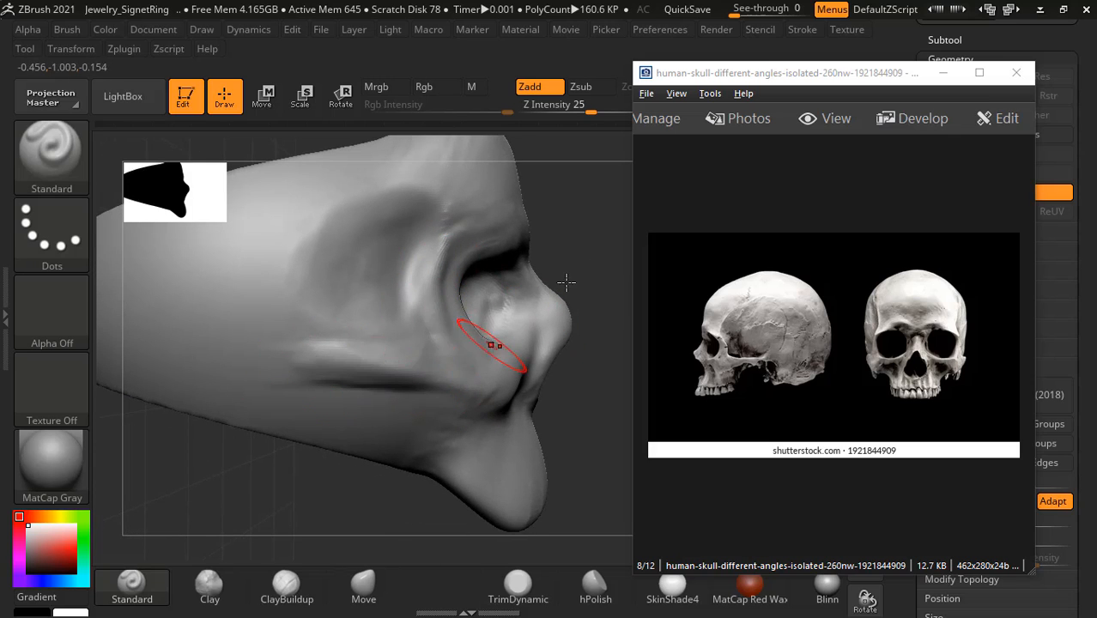
mouse_move(568, 282)
left_mouse_down()
mouse_move(610, 224)
mouse_move(558, 241)
left_mouse_up()
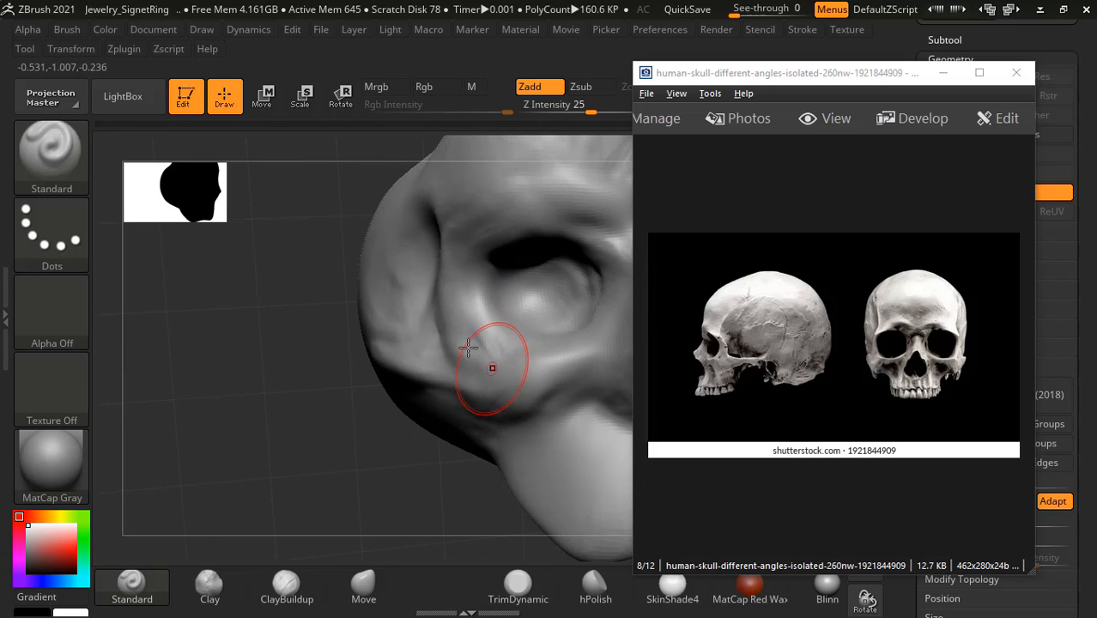
mouse_move(362, 429)
left_mouse_down()
mouse_move(343, 460)
mouse_move(575, 378)
mouse_move(348, 391)
left_mouse_up()
key("f")
mouse_move(536, 479)
left_mouse_down()
mouse_move(574, 449)
mouse_move(541, 473)
mouse_move(532, 443)
left_mouse_up()
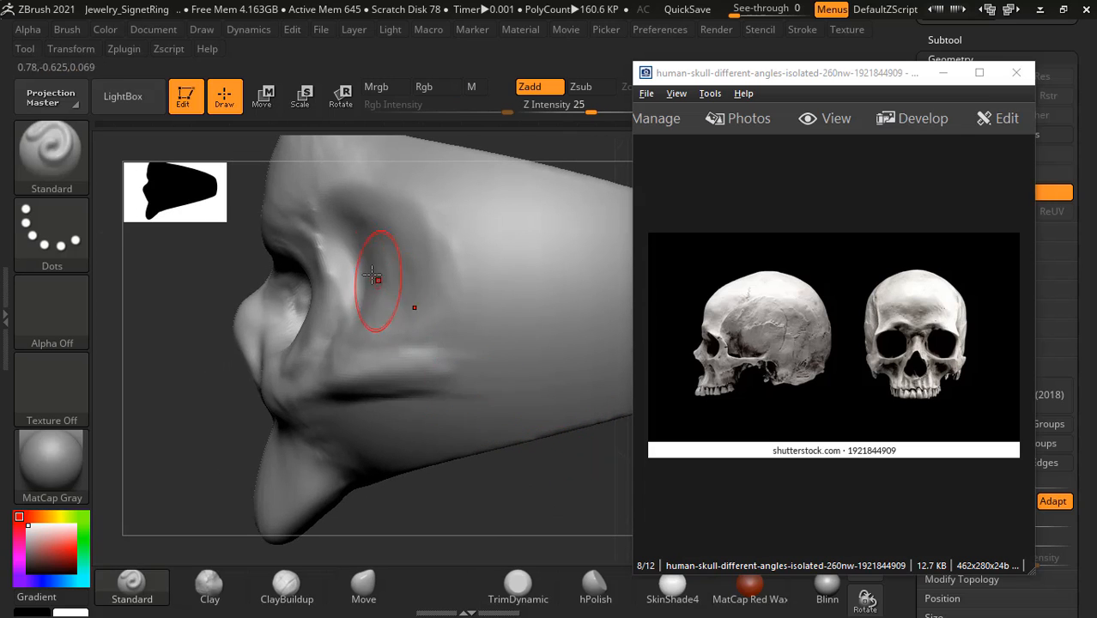
mouse_move(318, 260)
left_mouse_down()
mouse_move(313, 342)
mouse_move(311, 332)
left_mouse_up()
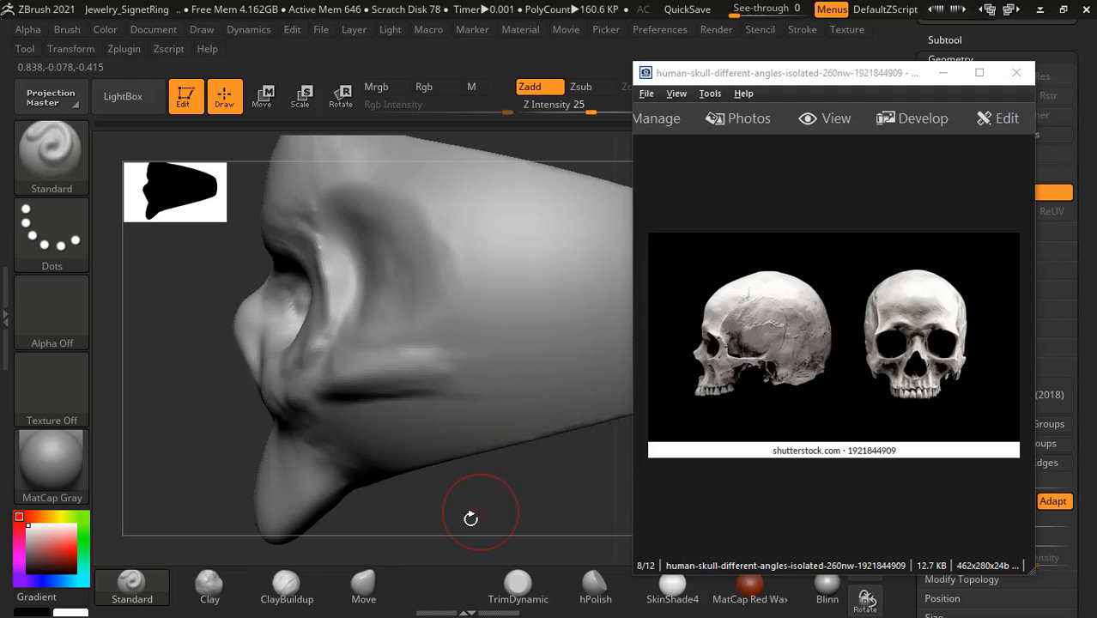
Step: Carve deep hollows under the cheekbones, where they meet the upper jaw, with the Standard brush
mouse_move(470, 518)
left_mouse_down()
mouse_move(480, 456)
mouse_move(510, 458)
mouse_move(456, 443)
mouse_move(559, 426)
left_mouse_up()
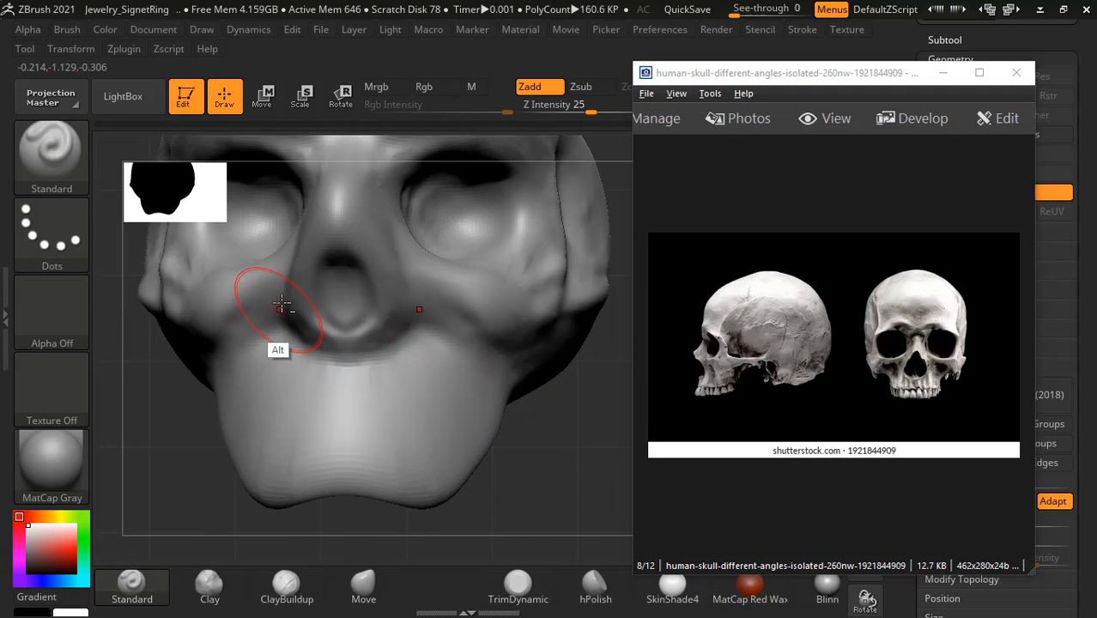
mouse_move(534, 422)
left_mouse_down()
mouse_move(431, 385)
mouse_move(442, 345)
mouse_move(487, 345)
mouse_move(381, 361)
left_mouse_up()
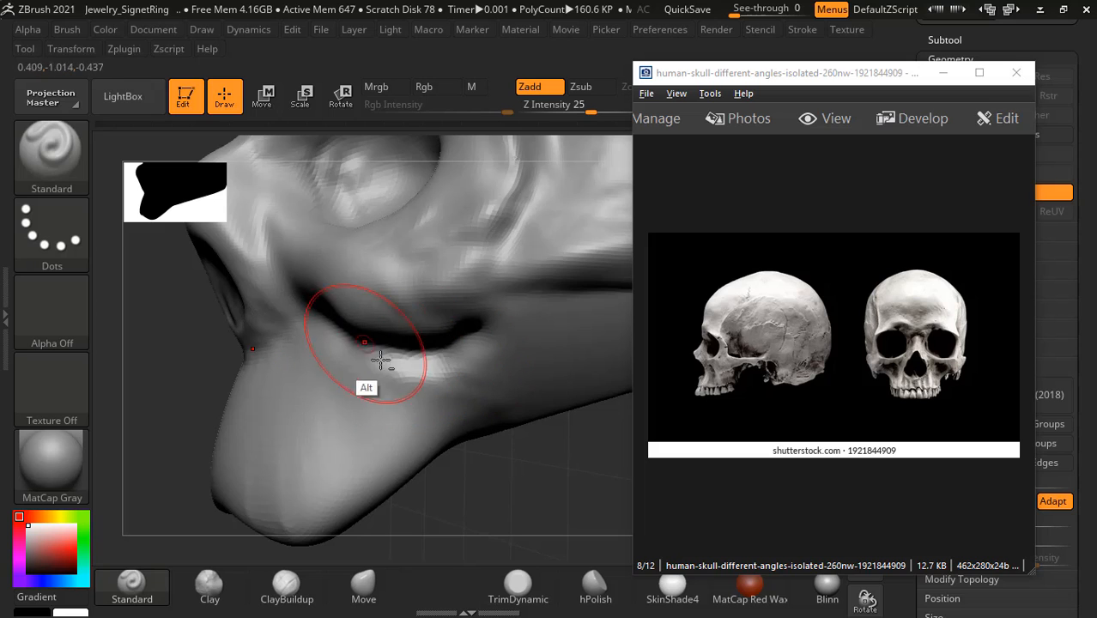
mouse_move(561, 461)
left_mouse_down()
mouse_move(576, 468)
mouse_move(481, 493)
left_mouse_up()
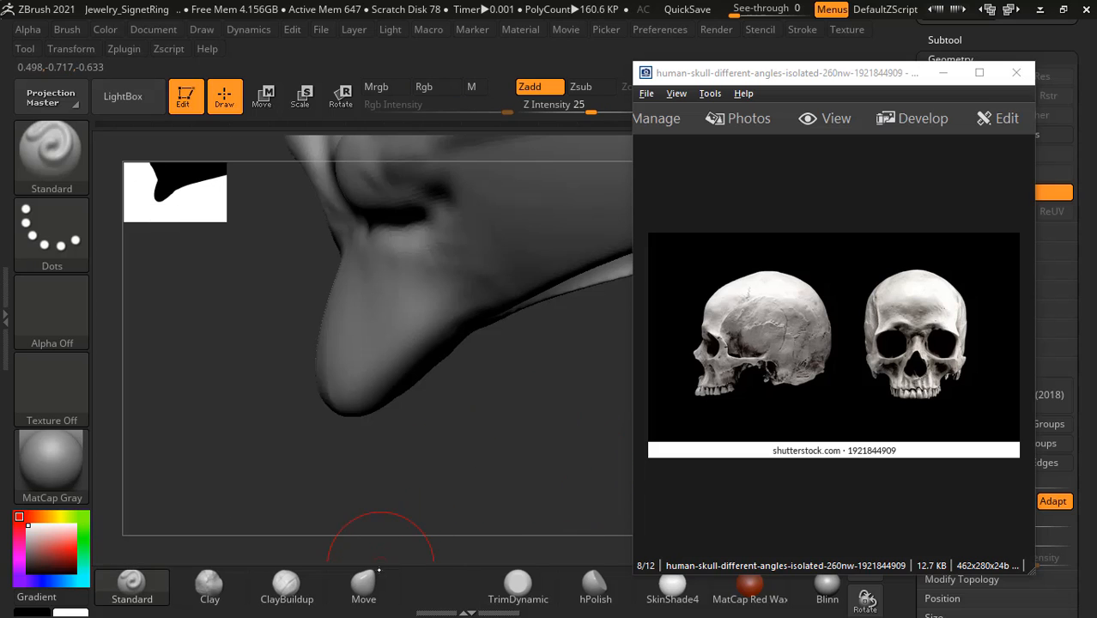
Step: Reshape the jaw's side profile and flatten its bottom edge with the Move brush, and smooth the area around the nose
left_click(363, 585)
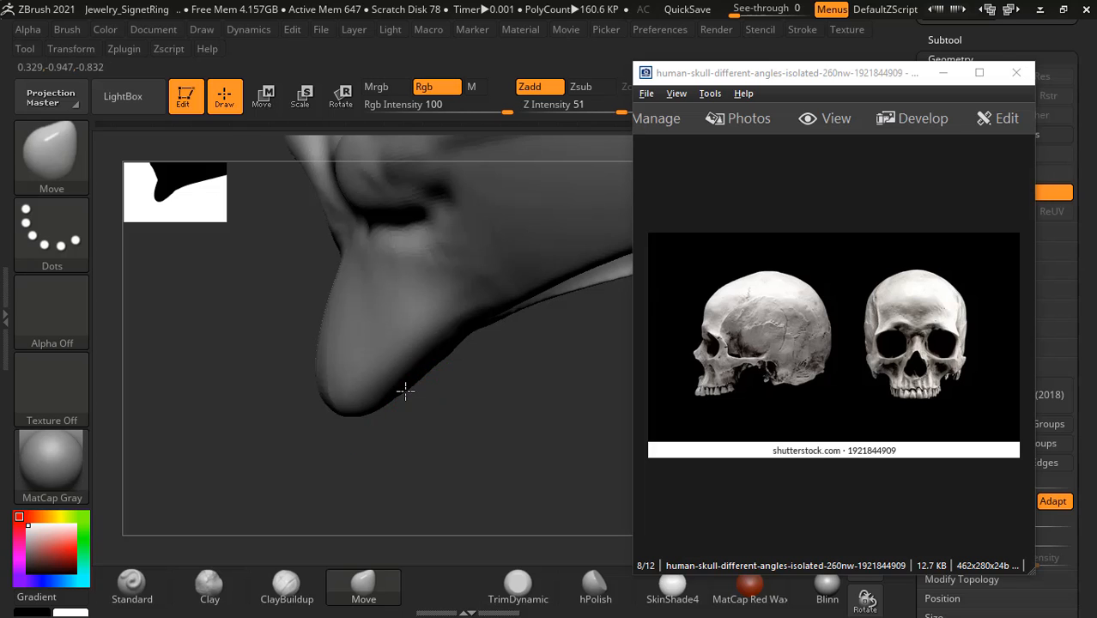
left_click_drag(364, 388, 344, 400)
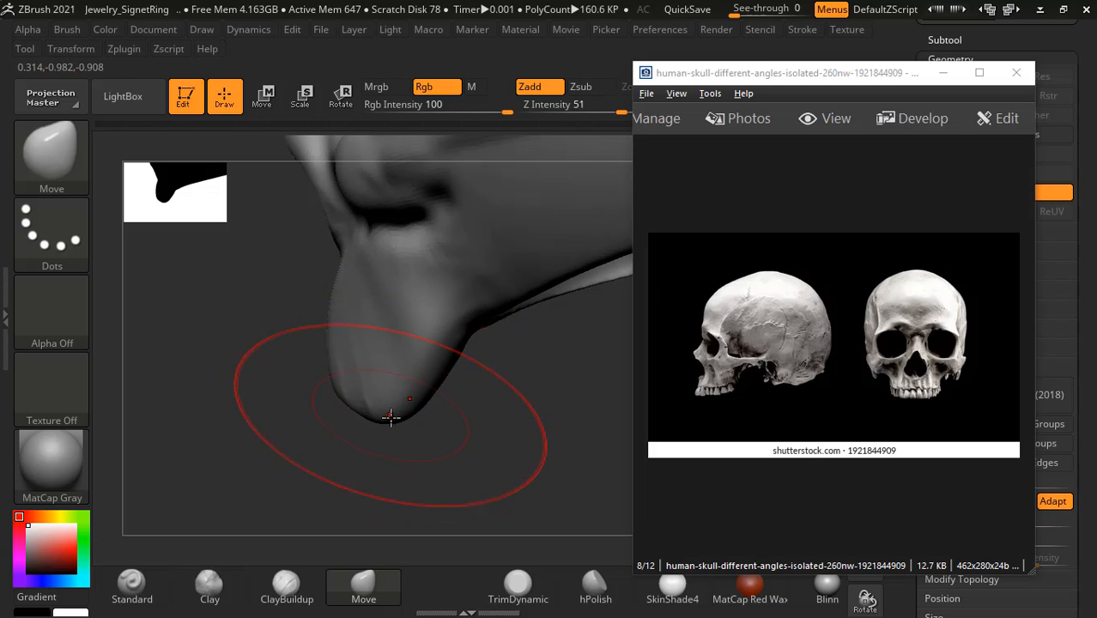
mouse_move(478, 434)
left_mouse_down()
mouse_move(563, 417)
mouse_move(509, 420)
mouse_move(453, 404)
left_mouse_up()
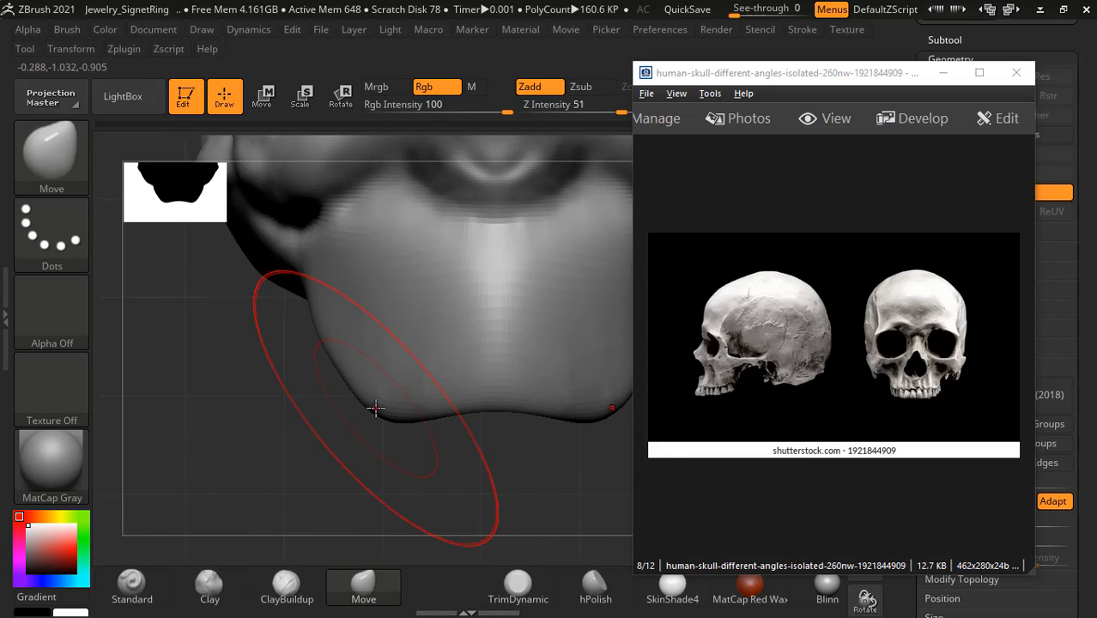
mouse_move(301, 284)
left_mouse_down()
mouse_move(309, 384)
mouse_move(264, 357)
mouse_move(453, 404)
left_mouse_up()
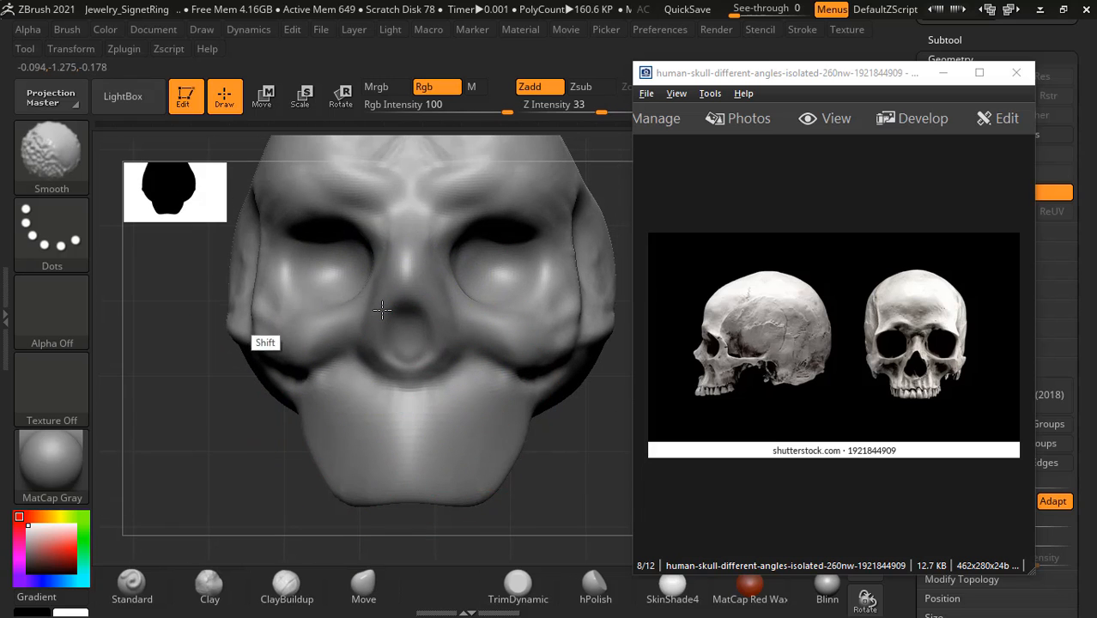
left_click_drag(383, 310, 404, 318, "shift")
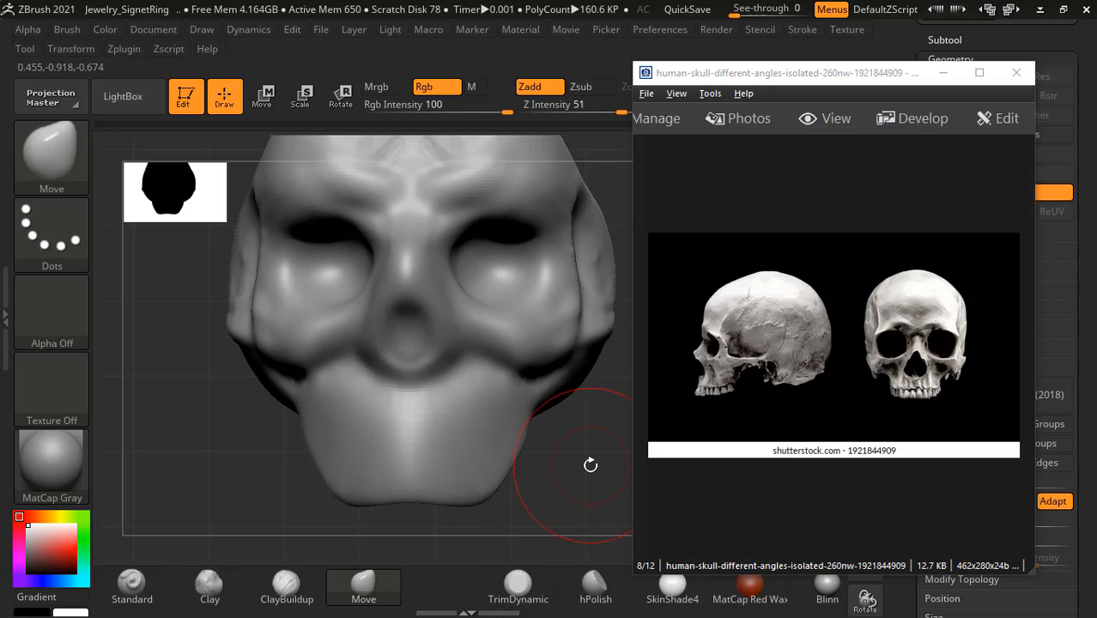
left_click_drag(591, 465, 505, 436)
Step: Carve a horizontal mouth line and vertical upper tooth grooves across the jaw with the Standard brush, keeping the reference photo clear of the model
left_click(150, 589)
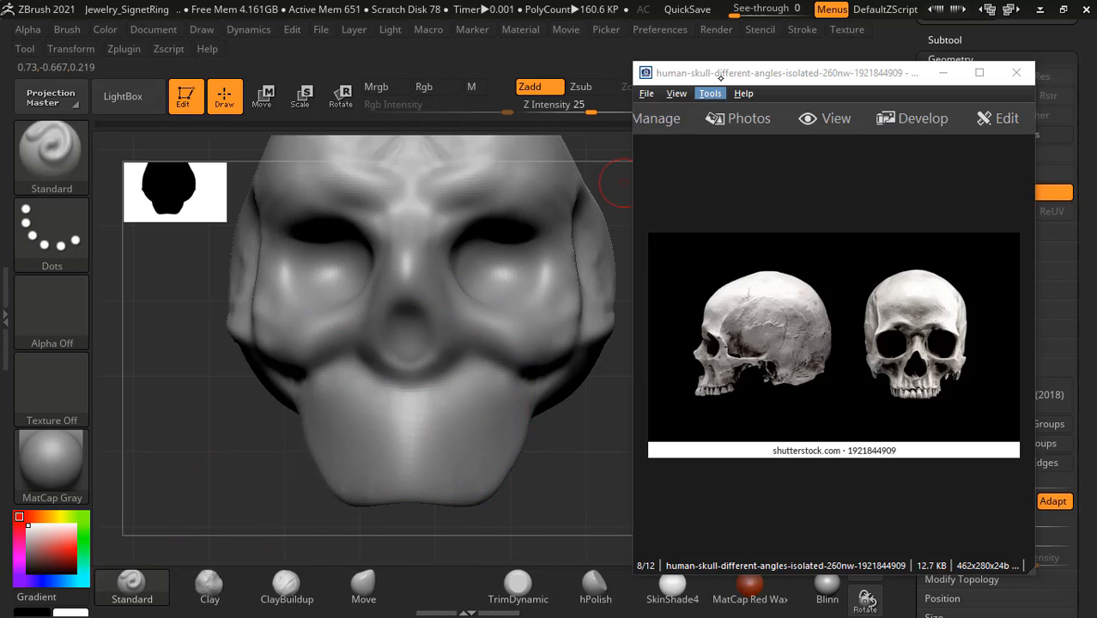
left_click_drag(720, 77, 876, 115)
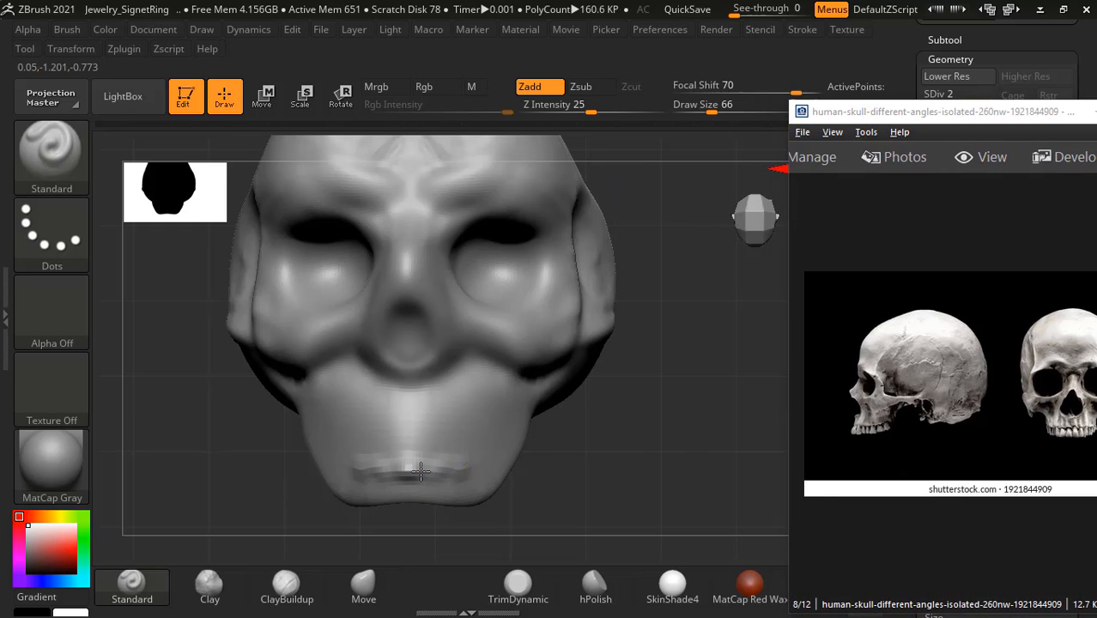
mouse_move(440, 441)
left_mouse_down()
mouse_move(411, 404)
mouse_move(399, 422)
mouse_move(399, 394)
mouse_move(372, 469)
mouse_move(379, 417)
left_mouse_up()
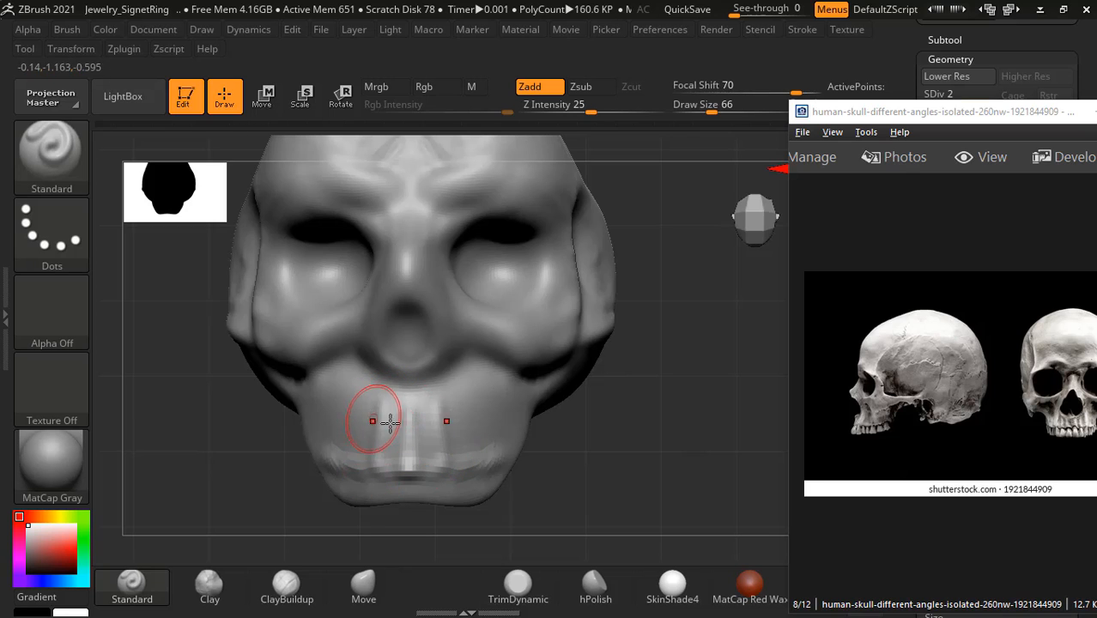
mouse_move(566, 454)
left_mouse_down()
mouse_move(461, 413)
mouse_move(460, 390)
mouse_move(451, 497)
mouse_move(468, 392)
mouse_move(486, 455)
left_mouse_up()
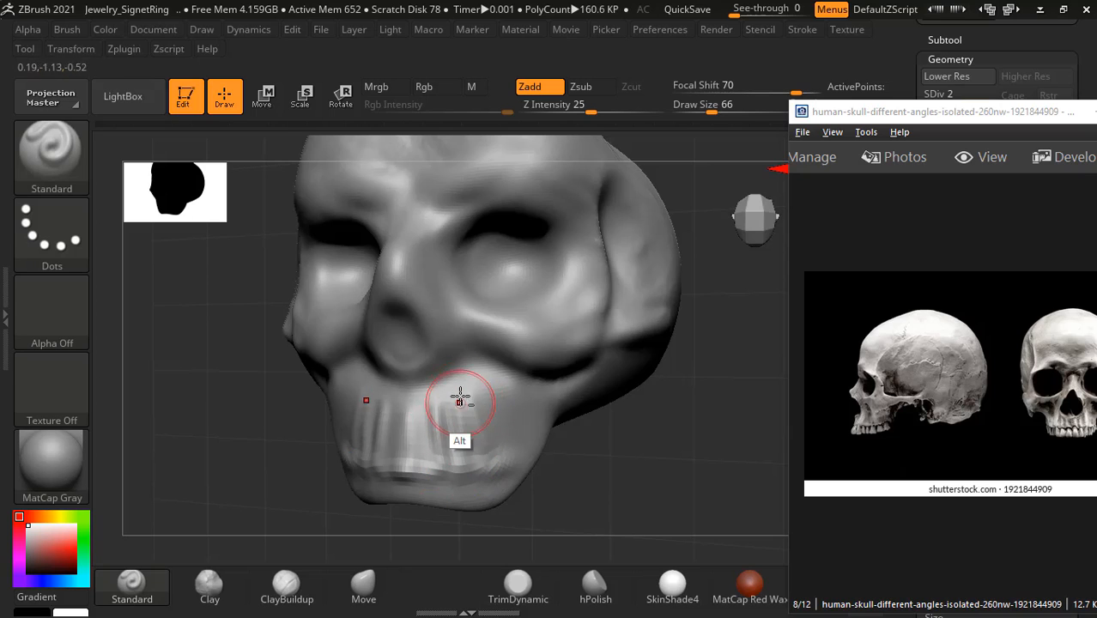
left_click_drag(460, 394, 472, 441, "alt")
mouse_move(483, 385)
left_mouse_down()
mouse_move(482, 426)
mouse_move(502, 392)
mouse_move(492, 374)
mouse_move(488, 385)
mouse_move(568, 461)
mouse_move(587, 435)
mouse_move(471, 473)
left_mouse_up()
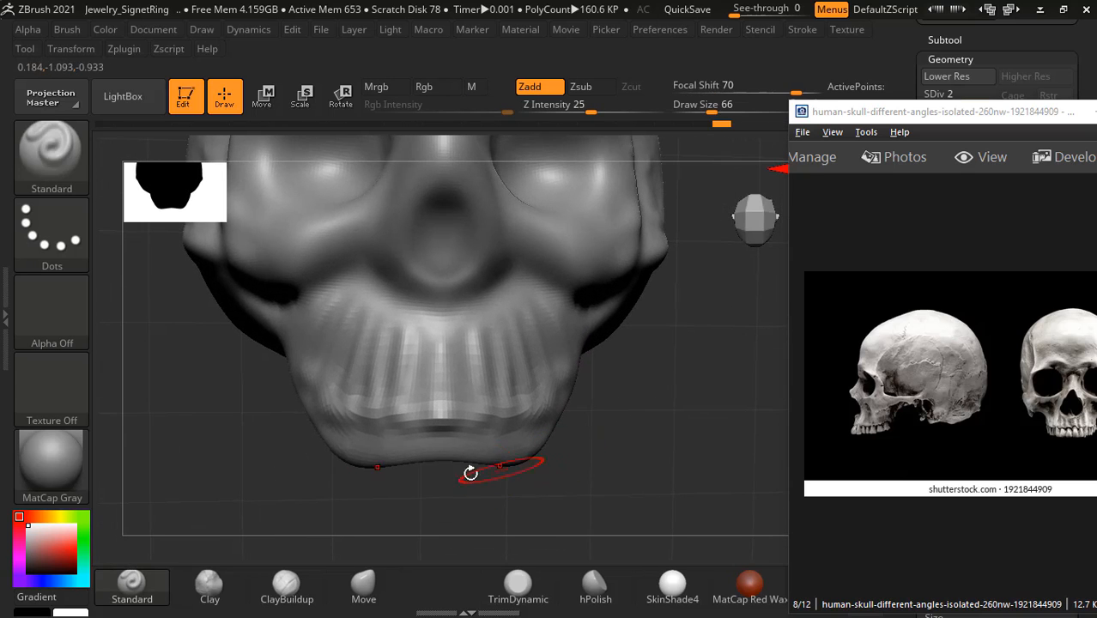
Step: Sculpt the lower tooth ridges along the jaw's bottom edge and deepen the top of the nasal opening
left_click(402, 444)
left_click_drag(539, 477, 485, 473)
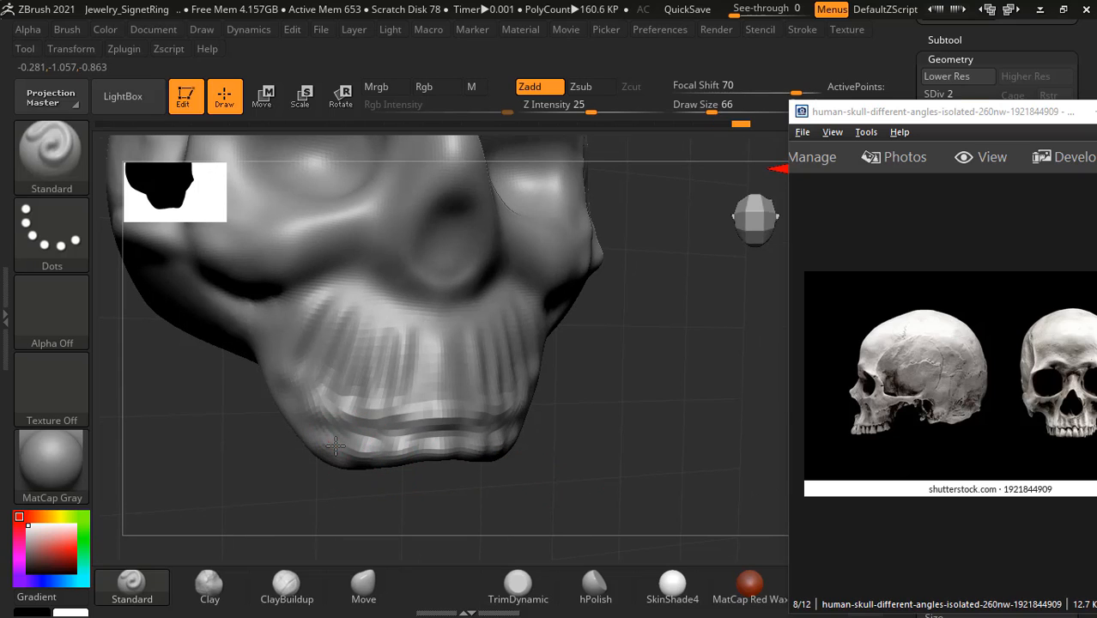
left_click_drag(307, 437, 681, 350)
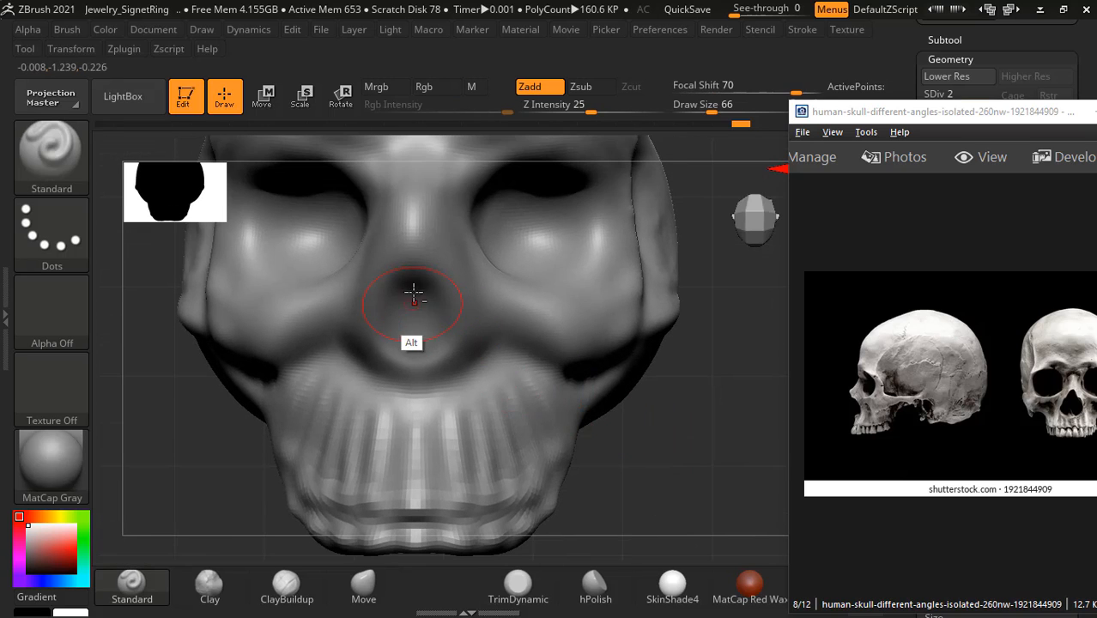
left_click_drag(414, 291, 399, 302, "alt")
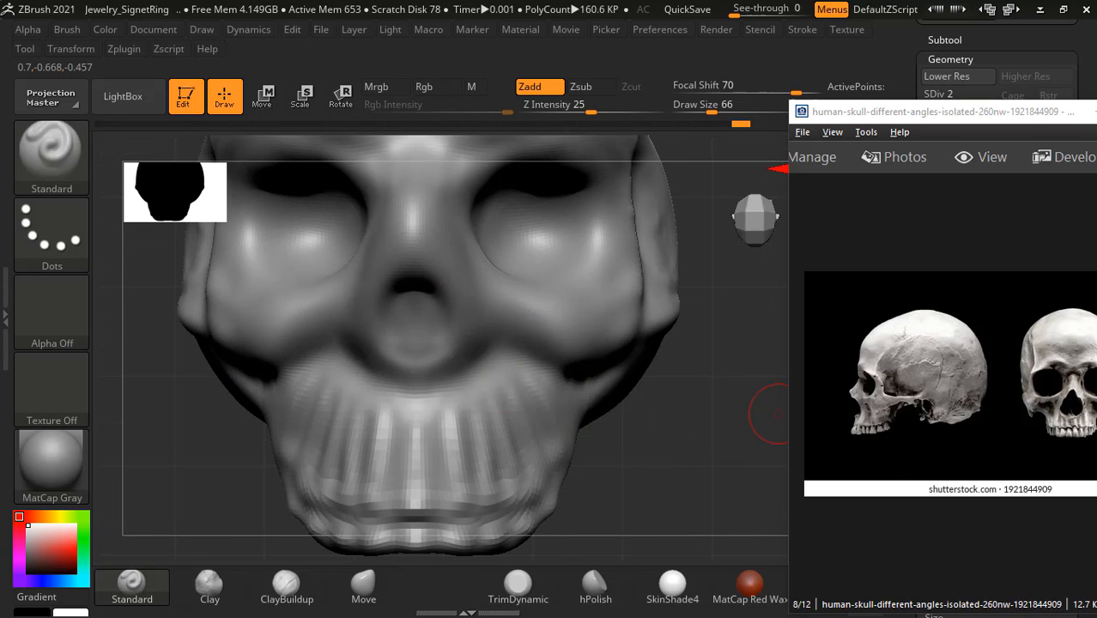
Step: Browse the skull reference images and examine an enlarged side view of the face and teeth
scroll(956, 313, "down", 1)
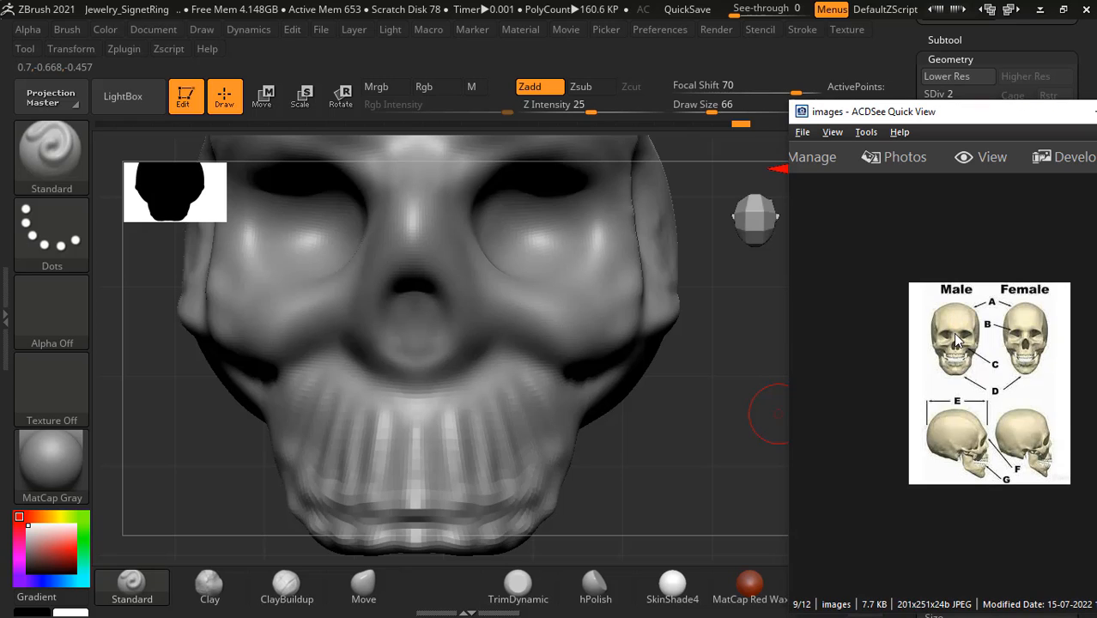
scroll(957, 339, "down", 2)
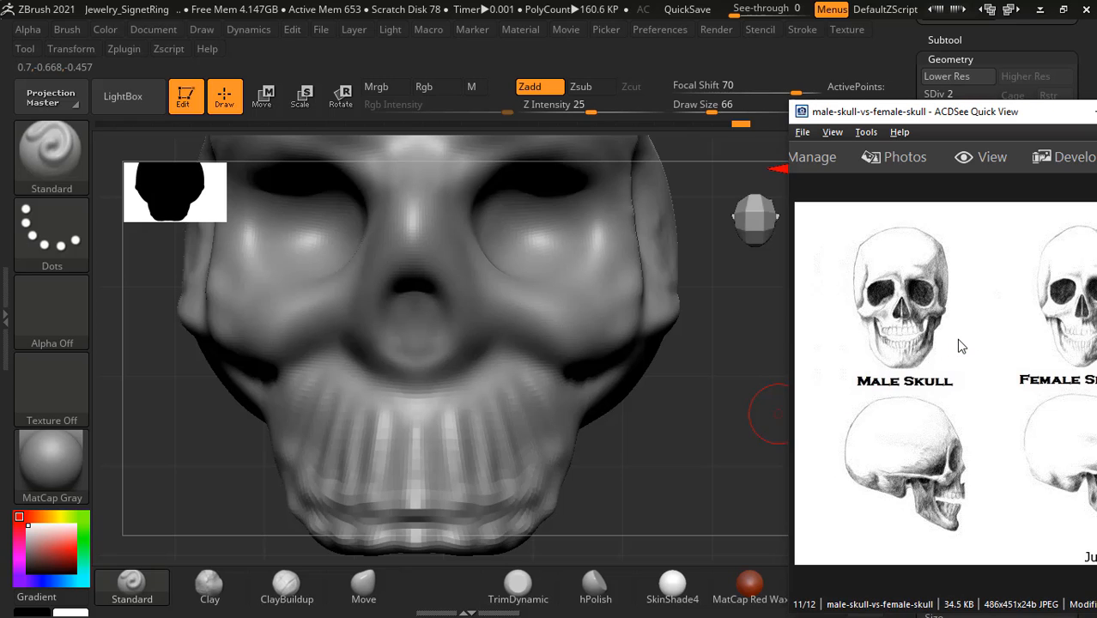
scroll(958, 339, "down", 1)
scroll(959, 346, "up", 5)
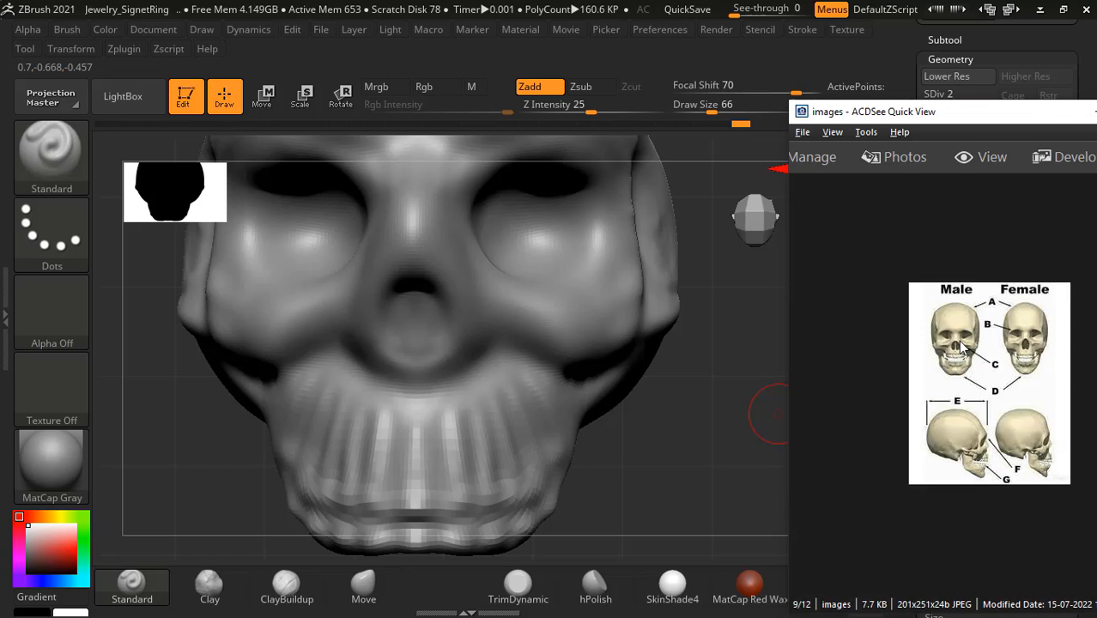
scroll(962, 347, "up", 2)
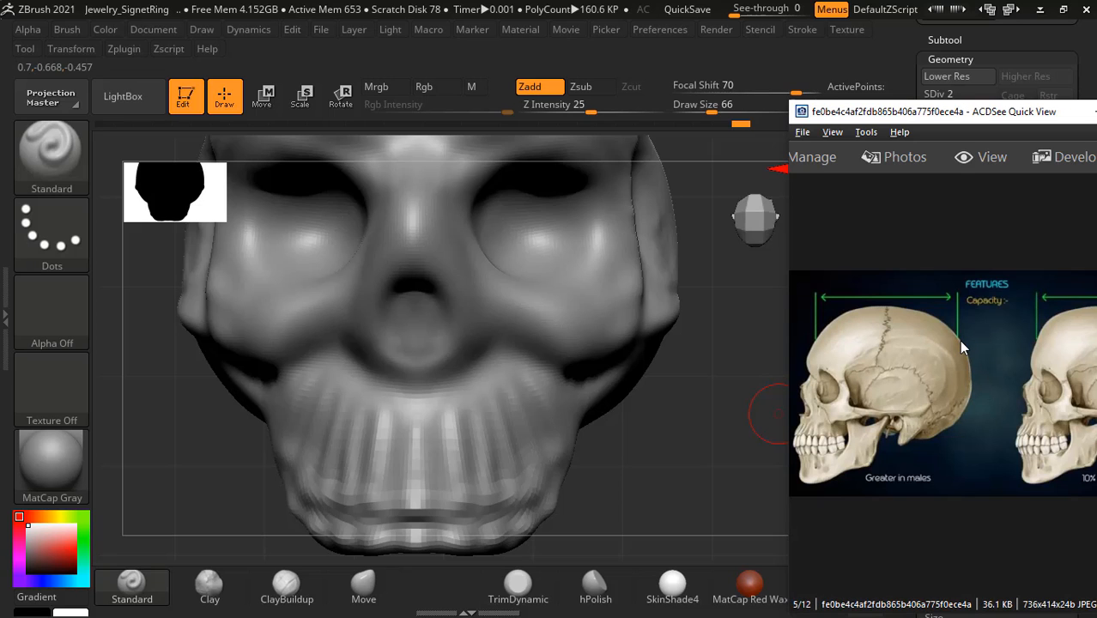
scroll(958, 361, "up", 3, "ctrl")
left_click_drag(960, 414, 806, 387)
left_click_drag(926, 412, 852, 448)
left_click(684, 466)
key("shift")
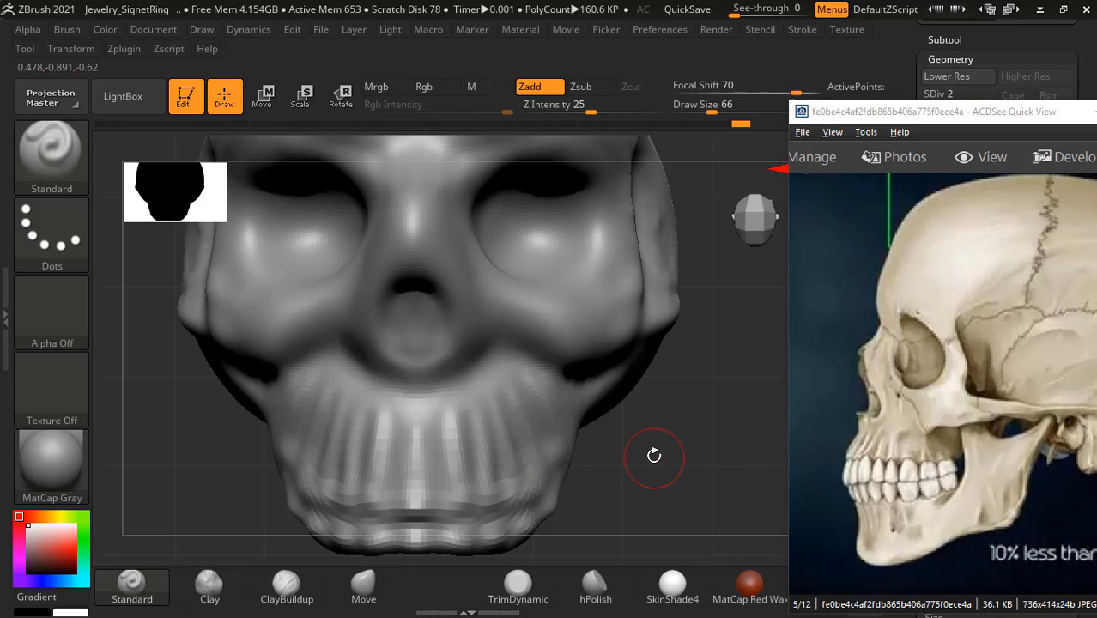
Step: Carve the sides of the nose bridge and the inner edges of the eye sockets, smoothing the transitions
left_click_drag(655, 455, 541, 417)
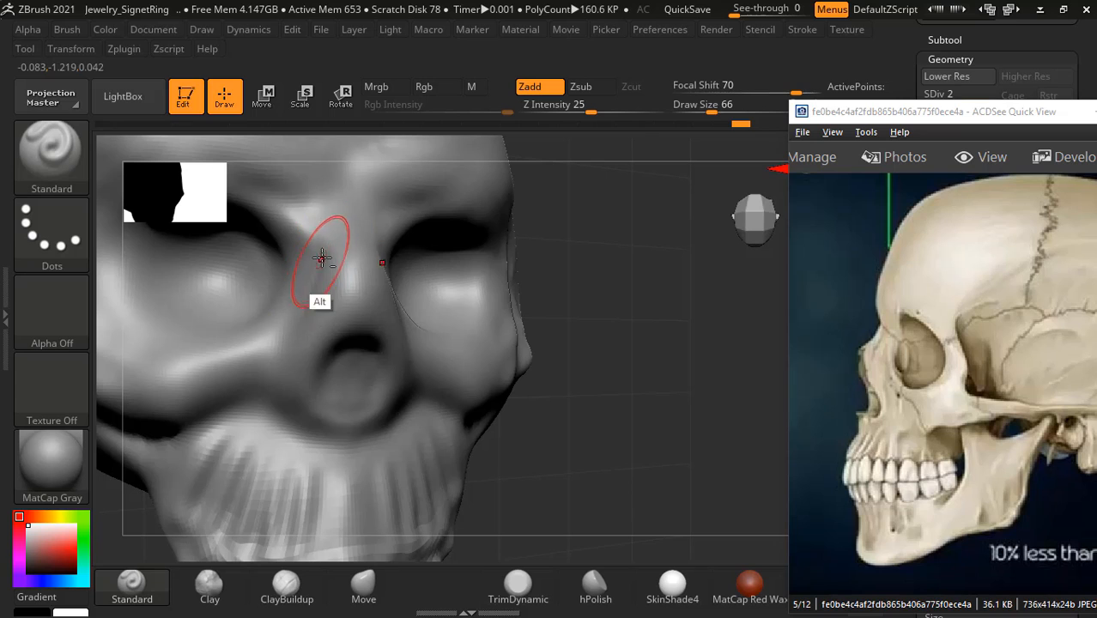
mouse_move(304, 338)
left_mouse_down("alt")
mouse_move(326, 255)
mouse_move(306, 259)
mouse_move(320, 224)
mouse_move(314, 259)
left_mouse_up("alt")
mouse_move(300, 316)
left_mouse_down("shift")
mouse_move(311, 264)
mouse_move(305, 300)
left_mouse_up("shift")
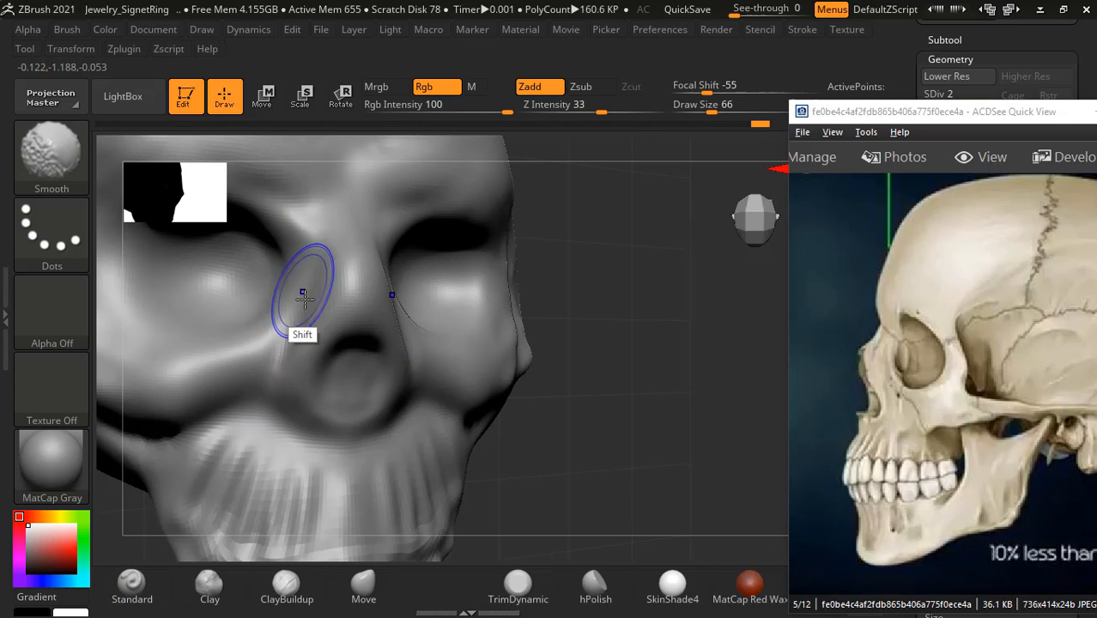
left_click_drag(612, 437, 615, 432)
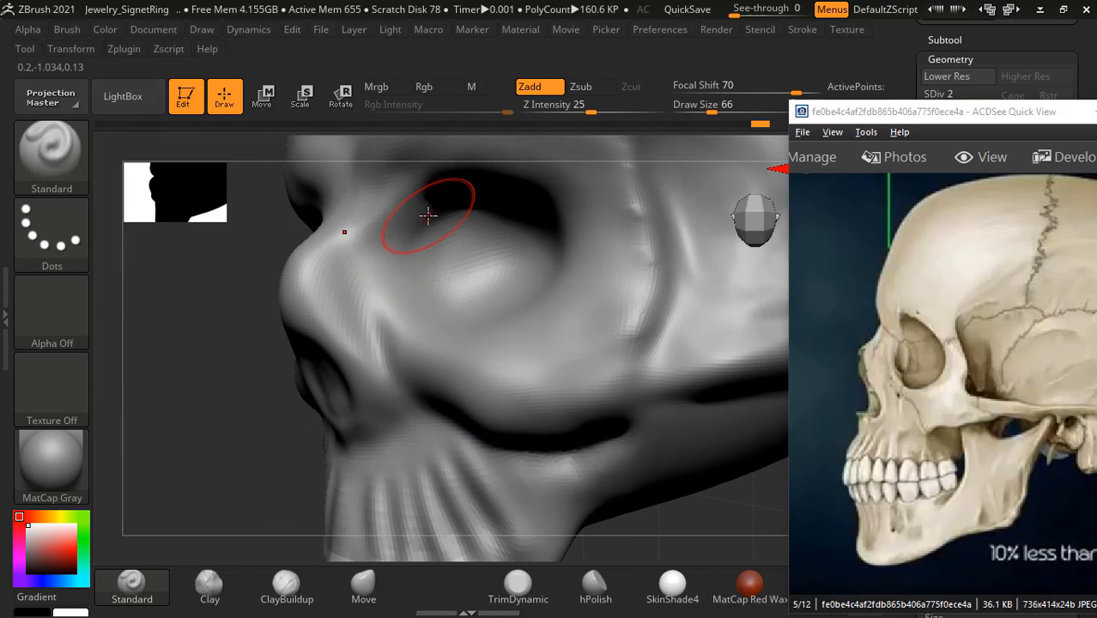
left_click_drag(191, 360, 190, 357, "alt")
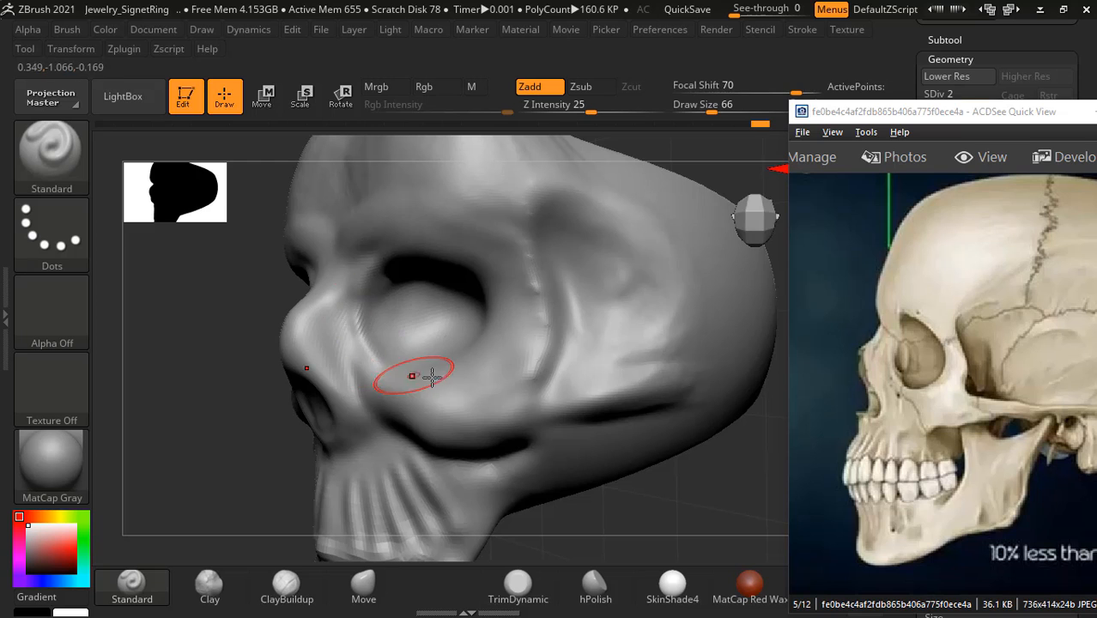
left_click_drag(667, 492, 663, 449)
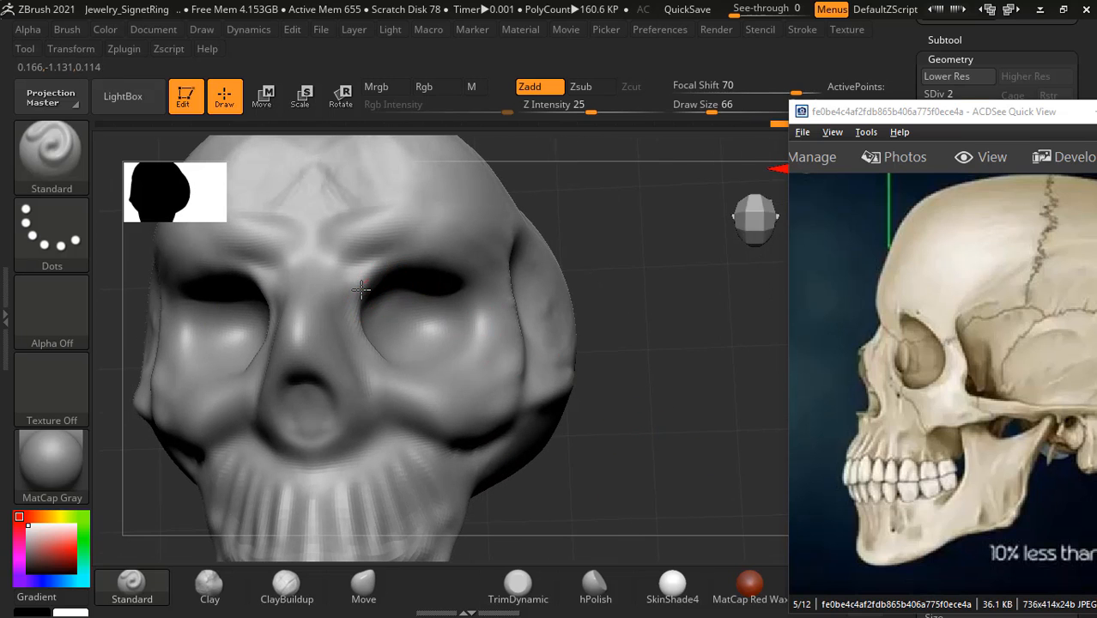
Step: Raise and sharpen the inner, outer and lower rims of the eye sockets with the Standard brush
left_click_drag(360, 291, 383, 271)
left_click_drag(454, 265, 465, 343)
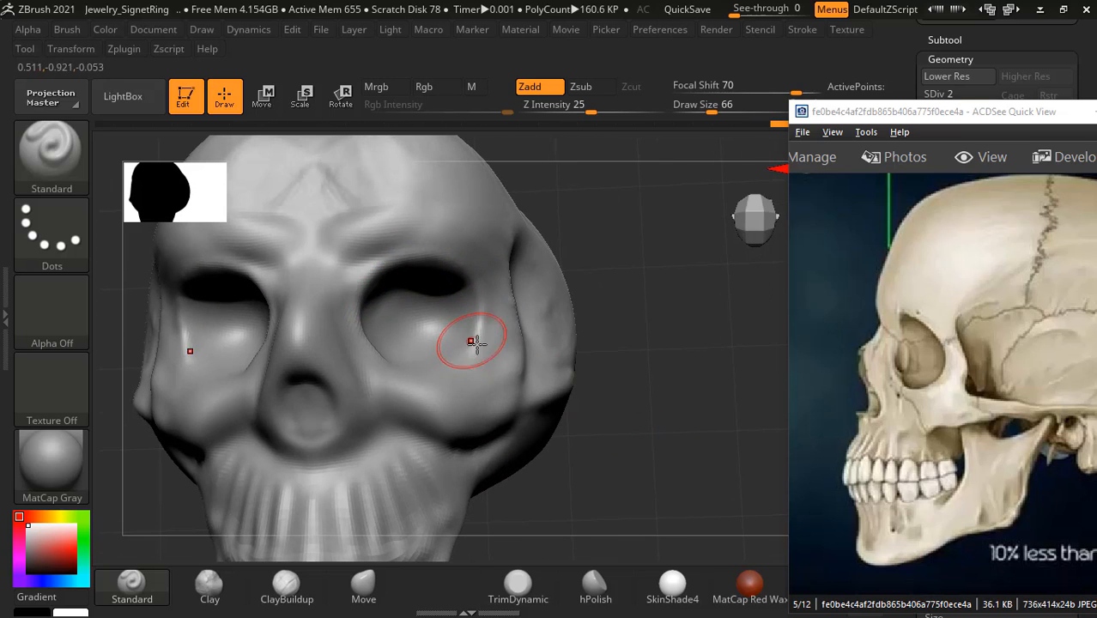
left_click_drag(605, 454, 553, 434)
mouse_move(494, 339)
left_mouse_down()
mouse_move(481, 326)
mouse_move(473, 361)
mouse_move(404, 373)
mouse_move(466, 367)
mouse_move(420, 376)
left_mouse_up()
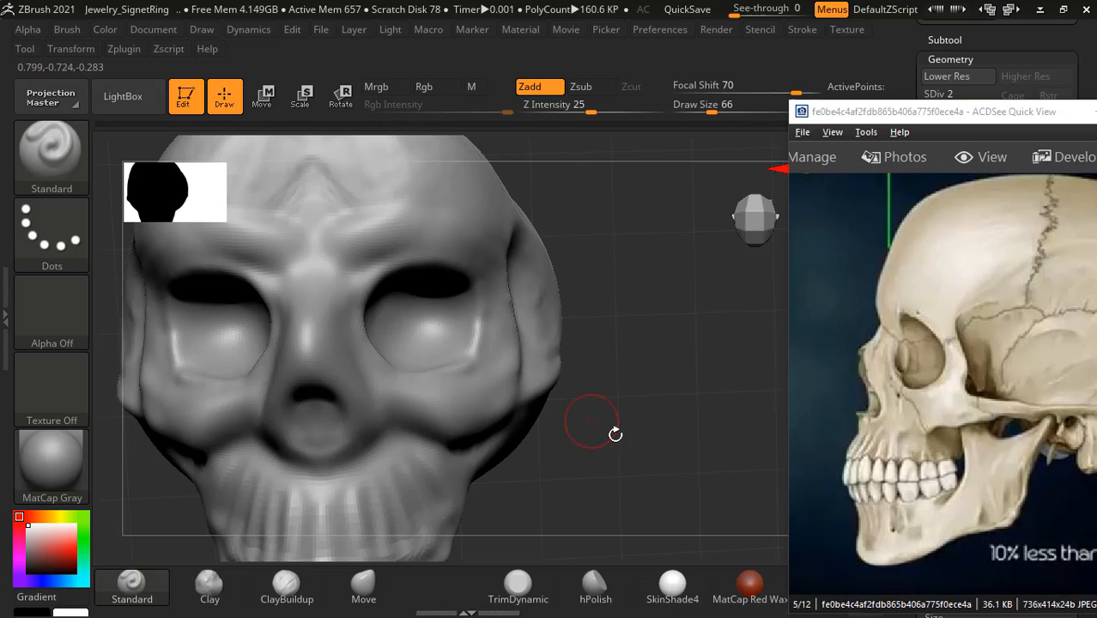
Step: Smooth out the forehead creases and build up the brow ridges with ClayBuildup at Z Intensity 2
left_click_drag(588, 429, 477, 414)
left_click_drag(595, 350, 529, 322, "alt")
left_click_drag(434, 309, 416, 294, "shift")
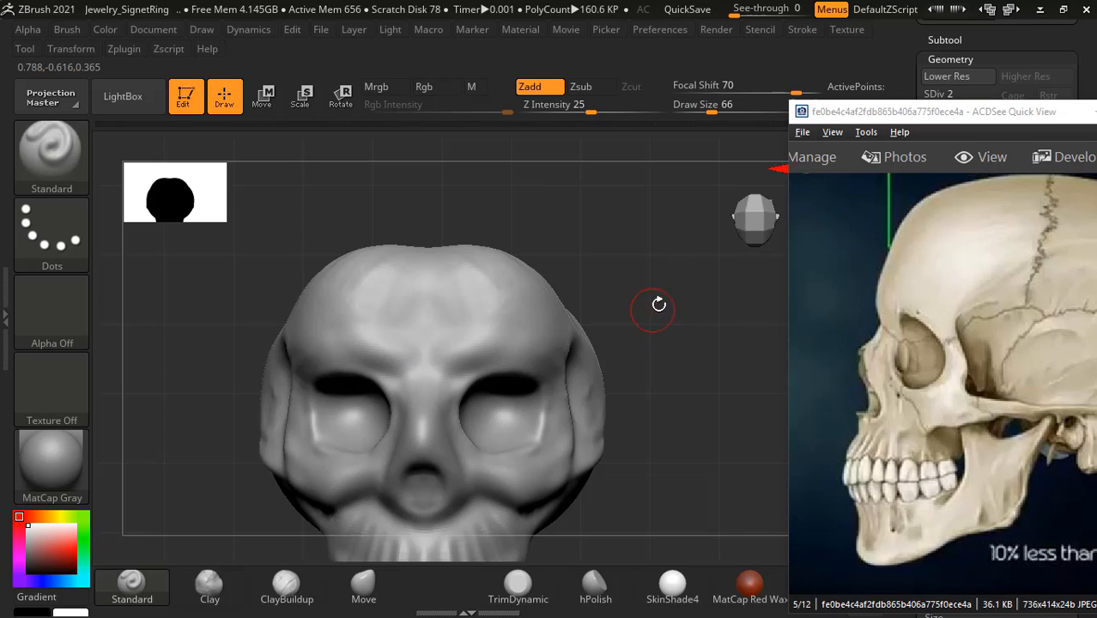
left_click_drag(684, 308, 591, 357)
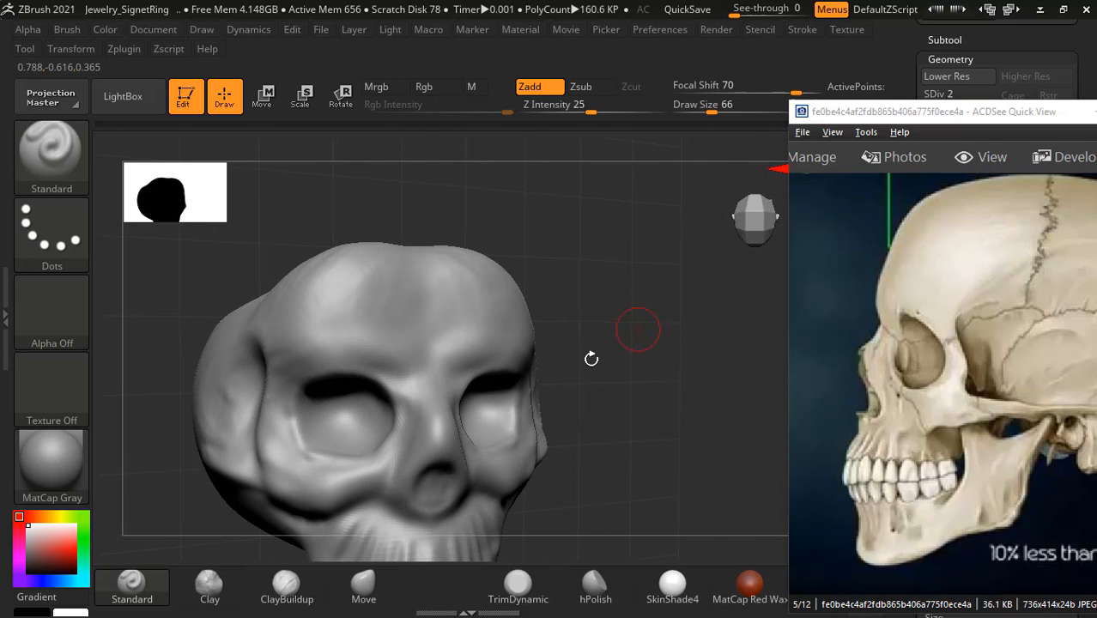
left_click(286, 588)
left_click_drag(651, 306, 429, 373, "shift")
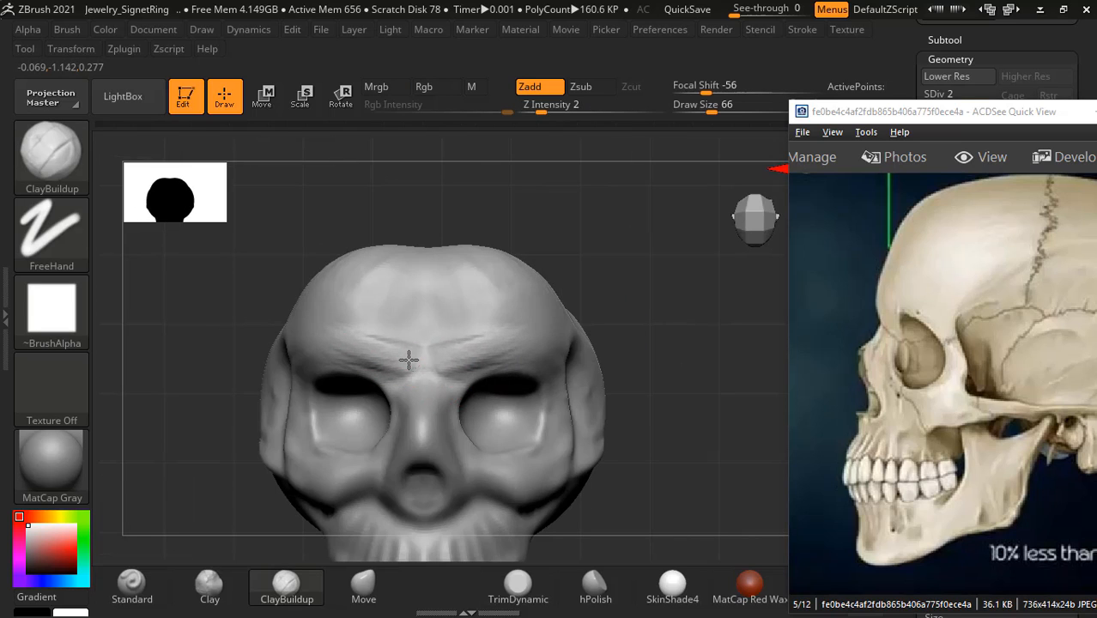
Step: Fill the center of the forehead with ClayBuildup strokes at Draw Size 86 and smooth them into the brow
left_click_drag(632, 331, 345, 364)
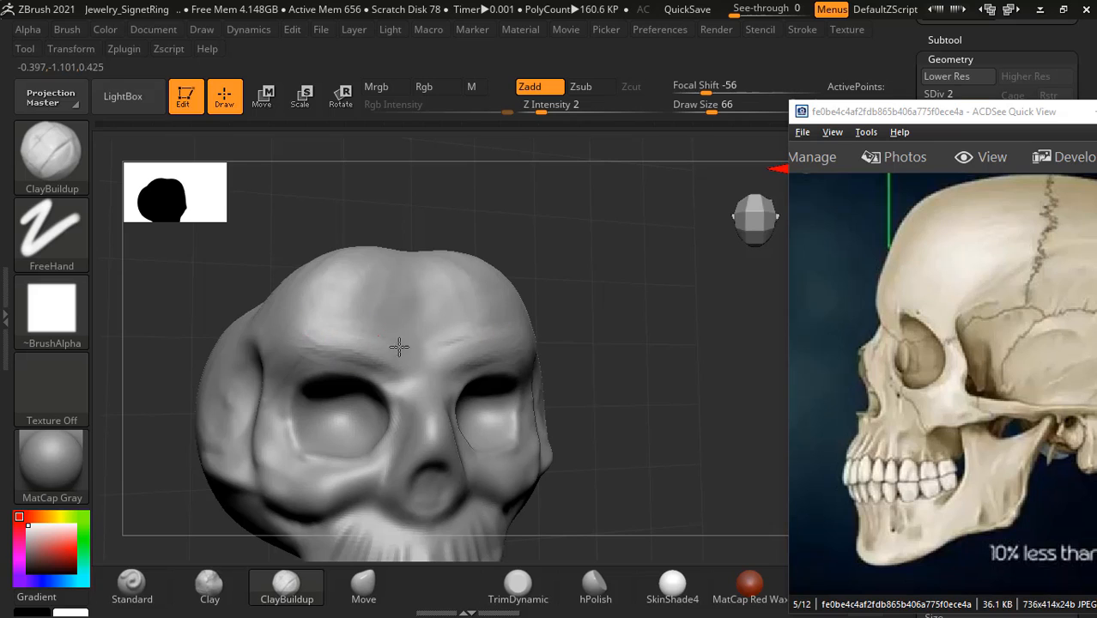
left_click_drag(458, 345, 406, 283)
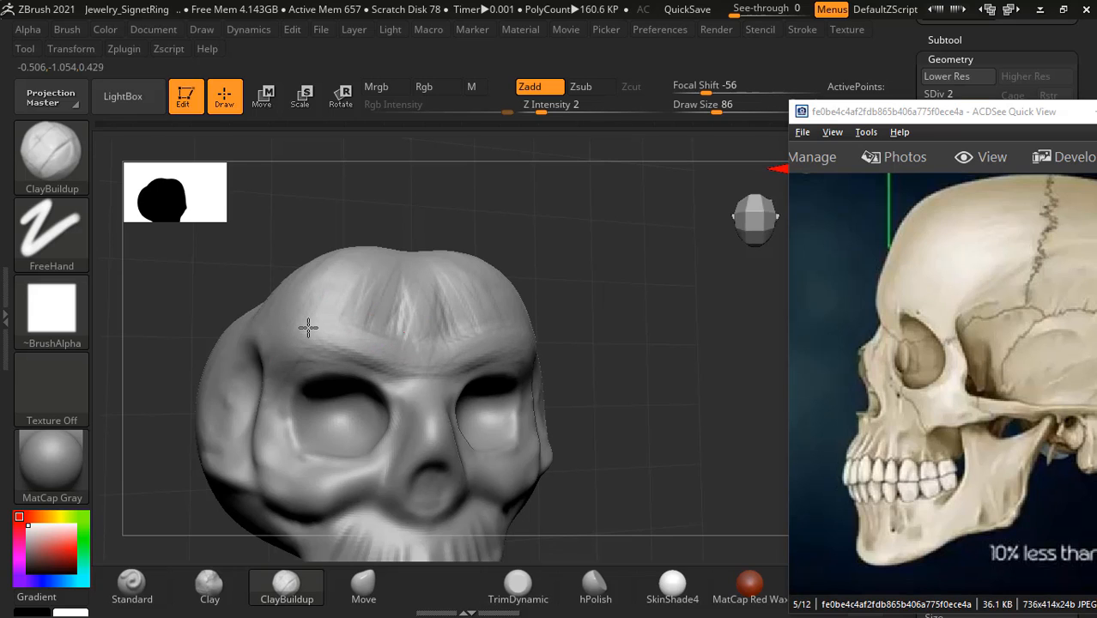
left_click_drag(416, 314, 424, 313, "shift")
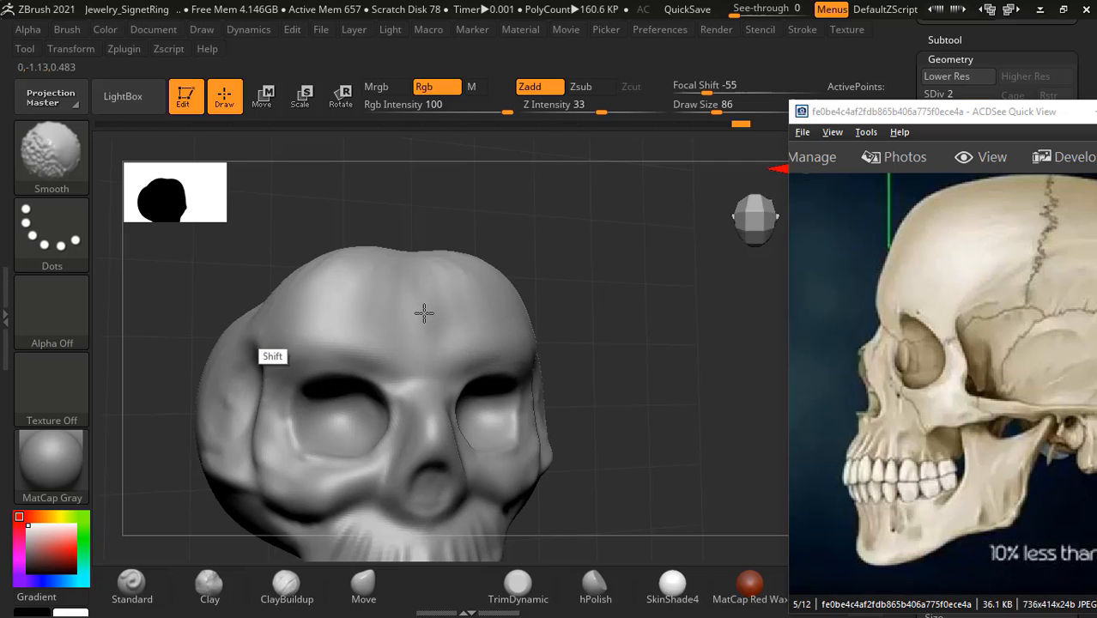
Step: Build up the nose bridge between the eye sockets with ClayBuildup, reducing the Draw Size to 50
mouse_move(632, 290)
left_mouse_down()
mouse_move(657, 319)
mouse_move(671, 412)
mouse_move(657, 318)
mouse_move(563, 353)
left_mouse_up()
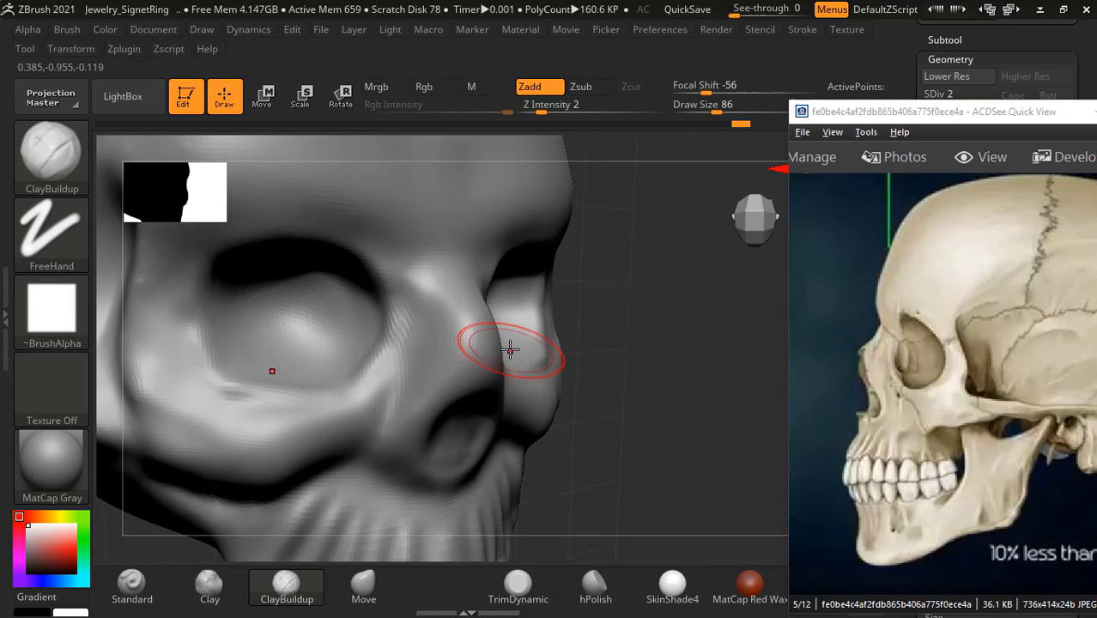
mouse_move(486, 346)
left_mouse_down()
mouse_move(453, 296)
mouse_move(458, 321)
mouse_move(455, 288)
mouse_move(454, 309)
left_mouse_up()
key("s")
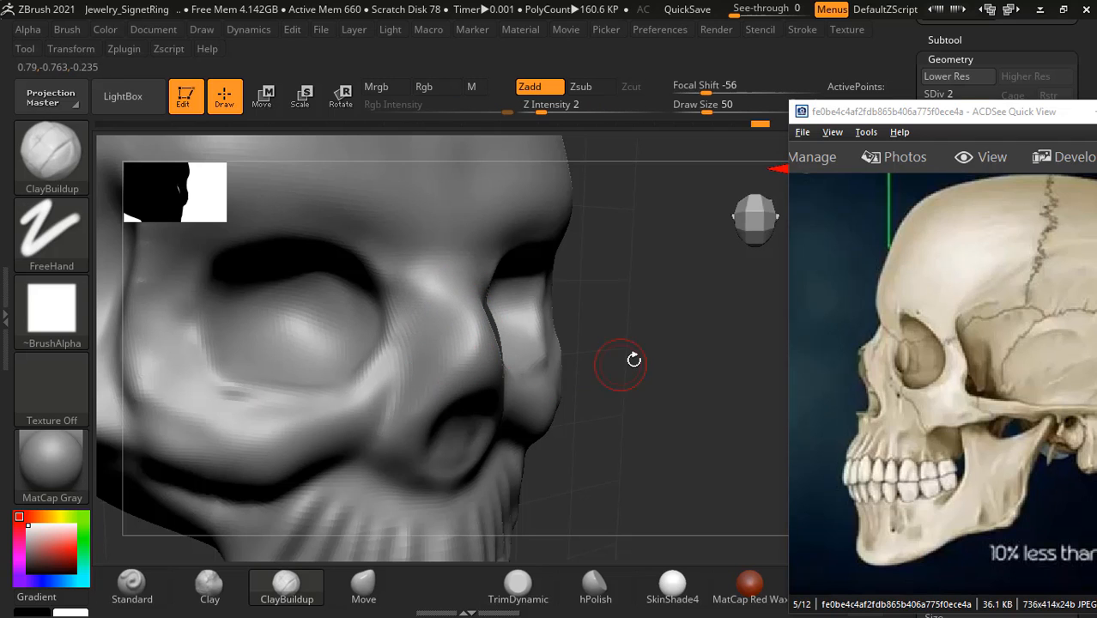
Step: Carve the edges and interior of the nasal opening into a pointed cavity with the Standard brush at Draw Size 34
left_click_drag(632, 360, 516, 378)
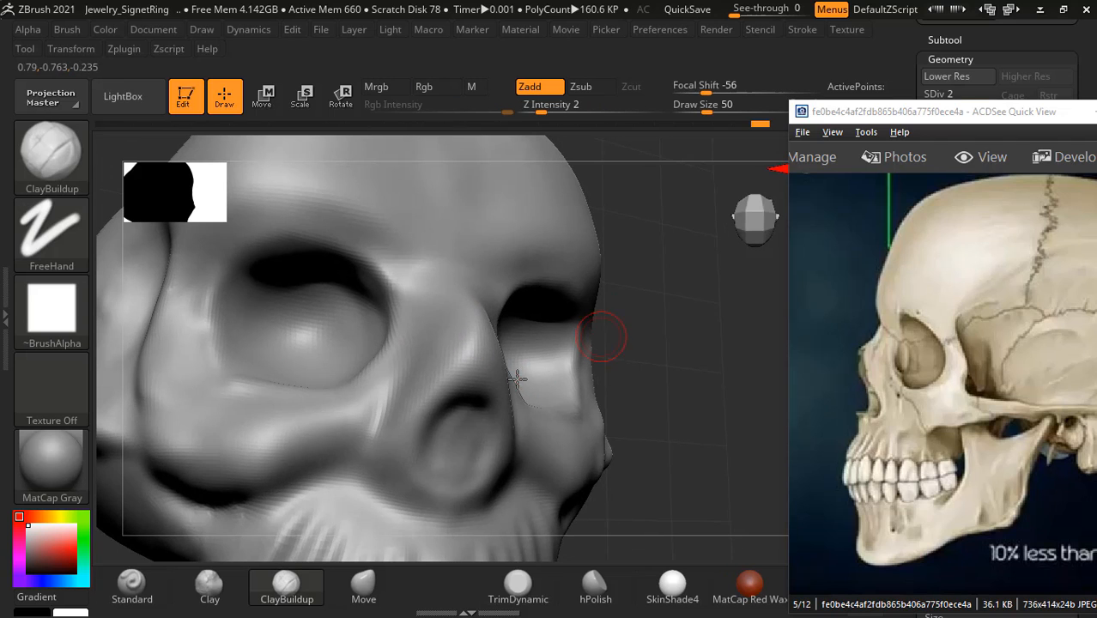
left_click(132, 584)
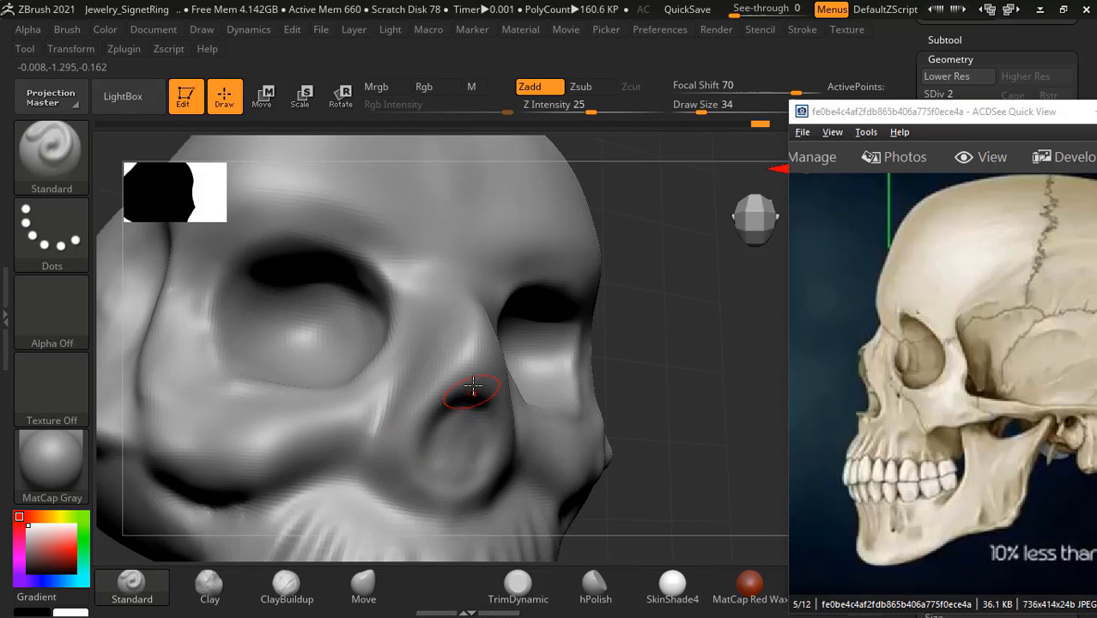
mouse_move(475, 370)
left_mouse_down("alt")
mouse_move(436, 414)
mouse_move(448, 409)
mouse_move(472, 445)
mouse_move(451, 436)
mouse_move(479, 378)
left_mouse_up("alt")
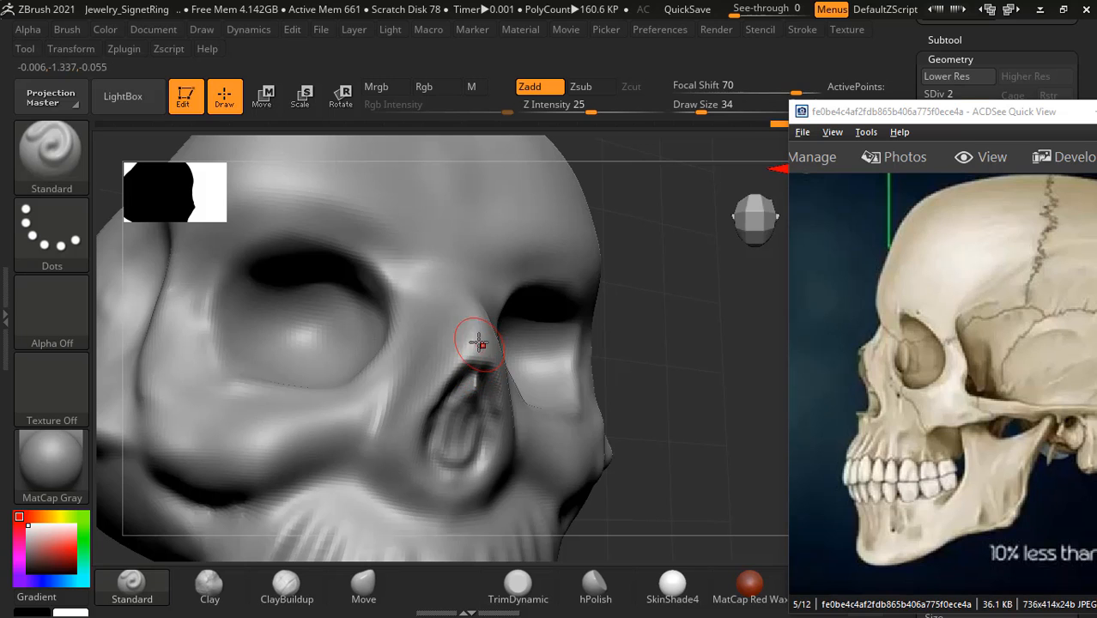
left_click_drag(684, 306, 573, 323, "shift")
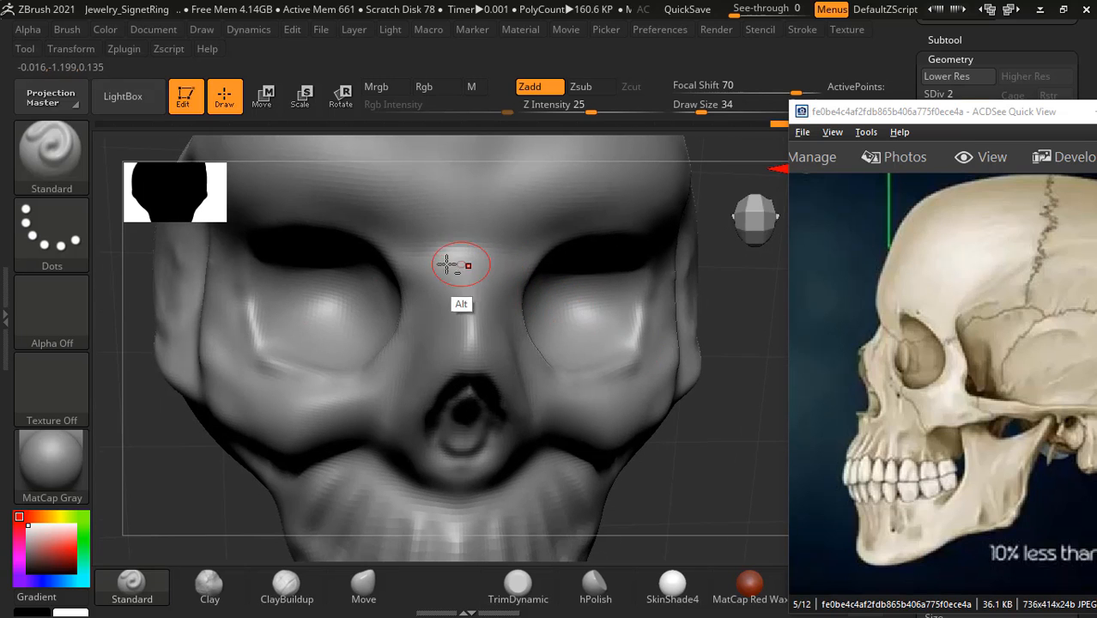
Step: Carve and smooth grooves along both sides of the nose bridge and define the lower rim of the nasal opening
left_click_drag(439, 250, 397, 364, "alt")
left_click_drag(440, 253, 427, 369, "shift")
left_click_drag(429, 277, 443, 348, "alt")
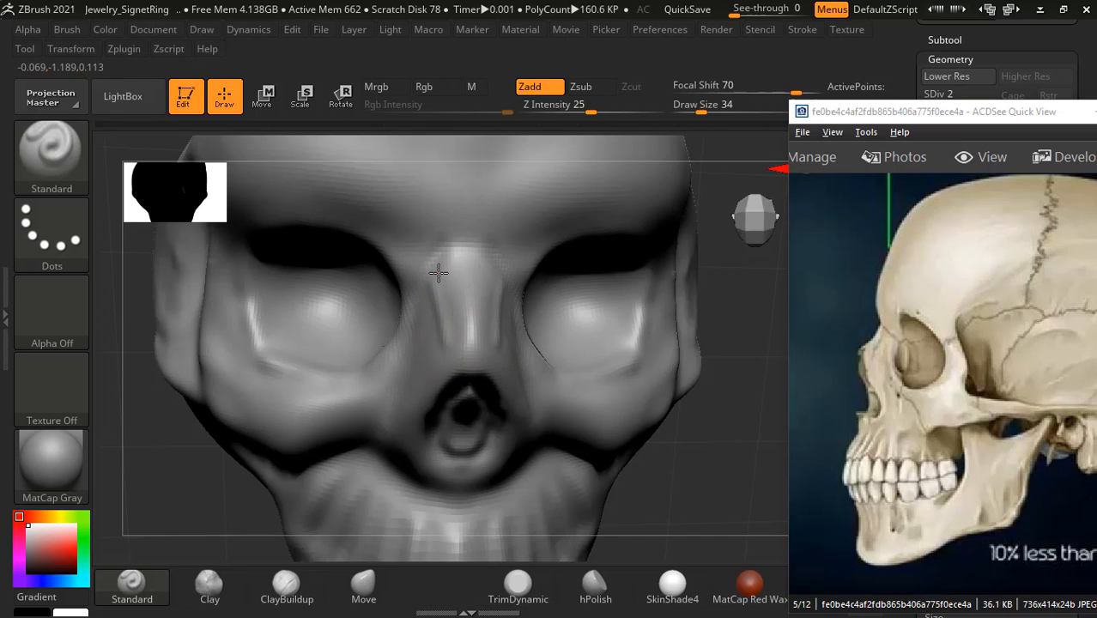
mouse_move(438, 273)
left_mouse_down("alt")
mouse_move(464, 371)
mouse_move(417, 424)
mouse_move(464, 481)
left_mouse_up("alt")
key("shift")
key("shift")
key("shift")
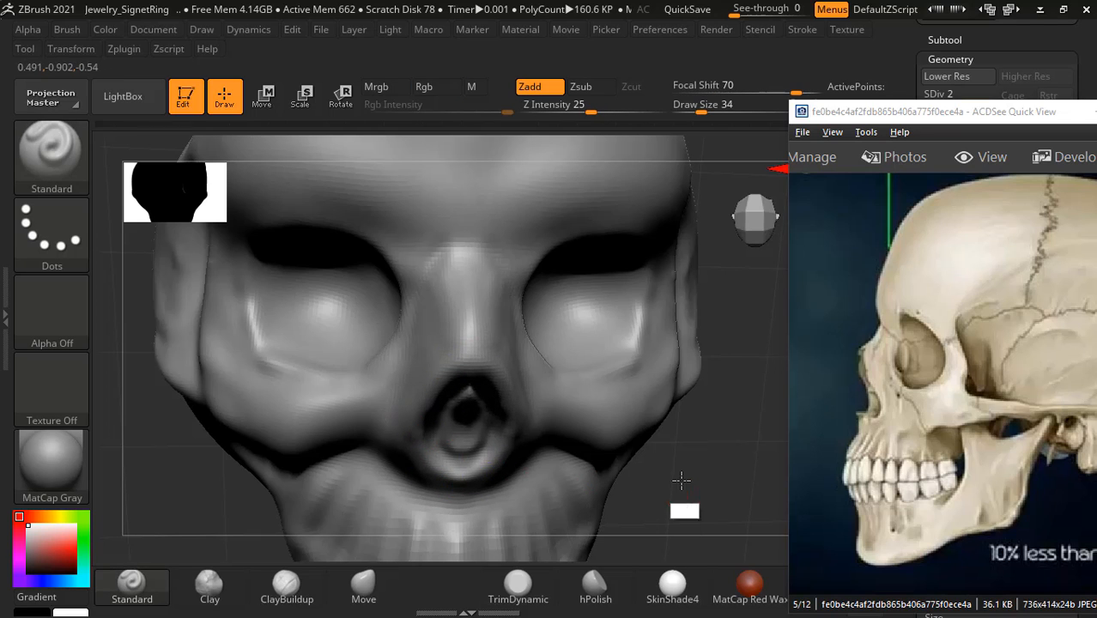
key("shift")
left_click(426, 225)
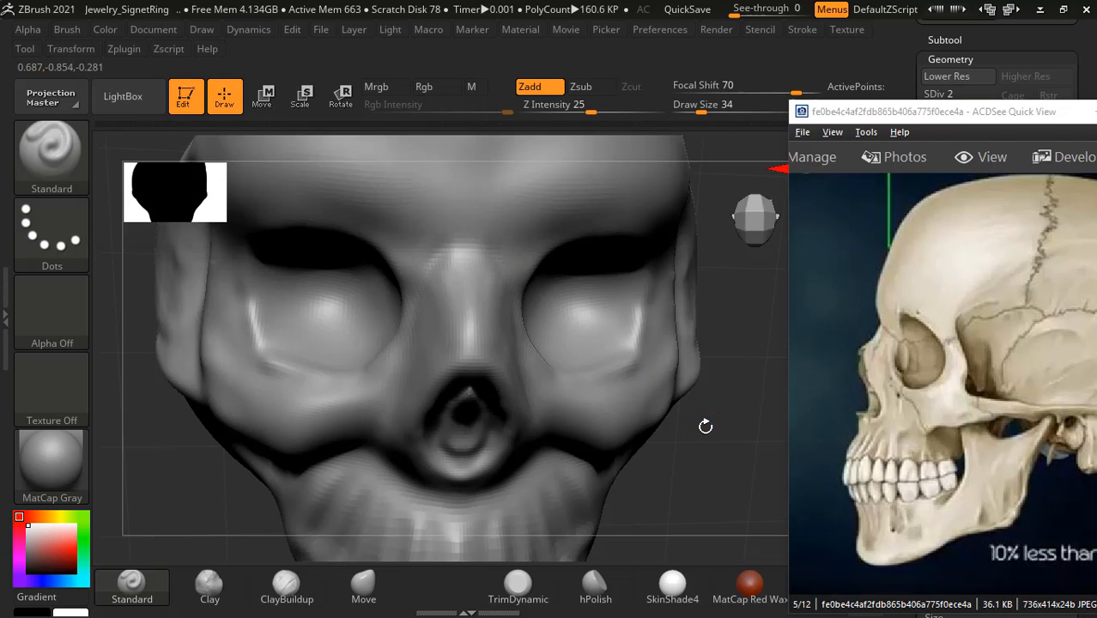
Step: Compare the ring's side profile with the side-view skull reference photo, minimize the image viewer and return to ZBrush
left_click_drag(706, 427, 698, 390)
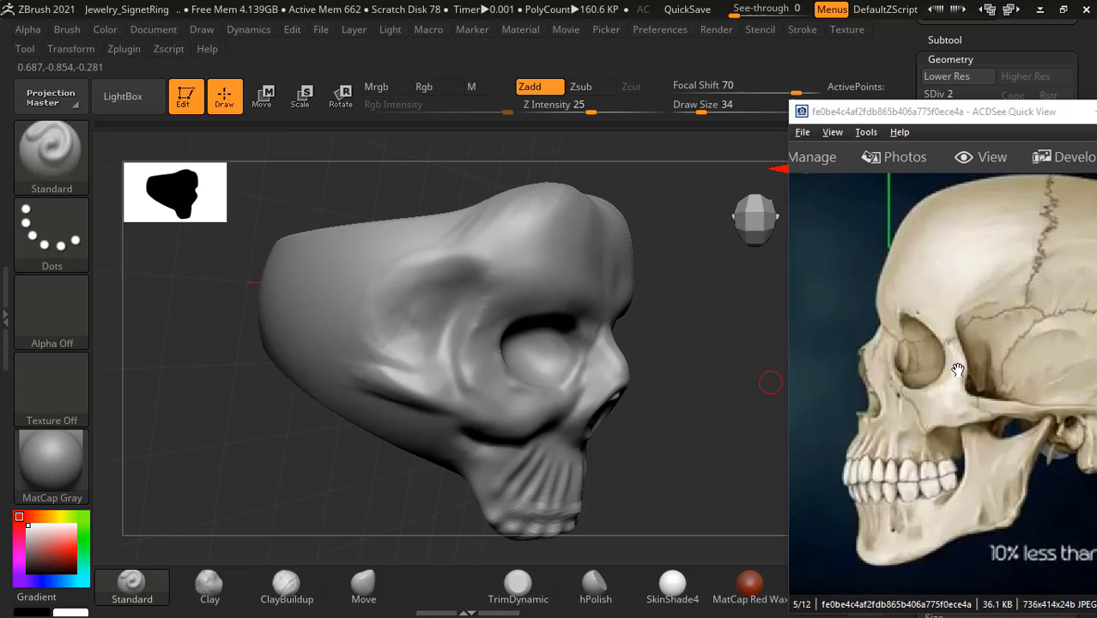
left_click_drag(1049, 120, 825, 123)
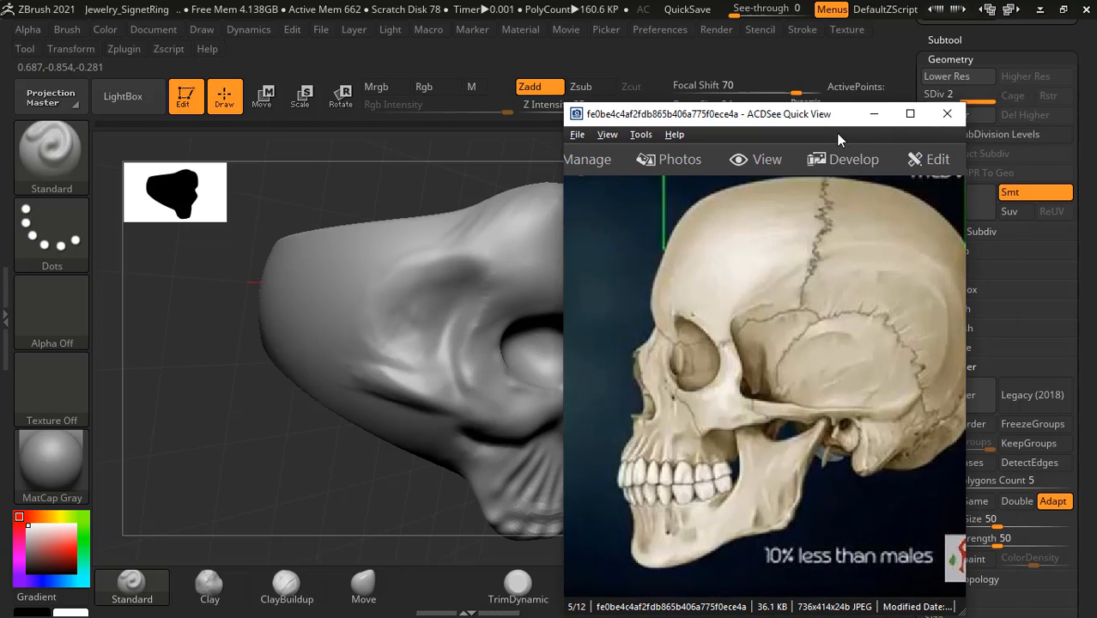
left_click(881, 121)
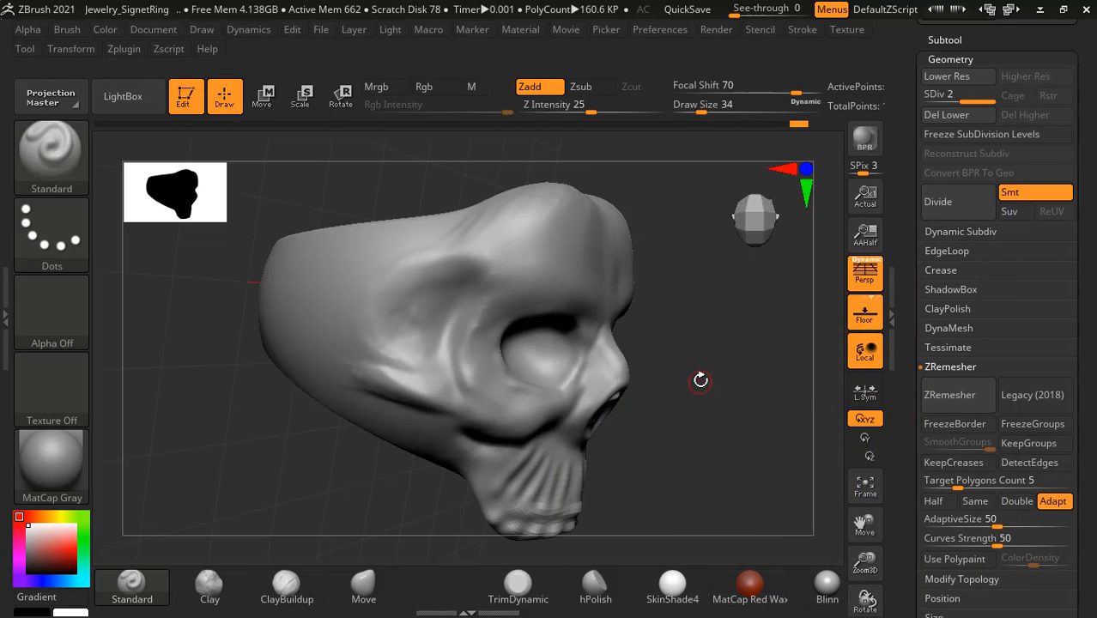
key("alt+Tab")
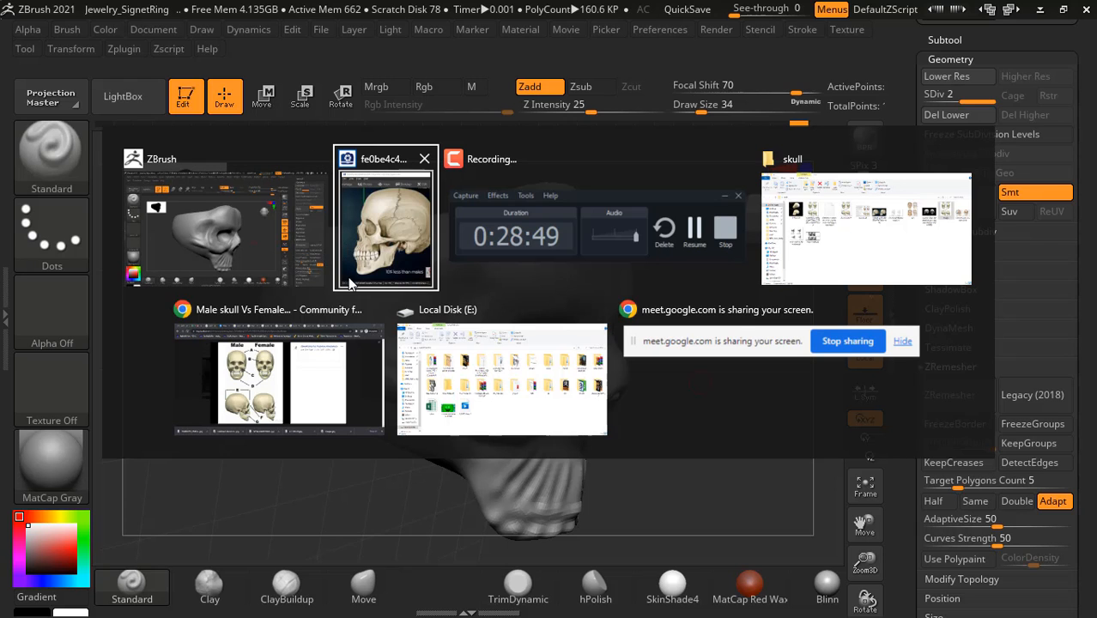
left_click(264, 241)
left_click_drag(568, 358, 782, 469)
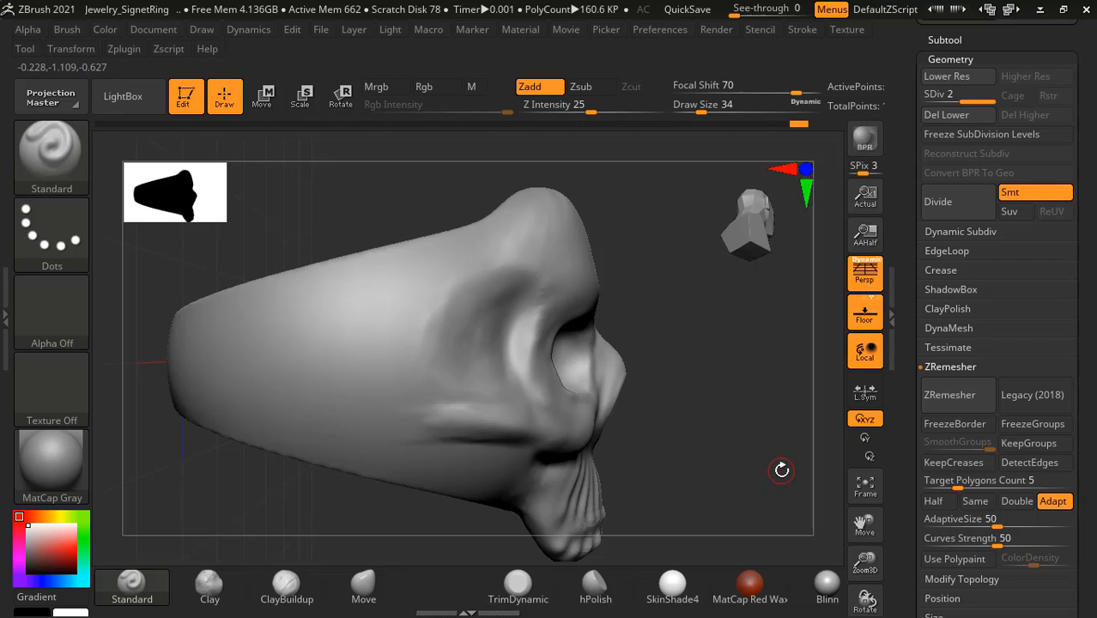
Step: Build up the temple ridge and the cheekbone's rear extension onto the band with ClayBuildup, using Draw Size 114
left_click(287, 593)
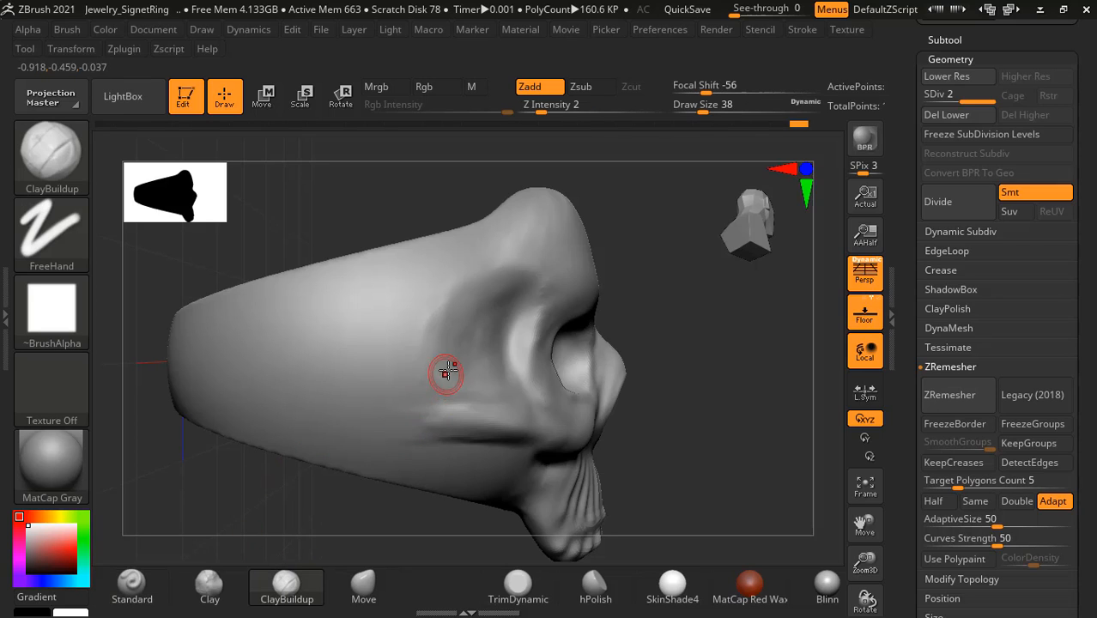
key("shift")
mouse_move(506, 299)
left_mouse_down("shift")
mouse_move(487, 286)
mouse_move(456, 344)
left_mouse_up("shift")
mouse_move(460, 255)
left_mouse_down()
mouse_move(455, 246)
mouse_move(481, 252)
left_mouse_up()
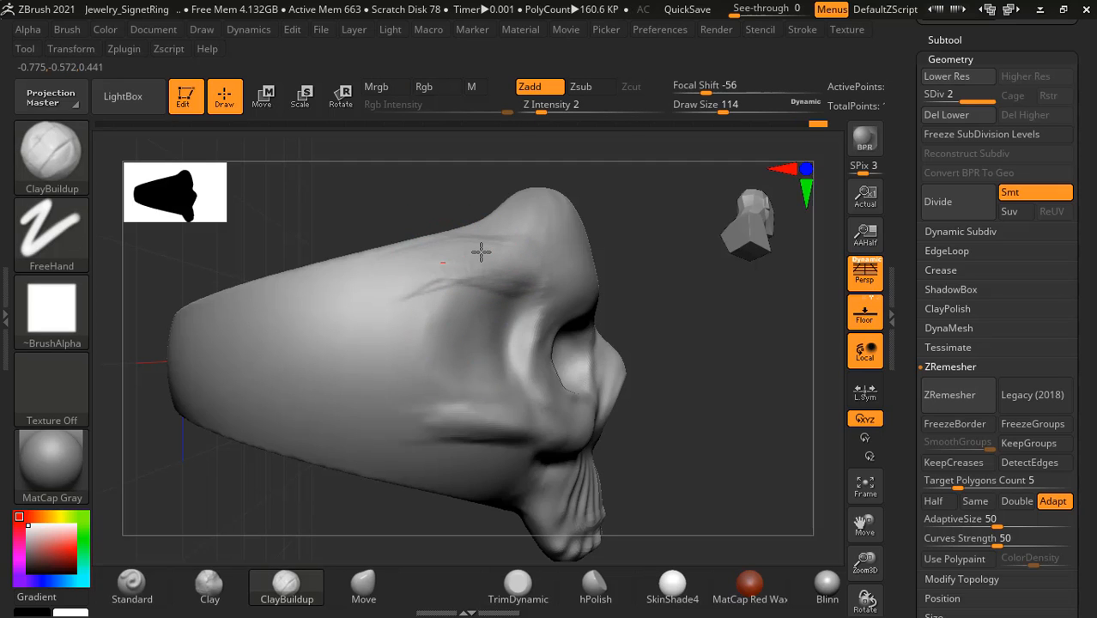
mouse_move(401, 306)
left_mouse_down()
mouse_move(411, 372)
mouse_move(499, 406)
mouse_move(420, 422)
left_mouse_up()
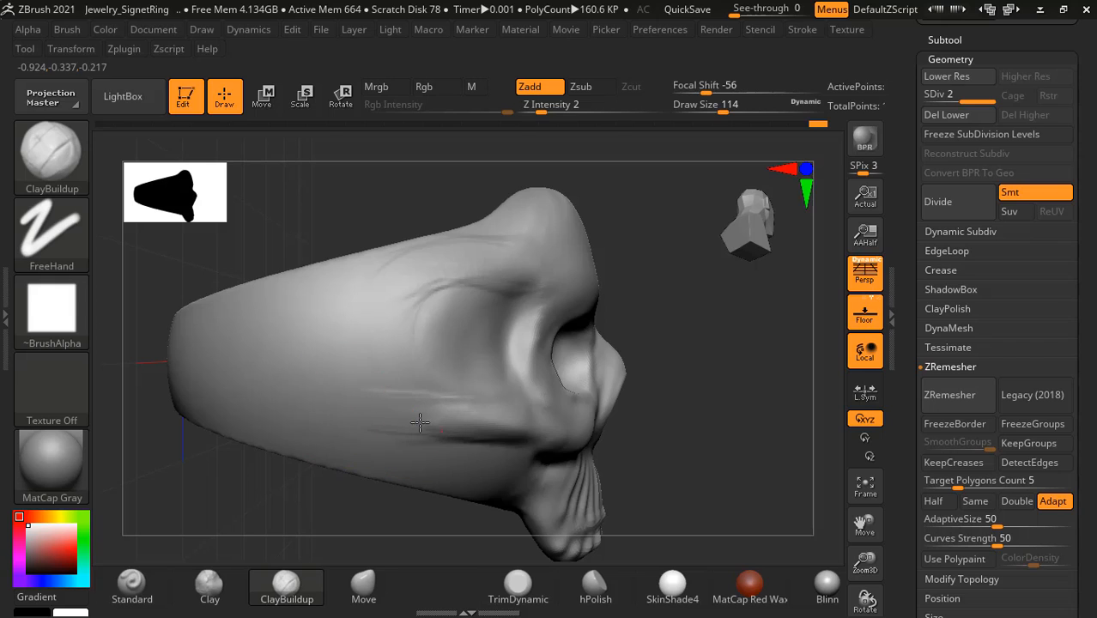
Step: Carve the area below the cheekbone and behind the upper jaw with ClayBuildup, and smooth the transition into the band
mouse_move(693, 415)
left_mouse_down("alt")
mouse_move(710, 331)
mouse_move(664, 346)
left_mouse_up("alt")
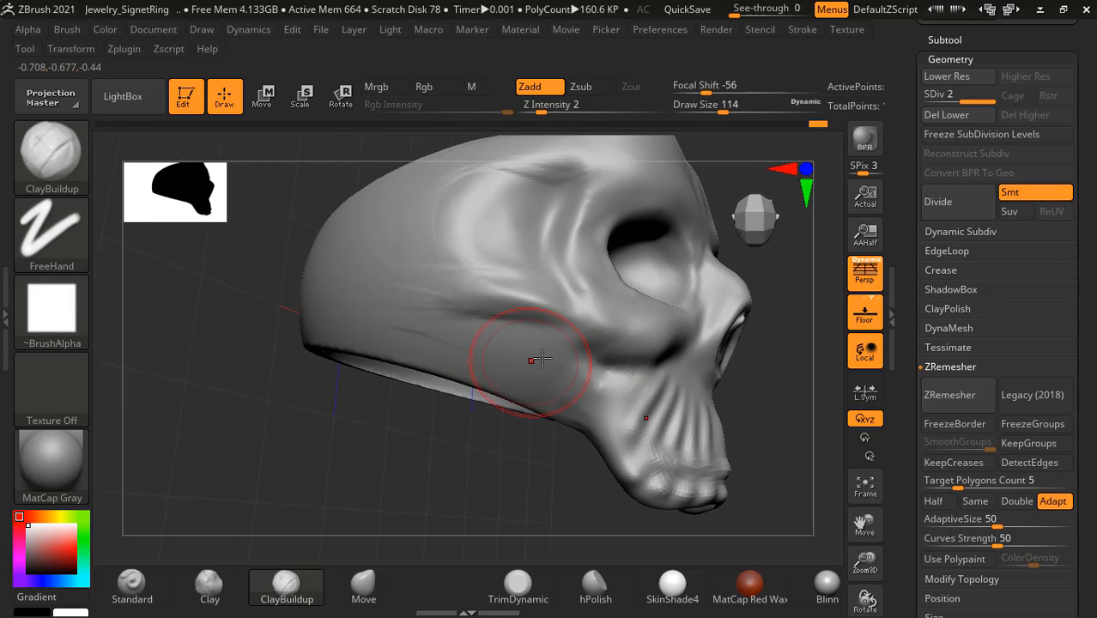
mouse_move(569, 391)
left_mouse_down("alt")
mouse_move(560, 365)
mouse_move(514, 368)
left_mouse_up("alt")
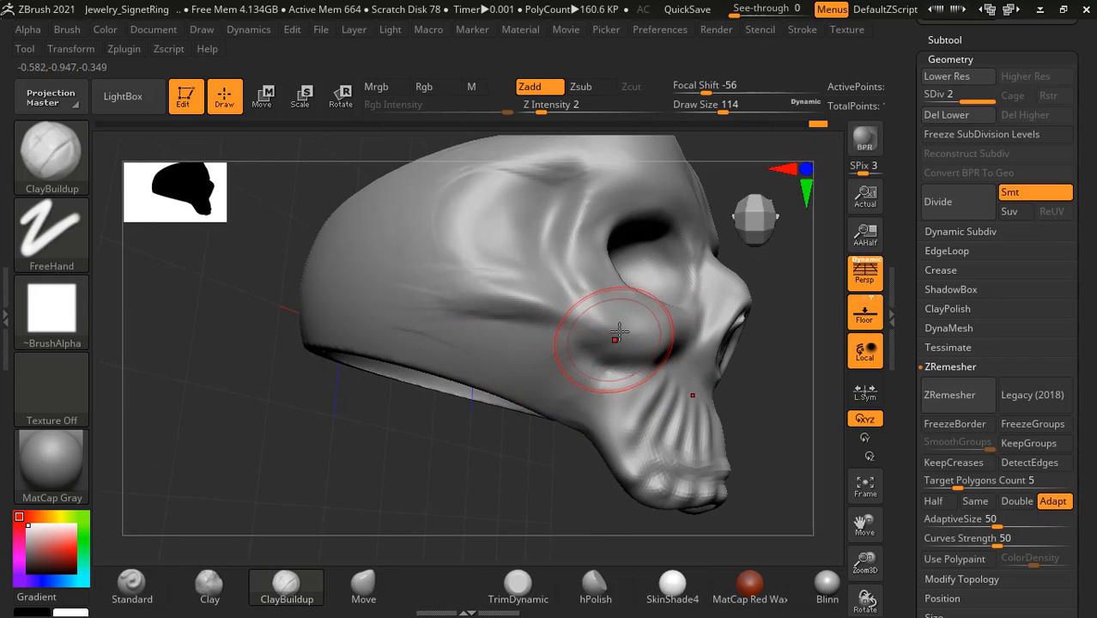
left_click_drag(744, 400, 578, 350)
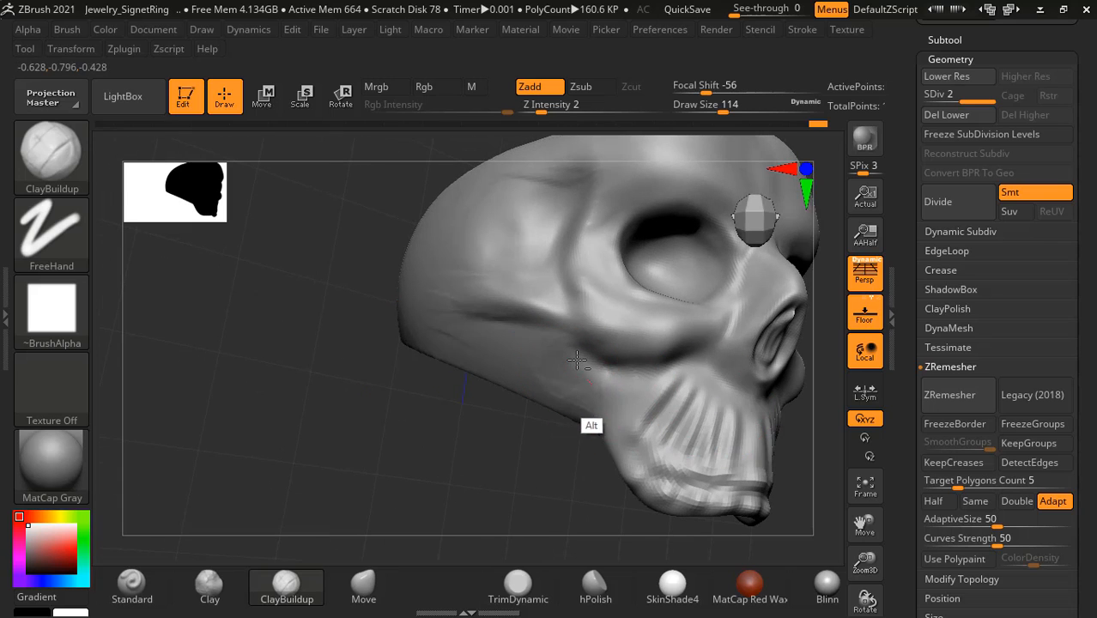
key("shift")
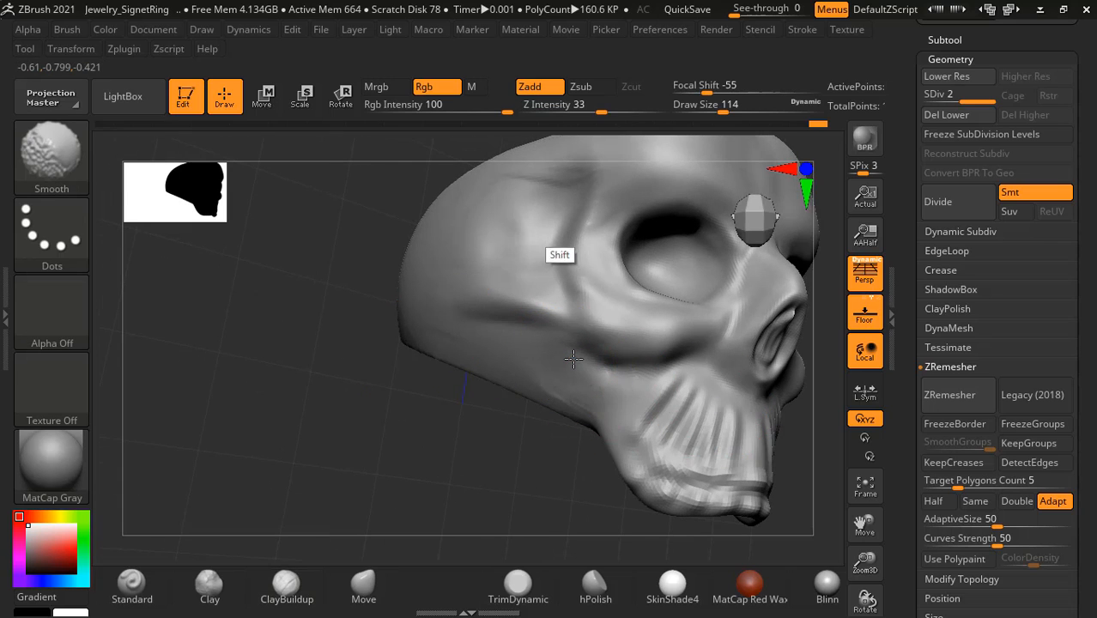
left_click_drag(367, 392, 563, 195)
Step: Deepen the temple hollow behind the eye socket, build up the upper side of the forehead and smooth the strokes
key("alt")
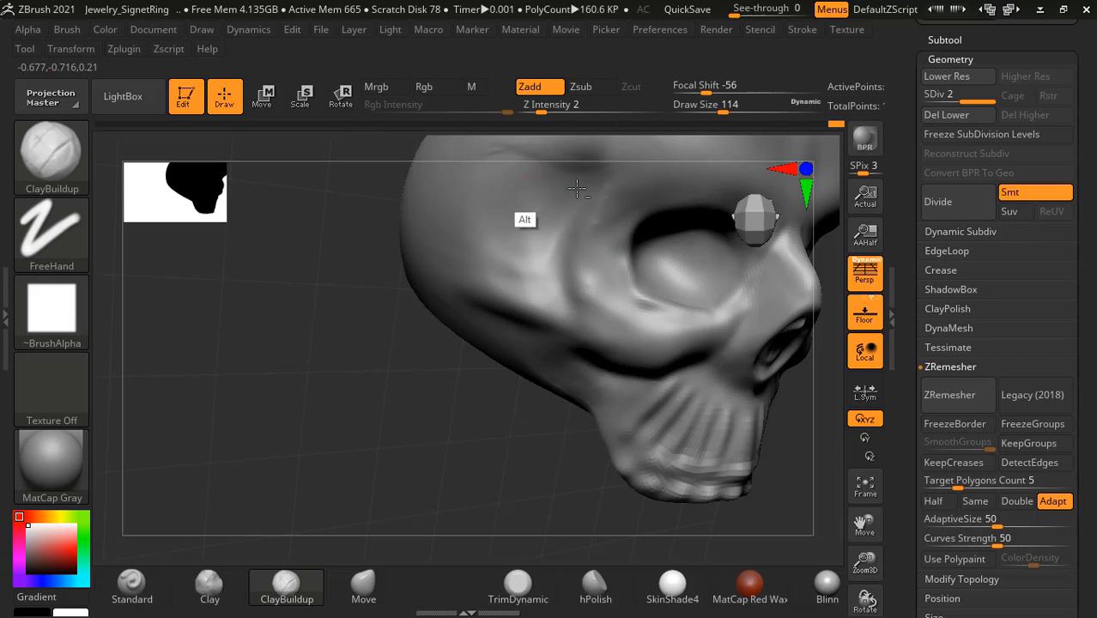
left_click_drag(364, 338, 432, 342)
left_click_drag(347, 366, 514, 271)
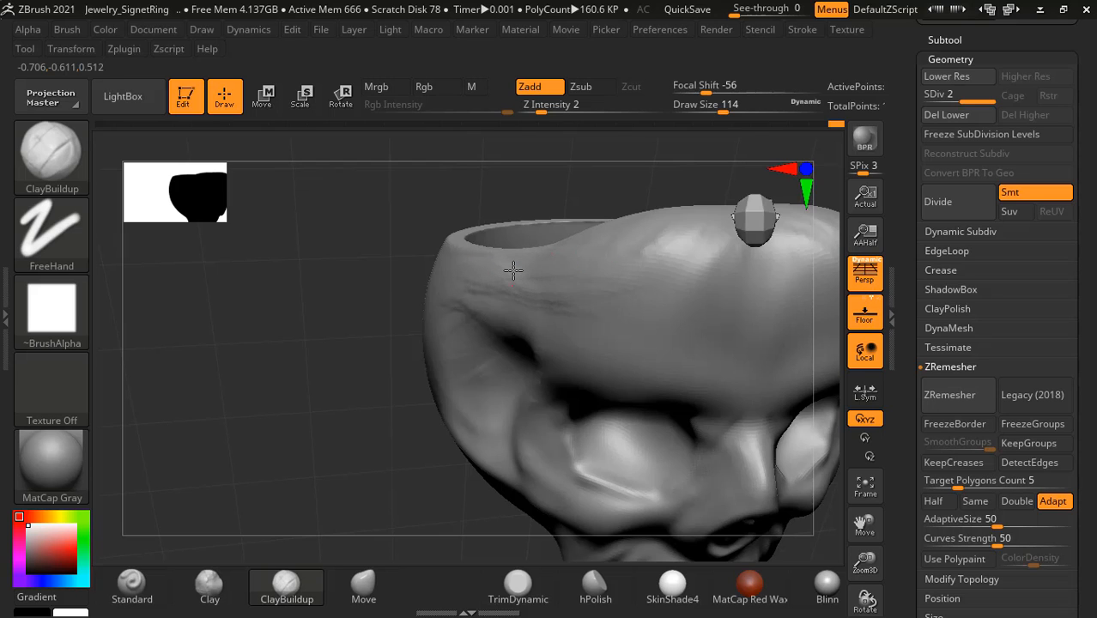
key("shift")
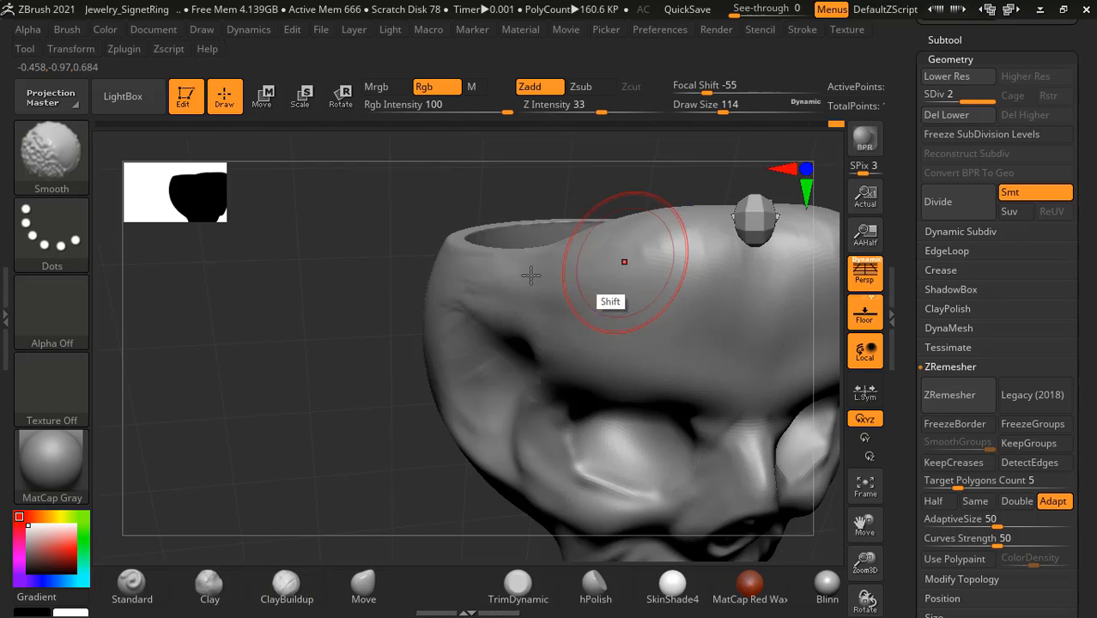
mouse_move(417, 287)
left_mouse_down("shift")
mouse_move(397, 302)
mouse_move(457, 263)
mouse_move(457, 230)
mouse_move(434, 220)
mouse_move(455, 254)
mouse_move(387, 290)
mouse_move(487, 273)
left_mouse_up("shift")
Step: Undo the last forehead strokes and smooth the clay buildup at the center of the upper forehead again
key("alt")
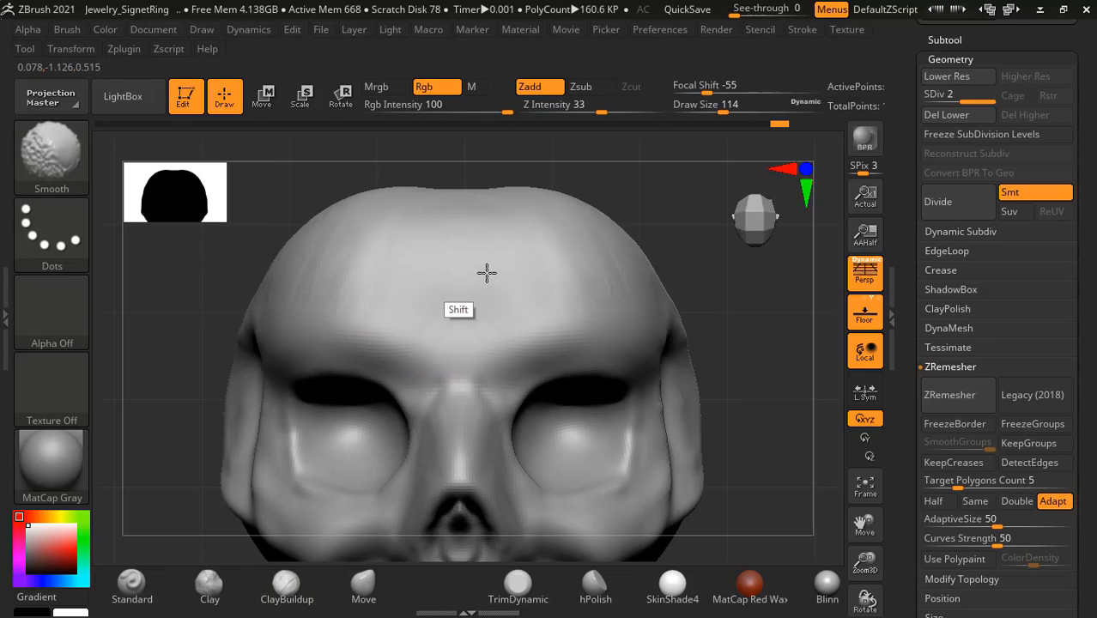
mouse_move(640, 191)
left_mouse_down()
mouse_move(664, 197)
mouse_move(412, 276)
left_mouse_up()
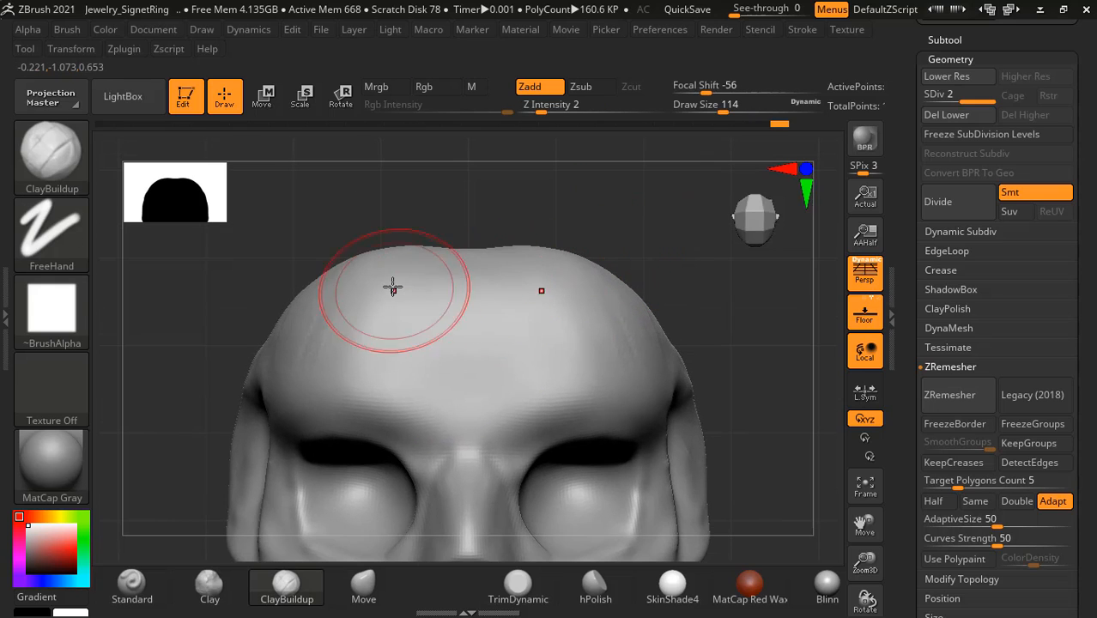
key("ctrl+z")
key("ctrl+z")
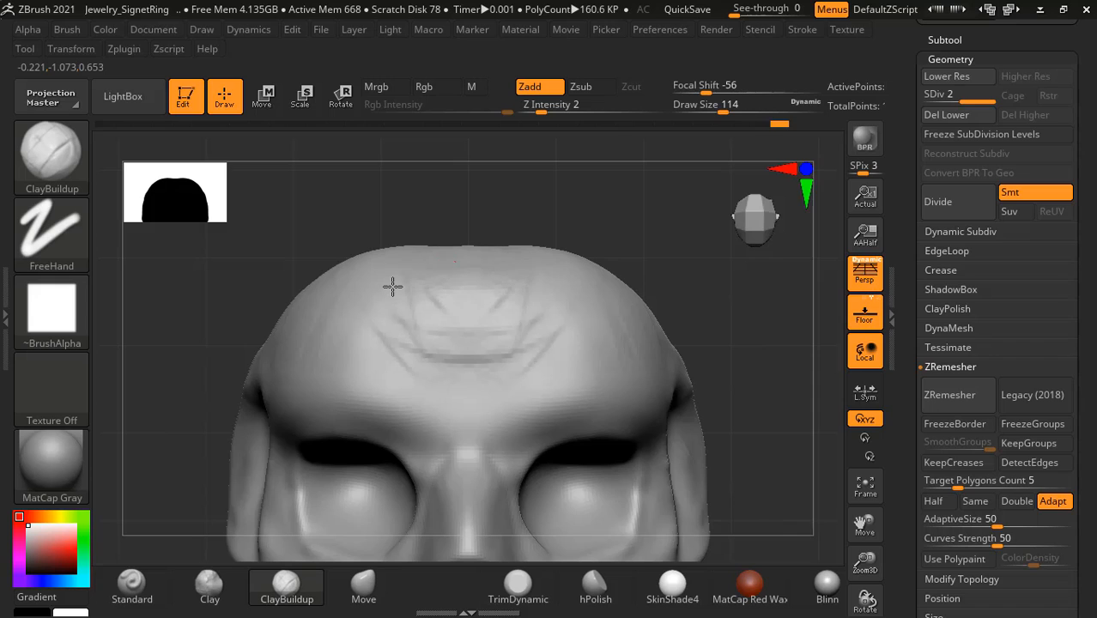
key("ctrl+z")
left_click_drag(397, 257, 475, 304, "shift")
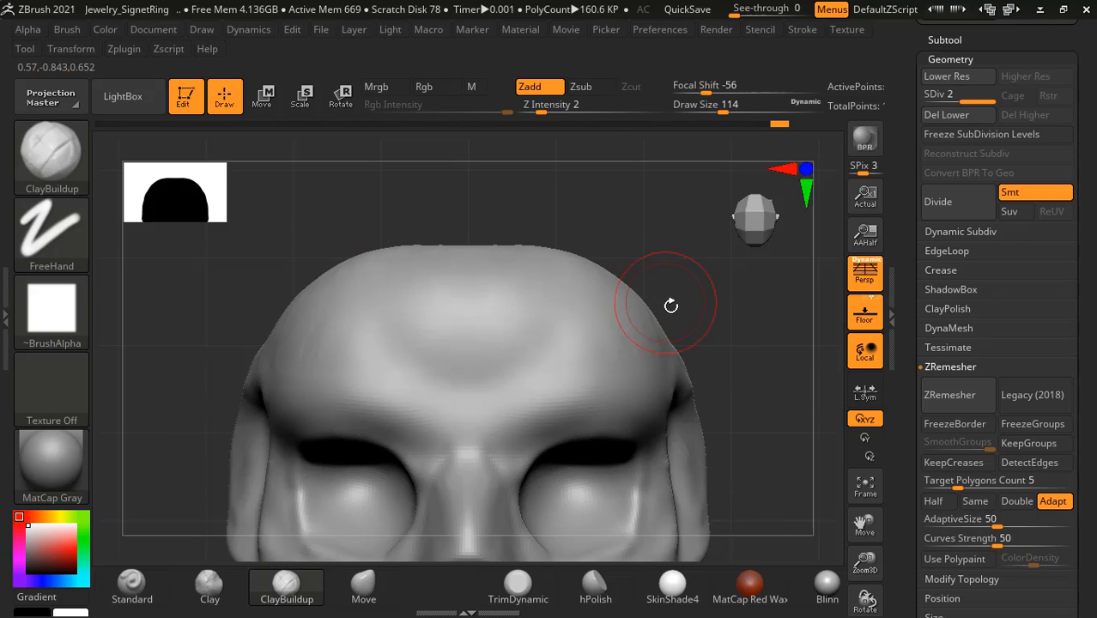
Step: Deepen the nasal cavity and the eye sockets with ClayBuildup at Draw Size 62, smoothing the socket interiors
mouse_move(669, 302)
left_mouse_down()
mouse_move(705, 347)
mouse_move(726, 319)
left_mouse_up()
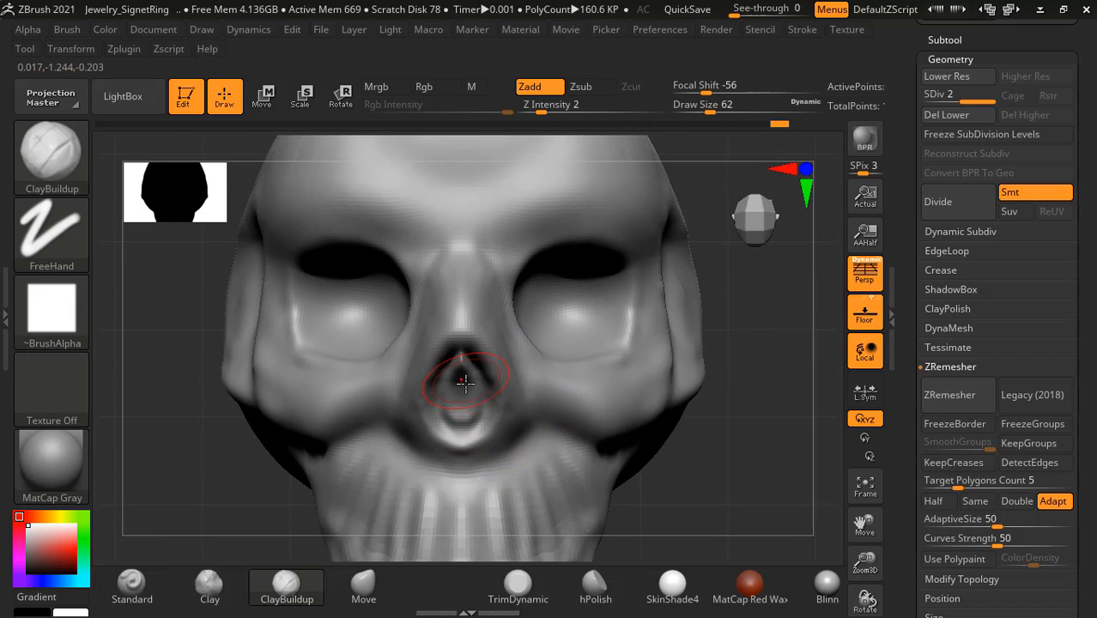
key("alt")
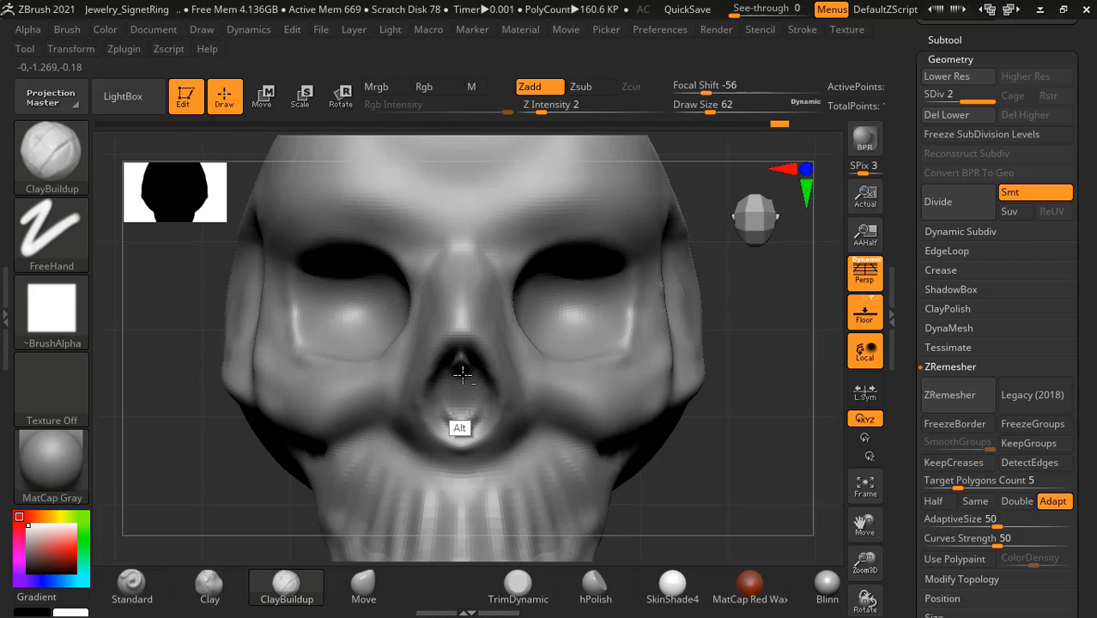
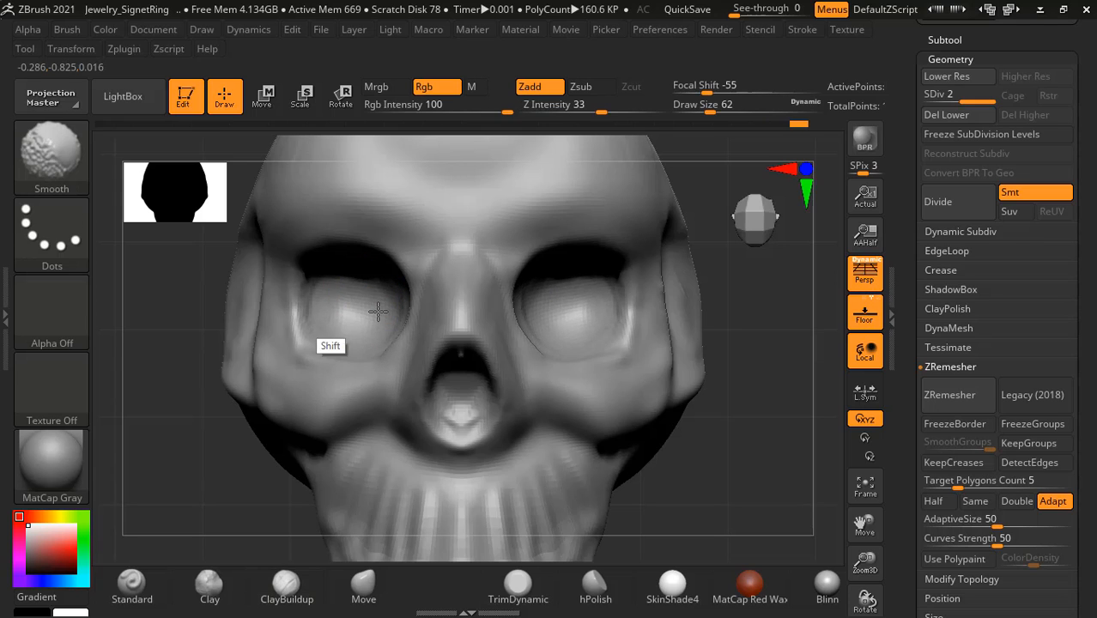
Step: Build up the upper jaw above the teeth with ClayBuildup at Draw Size 41 and smooth the side tooth-root grooves
mouse_move(700, 400)
left_mouse_down()
mouse_move(727, 419)
mouse_move(694, 337)
mouse_move(670, 429)
left_mouse_up()
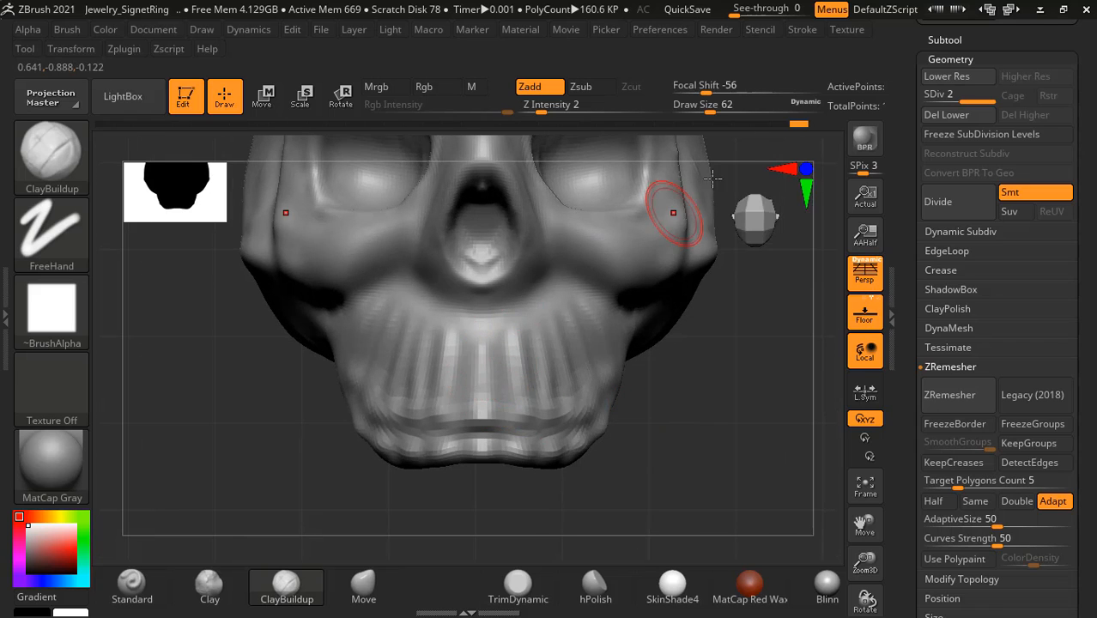
left_click_drag(709, 104, 720, 105)
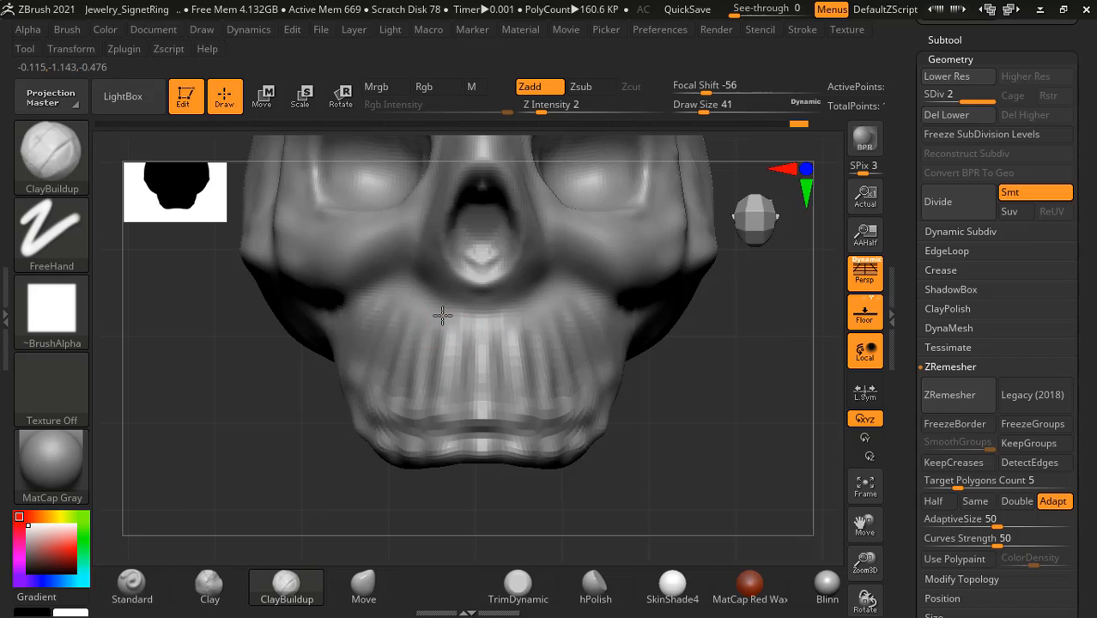
mouse_move(666, 344)
left_mouse_down()
mouse_move(408, 310)
mouse_move(401, 290)
mouse_move(367, 403)
mouse_move(391, 292)
mouse_move(332, 394)
left_mouse_up()
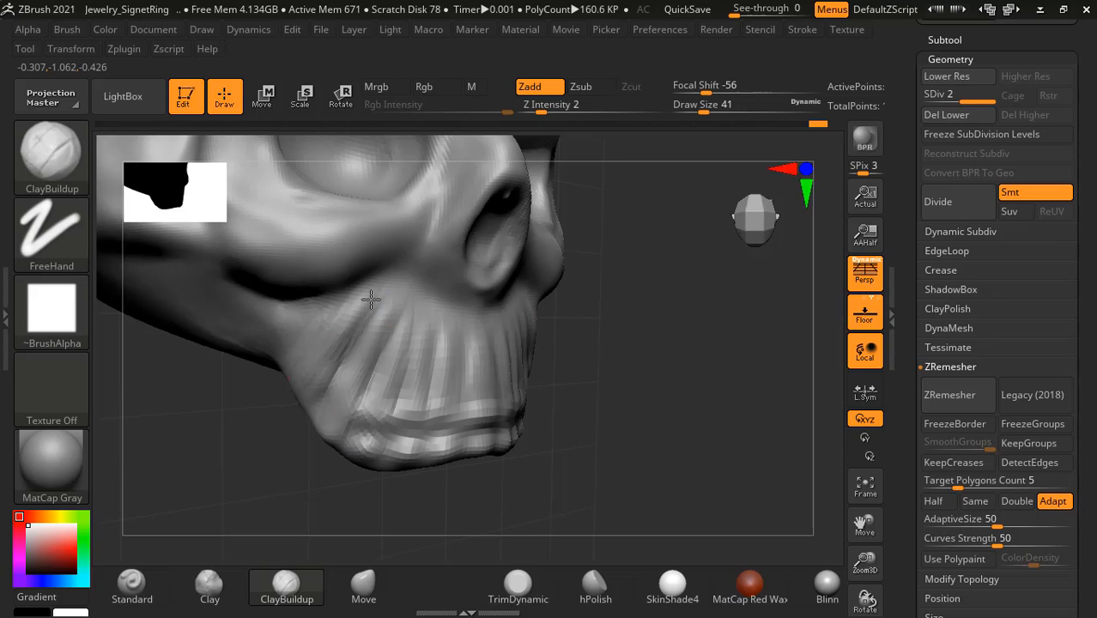
left_click_drag(371, 300, 322, 375)
left_click_drag(323, 375, 371, 300)
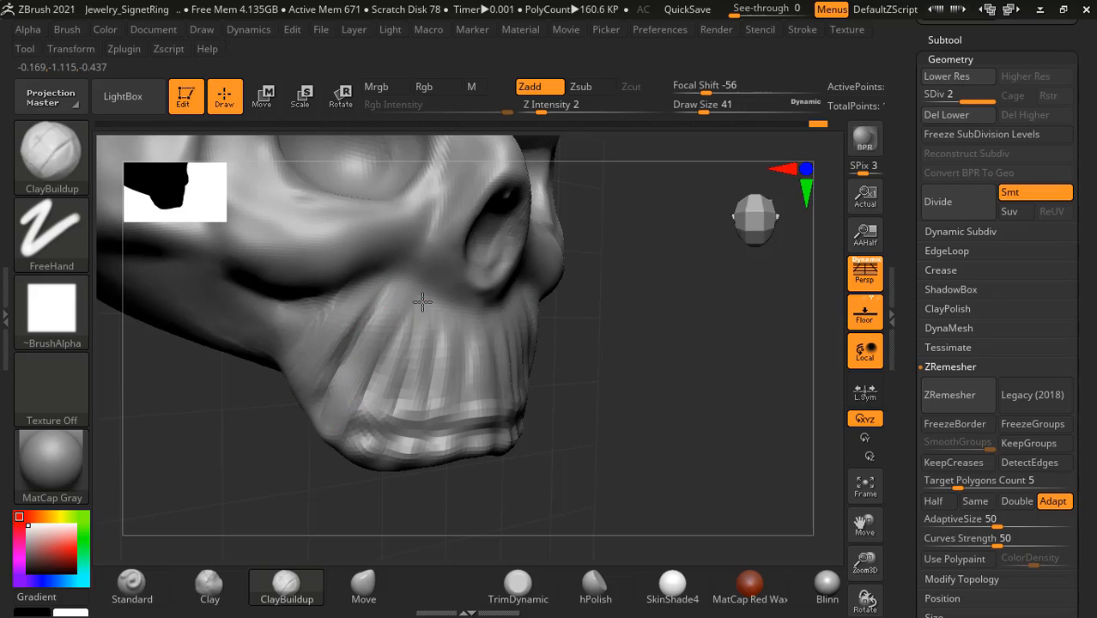
mouse_move(600, 336)
left_mouse_down()
mouse_move(424, 335)
mouse_move(507, 335)
mouse_move(401, 311)
left_mouse_up()
key("shift")
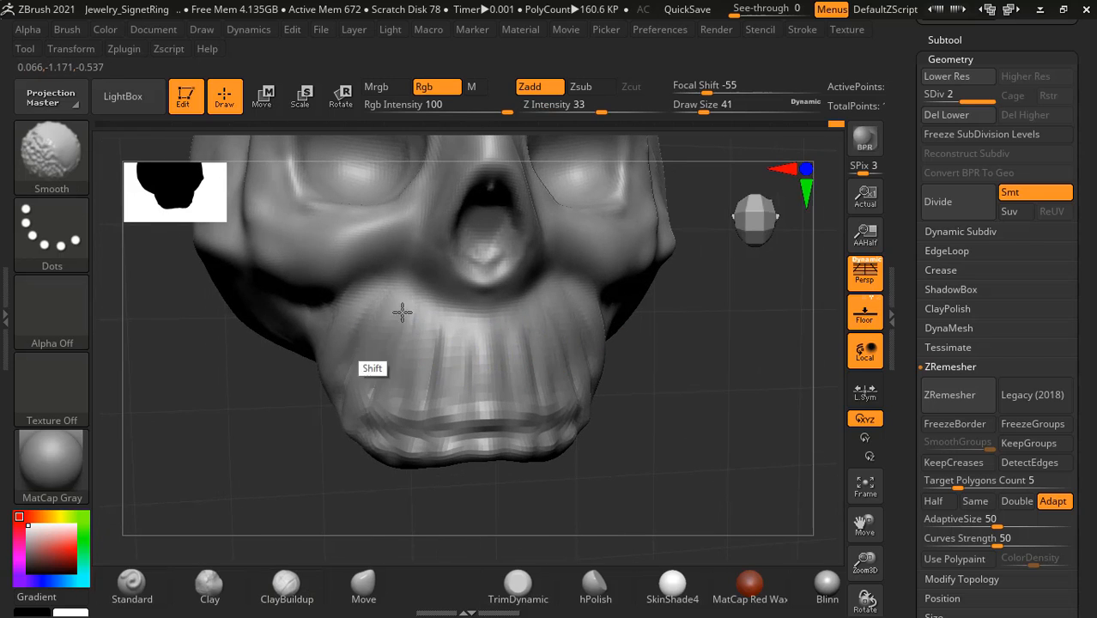
left_click_drag(375, 351, 385, 363, "shift")
Step: Carve the hollow beneath the cheekbone behind the upper jaw with ClayBuildup at Draw Size 61
mouse_move(631, 378)
left_mouse_down()
mouse_move(713, 407)
mouse_move(675, 381)
mouse_move(701, 378)
mouse_move(699, 408)
left_mouse_up()
left_click_drag(800, 403, 647, 379)
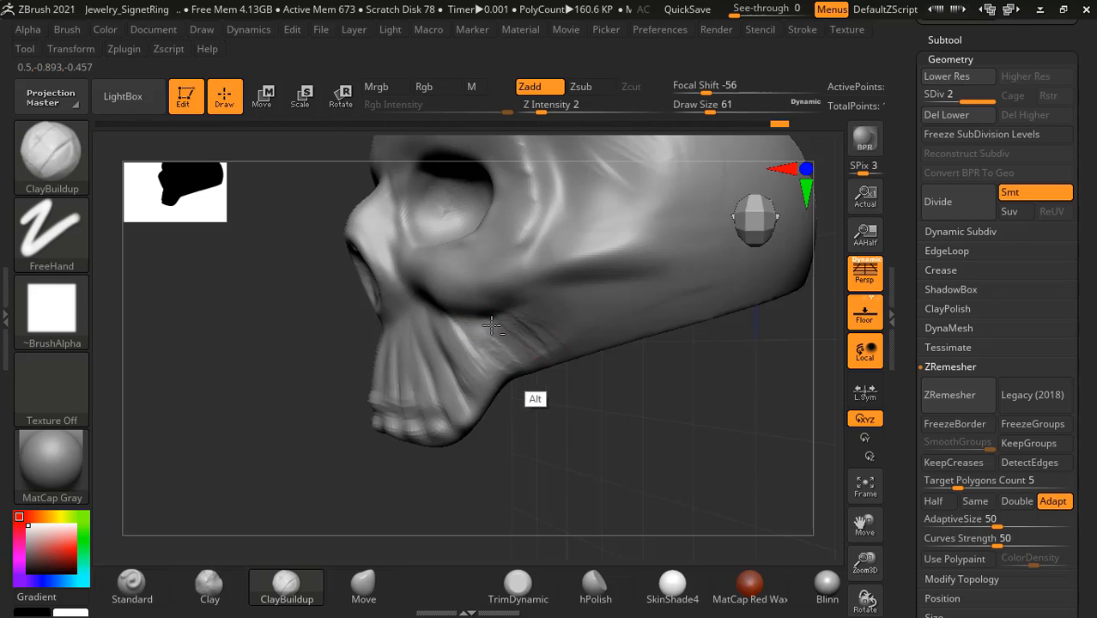
left_click_drag(667, 424, 693, 391)
left_click_drag(619, 368, 744, 425, "alt")
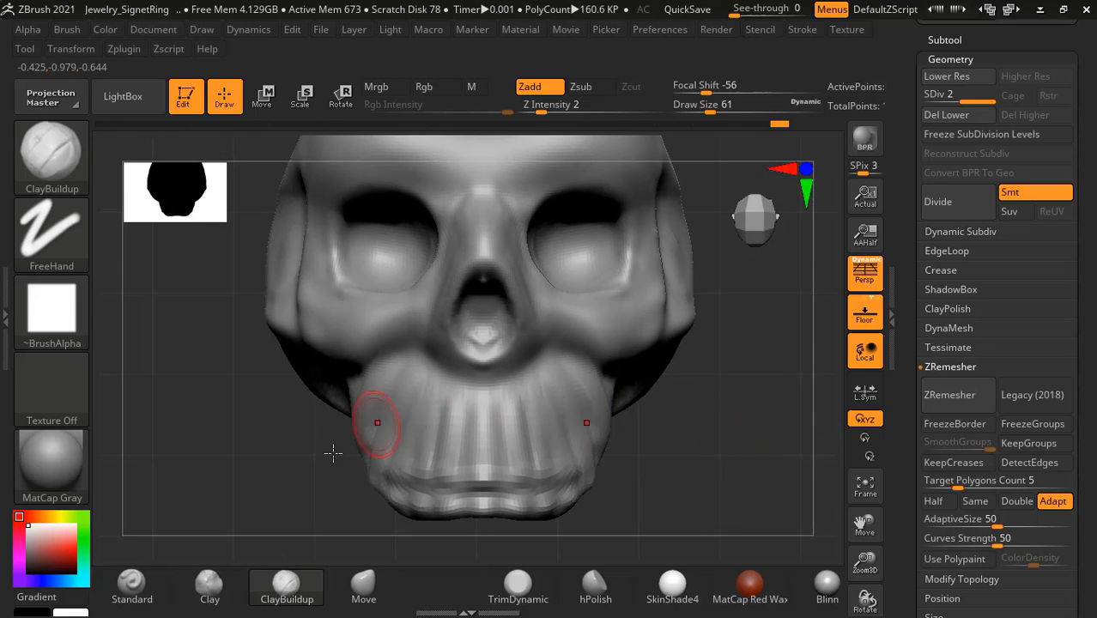
Step: Adjust the cheekbones' lower edges and the nose profile with the Move brush, raising the Draw Size to 89 and 97
left_click(382, 599)
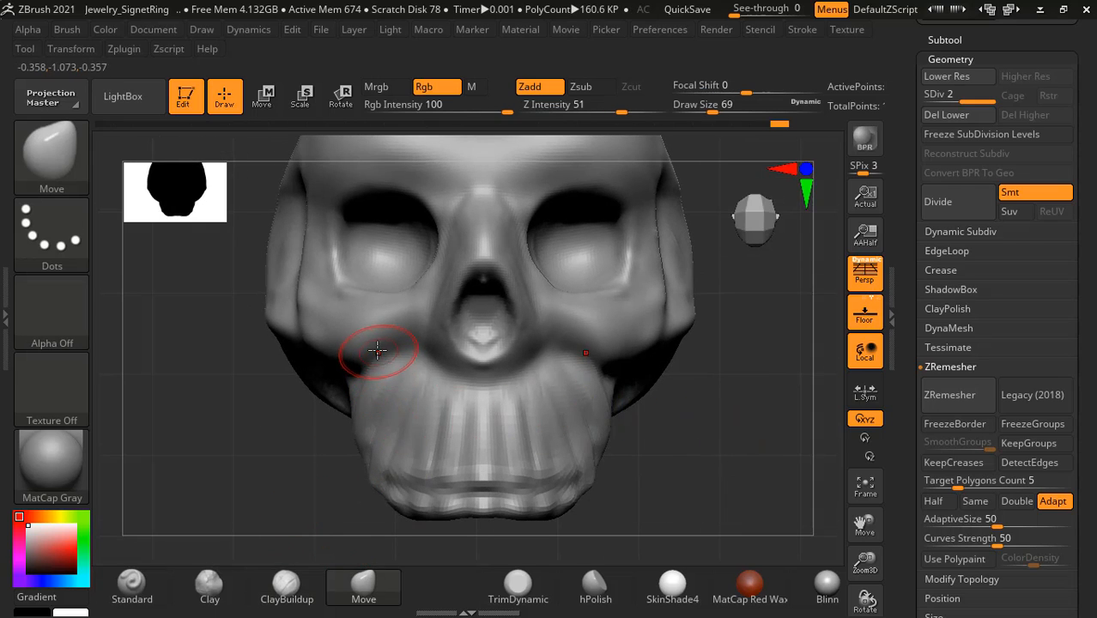
key("bracketright")
key("bracketright")
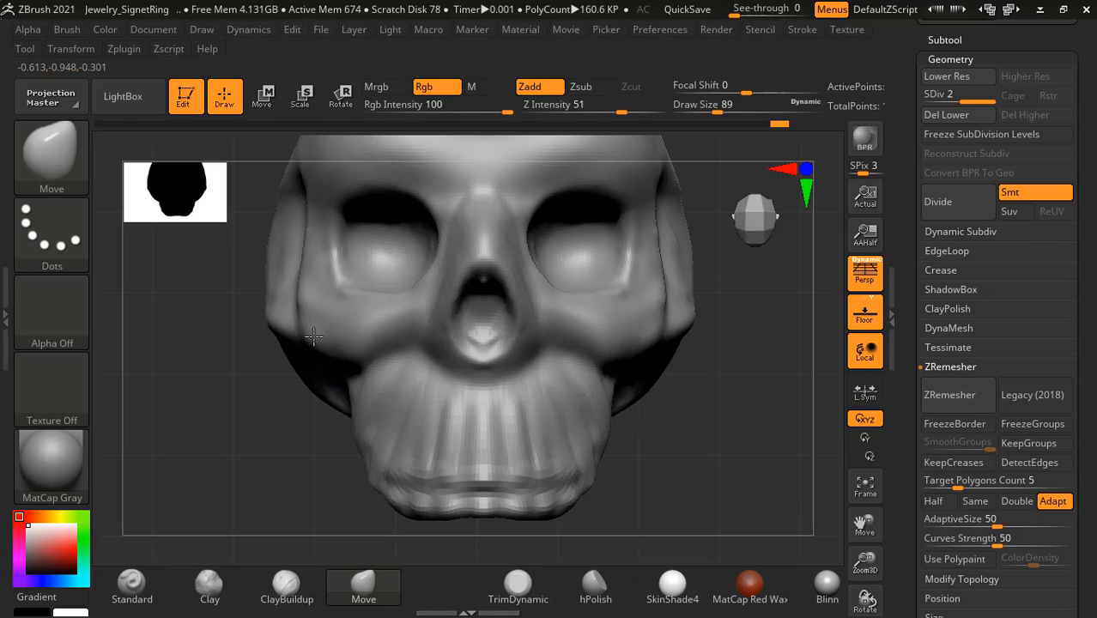
left_click_drag(700, 345, 465, 344)
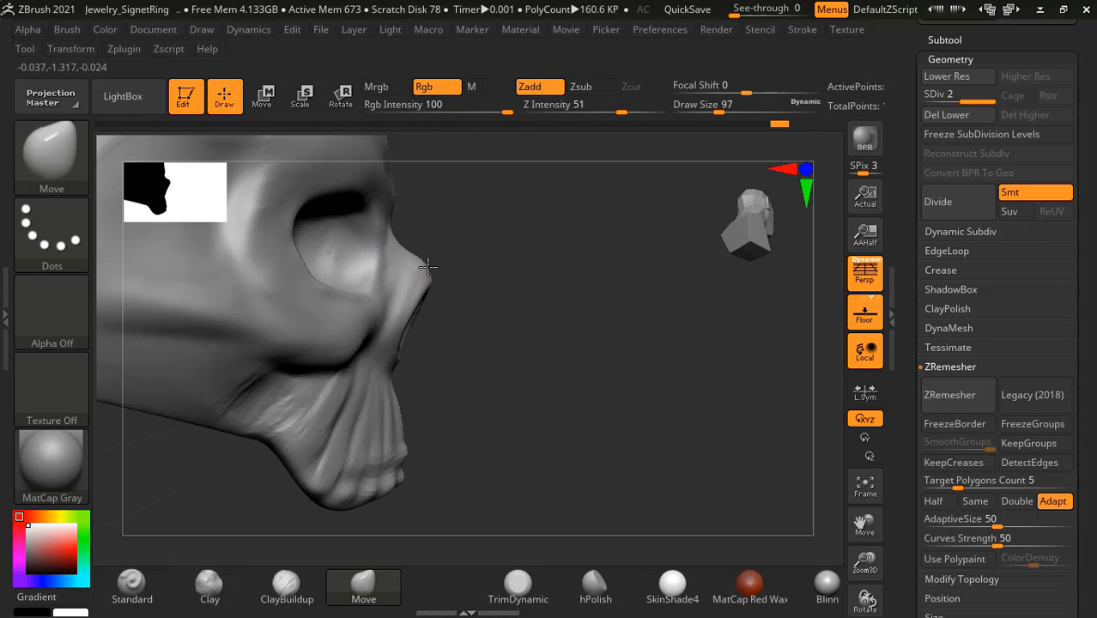
Step: Smooth the side of the jaw below the cheekbone and reshape its rear edge with the Move brush at Draw Size 153
mouse_move(543, 394)
left_mouse_down("shift")
mouse_move(539, 385)
mouse_move(367, 409)
left_mouse_up("shift")
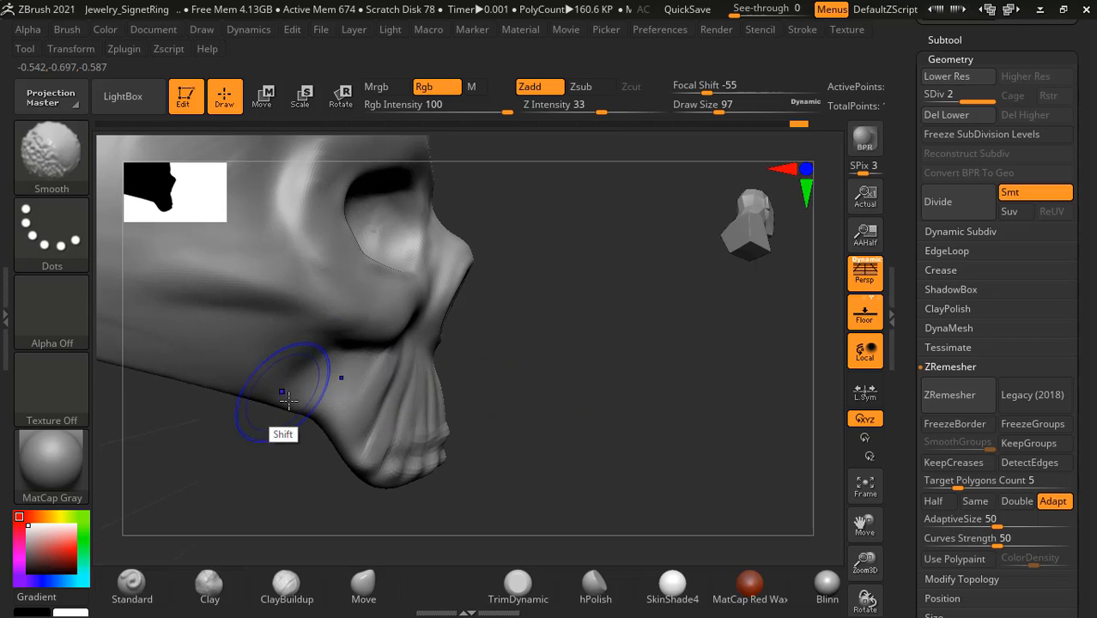
key("bracketright")
key("bracketright")
key("bracketright")
key("bracketright")
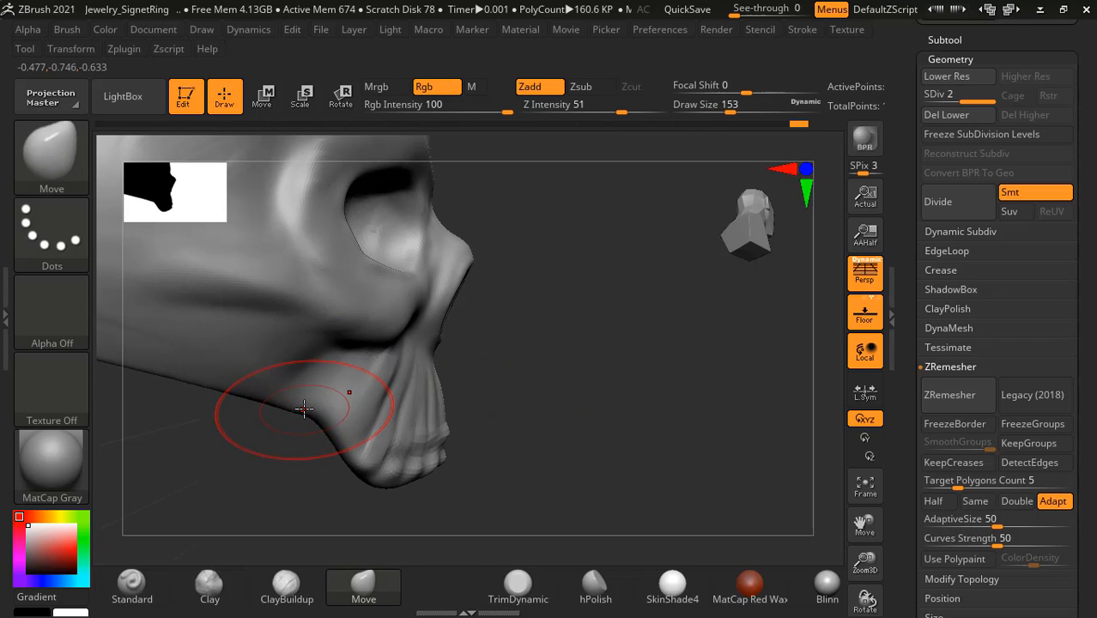
left_click_drag(305, 413, 304, 407)
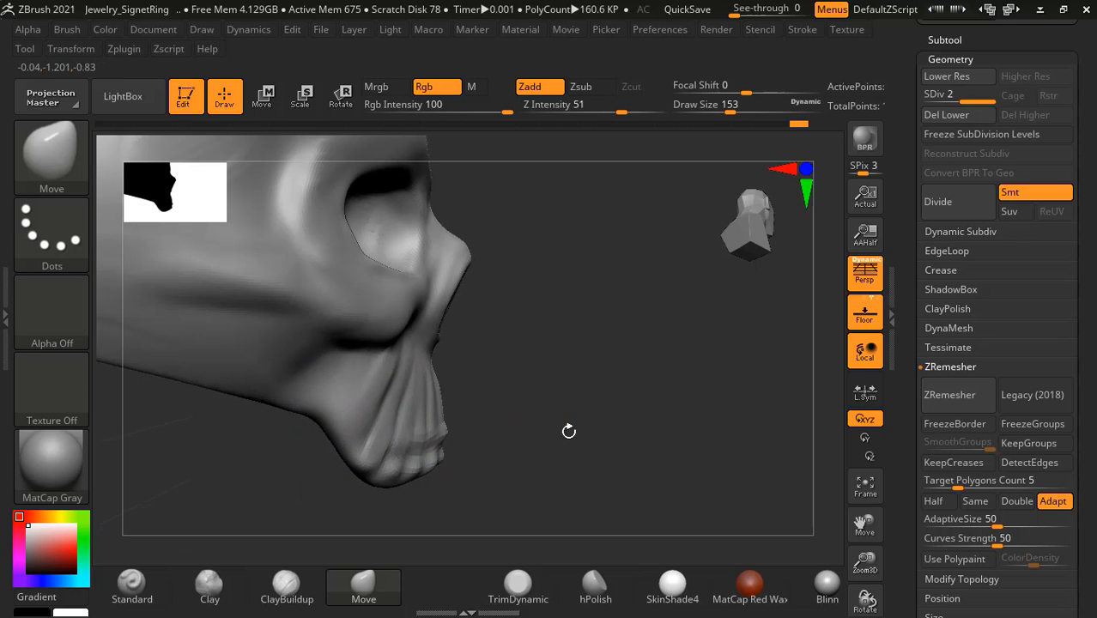
Step: Smooth the temple surface behind the eye socket on the side of the skull ring
mouse_move(569, 361)
left_mouse_down()
mouse_move(652, 415)
mouse_move(750, 414)
mouse_move(742, 429)
mouse_move(617, 385)
left_mouse_up()
key("shift")
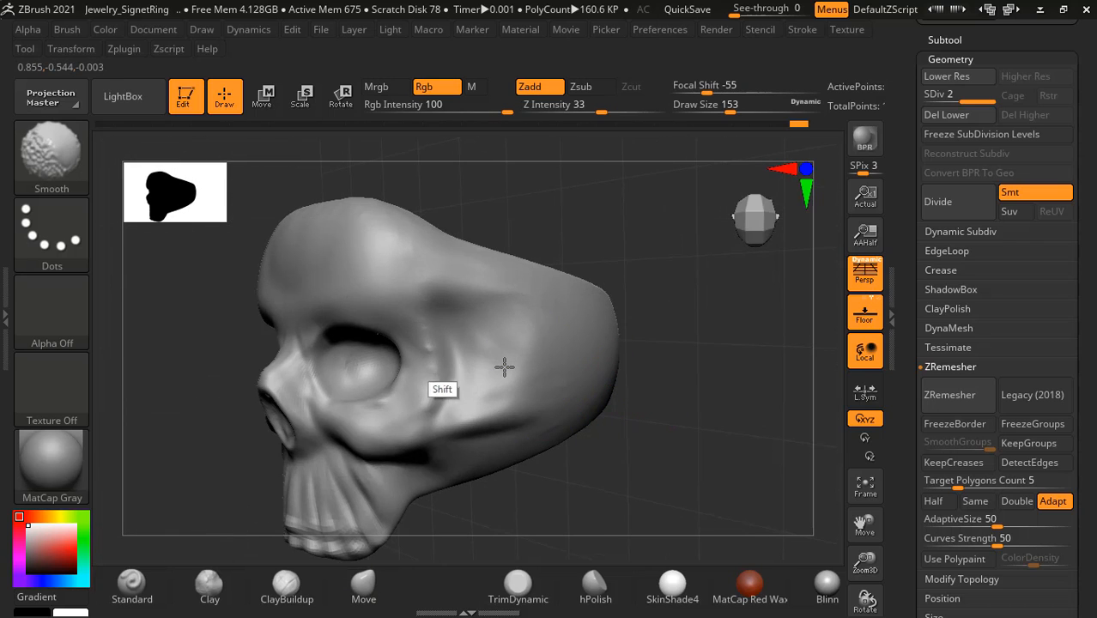
mouse_move(678, 403)
left_mouse_down()
mouse_move(718, 414)
mouse_move(730, 380)
left_mouse_up()
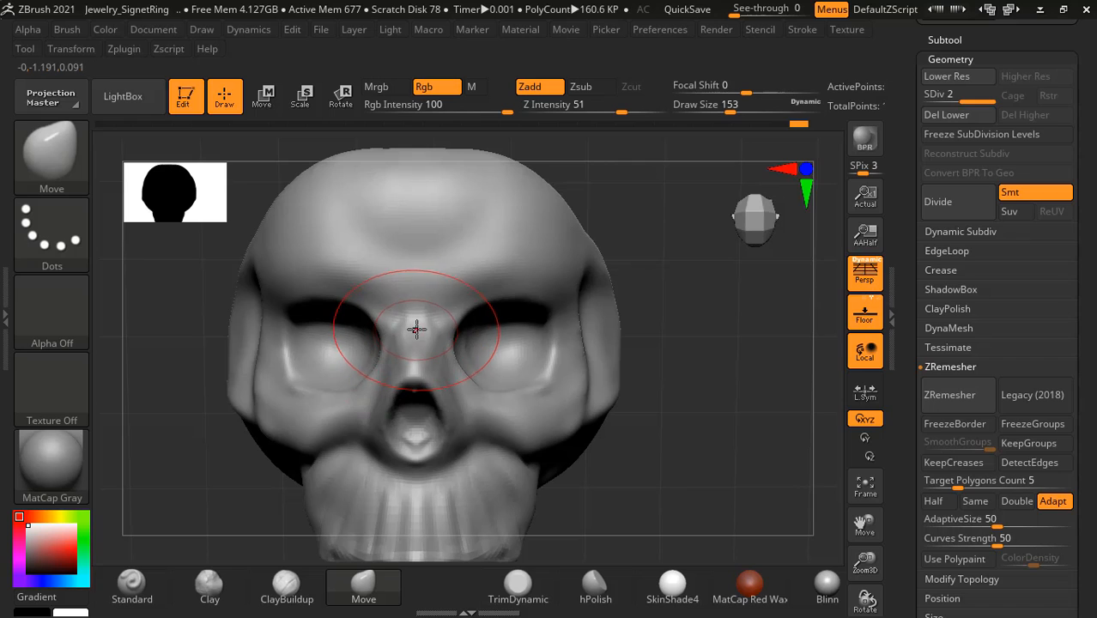
Step: Refine the nose bridge and the sides of the nasal opening with the Move brush at Draw Size 117
key("bracketleft")
key("bracketleft")
key("bracketleft")
key("bracketleft")
left_click_drag(383, 332, 473, 378)
left_click_drag(670, 404, 554, 434)
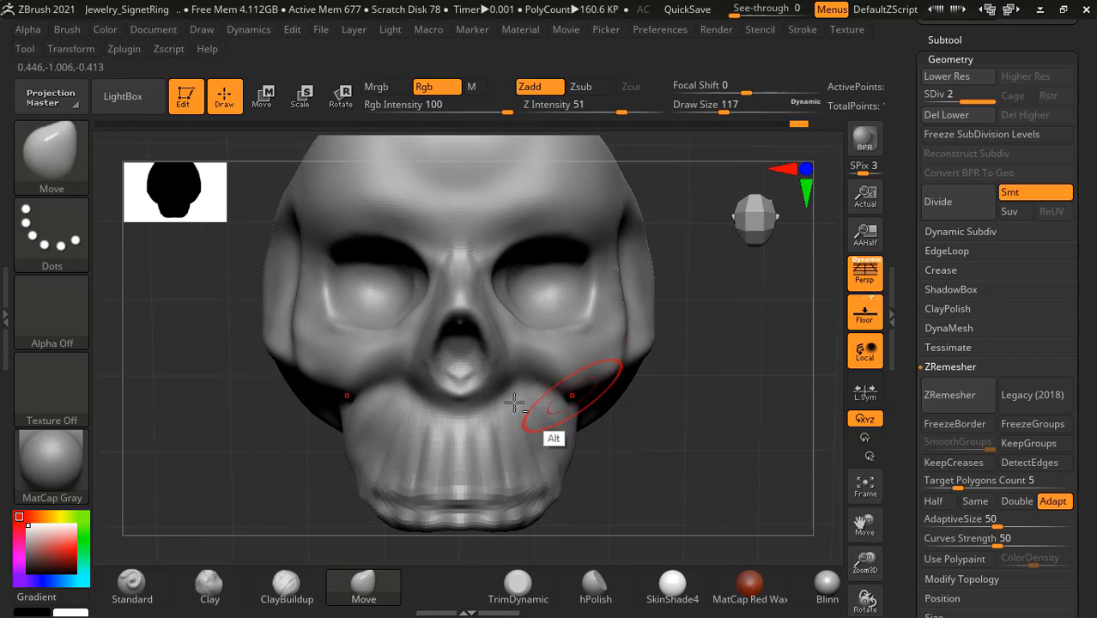
mouse_move(423, 371)
left_mouse_down()
mouse_move(453, 396)
mouse_move(449, 407)
left_mouse_up()
left_click_drag(417, 370, 427, 345)
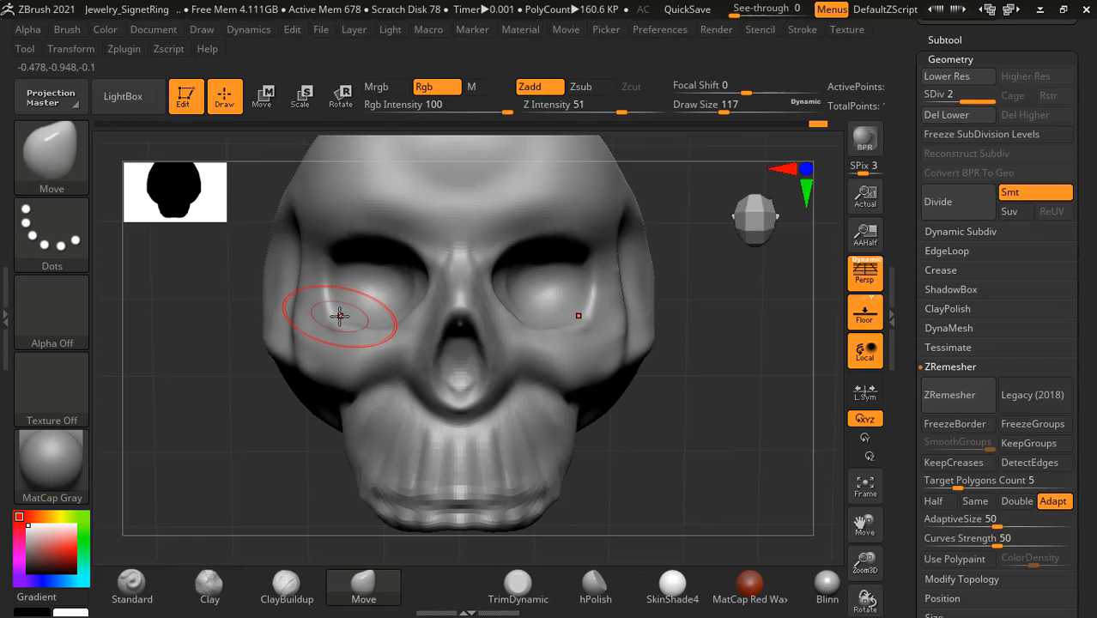
Step: Pull the lower outer corners of the eye sockets outward with the Move brush, raising the Draw Size to 173
left_click_drag(344, 317, 340, 316)
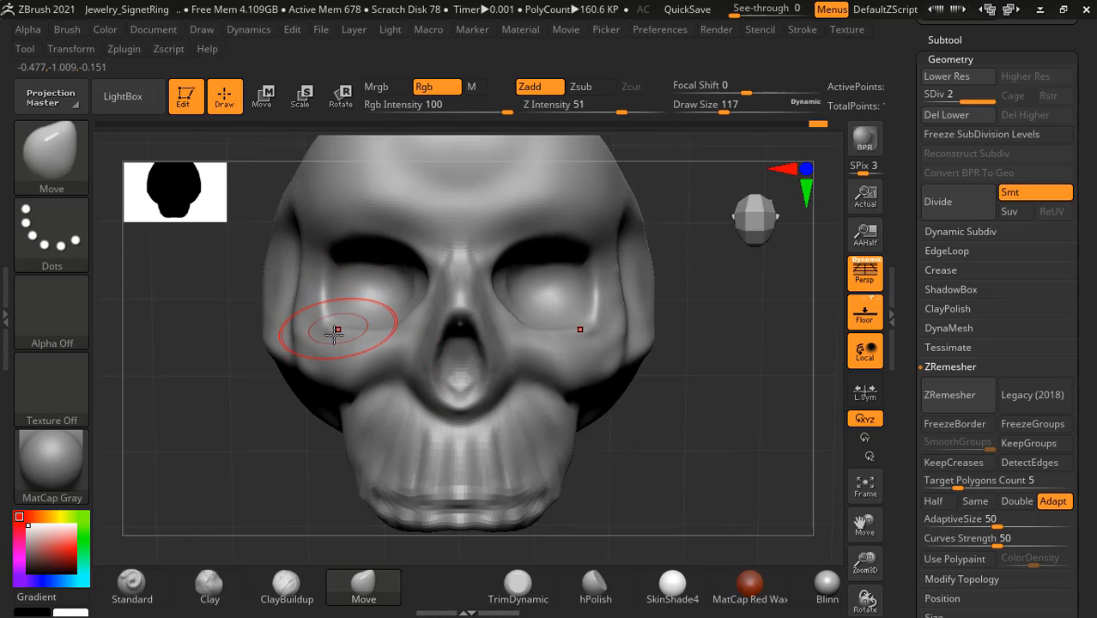
key("bracketright")
key("bracketright")
key("bracketright")
key("bracketright")
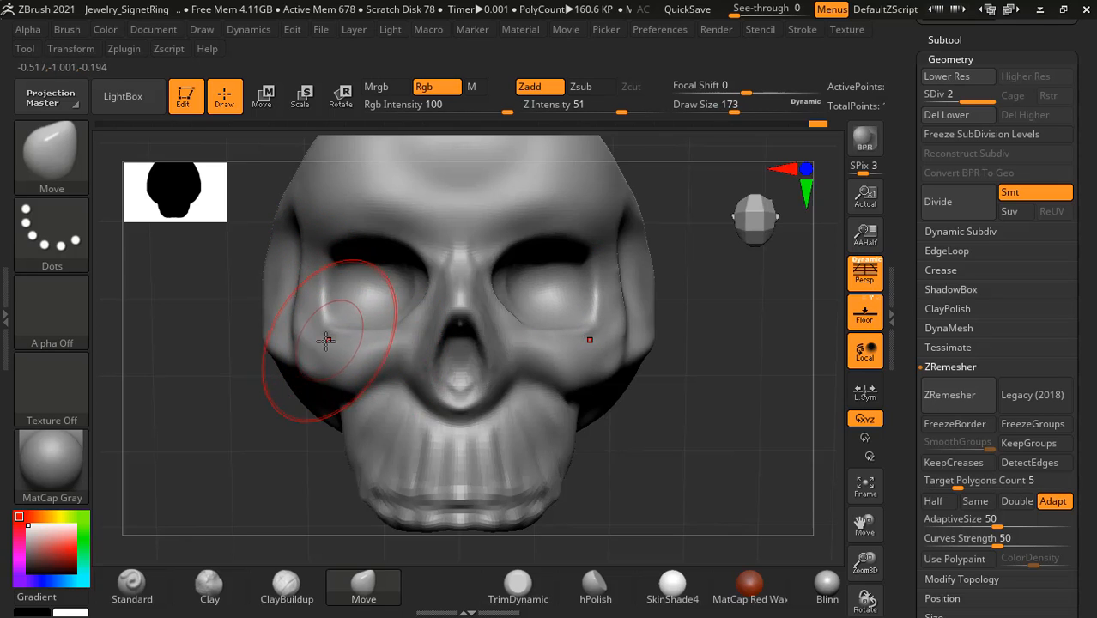
left_click_drag(326, 341, 321, 342)
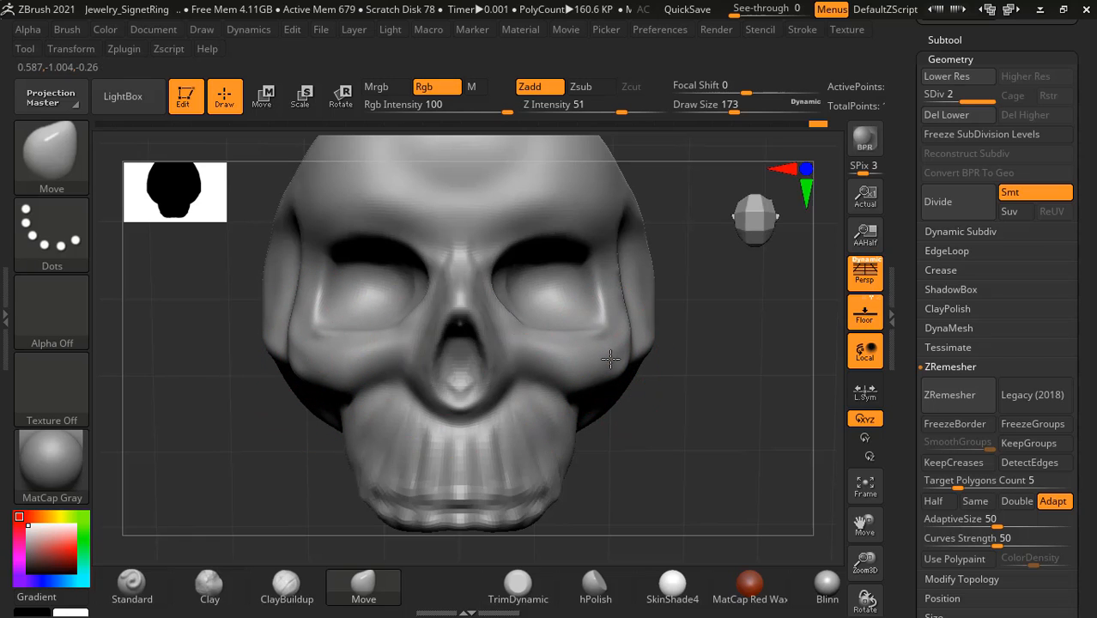
left_click_drag(710, 398, 698, 286)
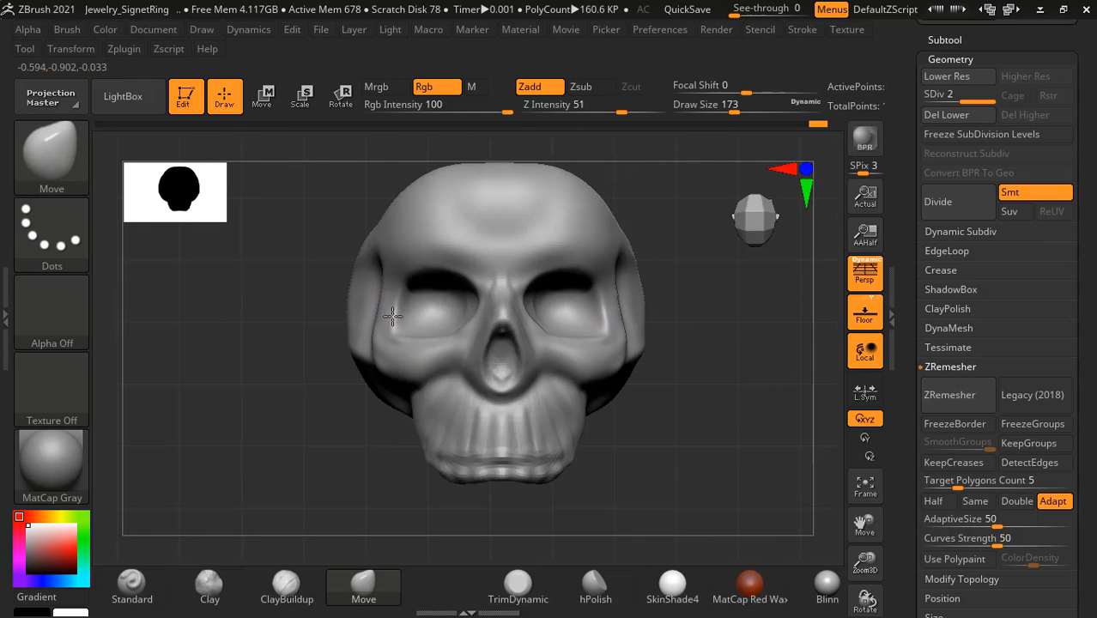
Step: Smooth the outer brow and temple area and the upper edge of the forehead where it meets the ring opening
left_click_drag(670, 386, 710, 381)
key("shift")
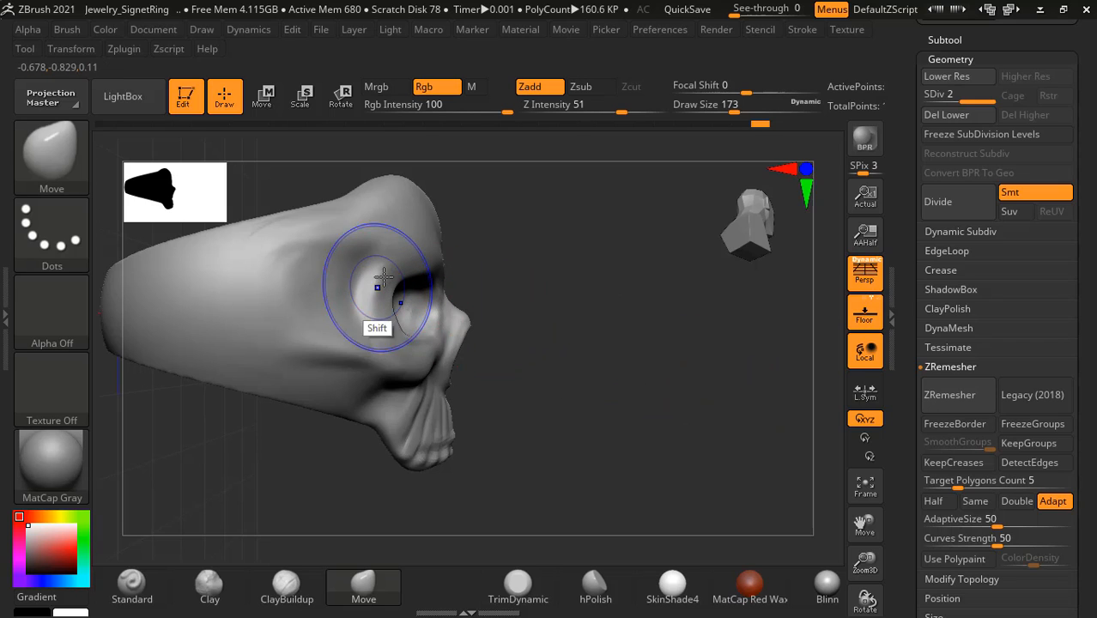
mouse_move(384, 276)
left_mouse_down("shift")
mouse_move(322, 241)
mouse_move(342, 222)
mouse_move(355, 225)
left_mouse_up("shift")
mouse_move(706, 371)
left_mouse_down()
mouse_move(676, 365)
mouse_move(673, 306)
mouse_move(741, 358)
mouse_move(701, 391)
mouse_move(698, 462)
mouse_move(708, 438)
left_mouse_up()
key("shift")
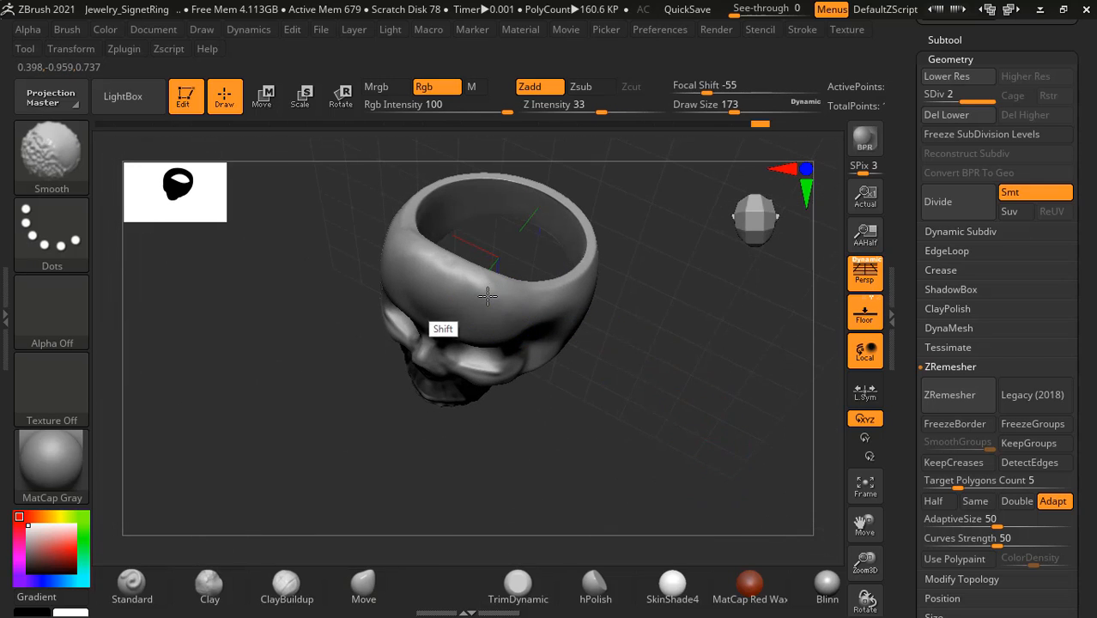
mouse_move(661, 372)
left_mouse_down()
mouse_move(698, 451)
mouse_move(392, 534)
left_mouse_up()
Step: Sculpt mirrored spiral scrolls on the forehead with the Standard brush at Focal Shift 68 and Draw Size 41
left_click(131, 584)
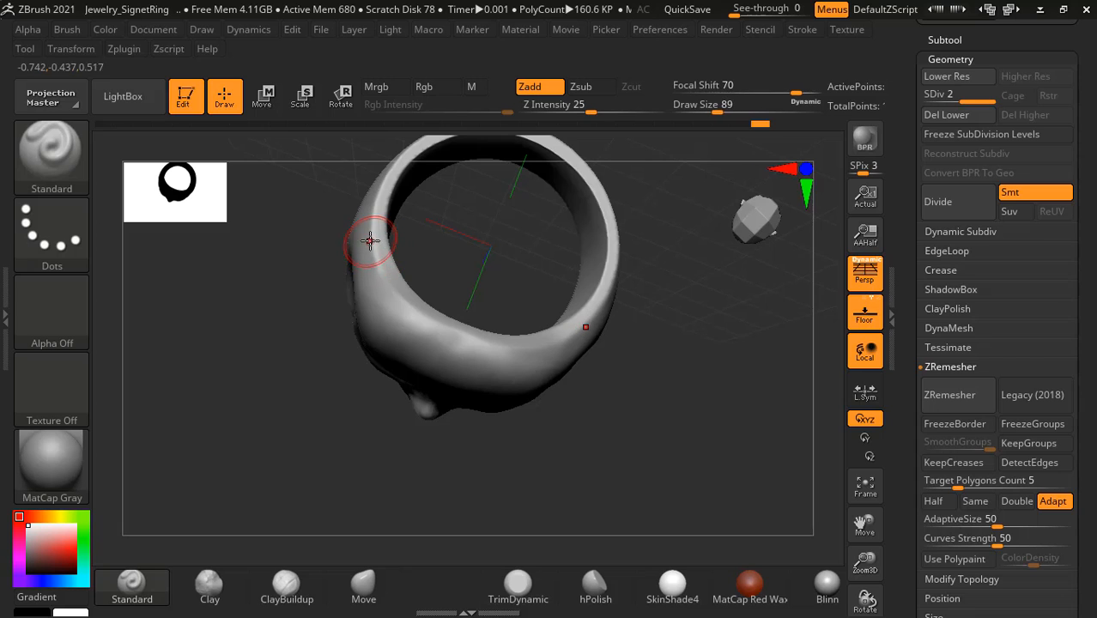
mouse_move(631, 323)
left_mouse_down()
mouse_move(689, 323)
mouse_move(722, 361)
mouse_move(706, 388)
mouse_move(710, 356)
mouse_move(710, 372)
mouse_move(676, 335)
mouse_move(732, 372)
mouse_move(730, 385)
left_mouse_up()
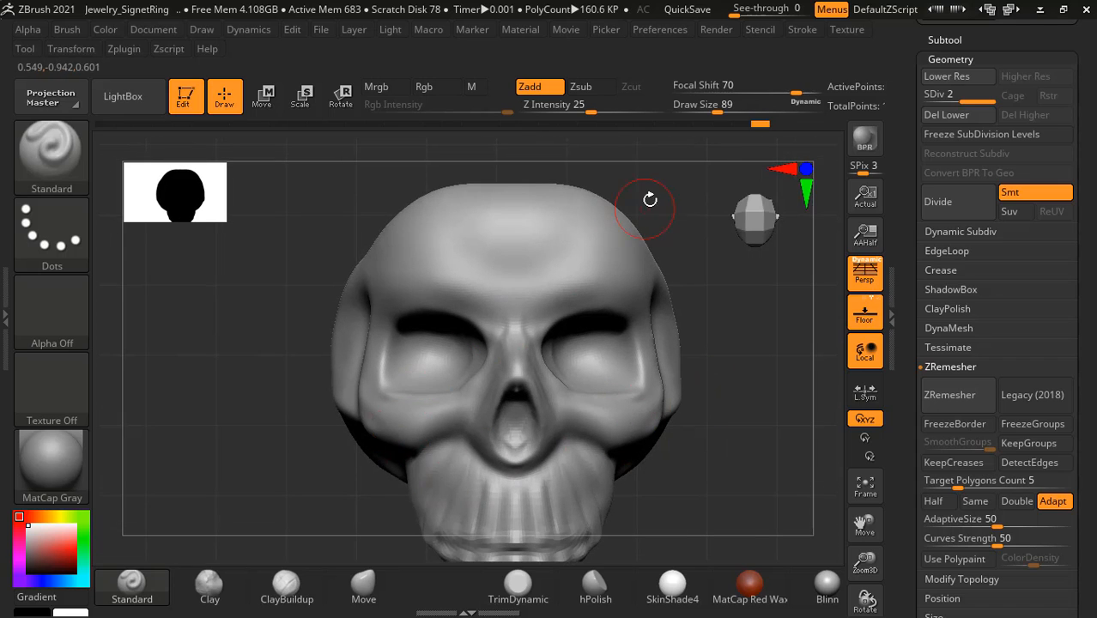
left_click_drag(778, 85, 777, 85)
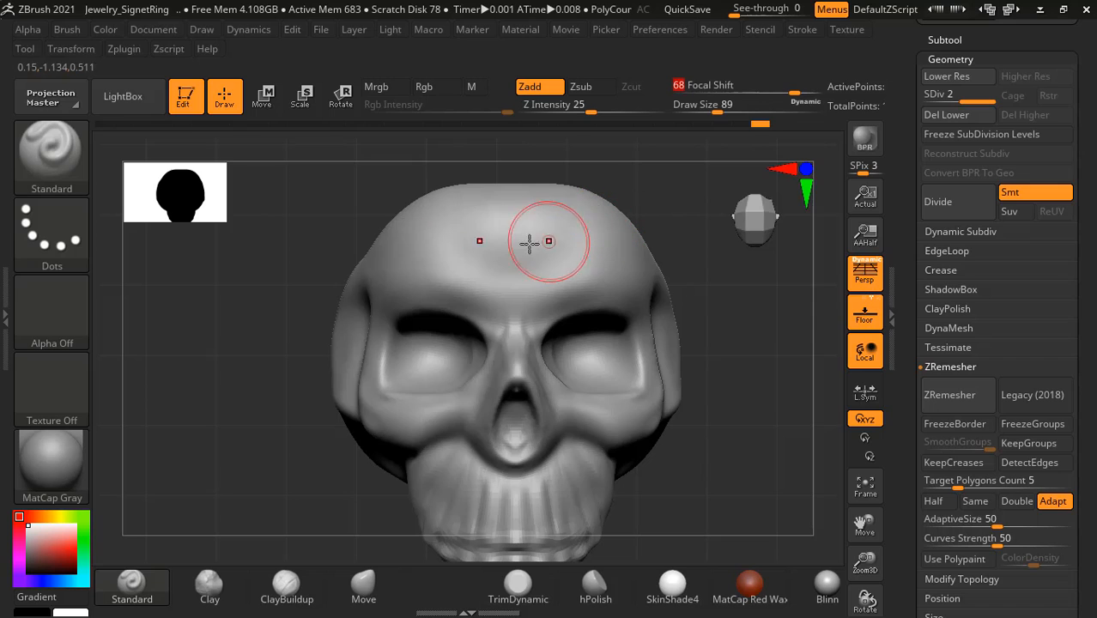
left_click_drag(718, 111, 701, 117)
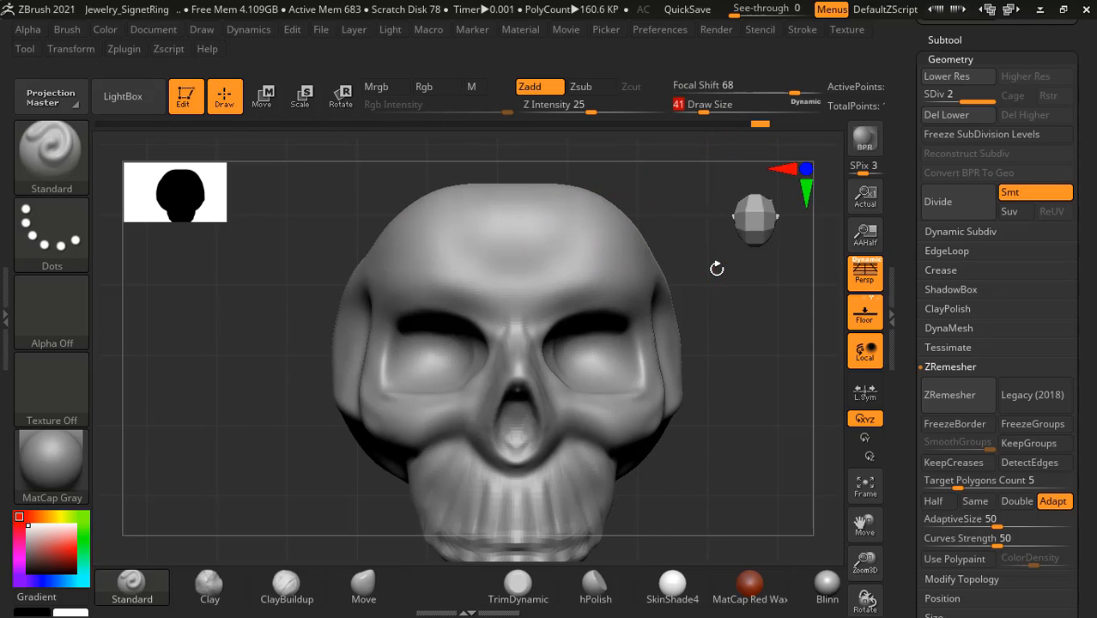
mouse_move(718, 267)
left_mouse_down("alt")
mouse_move(696, 310)
mouse_move(478, 253)
left_mouse_up("alt")
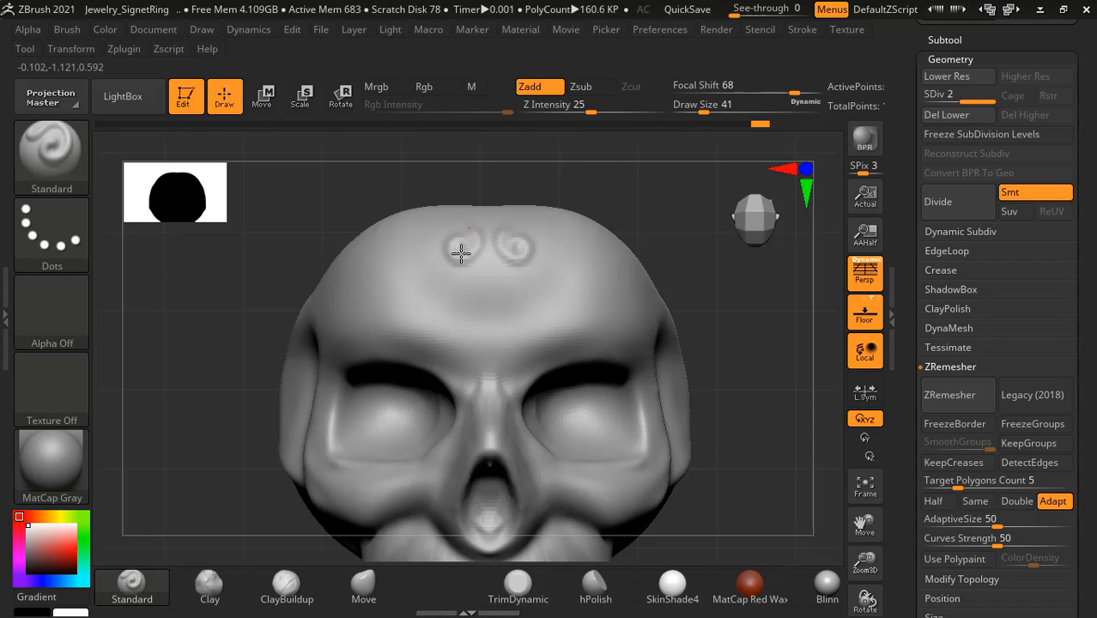
left_click_drag(424, 255, 392, 275)
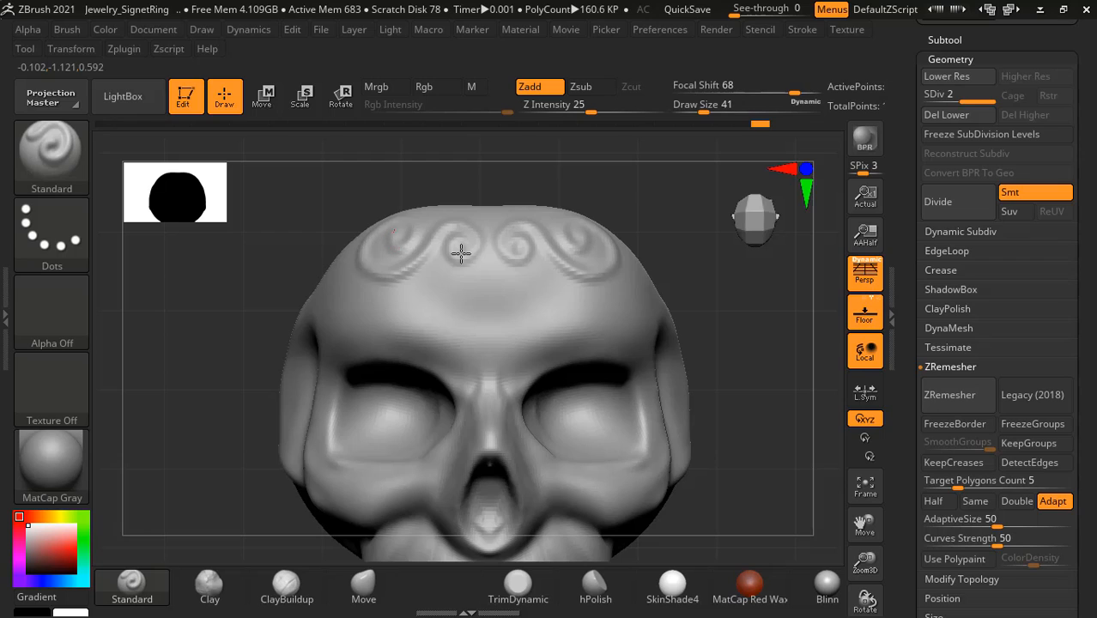
left_click_drag(394, 231, 399, 238)
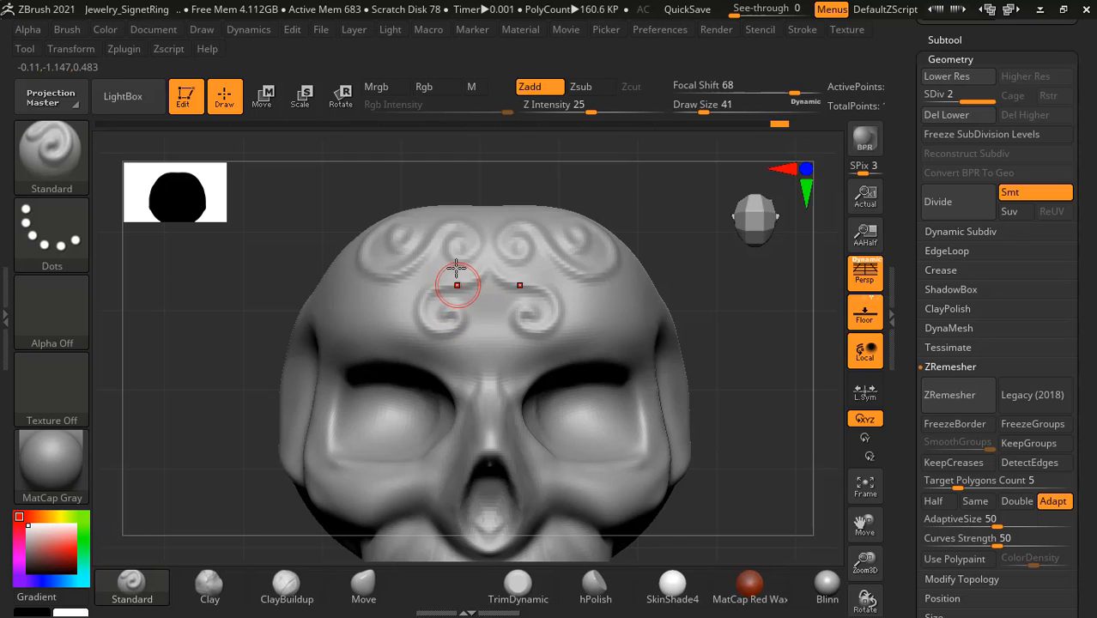
Step: Carve grooves between the forehead scrolls and extend the ornament over the brow to the outer corners of the eye sockets
mouse_move(483, 257)
left_mouse_down("alt")
mouse_move(446, 280)
mouse_move(439, 256)
mouse_move(373, 288)
mouse_move(352, 284)
mouse_move(351, 249)
left_mouse_up("alt")
left_click_drag(486, 280, 479, 302, "alt")
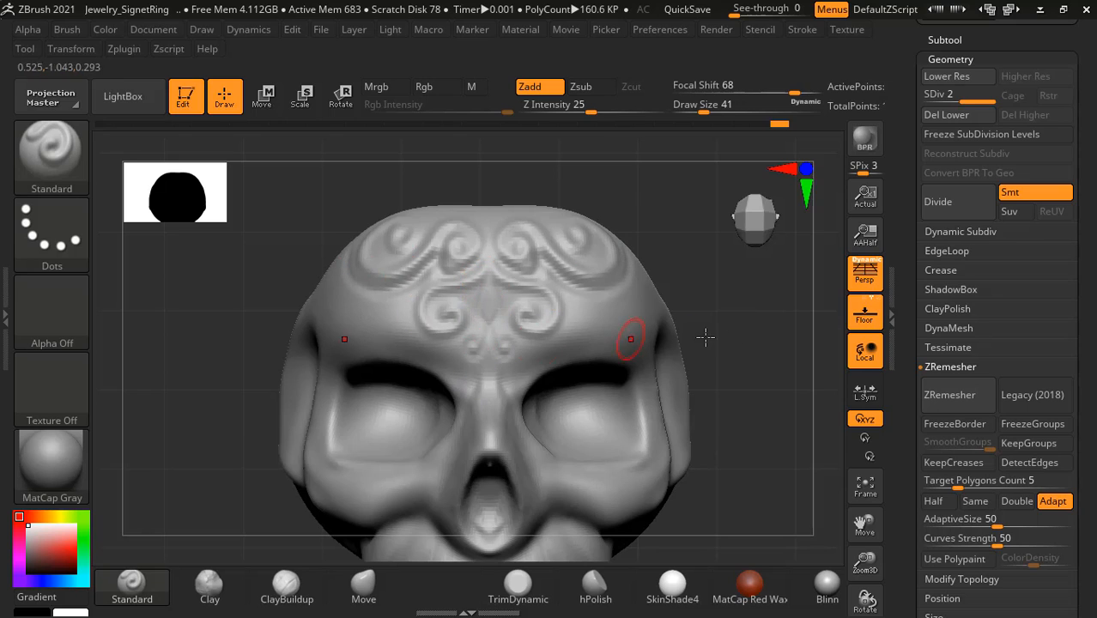
left_click_drag(752, 369, 755, 325)
mouse_move(459, 218)
left_mouse_down("alt")
mouse_move(387, 252)
mouse_move(376, 280)
mouse_move(392, 264)
mouse_move(404, 269)
left_mouse_up("alt")
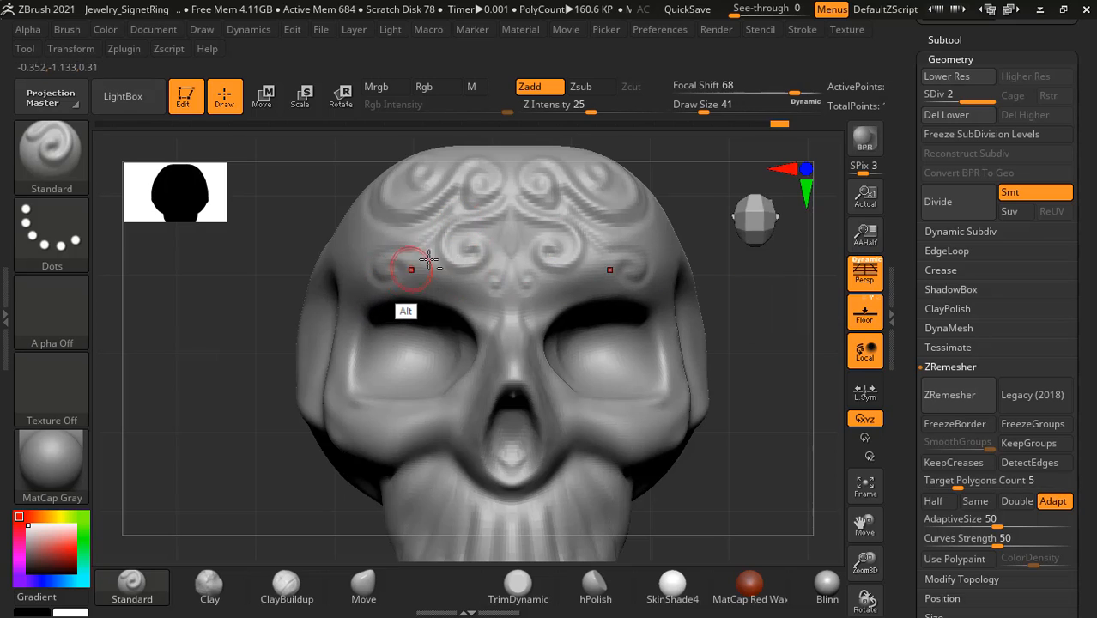
left_click_drag(712, 343, 716, 315)
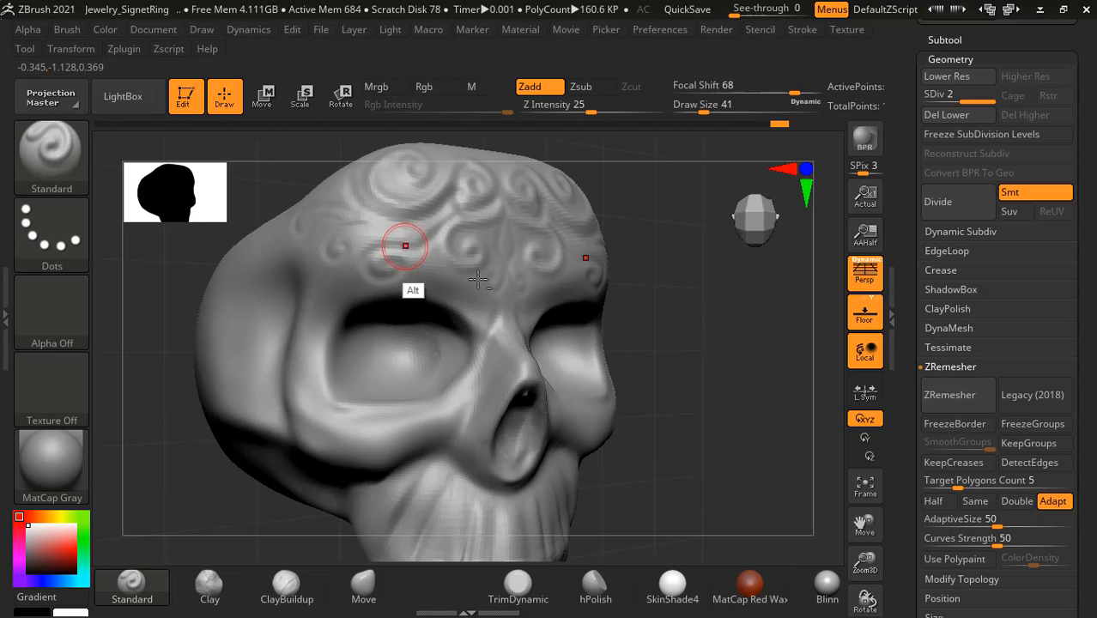
left_click_drag(724, 318, 723, 318)
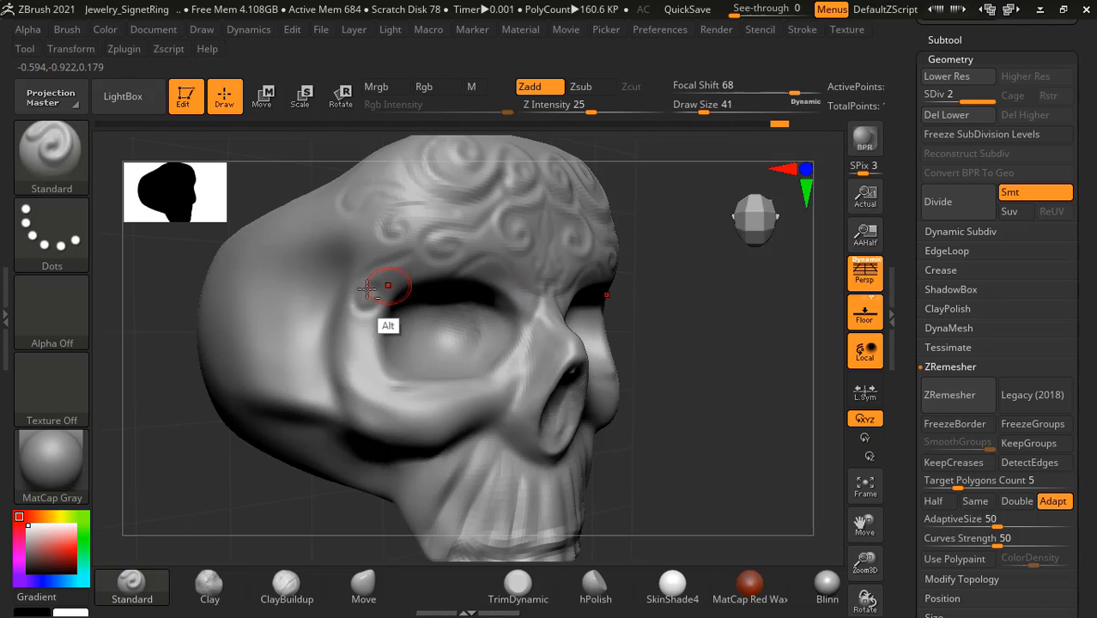
Step: Subdivide the ring to SDiv 3 and sculpt small scrolls around the eye sockets, along the cheekbones and beside the nose
mouse_move(639, 404)
left_mouse_down()
mouse_move(764, 371)
mouse_move(768, 345)
mouse_move(739, 393)
mouse_move(705, 391)
left_mouse_up()
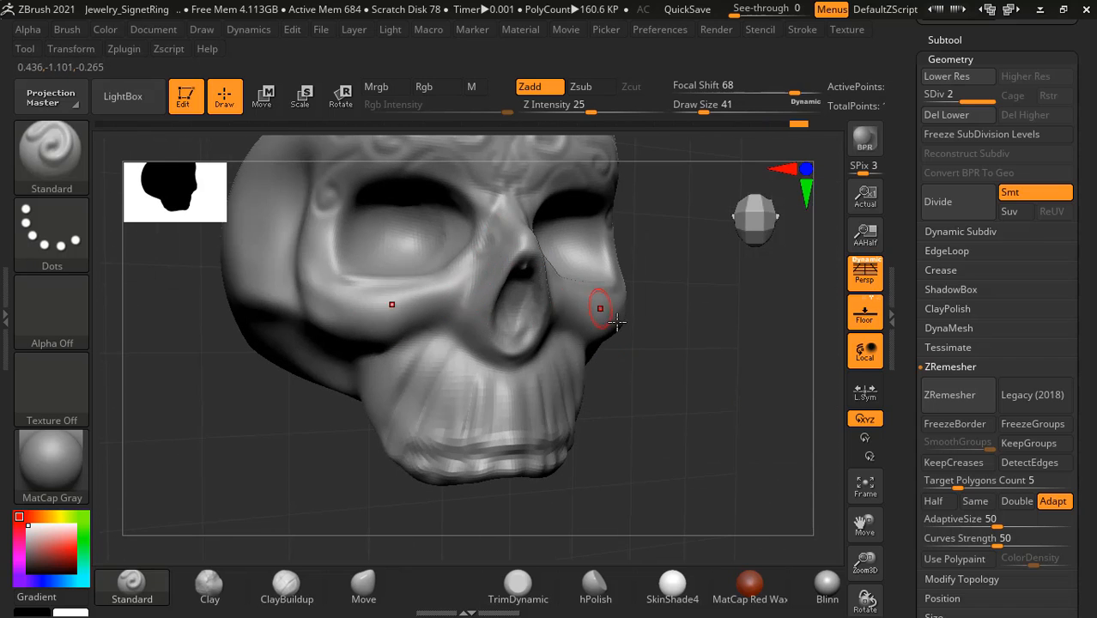
left_click_drag(718, 388, 700, 396)
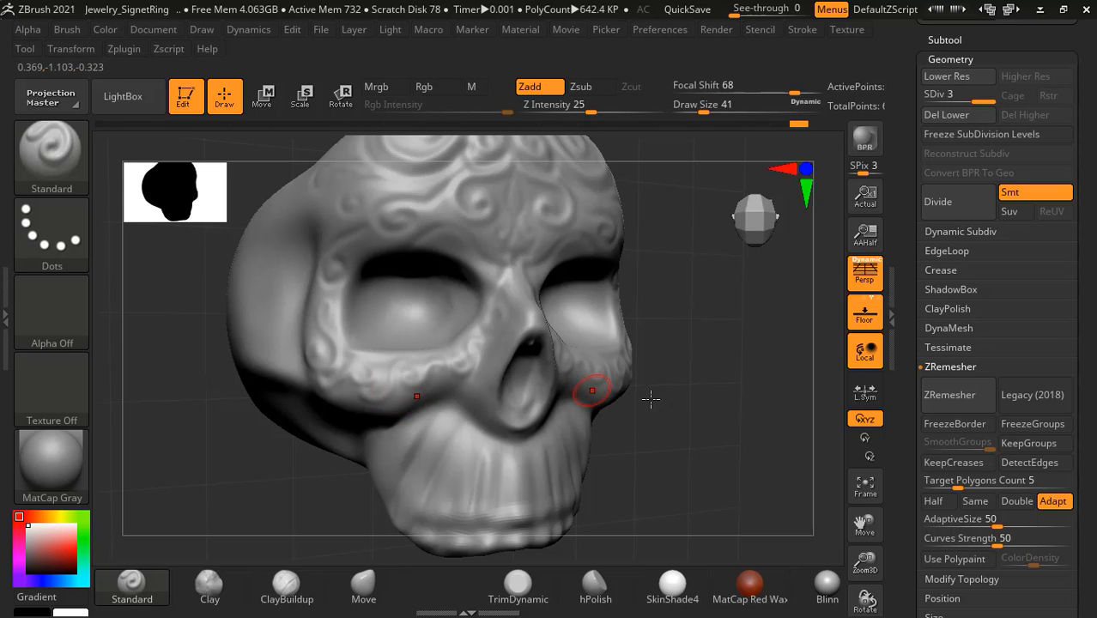
left_click_drag(708, 408, 621, 376)
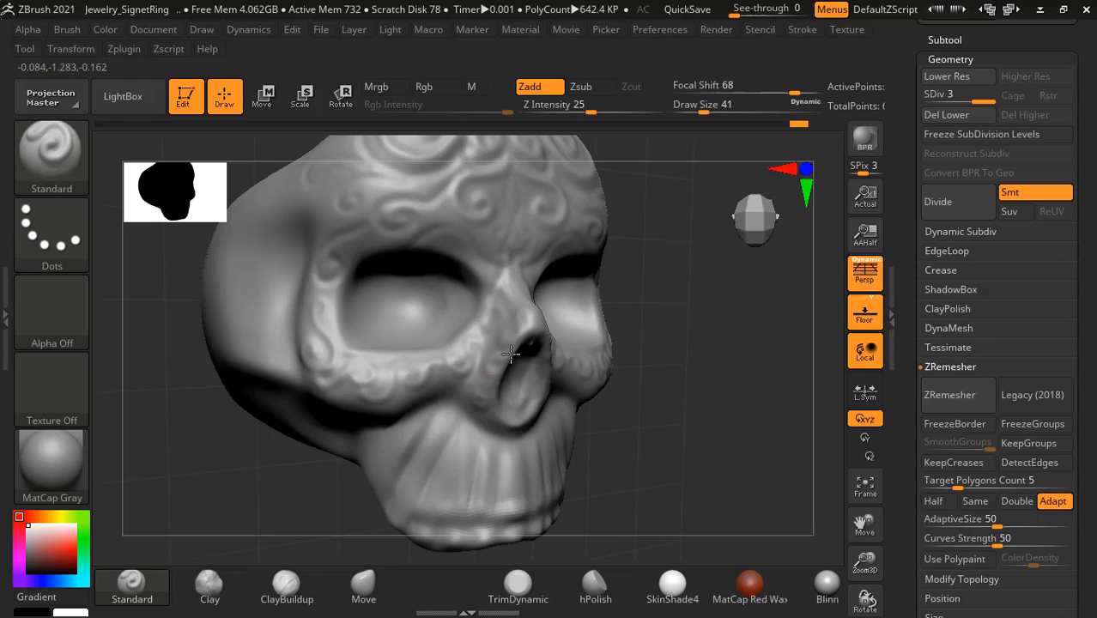
Step: Extend the scrollwork from the brow onto the upper temple and carve grooves along the curls and behind the eye socket
mouse_move(623, 371)
left_mouse_down()
mouse_move(764, 392)
mouse_move(733, 366)
mouse_move(764, 400)
mouse_move(769, 443)
mouse_move(718, 411)
mouse_move(746, 448)
mouse_move(632, 241)
mouse_move(619, 250)
mouse_move(602, 239)
left_mouse_up()
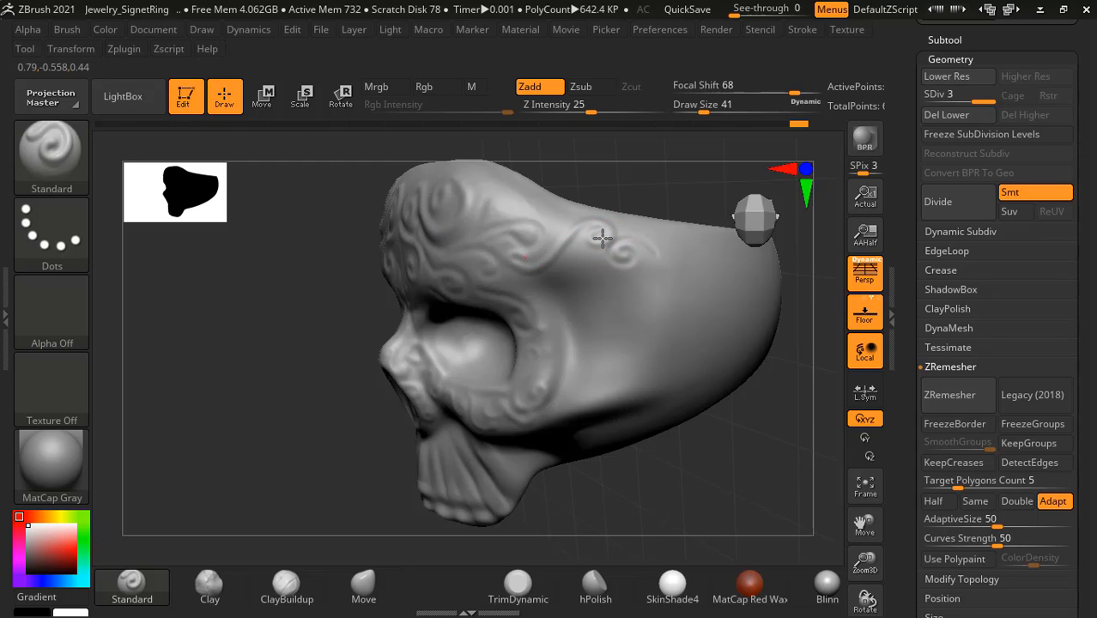
left_click_drag(603, 238, 680, 305)
left_click_drag(761, 392, 667, 321)
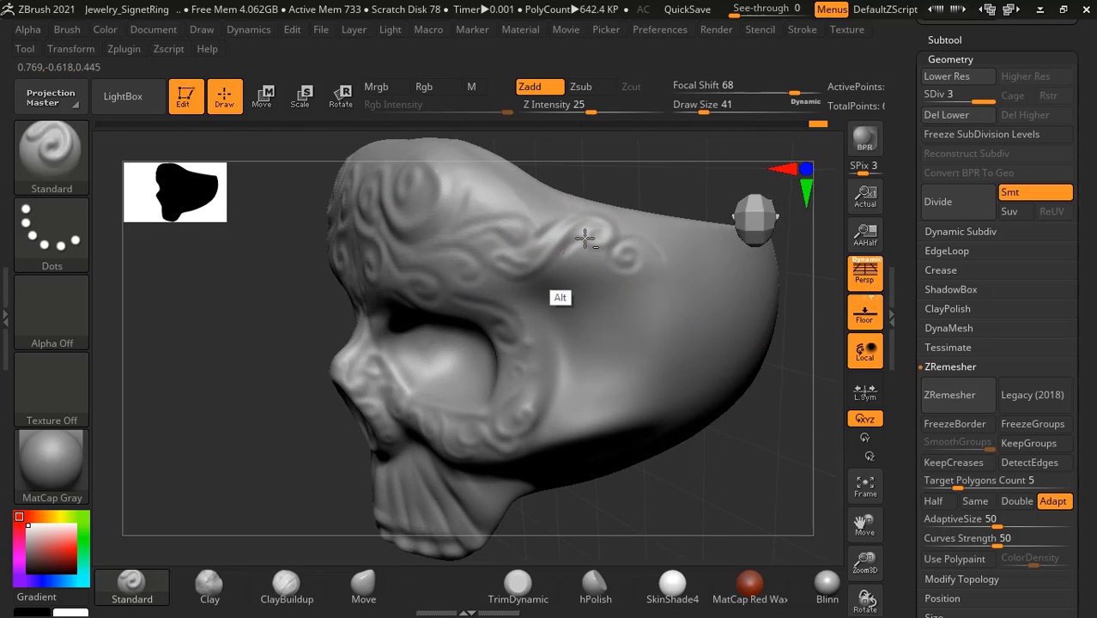
left_click_drag(823, 355, 591, 319)
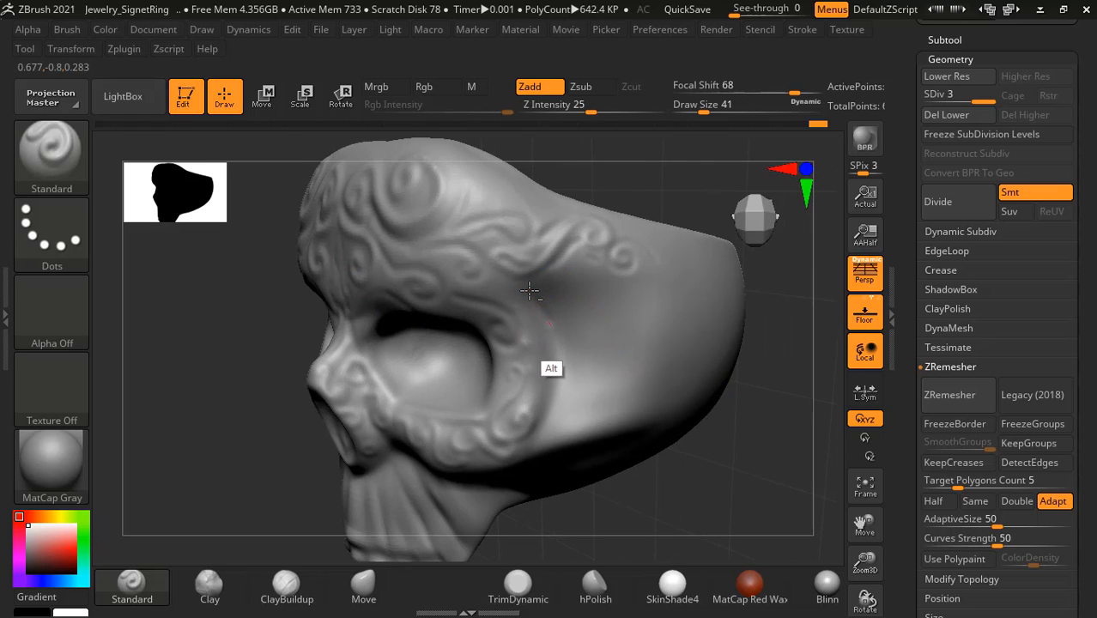
left_click(577, 329)
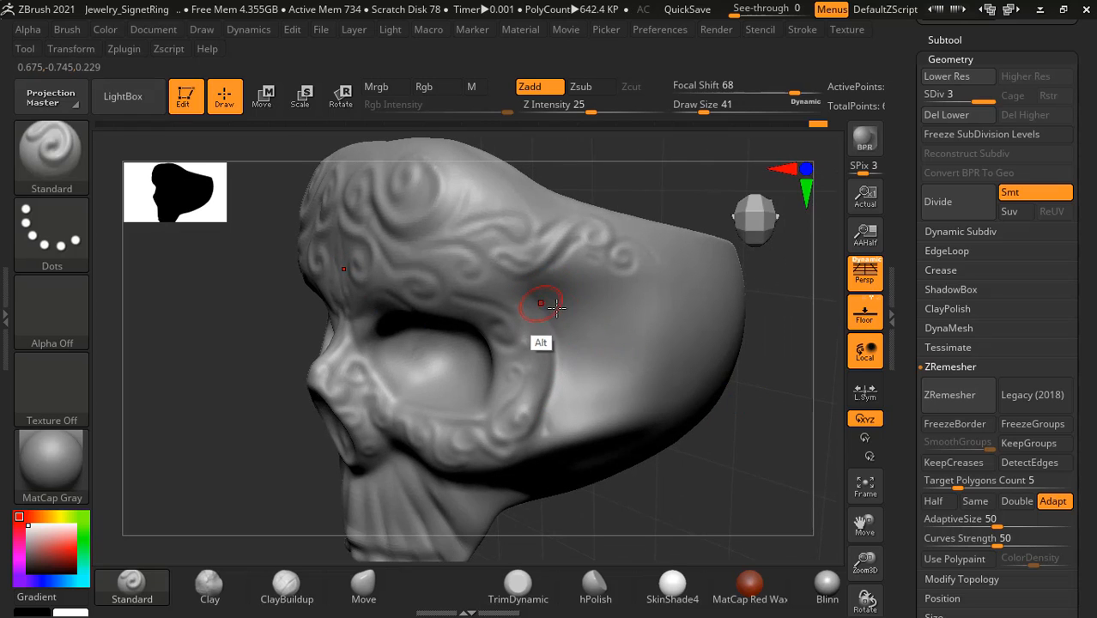
Step: Sculpt curling scrolls down the temple behind the eye socket and toward the ring band with the Standard brush
left_click_drag(740, 412, 682, 375)
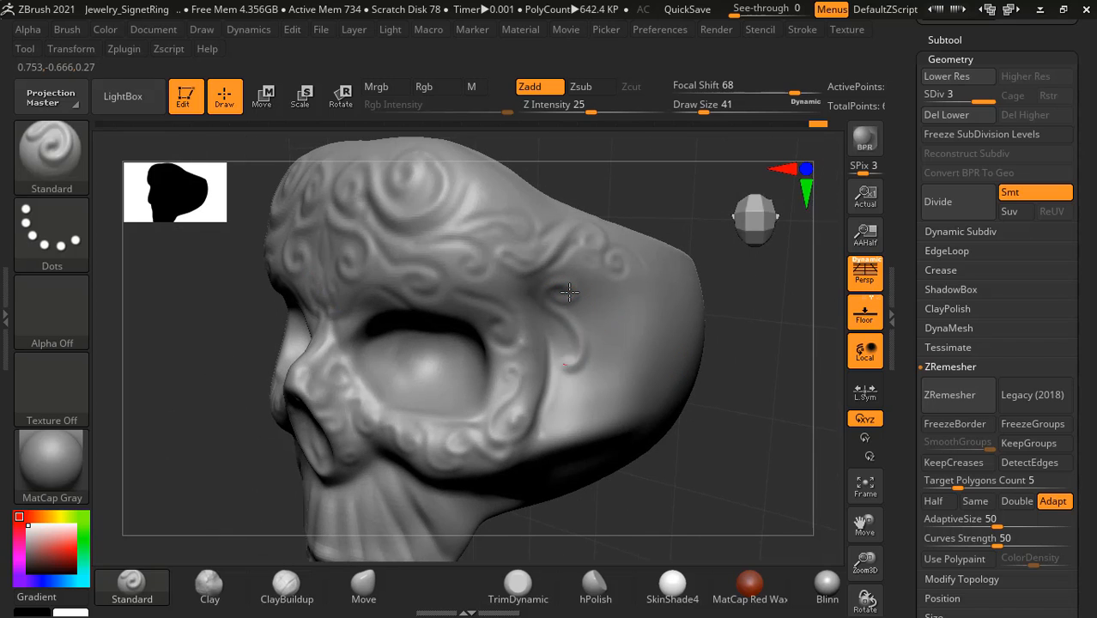
mouse_move(564, 365)
left_mouse_down()
mouse_move(564, 353)
mouse_move(605, 368)
left_mouse_up()
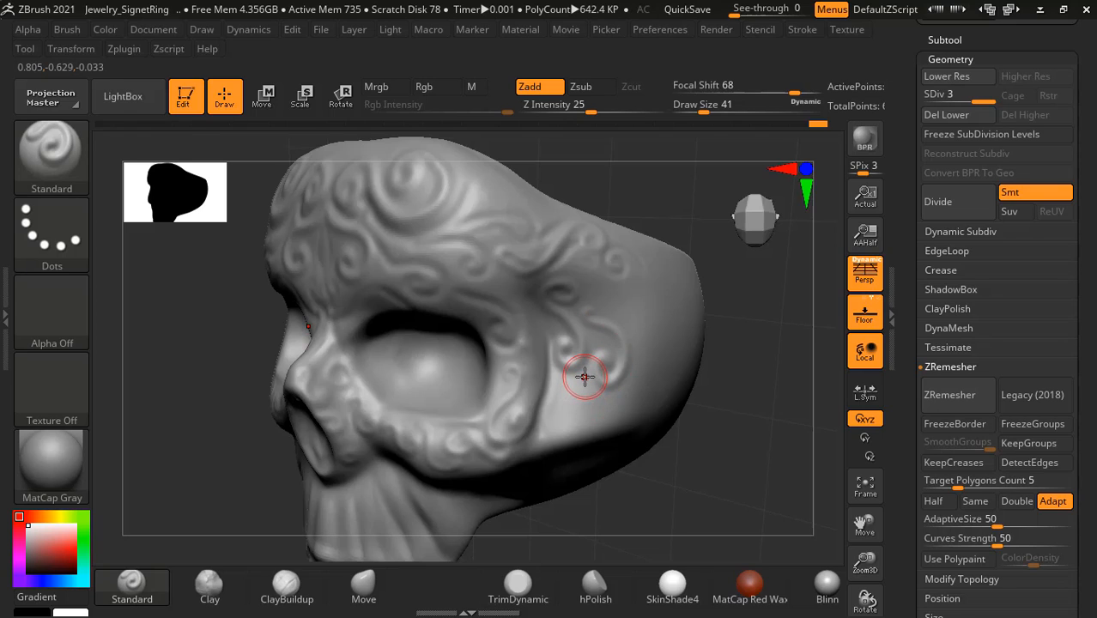
left_click_drag(585, 376, 578, 387)
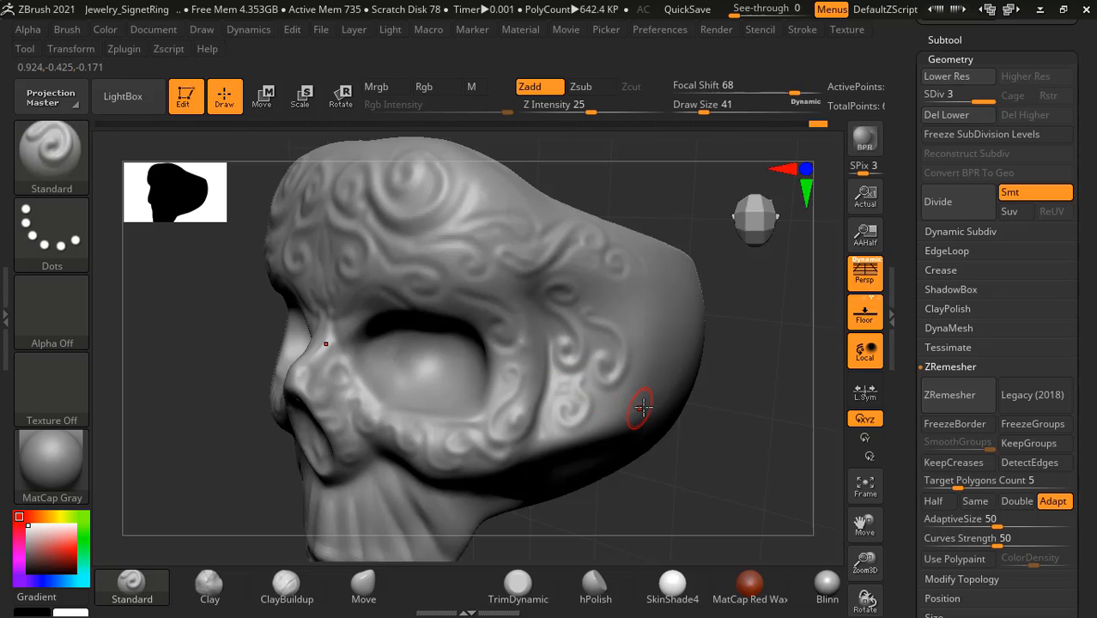
mouse_move(702, 437)
left_mouse_down()
mouse_move(637, 444)
mouse_move(614, 292)
left_mouse_up()
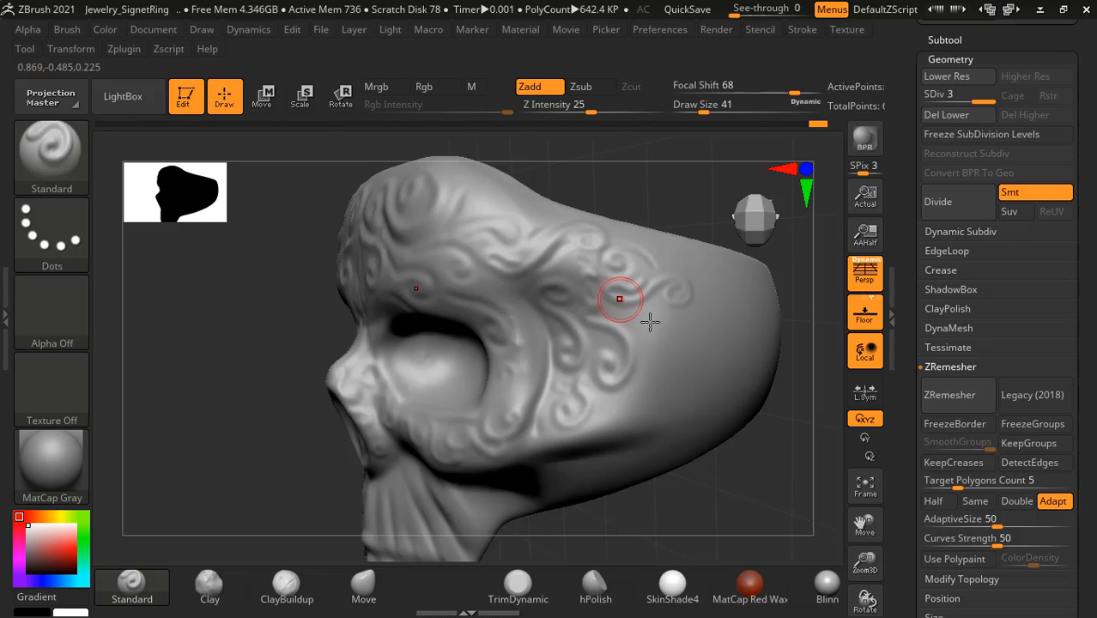
Step: Carve fanning vertical grooves into the upper jaw between the nose and the teeth with the Standard brush
mouse_move(606, 449)
left_mouse_down()
mouse_move(779, 455)
mouse_move(774, 387)
mouse_move(789, 388)
mouse_move(729, 370)
mouse_move(737, 410)
left_mouse_up()
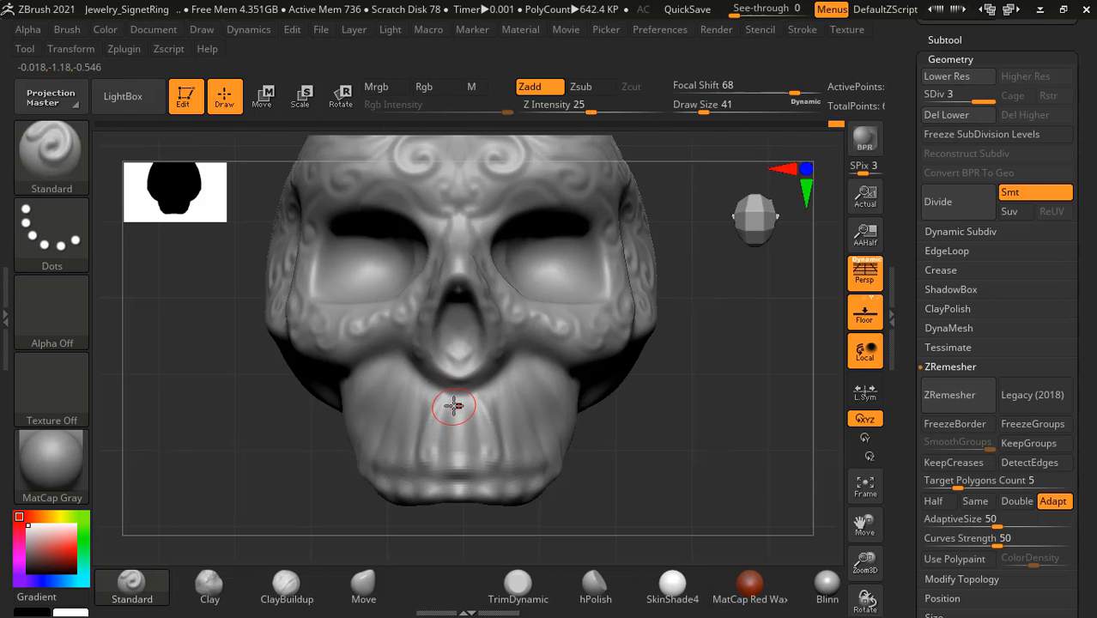
left_click_drag(671, 446, 816, 443)
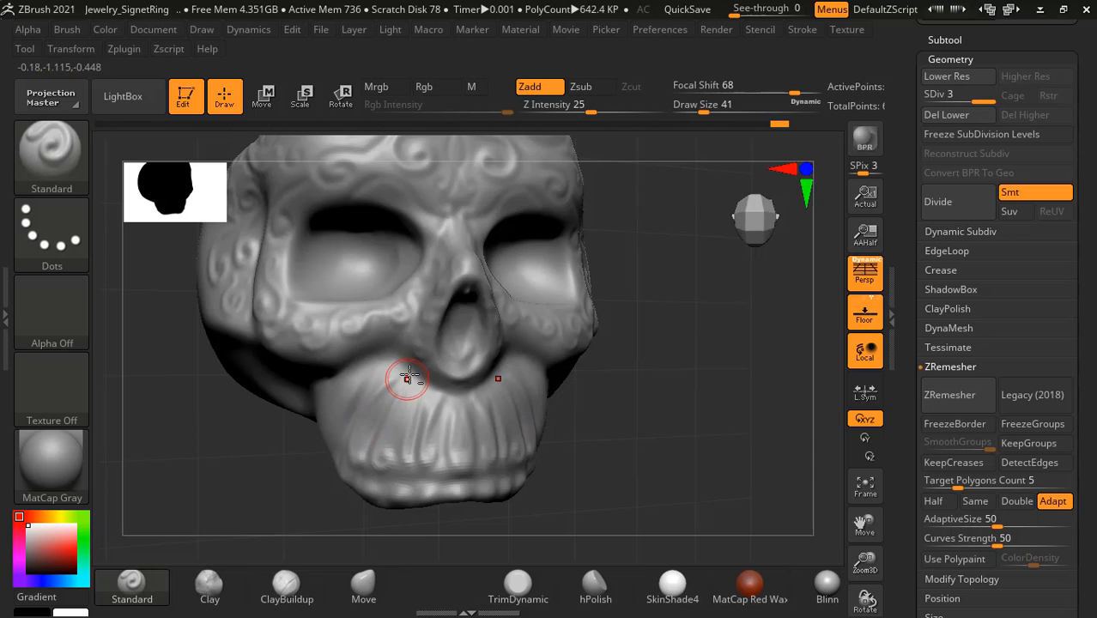
left_click_drag(408, 377, 373, 425, "alt")
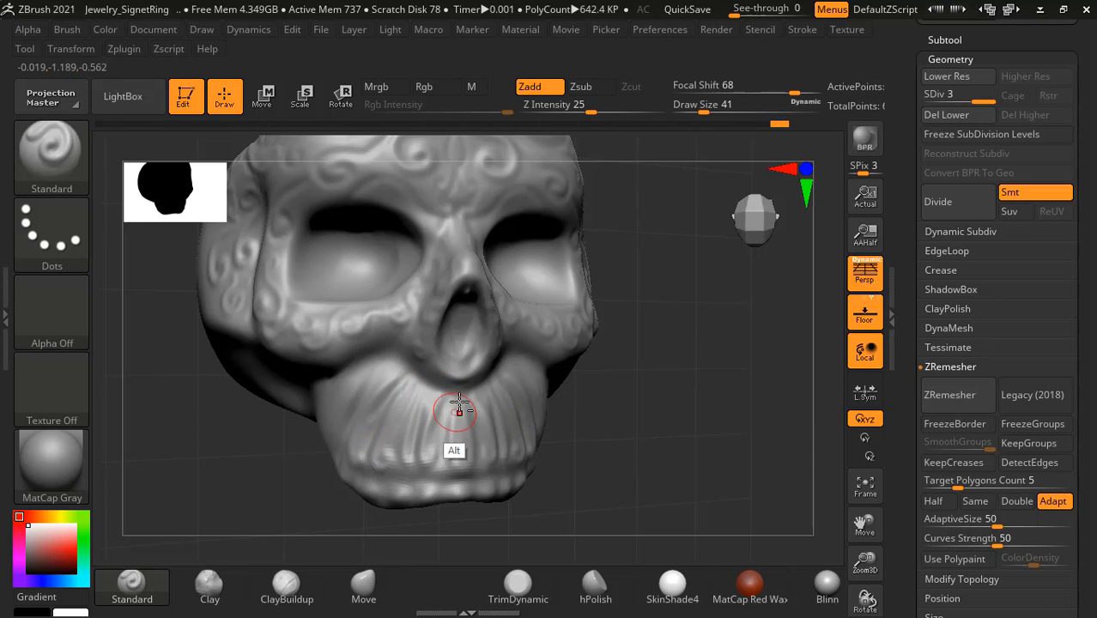
left_click_drag(632, 436, 442, 405)
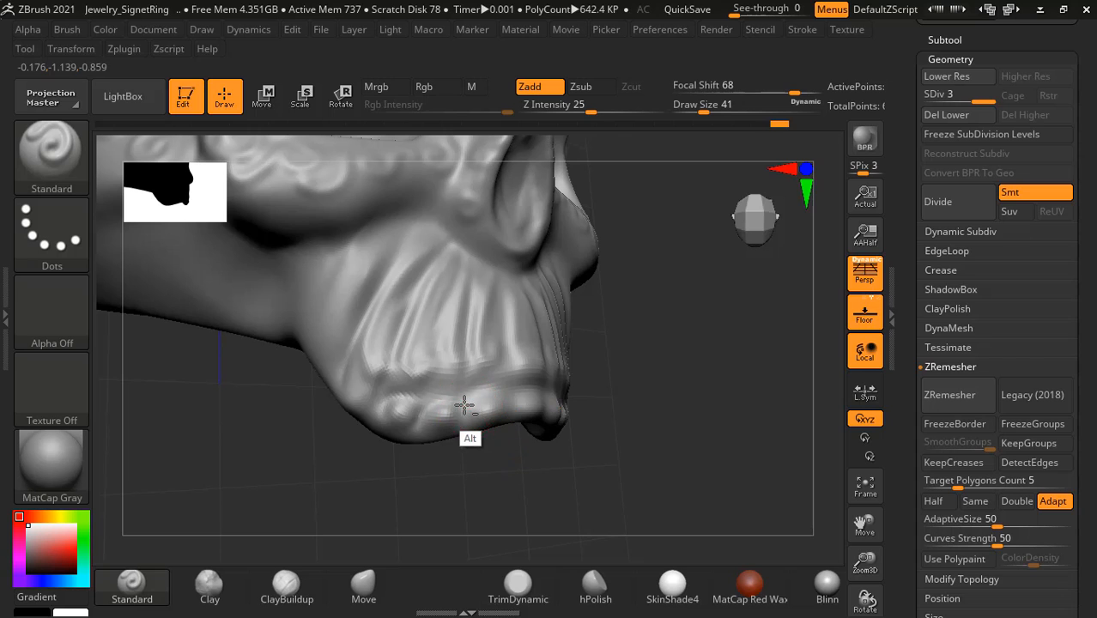
mouse_move(687, 429)
left_mouse_down()
mouse_move(511, 400)
mouse_move(534, 393)
left_mouse_up()
Step: Sculpt small scrolls along the upper edge of the forehead and beside the large forehead spiral
mouse_move(715, 414)
left_mouse_down("alt")
mouse_move(710, 390)
mouse_move(733, 394)
mouse_move(741, 422)
mouse_move(723, 384)
mouse_move(699, 424)
mouse_move(711, 395)
mouse_move(732, 385)
mouse_move(748, 408)
left_mouse_up("alt")
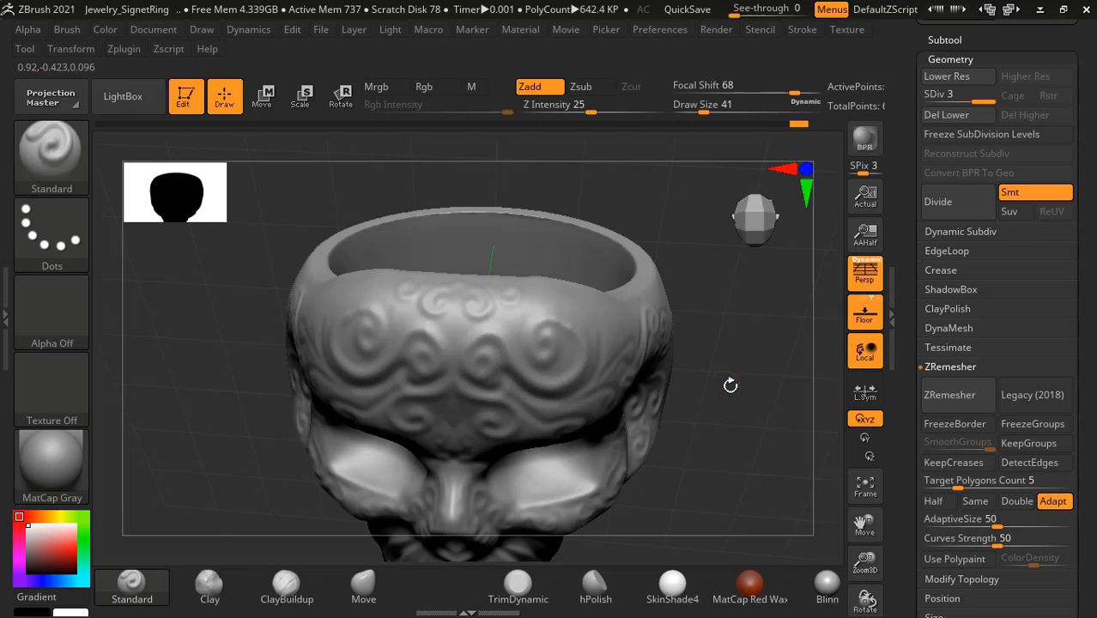
left_click_drag(730, 384, 712, 388)
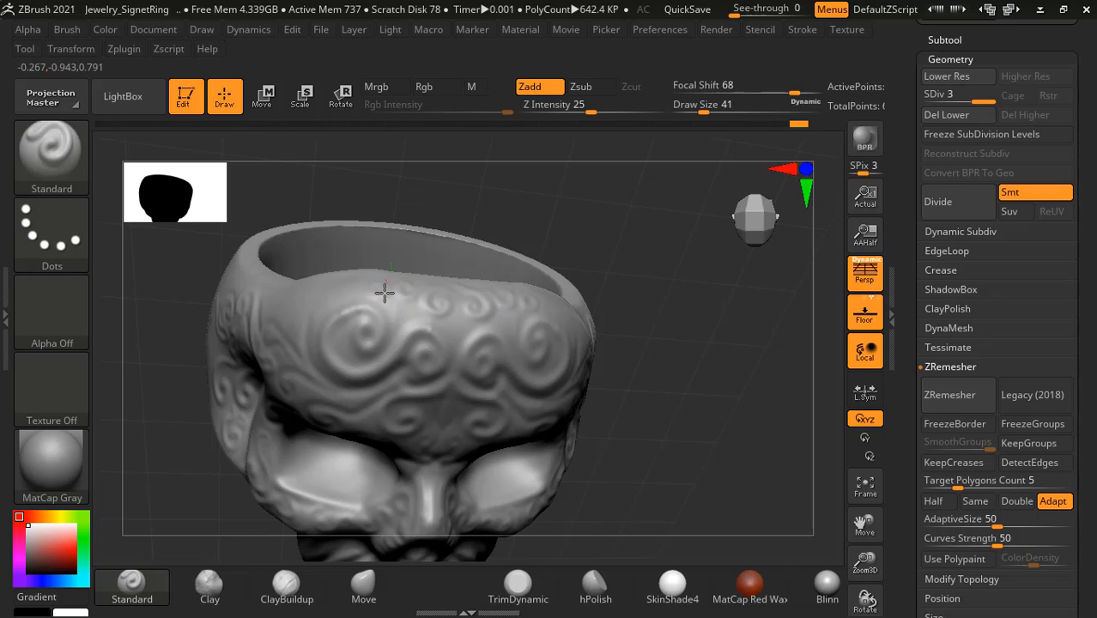
left_click_drag(642, 335, 719, 342)
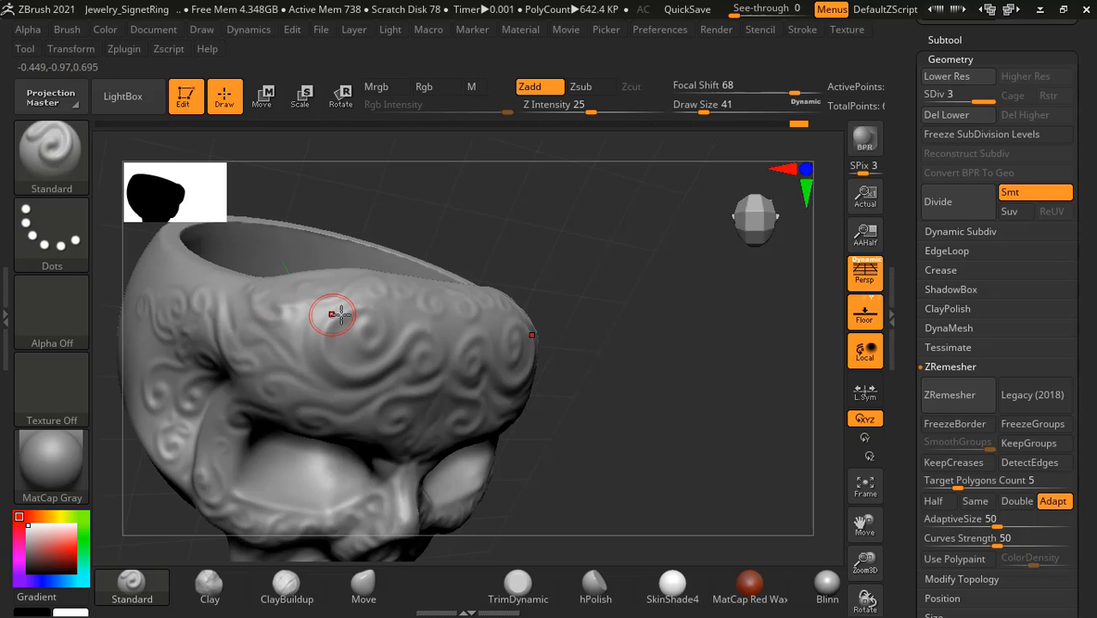
Step: Sculpt small scrolls on the side of the upper jaw beneath the cheekbone and carve grooves around them
mouse_move(567, 319)
left_mouse_down()
mouse_move(691, 330)
mouse_move(762, 379)
mouse_move(701, 378)
mouse_move(735, 350)
mouse_move(703, 367)
mouse_move(713, 378)
mouse_move(727, 346)
mouse_move(669, 385)
left_mouse_up()
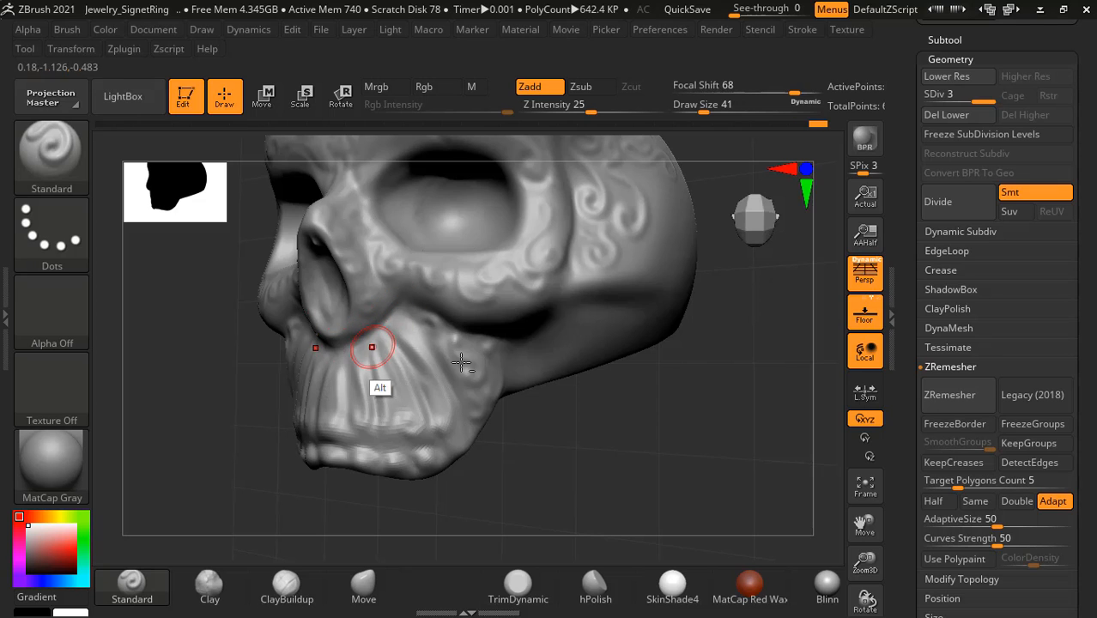
left_click_drag(756, 408, 653, 411)
left_click_drag(530, 268, 465, 316, "alt")
left_click_drag(504, 282, 601, 268, "alt")
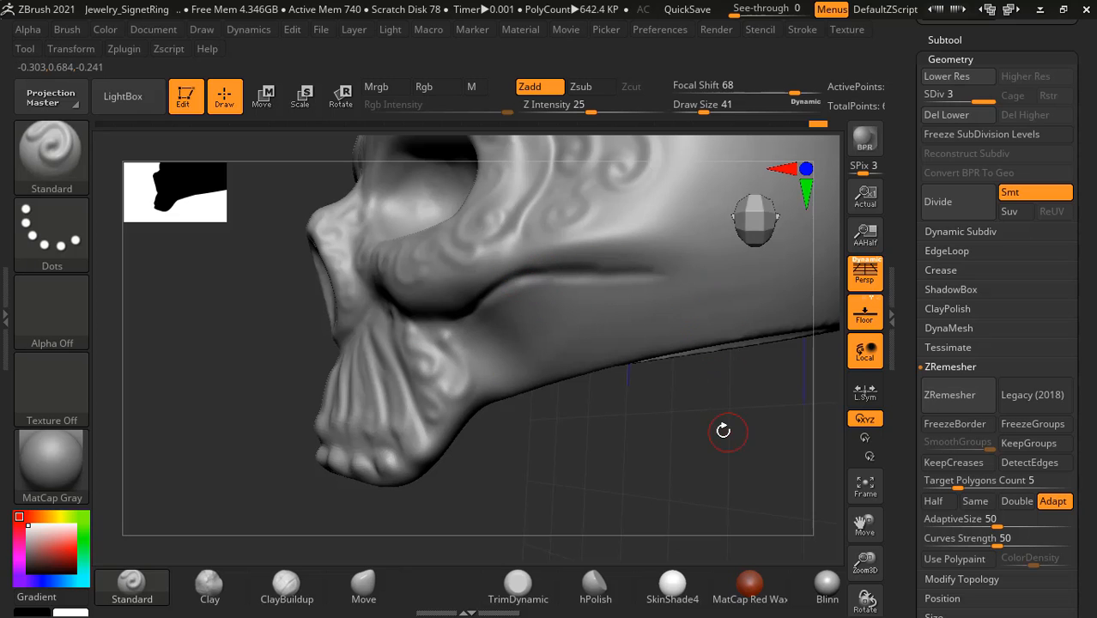
Step: Set the Standard brush to the DragRect stroke with the star-shaped Alpha 11
mouse_move(655, 363)
left_mouse_down()
mouse_move(684, 466)
mouse_move(698, 312)
mouse_move(737, 392)
mouse_move(730, 412)
mouse_move(689, 383)
mouse_move(704, 375)
mouse_move(722, 412)
mouse_move(691, 397)
mouse_move(706, 391)
mouse_move(726, 402)
mouse_move(713, 417)
mouse_move(661, 427)
mouse_move(344, 326)
left_mouse_up()
left_click(75, 159)
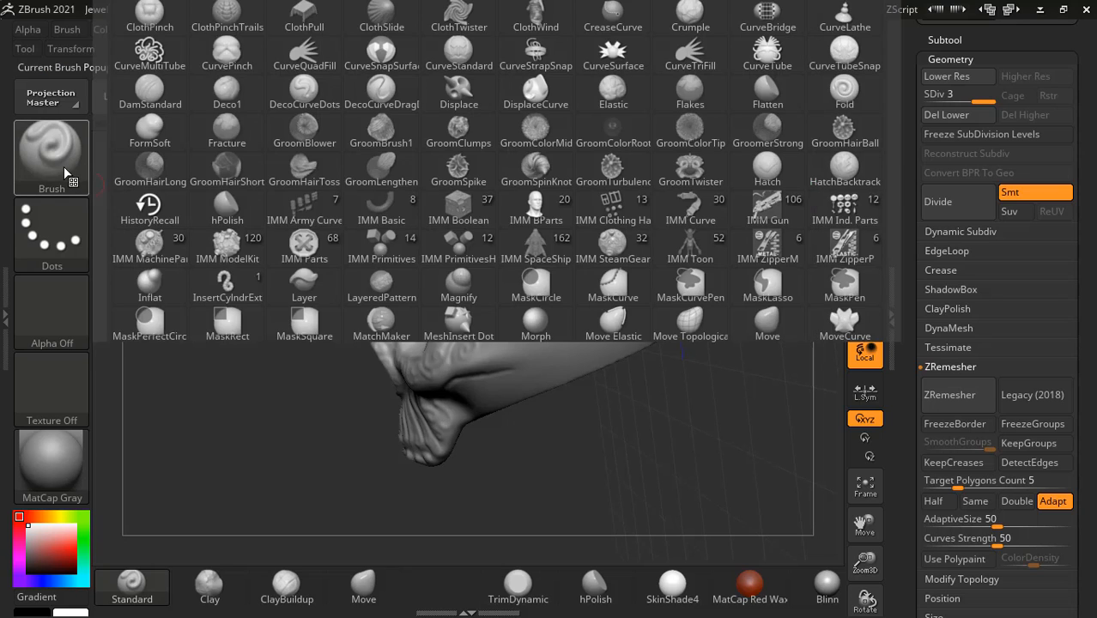
left_click(72, 249)
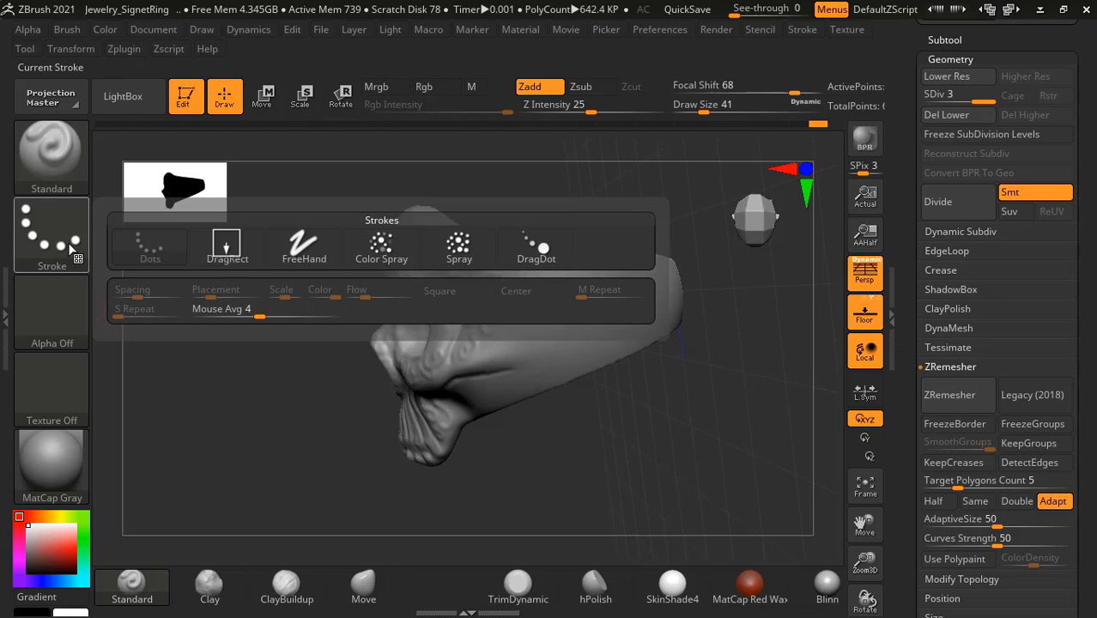
left_click(227, 244)
left_click(76, 323)
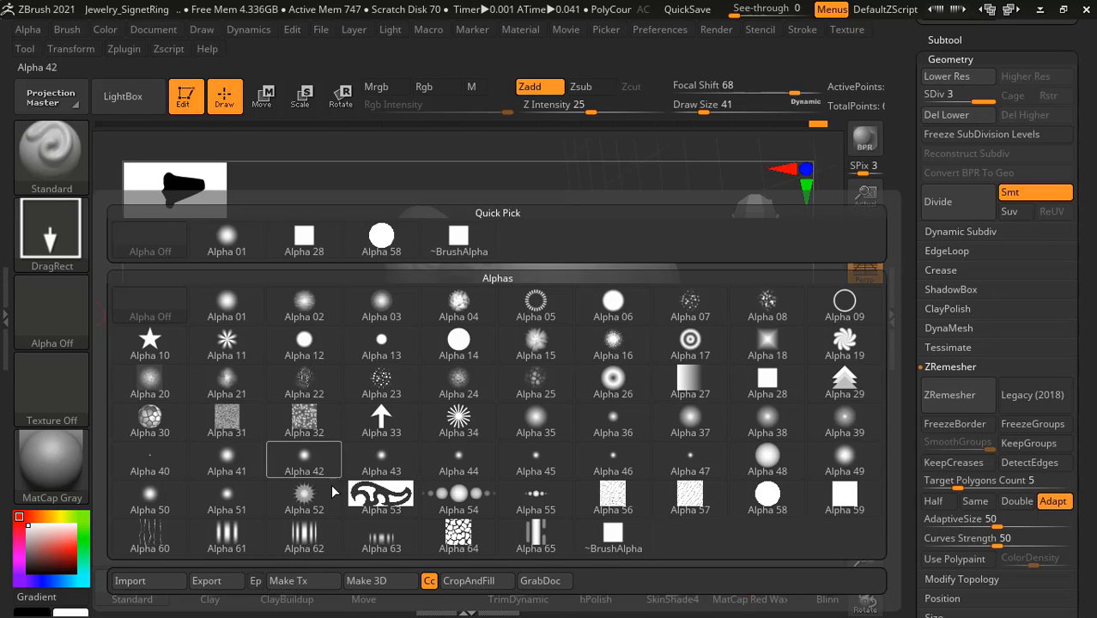
left_click(229, 340)
left_click_drag(698, 461, 635, 387)
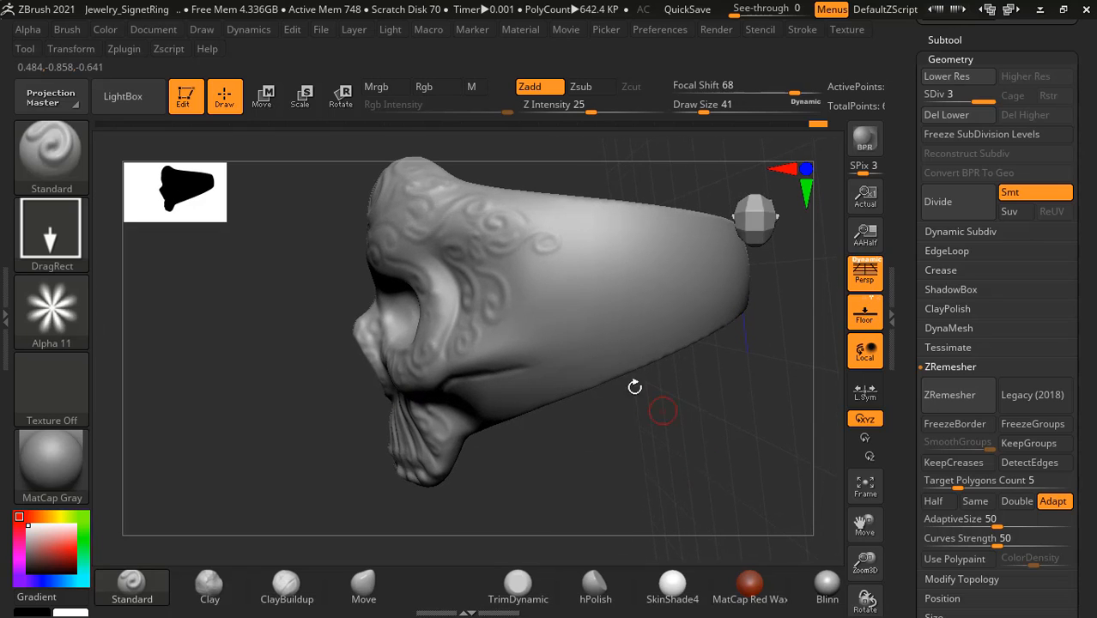
Step: Stamp a row of small stars along the upper side of the ring band, starting behind the temple scrolls
left_click(563, 270)
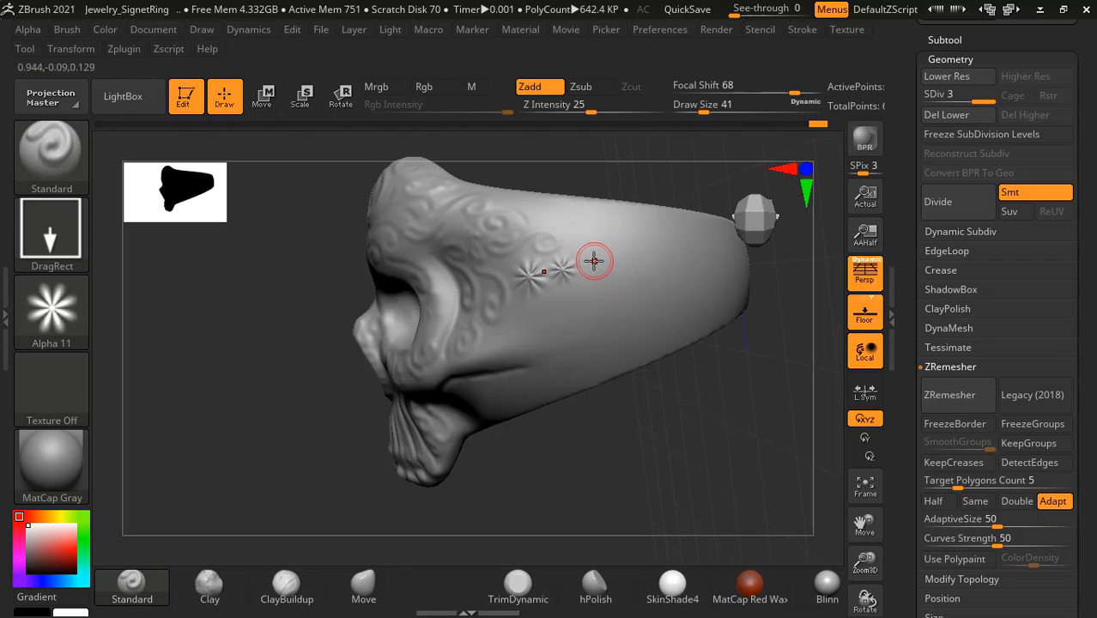
left_click_drag(757, 374, 721, 361)
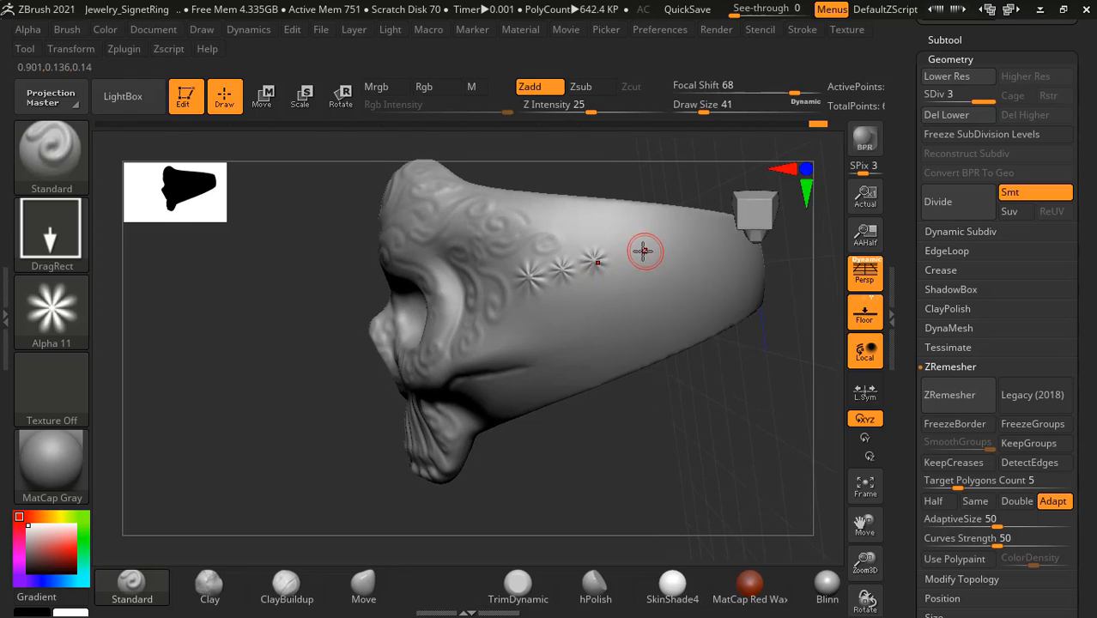
left_click(629, 248)
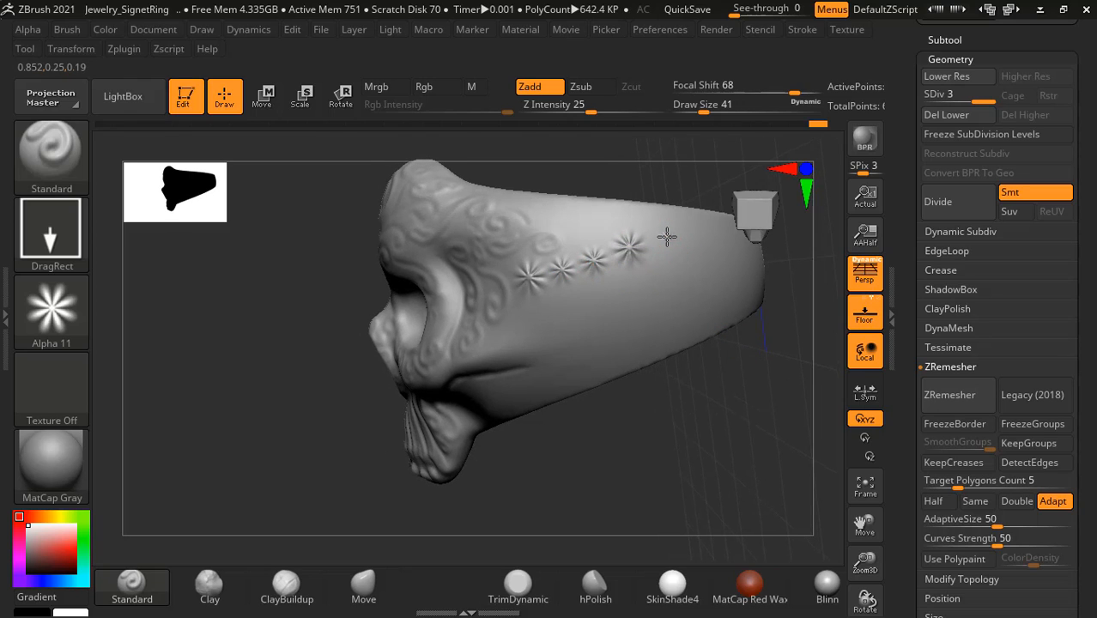
left_click(667, 237)
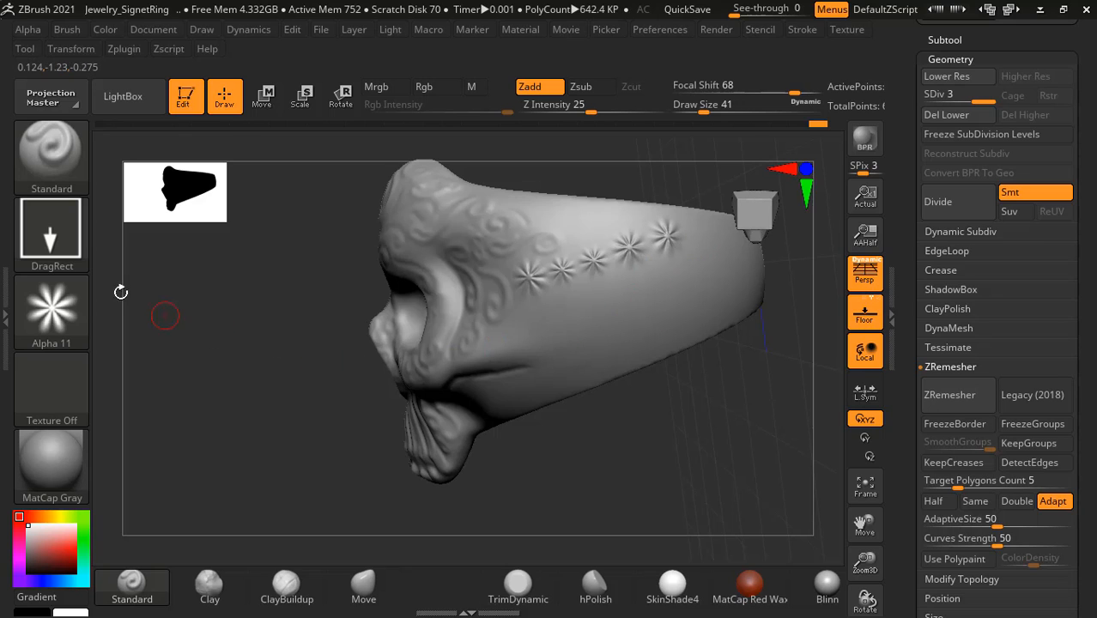
left_click(69, 233)
left_click(316, 258)
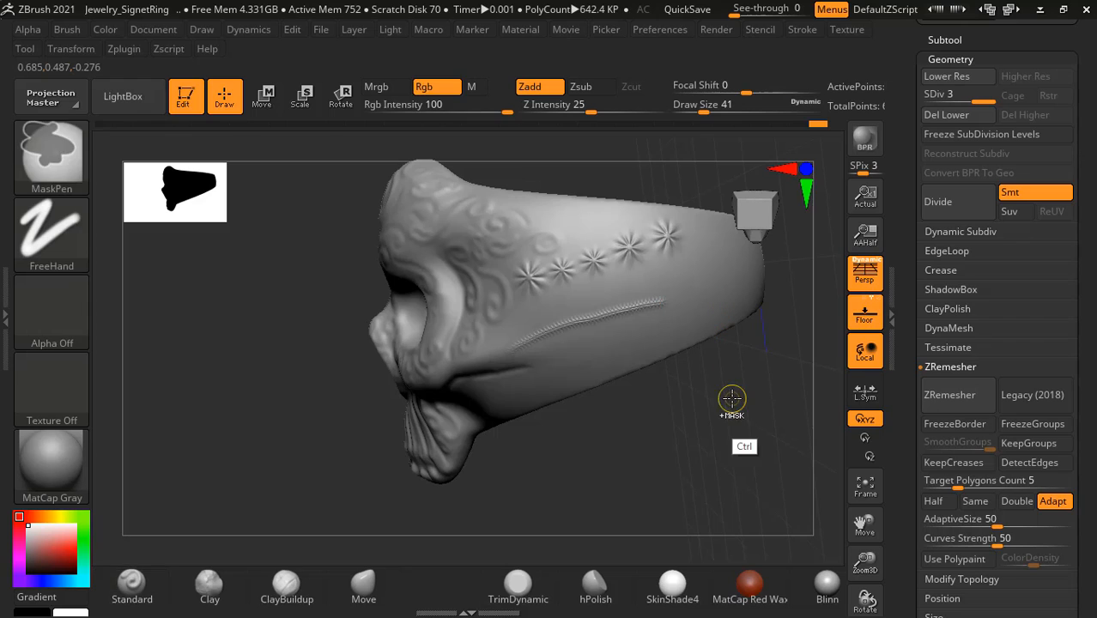
key("ctrl+z")
left_click_drag(740, 387, 711, 384)
left_click(76, 225)
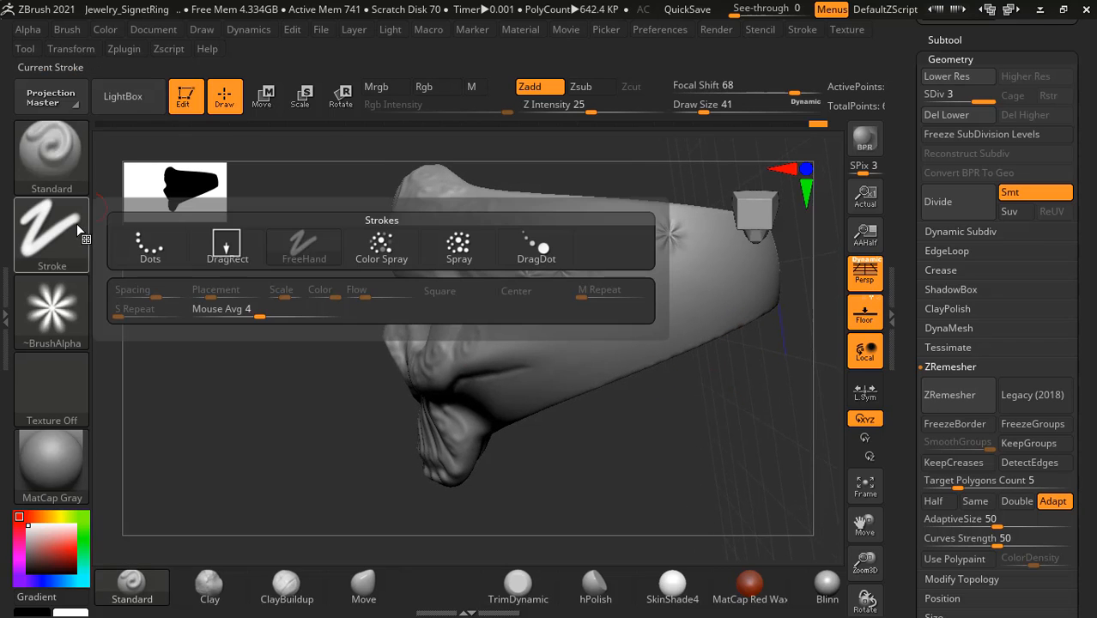
left_click(240, 251)
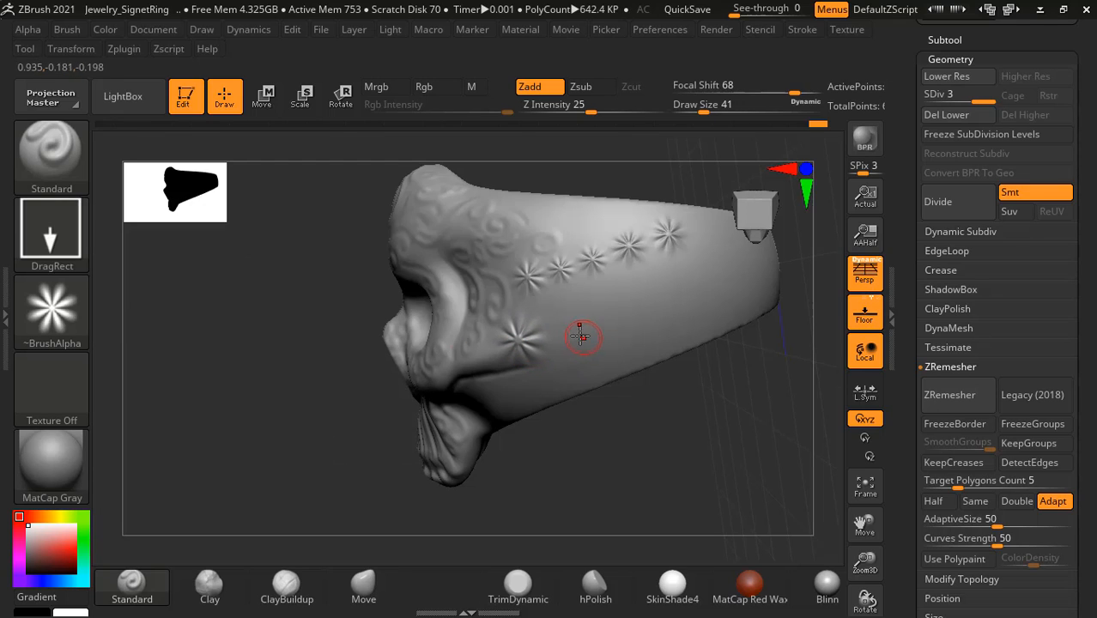
Step: Stamp a second row of larger stars along the middle of the band and extend the upper row toward the back
left_click_drag(613, 311, 612, 309)
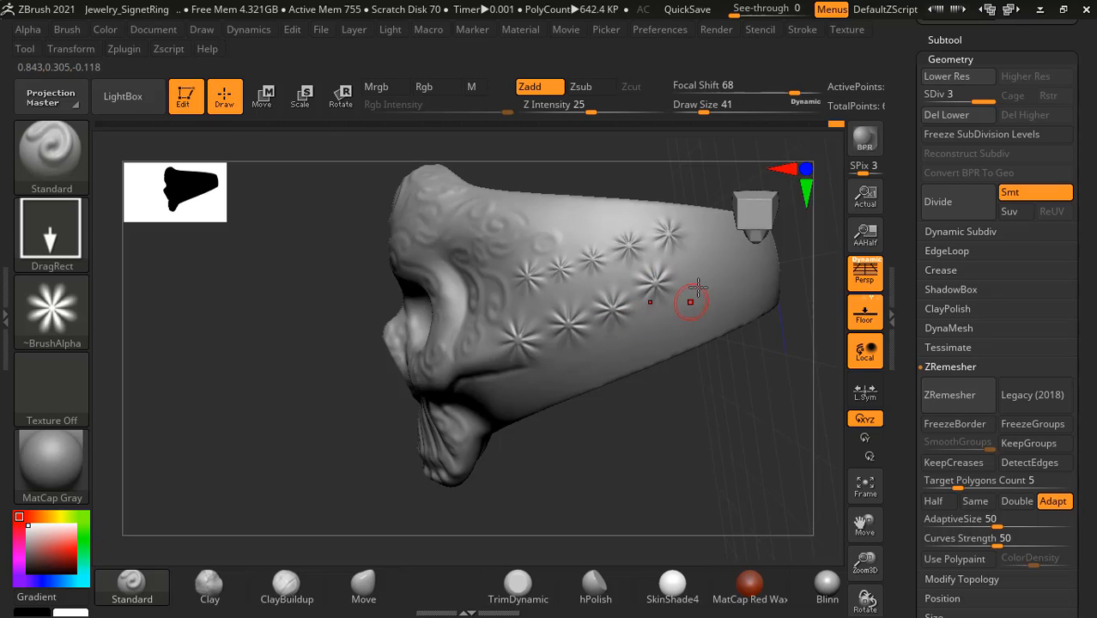
mouse_move(747, 386)
left_mouse_down()
mouse_move(738, 417)
mouse_move(657, 299)
mouse_move(675, 284)
left_mouse_up()
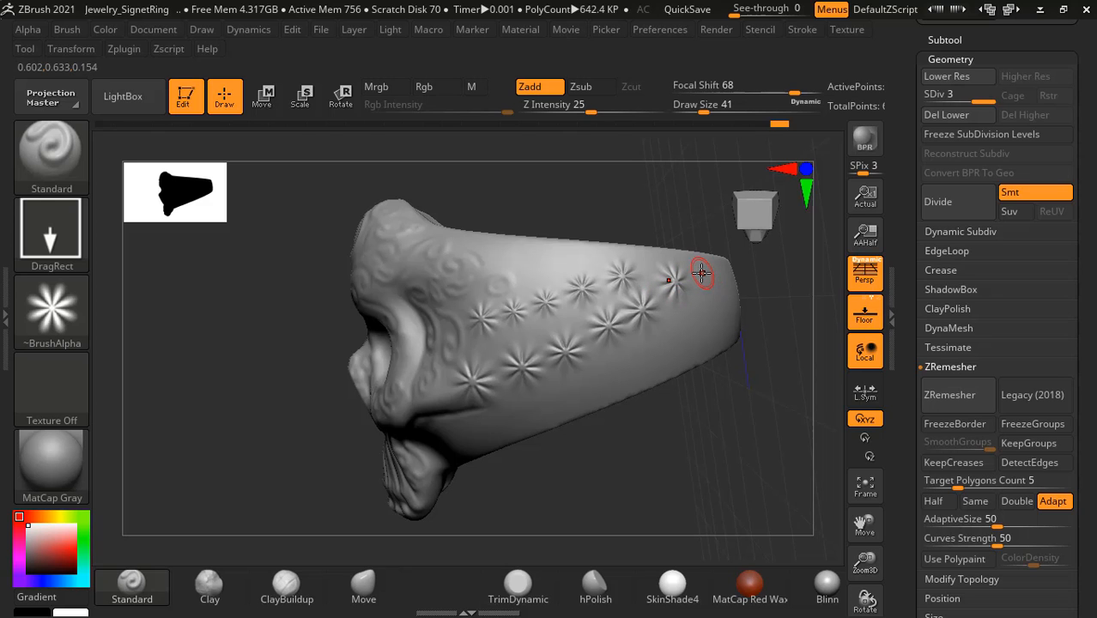
Step: Stamp a third row of stars along the lower edge of the band, from below the cheekbone toward the back
left_click_drag(747, 372, 504, 327)
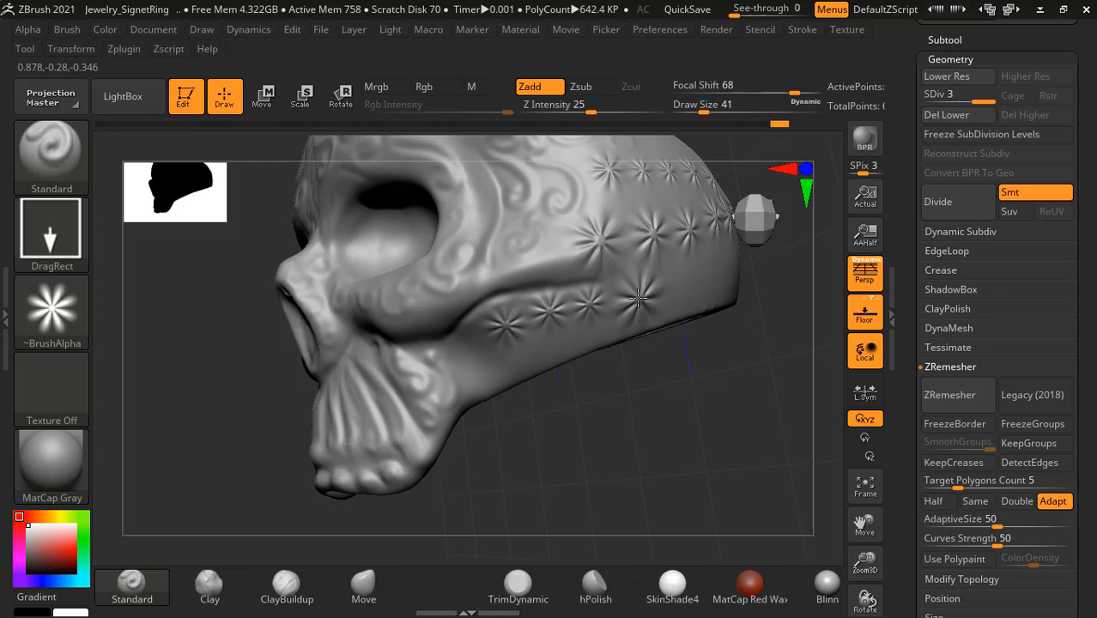
left_click_drag(687, 316, 689, 350)
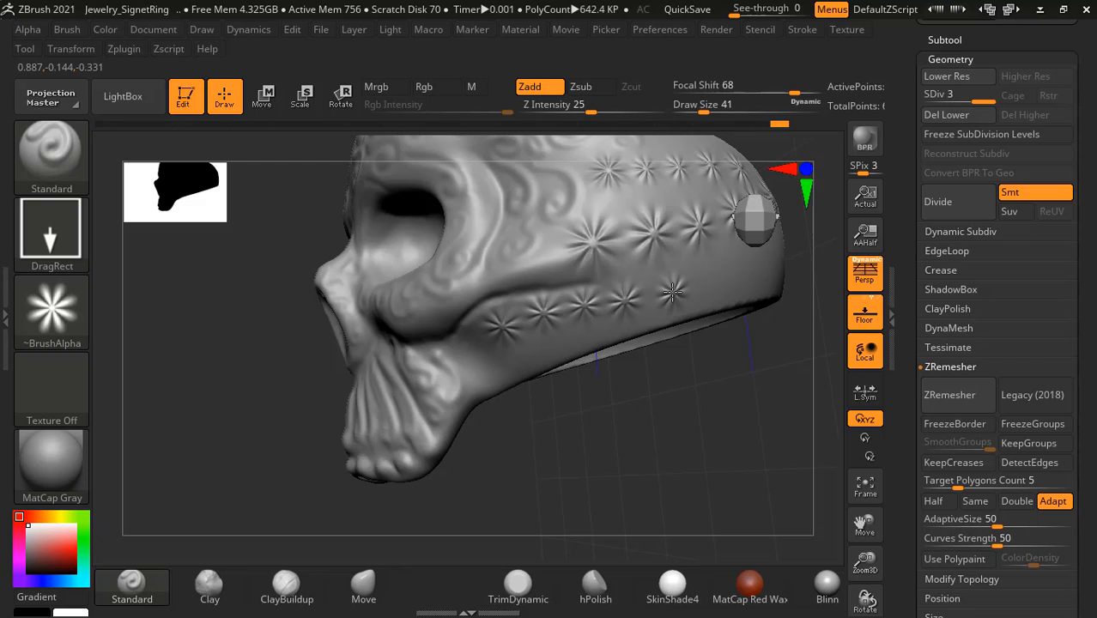
left_click_drag(707, 346, 632, 350)
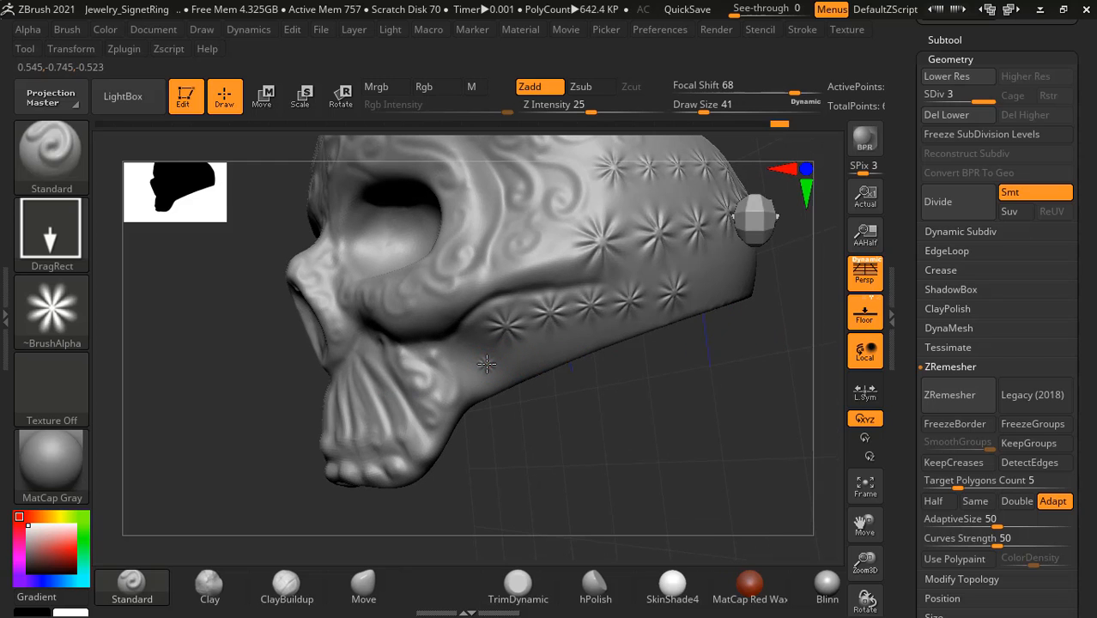
left_click_drag(560, 386, 601, 442)
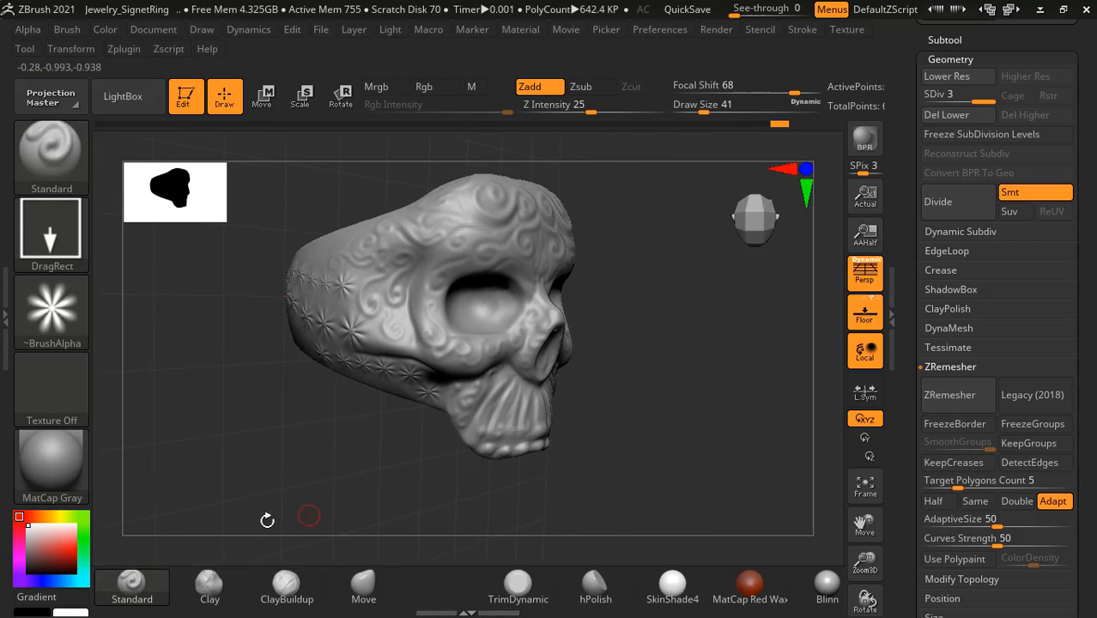
Step: Switch the Standard brush to the FreeHand stroke with Alpha Off and set the draw size to 30
left_click(53, 225)
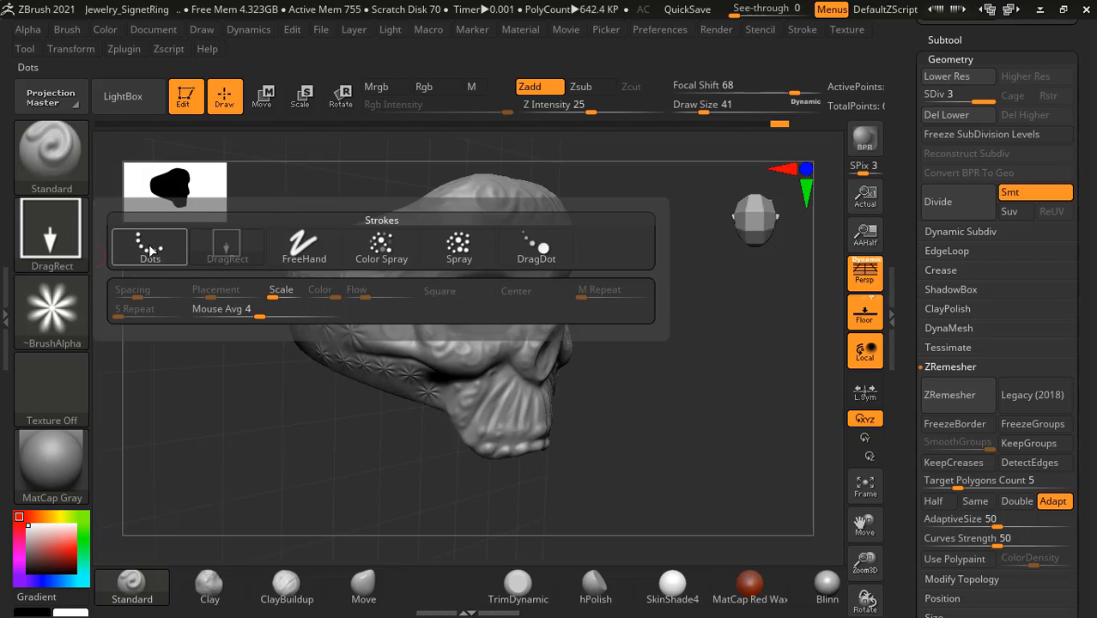
left_click(304, 247)
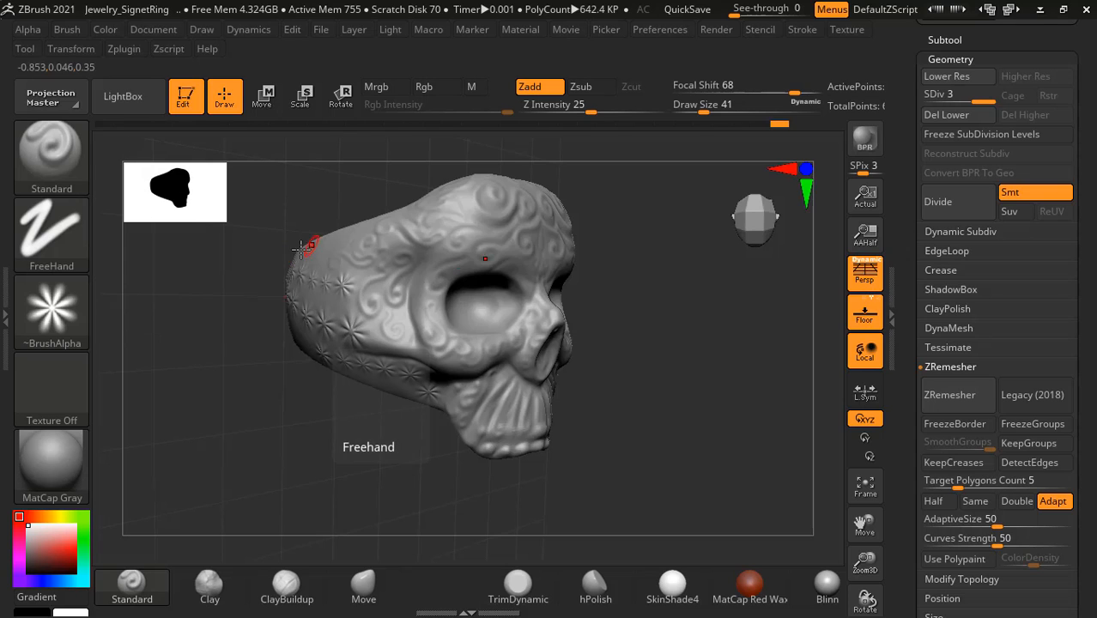
left_click(52, 311)
left_click(160, 249)
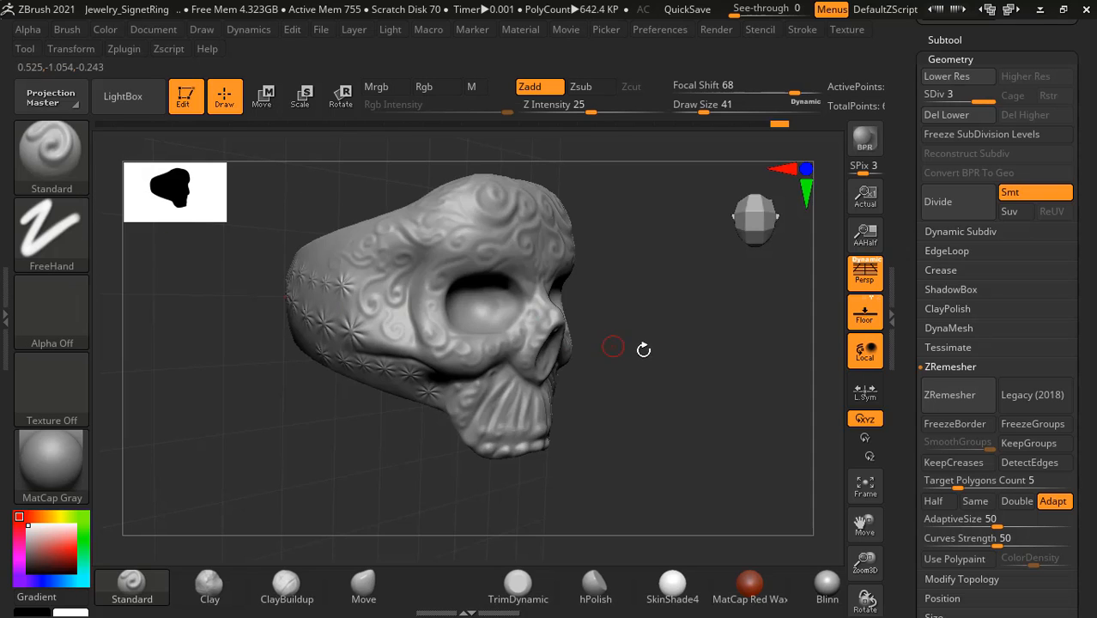
mouse_move(642, 348)
left_mouse_down()
mouse_move(681, 348)
mouse_move(751, 382)
mouse_move(735, 355)
left_mouse_up()
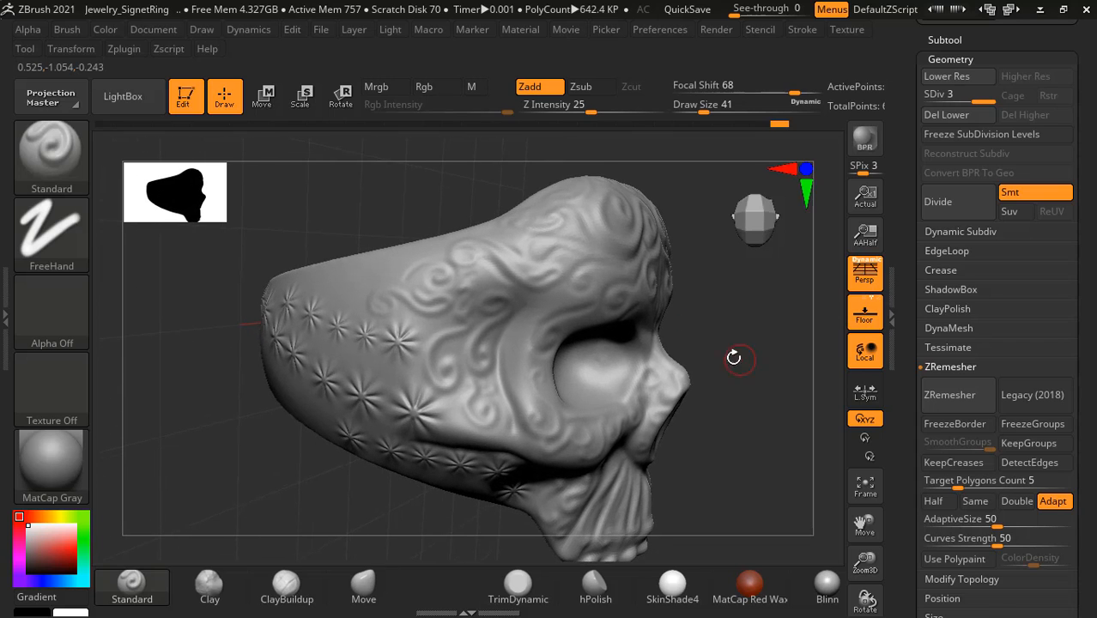
key("bracketleft")
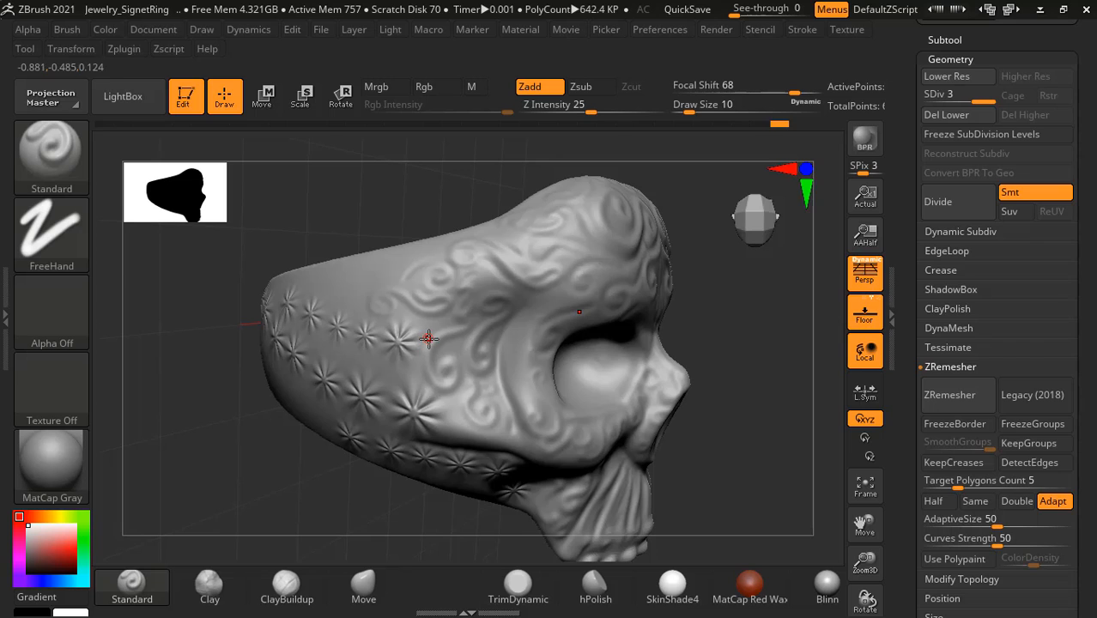
key("bracketright")
mouse_move(740, 345)
left_mouse_down()
mouse_move(750, 331)
mouse_move(749, 343)
left_mouse_up()
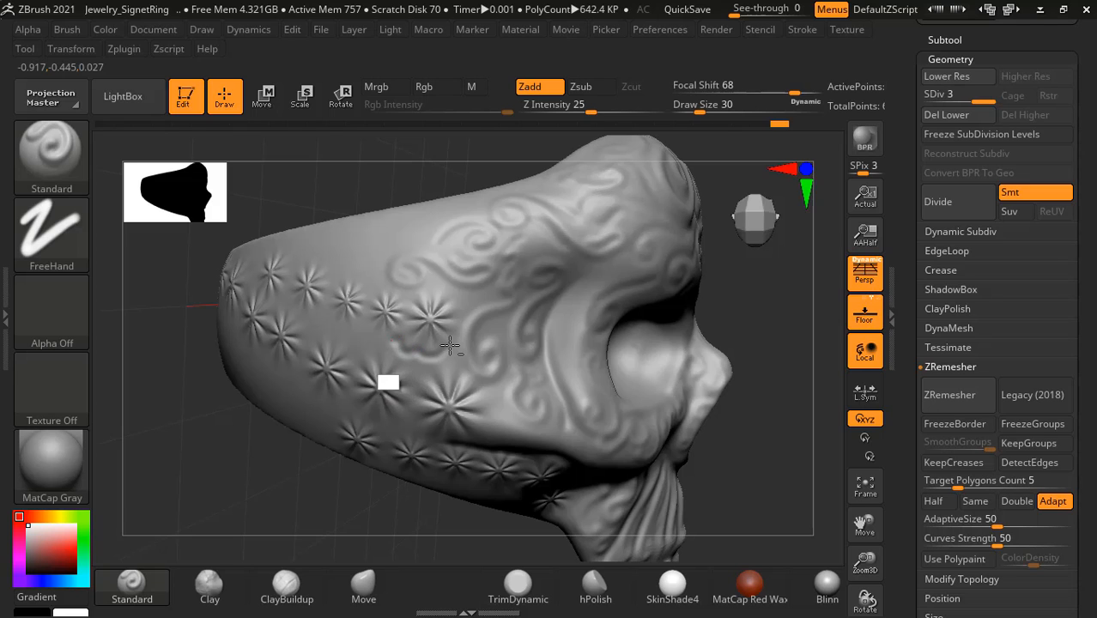
left_click_drag(388, 343, 360, 326, "alt")
left_click_drag(356, 186, 438, 186)
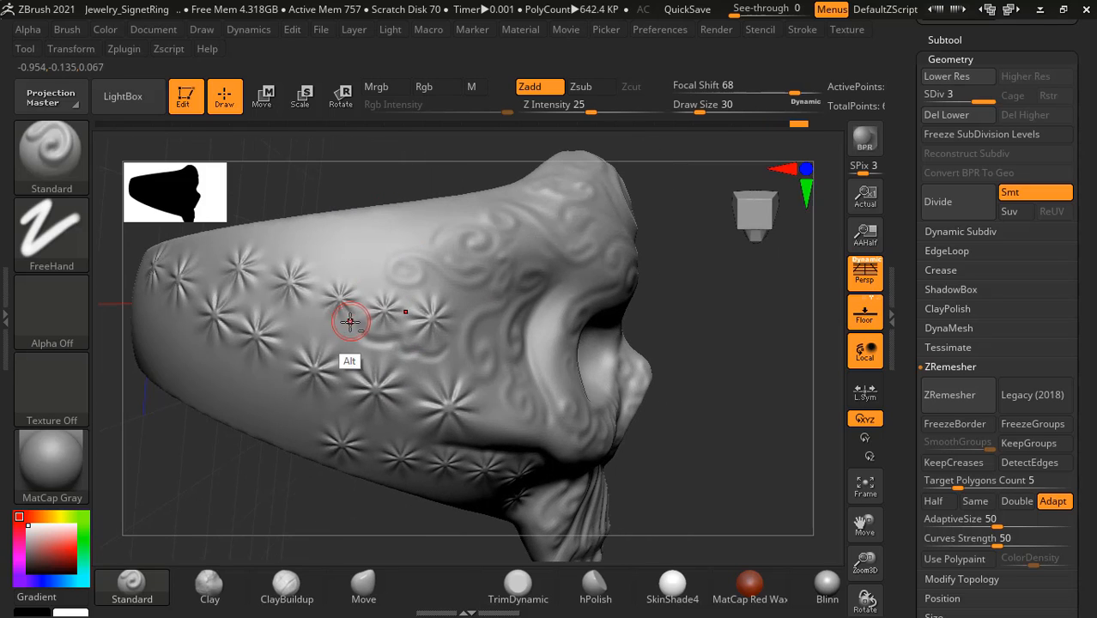
mouse_move(358, 327)
left_mouse_down("alt")
mouse_move(319, 325)
mouse_move(326, 300)
left_mouse_up("alt")
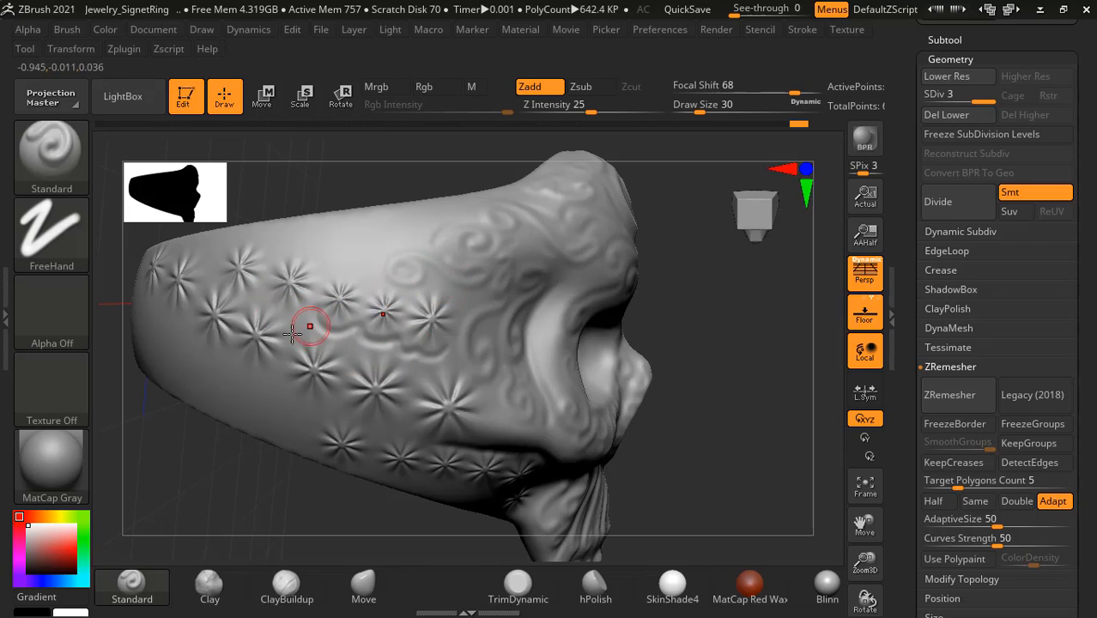
key("ctrl")
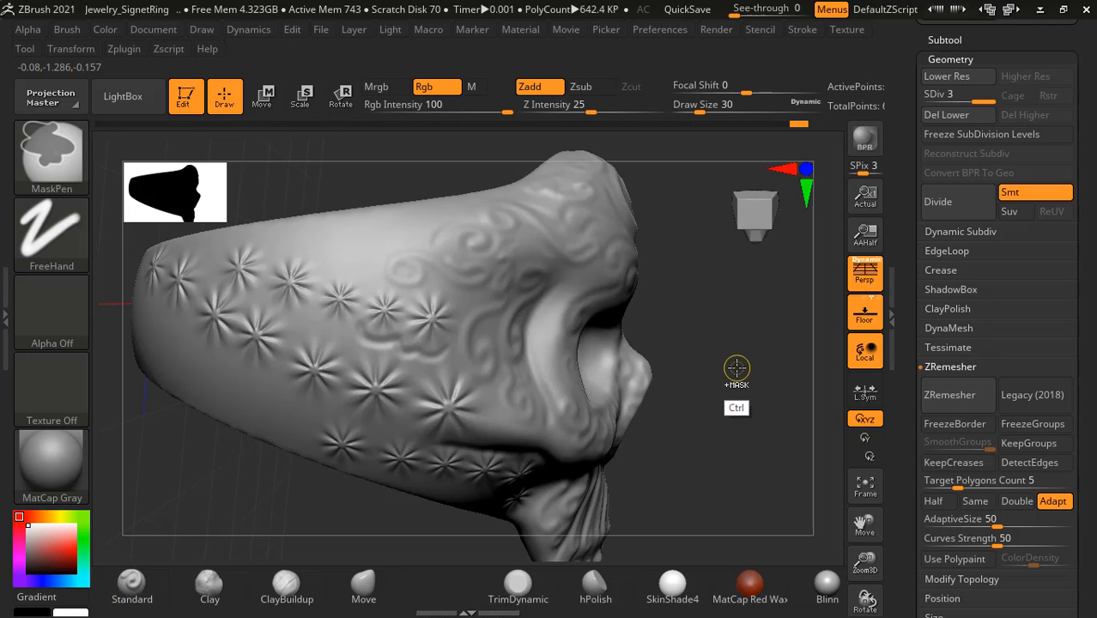
Step: Sculpt a curling scroll on the upper band above the star row, extending the temple ornament backward
left_click_drag(735, 331, 543, 323)
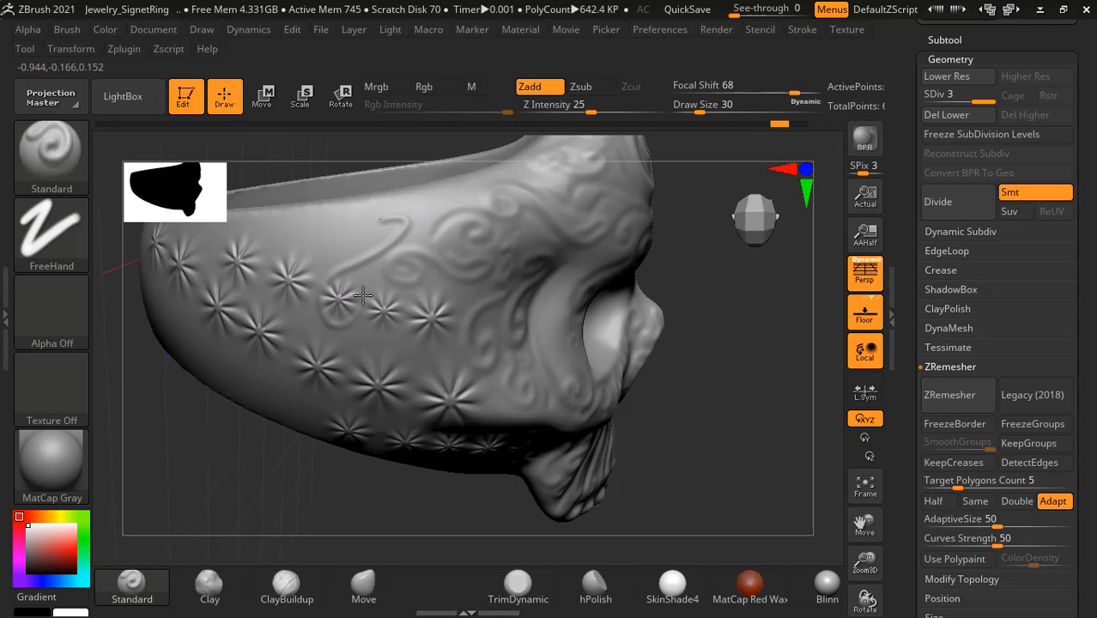
key("ctrl")
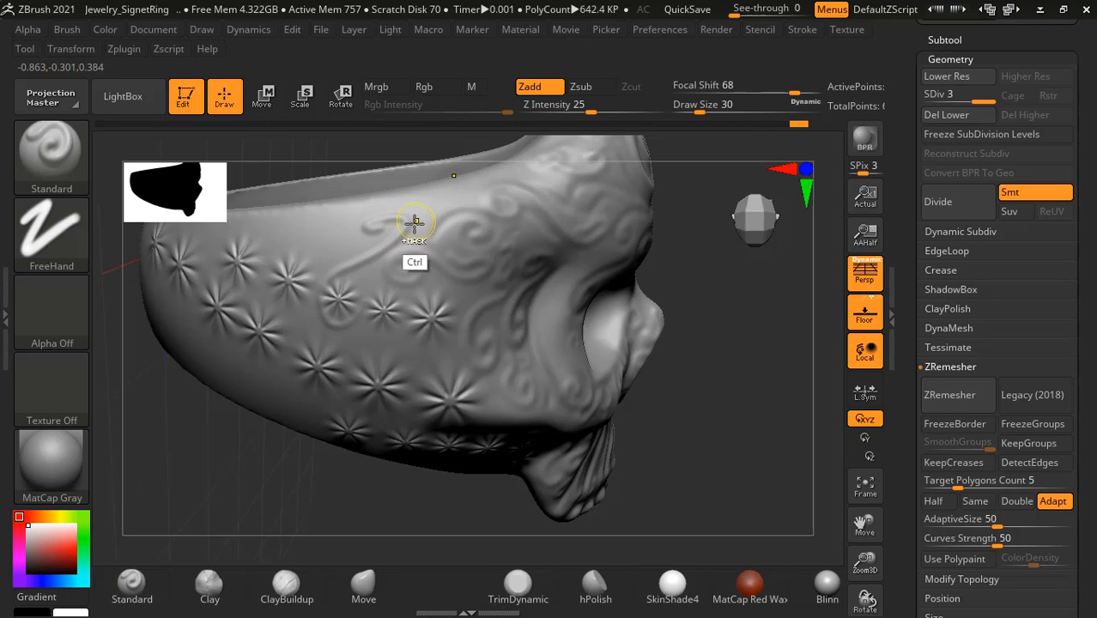
key("ctrl+z")
left_click_drag(713, 325, 733, 327)
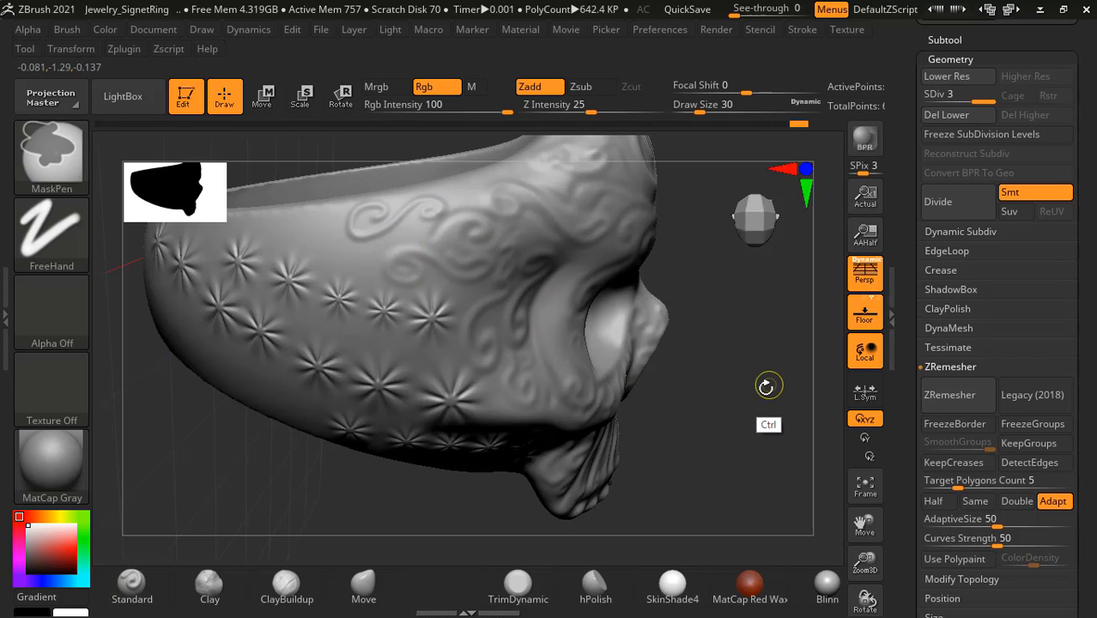
left_click_drag(767, 382, 778, 450)
left_click_drag(632, 433, 761, 412)
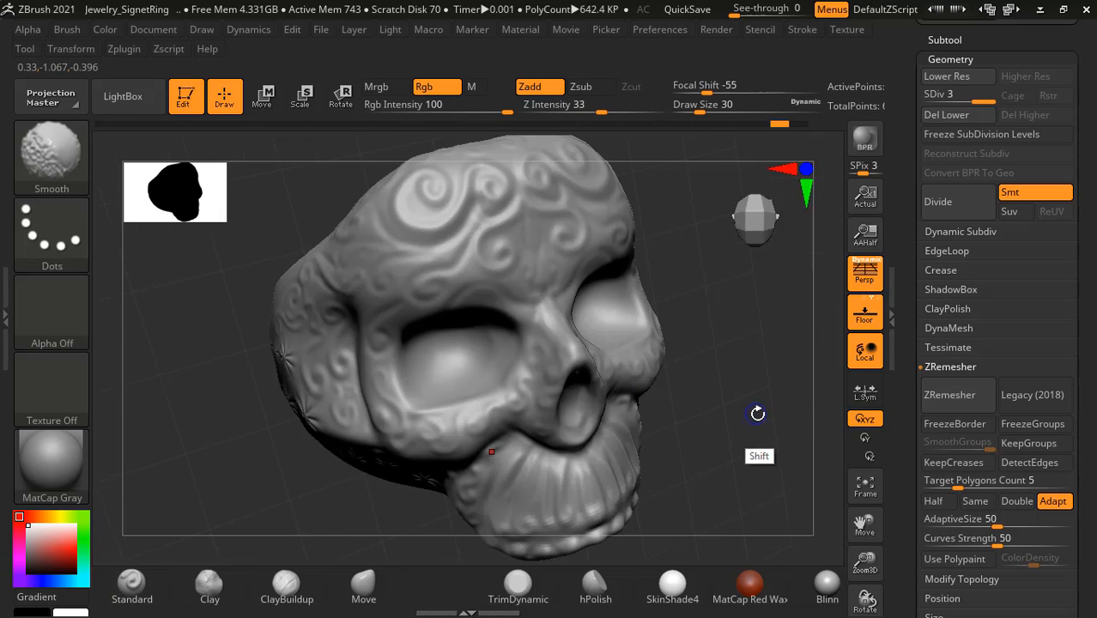